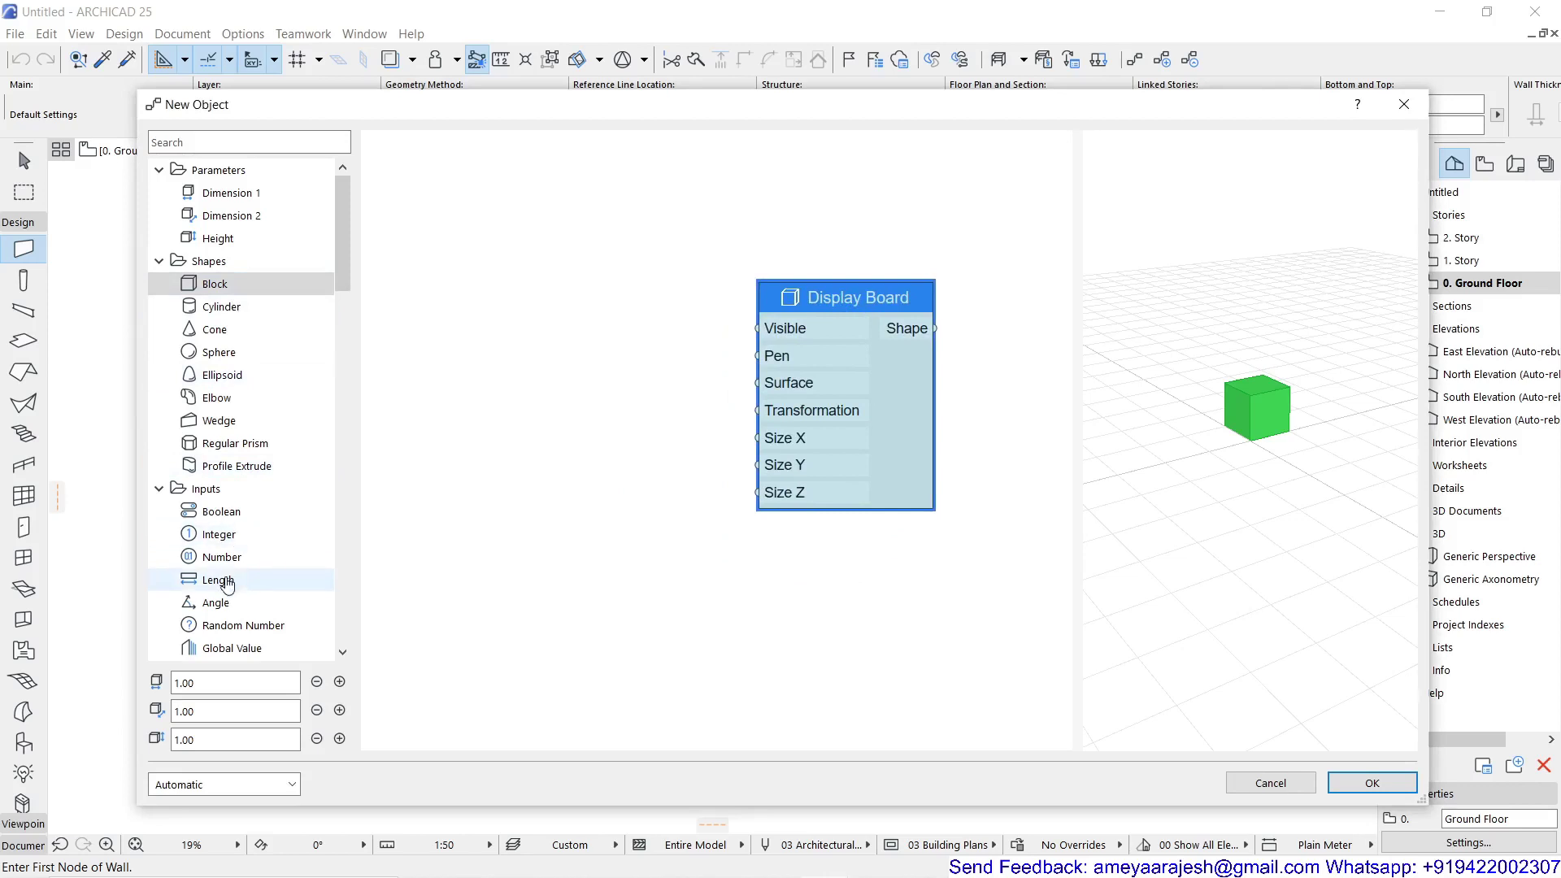
Add a Length input node beside the Display Board node and name it "01. Display Board Length"
double_click(244, 579)
drag(718, 407, 512, 337)
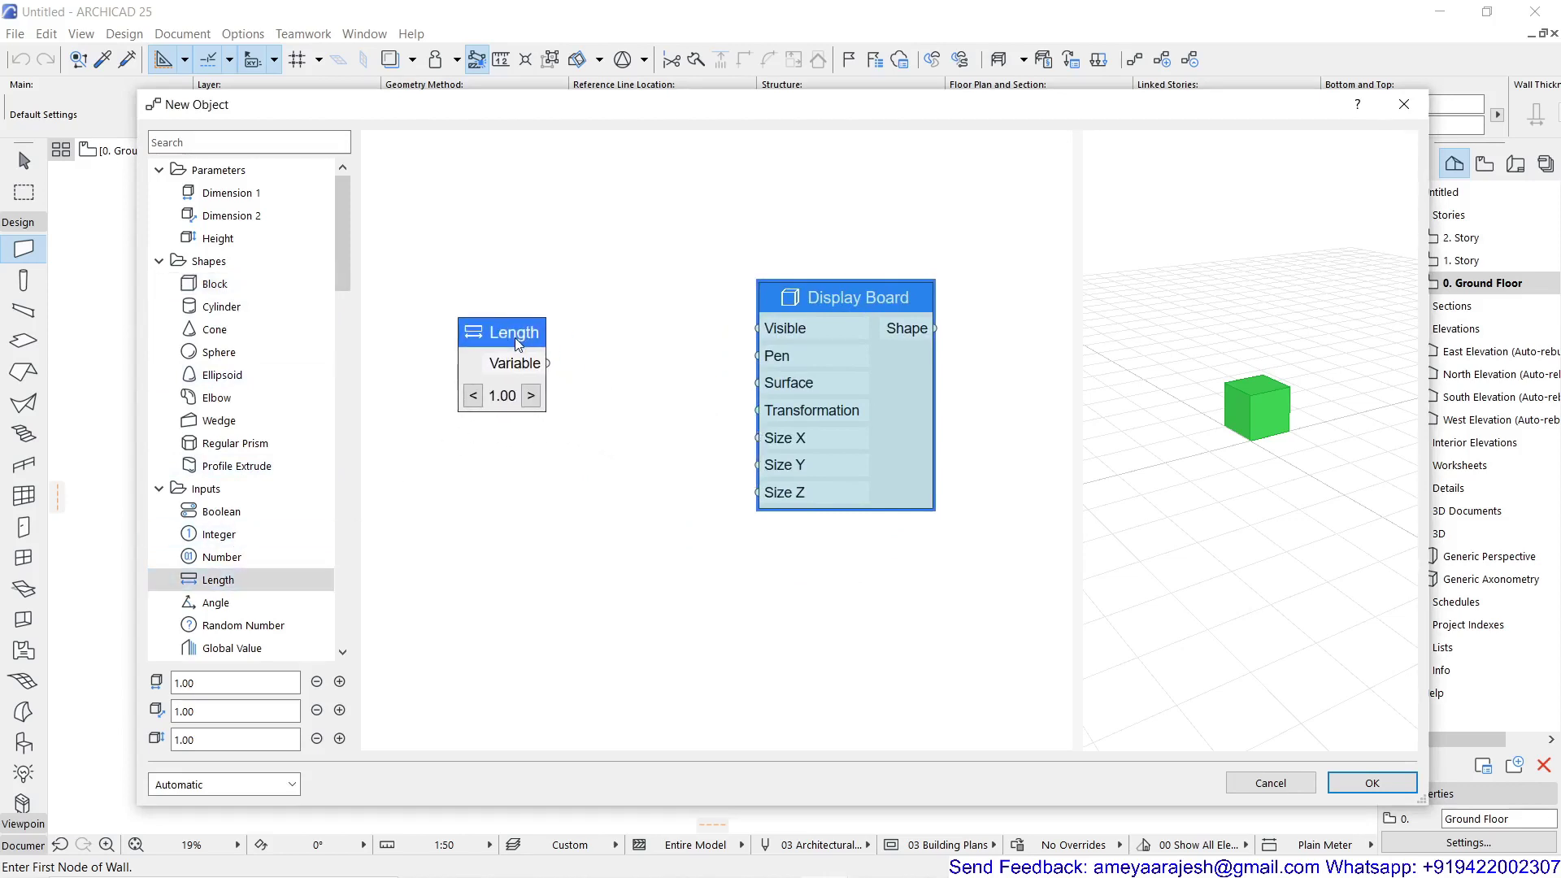
double_click(514, 338)
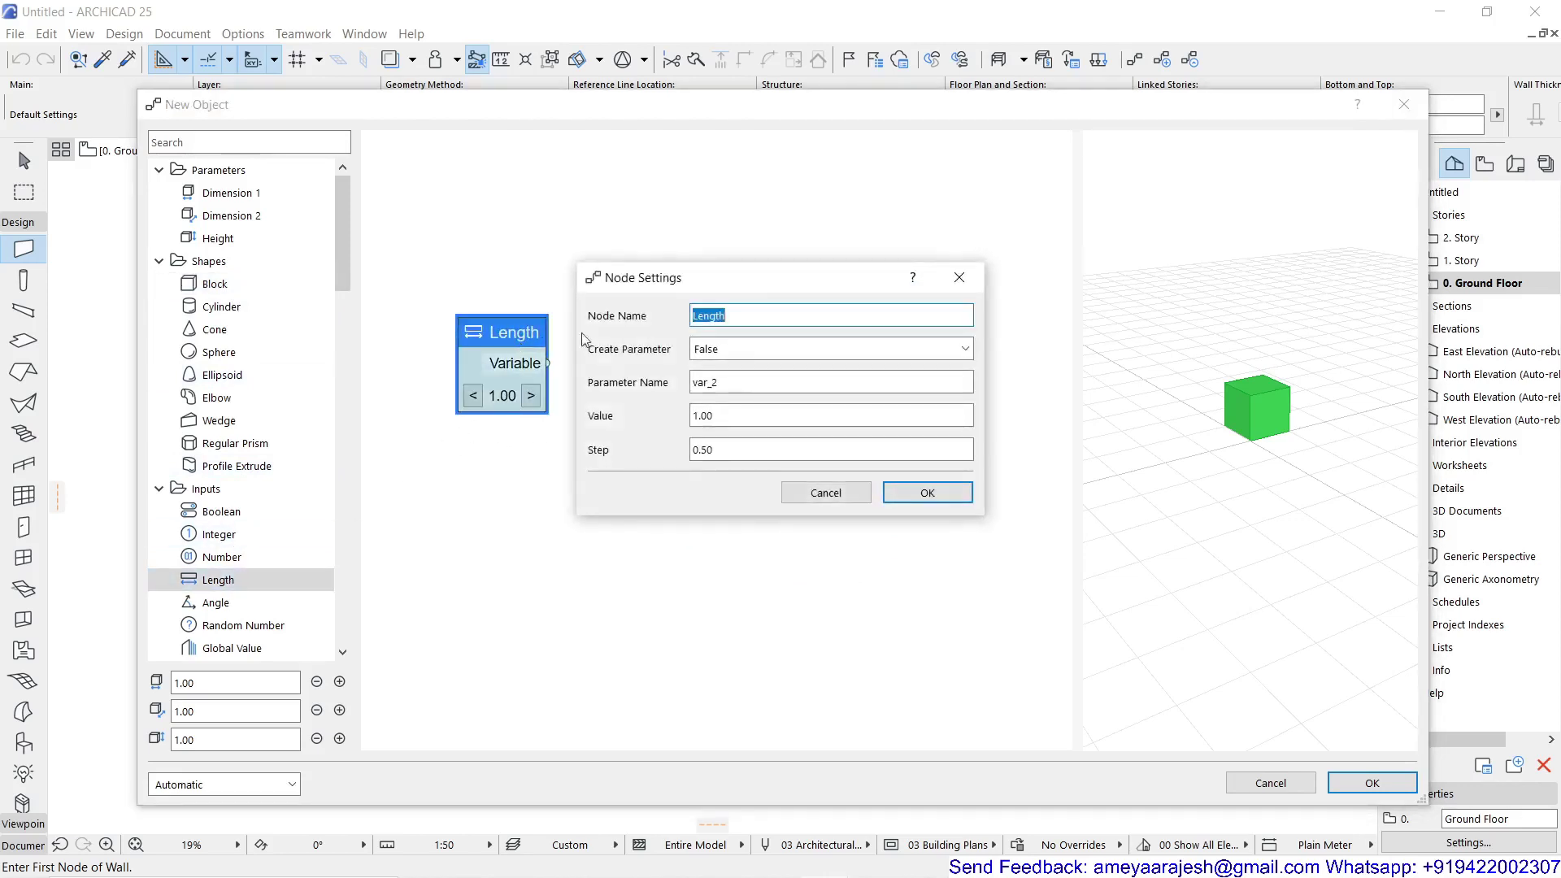
click(696, 315)
text(01. Display Board)
drag(837, 309, 675, 307)
key(ctrl+c)
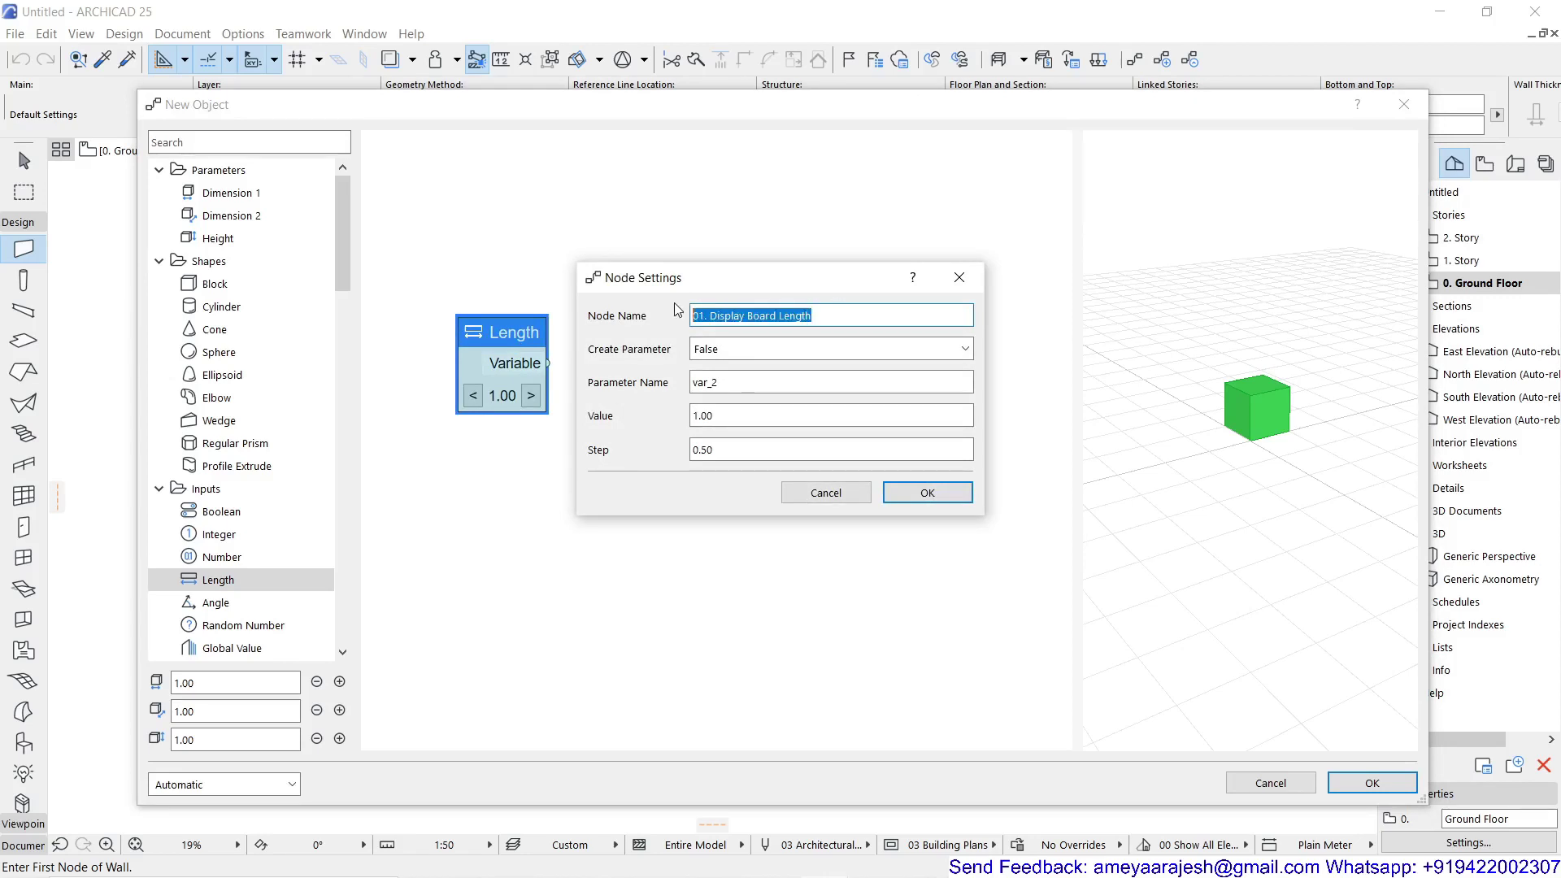
Make the length node a parameter named "01. Display Board Length" with value 1.20 and step 0.01
click(748, 349)
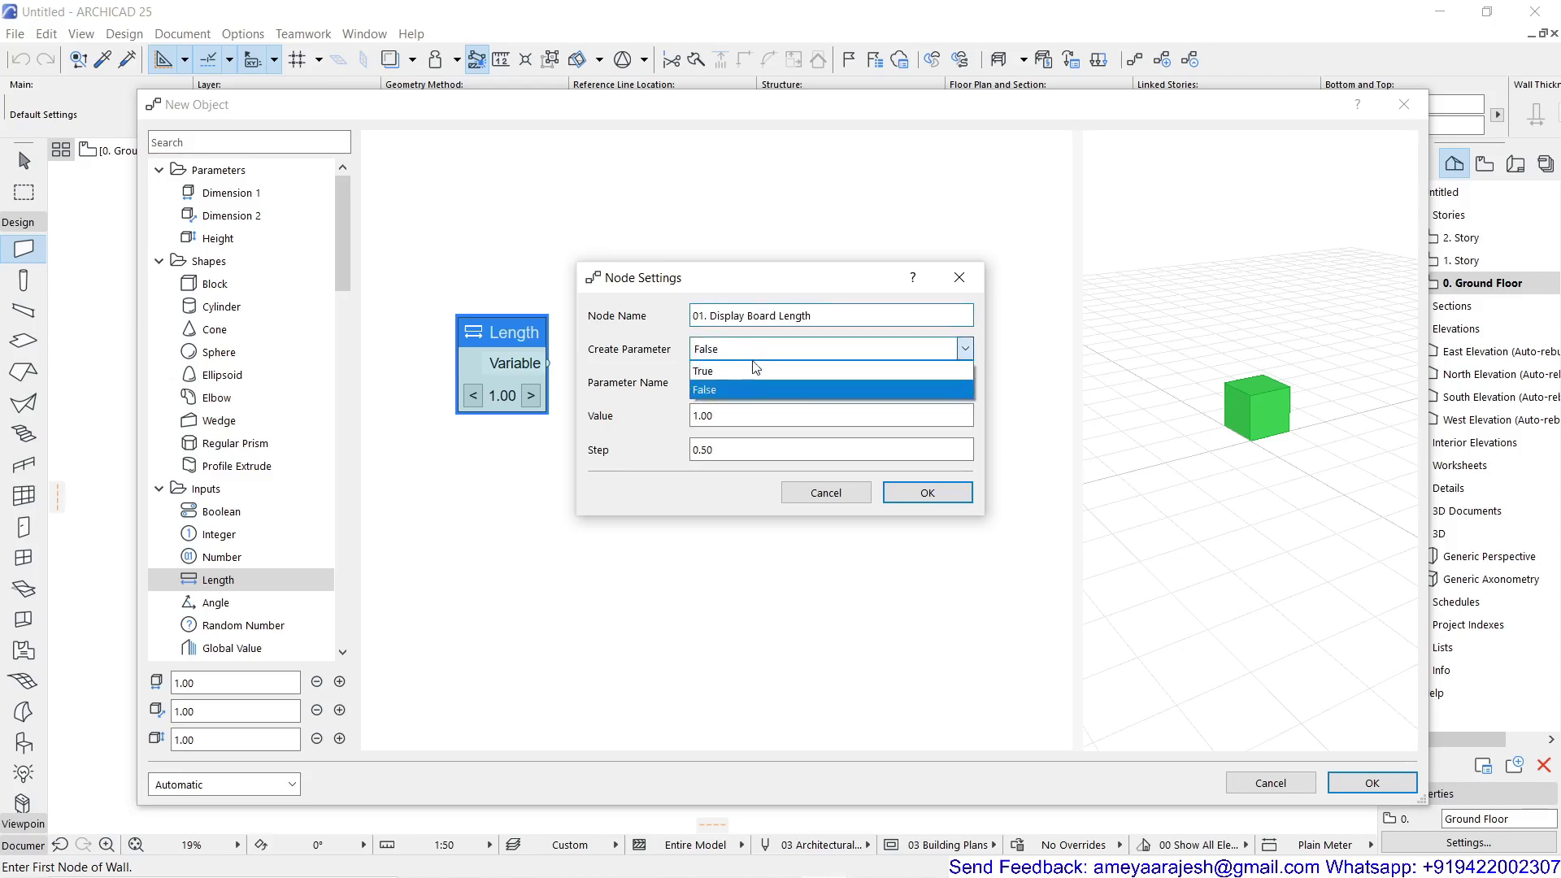
click(759, 376)
drag(759, 380, 675, 388)
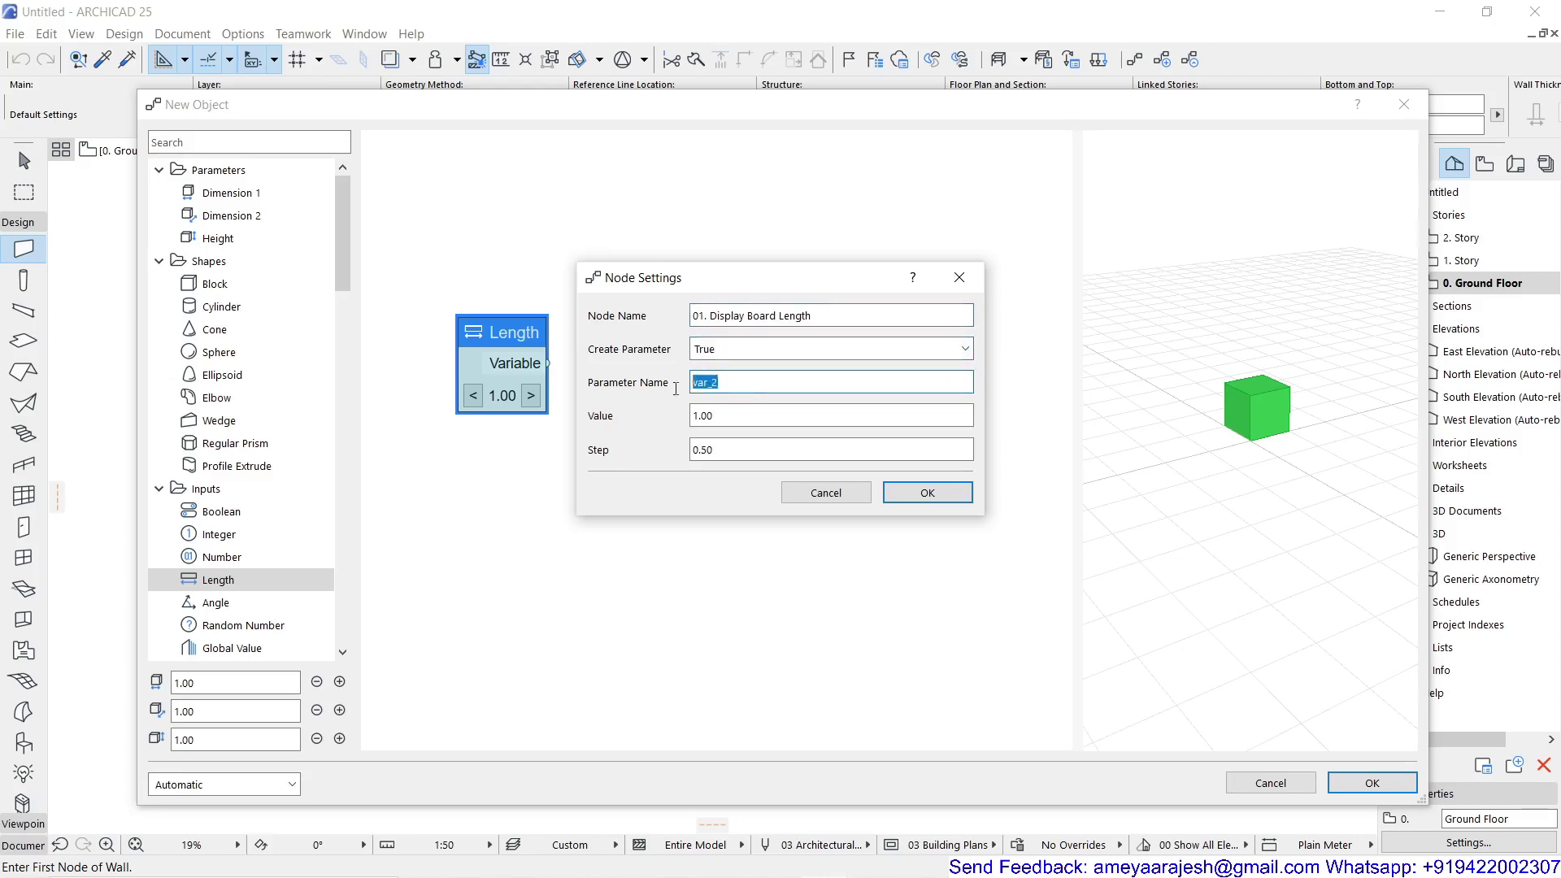
key(ctrl+v)
drag(701, 416, 707, 415)
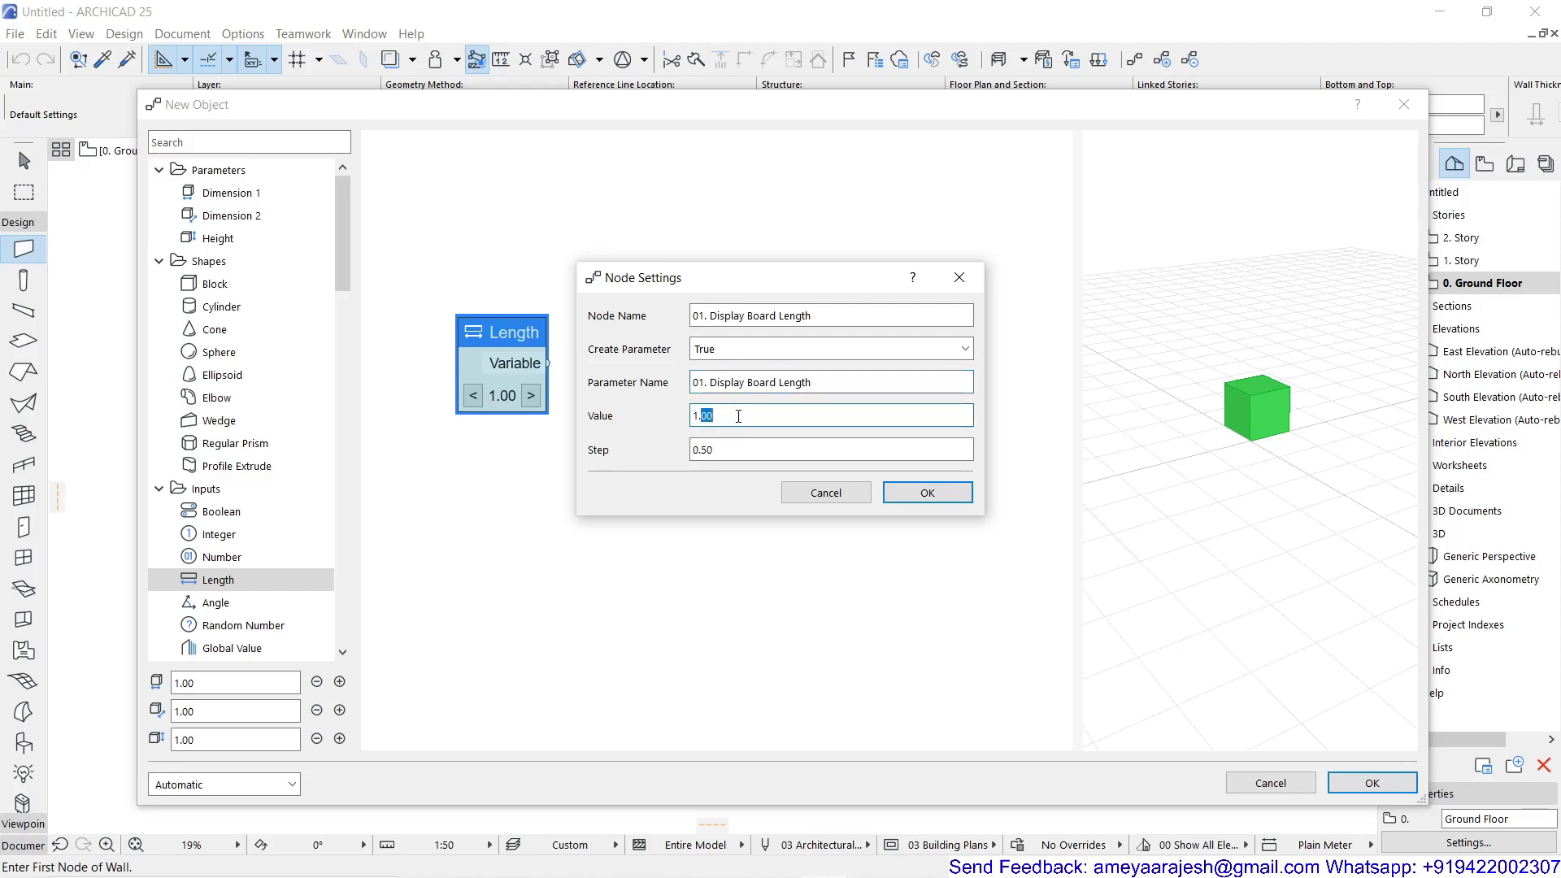
text(2)
key(Tab)
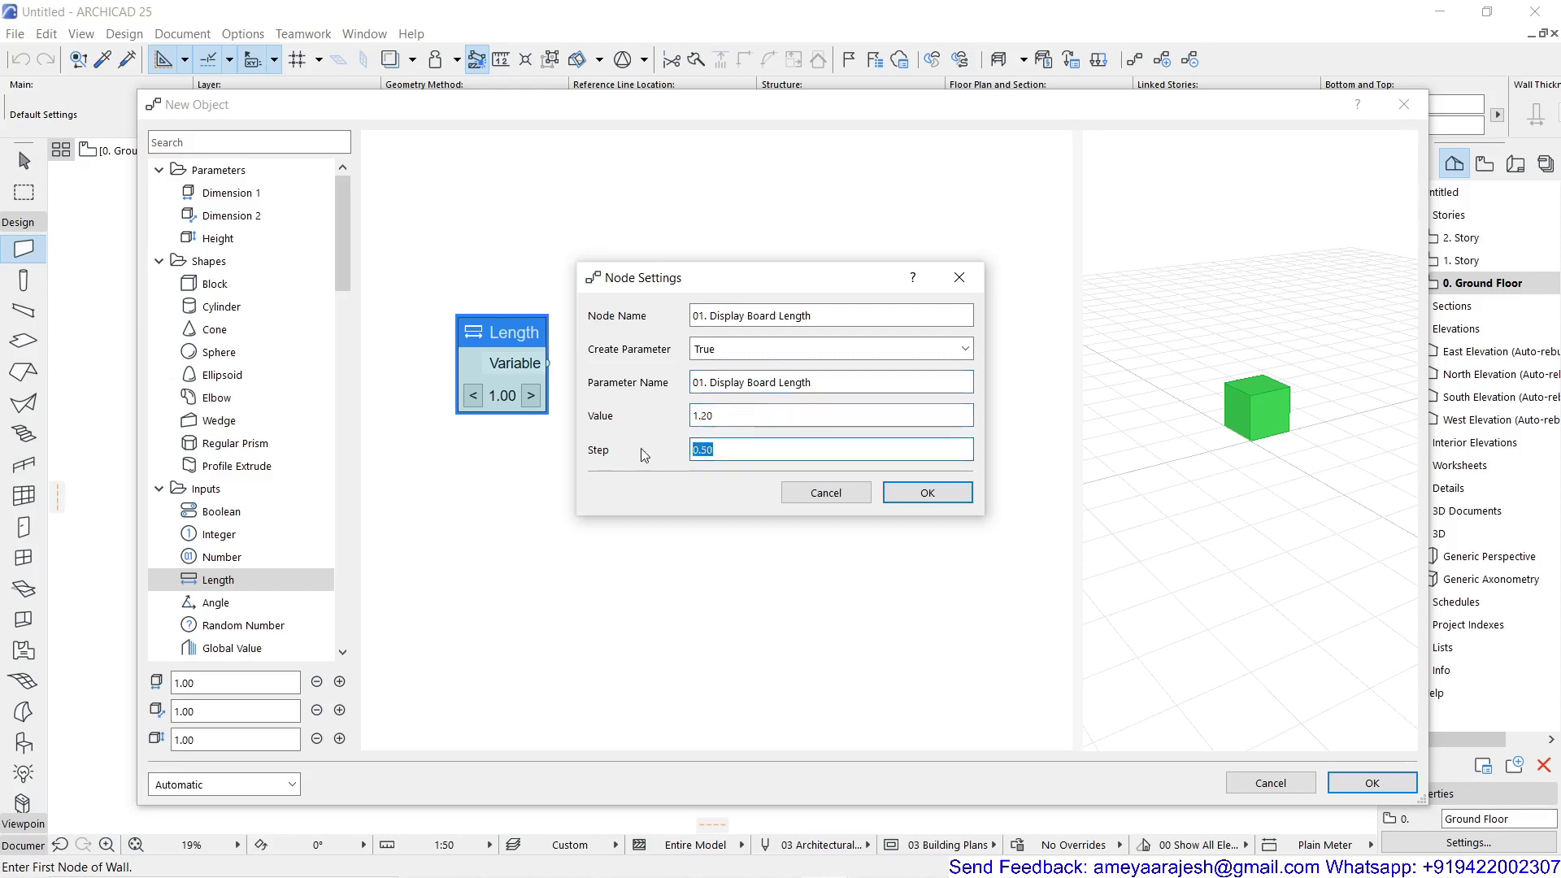
text(.01)
click(946, 495)
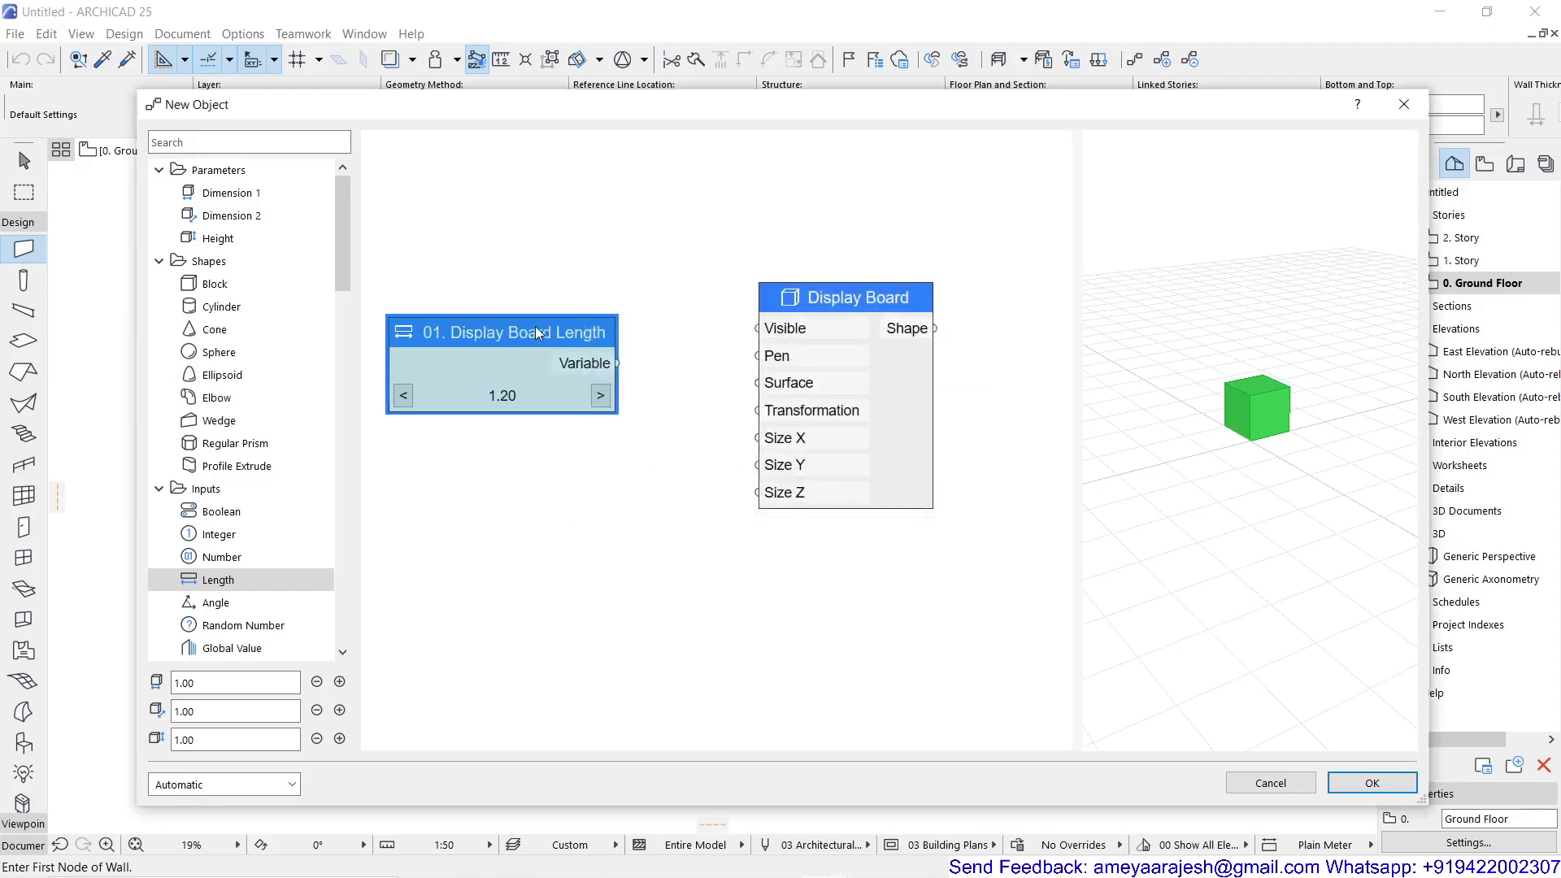
Duplicate the display board length node below the original and name the copy "02. Display Board Thickness"
ctrl+drag(538, 334, 532, 486)
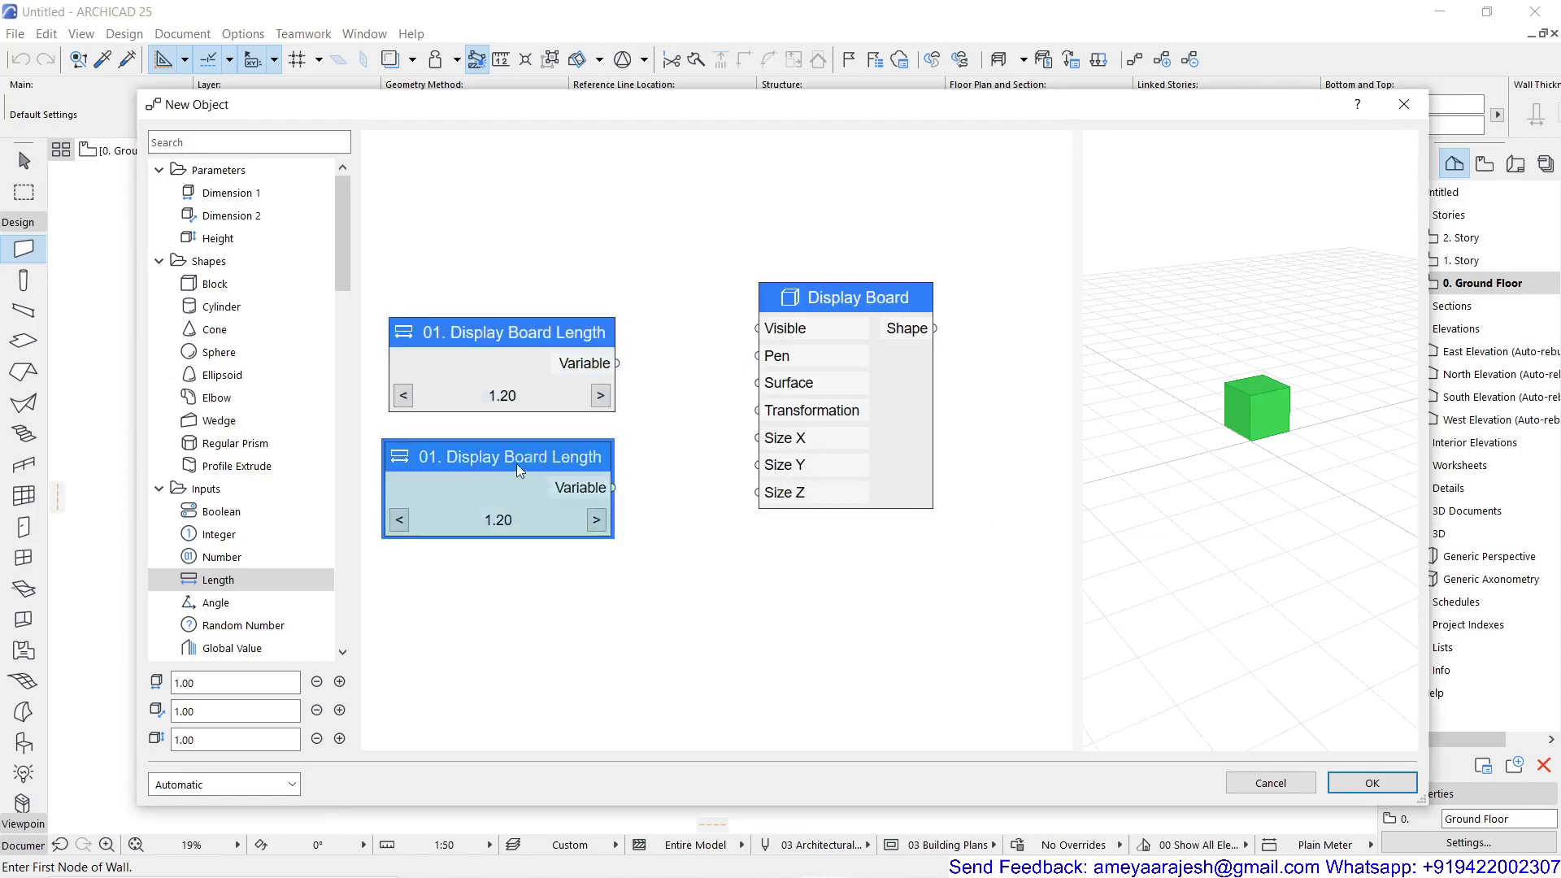
double_click(514, 461)
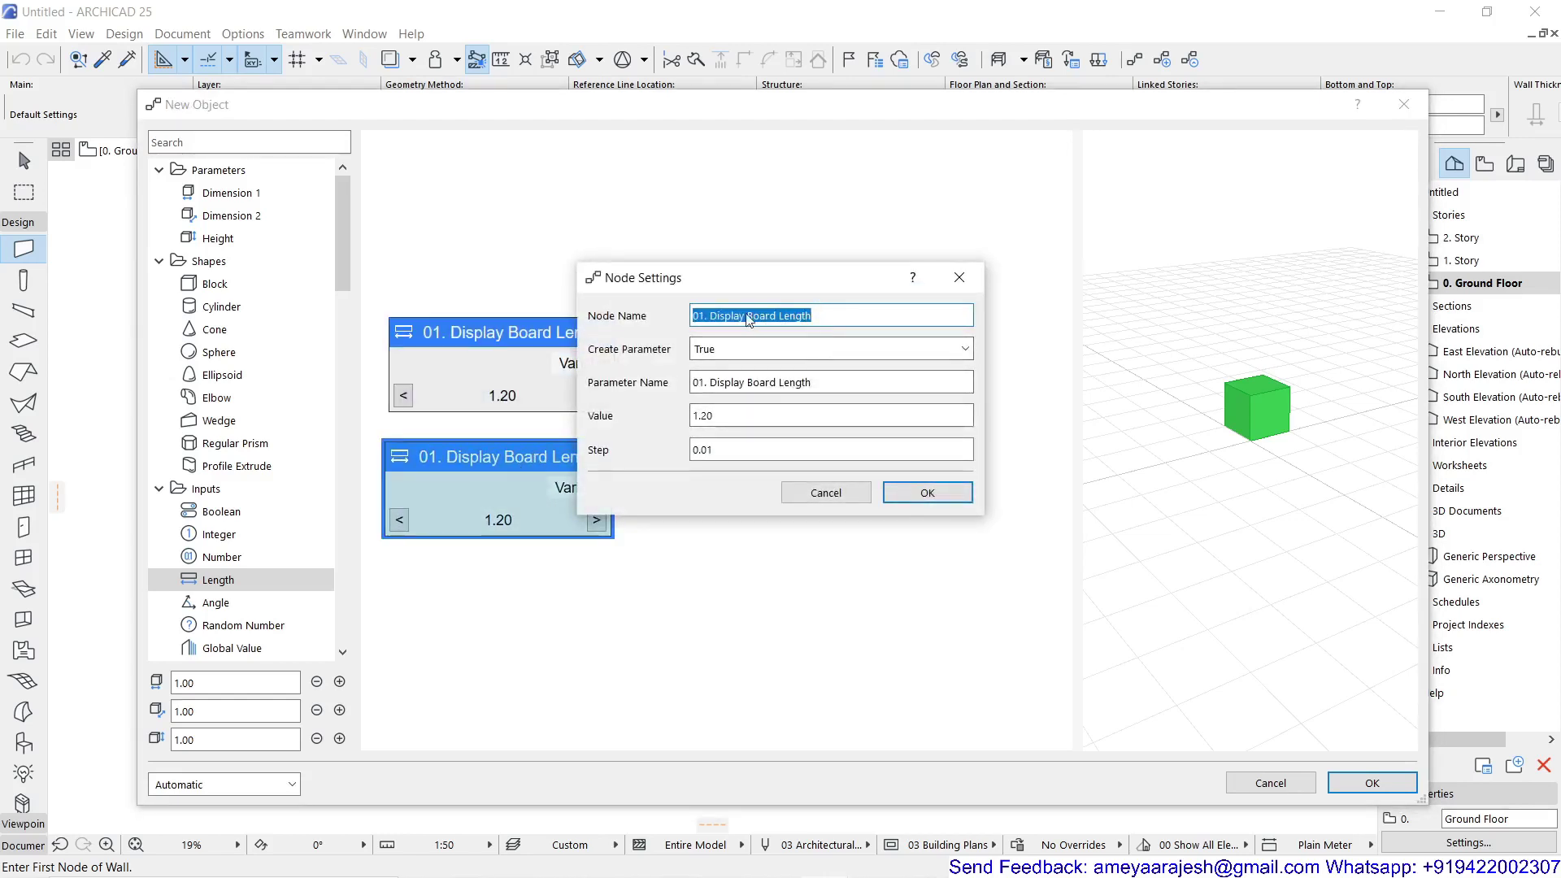
click(704, 317)
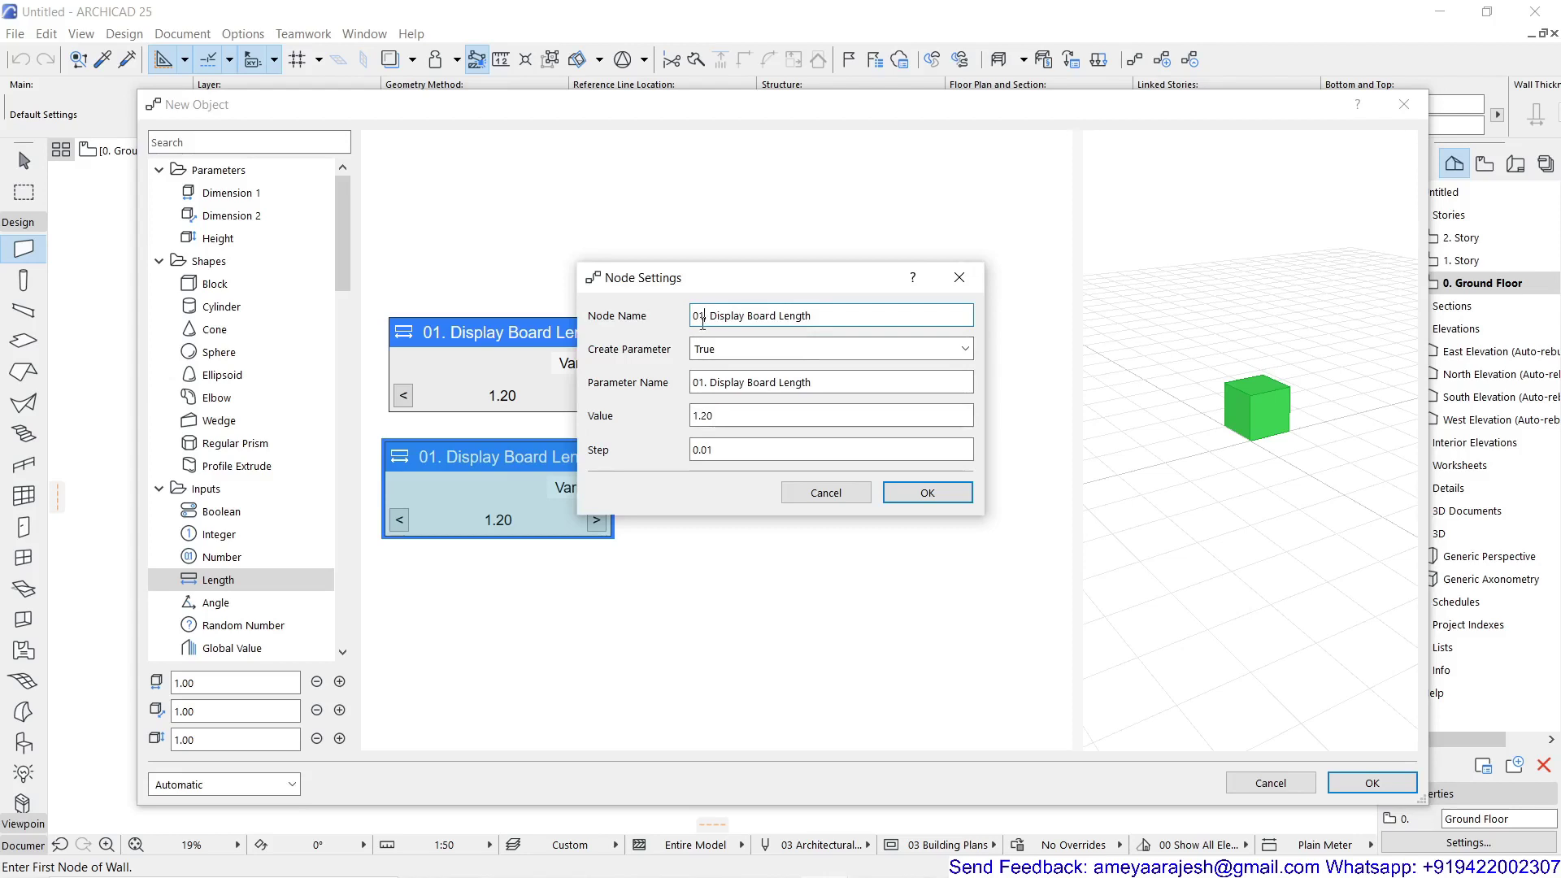
key(BackSpace)
text(2)
double_click(798, 317)
text(Thickness)
drag(885, 318, 642, 312)
key(ctrl+c)
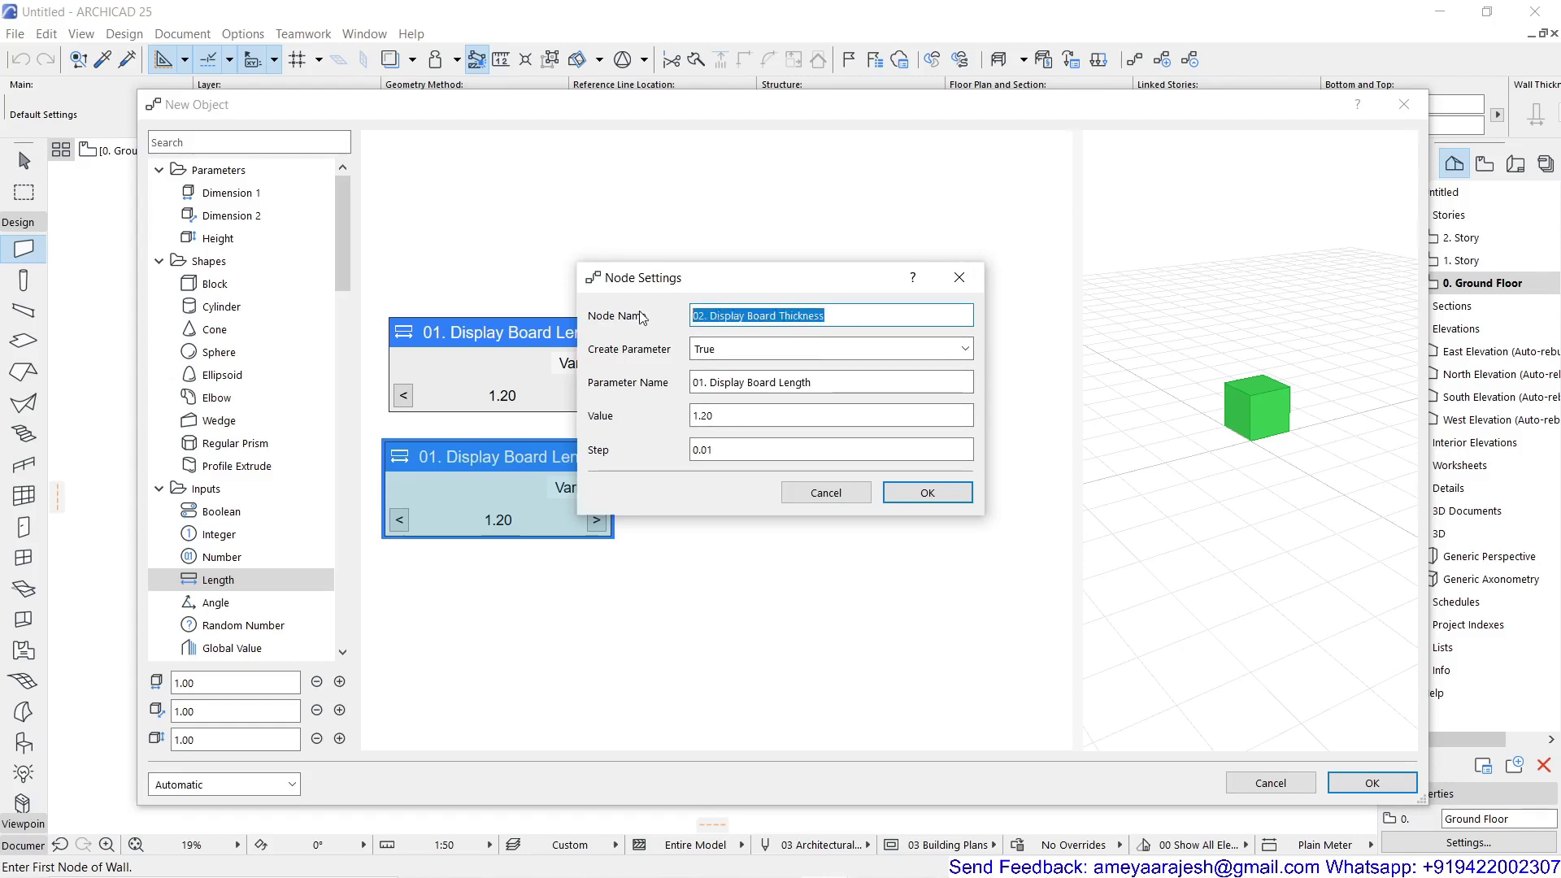
Set the thickness node's parameter name to "02. Display Board Thickness" and its value to 0.025
drag(841, 382, 632, 382)
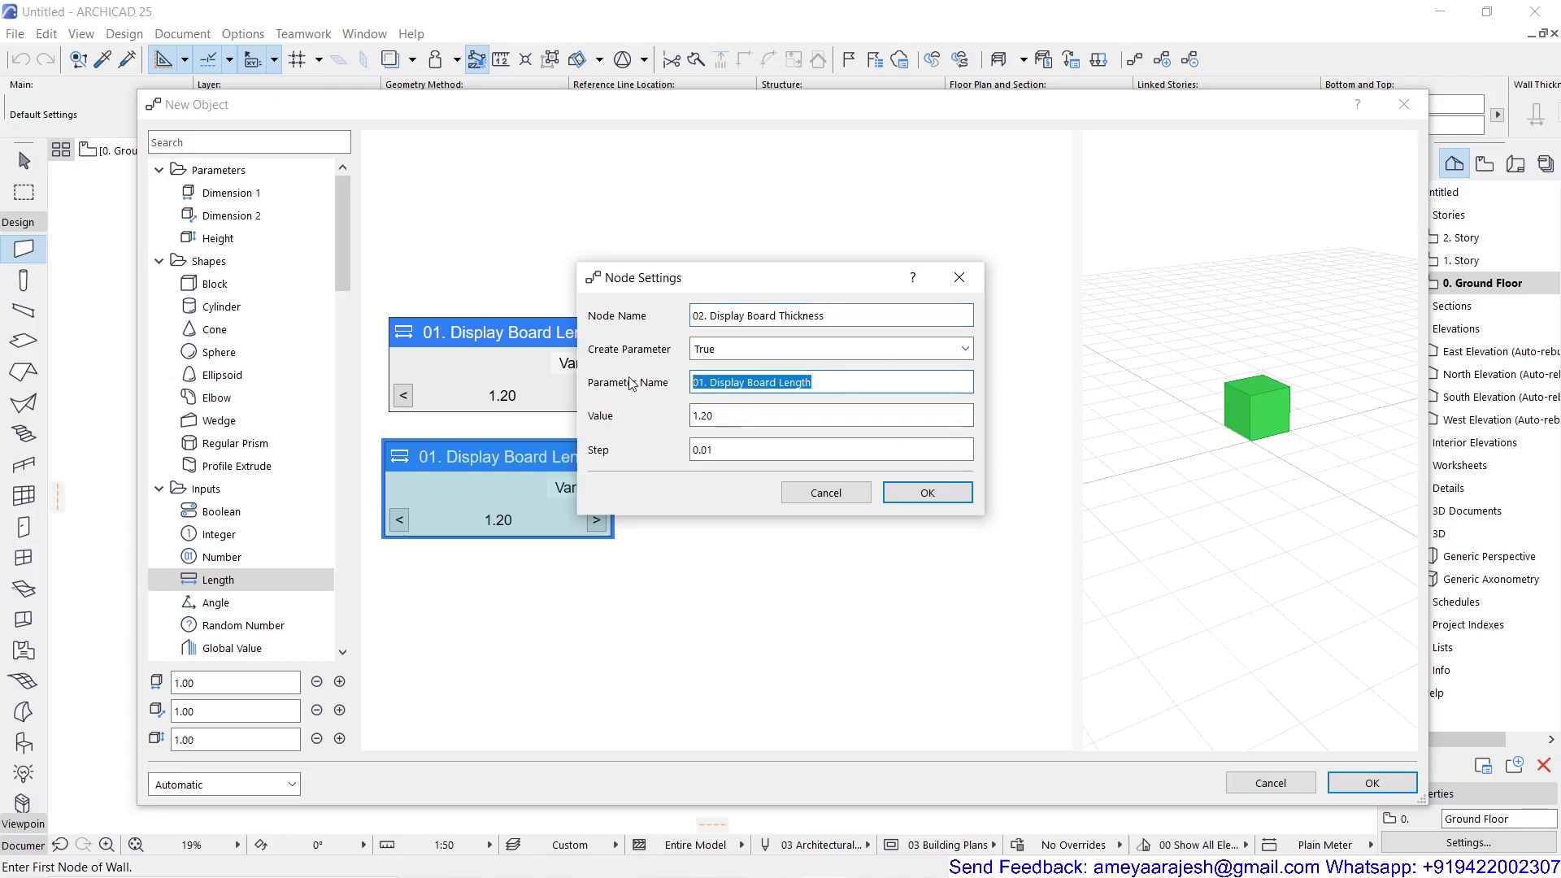
key(ctrl+v)
key(Tab)
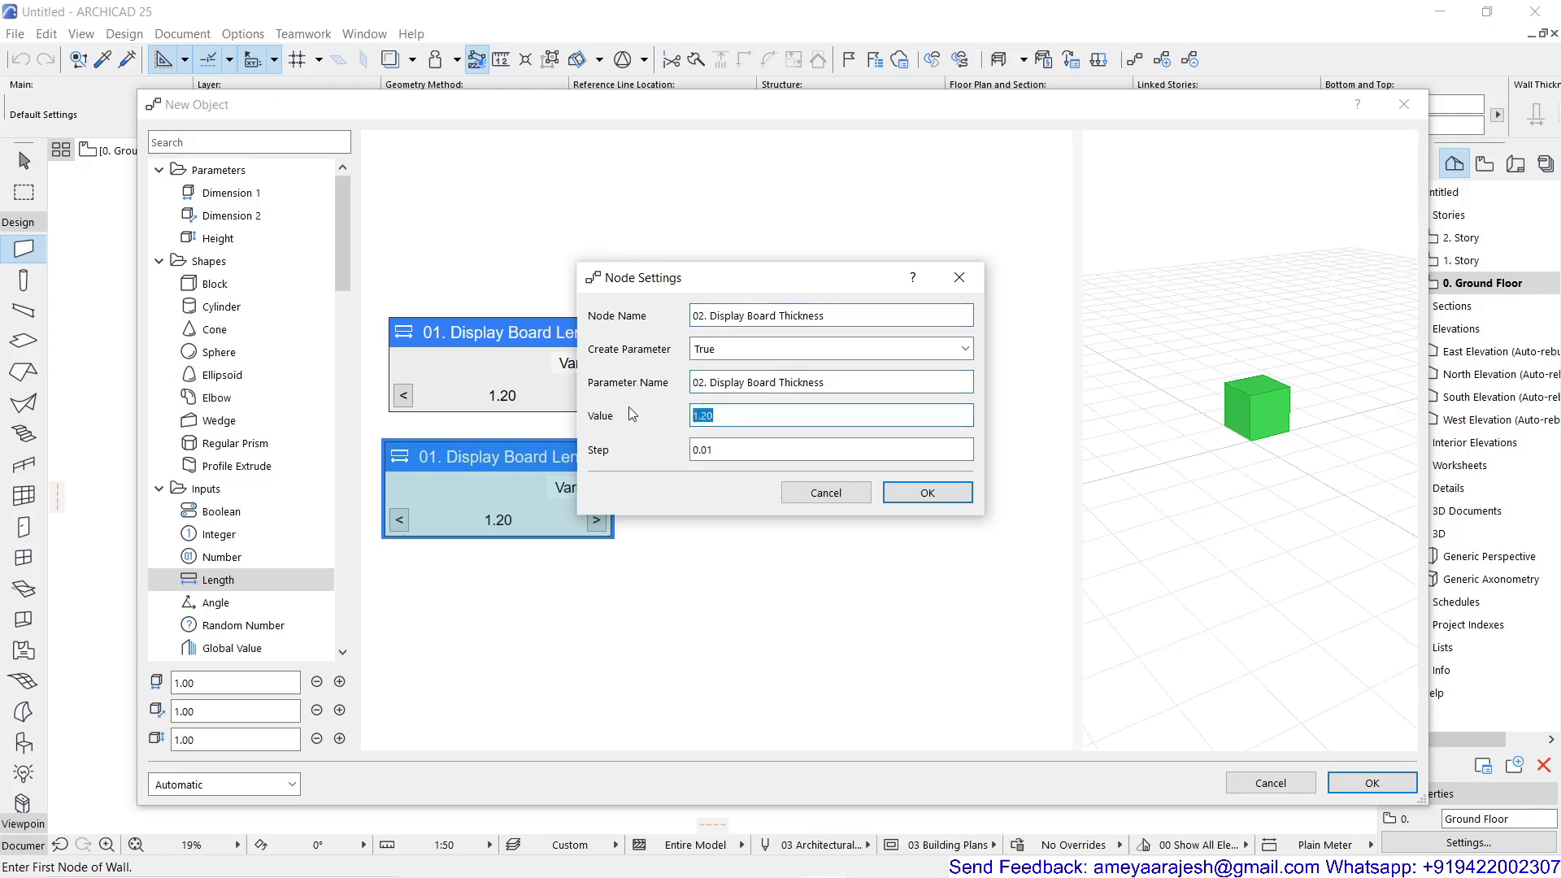
text(.025)
click(928, 493)
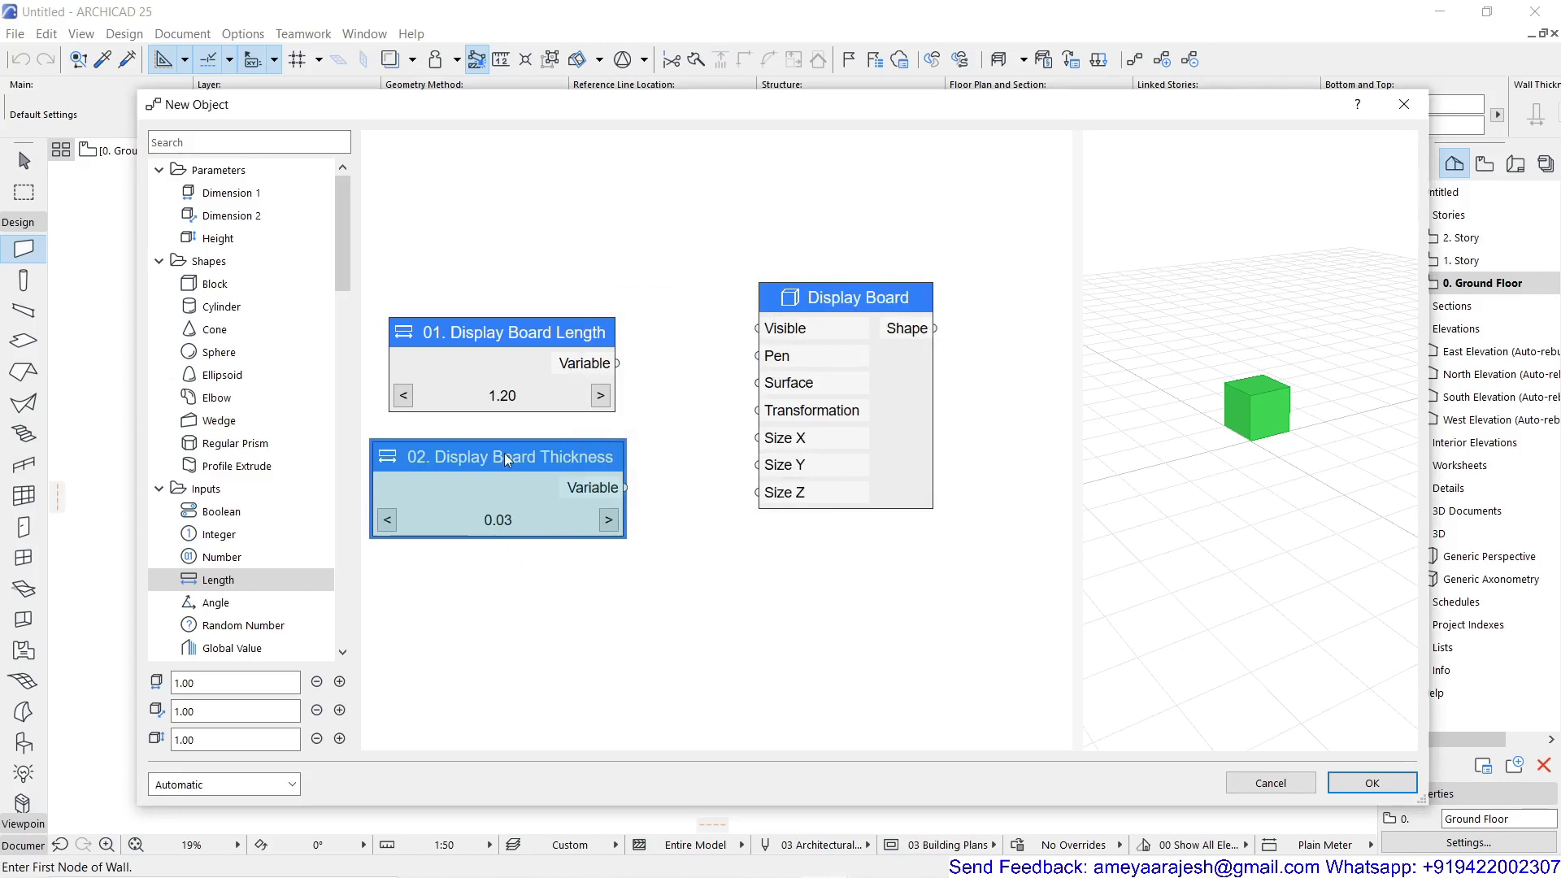
Duplicate the display board length node below the thickness node and name the copy "03. Display Board Height"
click(519, 331)
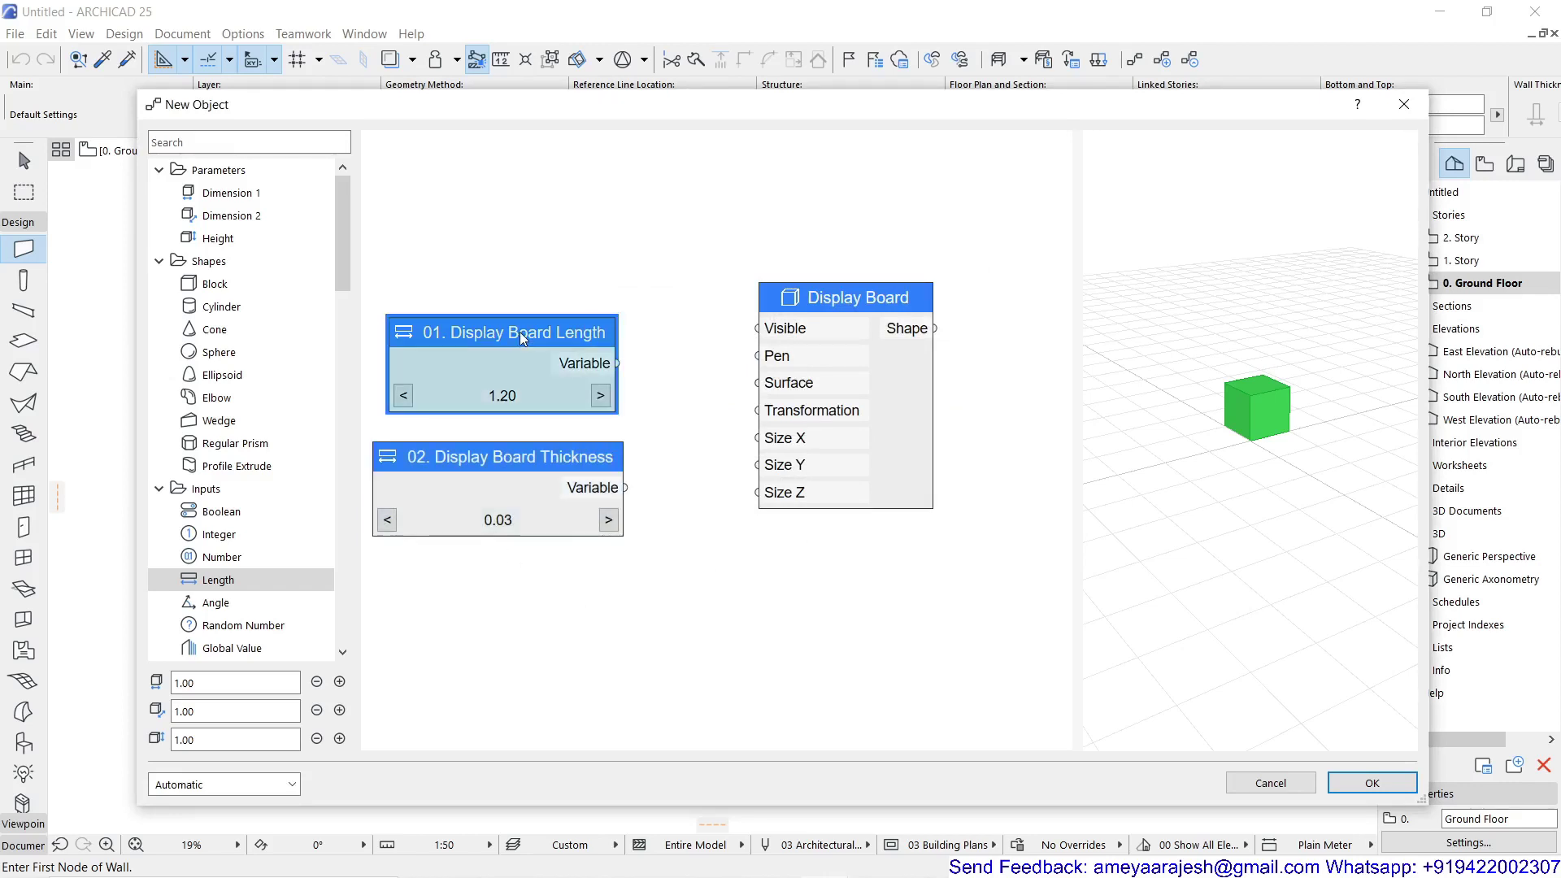
ctrl+drag(519, 332, 519, 582)
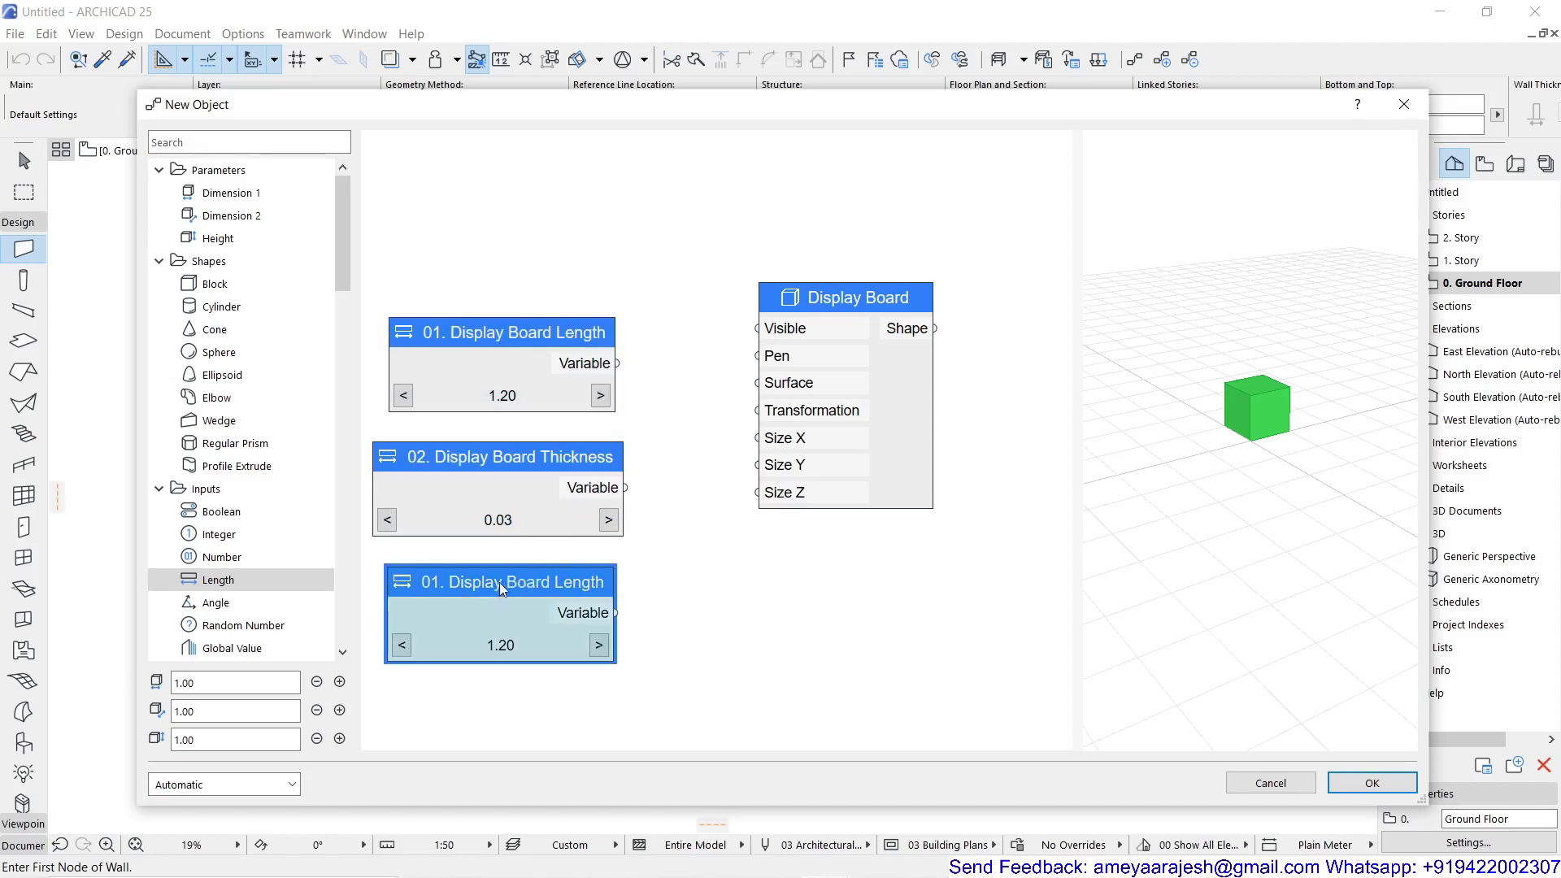
double_click(499, 582)
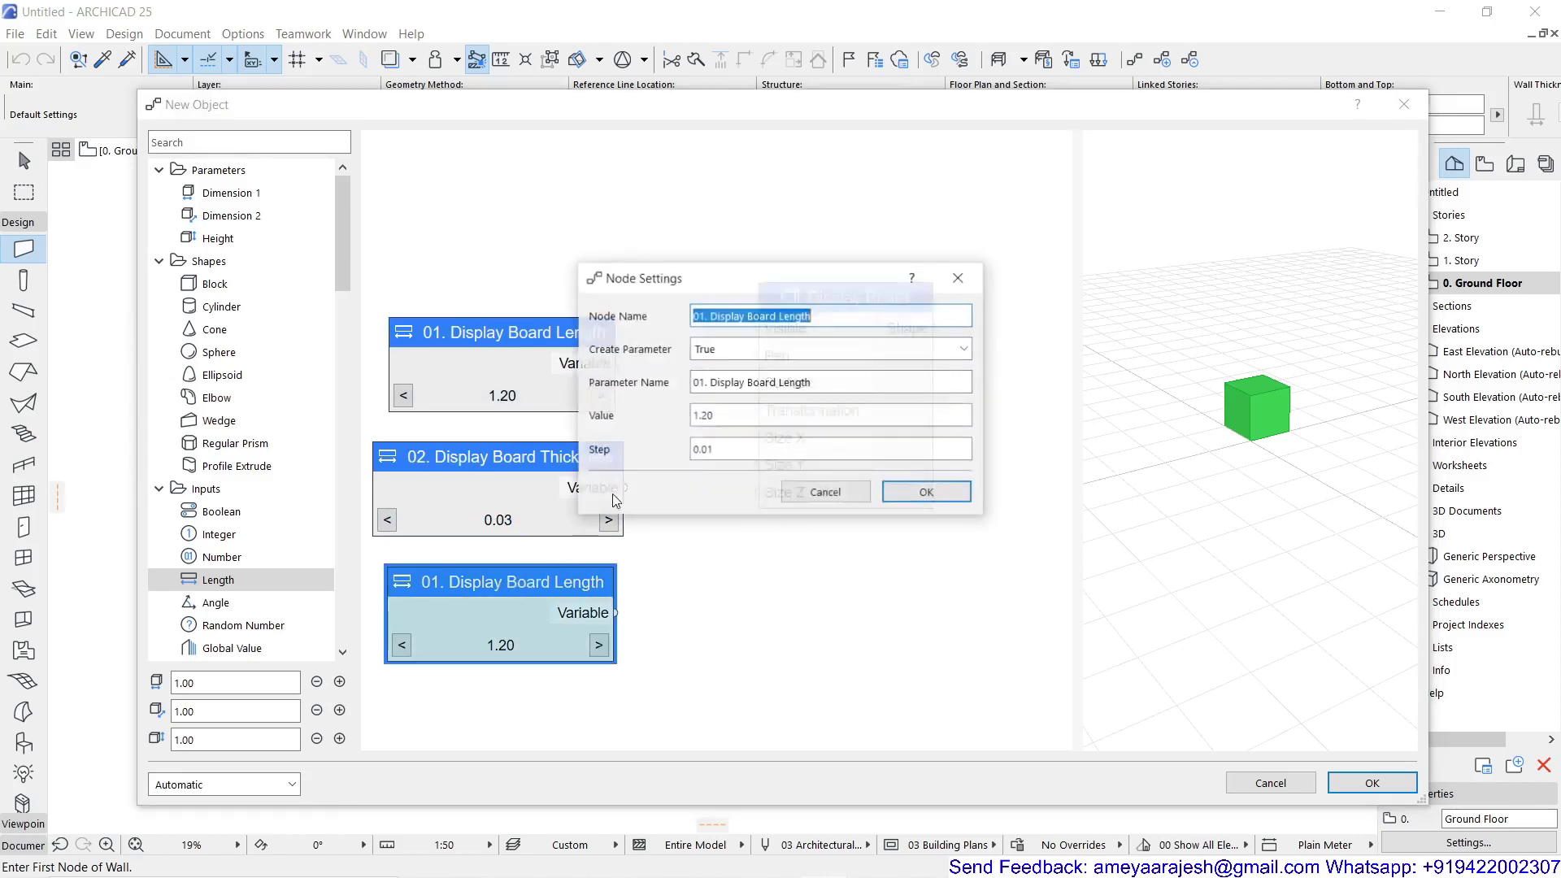
click(704, 319)
key(BackSpace)
text(3)
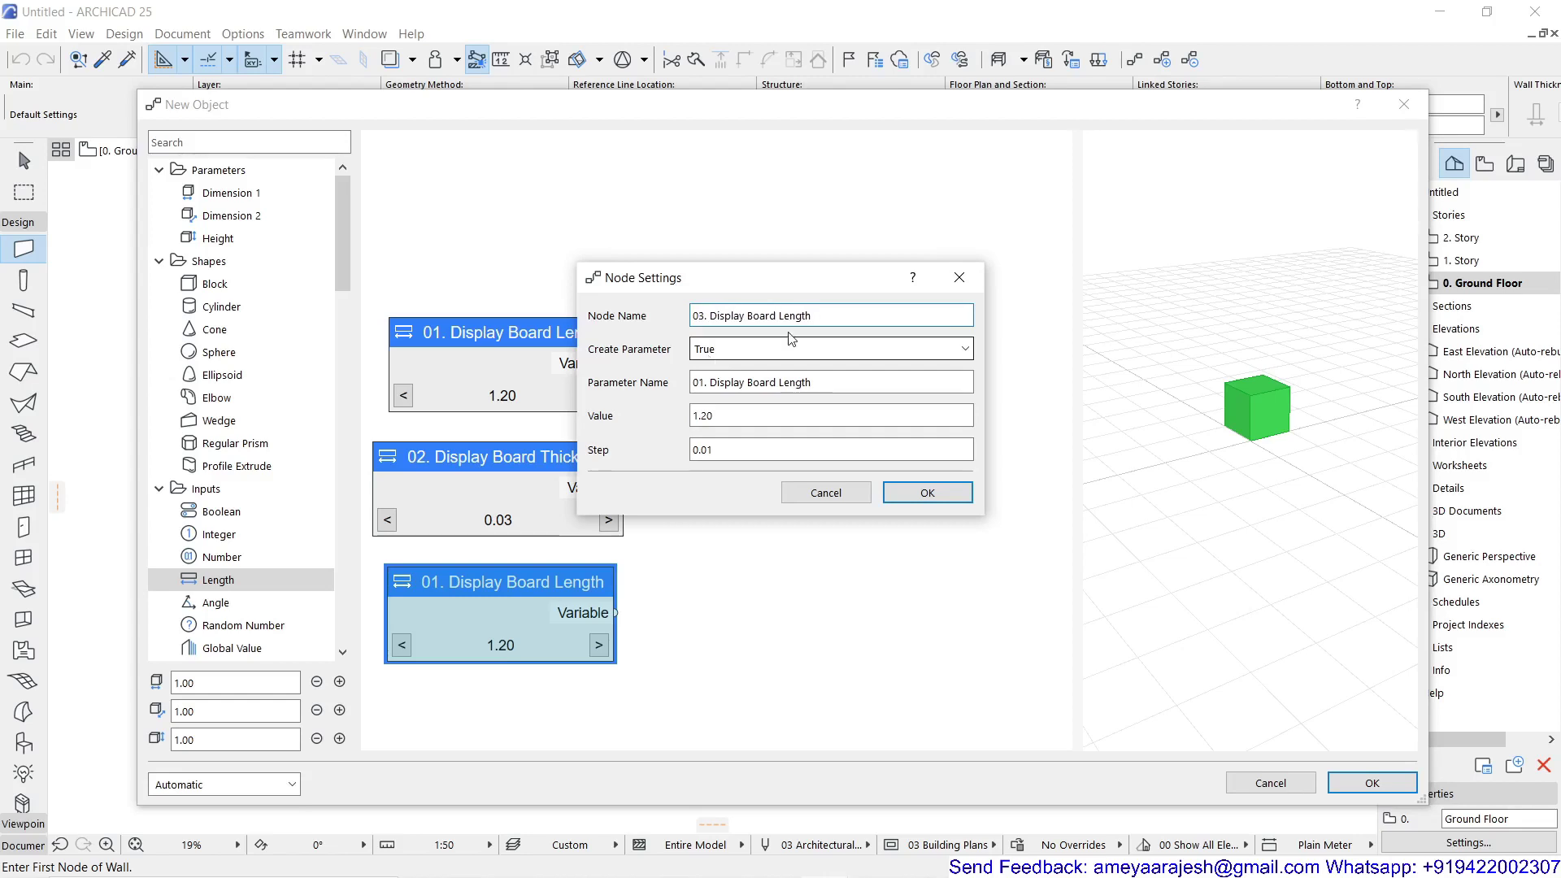
double_click(795, 316)
text(Heigh)
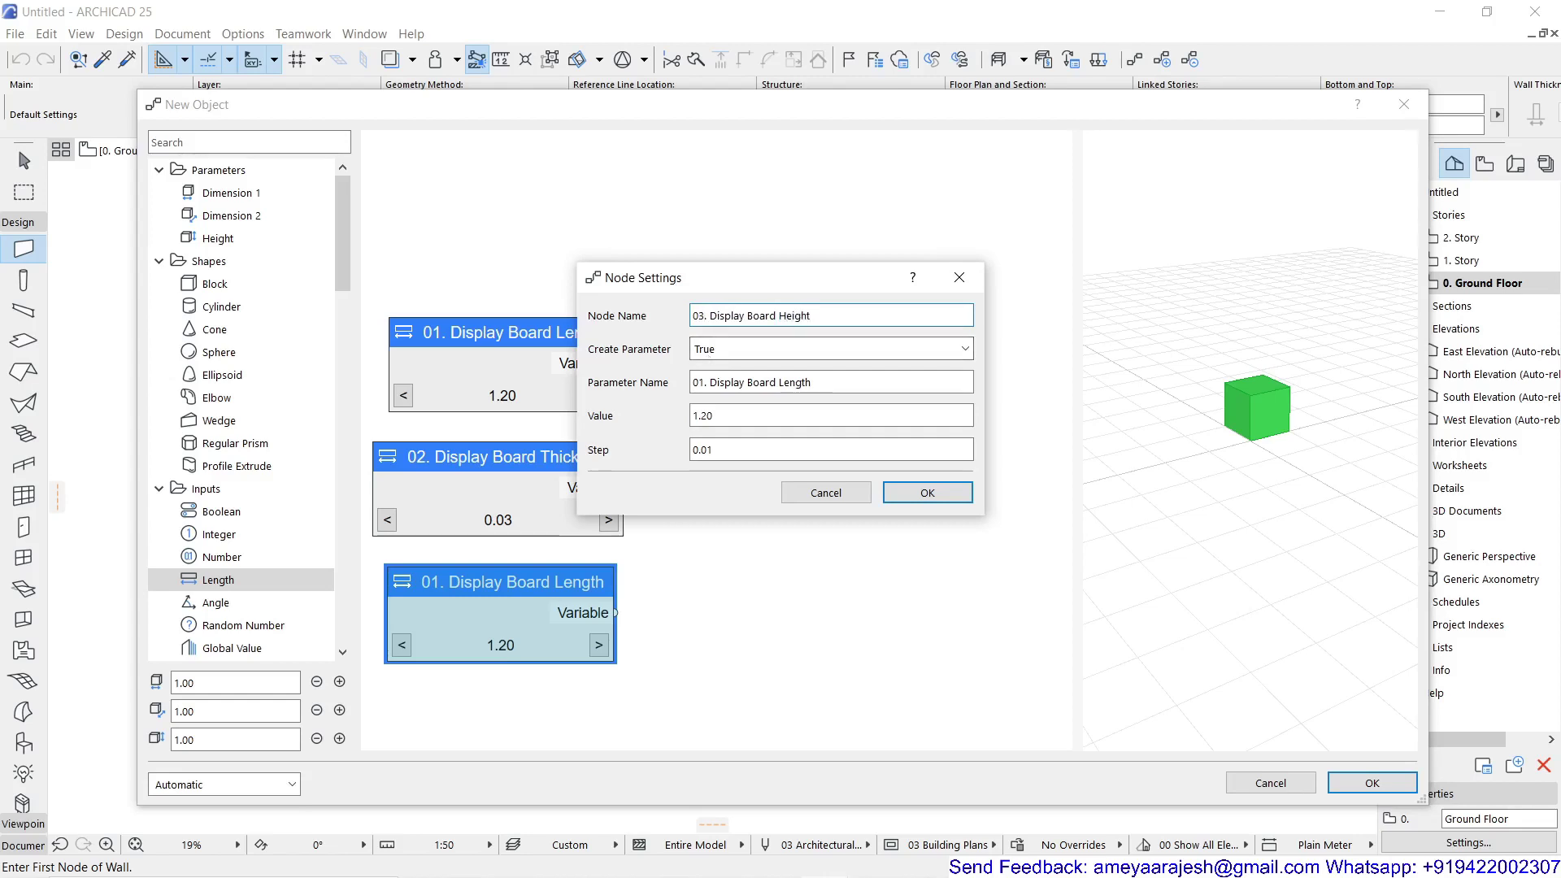
Set the height node's parameter name to "03. Display Board Height" and apply its settings
drag(813, 382, 681, 385)
text(03. Display Board Height)
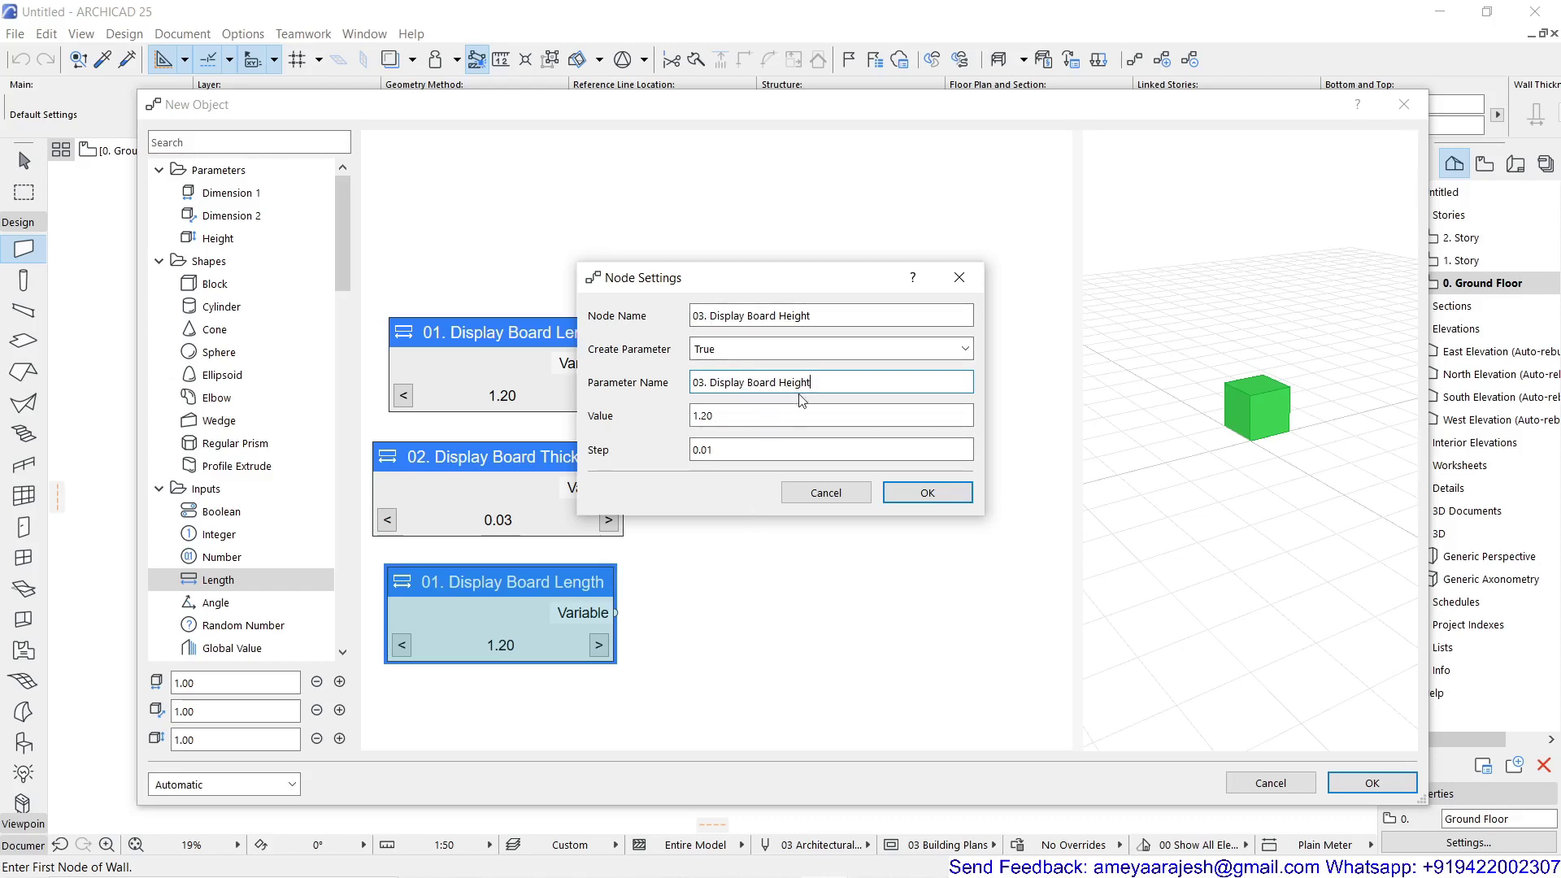
double_click(723, 418)
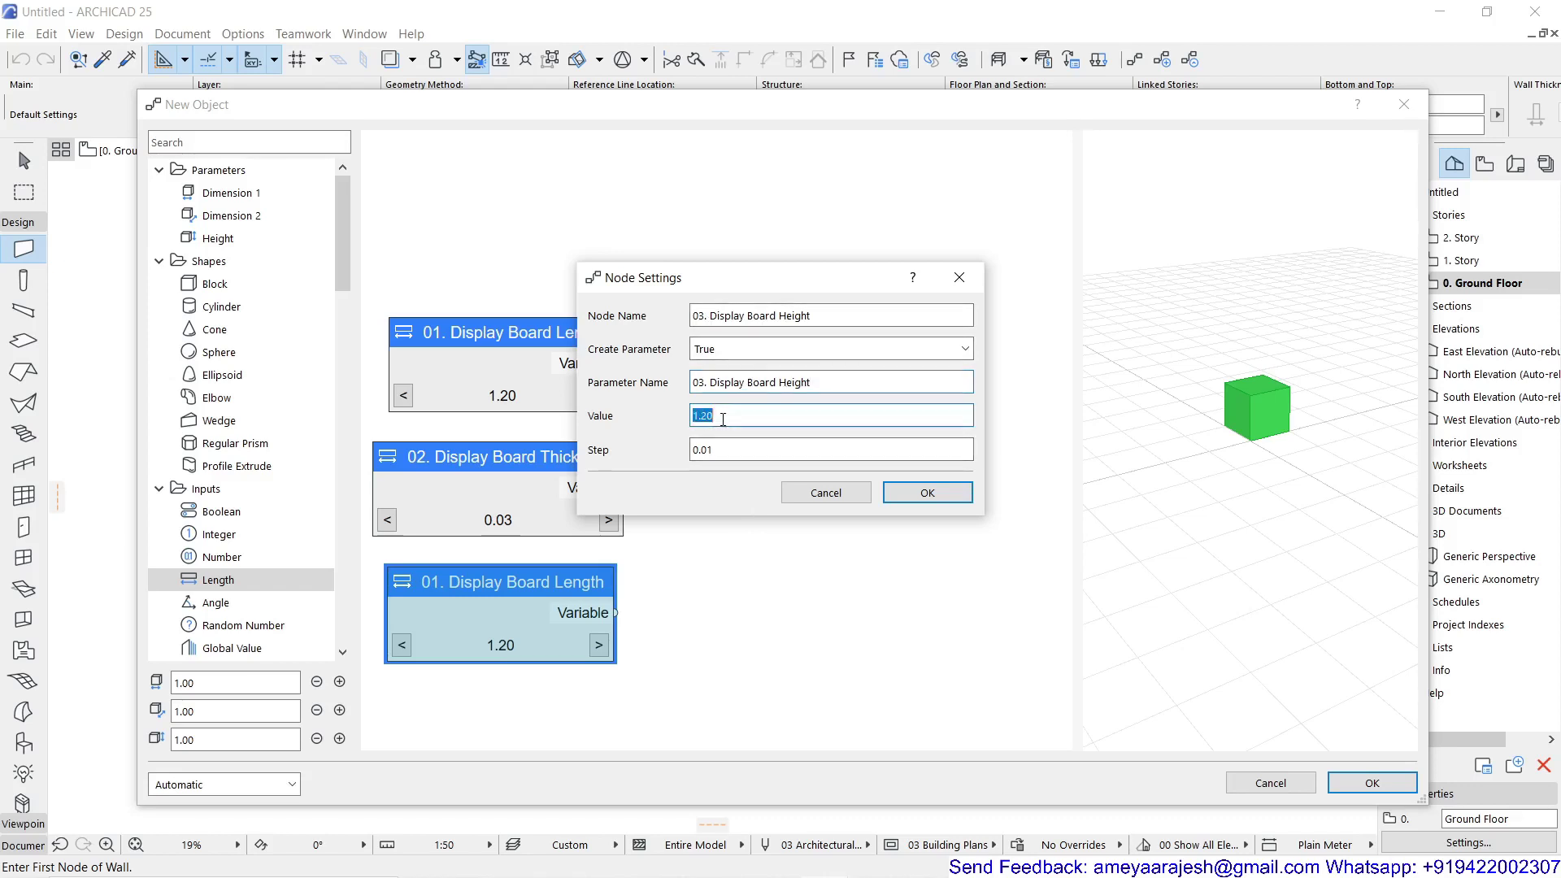
click(920, 492)
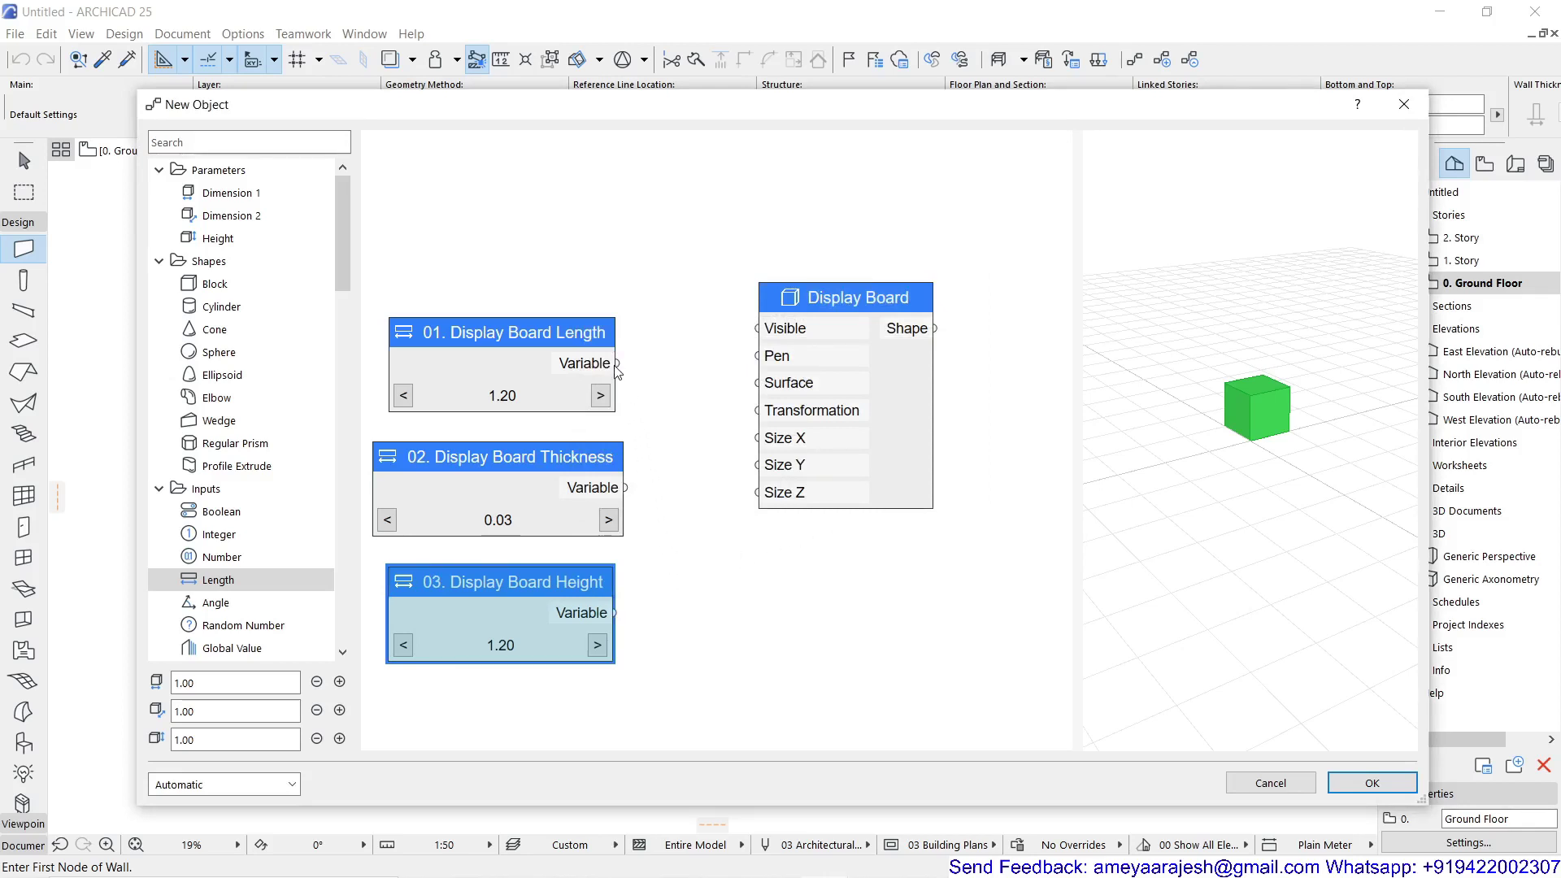
Connect the length, thickness and height nodes to the Display Board's Size X, Size Y and Size Z inputs respectively
drag(617, 362, 758, 438)
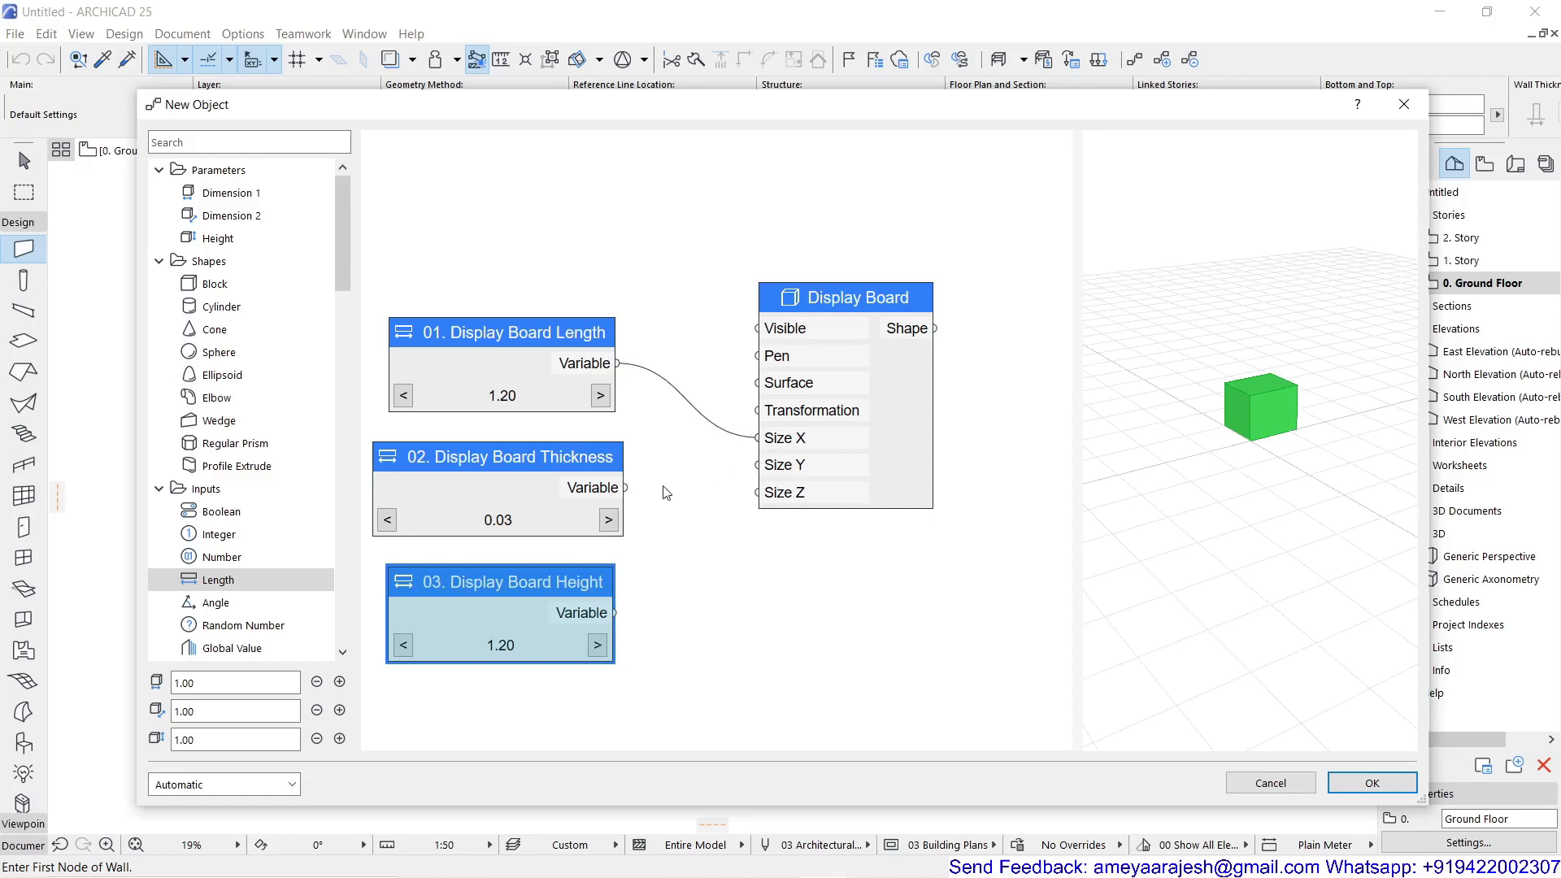
drag(624, 487, 758, 466)
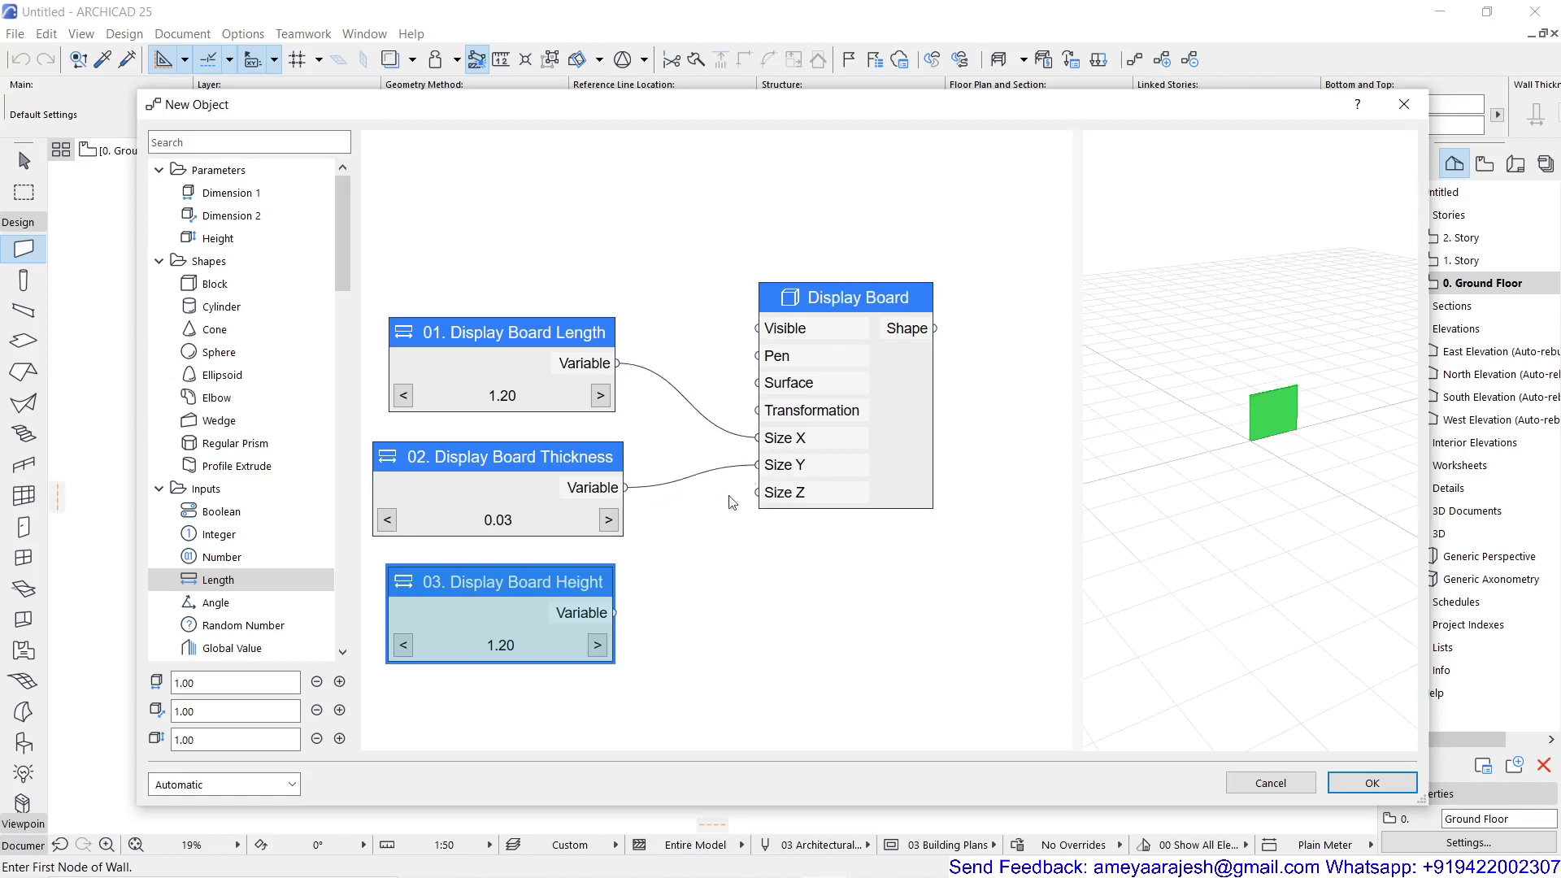
drag(614, 618, 763, 502)
click(785, 589)
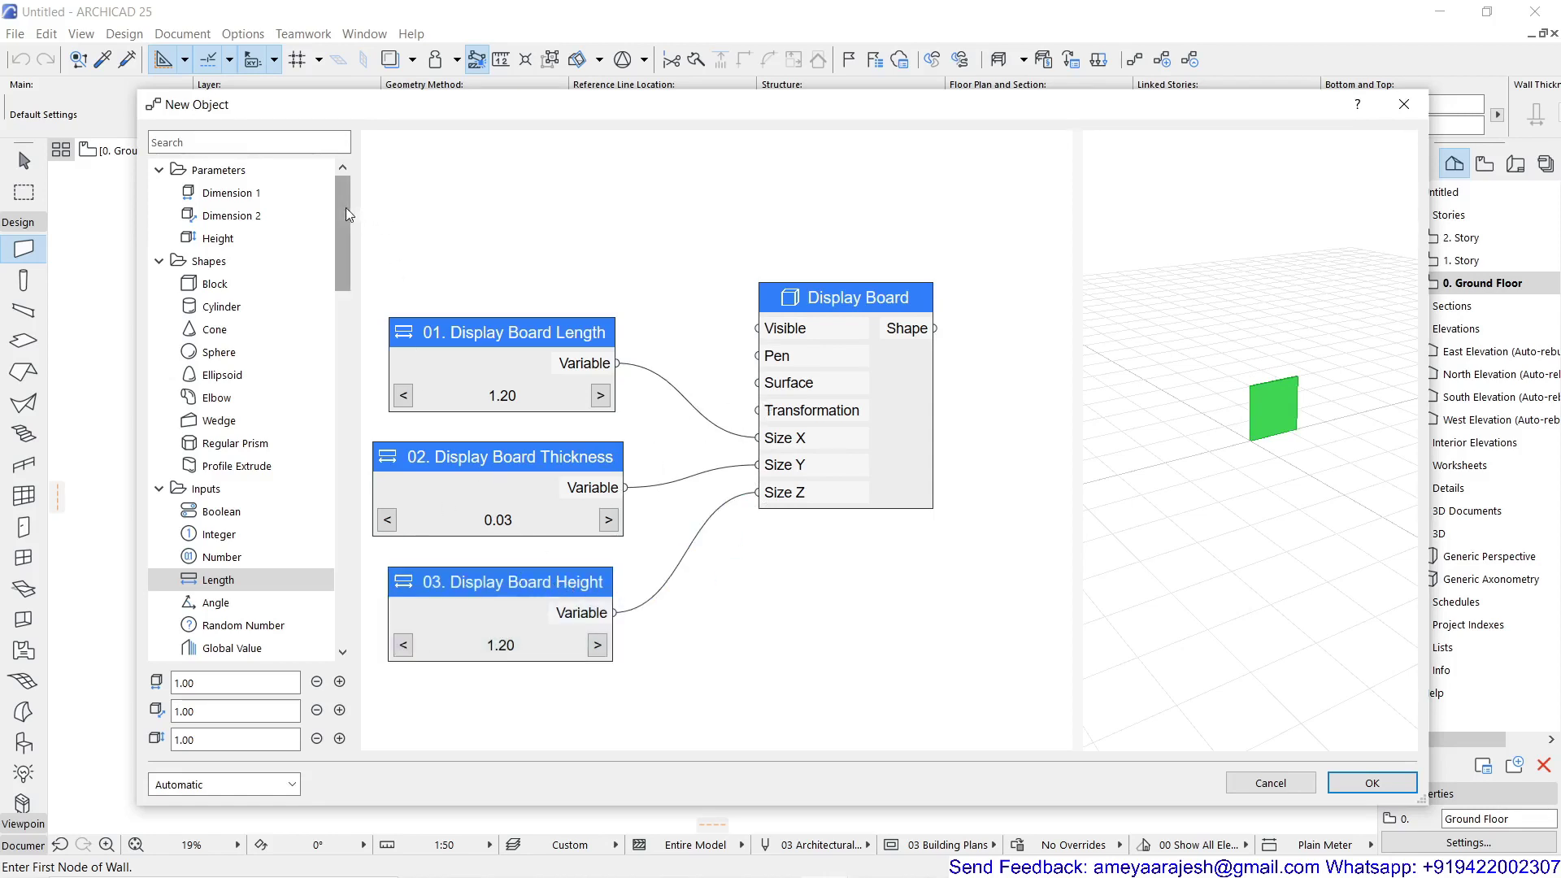
Add a Surface attribute node, make room beside the Display Board node, and connect it to the board's Surface input
drag(345, 208, 334, 303)
click(216, 443)
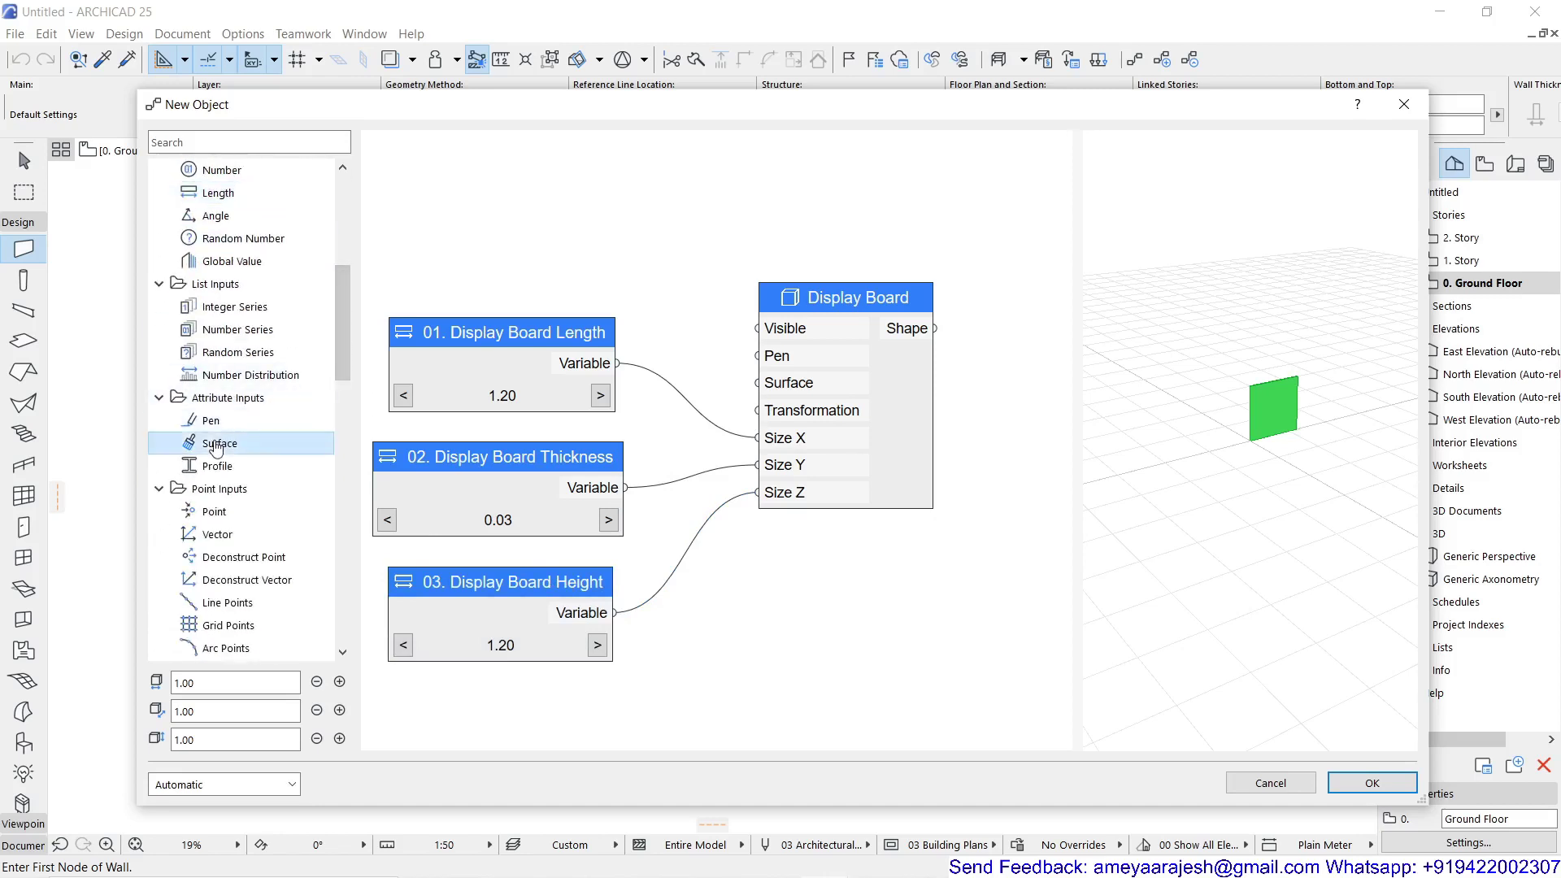
click(690, 333)
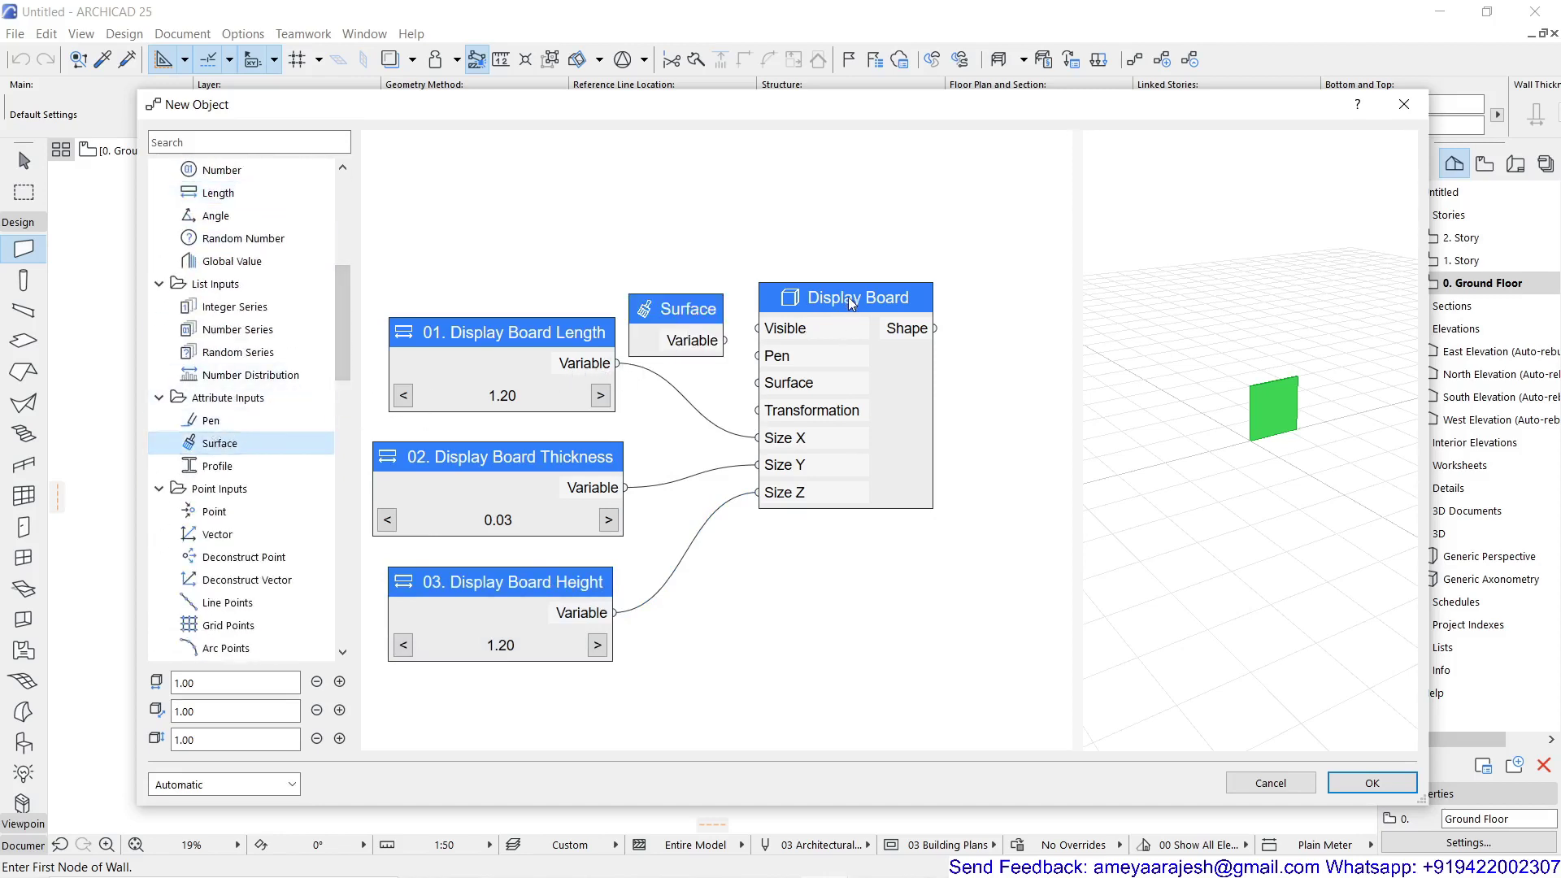
drag(850, 298, 935, 287)
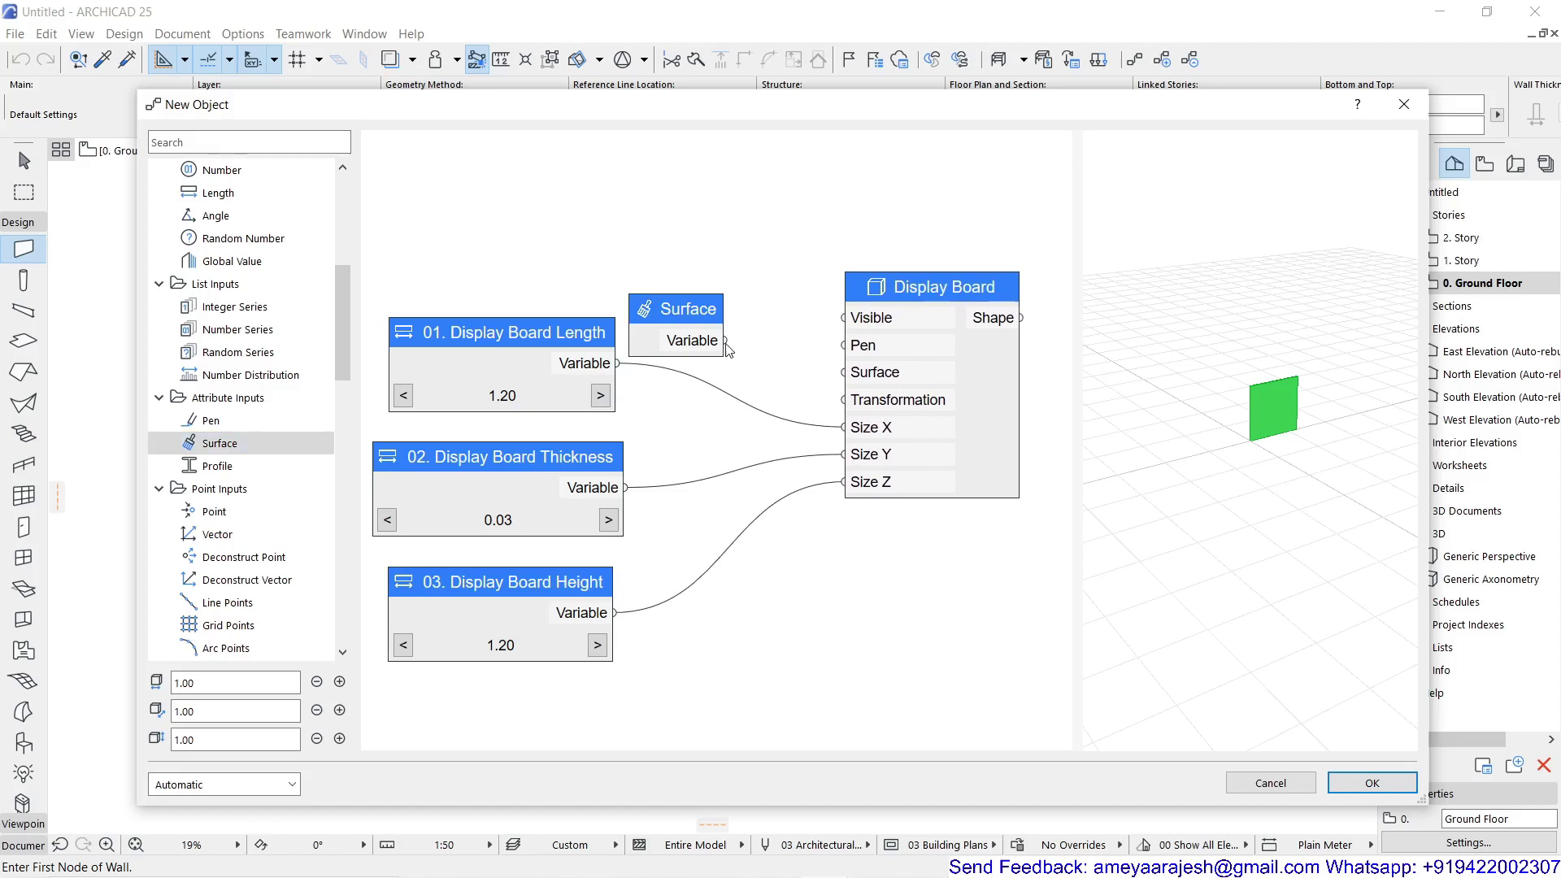
drag(724, 342, 850, 378)
Set both the node name and the parameter name of the Surface node to "Board Surface"
double_click(687, 311)
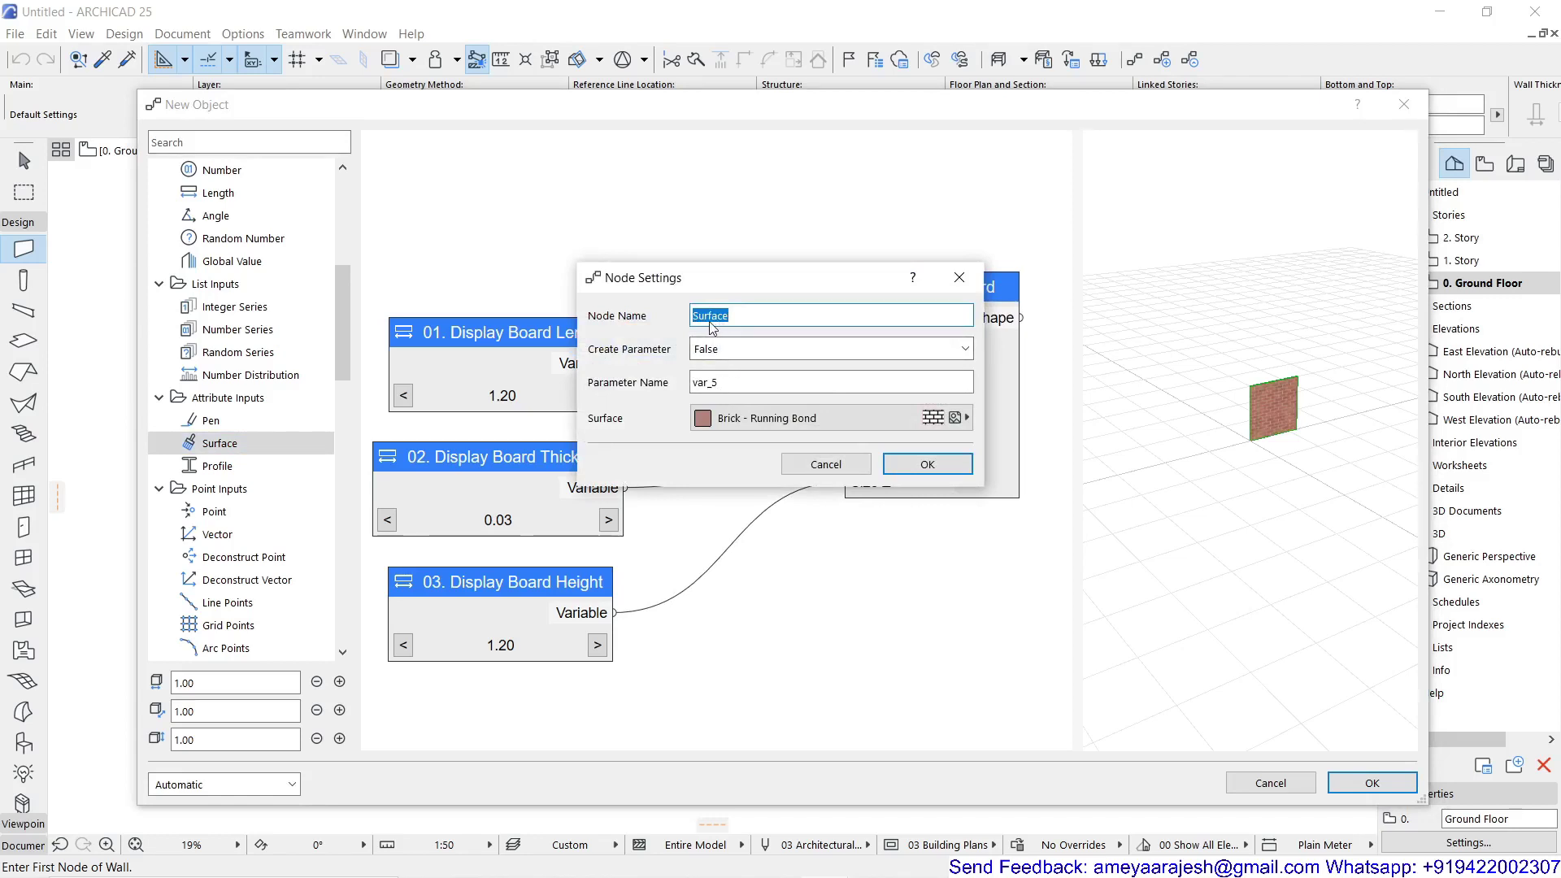
click(693, 317)
text(Board)
drag(773, 317, 691, 318)
key(ctrl+c)
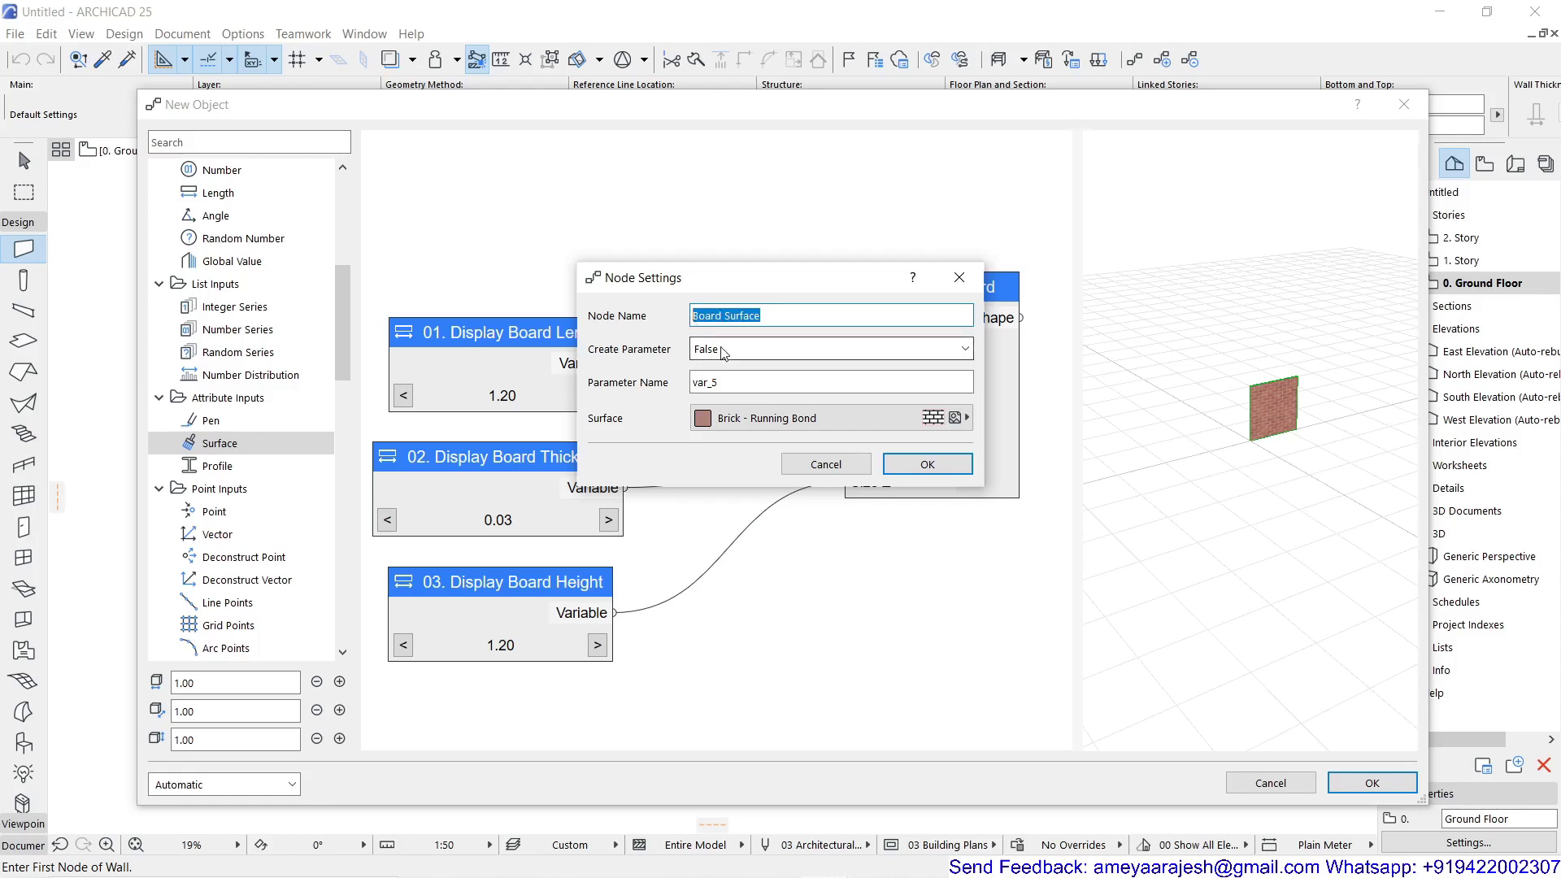
drag(736, 381, 682, 387)
key(ctrl+v)
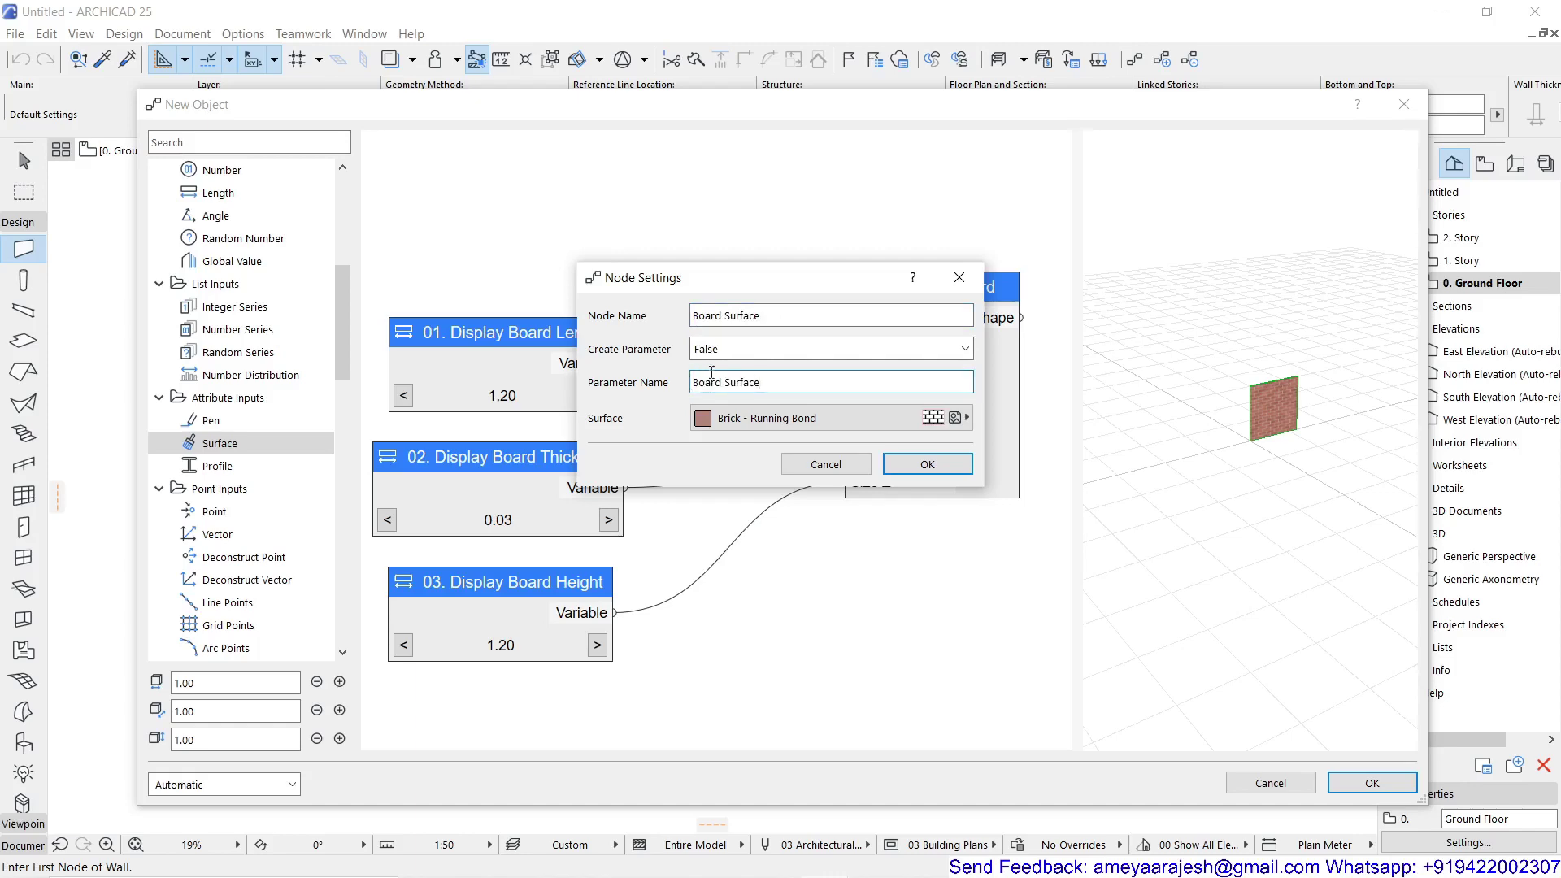
Set Create Parameter to True for the Board Surface node and choose Paint - Titanium White as its surface
click(704, 352)
click(706, 365)
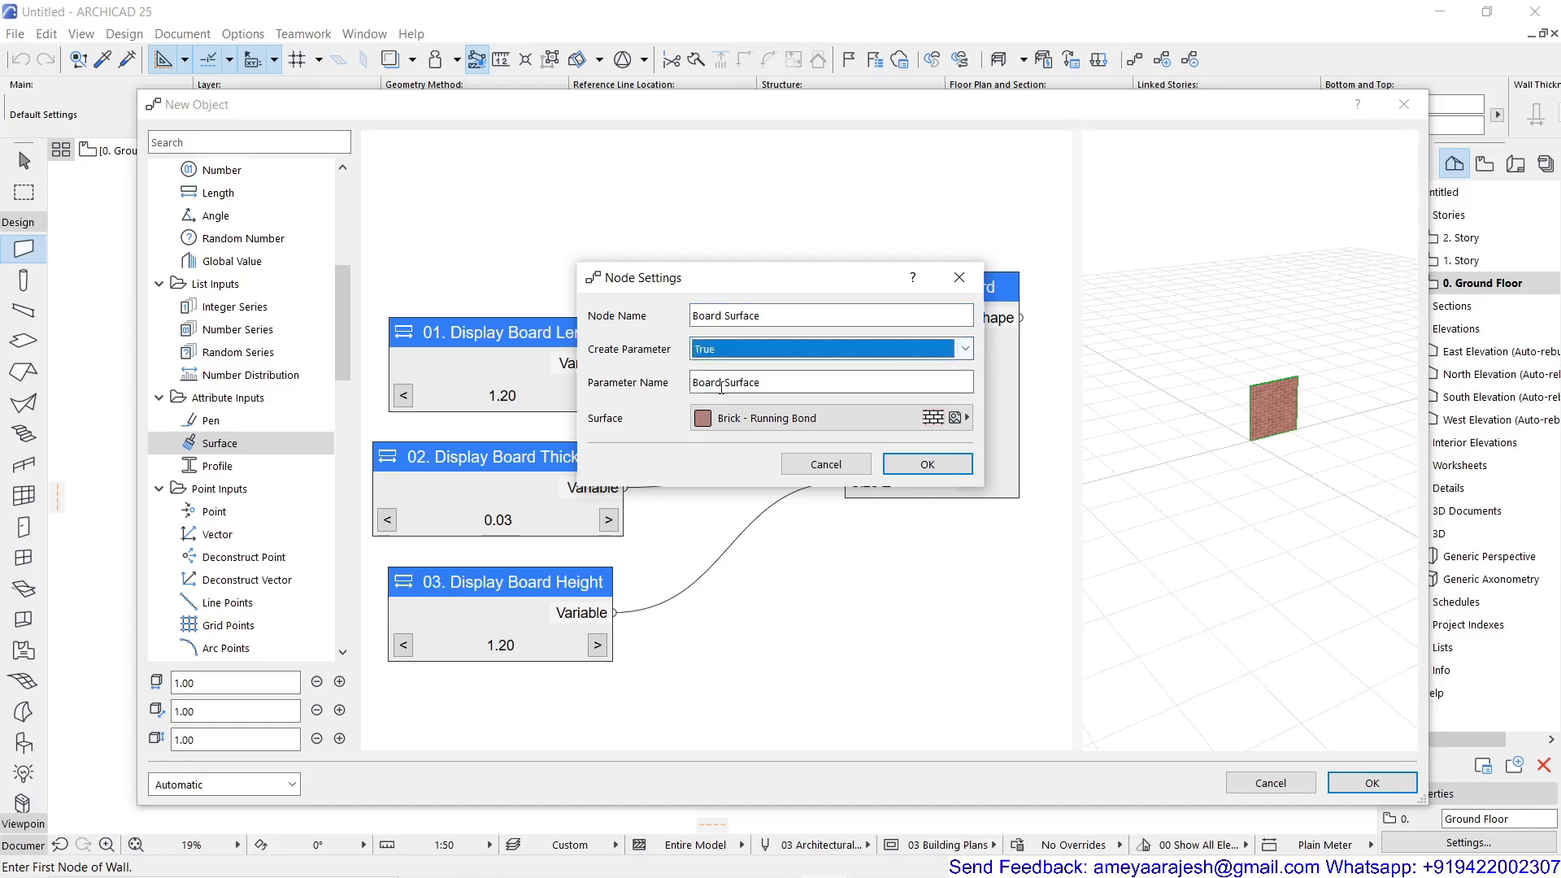
click(743, 419)
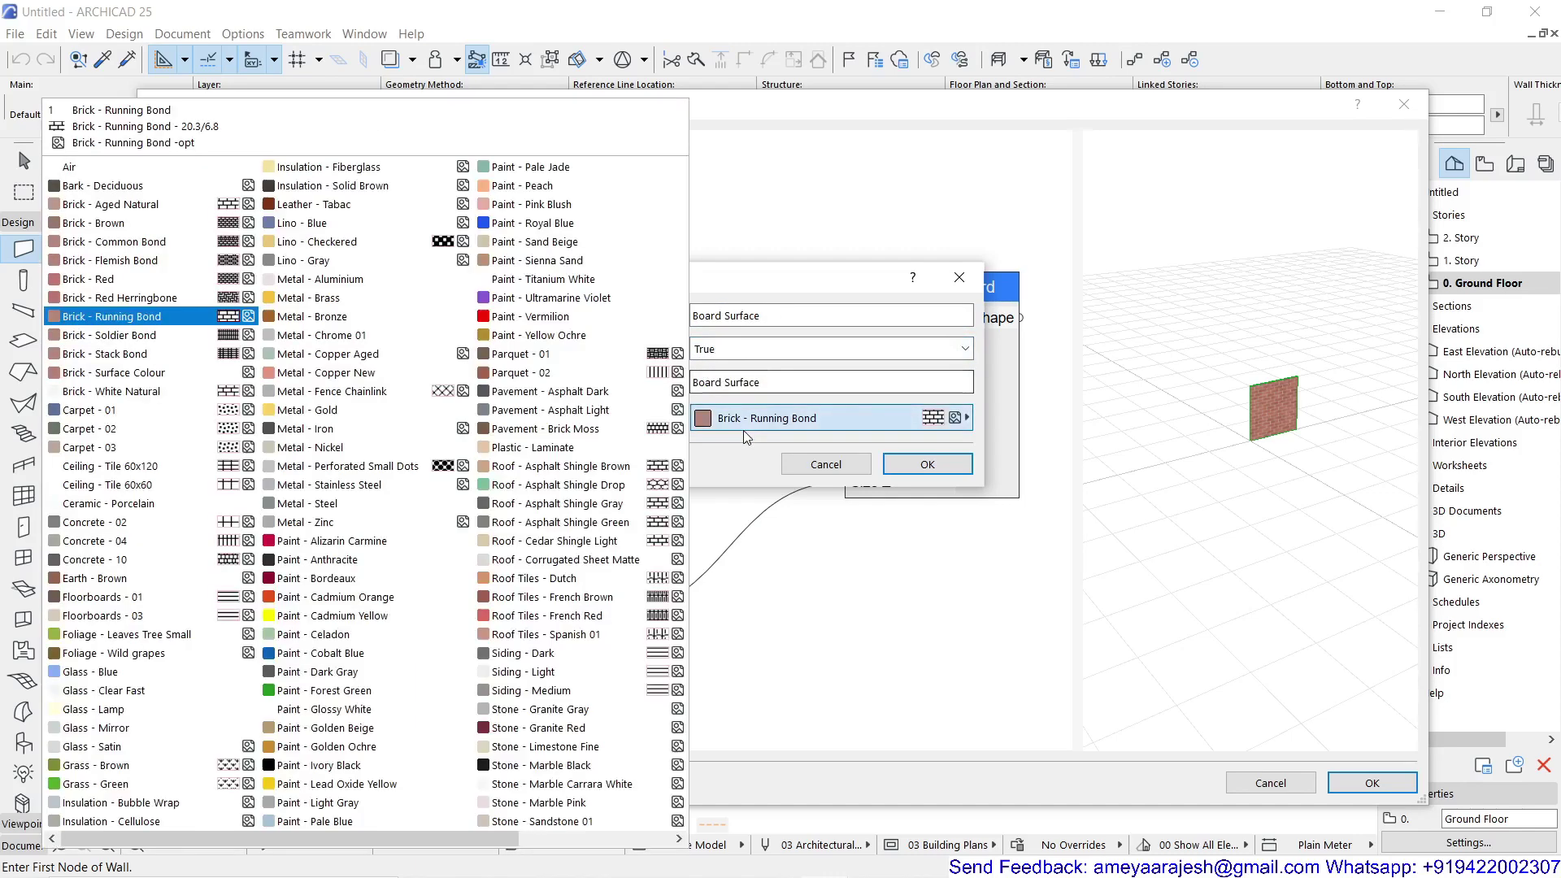
click(579, 298)
click(914, 465)
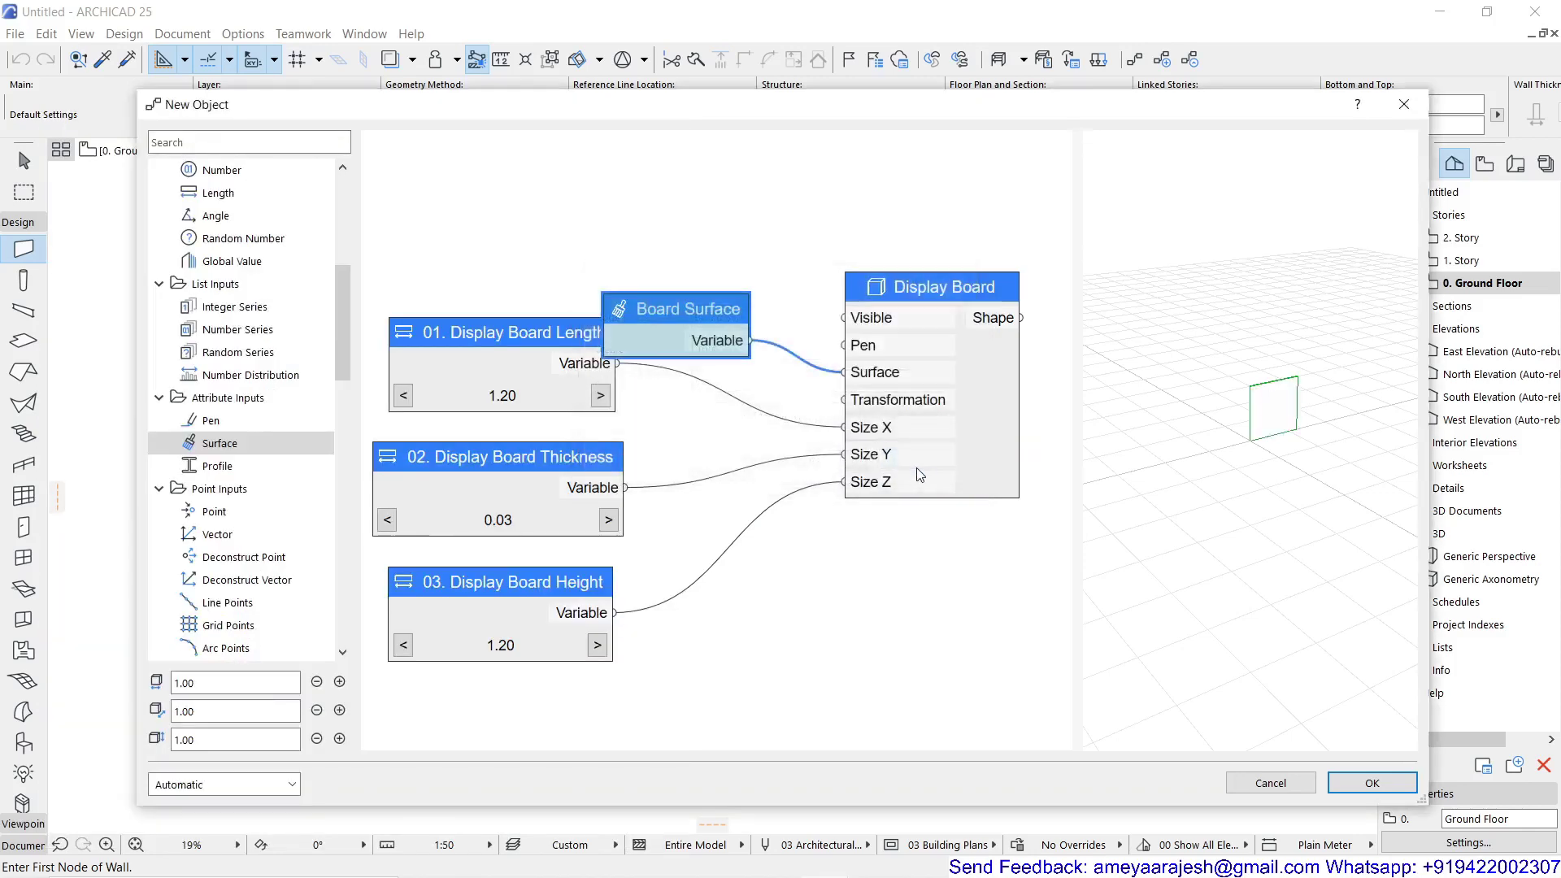
Move the Display Board and Board Surface nodes away from the length nodes so they no longer overlap
drag(896, 284, 953, 298)
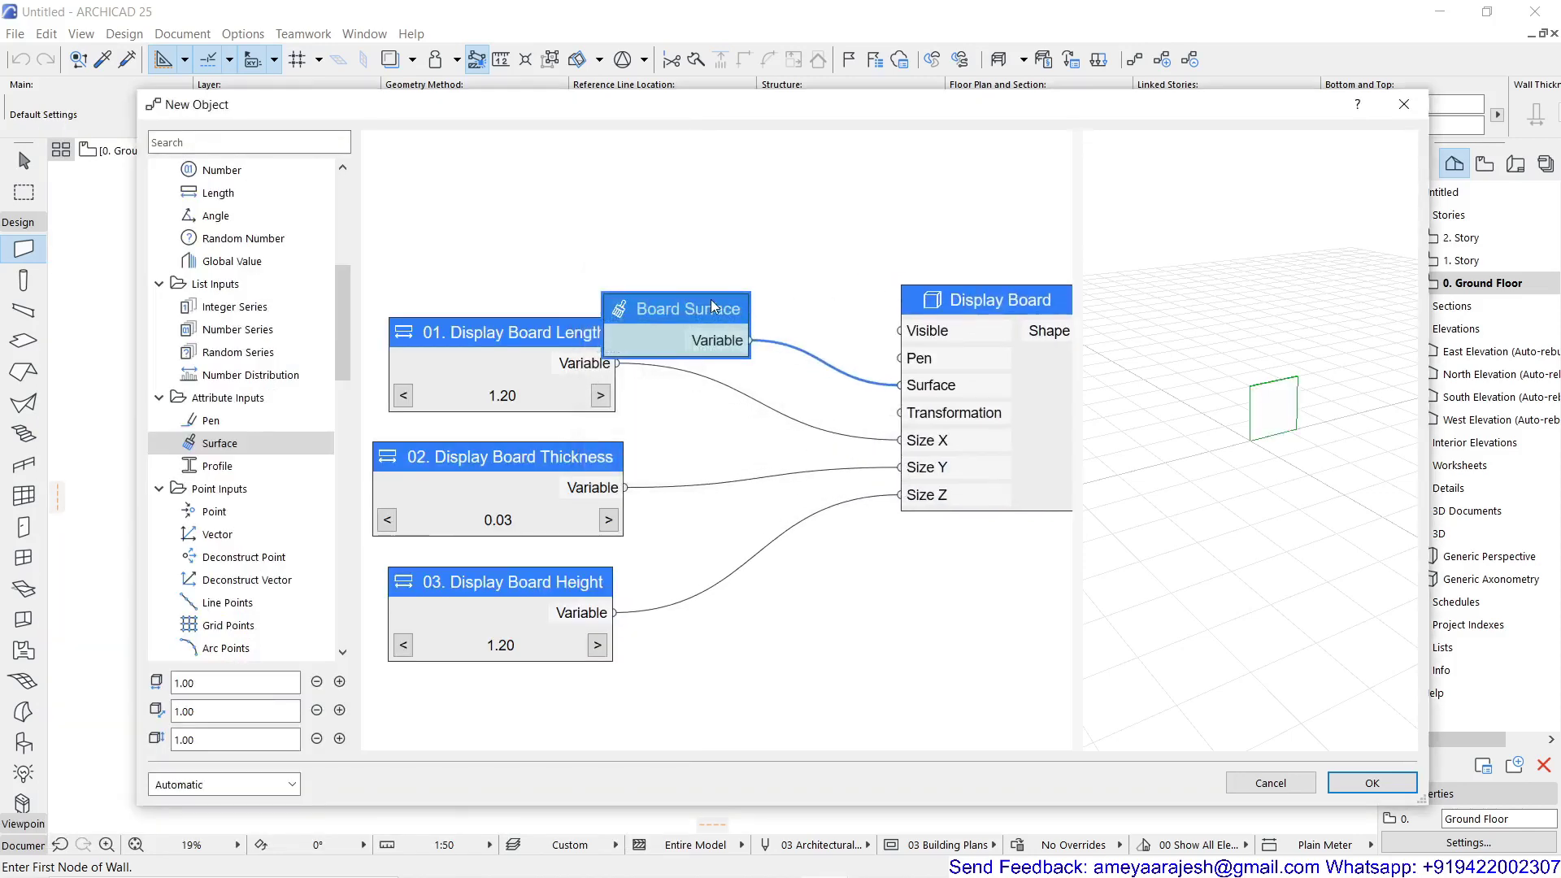
drag(712, 307, 753, 313)
scroll(782, 317, down, 2)
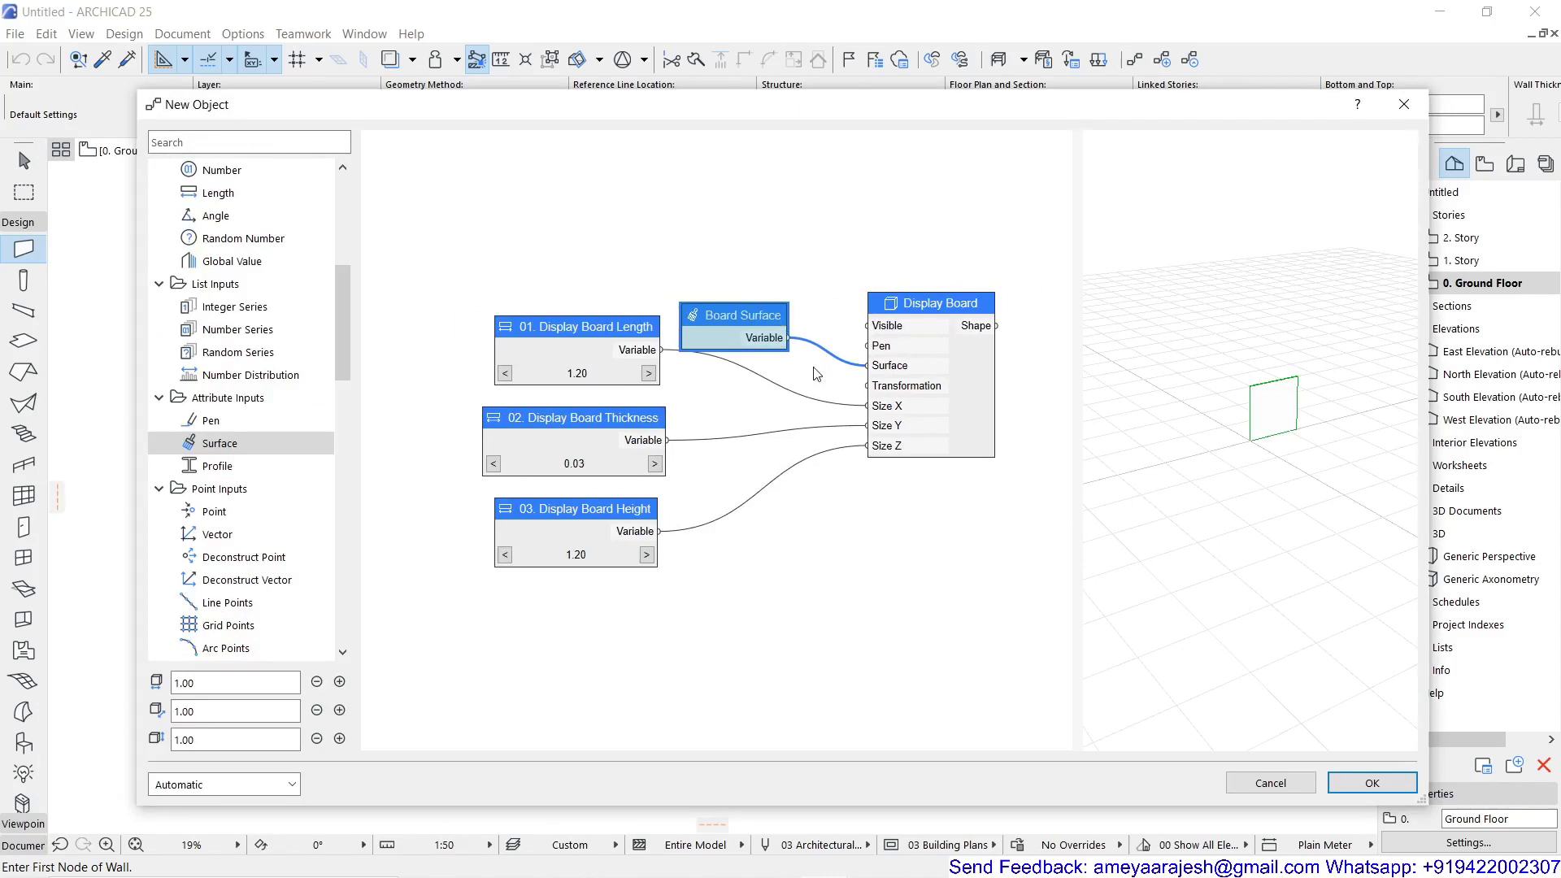
middle_drag(817, 374, 765, 384)
Enable the custom pen in the Display Board node's settings and shift the Board Surface node clear of the length node's connection
click(874, 322)
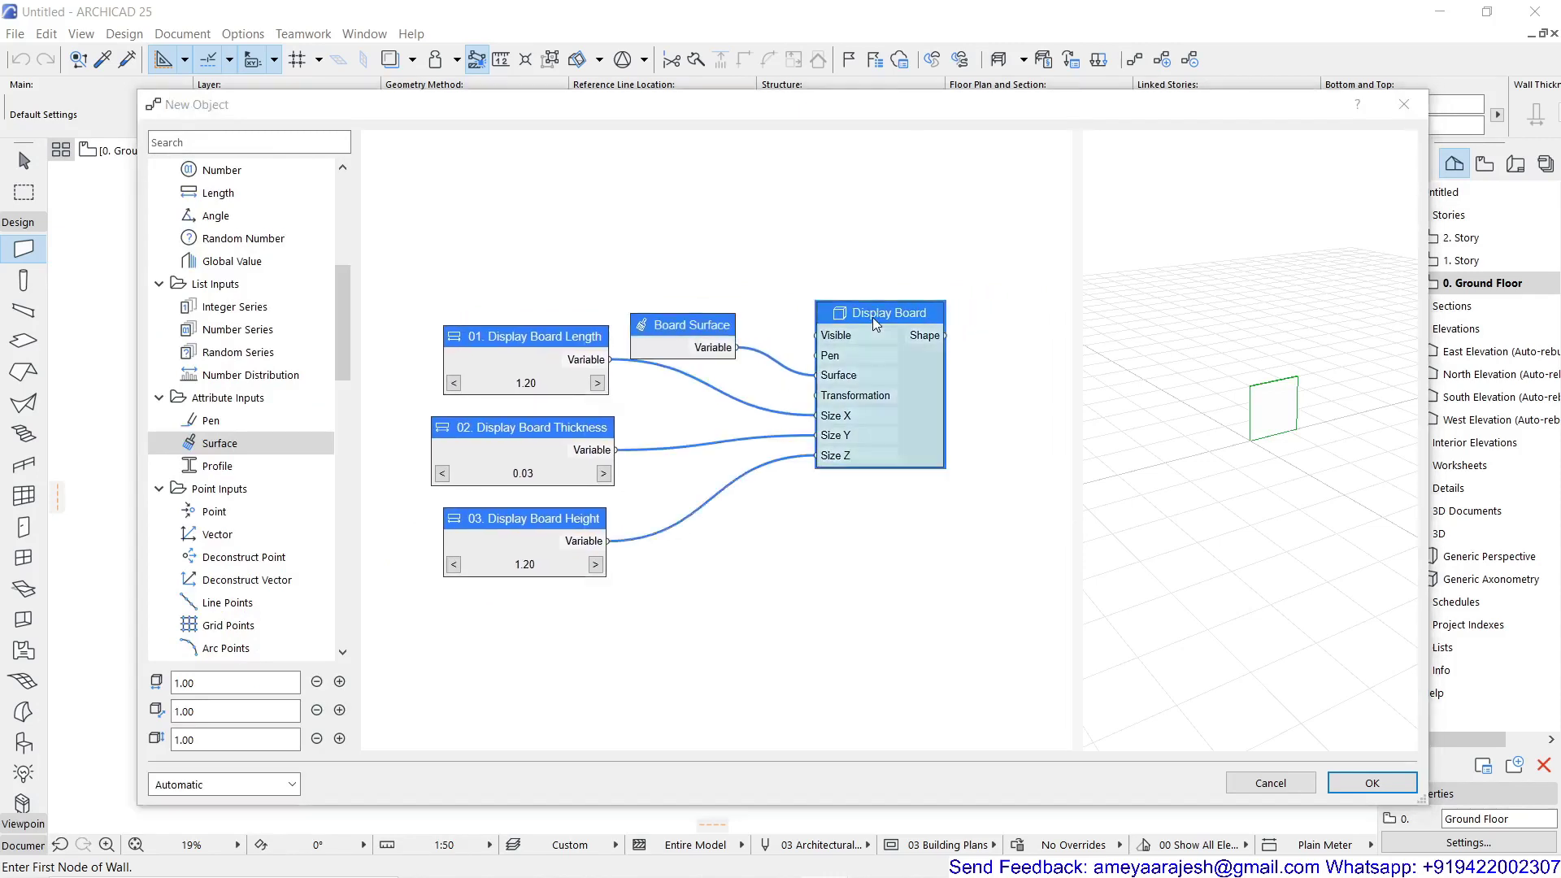
double_click(872, 319)
click(707, 384)
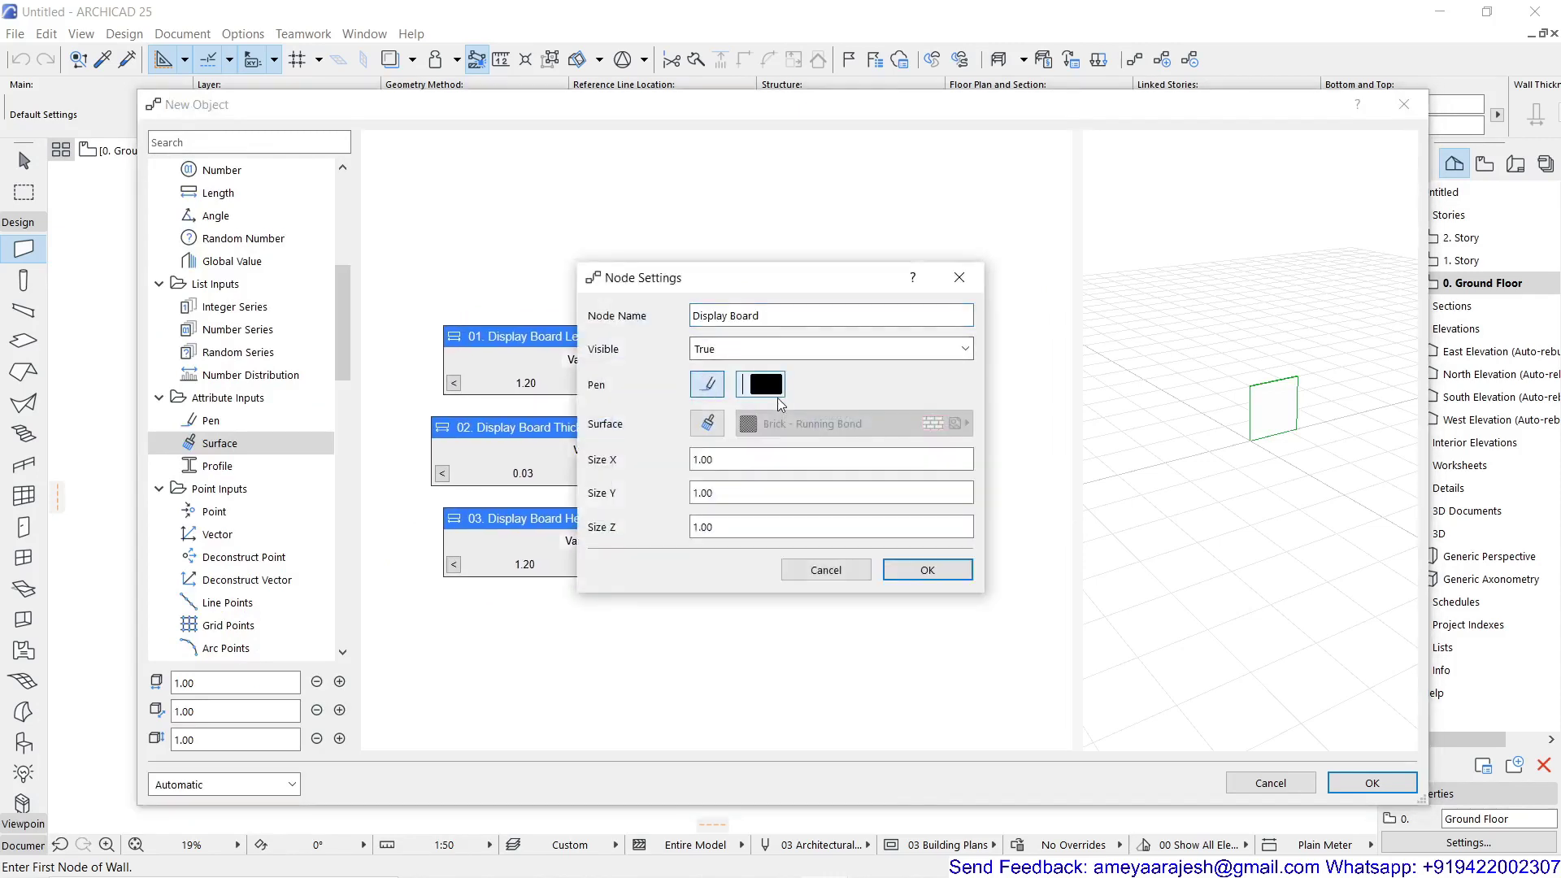
click(904, 569)
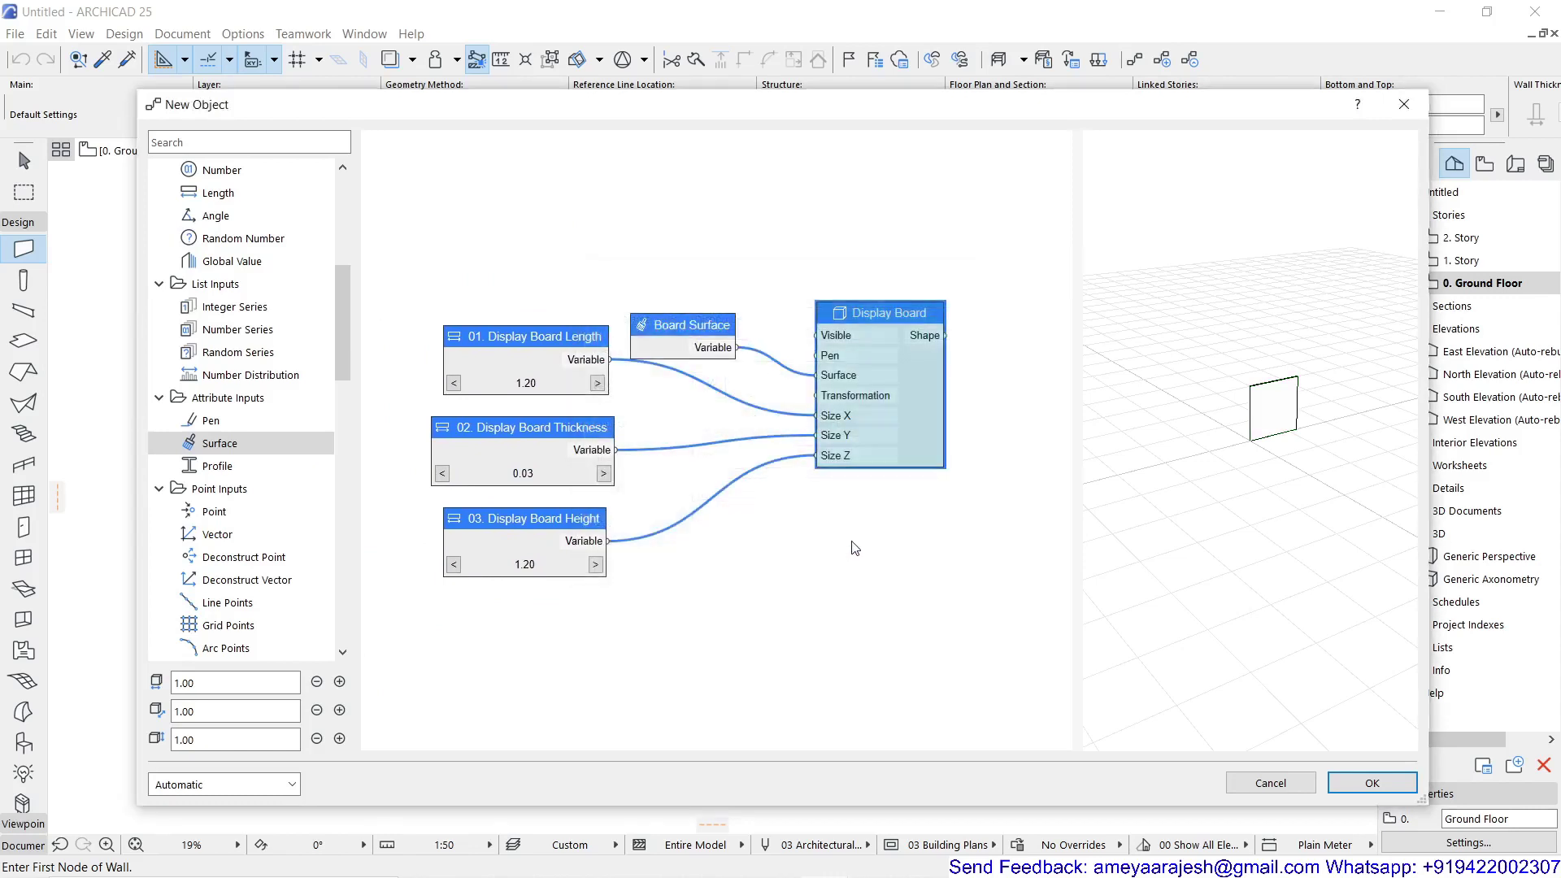
drag(691, 325, 704, 320)
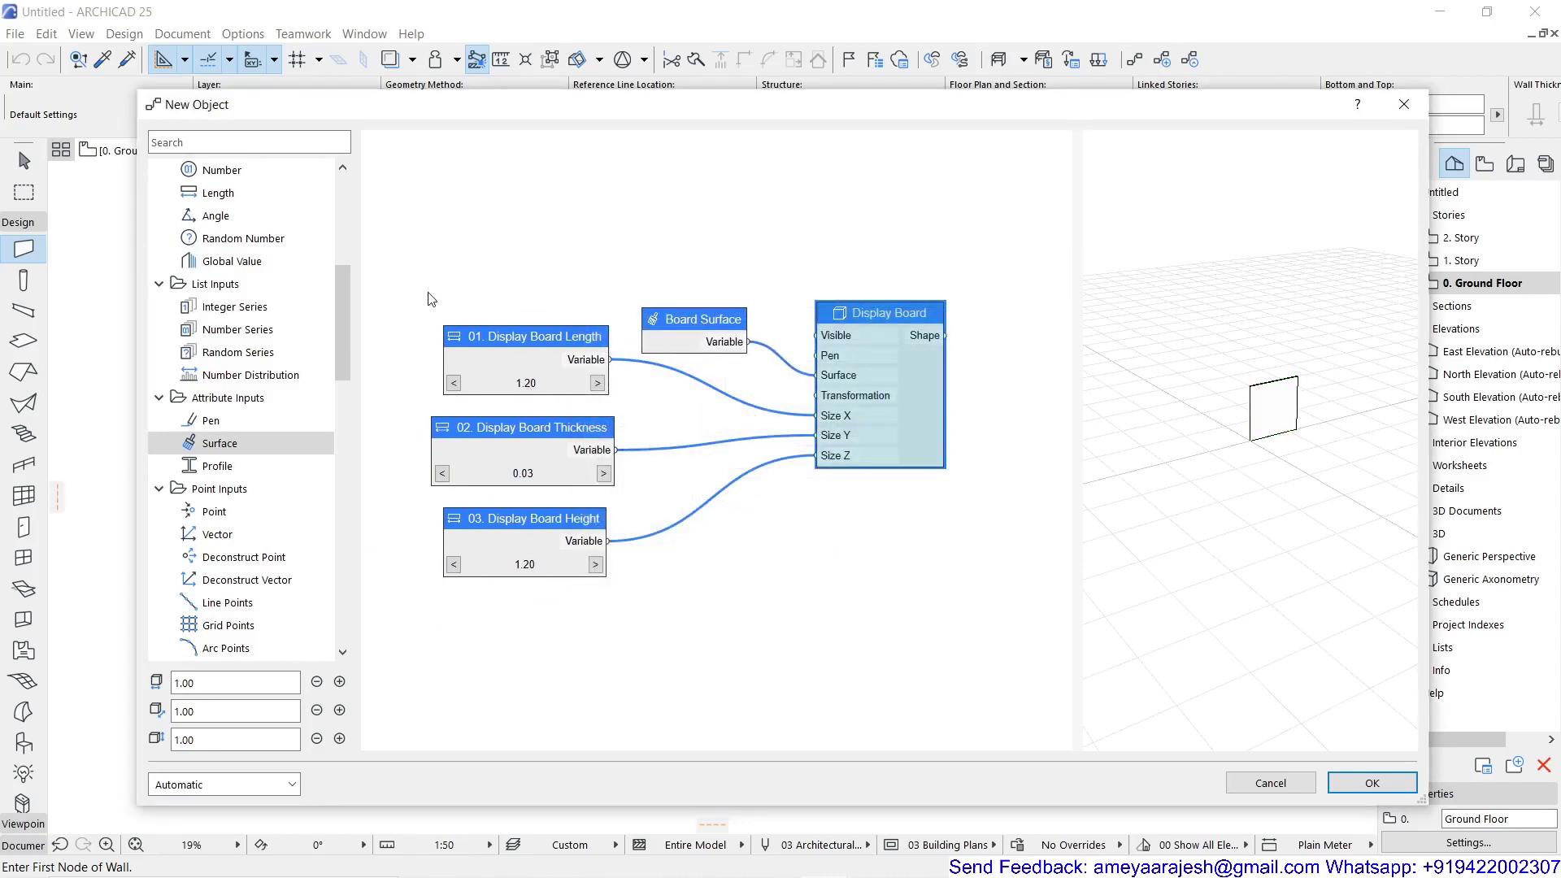
Add a Cylinder shape node in the free space above the display board nodes
scroll(495, 313, down, 1)
click(699, 494)
middle_drag(699, 493, 765, 664)
scroll(345, 273, up, 6)
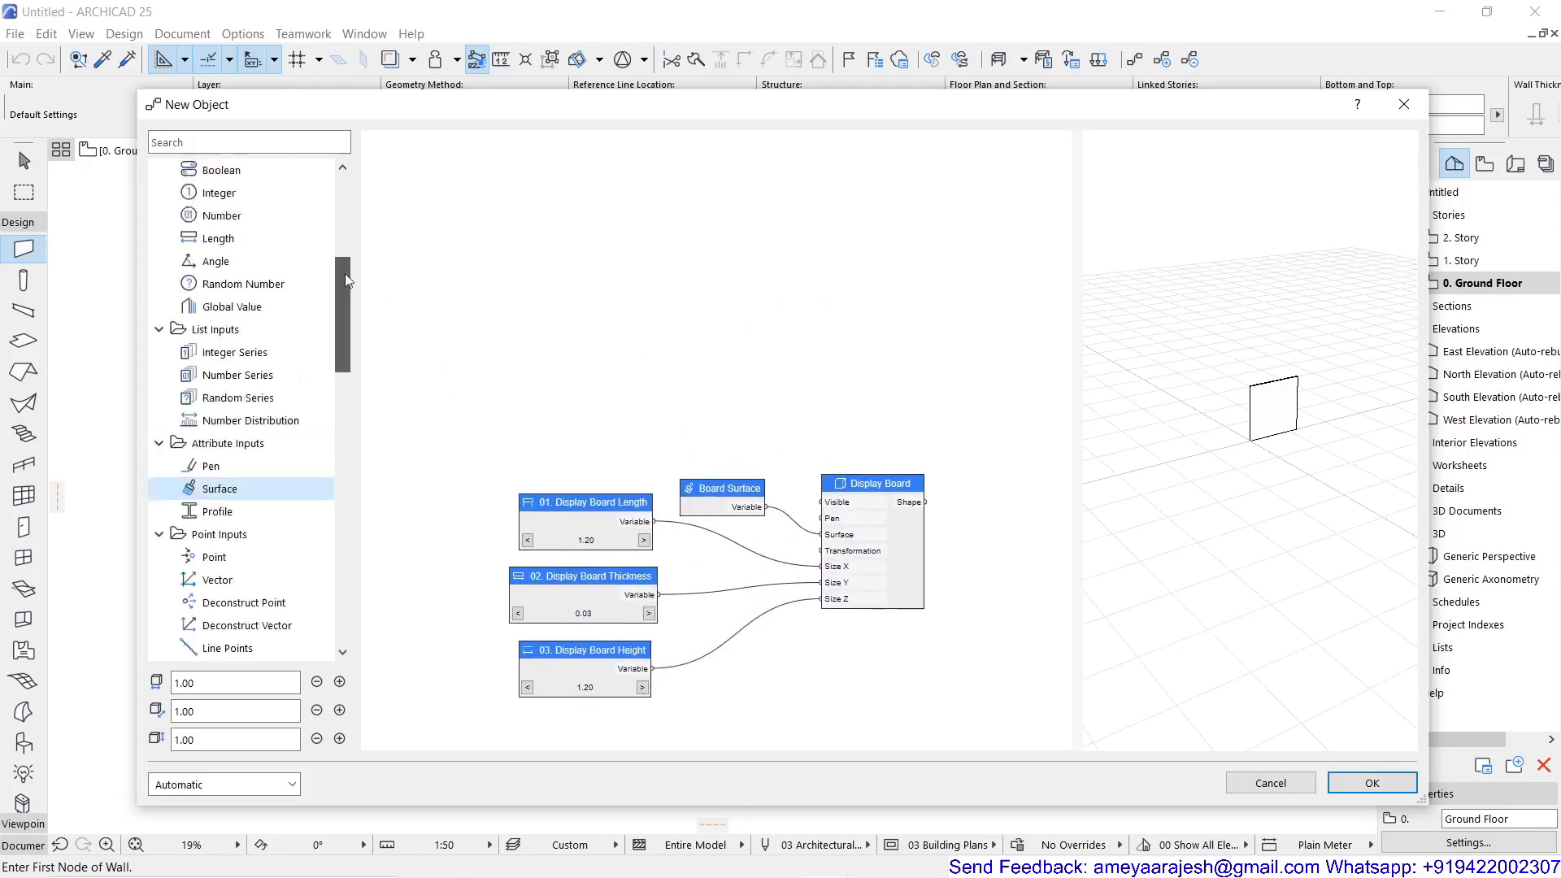
double_click(259, 306)
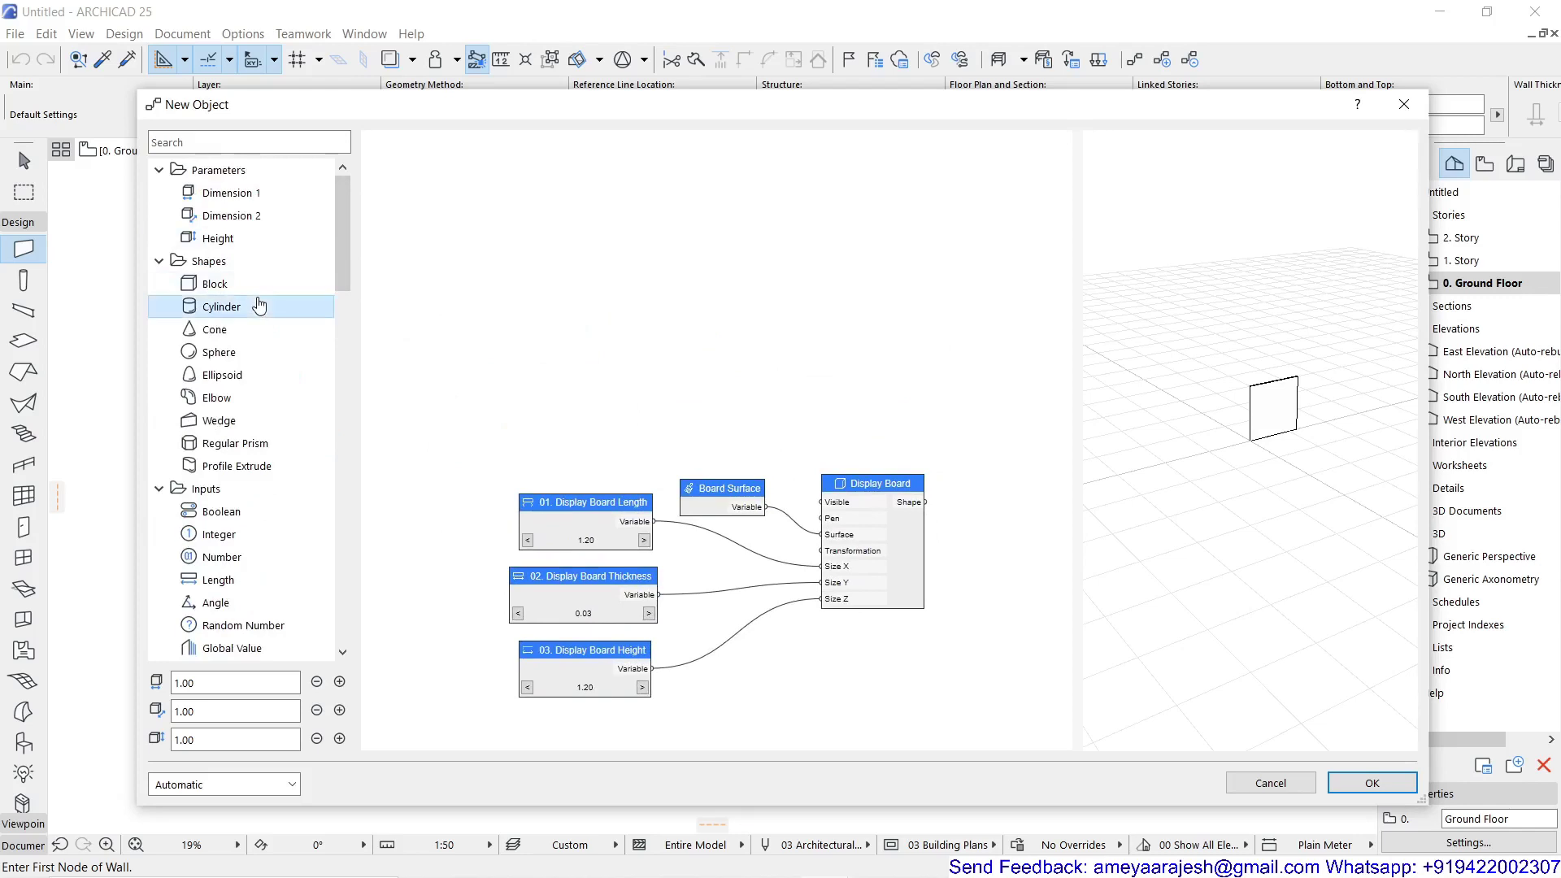
drag(702, 400, 671, 324)
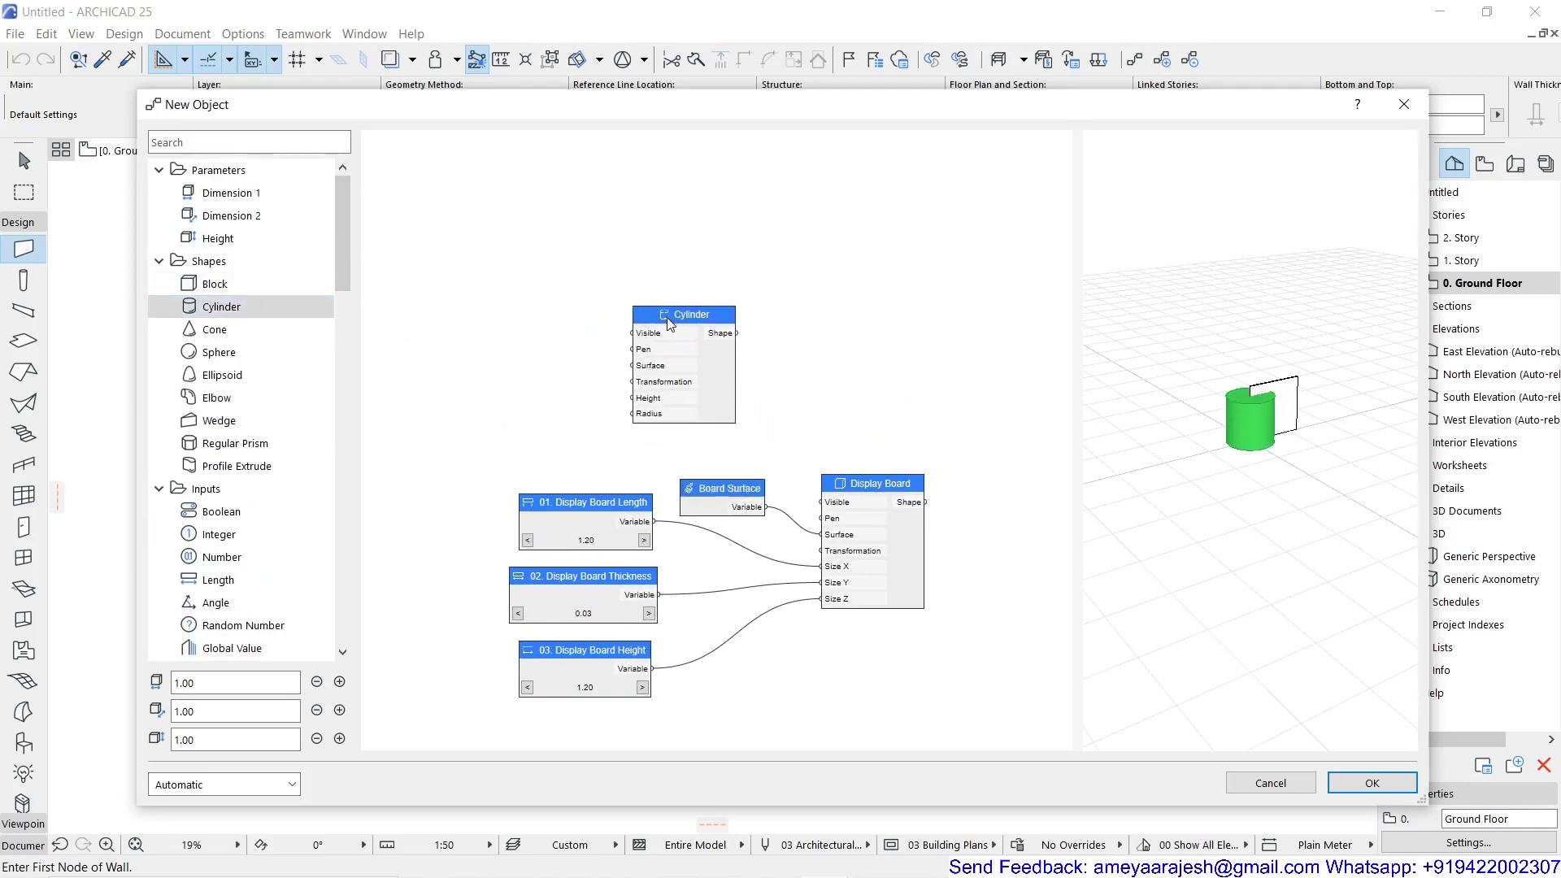
Rename the Cylinder node as "Pipe Support"
scroll(660, 349, up, 2)
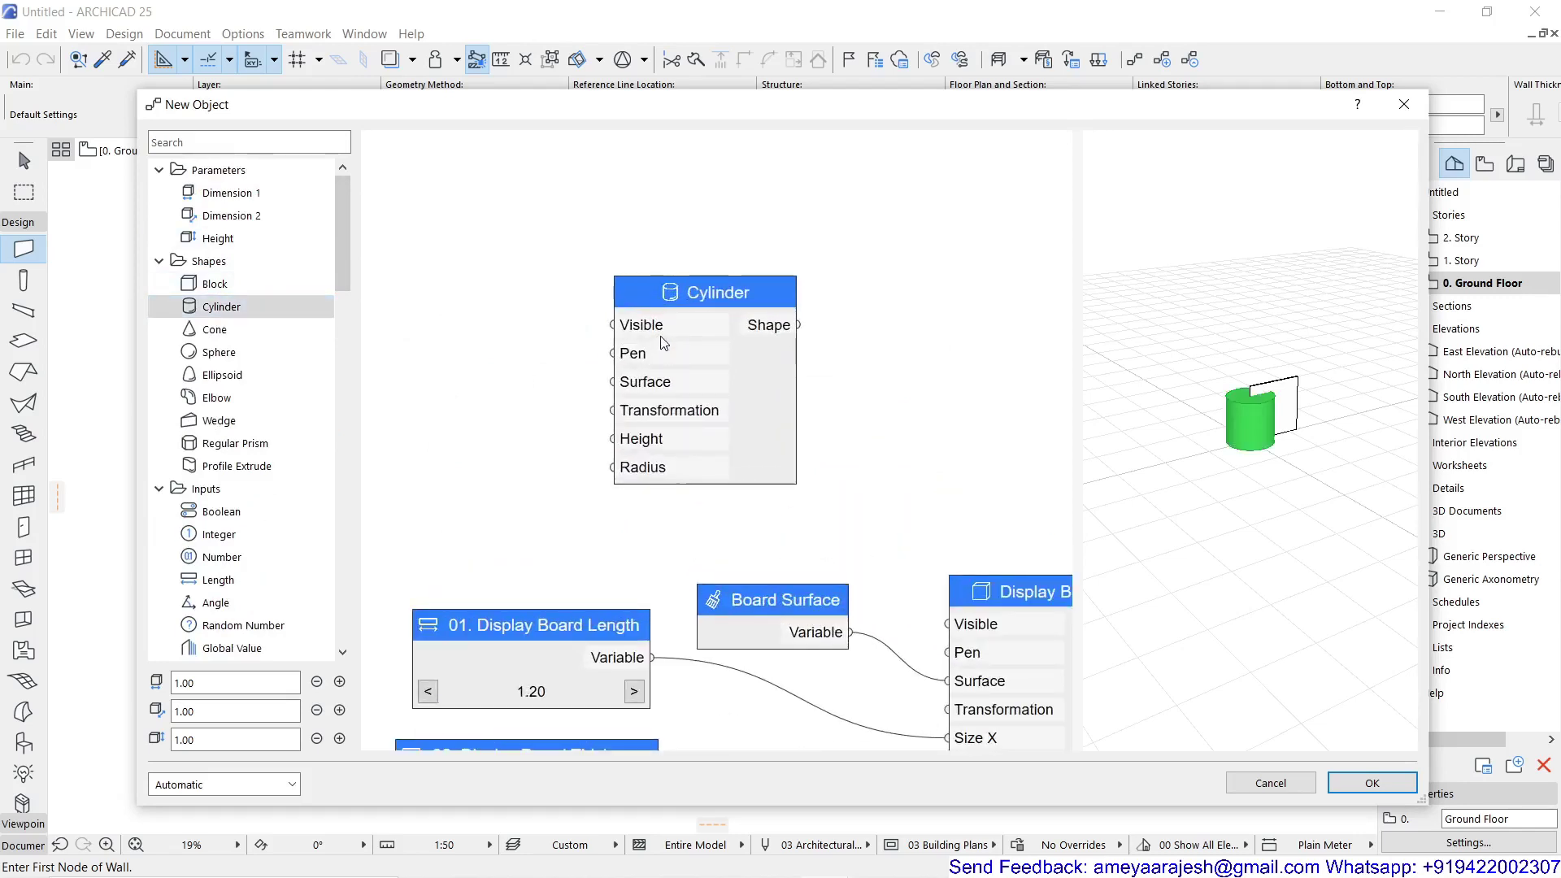
scroll(816, 271, up, 3)
middle_drag(815, 270, 847, 227)
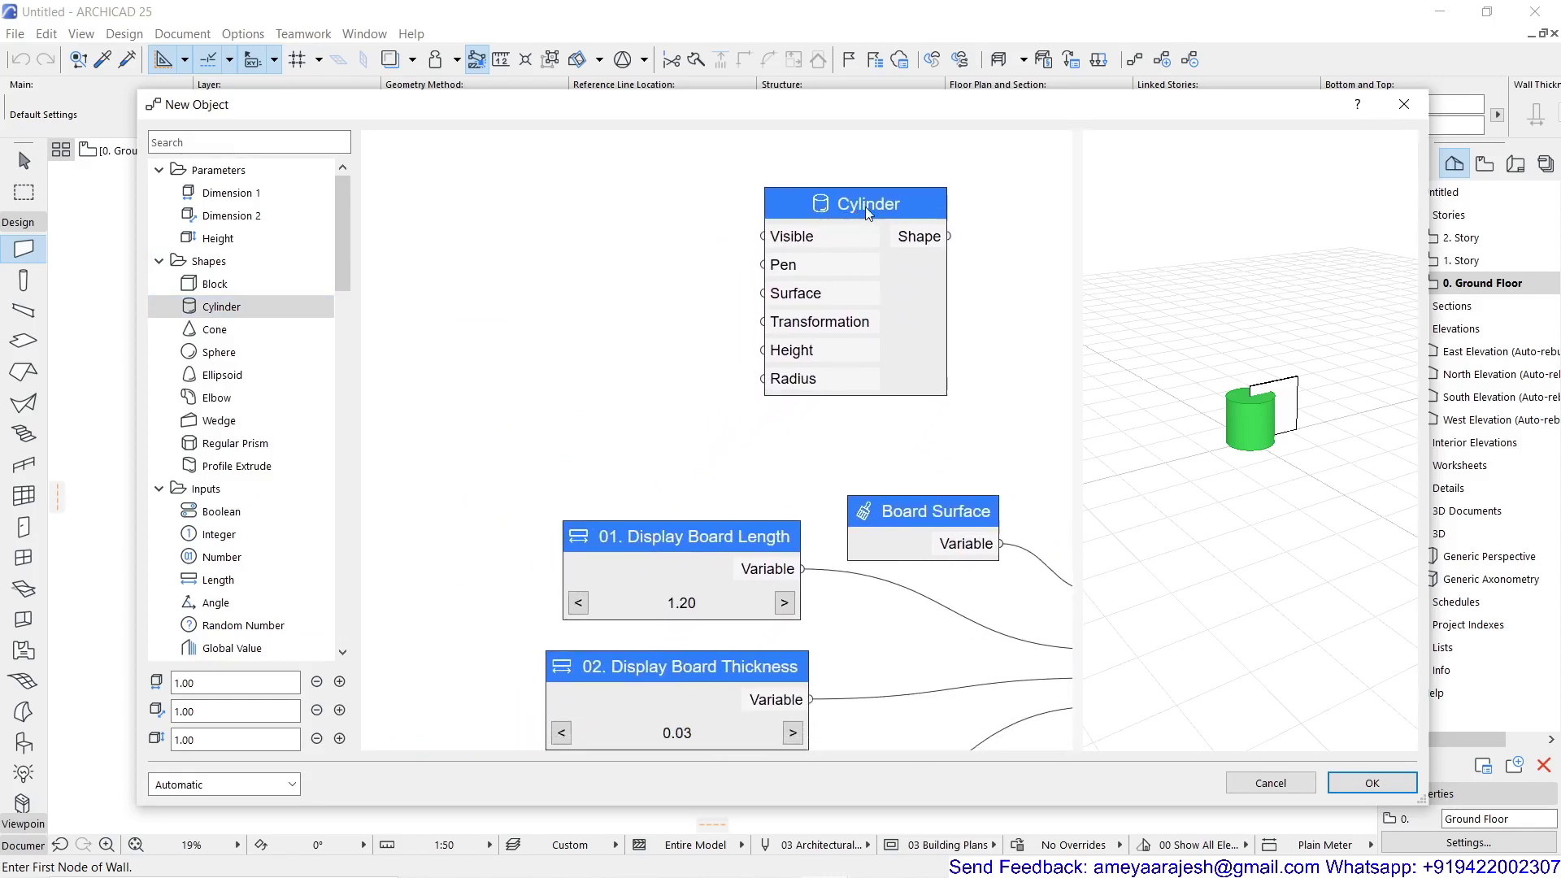
double_click(865, 207)
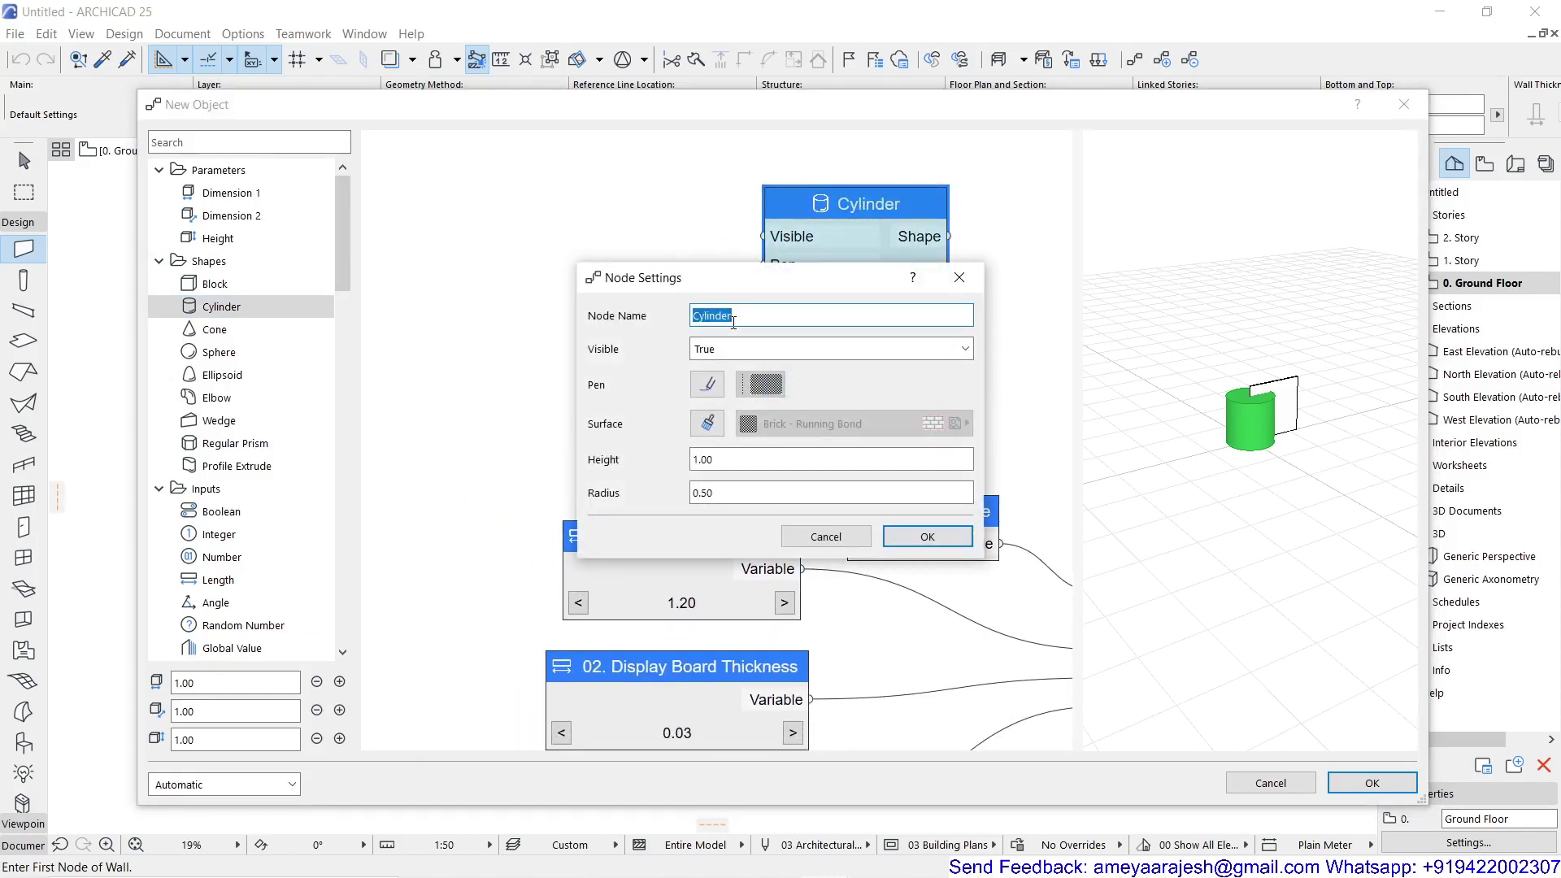
text(Pipe Support)
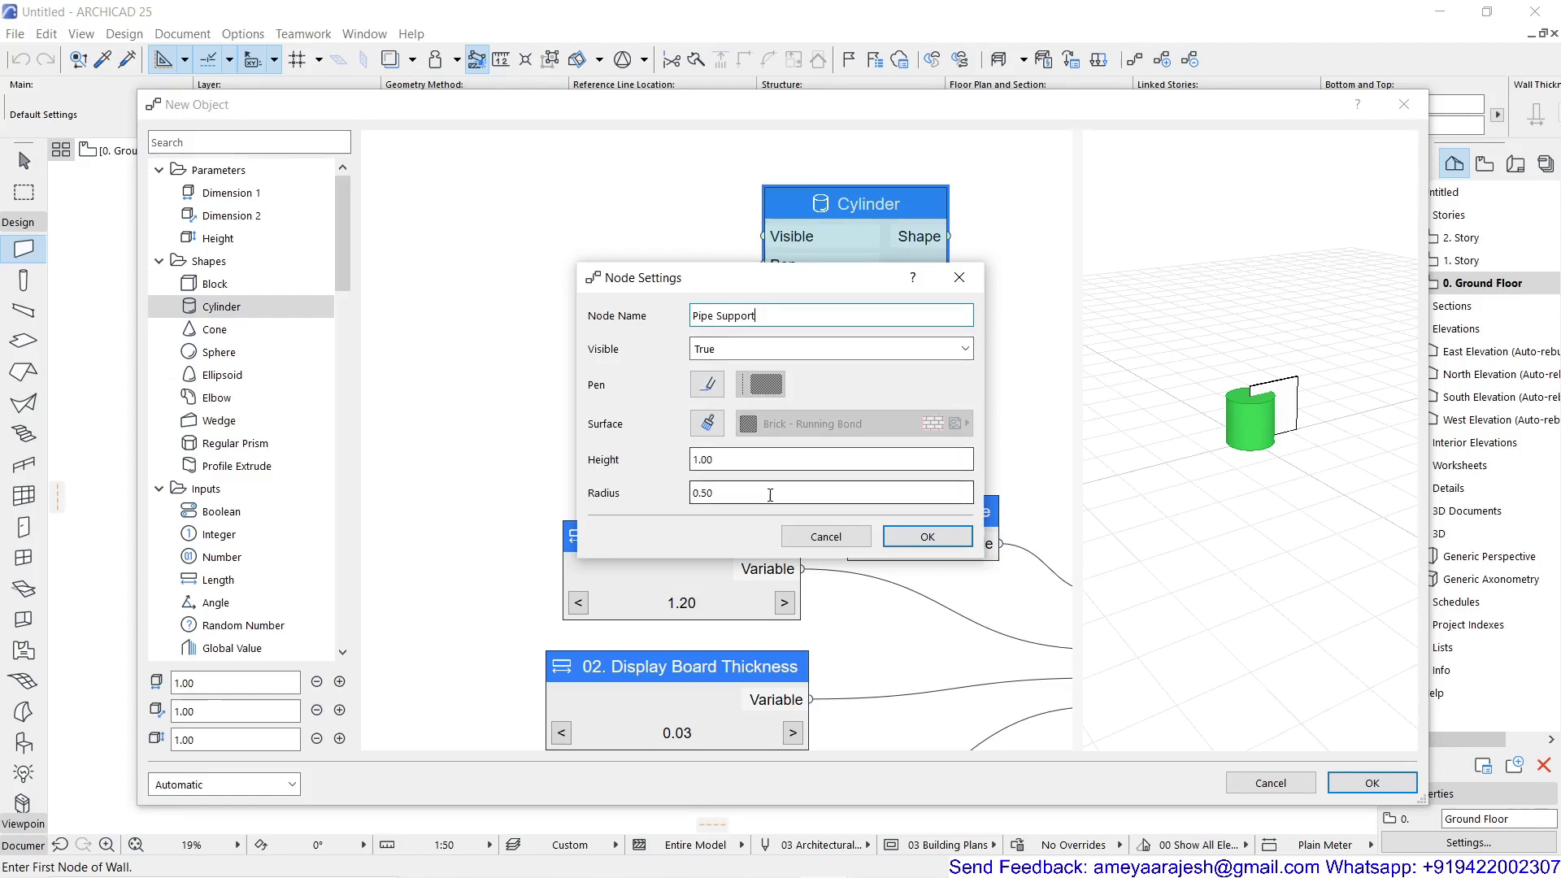
click(927, 538)
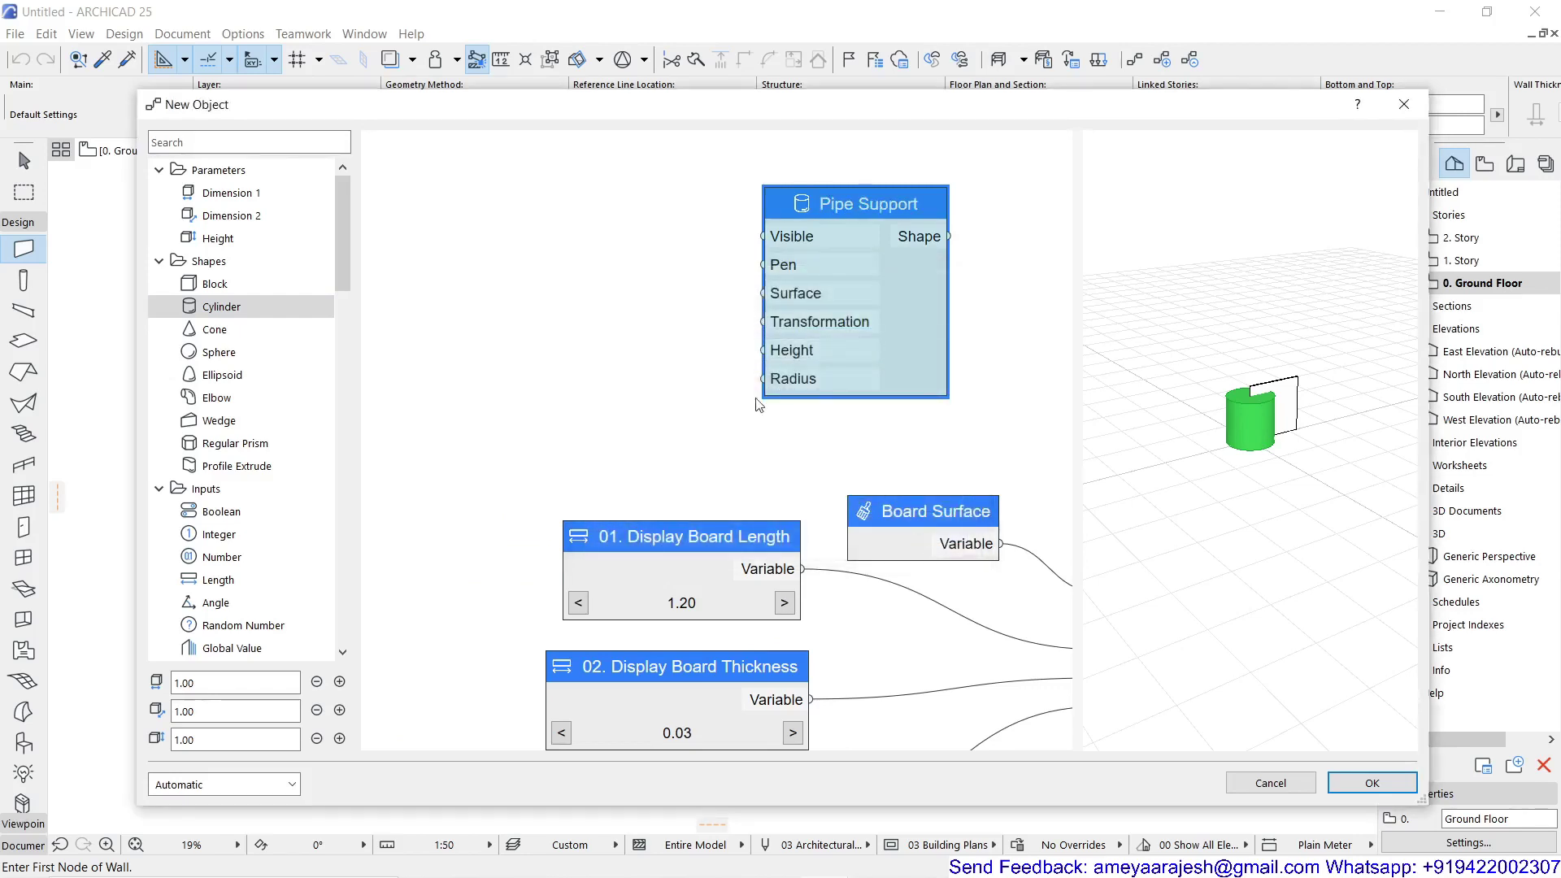
Duplicate the Board Surface node beside the Pipe Support node and connect the copy to its Surface input
click(916, 515)
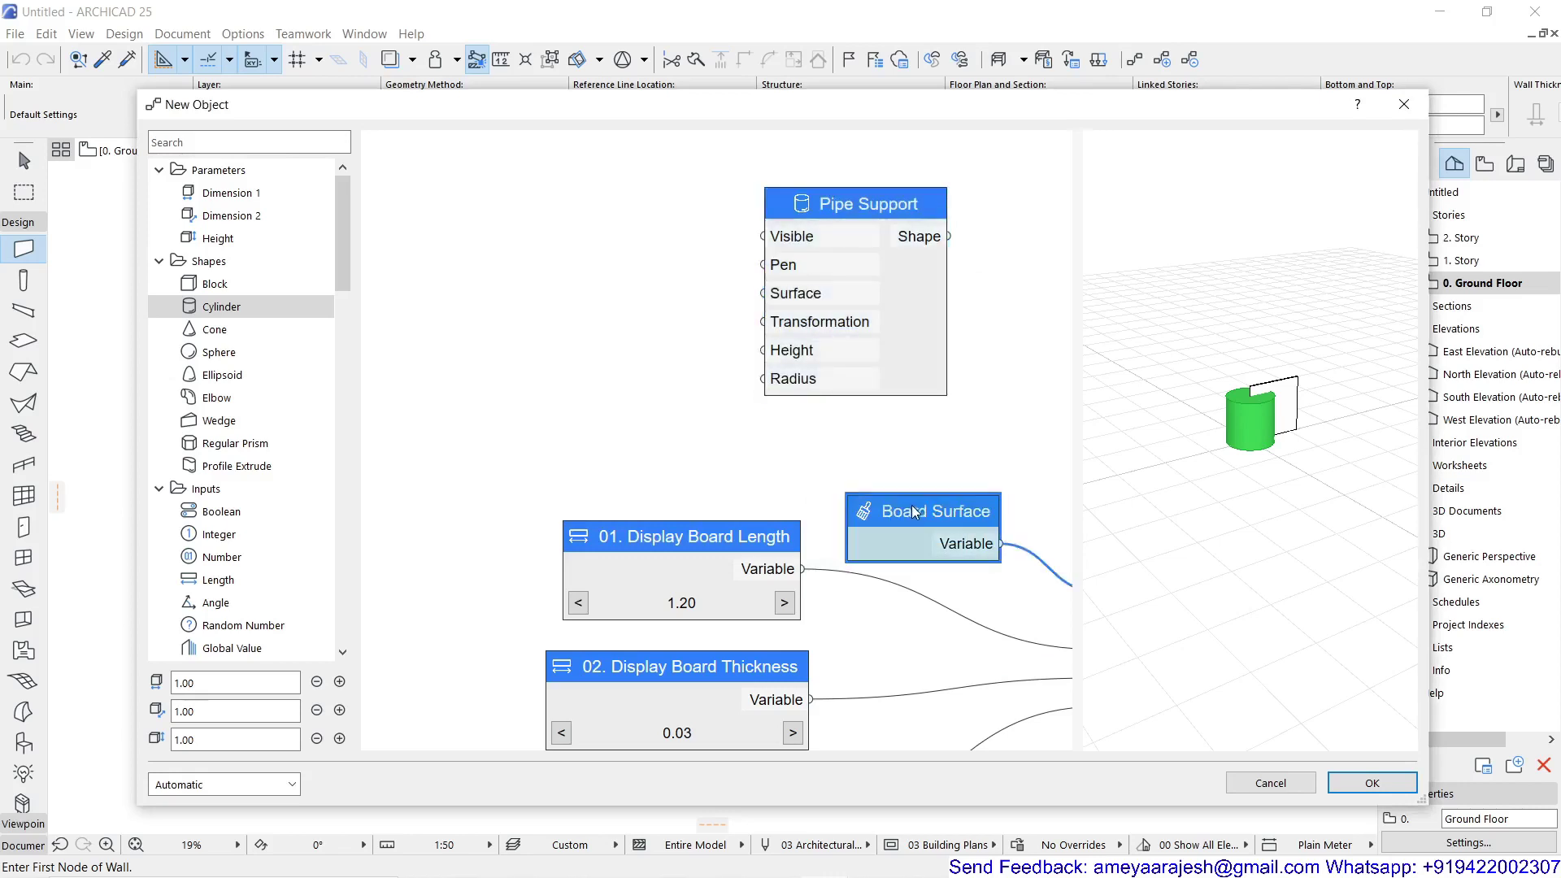
ctrl+drag(914, 512, 647, 265)
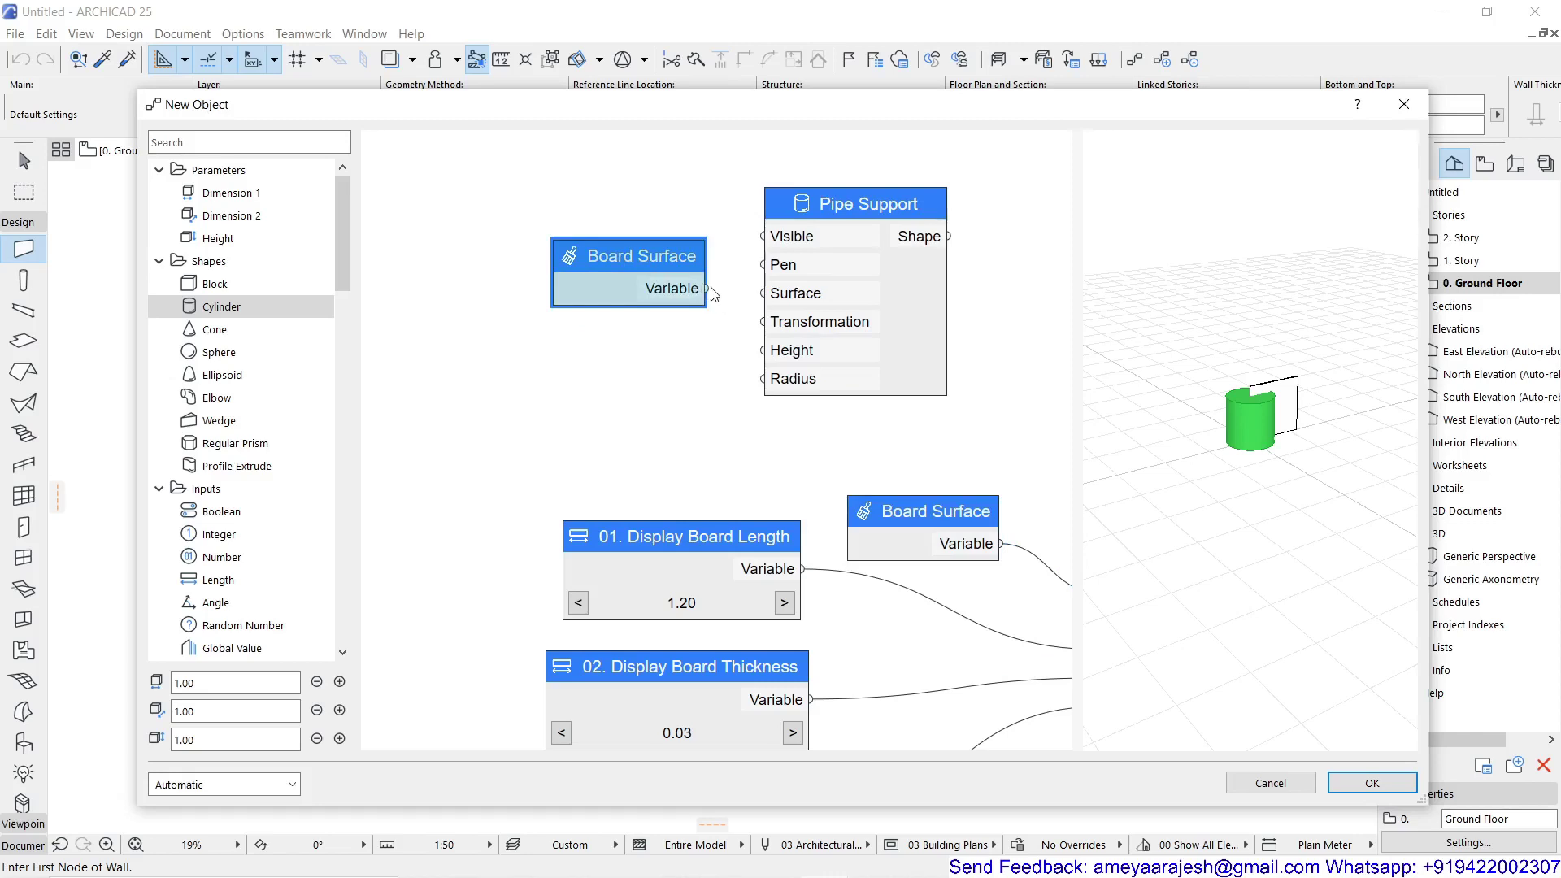
drag(707, 290, 764, 293)
Set the copied surface node's node name and parameter name to "Pipe Surface" and its surface to Metal - Nickel
double_click(619, 245)
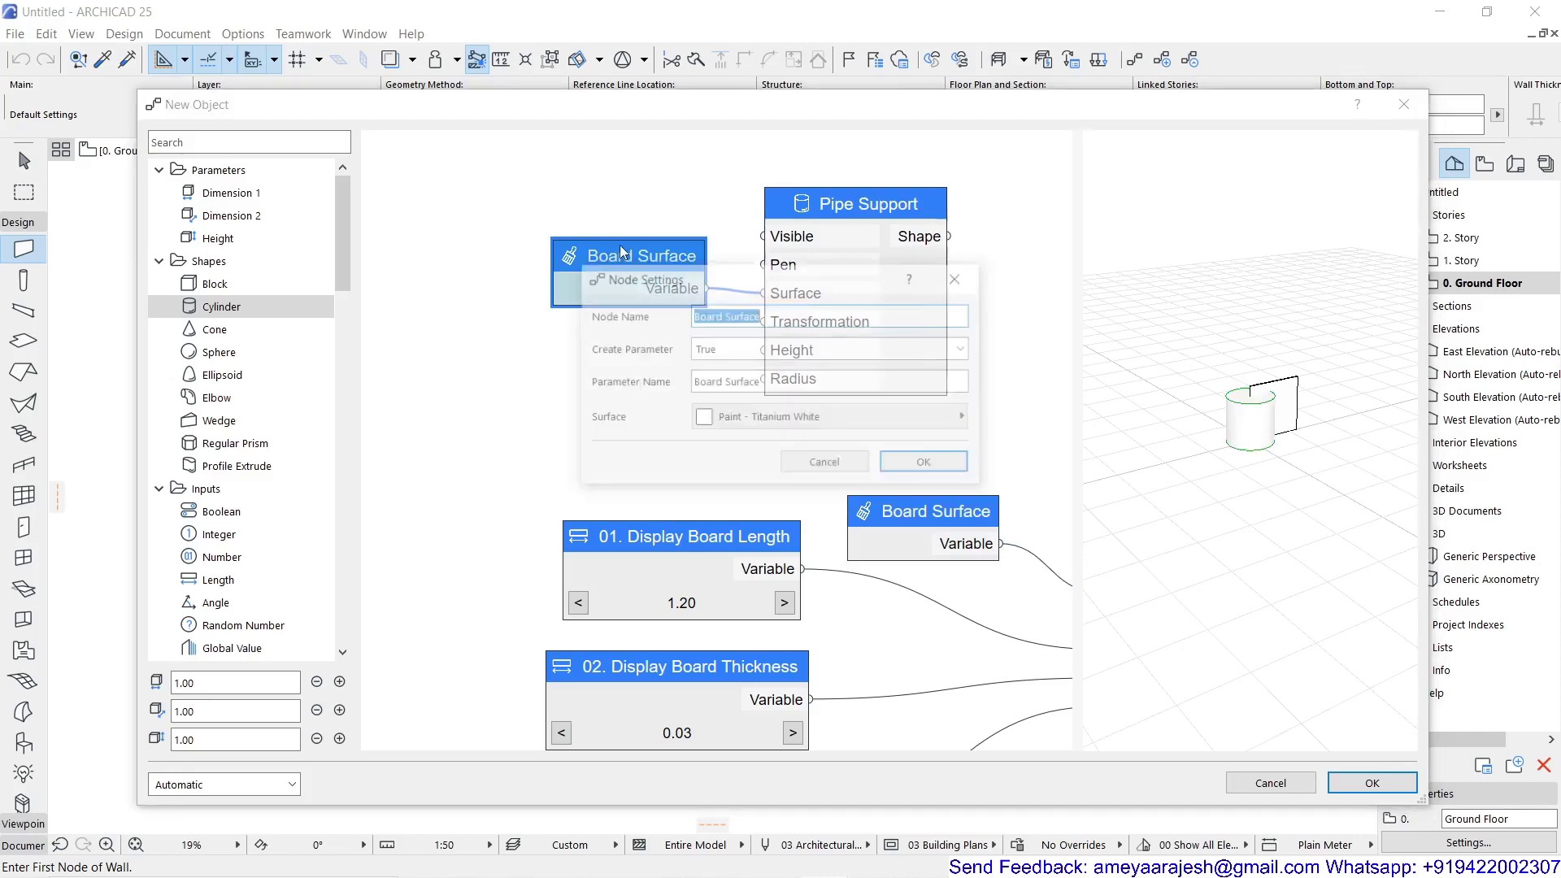
double_click(708, 317)
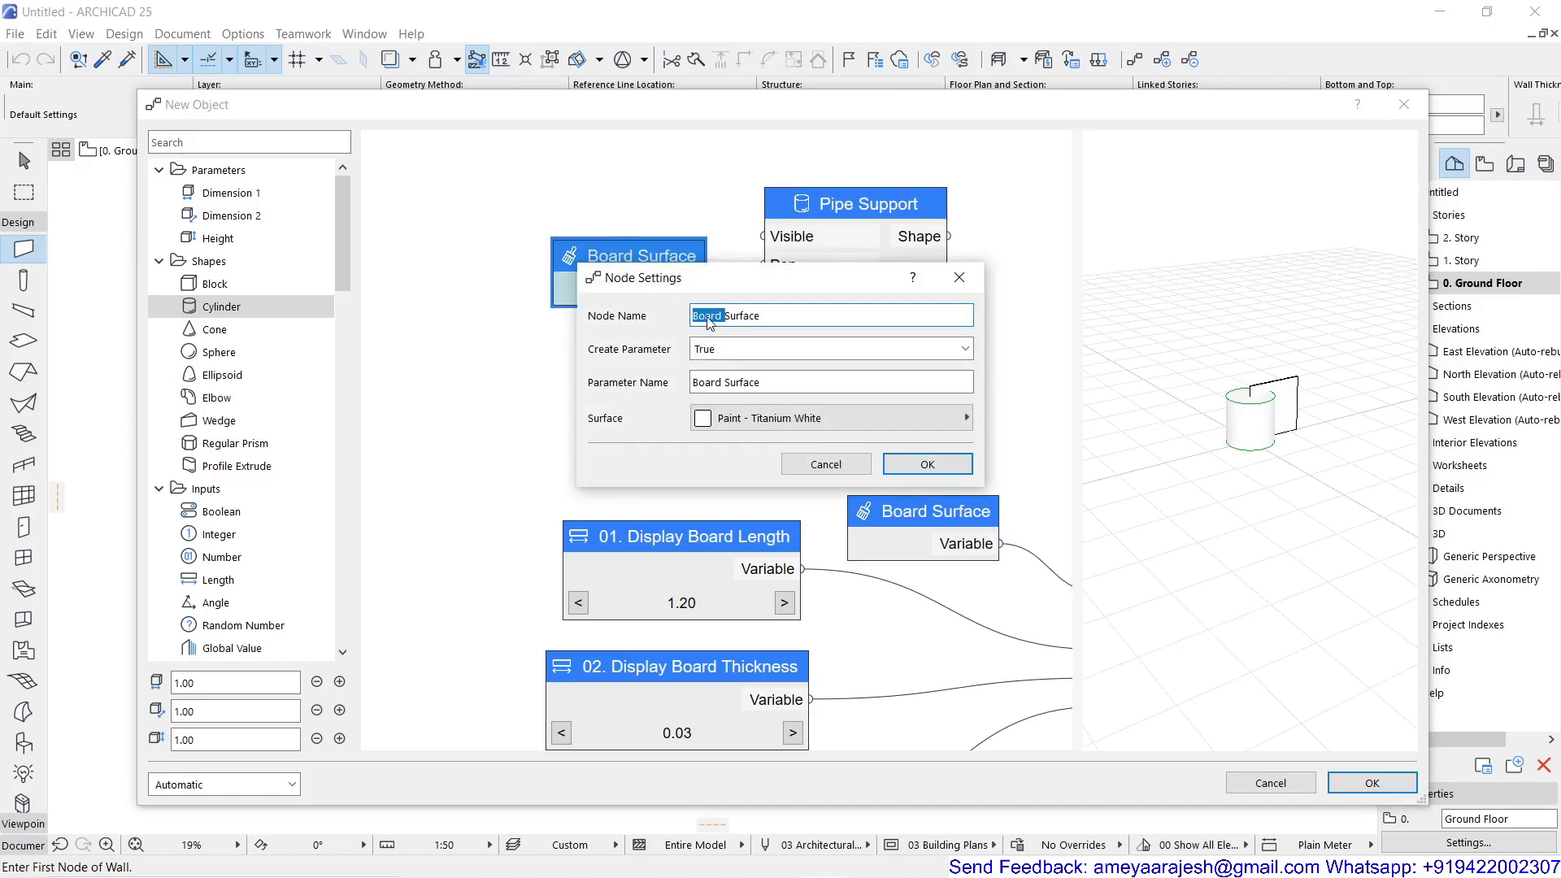
text(Pipe)
double_click(704, 383)
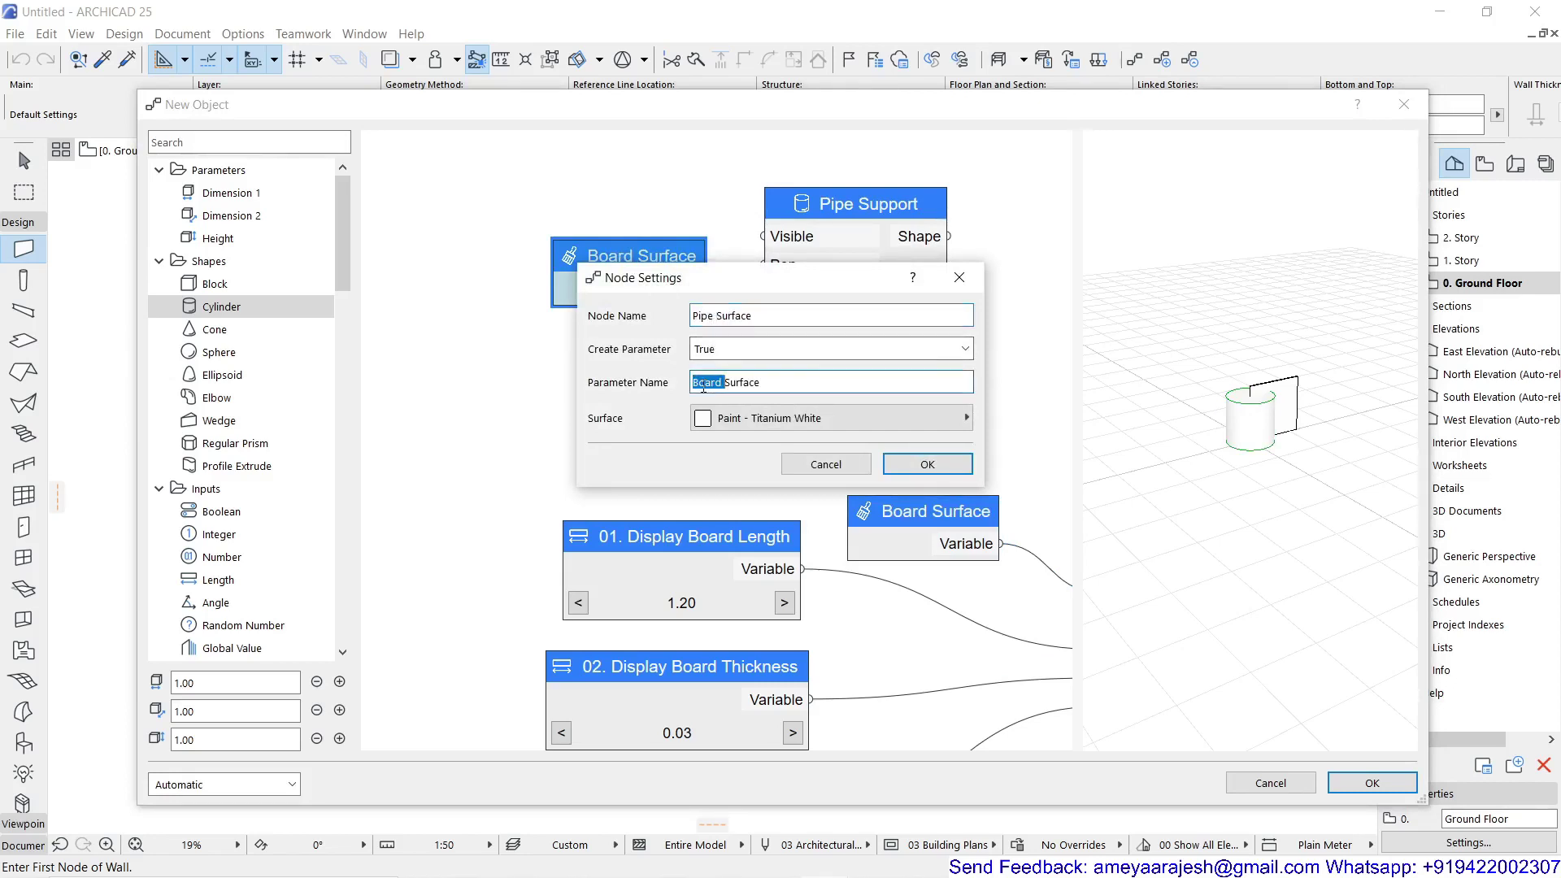
text(Pipe)
click(787, 418)
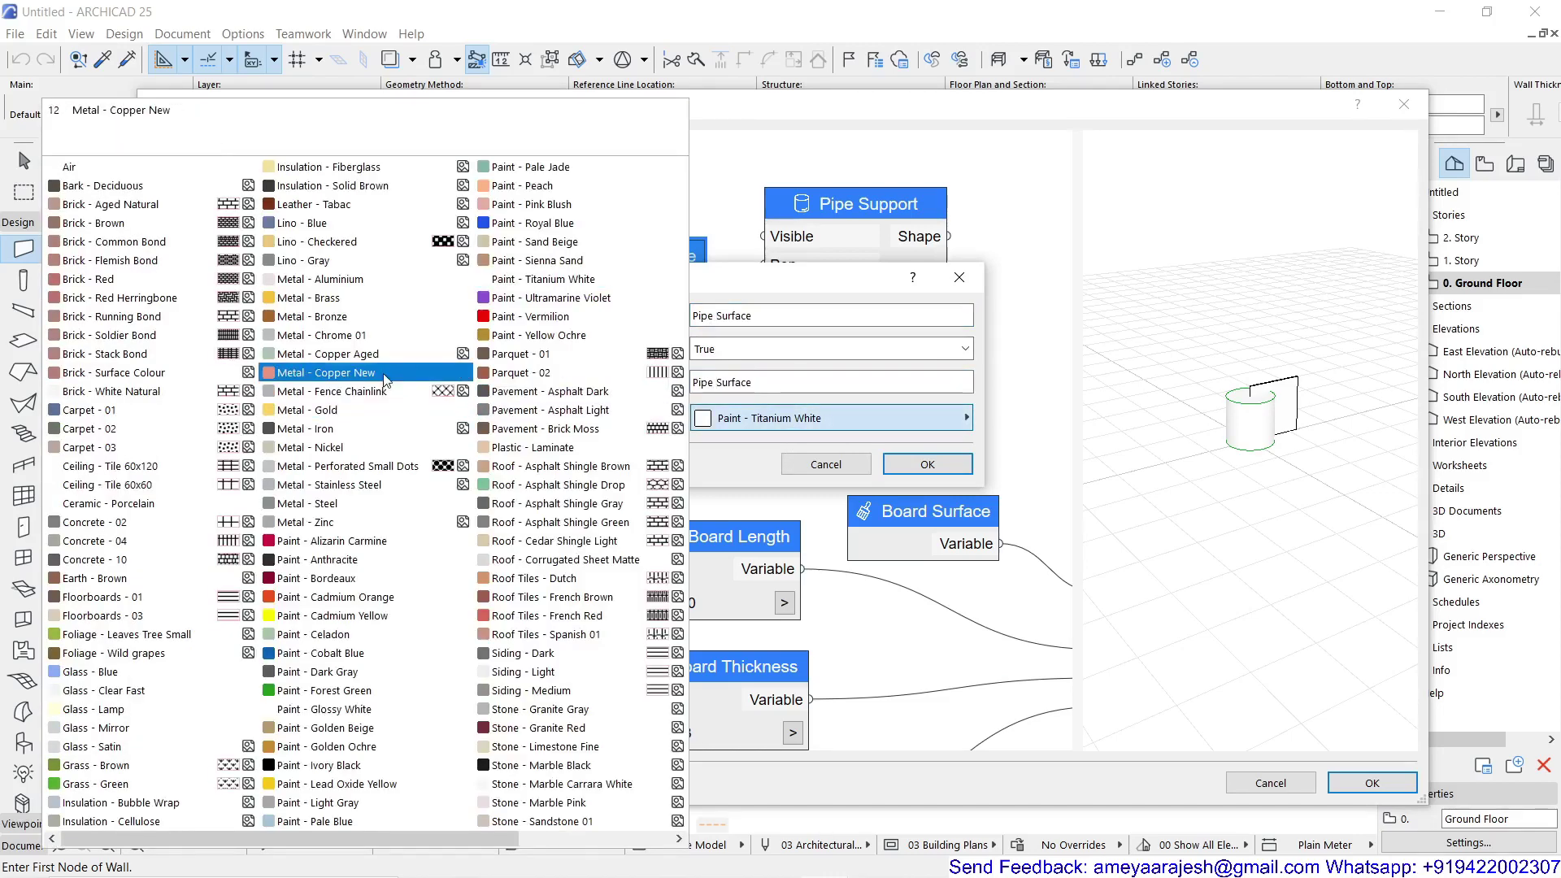
click(385, 457)
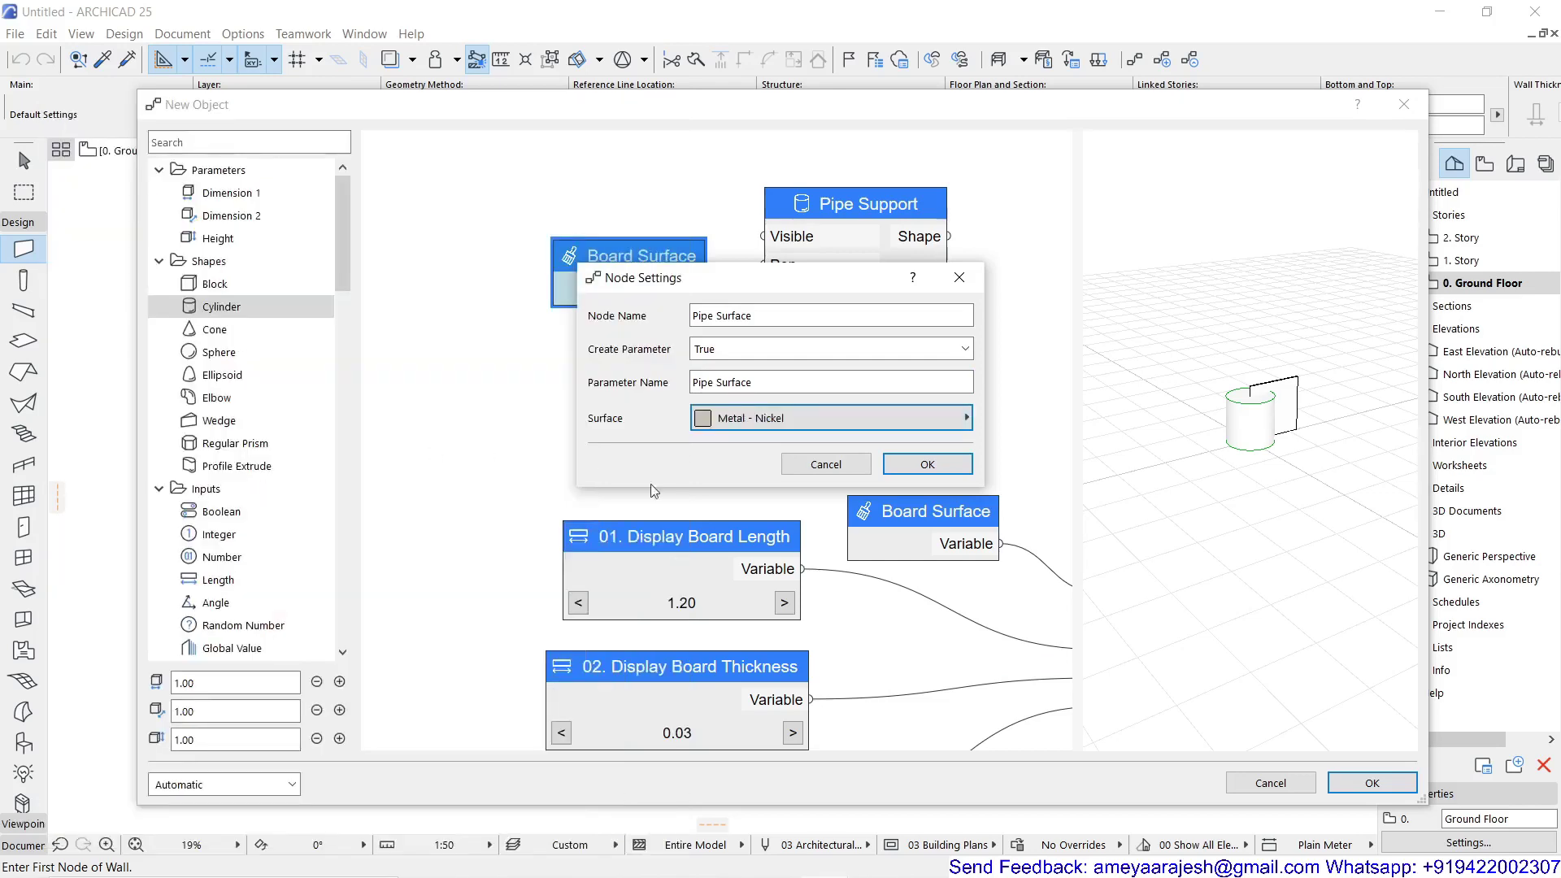
click(928, 464)
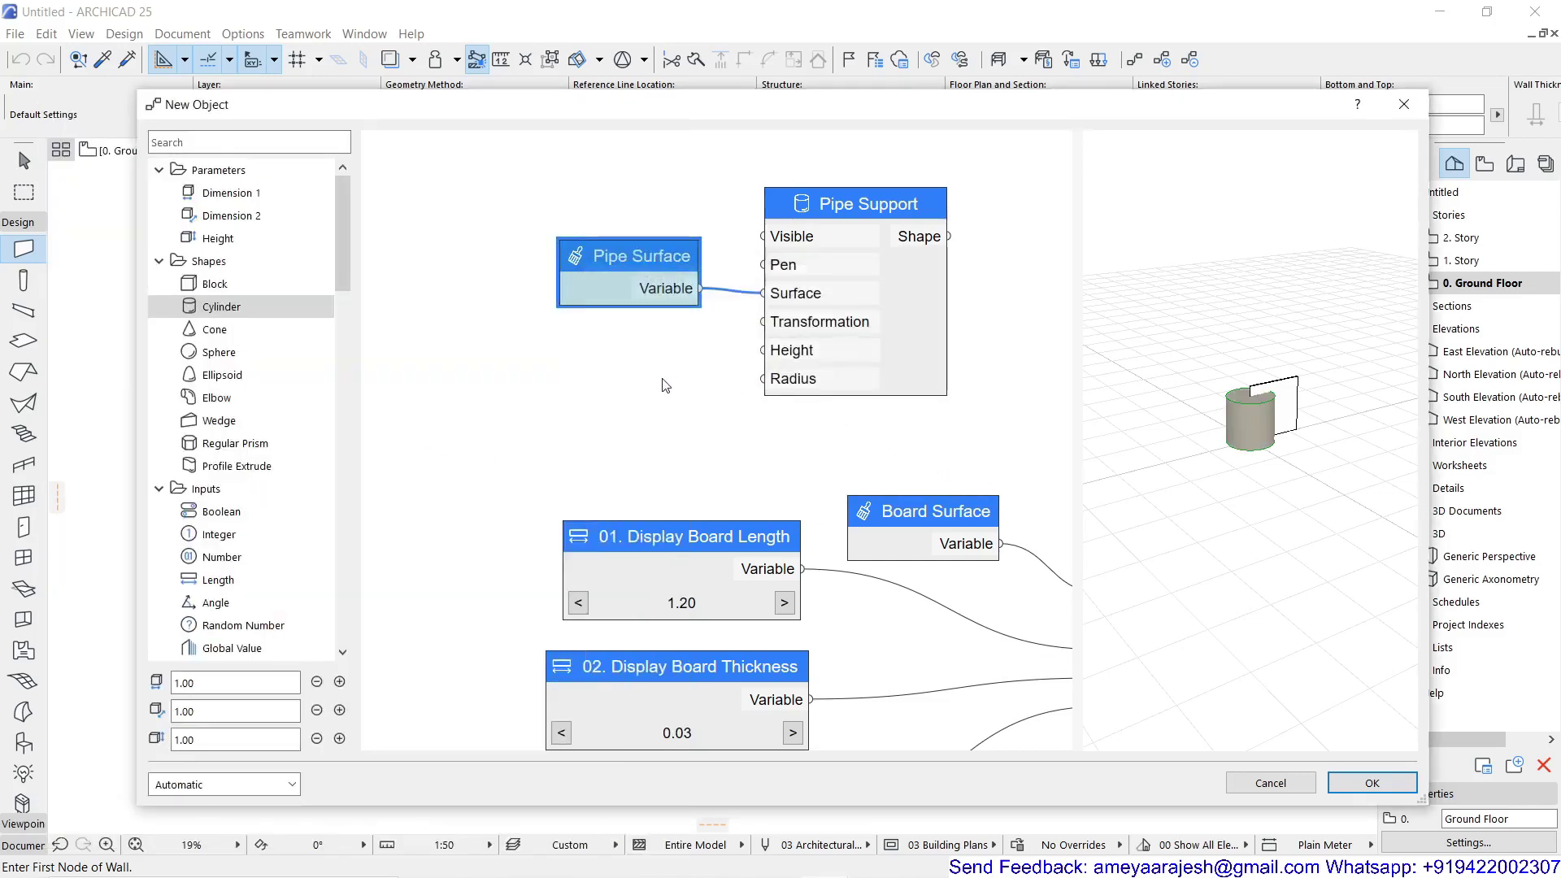
Duplicate the 01. Display Board Length node and place the copy below the Pipe Surface node
scroll(636, 418, down, 1)
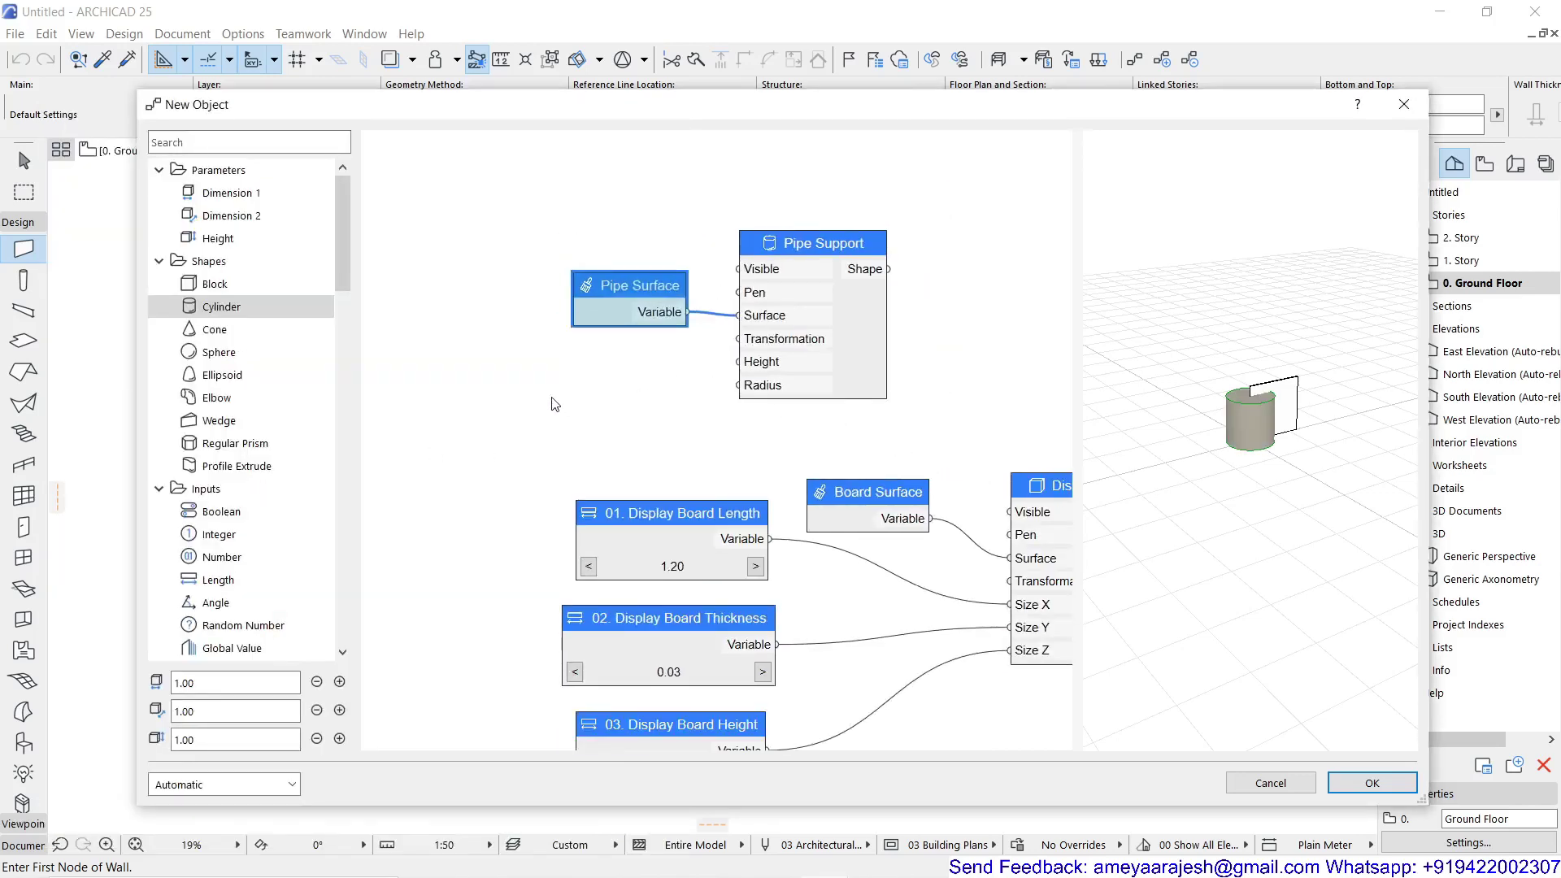
click(649, 513)
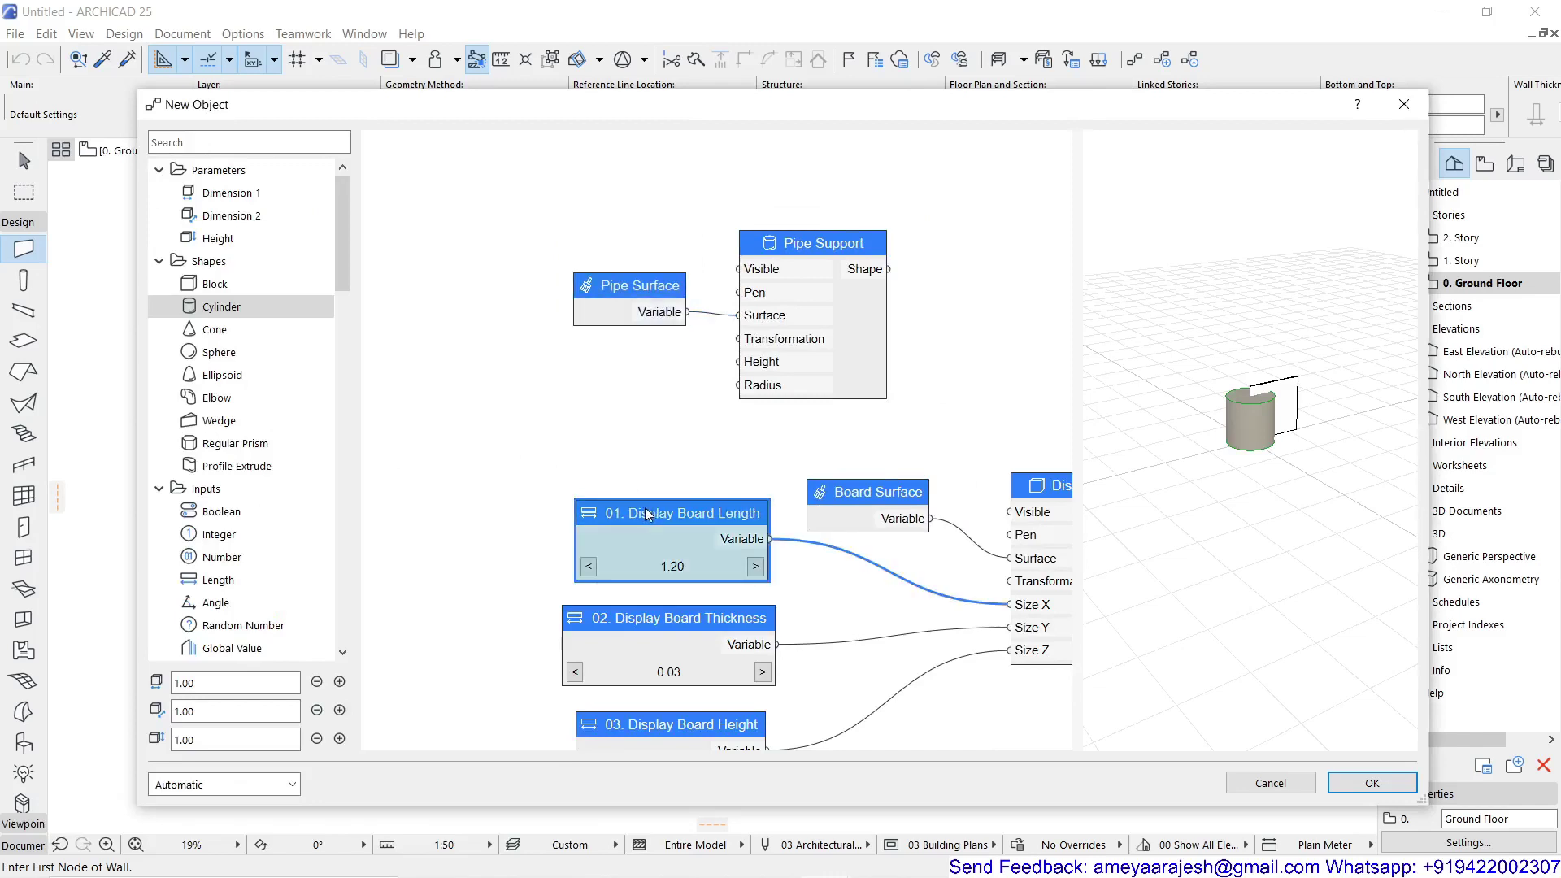
ctrl+drag(647, 516, 502, 372)
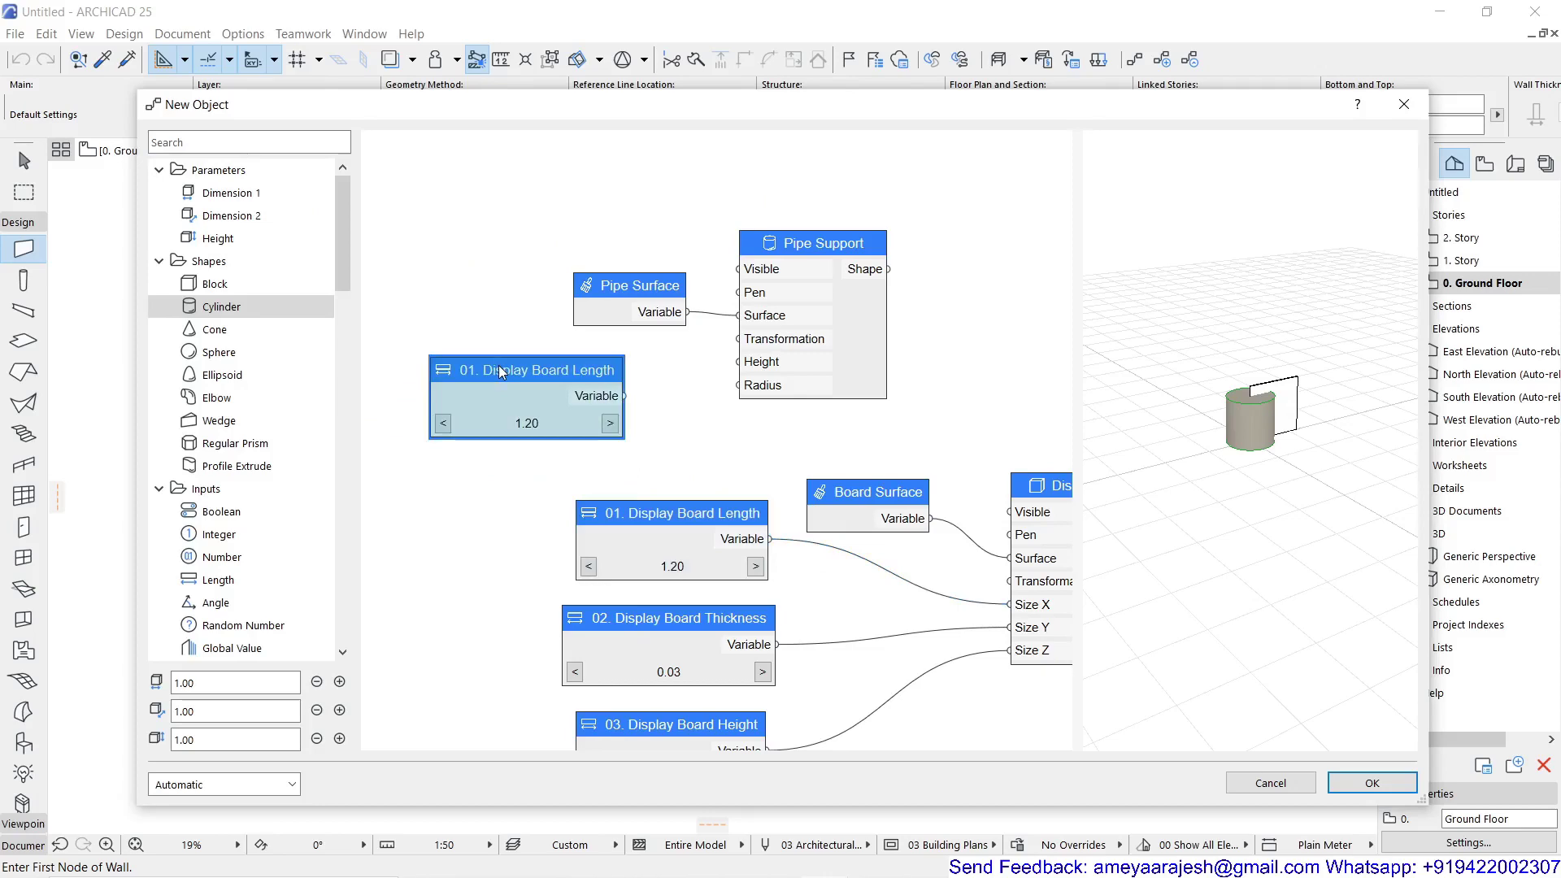
scroll(504, 371, down, 2)
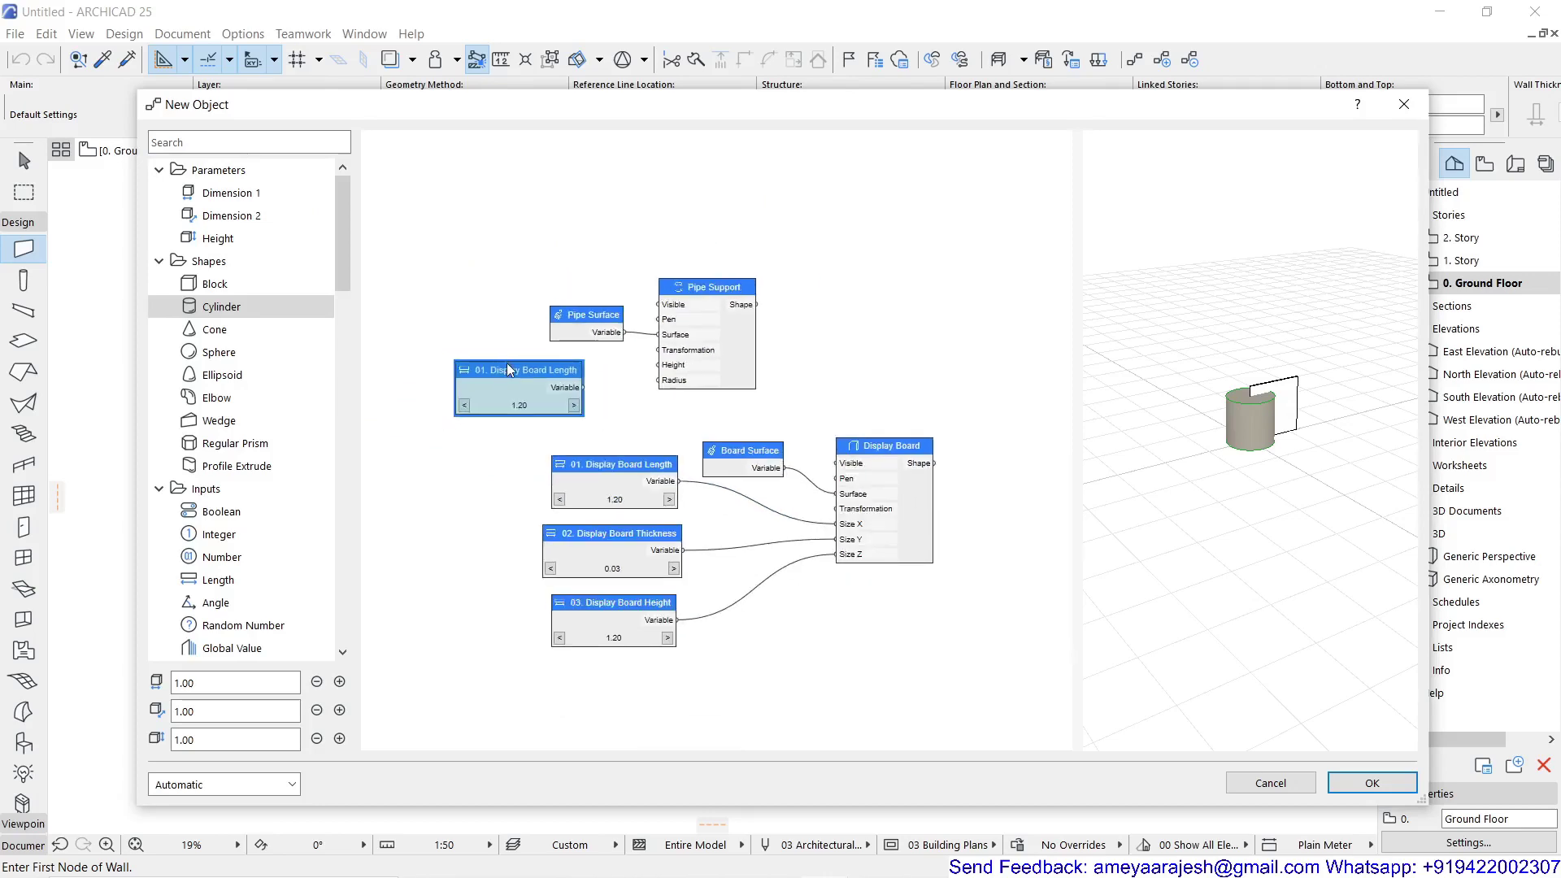
Set the copied length node's node name to "04. Support Pipe Length"
double_click(505, 362)
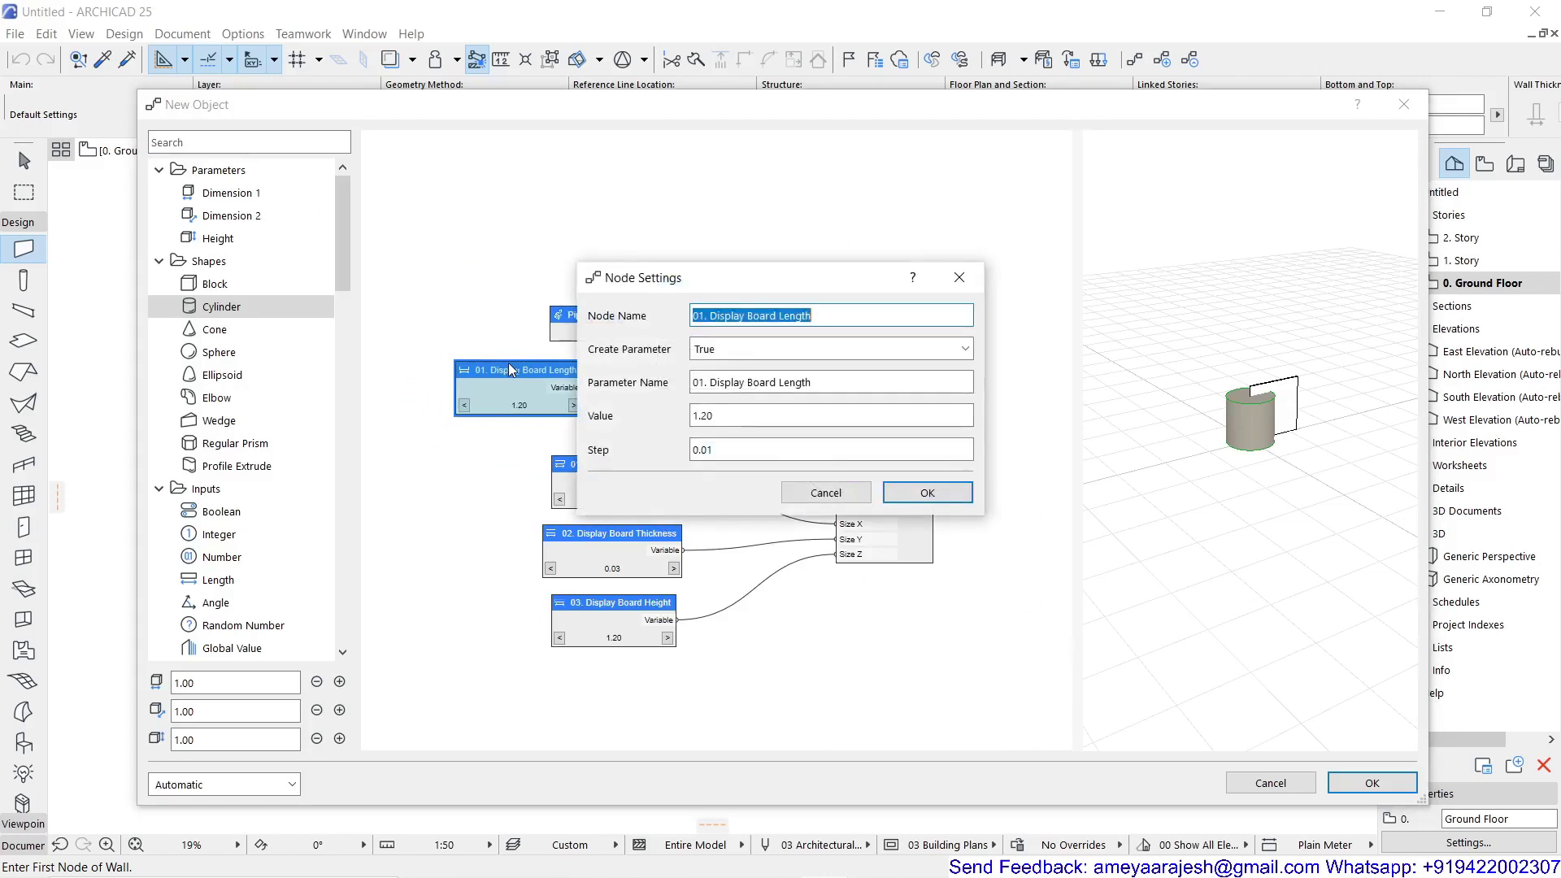
click(702, 317)
key(BackSpace)
text(4)
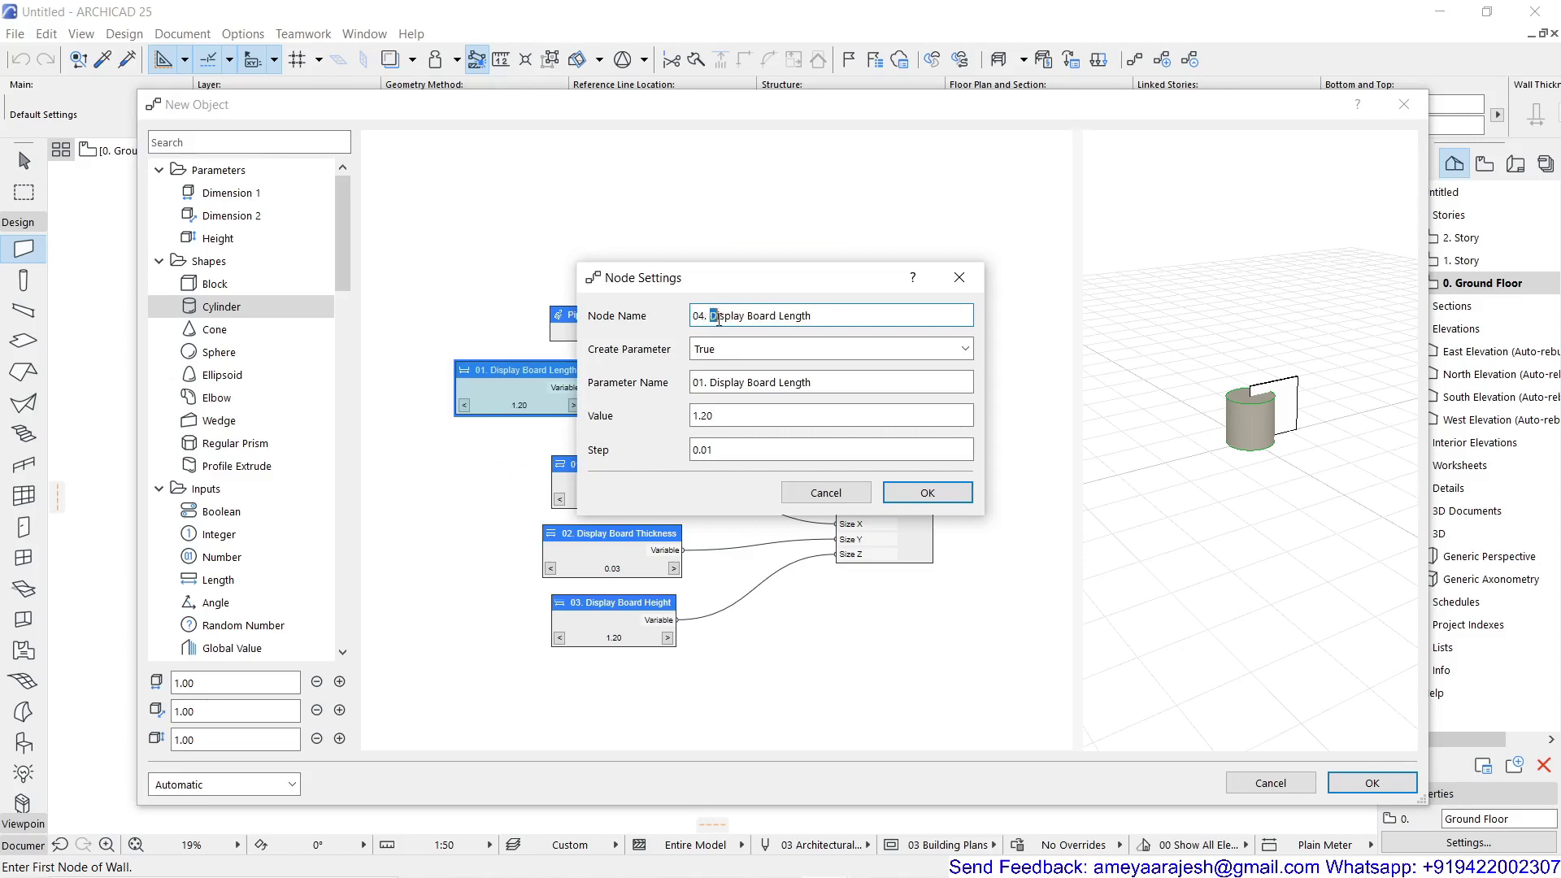
drag(718, 319, 769, 325)
text(Pipe)
text(Suppor)
text(t)
drag(825, 314, 654, 313)
Copy the node name "04. Support Pipe Length" into the parameter name and set the value to 2
key(ctrl+c)
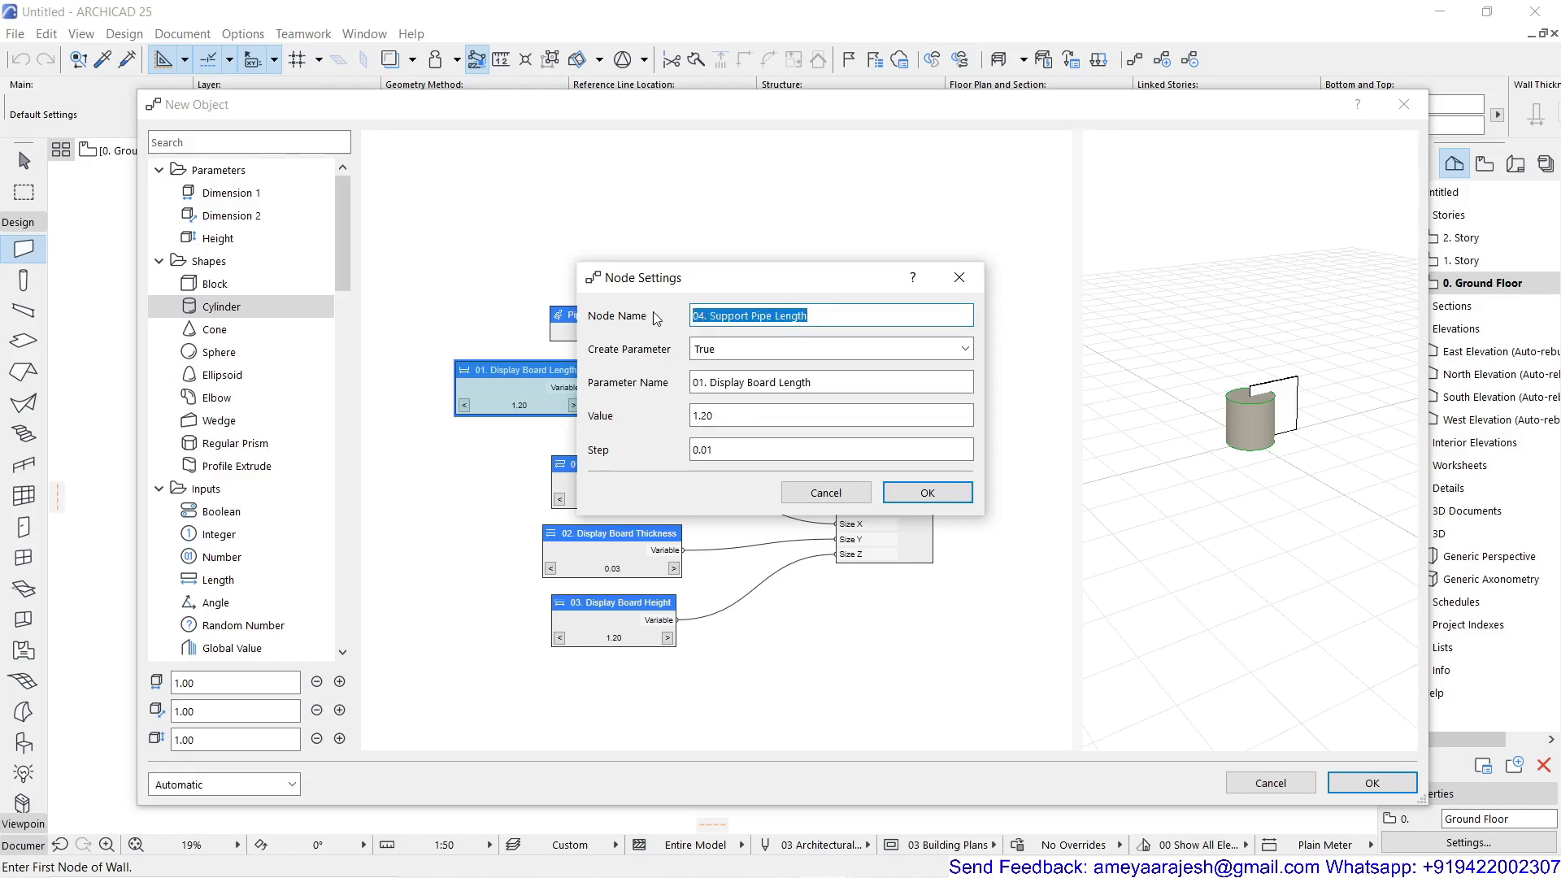
drag(837, 382, 658, 391)
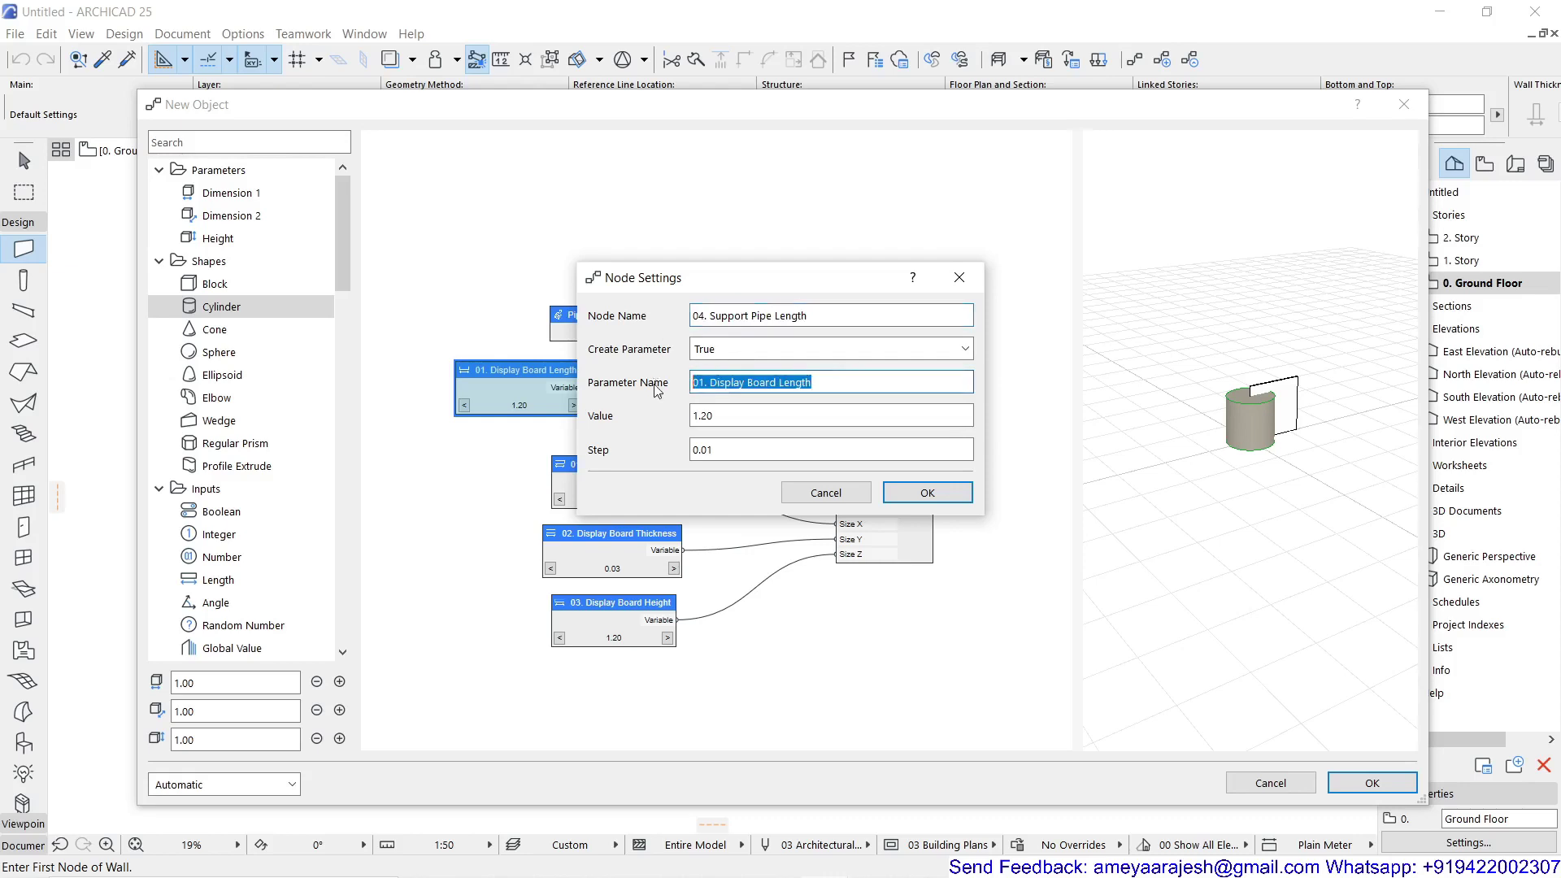
key(ctrl+v)
key(Tab)
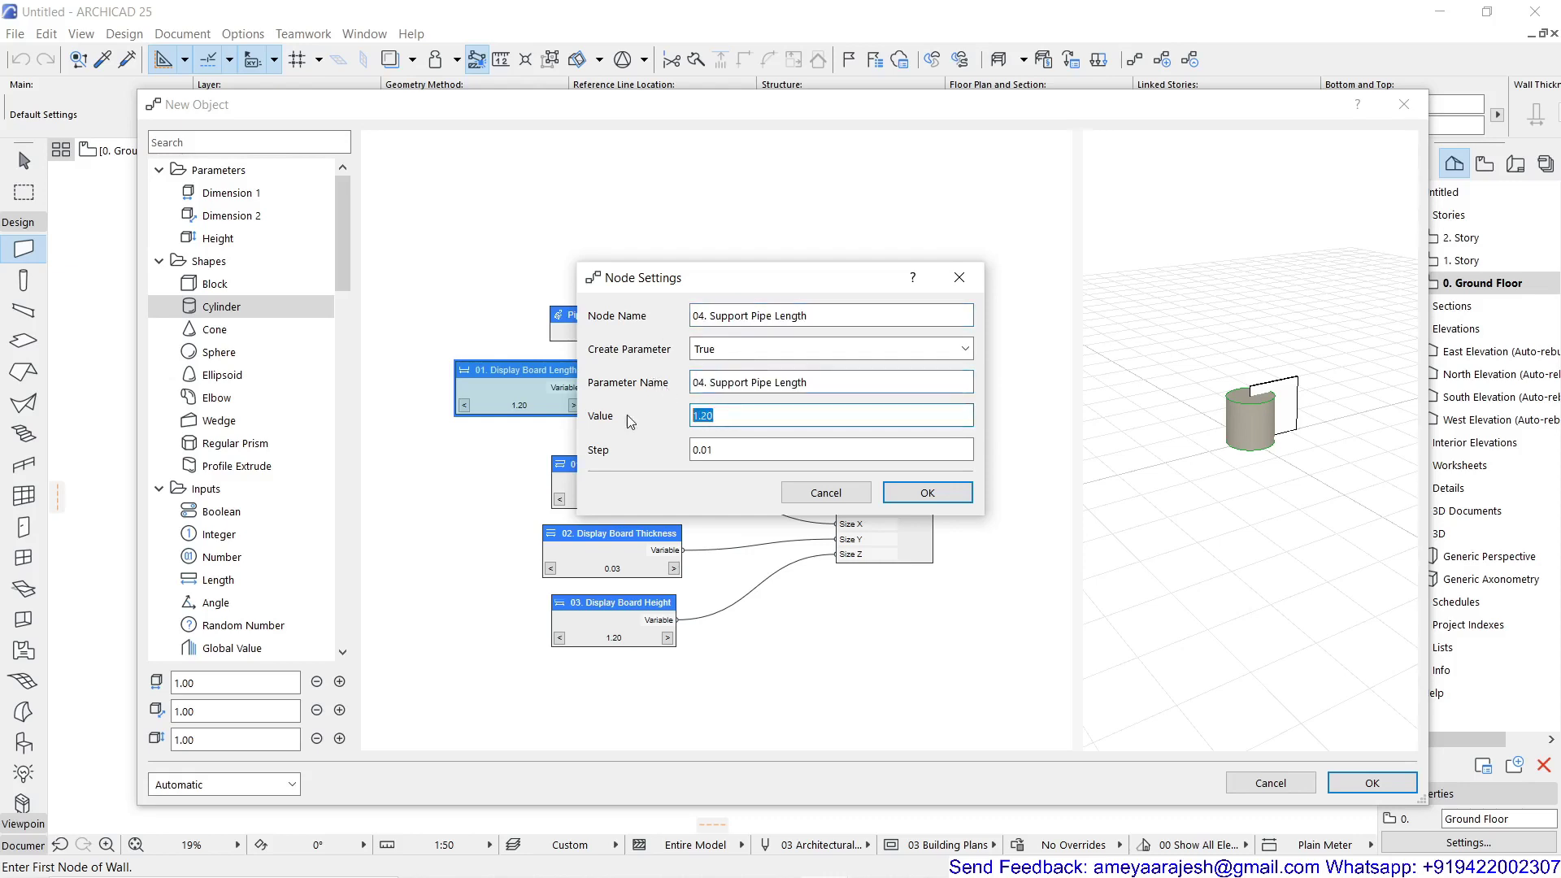
text(2)
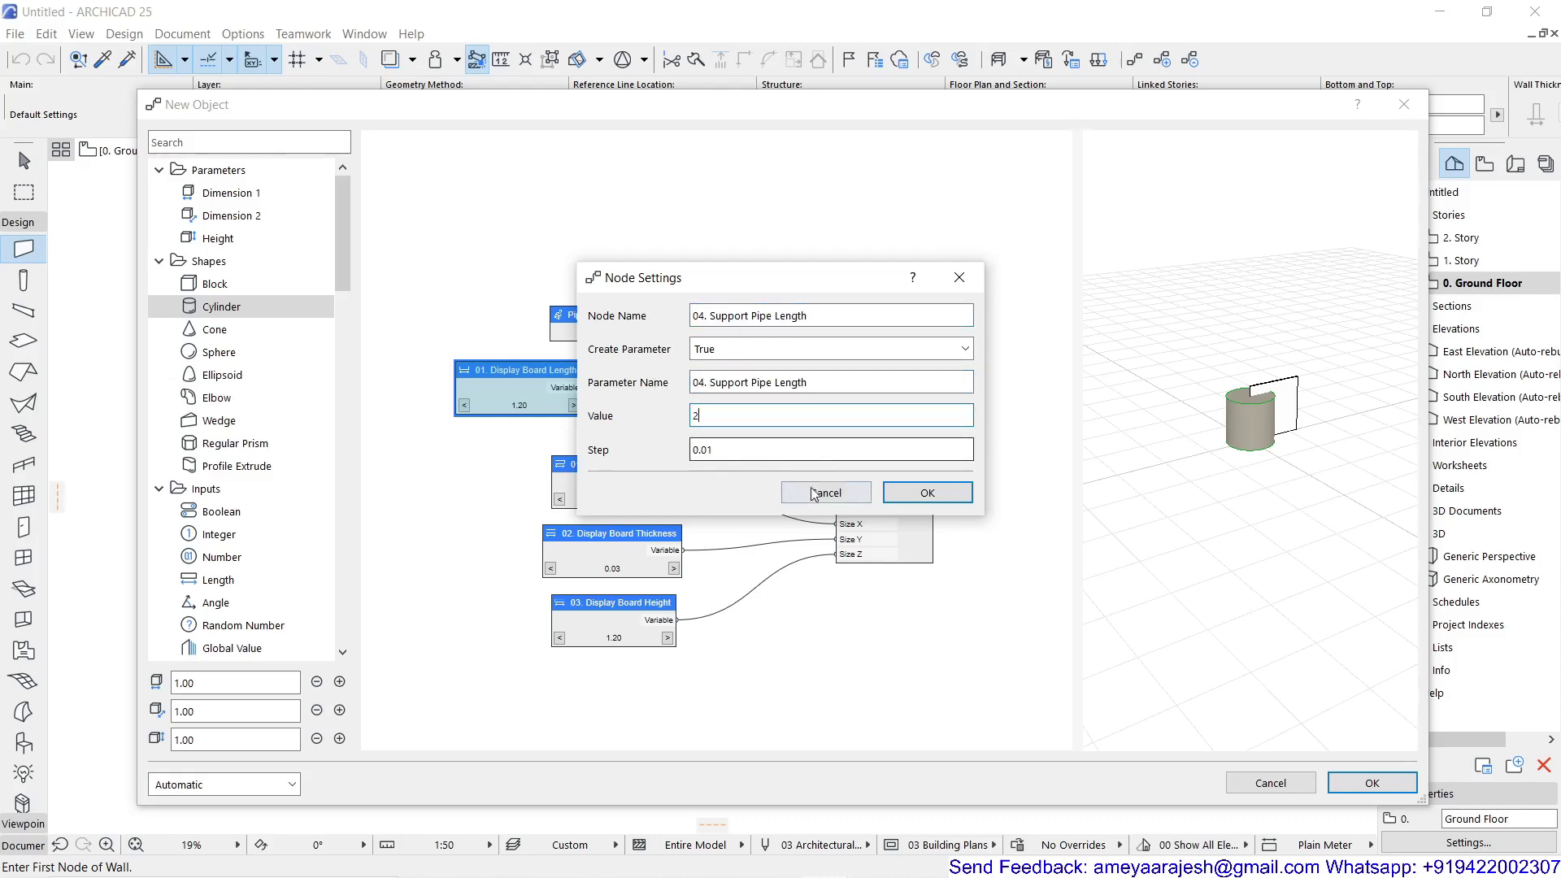
click(904, 490)
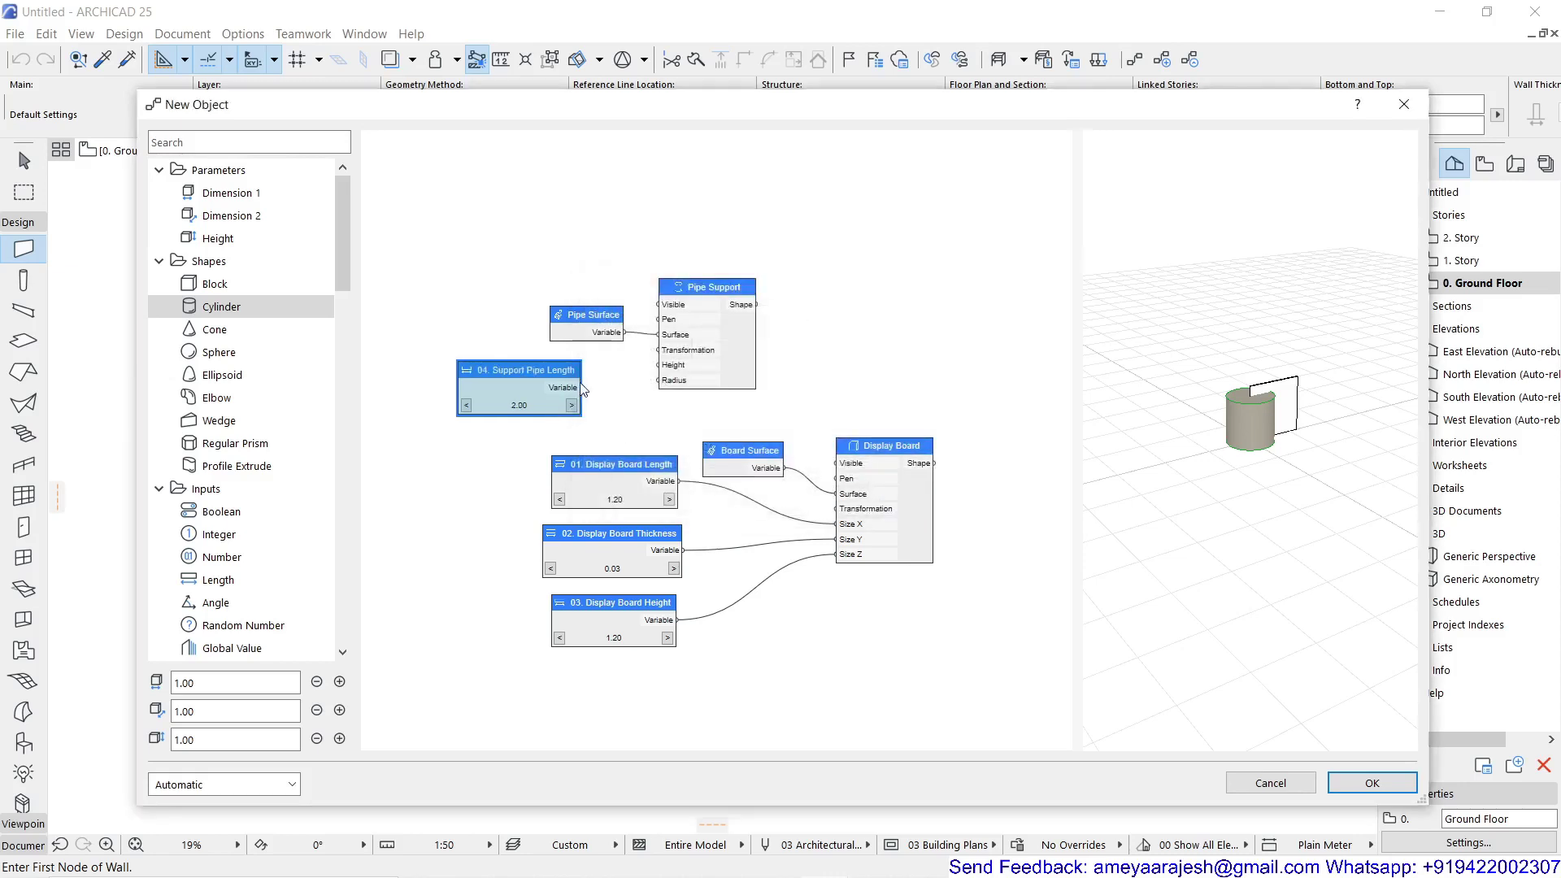
Connect Support Pipe Length to Pipe Support's Height and Display Board Thickness to its Radius, and move Pipe Support farther from its inputs
drag(582, 388, 658, 365)
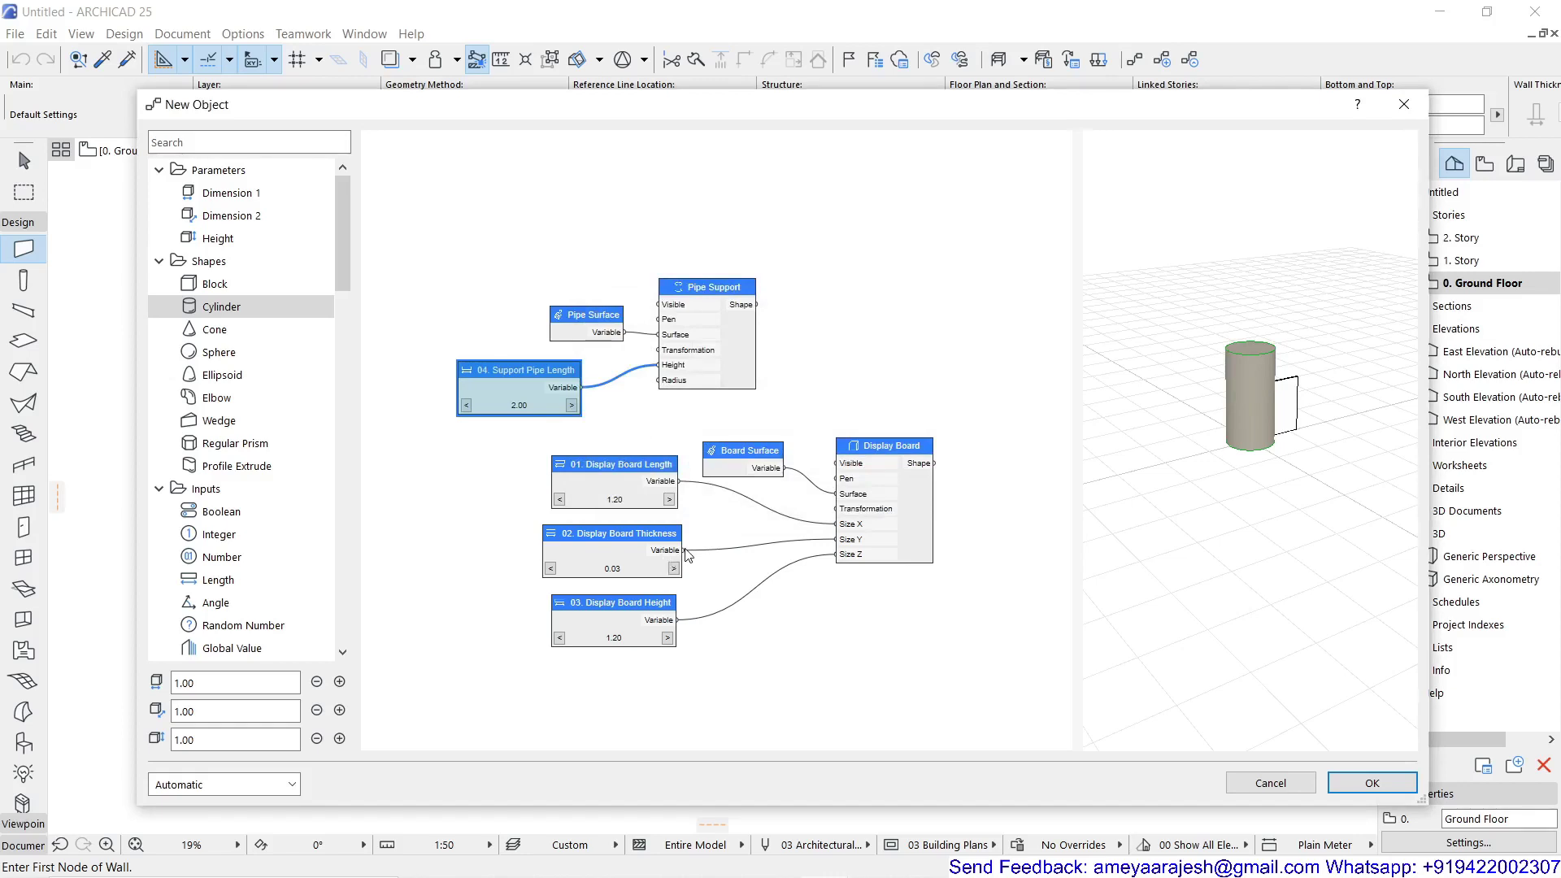
drag(684, 550, 659, 379)
drag(713, 293, 771, 291)
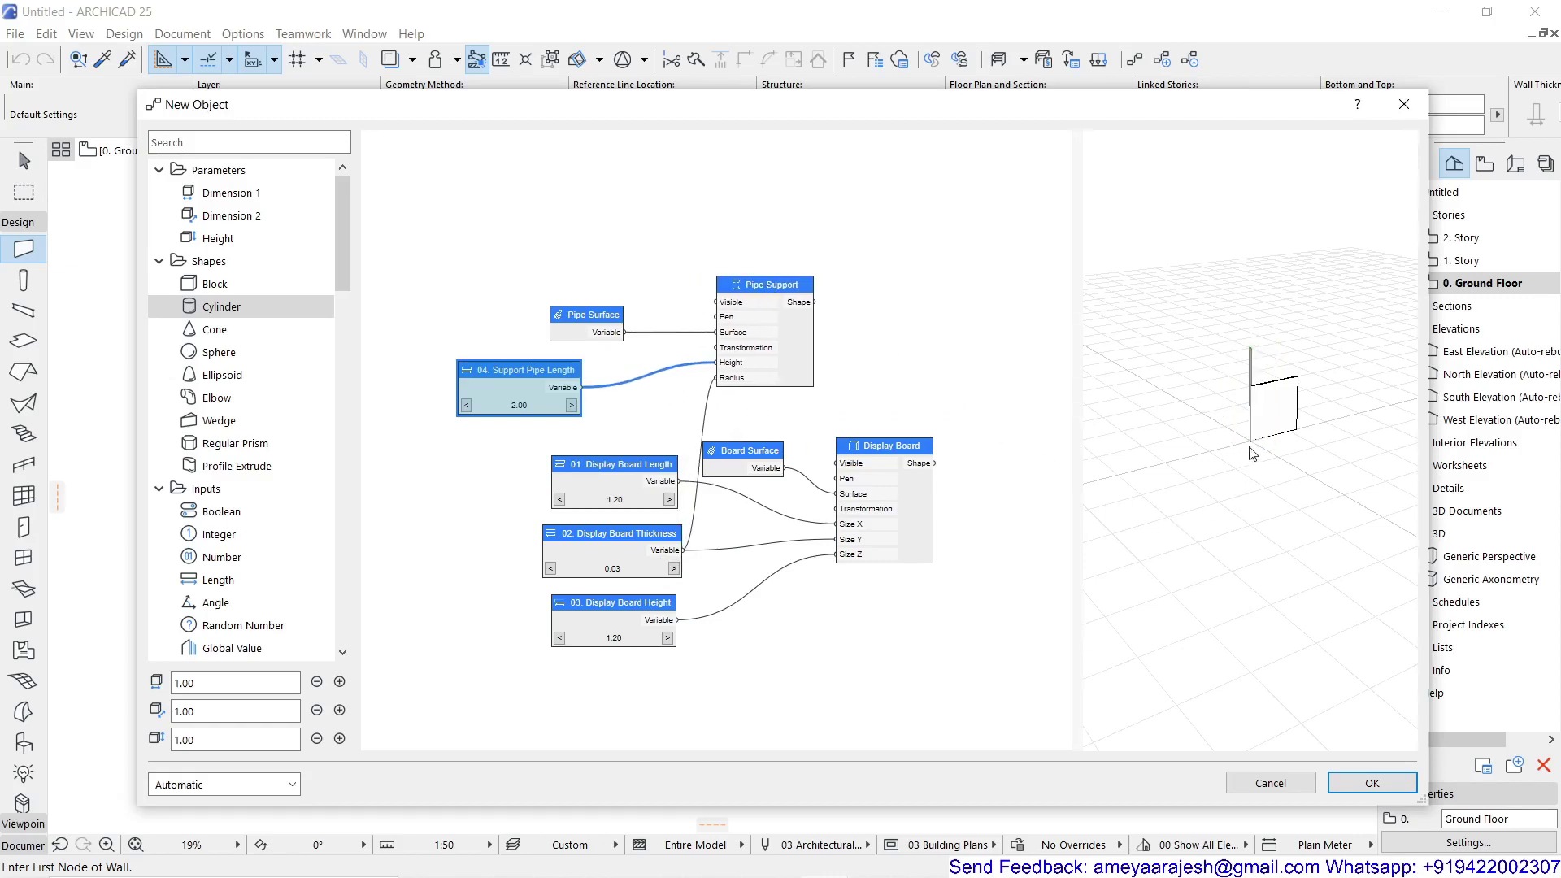
Inspect where the board meets the pipe, and move the Display Board and Board Surface nodes farther from the dimension inputs
scroll(1252, 453, up, 6)
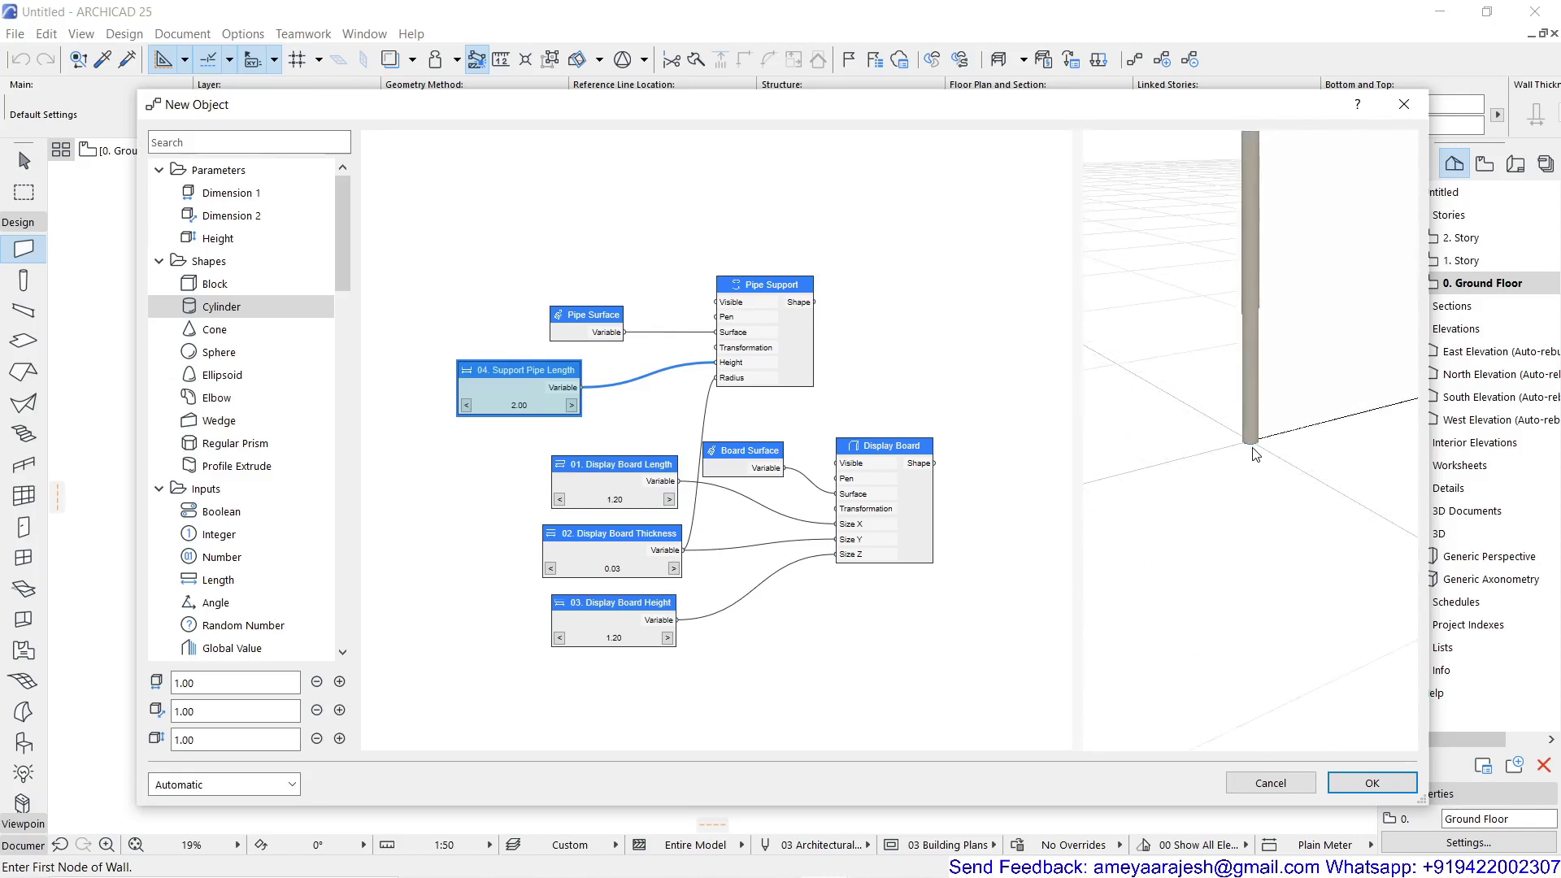
drag(1139, 468, 1205, 360)
scroll(1285, 452, up, 3)
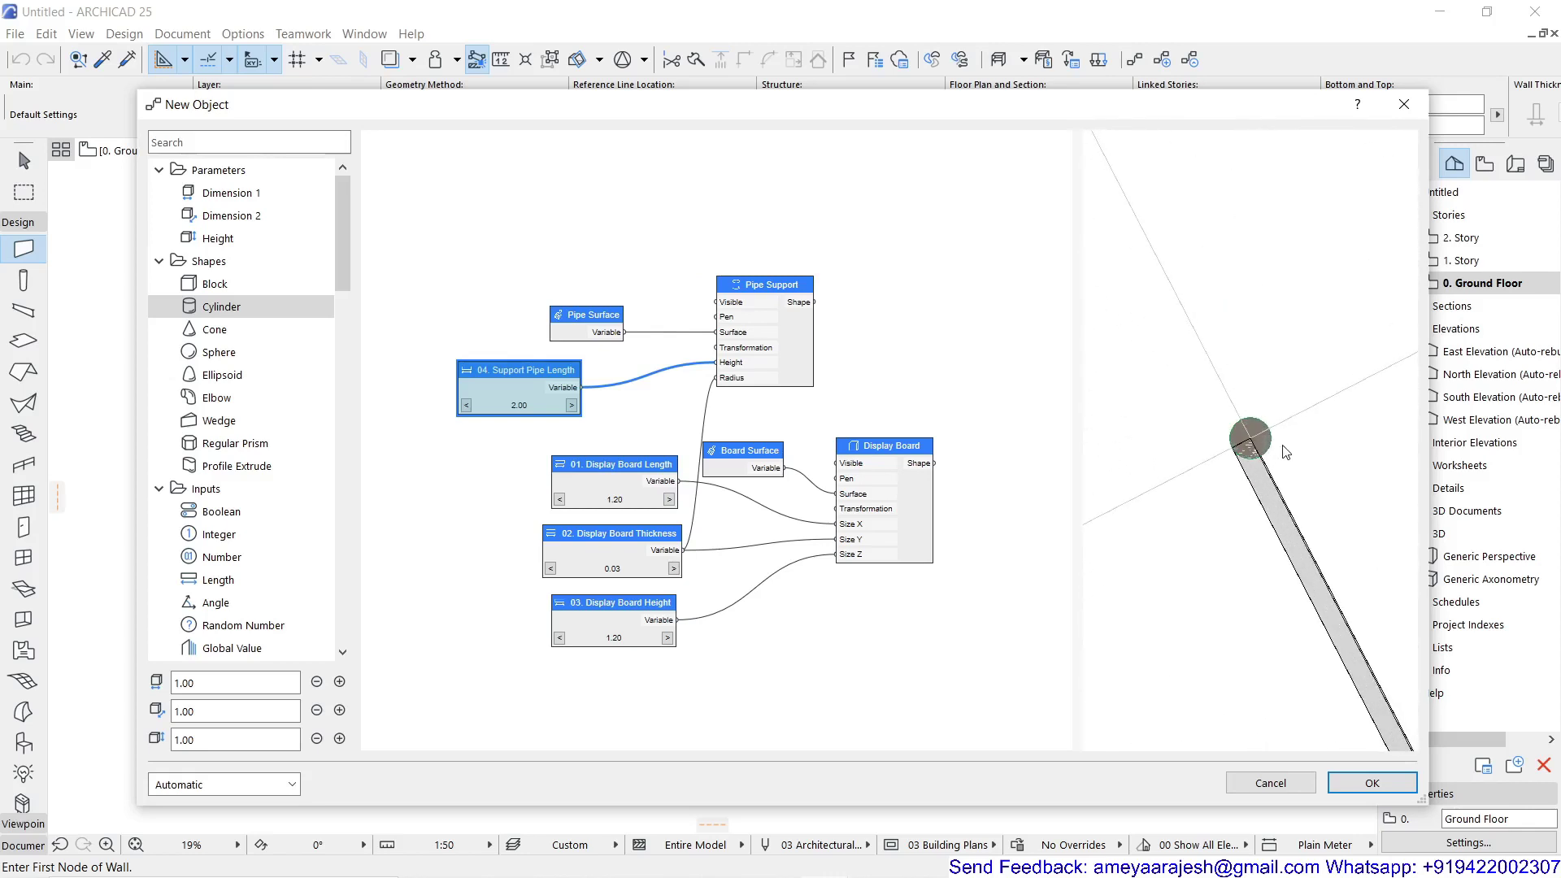
drag(1291, 454, 1287, 461)
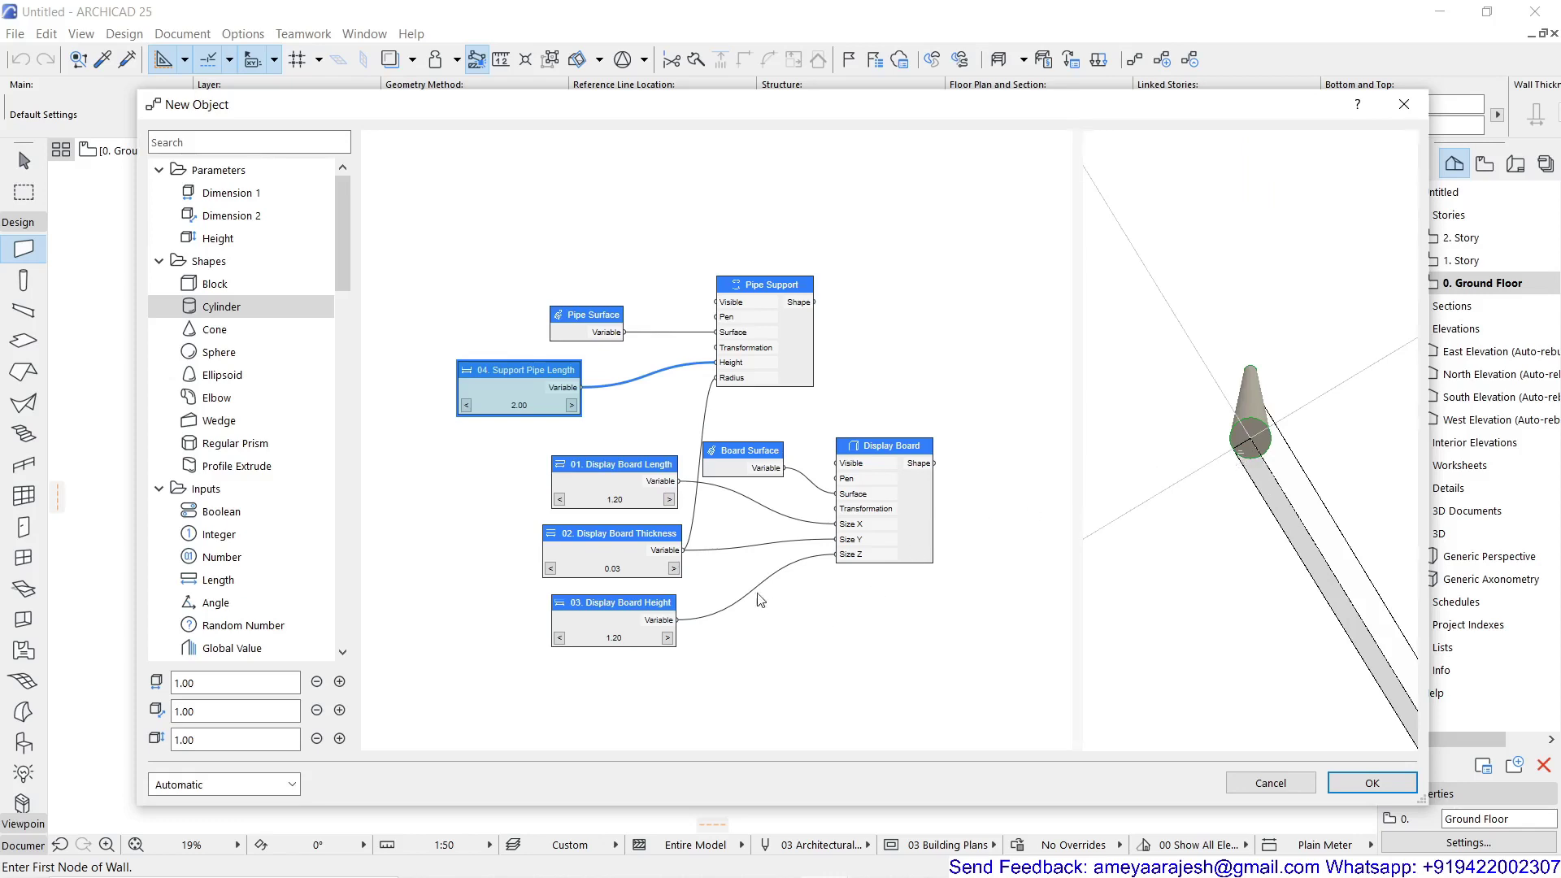
drag(882, 453, 920, 452)
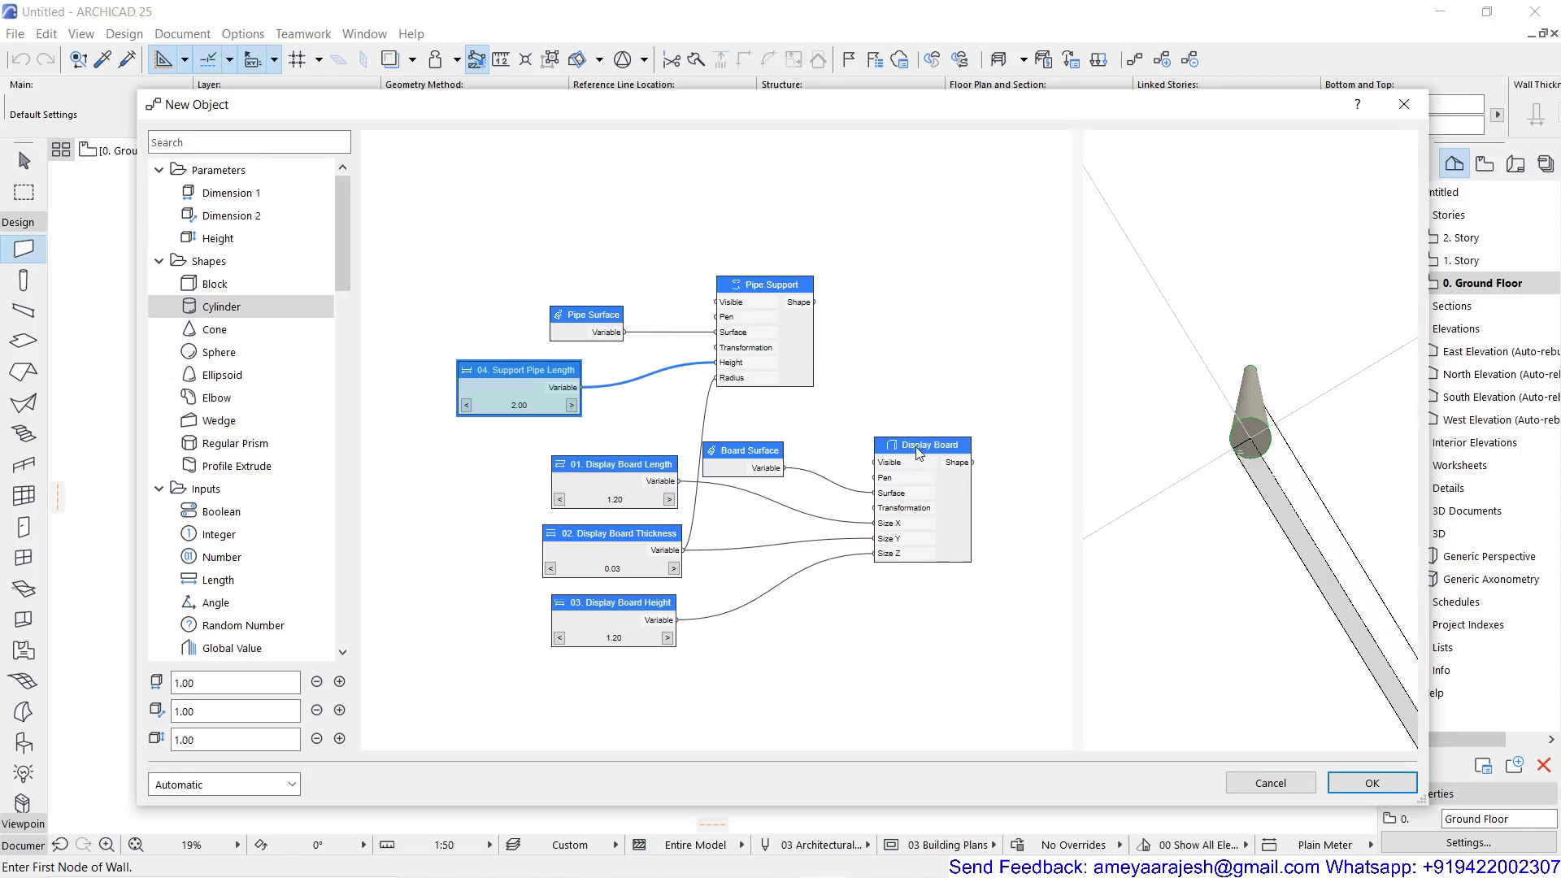
drag(761, 456, 794, 440)
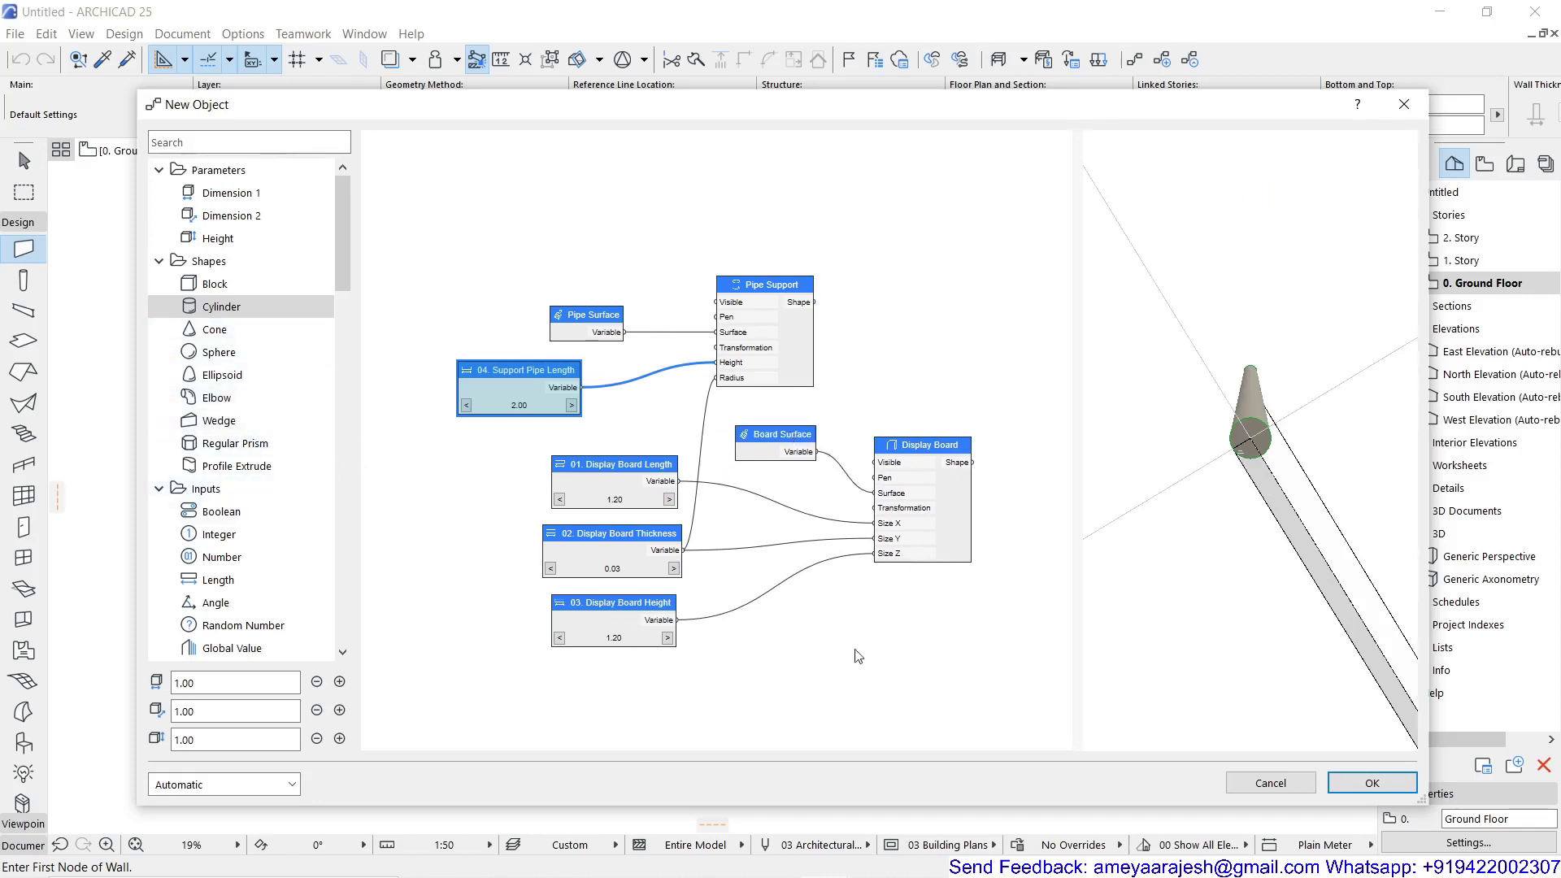
Add a Move node below the Display Board node, beside the 03. Display Board Height node
click(785, 632)
double_click(781, 632)
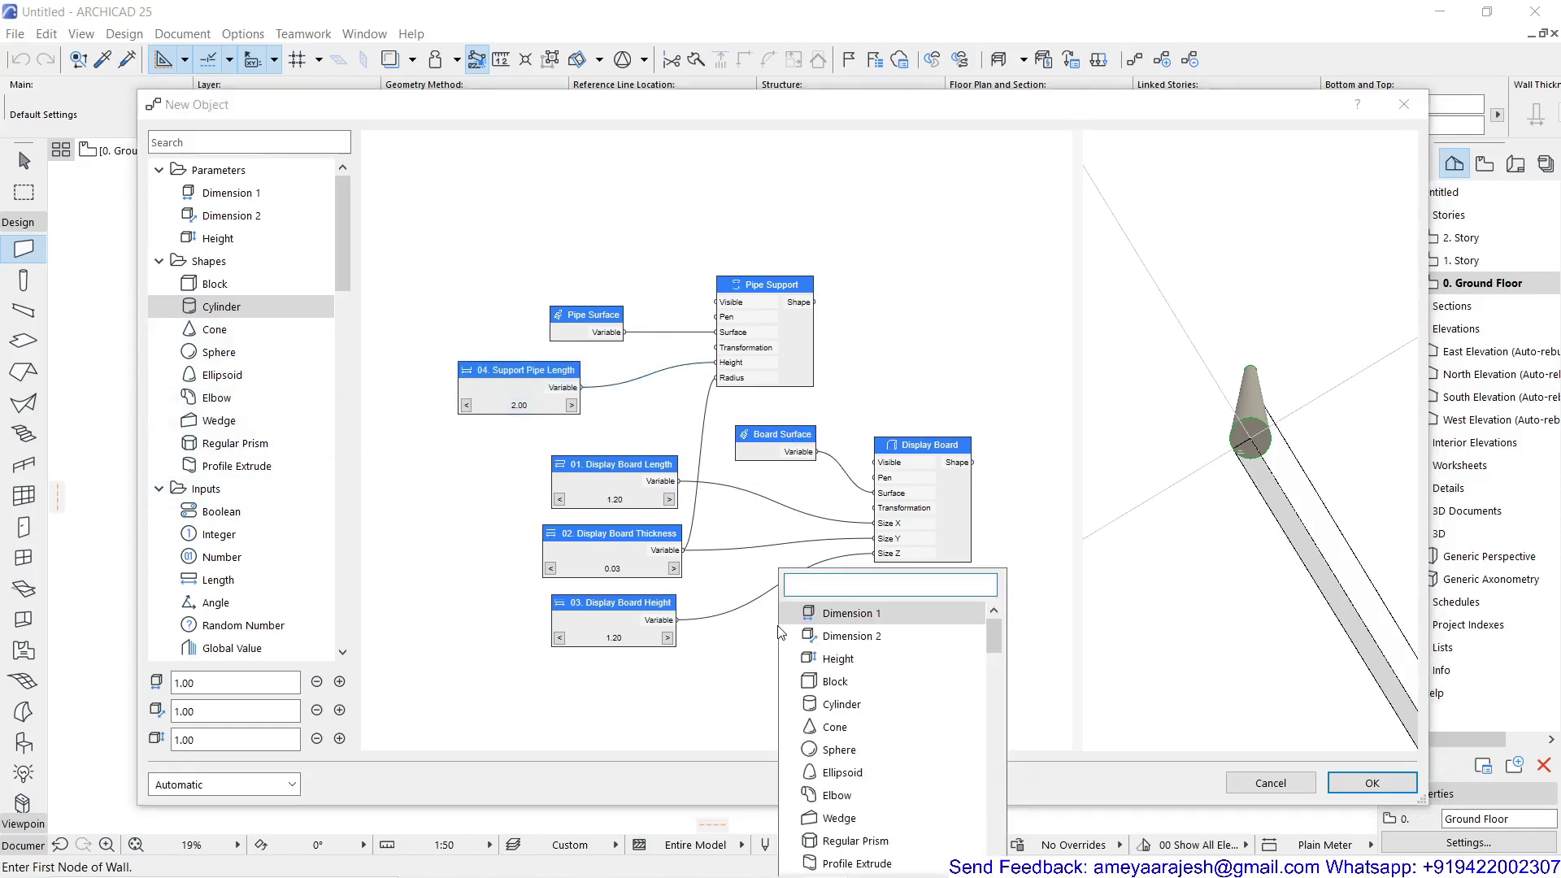
text(move)
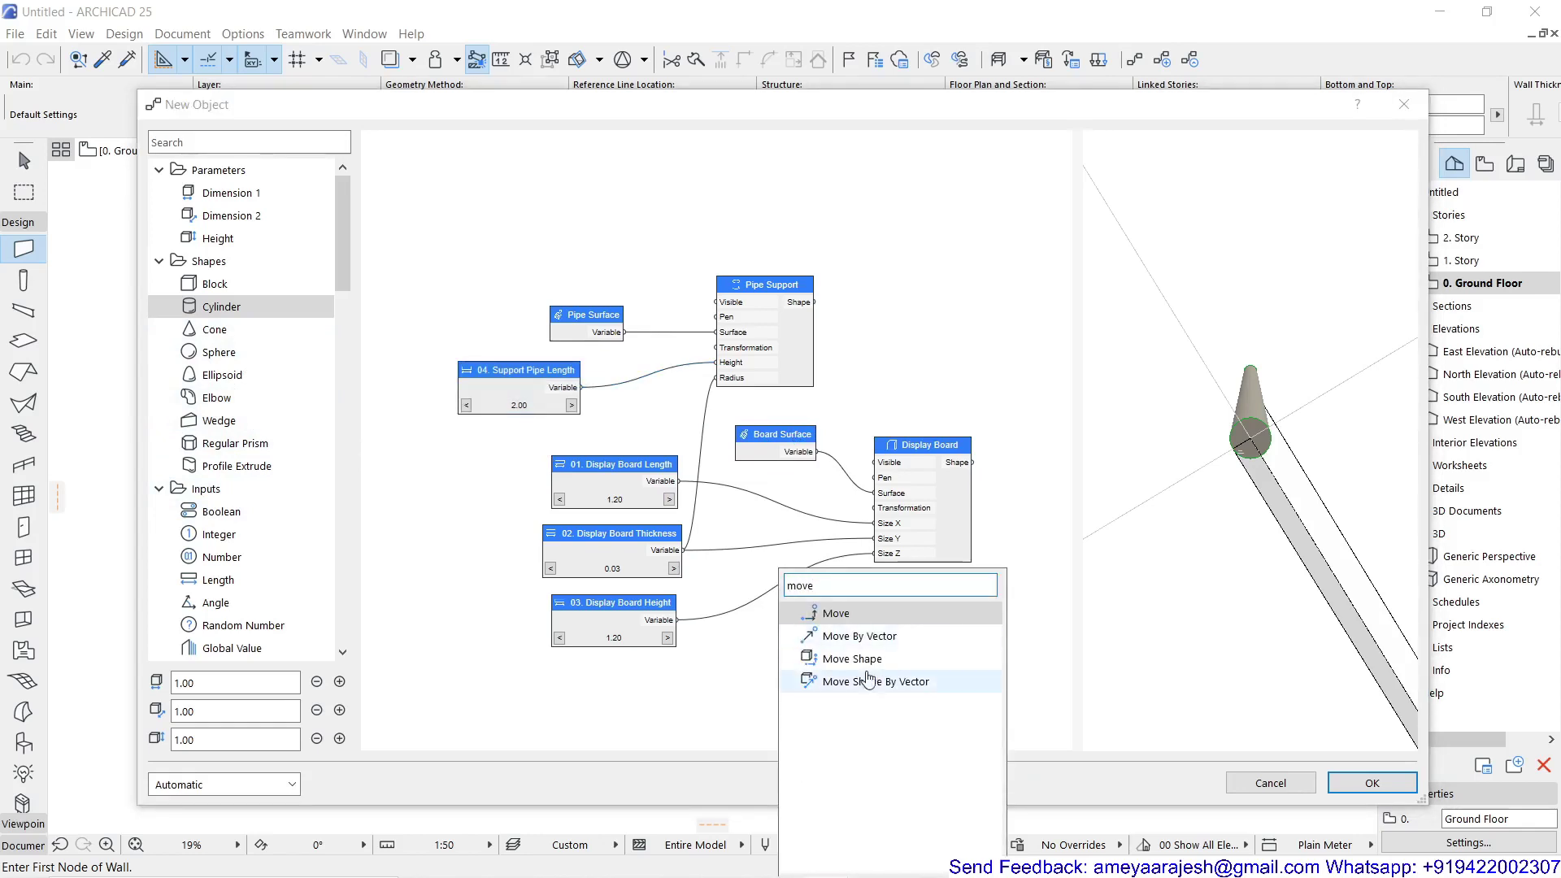
click(868, 620)
drag(788, 609, 847, 612)
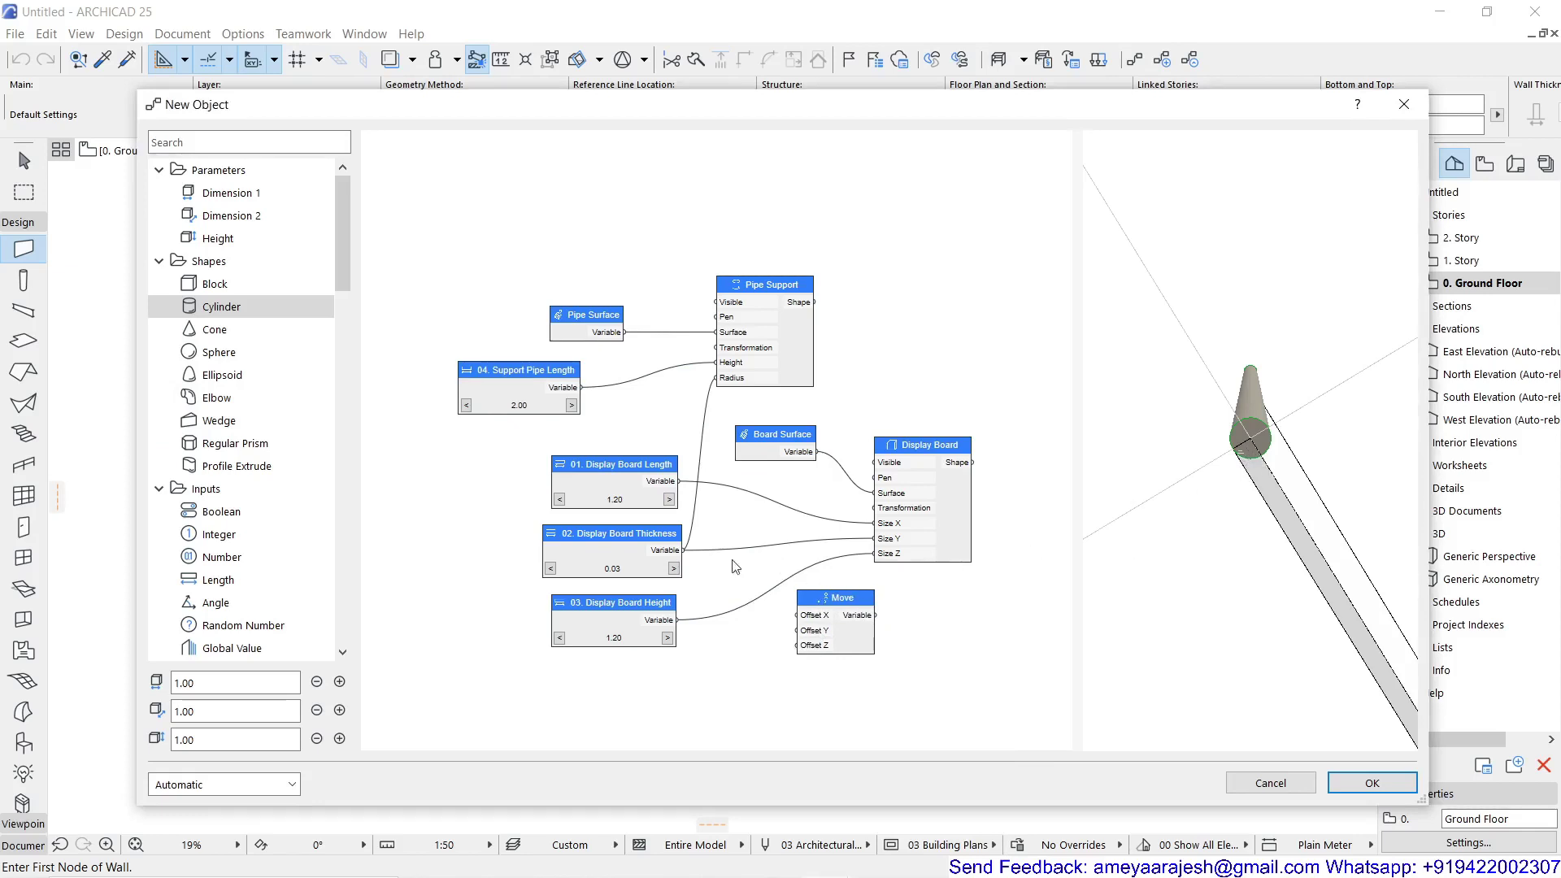
Connect Display Board Thickness to Move's Offset X and Move's output to Display Board's Transformation, placing Move between them
drag(688, 552, 797, 616)
drag(928, 455, 980, 453)
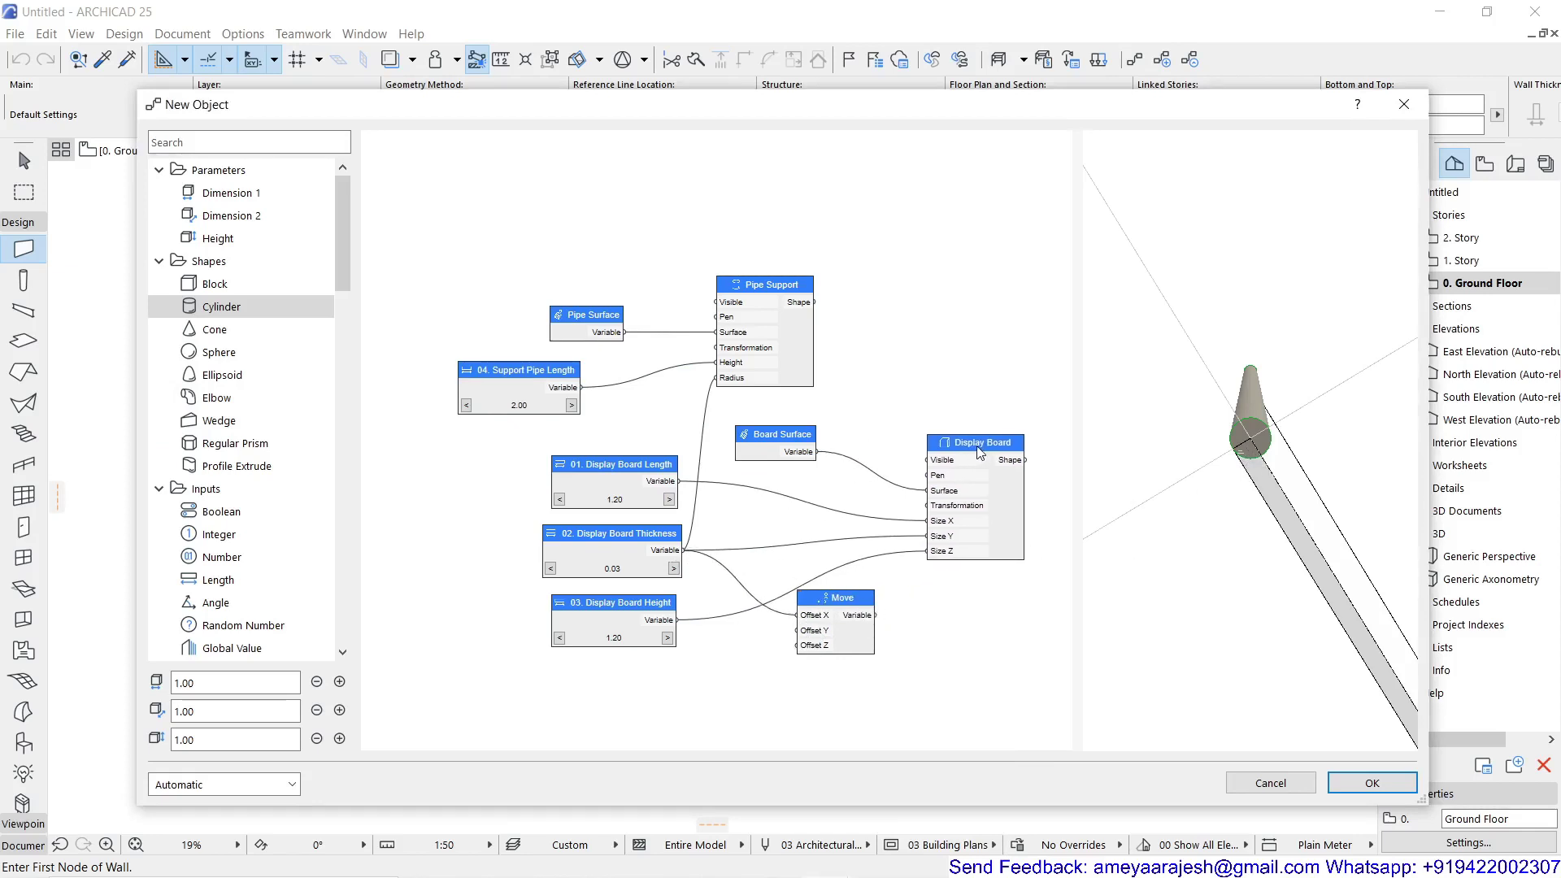
drag(877, 616, 929, 505)
drag(822, 601, 818, 489)
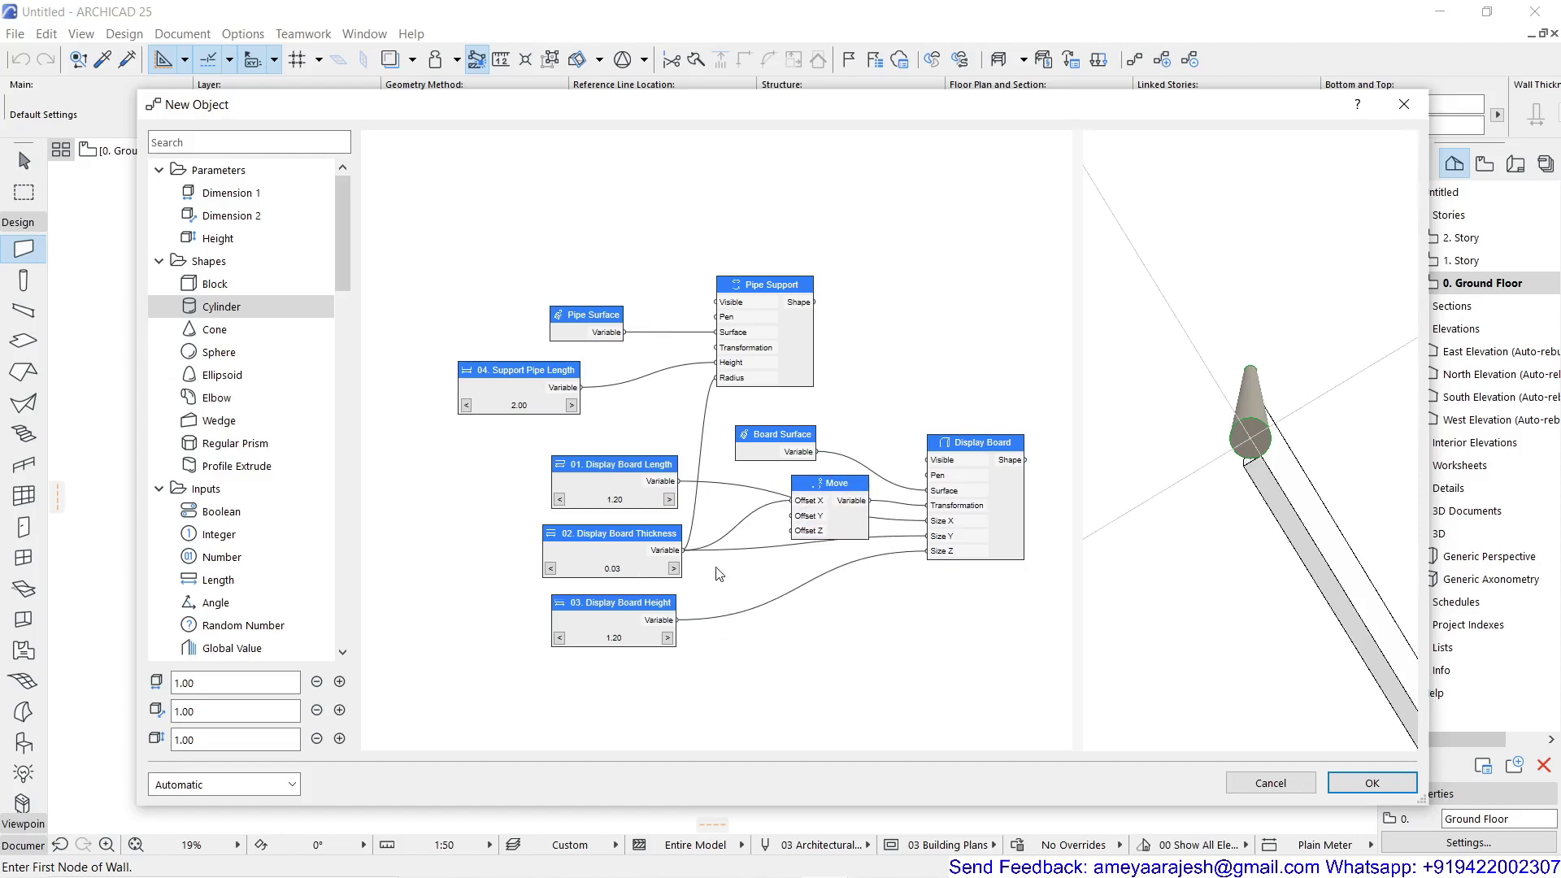
Add a Division node beside the Display Board Height node and connect Display Board Thickness to its A input
double_click(788, 626)
text(d)
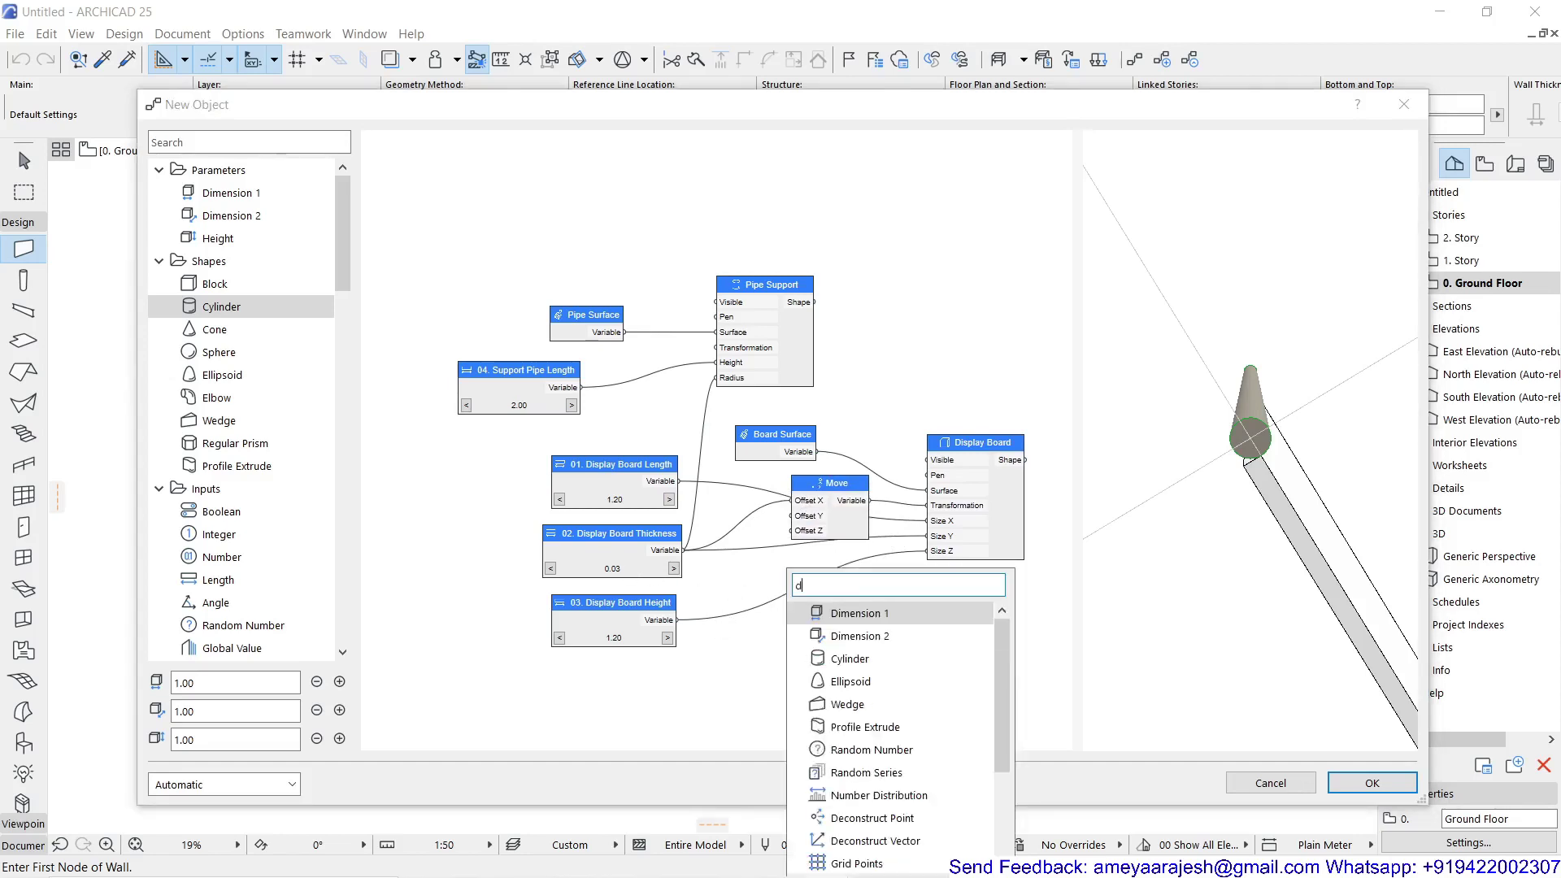
text(iv)
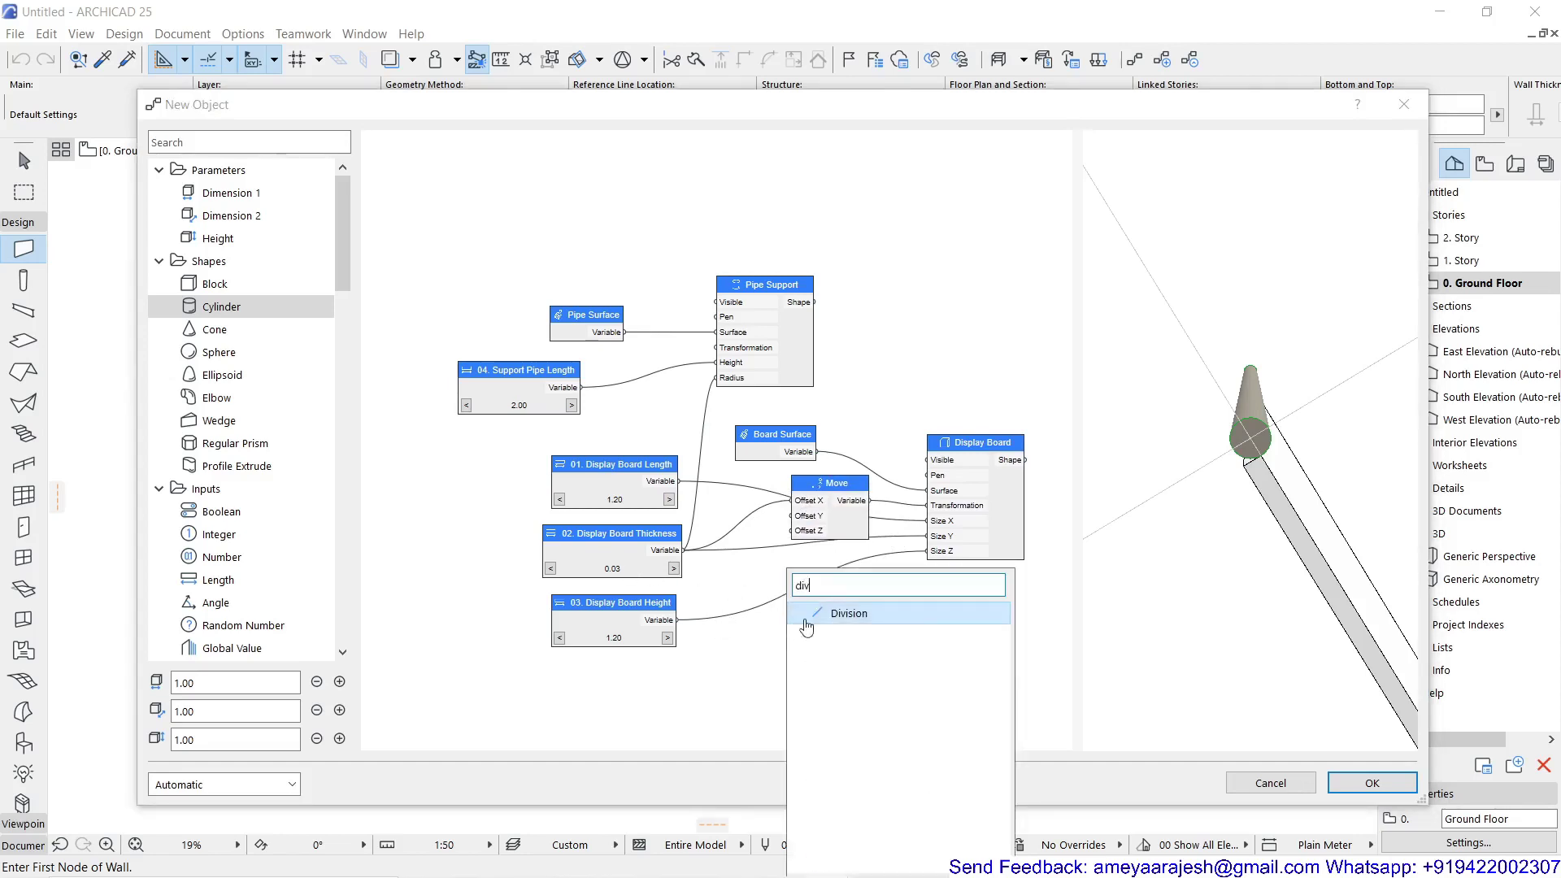
click(850, 613)
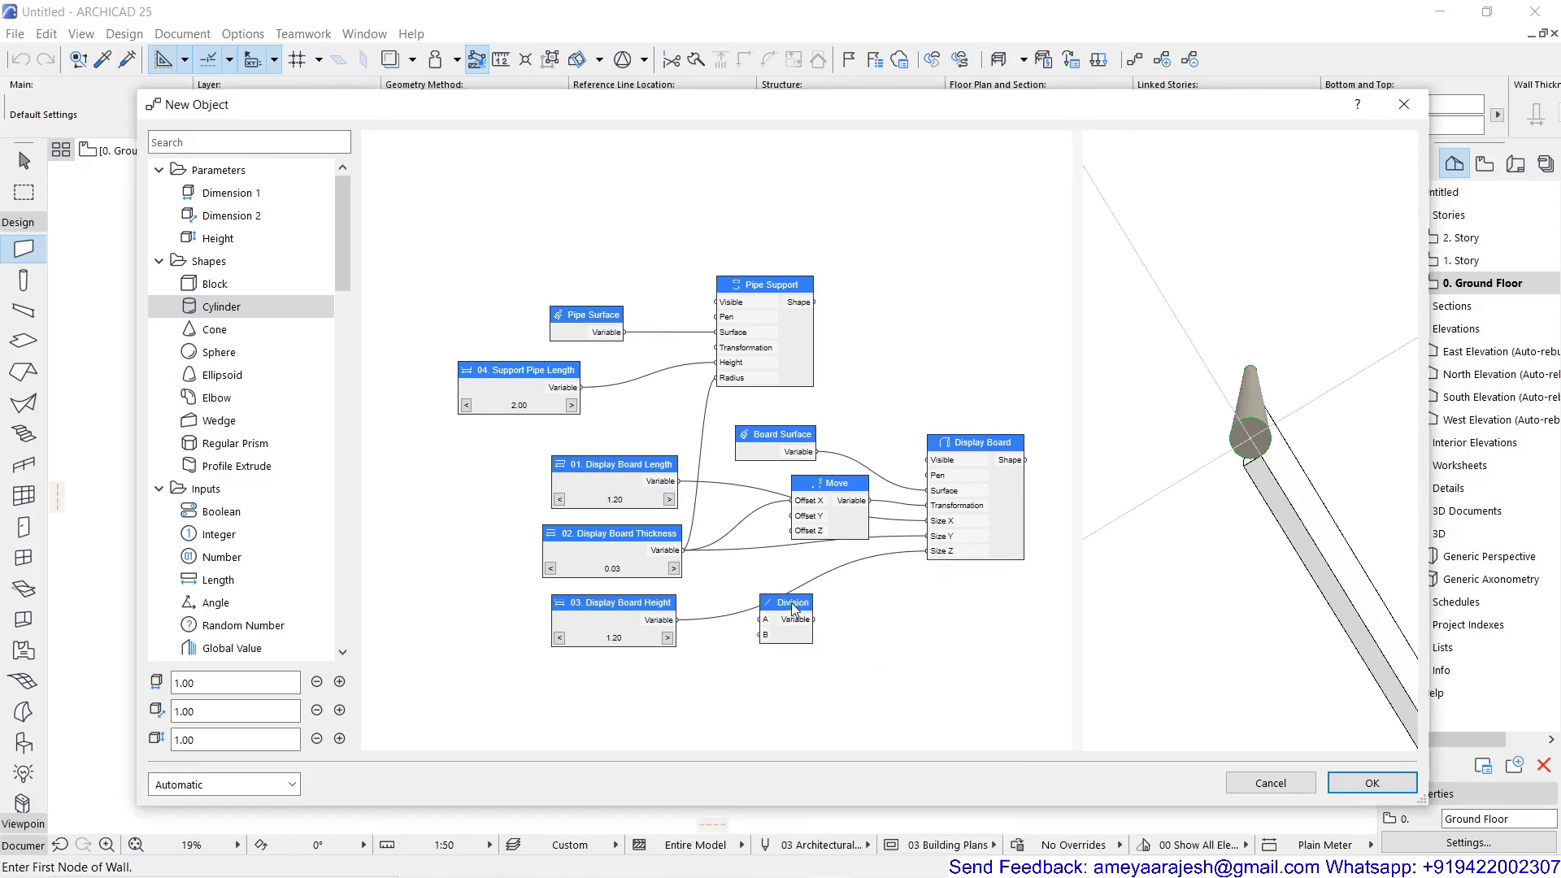
drag(681, 550, 762, 621)
Set the Division node's B value to 2 and connect its output to the Move node's Offset Y
double_click(795, 614)
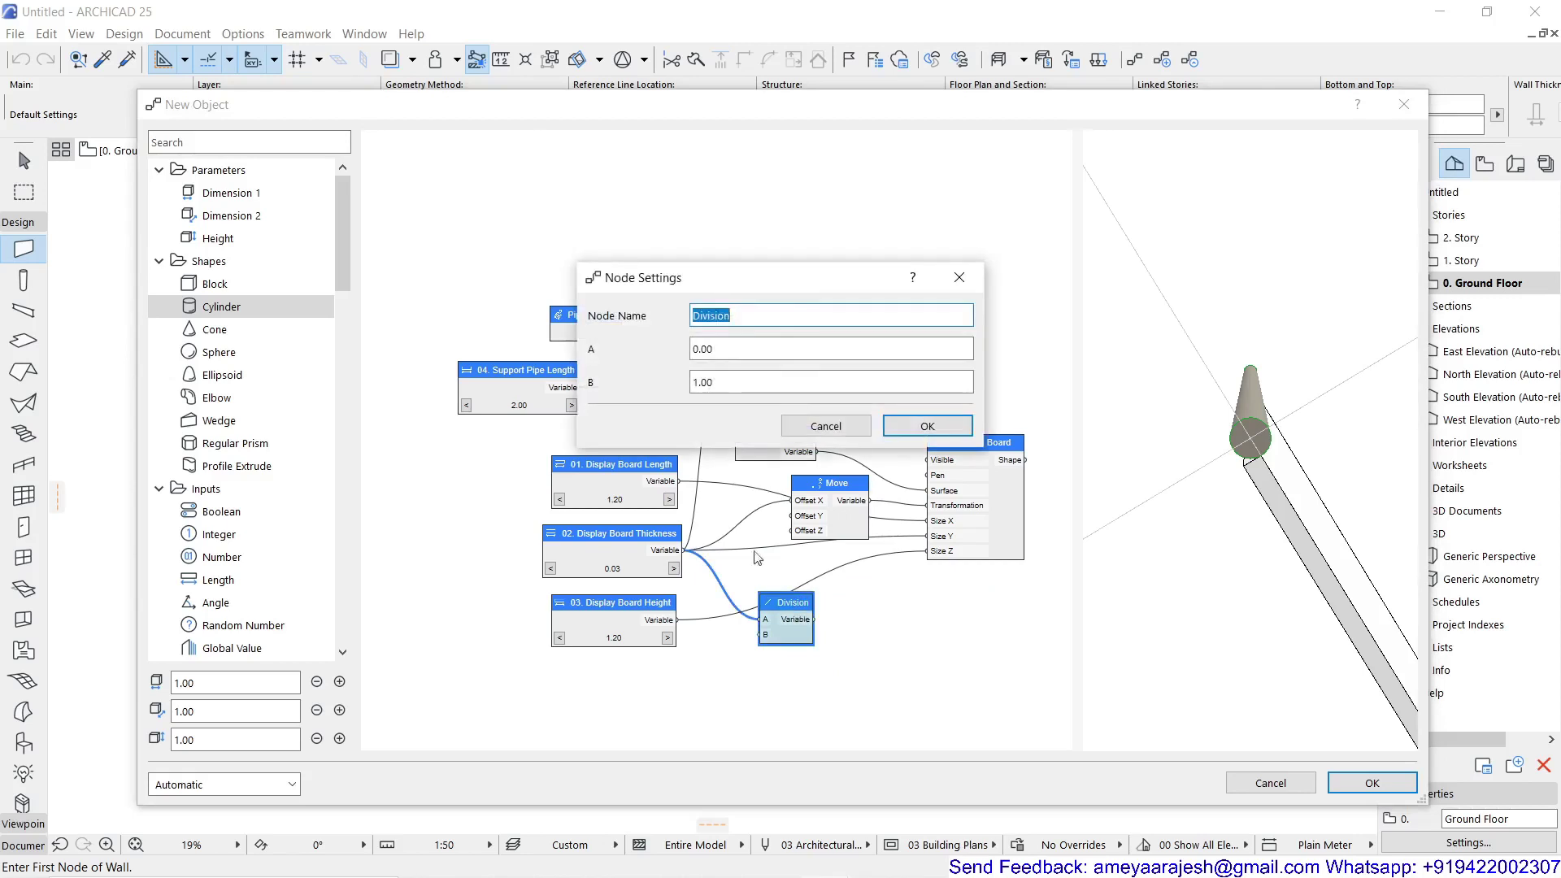
click(733, 389)
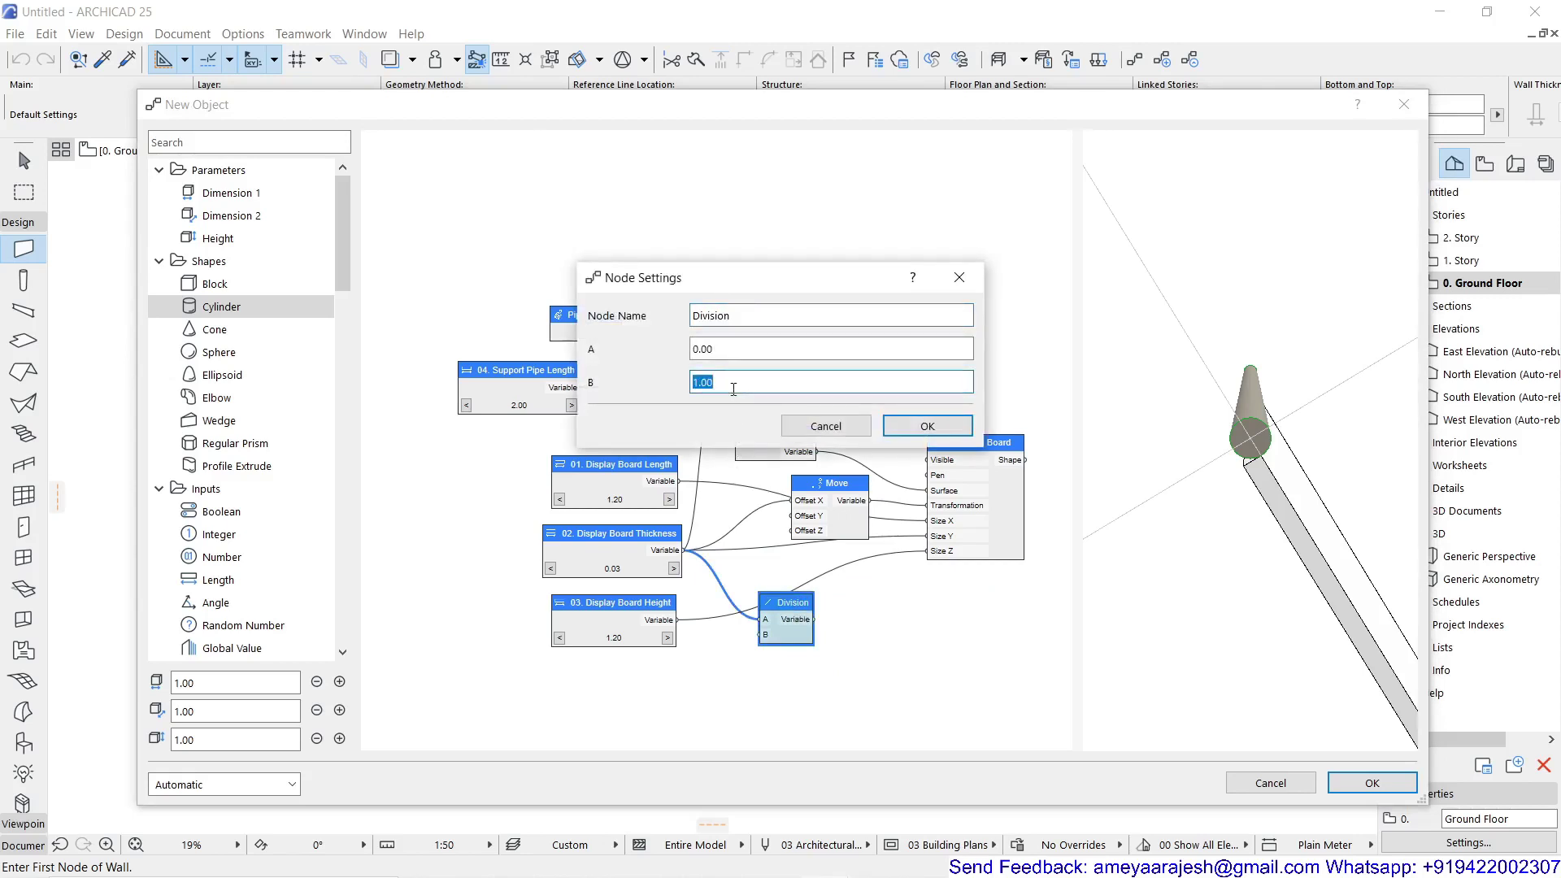
text(2)
click(909, 427)
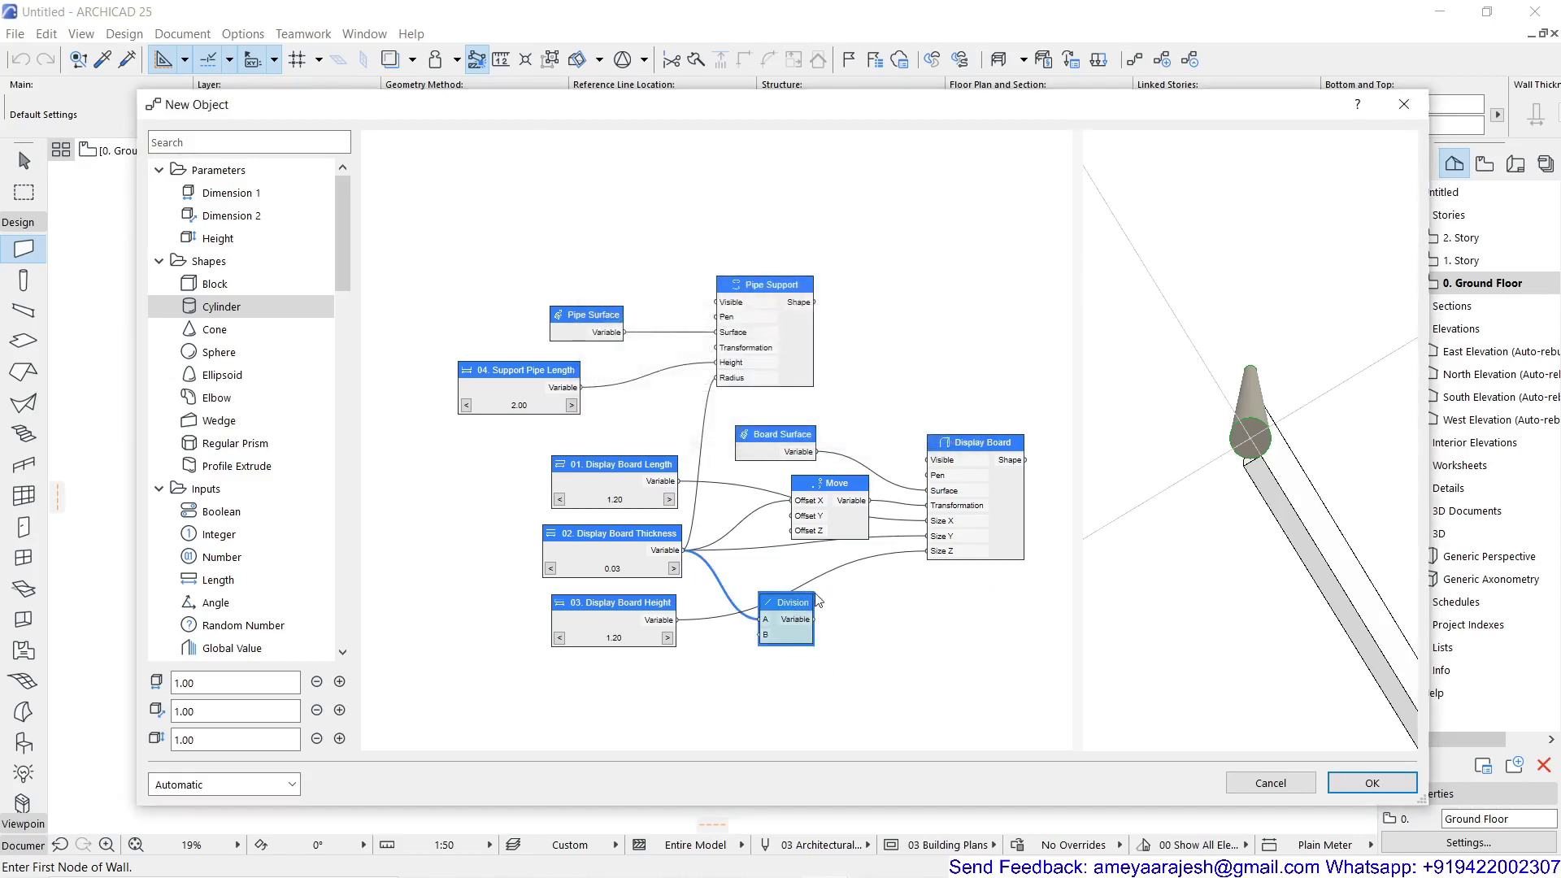
drag(818, 504, 848, 515)
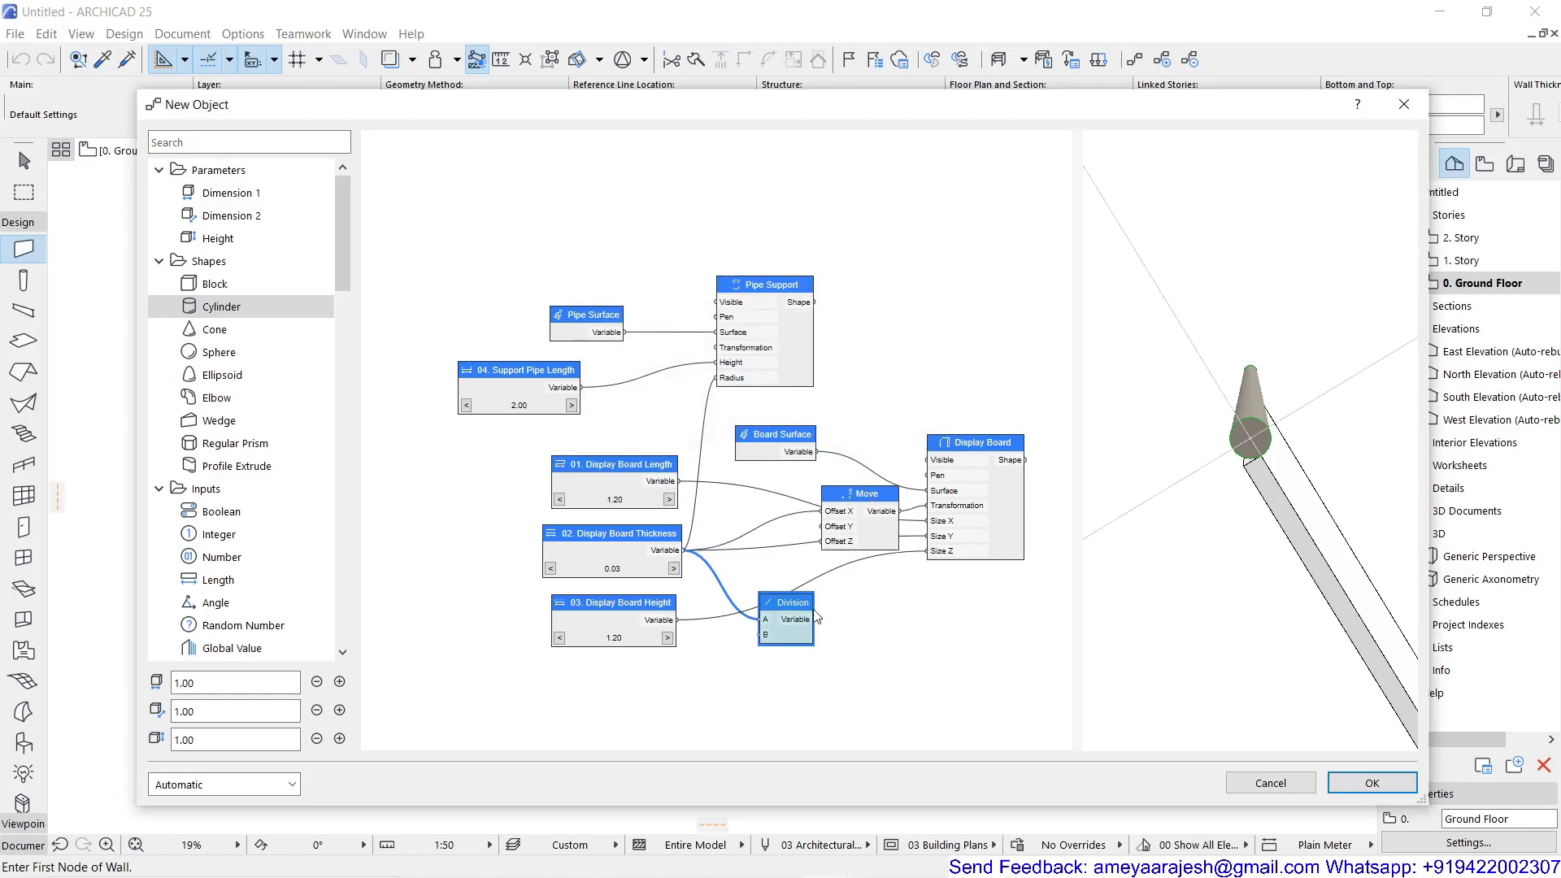
drag(816, 622, 822, 529)
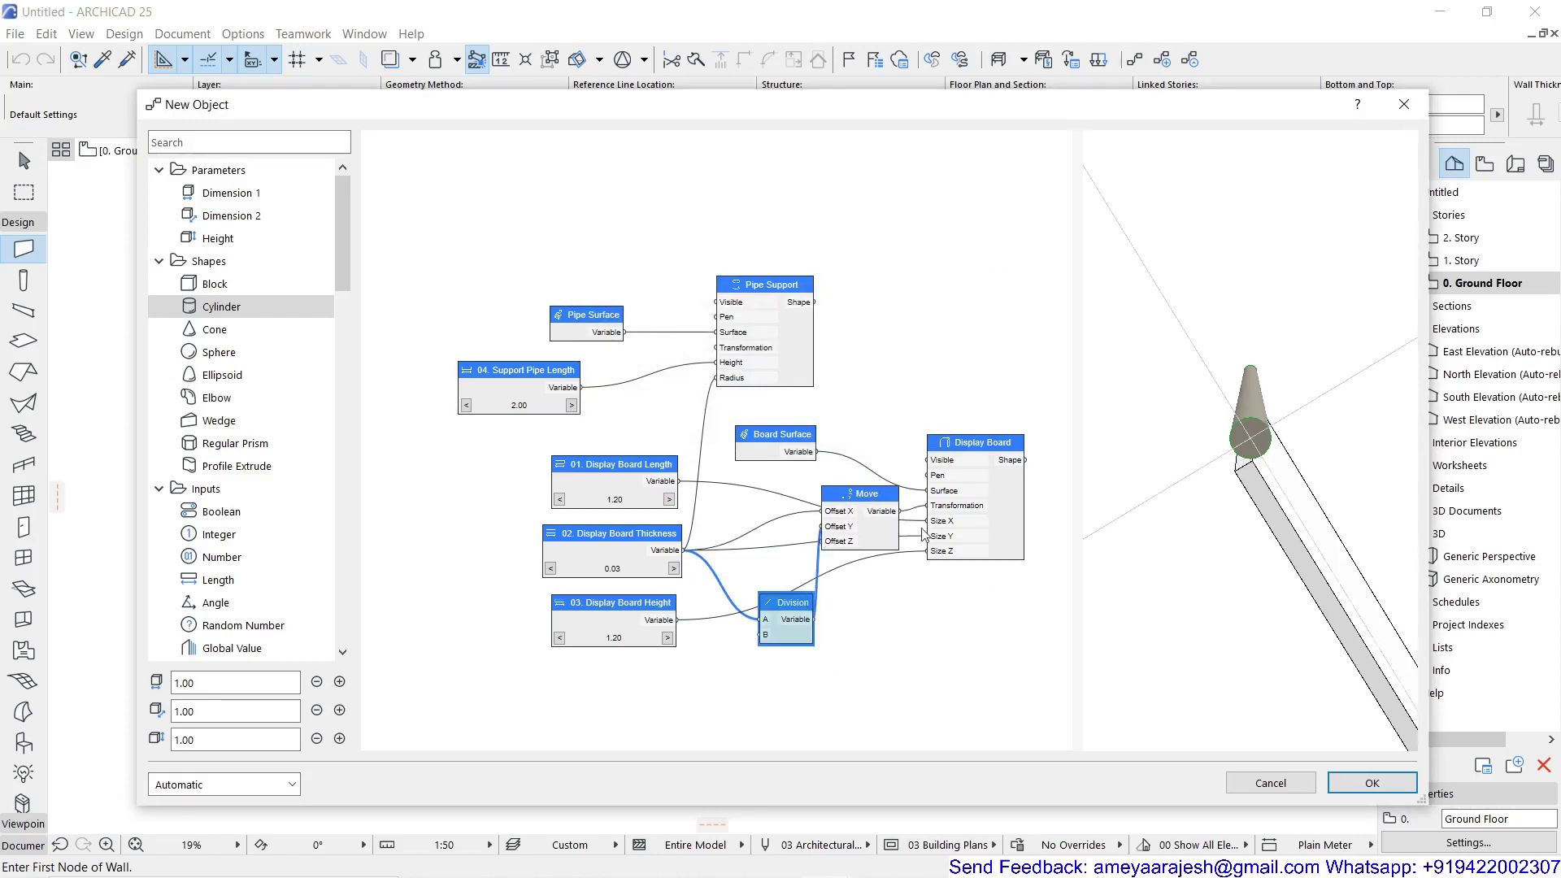
Add a Negative node beside the Division node and shift the Display Board node away to make room
double_click(853, 626)
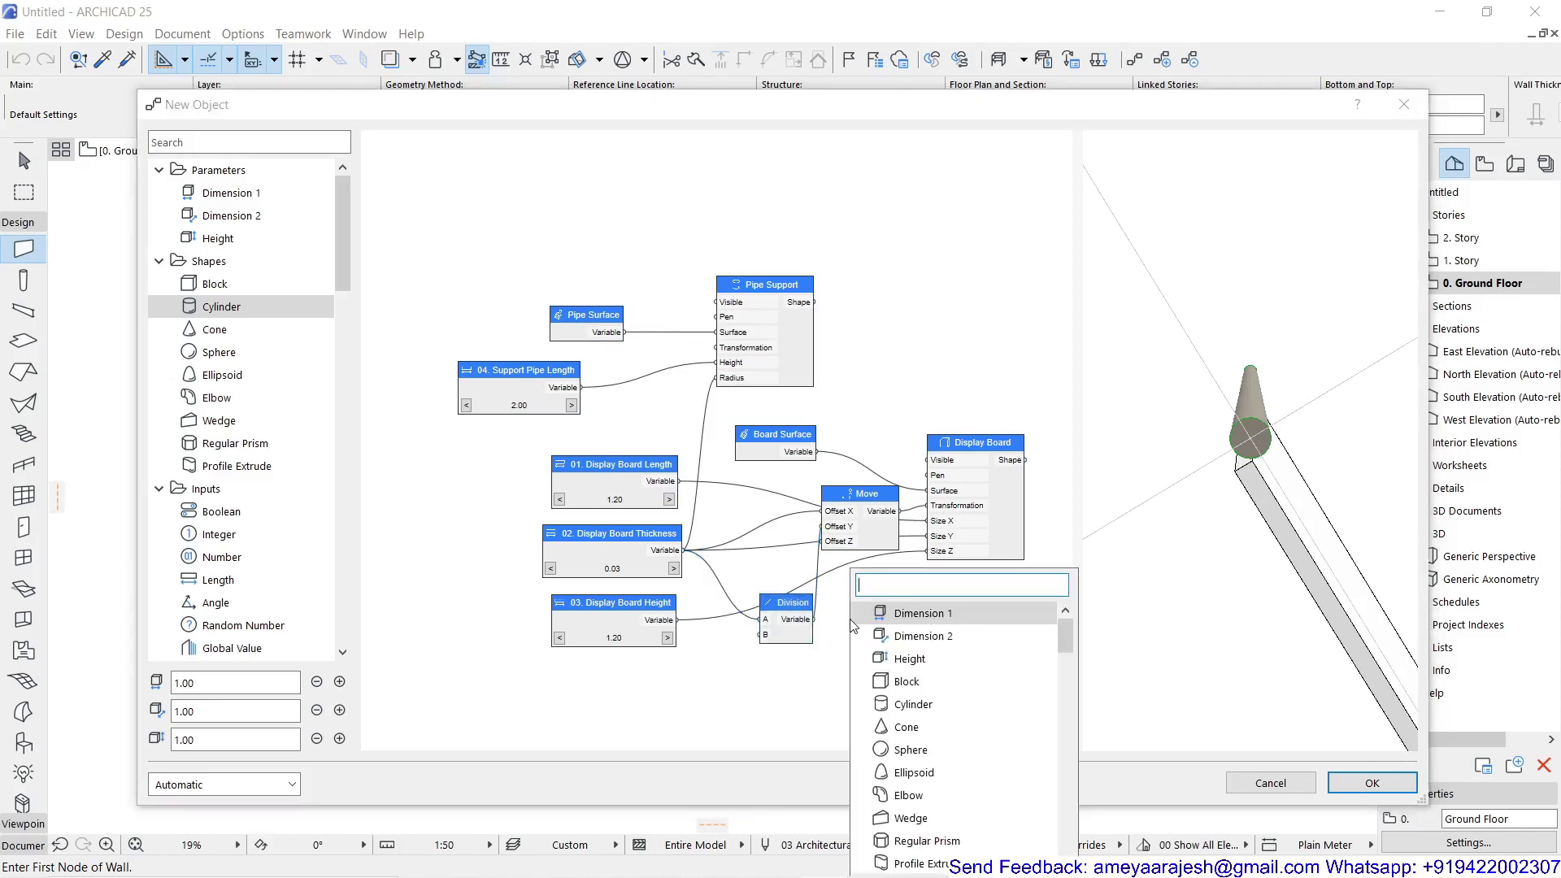
text(neg)
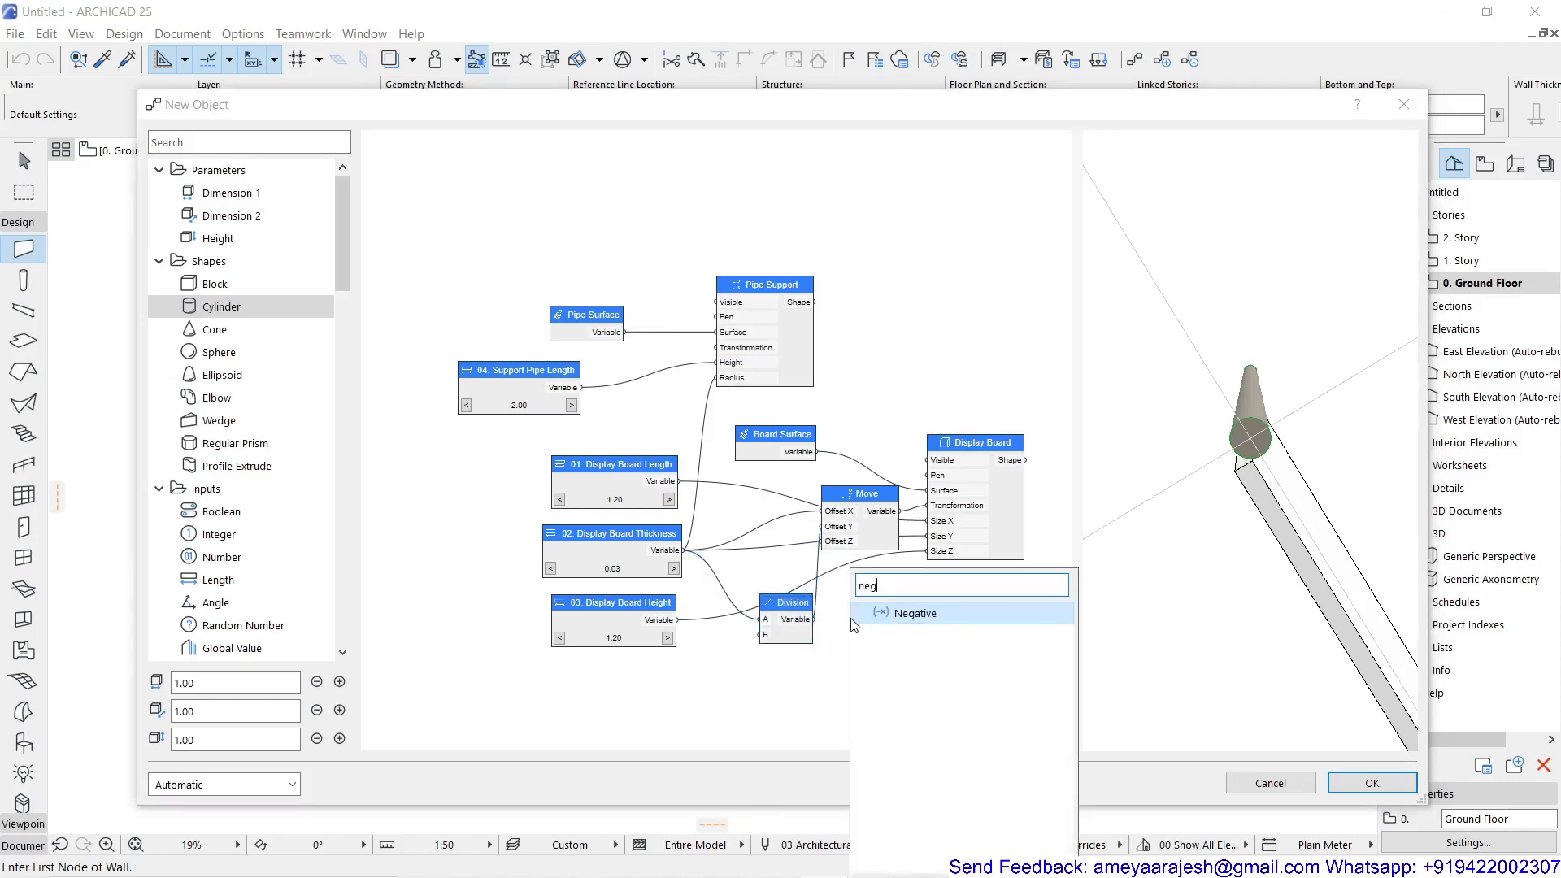
click(908, 619)
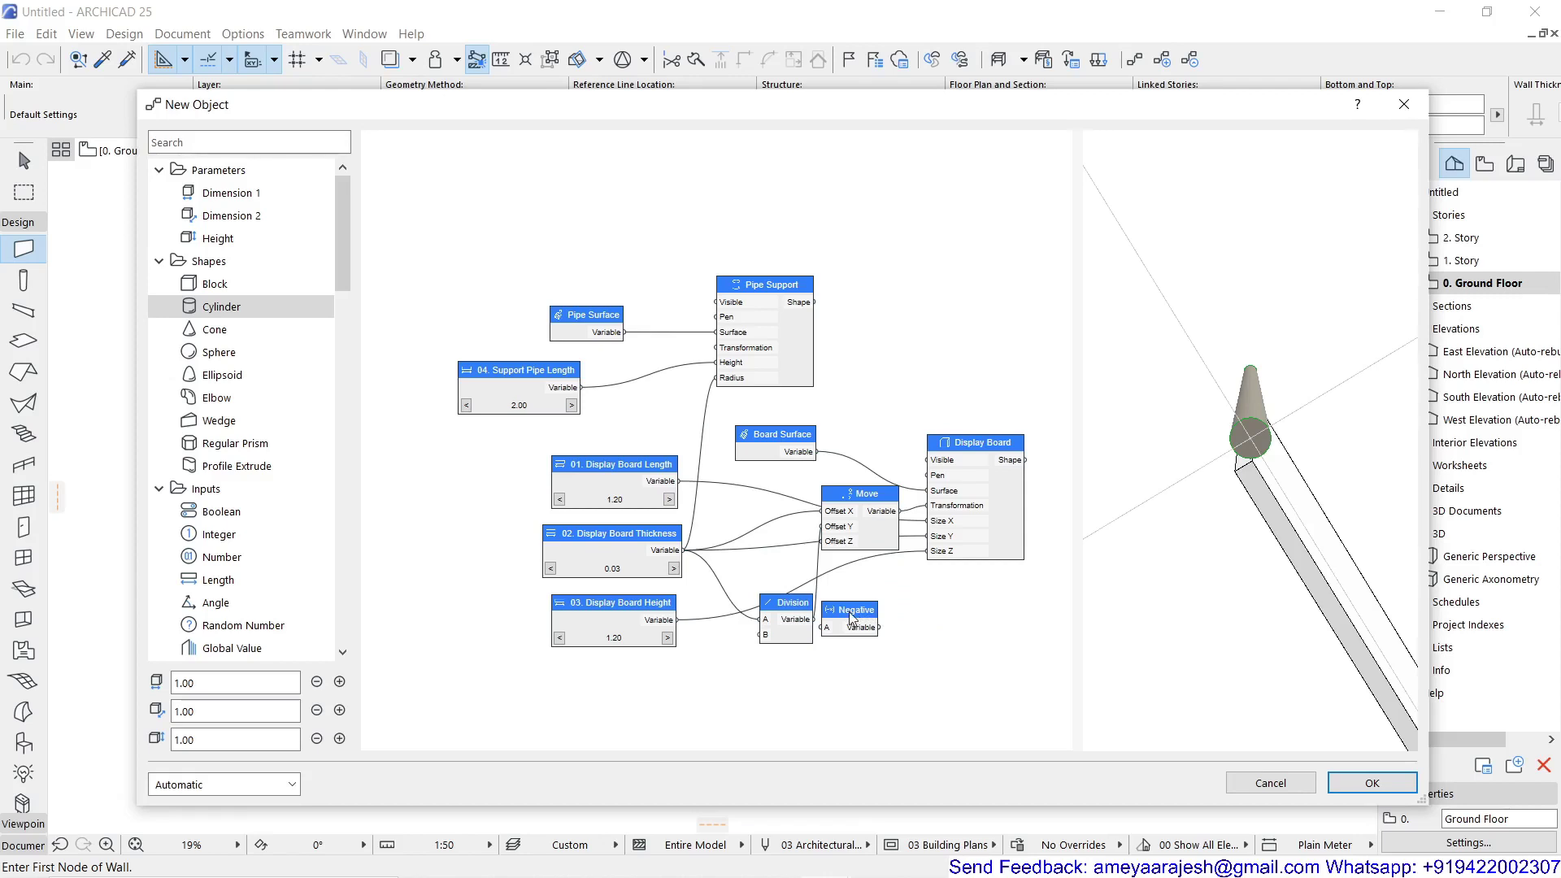
drag(1002, 446, 1024, 447)
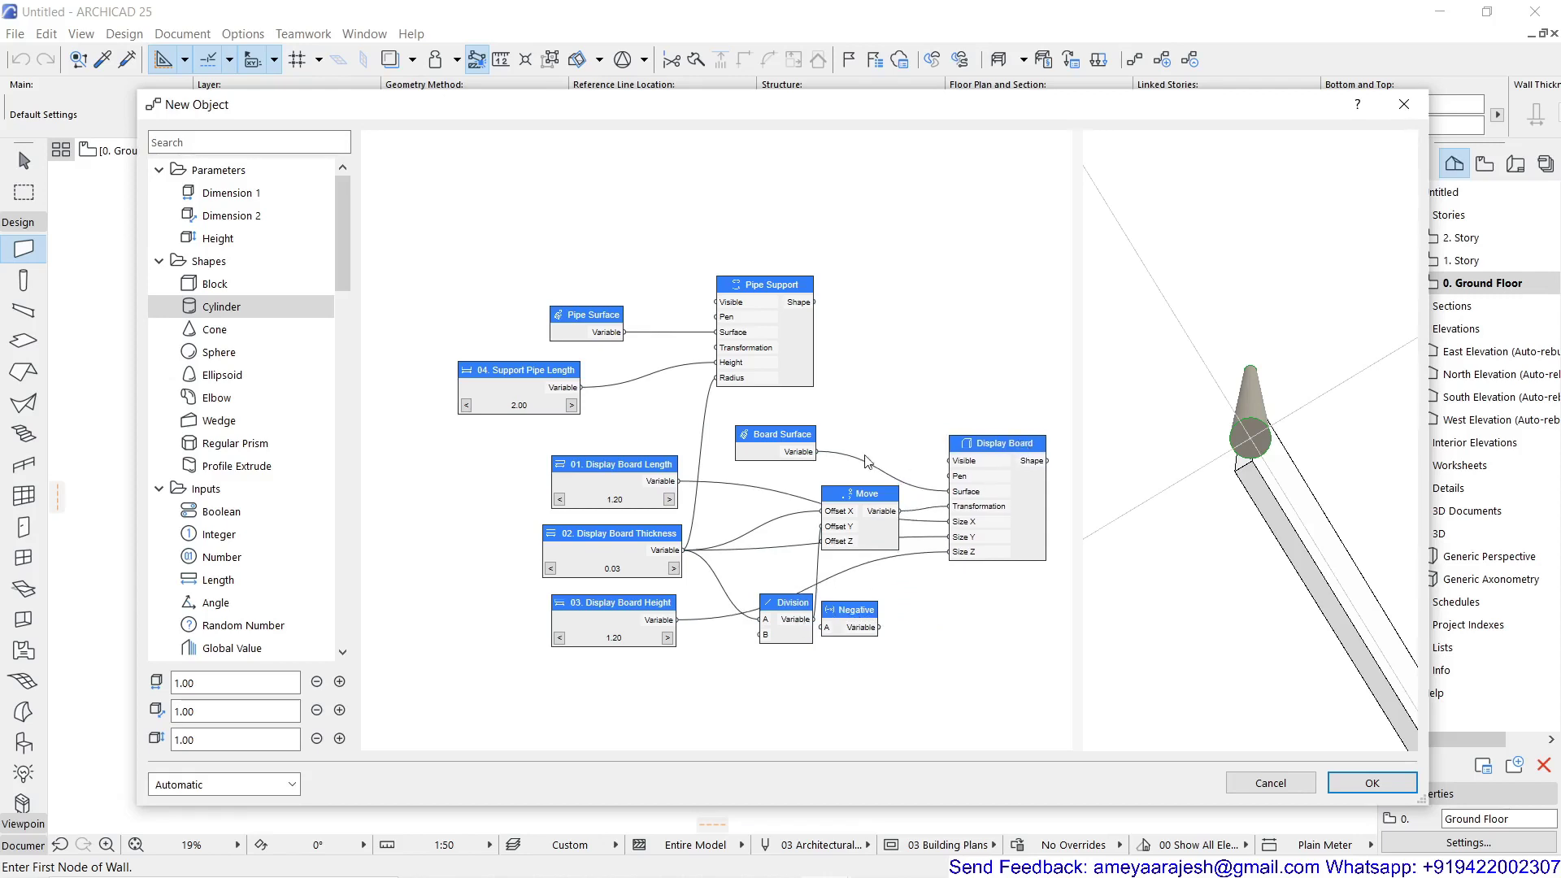
Spread out the Display Board, Move and Negative nodes, and route Division's output through Negative into Move's Offset Y
scroll(801, 475, up, 2)
scroll(541, 404, up, 3)
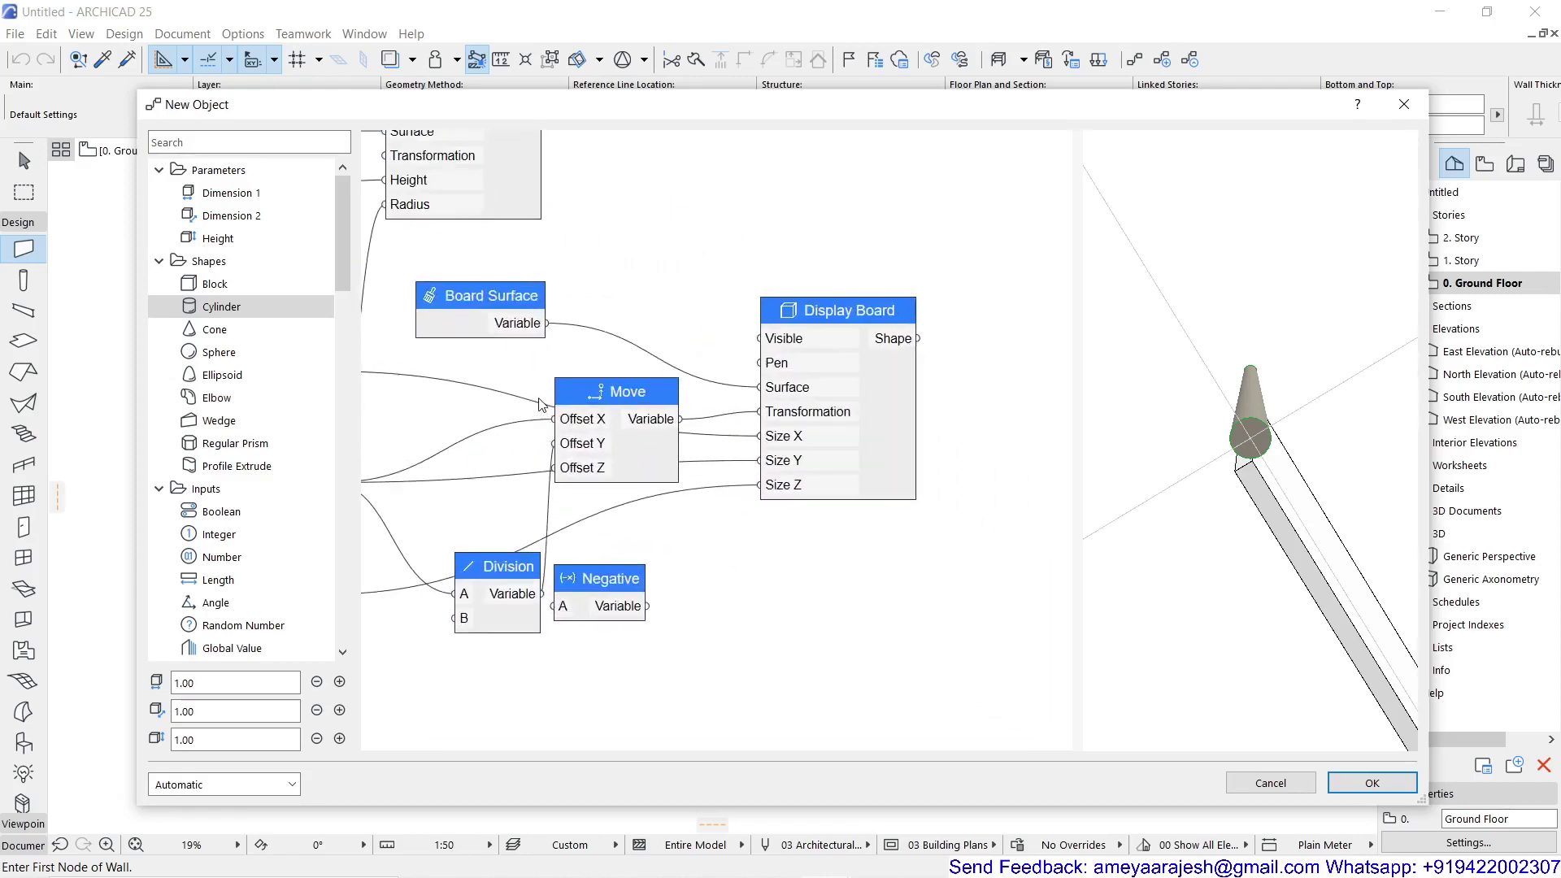
drag(855, 325, 968, 317)
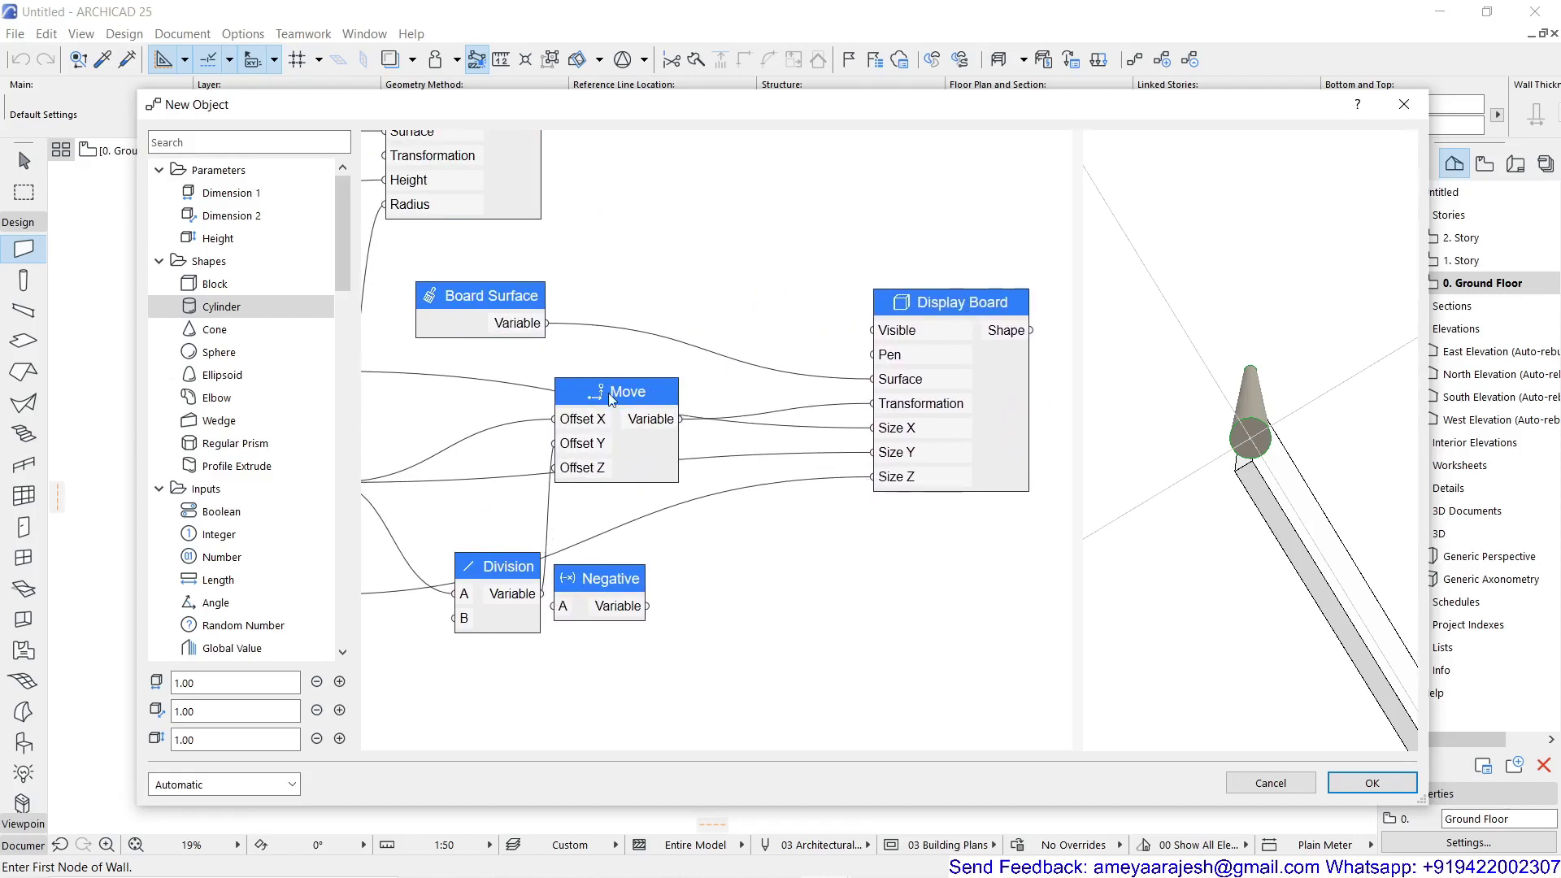
drag(611, 398, 678, 394)
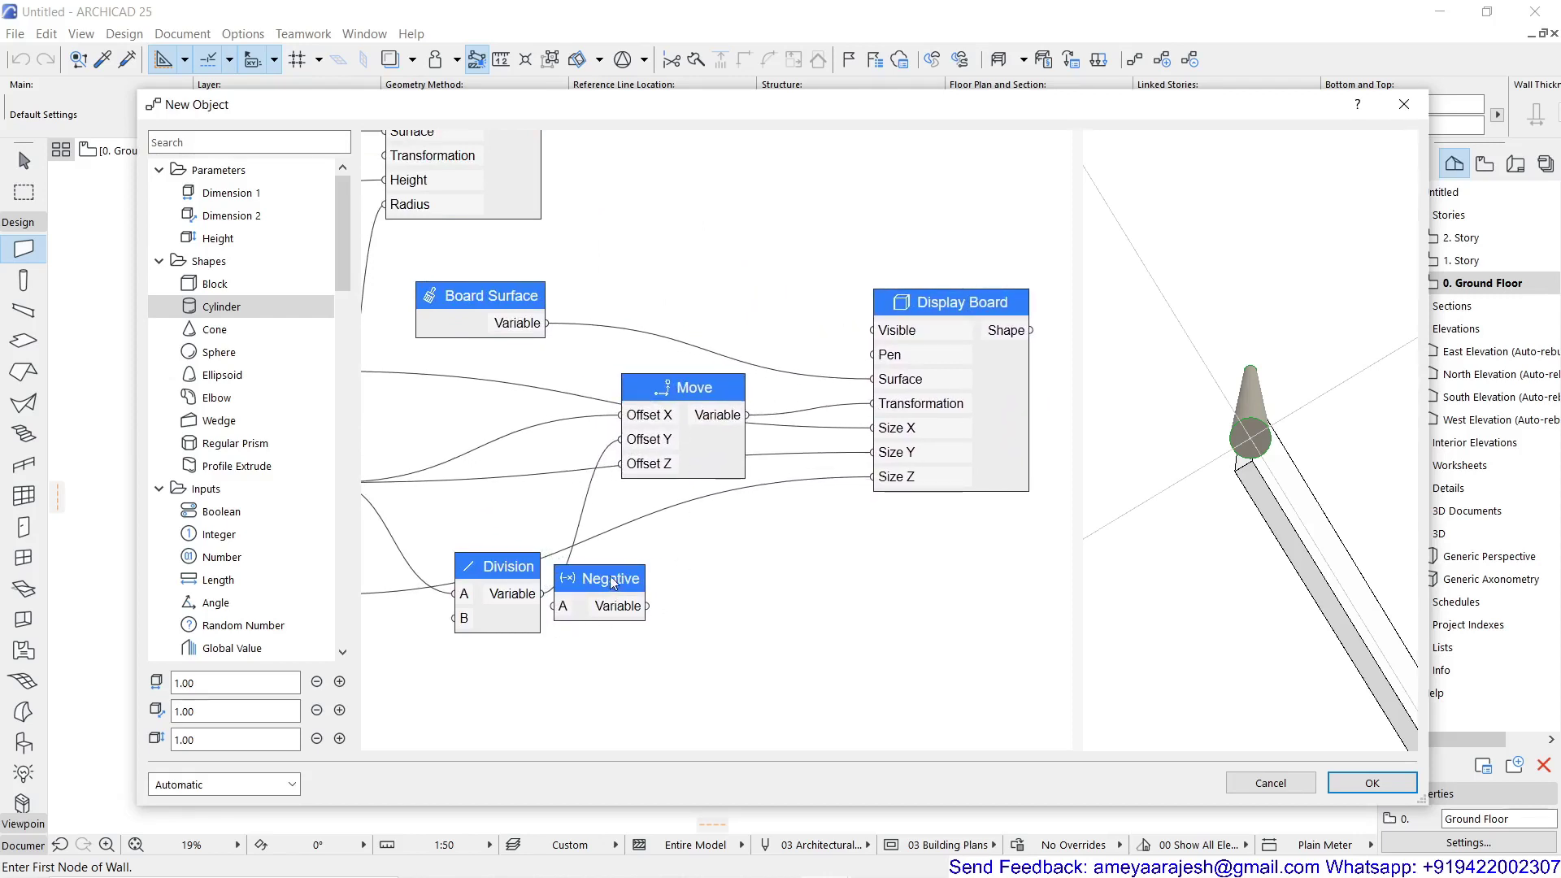
drag(612, 582, 648, 586)
drag(542, 595, 618, 441)
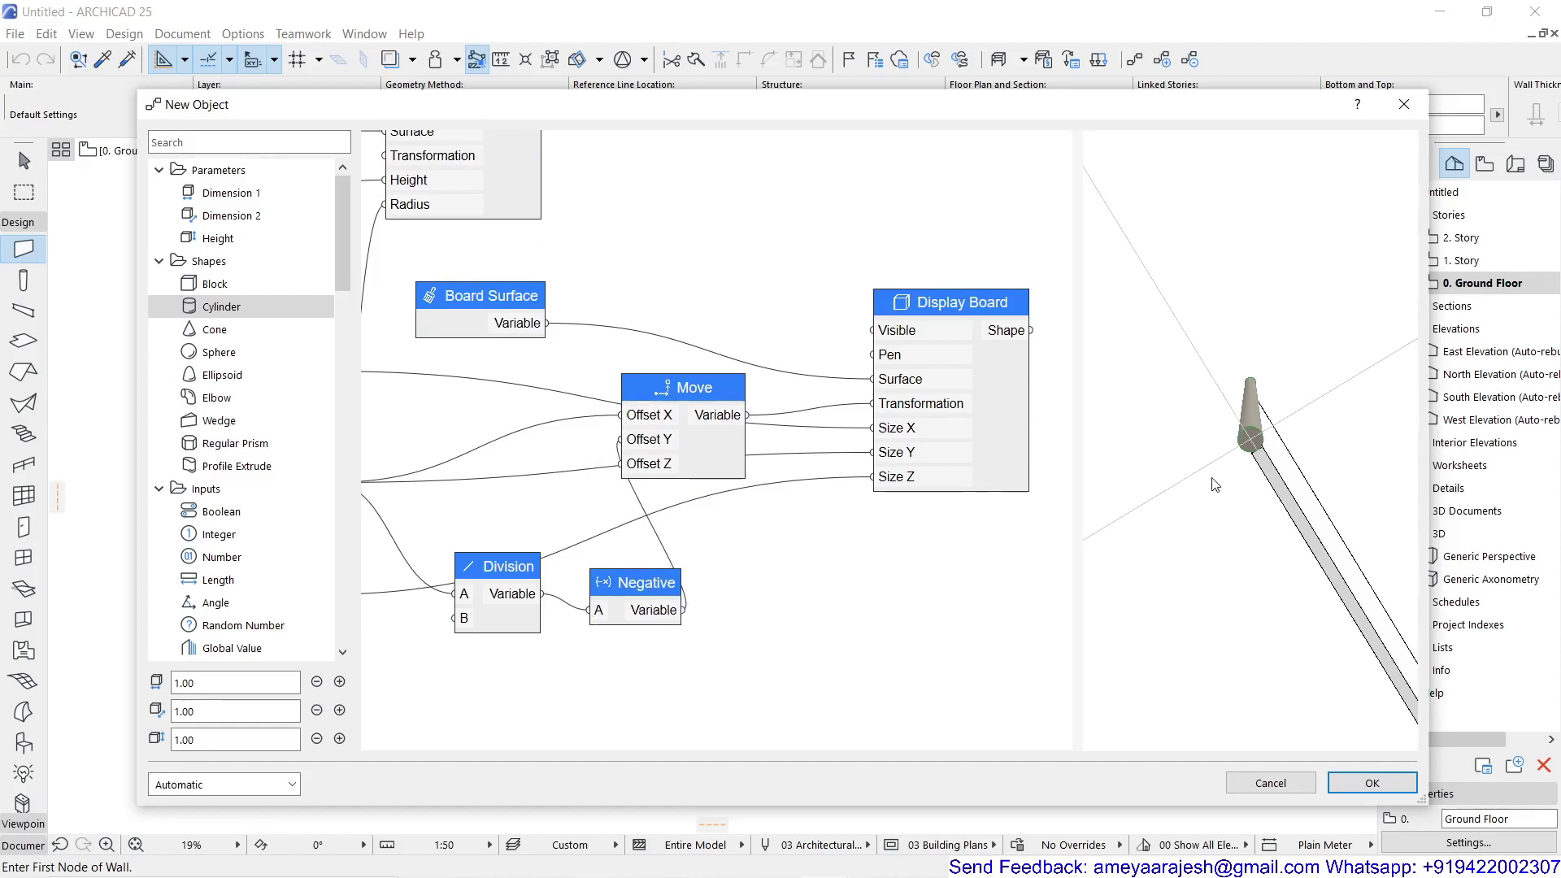
drag(1214, 483, 1193, 607)
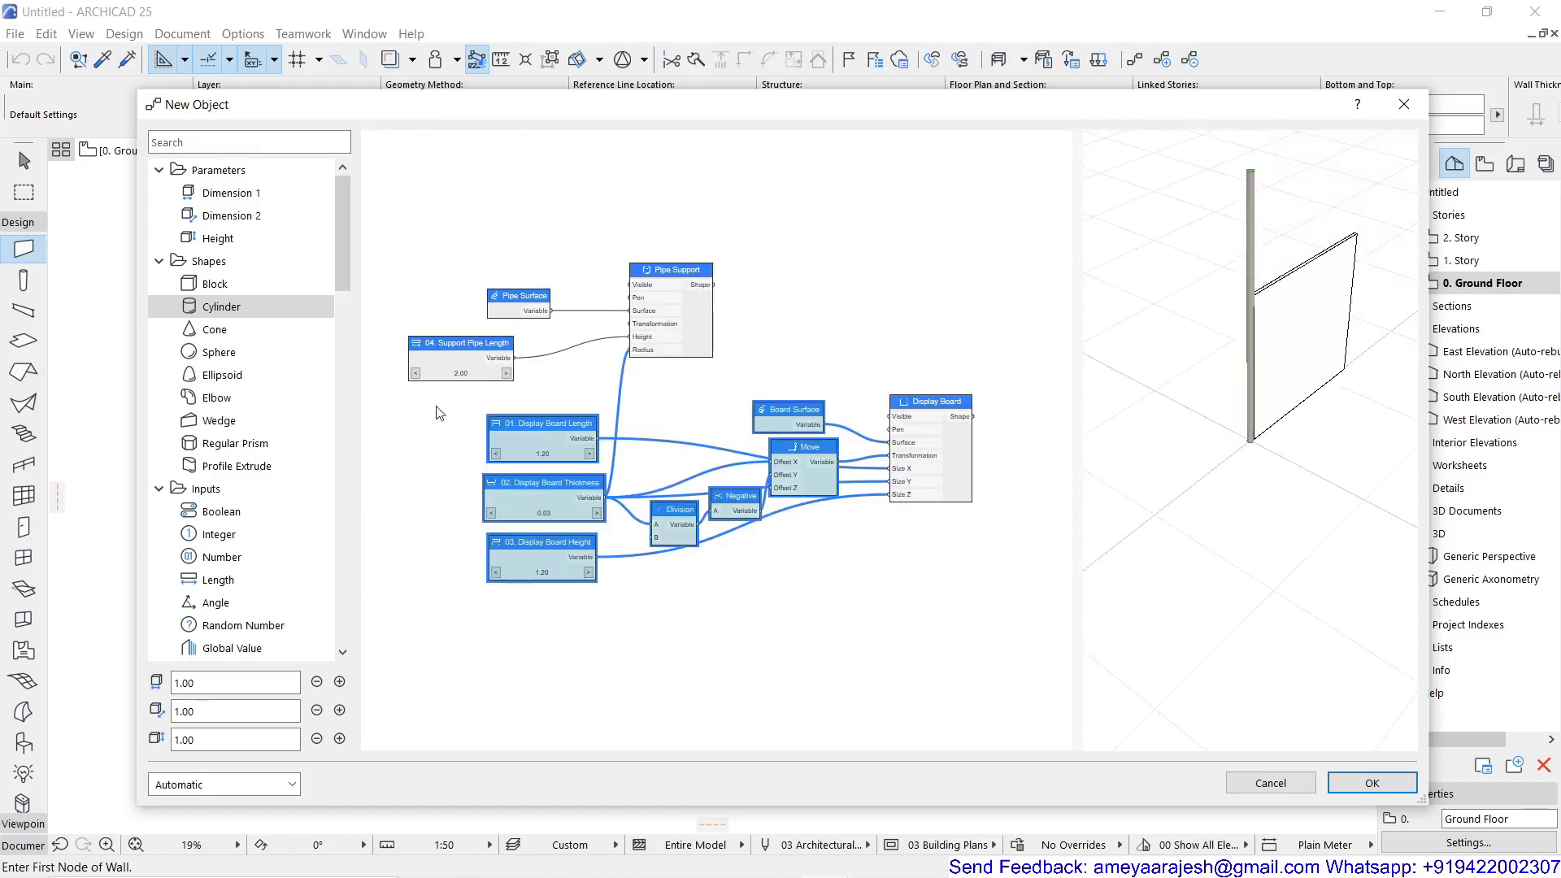
Group all the display board nodes and name the group "Display Board Group"
drag(465, 392, 997, 616)
key(ctrl+g)
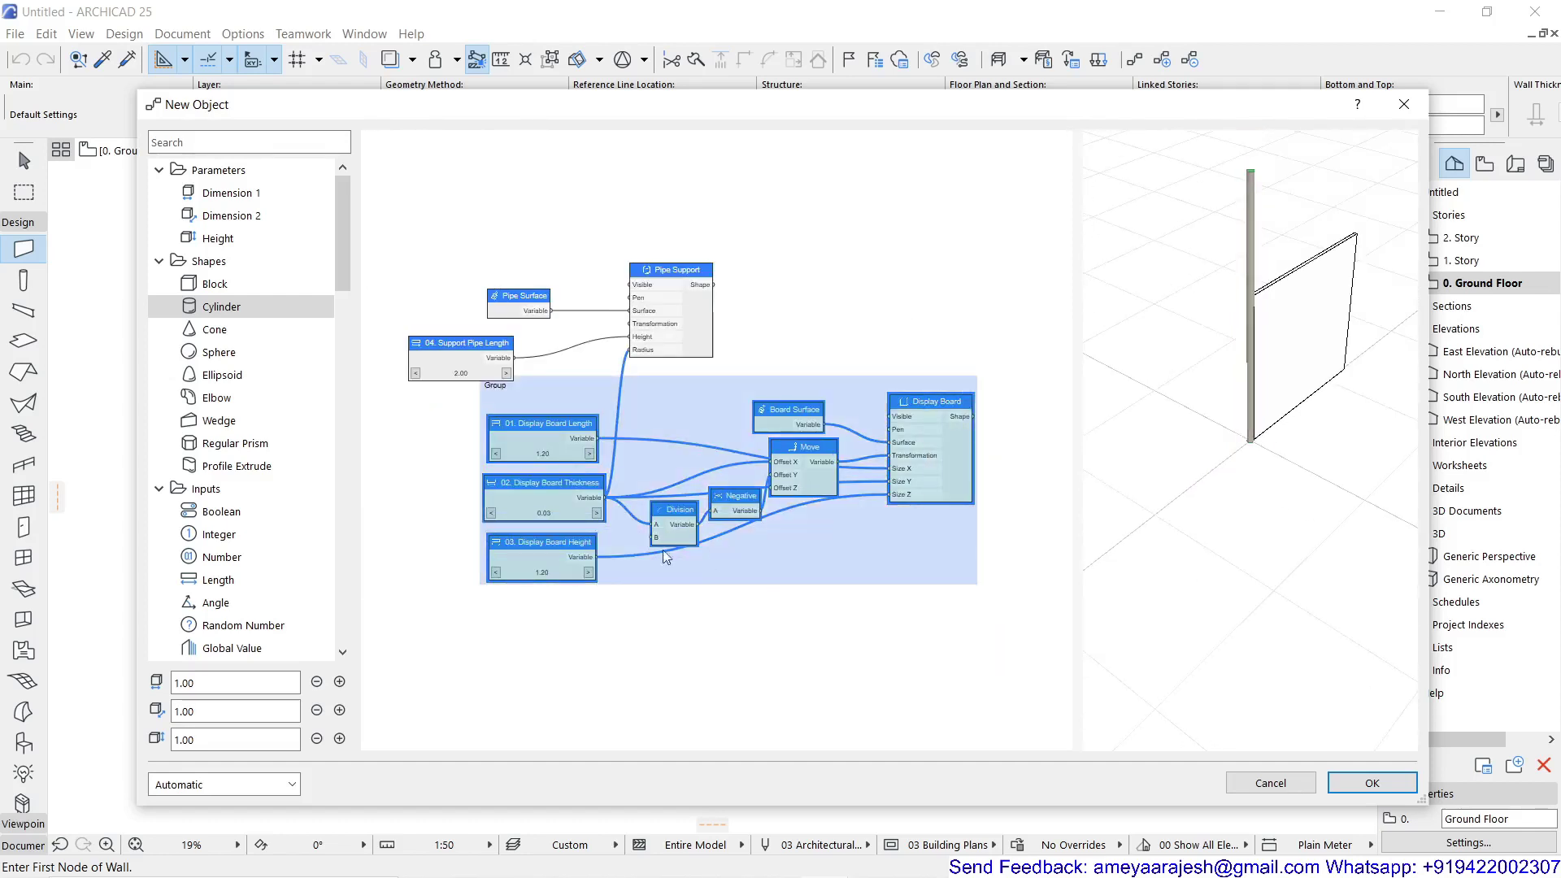
double_click(503, 390)
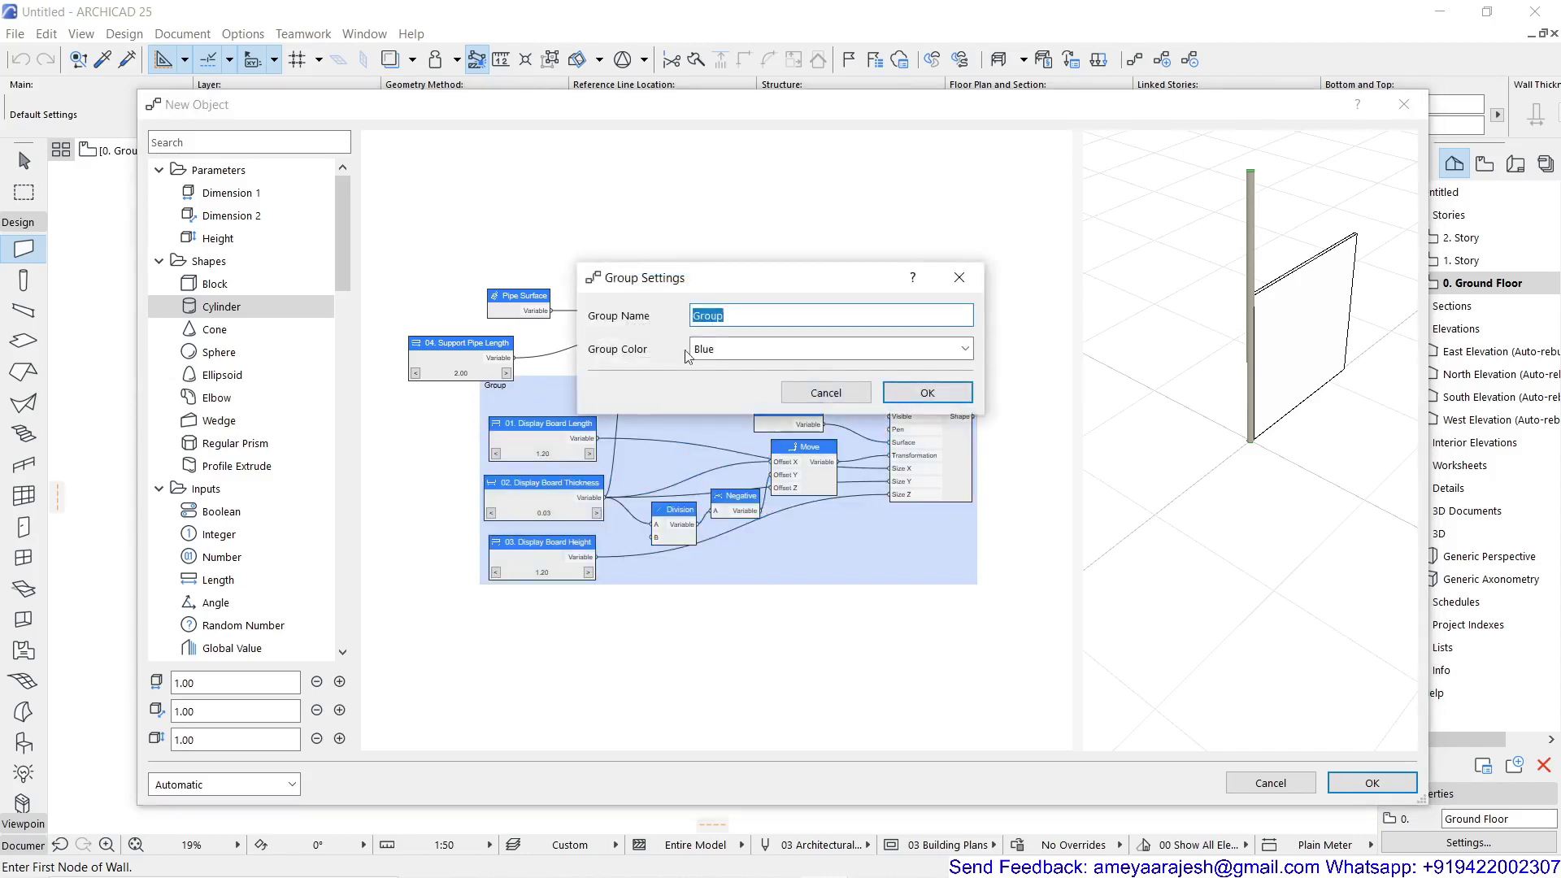
click(695, 318)
text(Display Board)
click(926, 393)
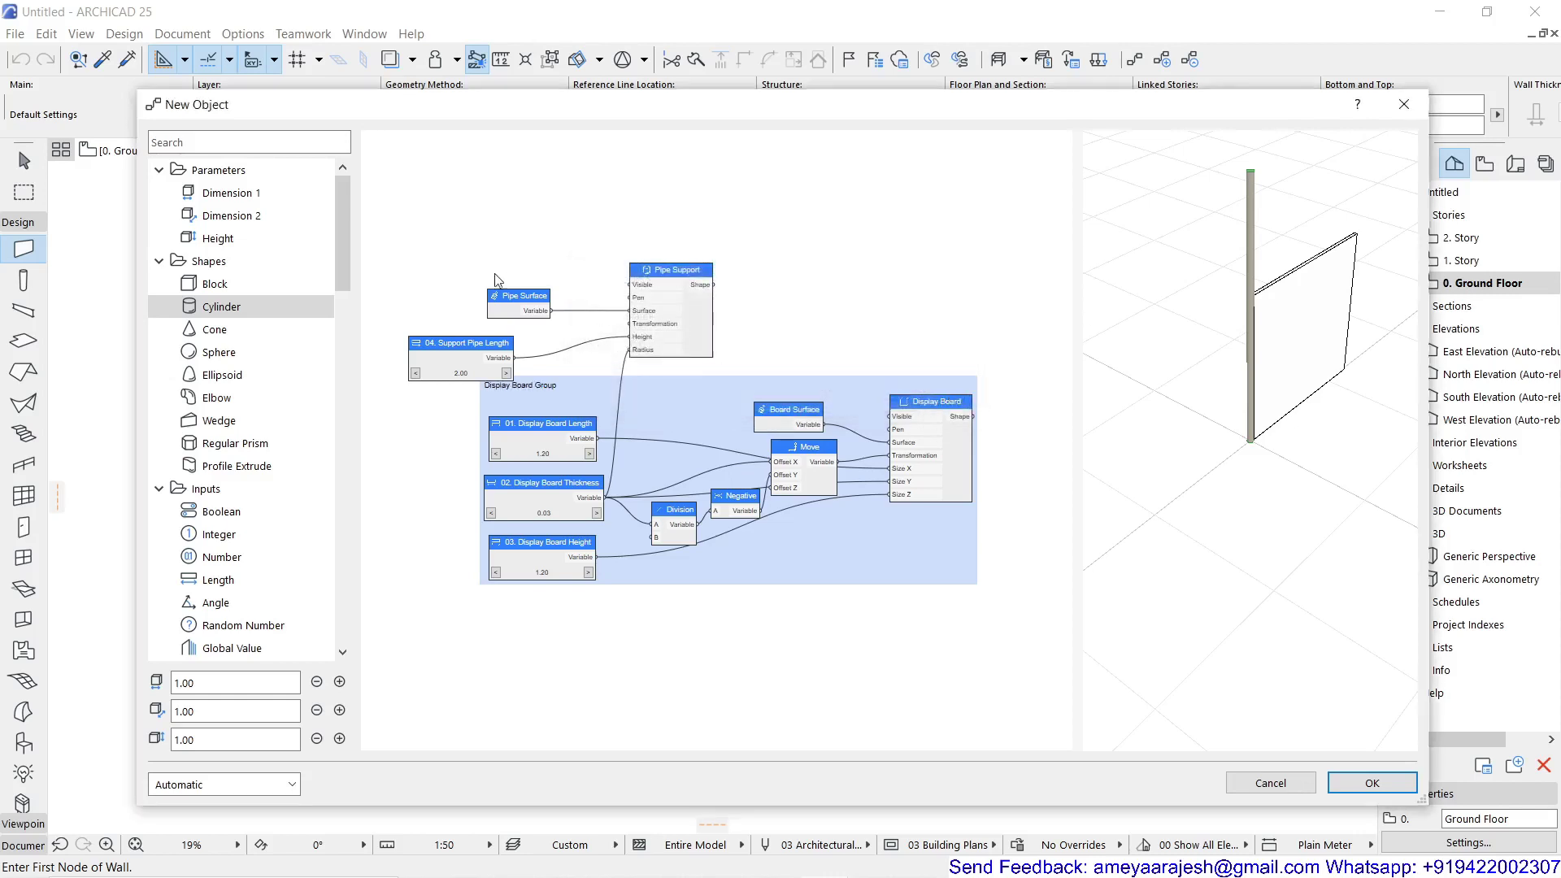
Move the Pipe Support, Pipe Surface and Support Pipe Length nodes clear above the Display Board Group
drag(692, 281, 720, 237)
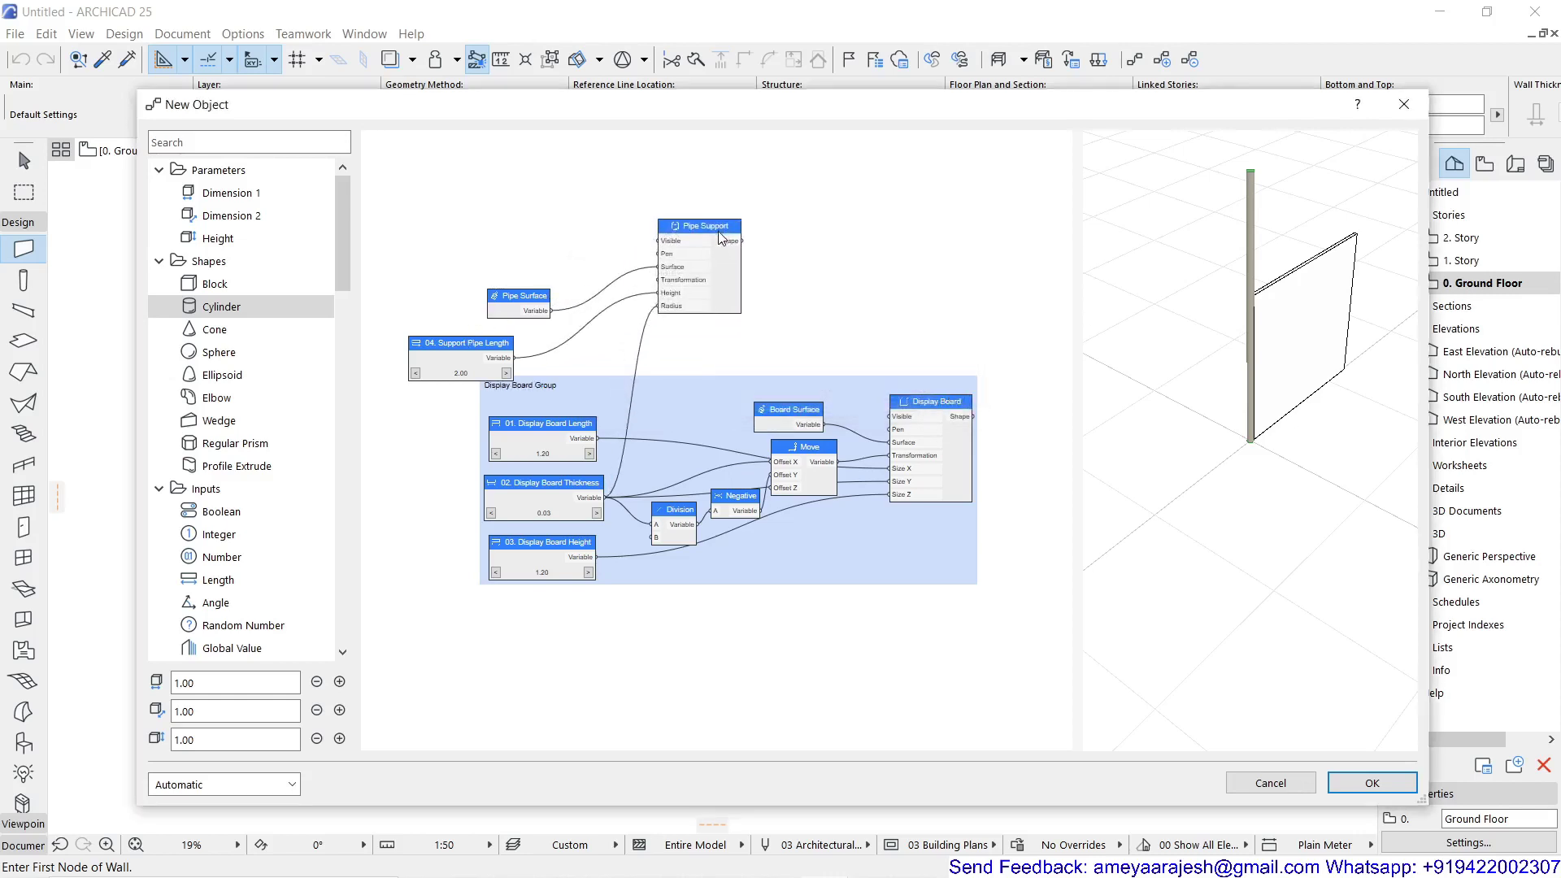
drag(514, 308, 531, 249)
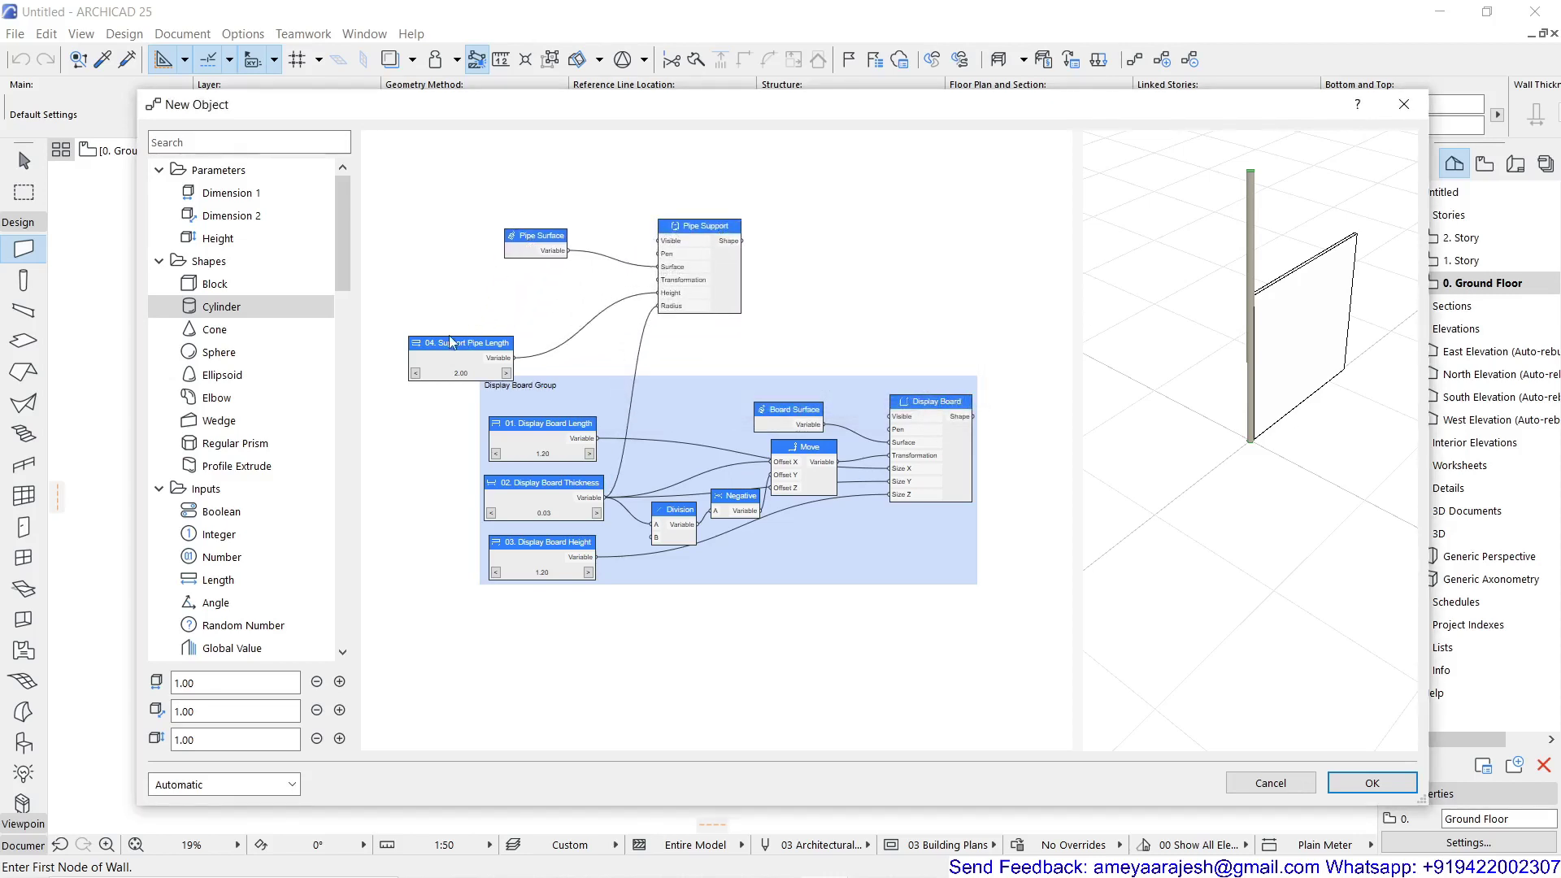
drag(456, 342, 513, 242)
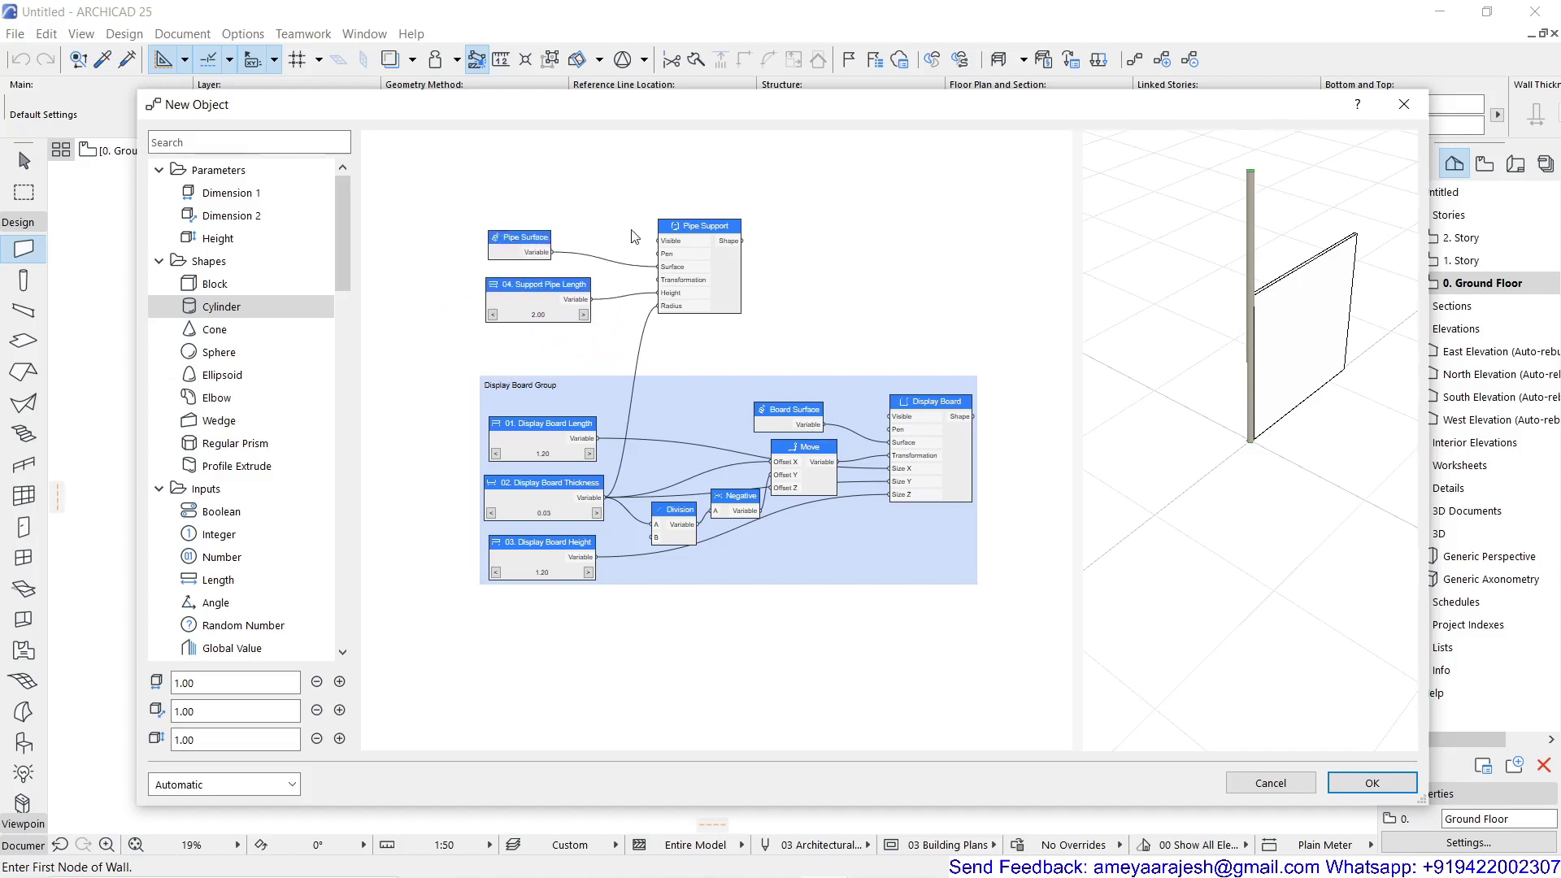
Turn on the pen override in the Pipe Support node's settings
double_click(707, 229)
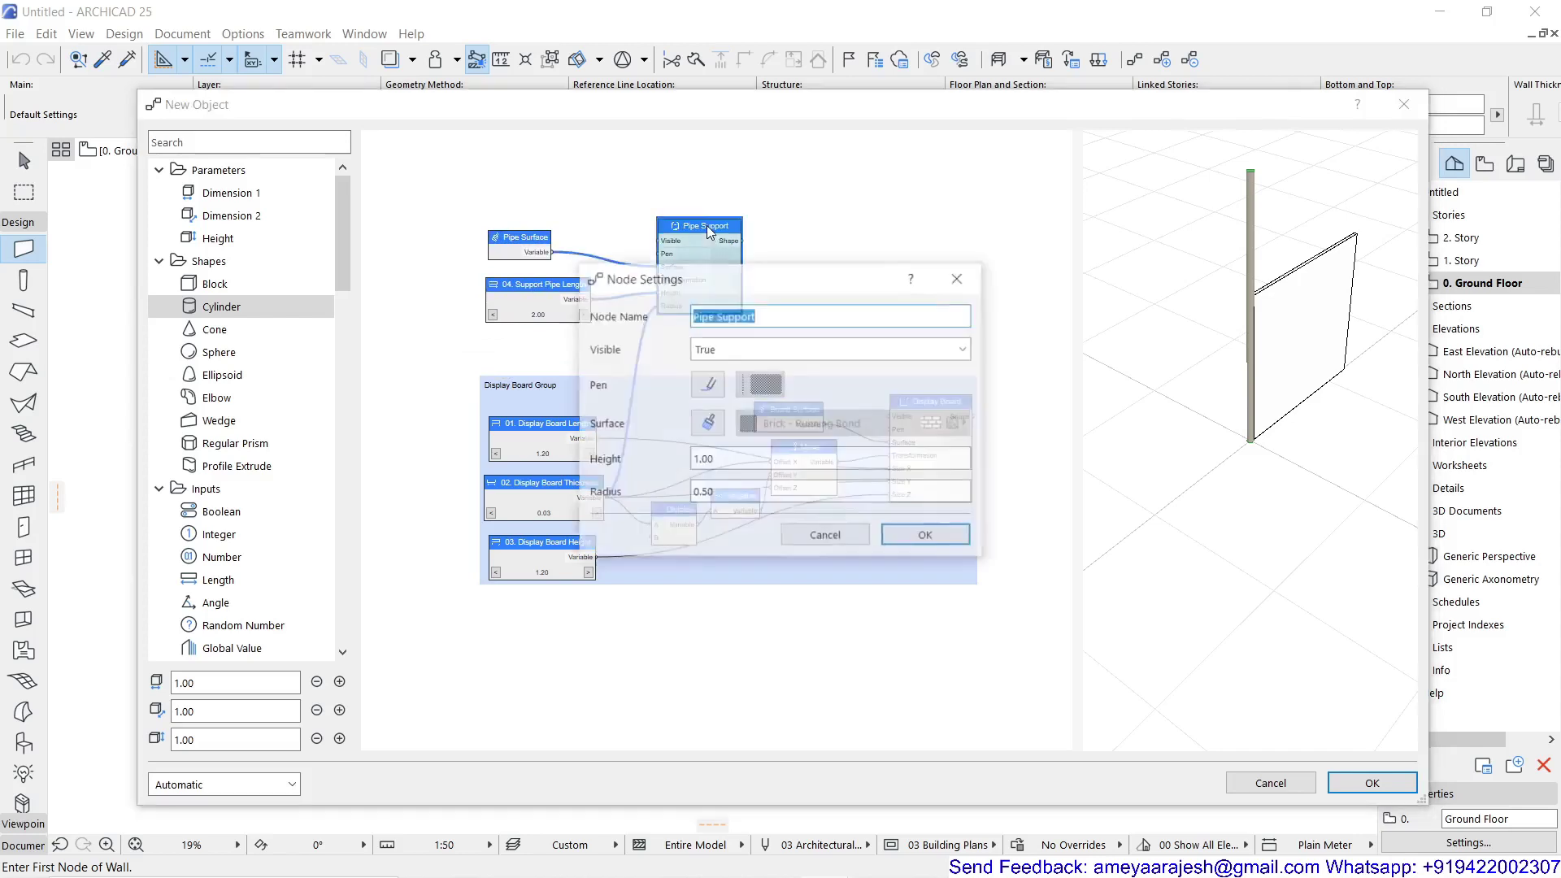
click(704, 384)
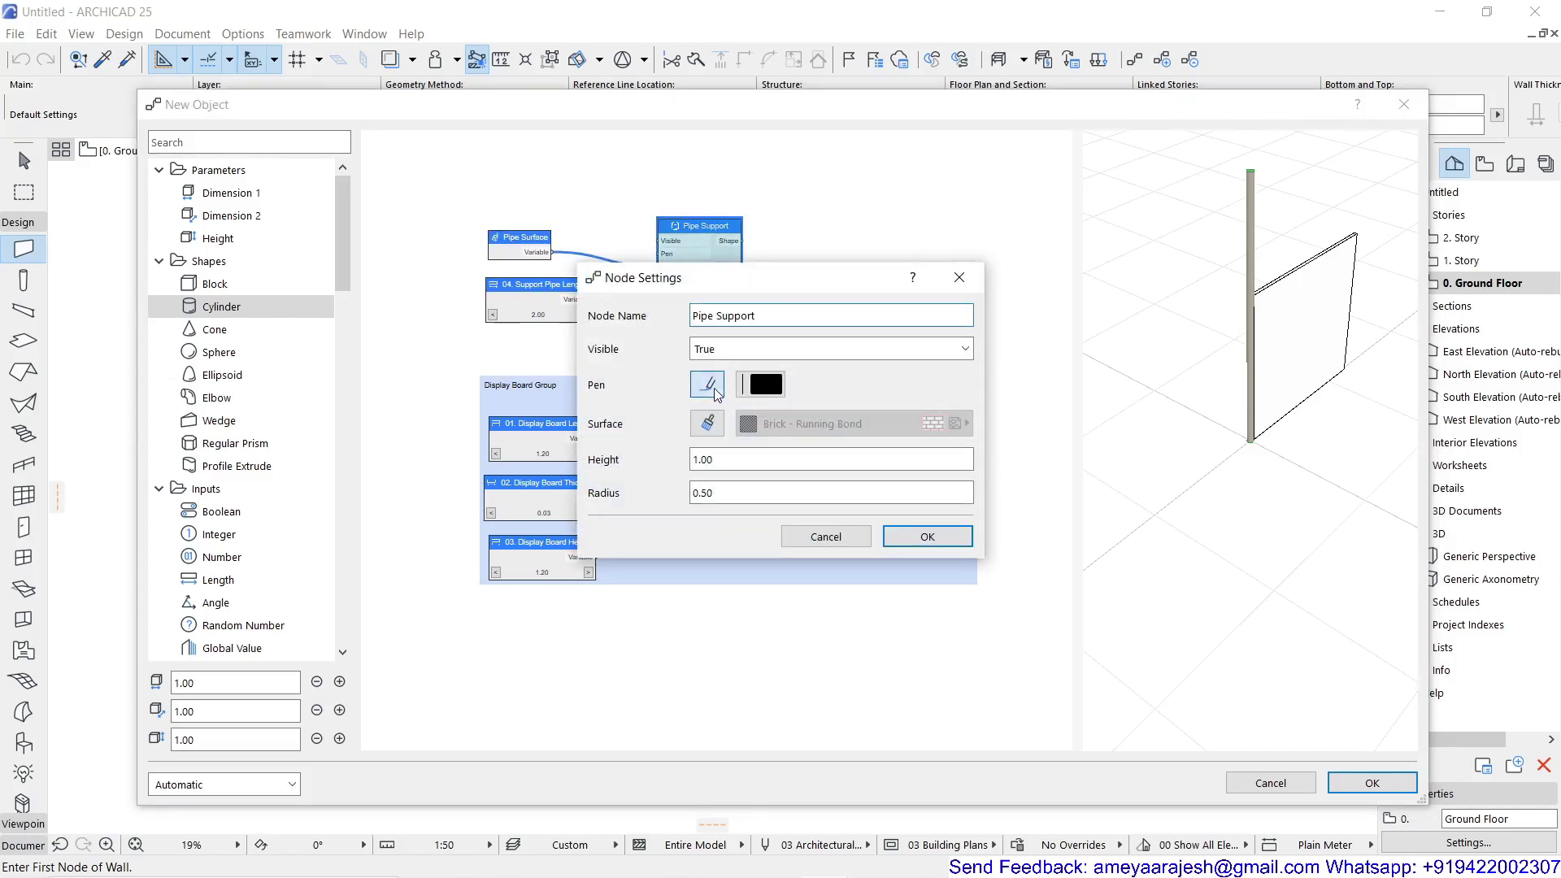
click(920, 542)
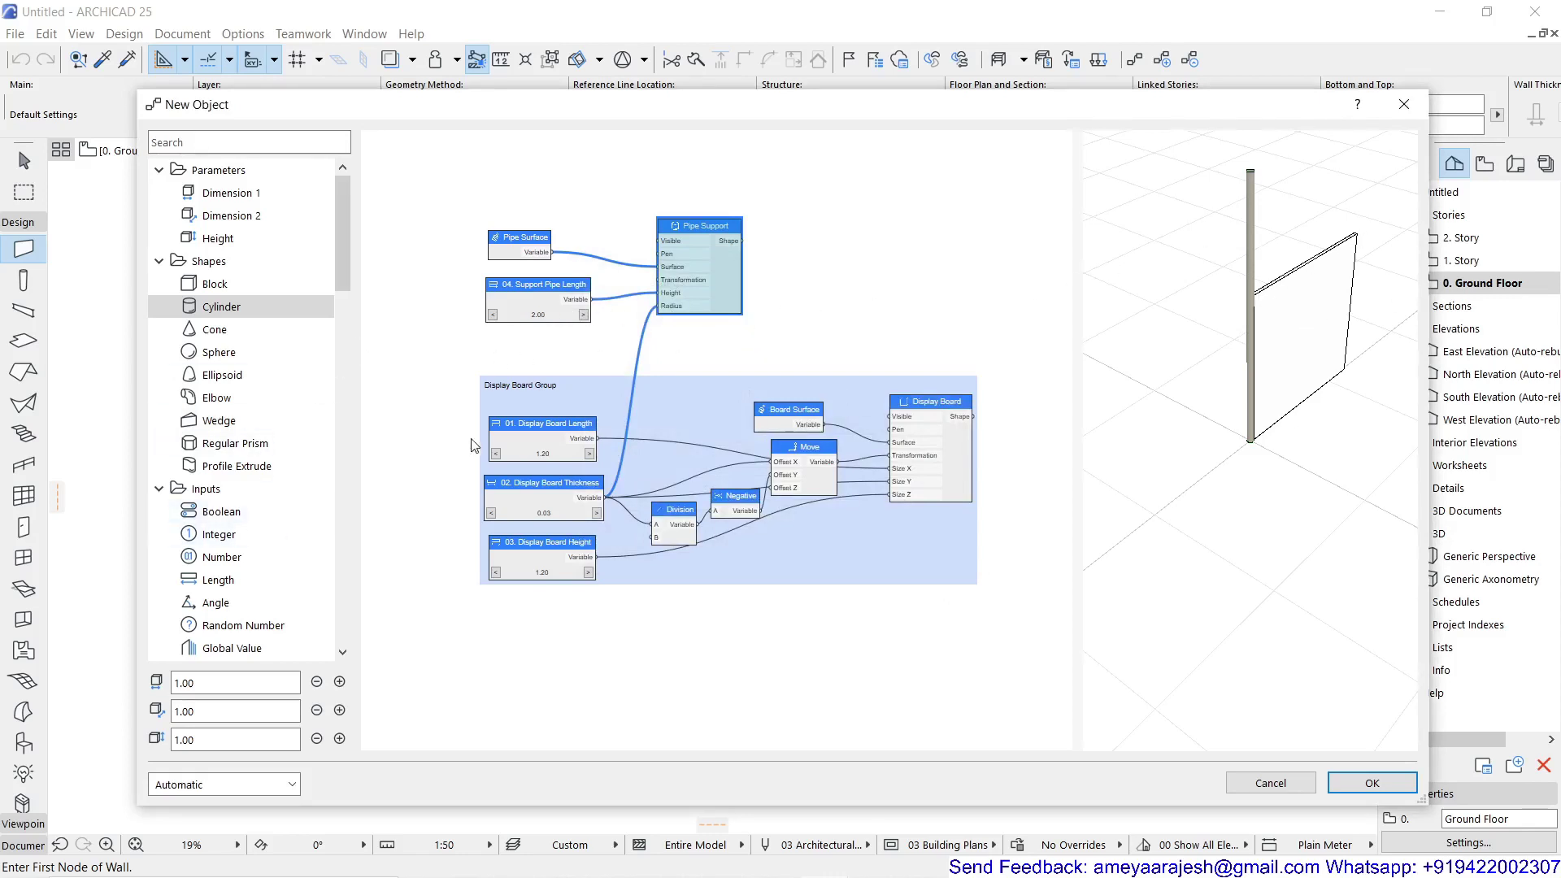
Add a Move Shape node beside Pipe Support and connect Pipe Support's Shape output to its Shape input
drag(338, 257, 343, 382)
scroll(272, 471, down, 5)
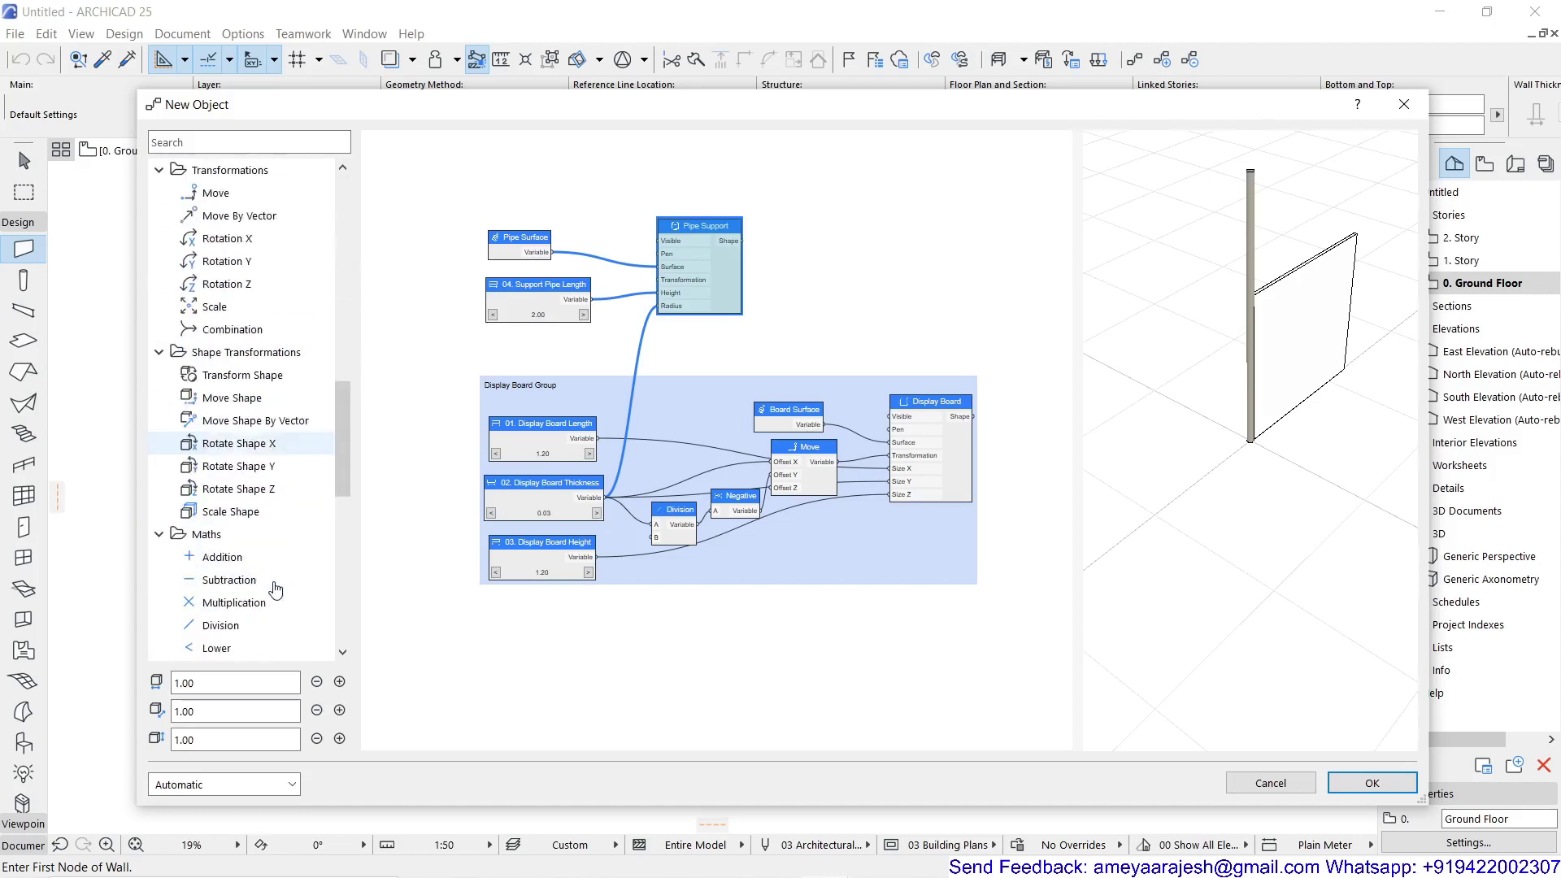
double_click(248, 406)
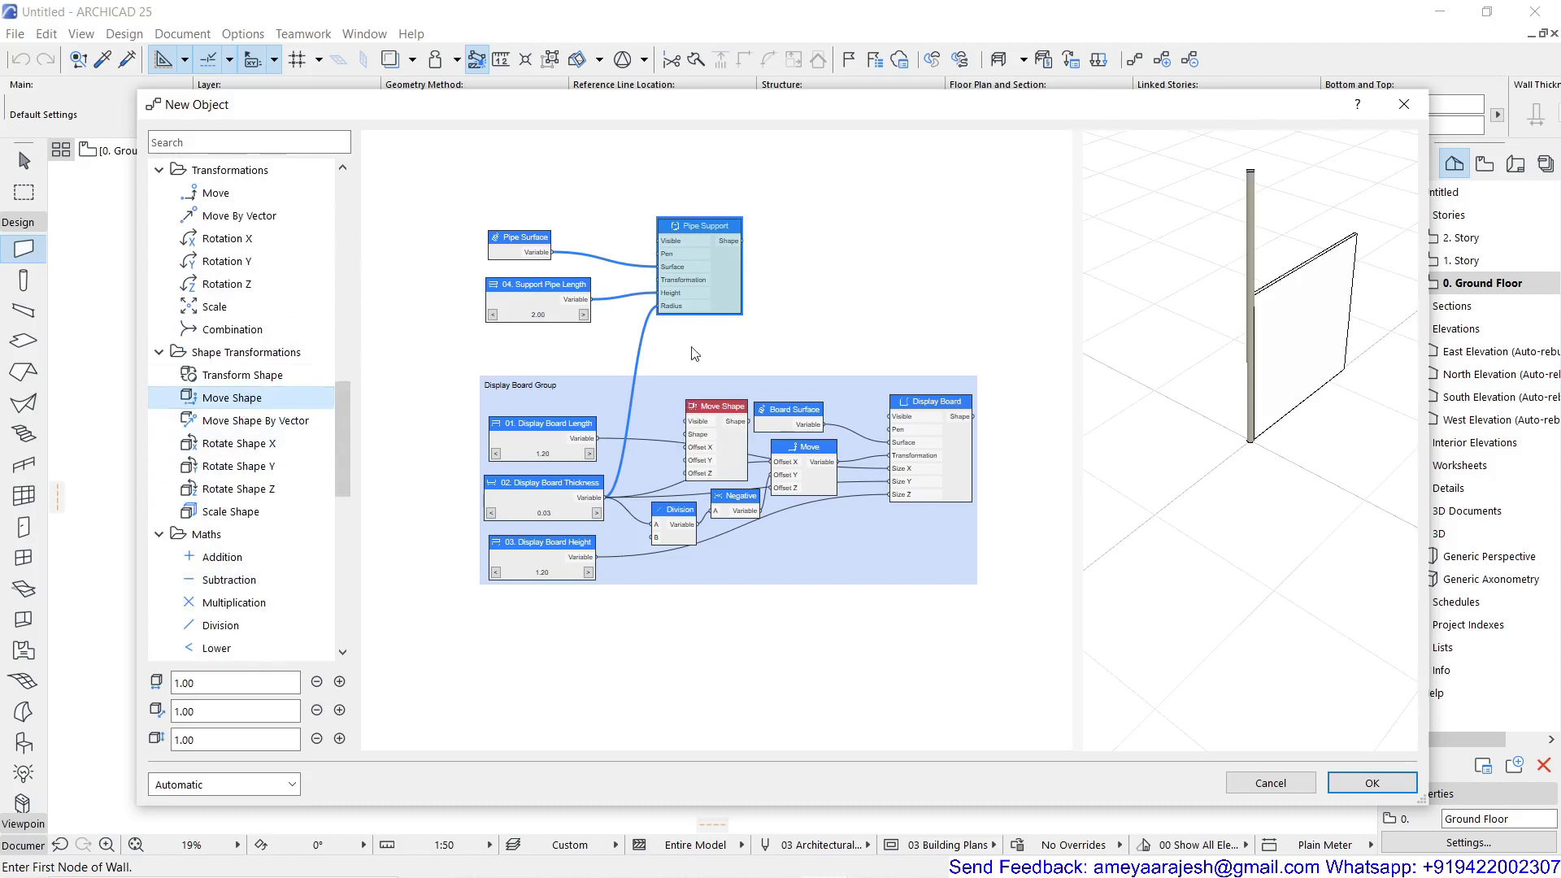
drag(716, 413, 823, 273)
scroll(735, 237, up, 2)
scroll(776, 359, down, 1)
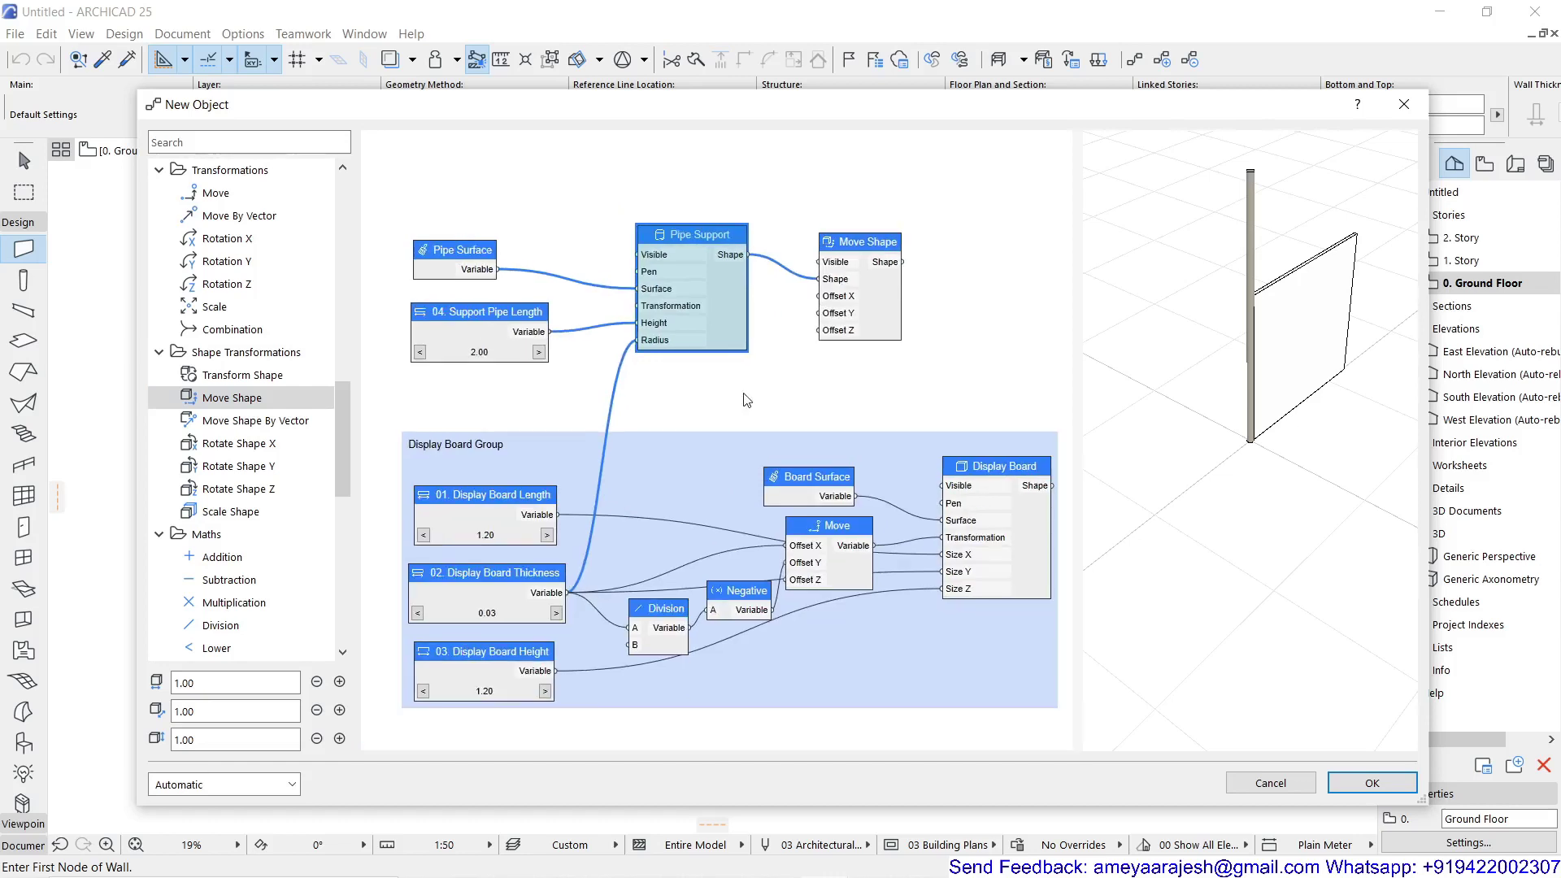
middle_drag(695, 424, 701, 405)
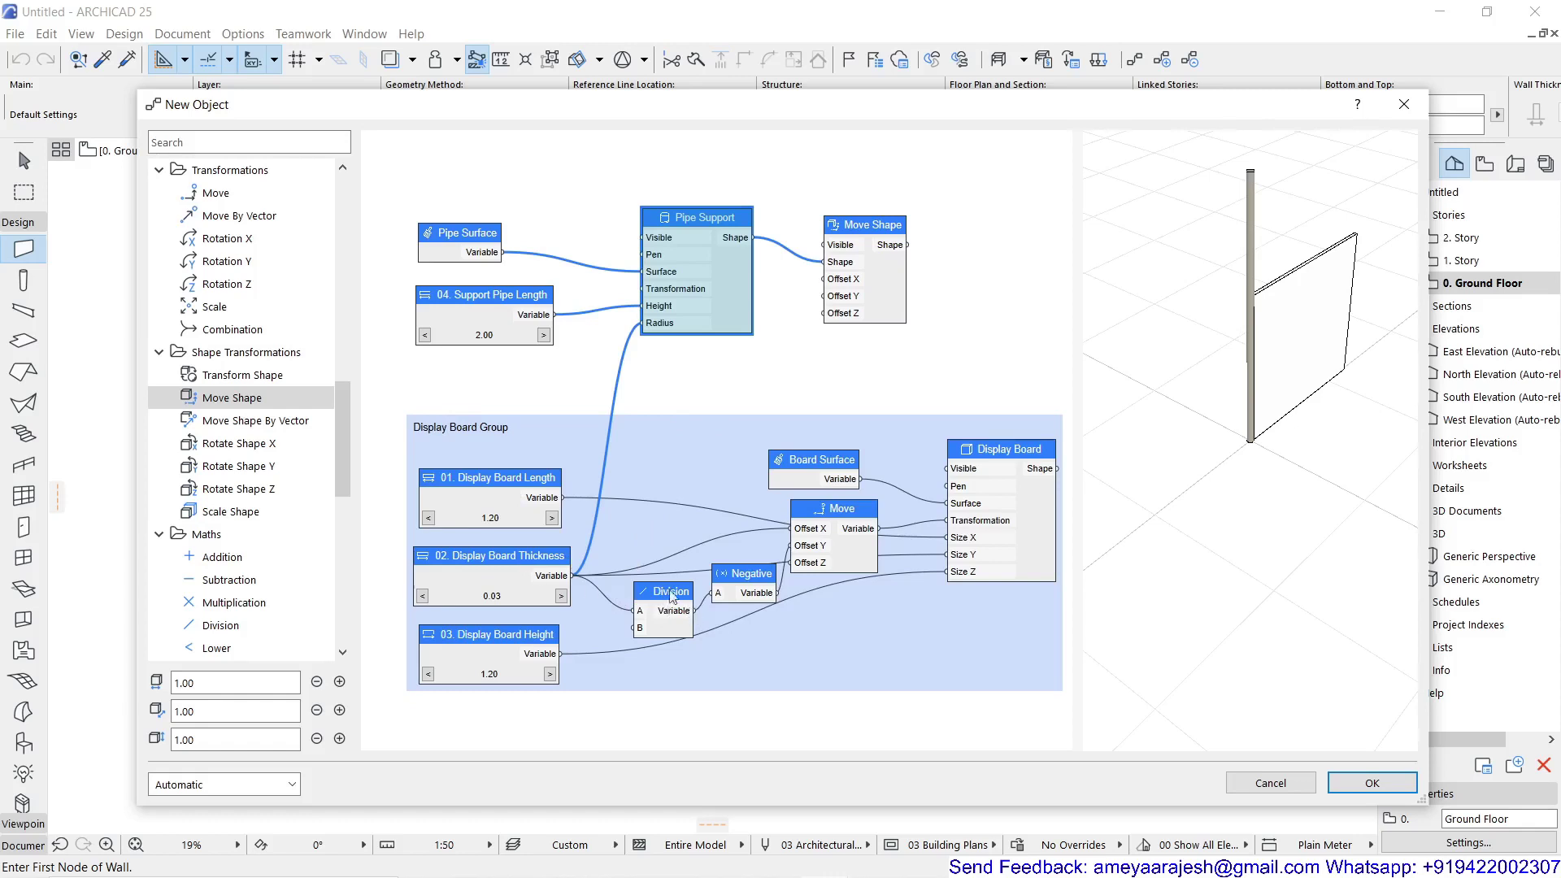
Add an Addition node that sums Display Board Length and Display Board Thickness, and feed its output into Move Shape's Offset X
double_click(713, 385)
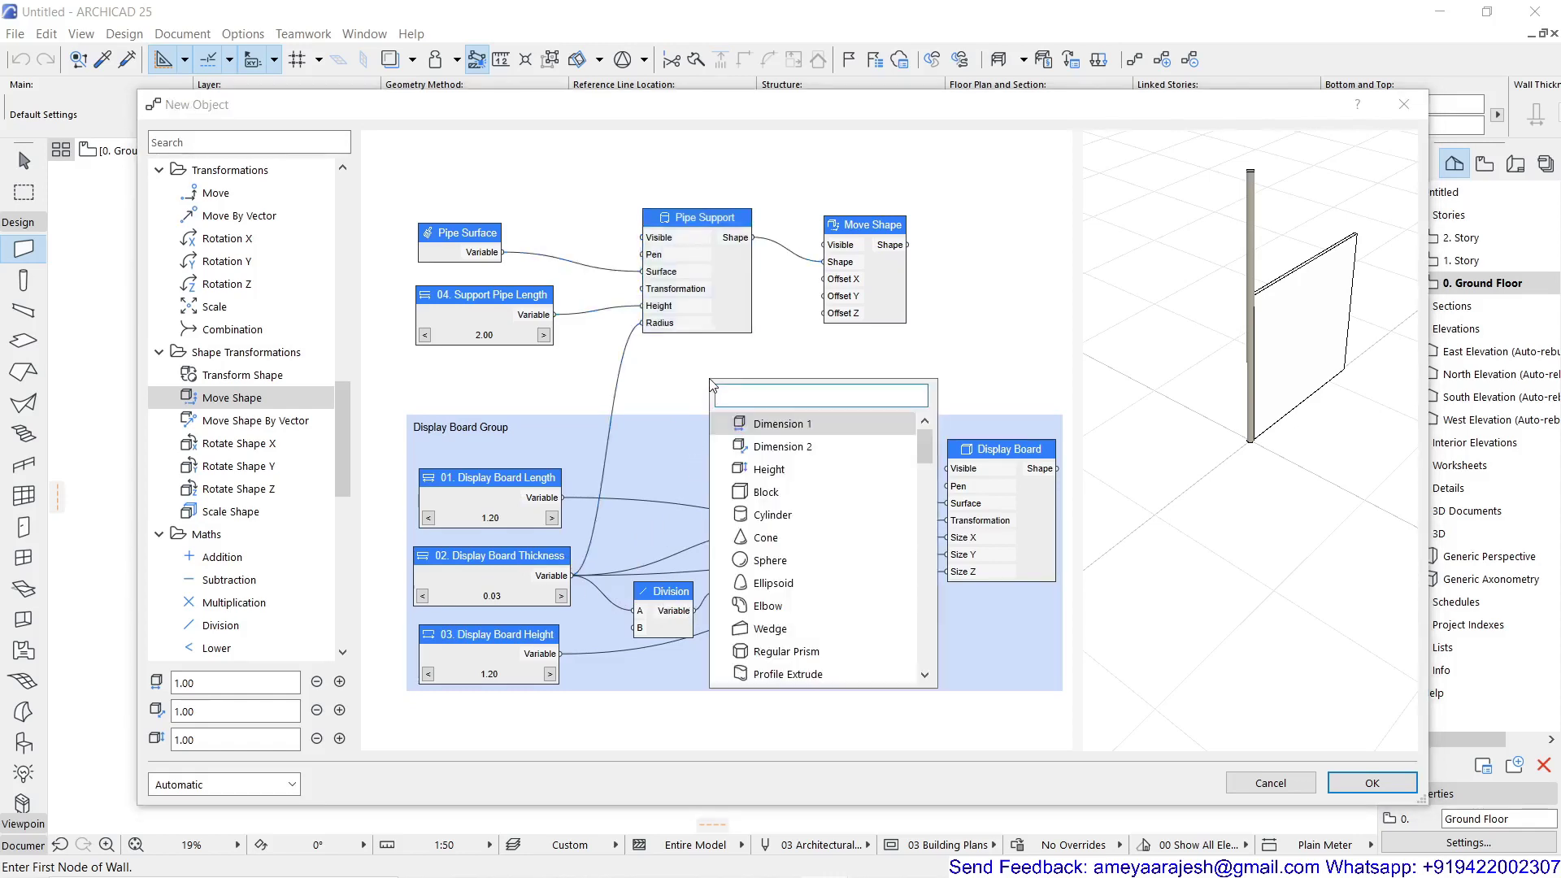
text(add)
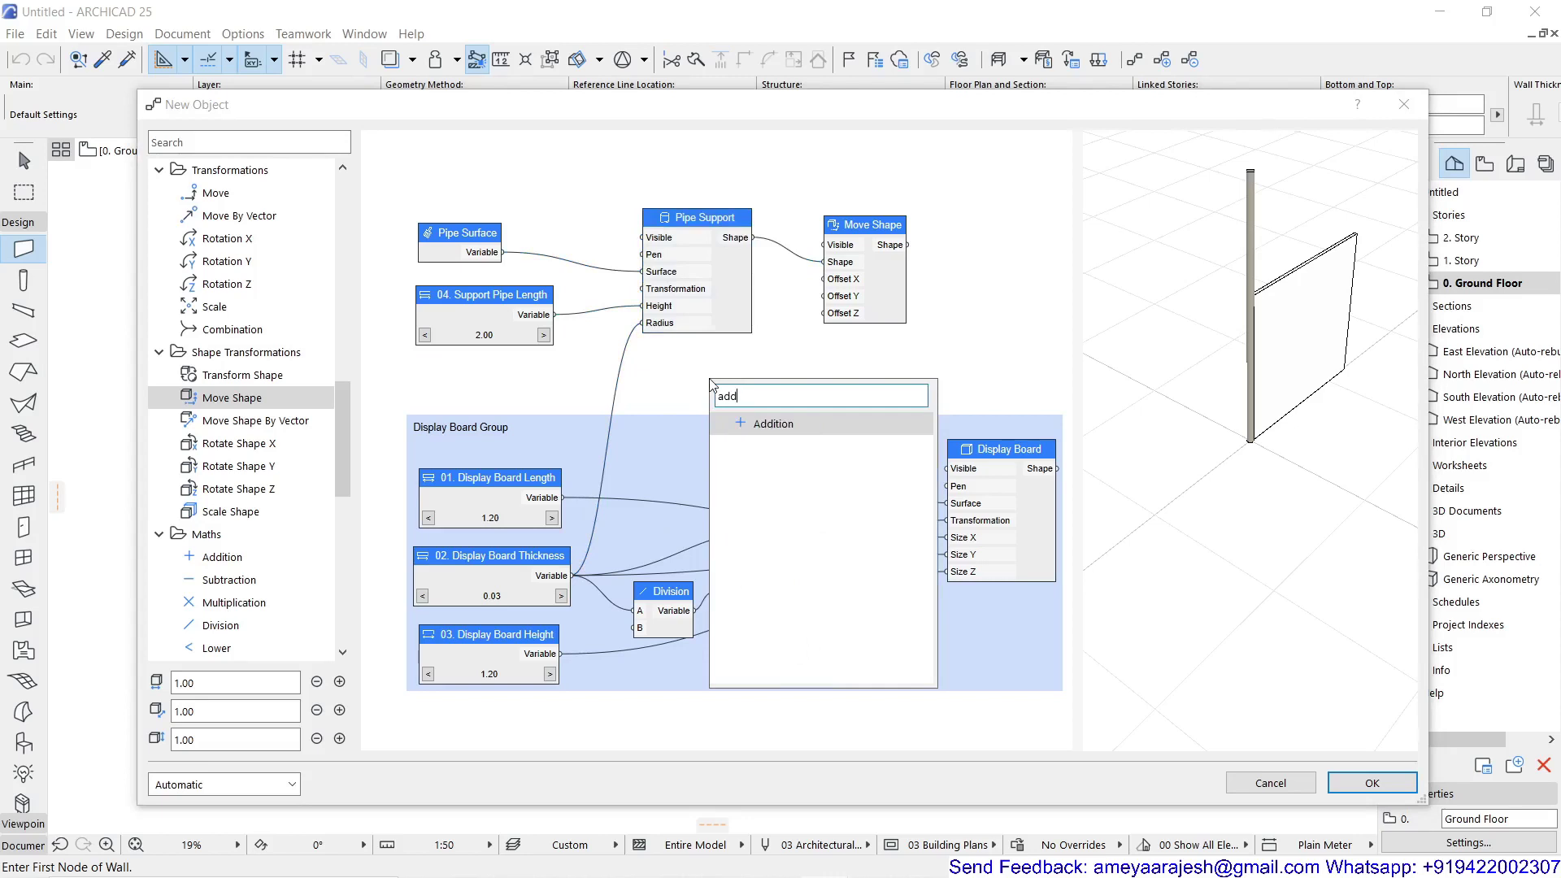
click(764, 424)
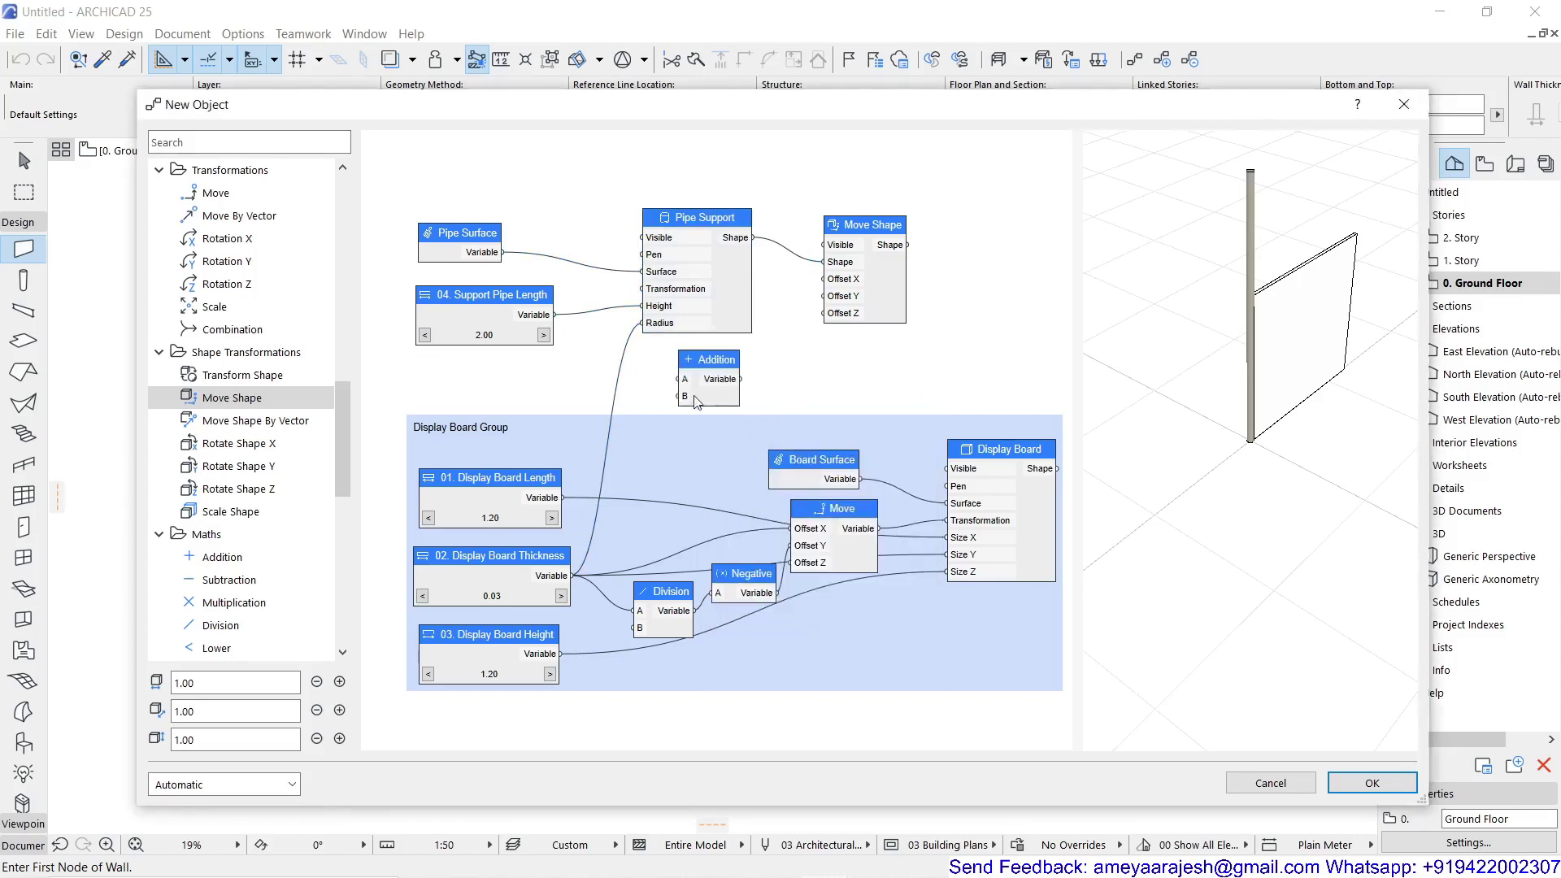
drag(643, 406, 675, 385)
drag(573, 576, 816, 287)
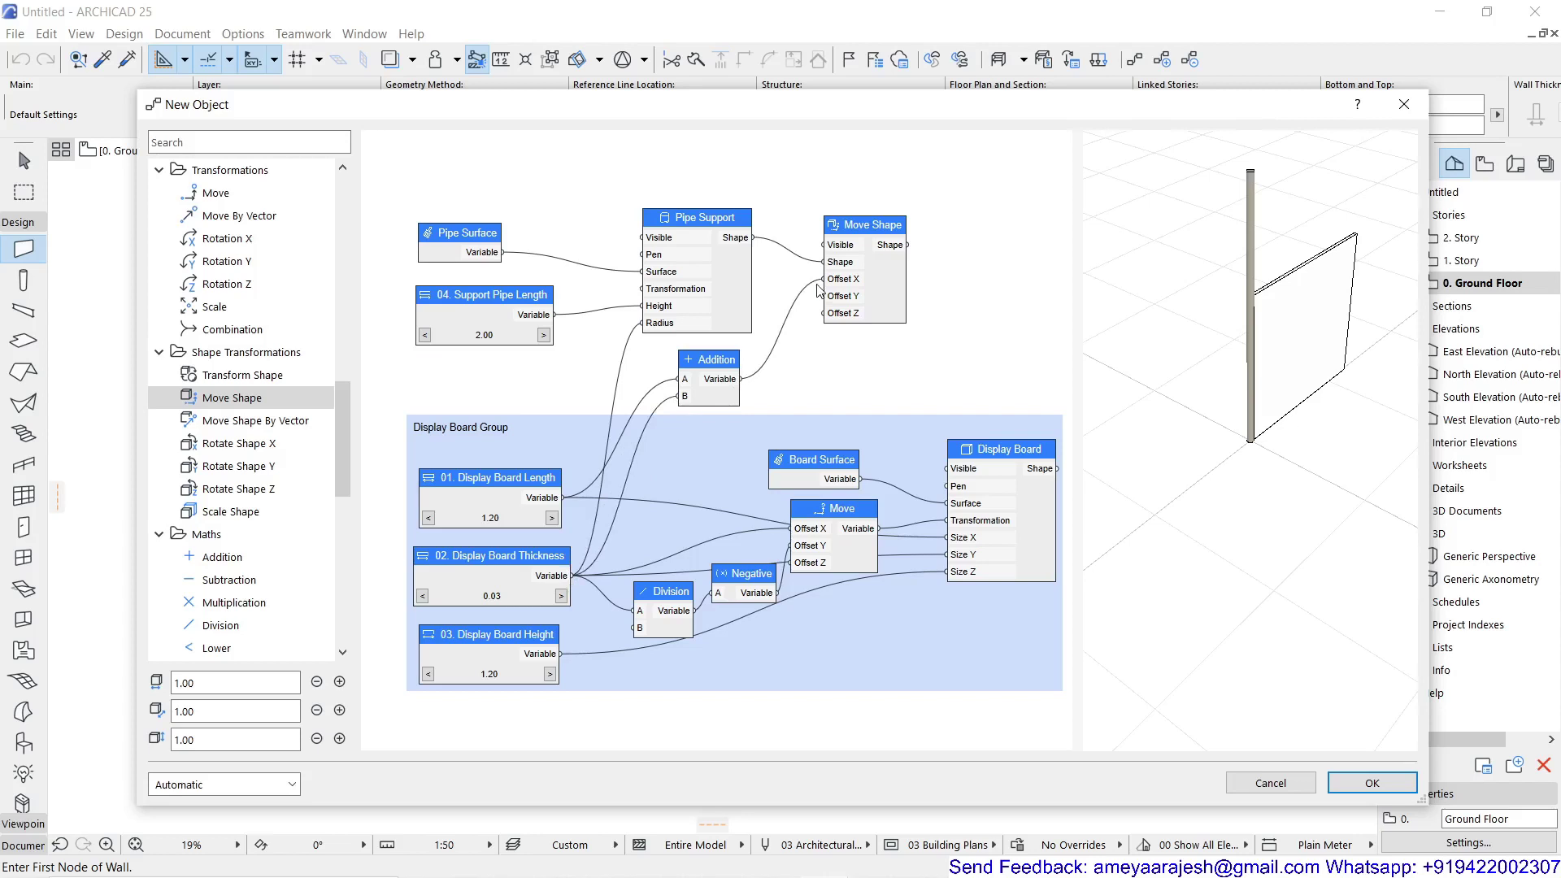
Inspect where the pipe meets the board in the preview and add a Multiplication node beside the Addition node
scroll(1331, 374, up, 2)
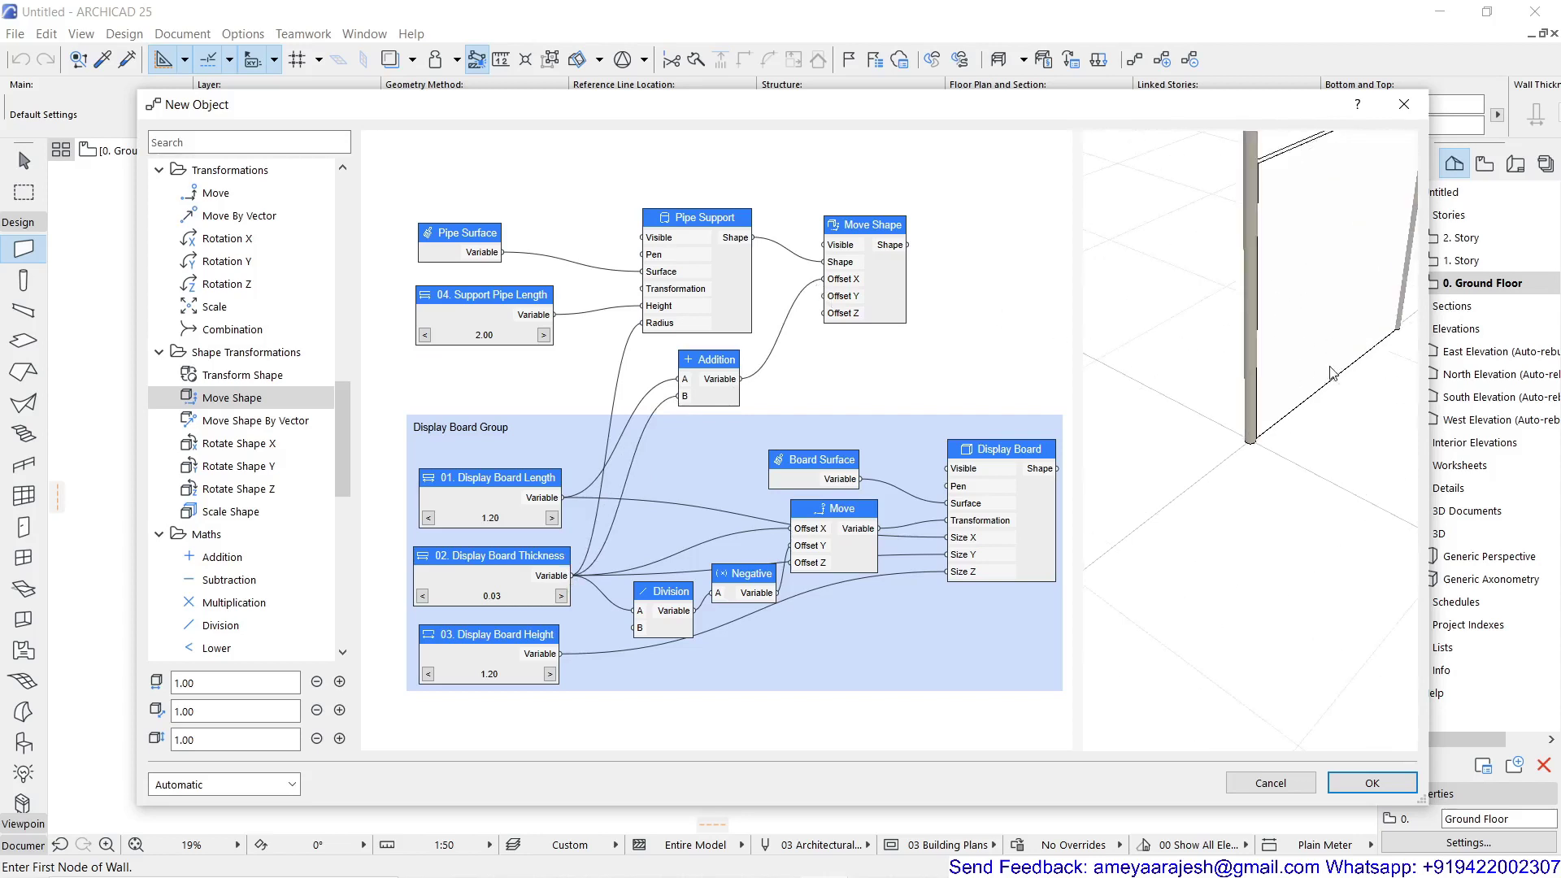
scroll(1331, 374, up, 5)
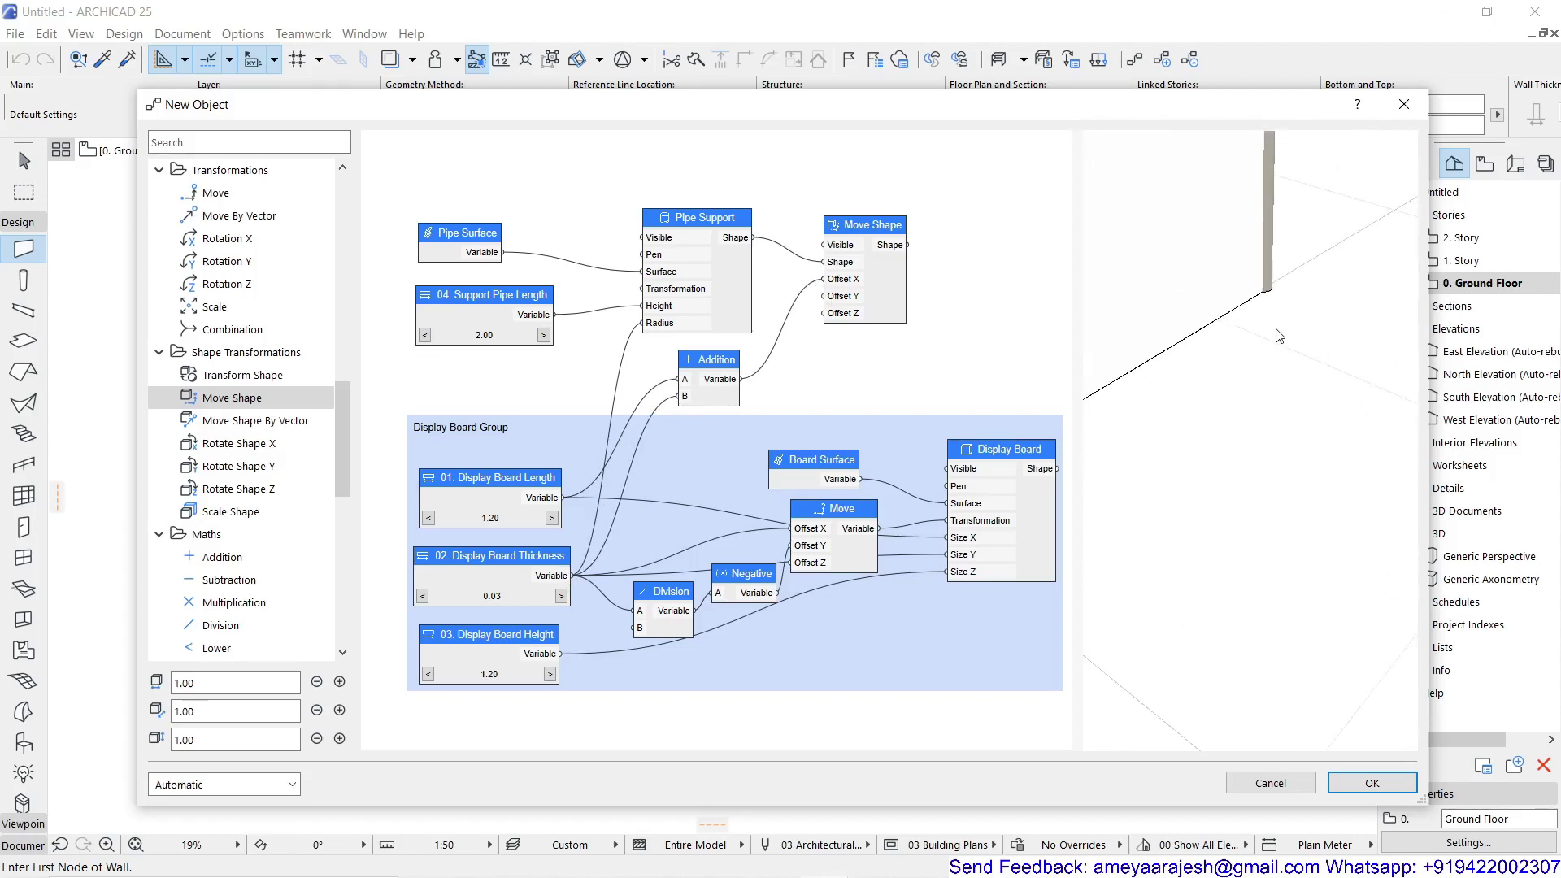
drag(1269, 331, 1244, 246)
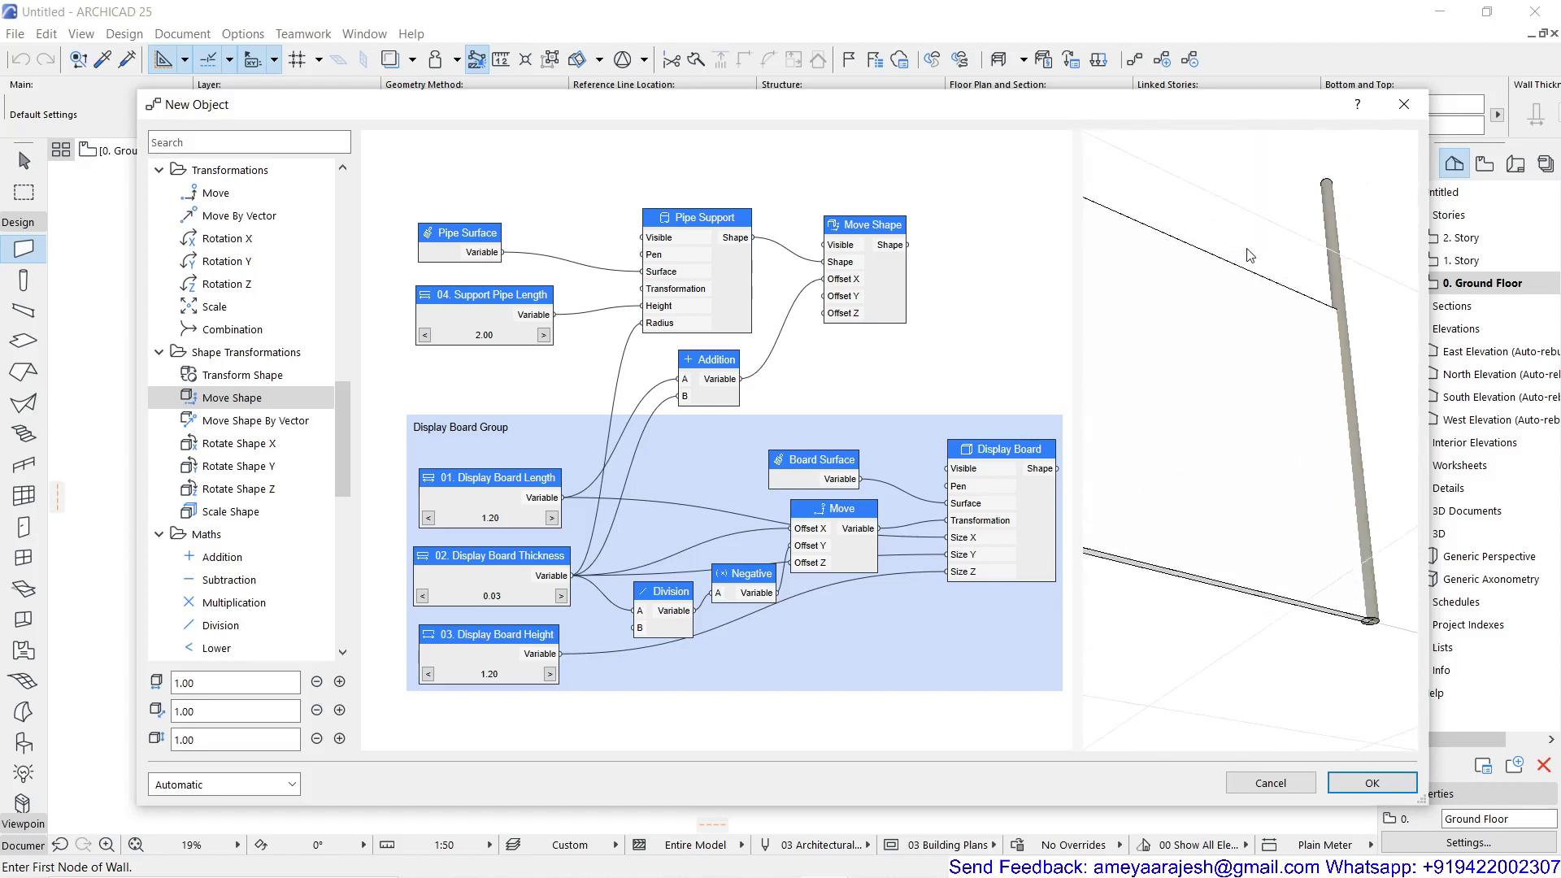
drag(1346, 577, 1183, 400)
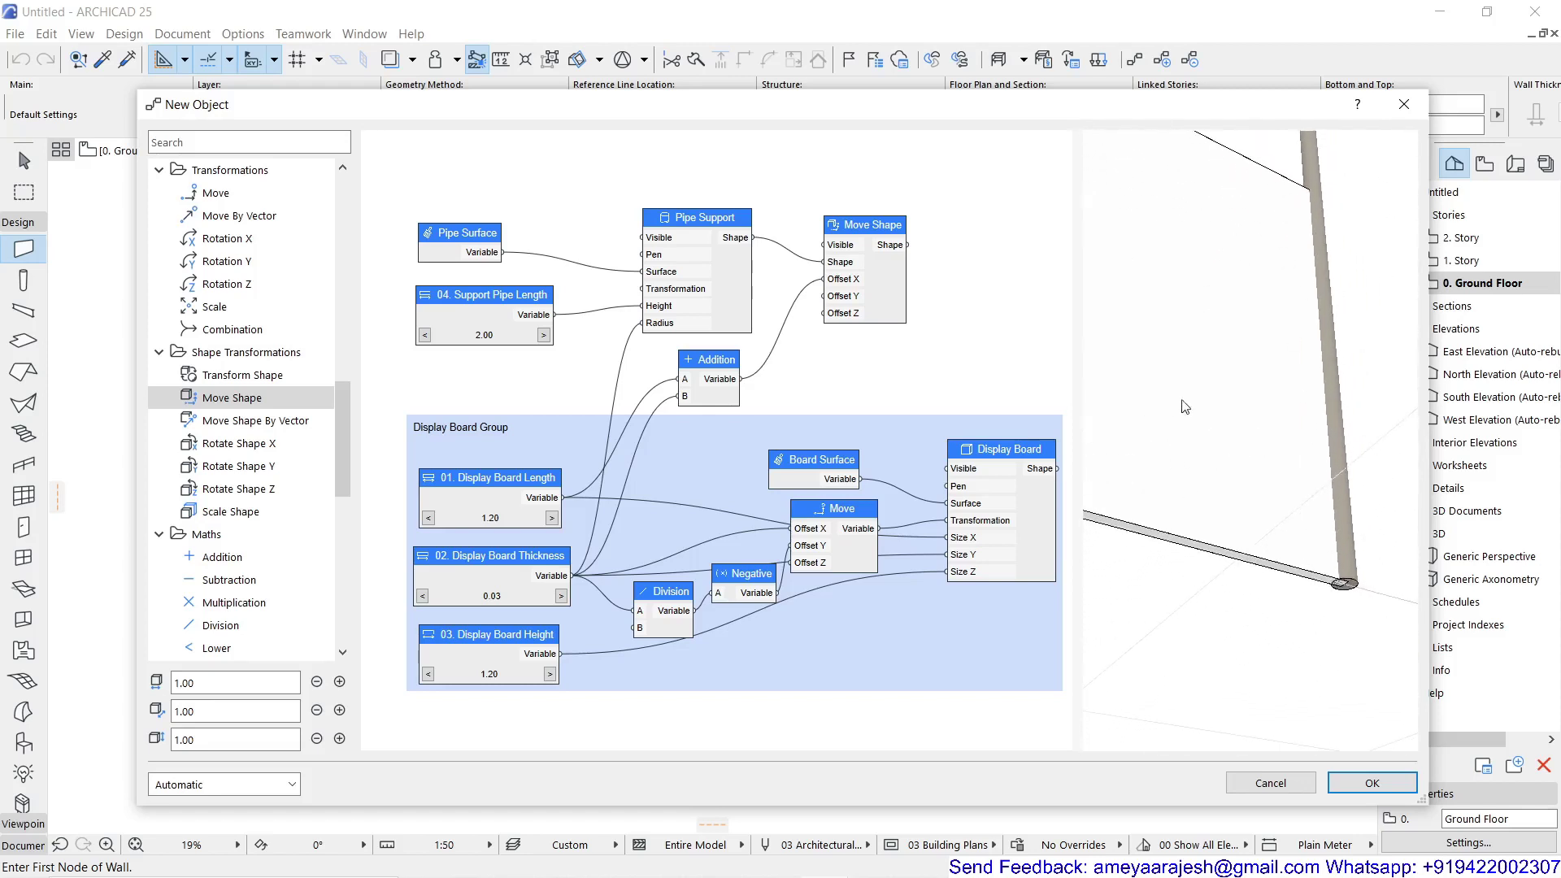
drag(1347, 611, 1238, 269)
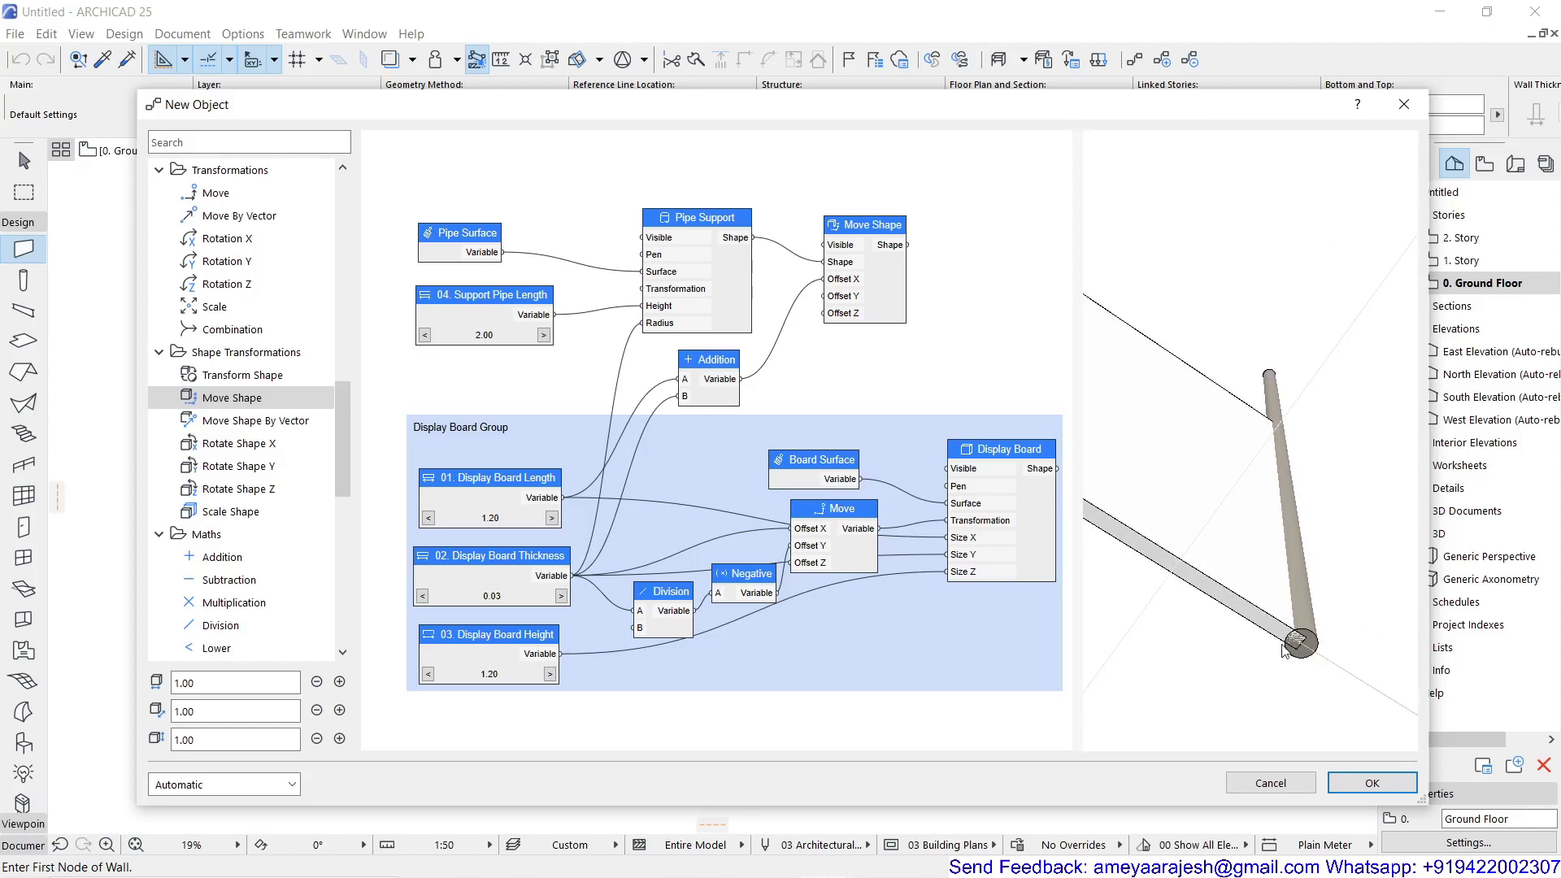
double_click(794, 391)
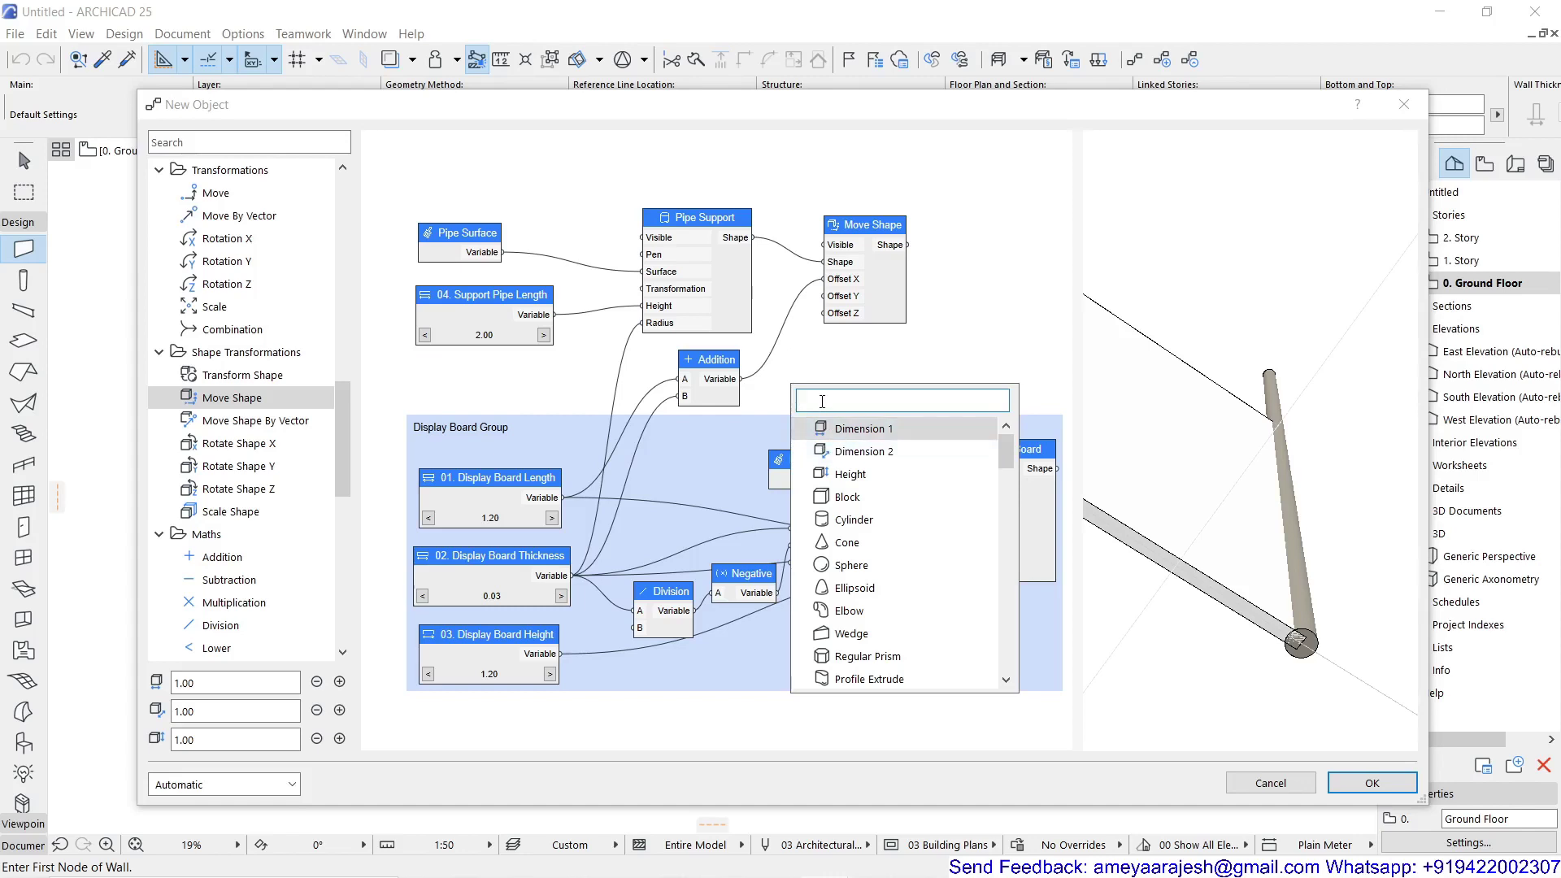
text(mul)
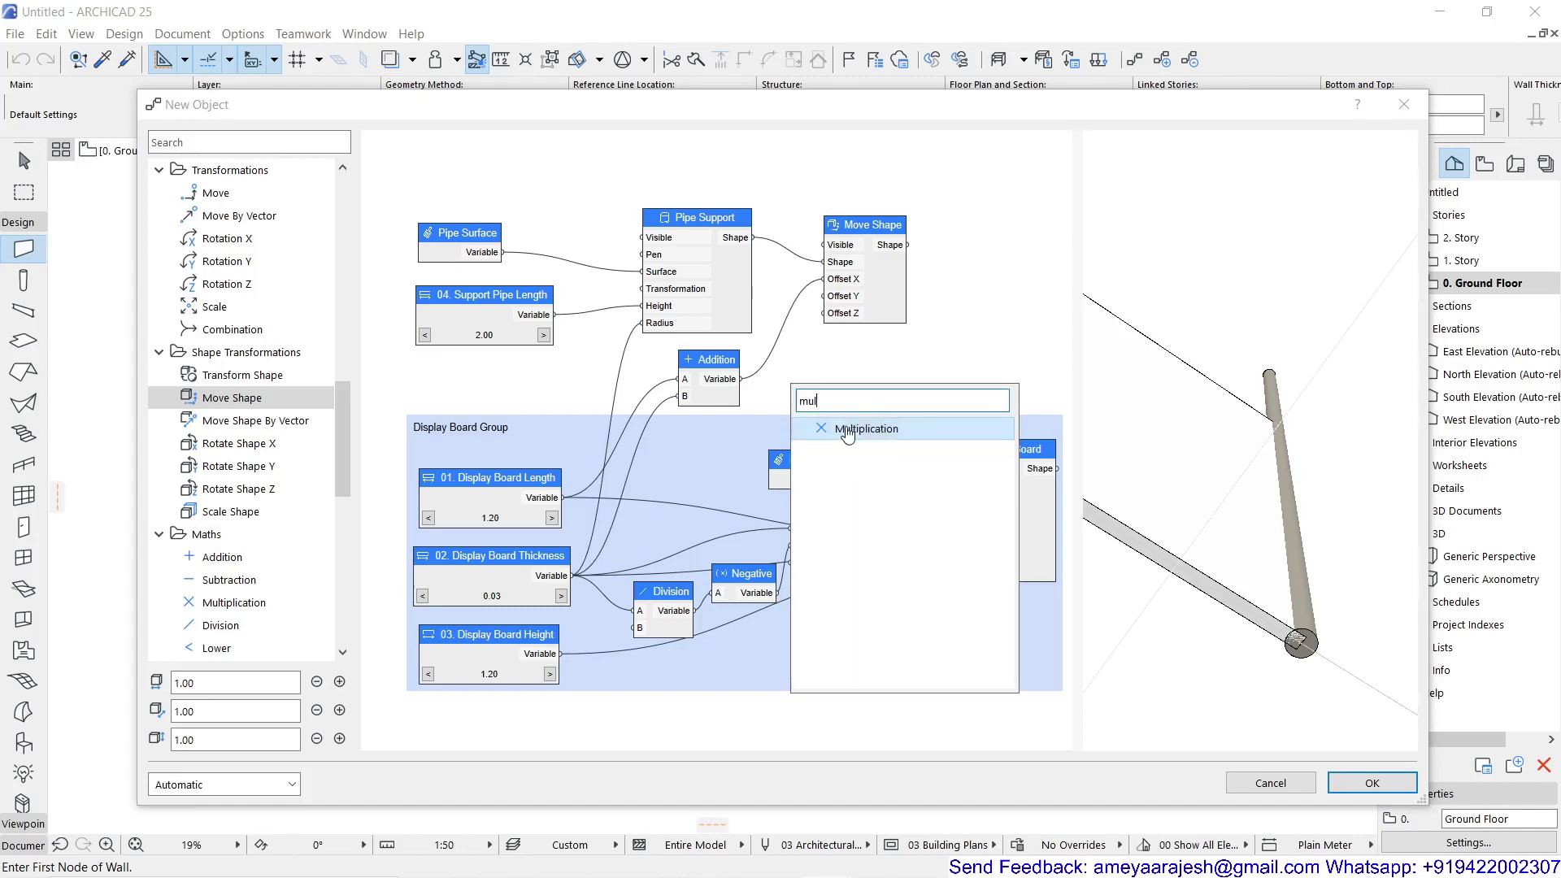
click(845, 428)
drag(772, 367, 740, 385)
Spread out the Move Shape, Addition and Multiplication nodes so that Multiplication sits ahead of Addition
drag(876, 227, 954, 225)
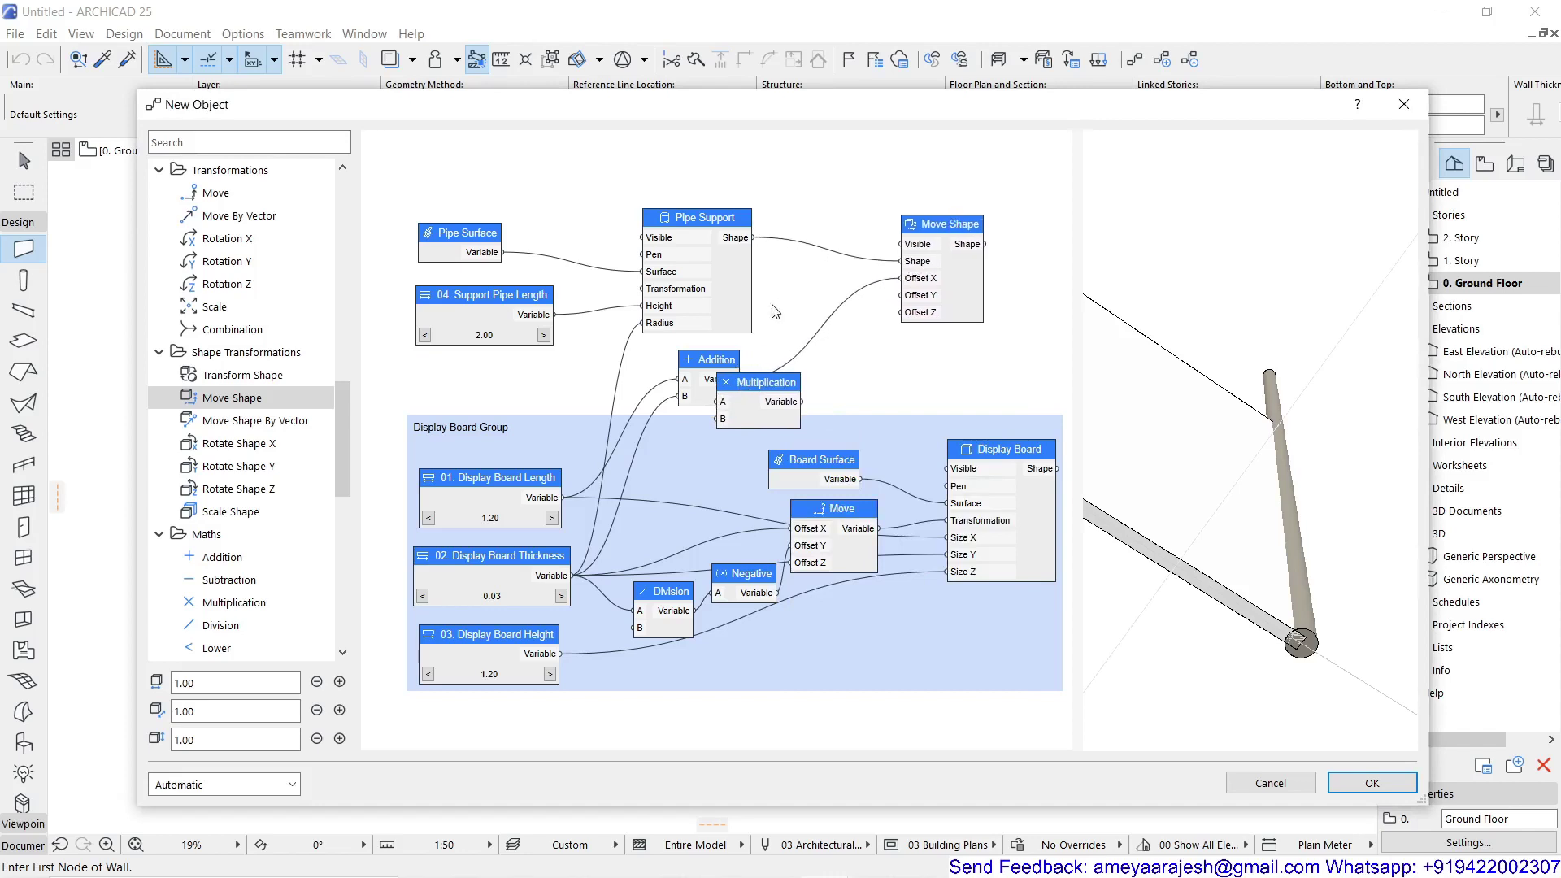
drag(702, 361, 822, 340)
mouse_move(745, 398)
mouse_down()
mouse_move(720, 380)
mouse_move(747, 402)
mouse_up()
drag(817, 348, 845, 349)
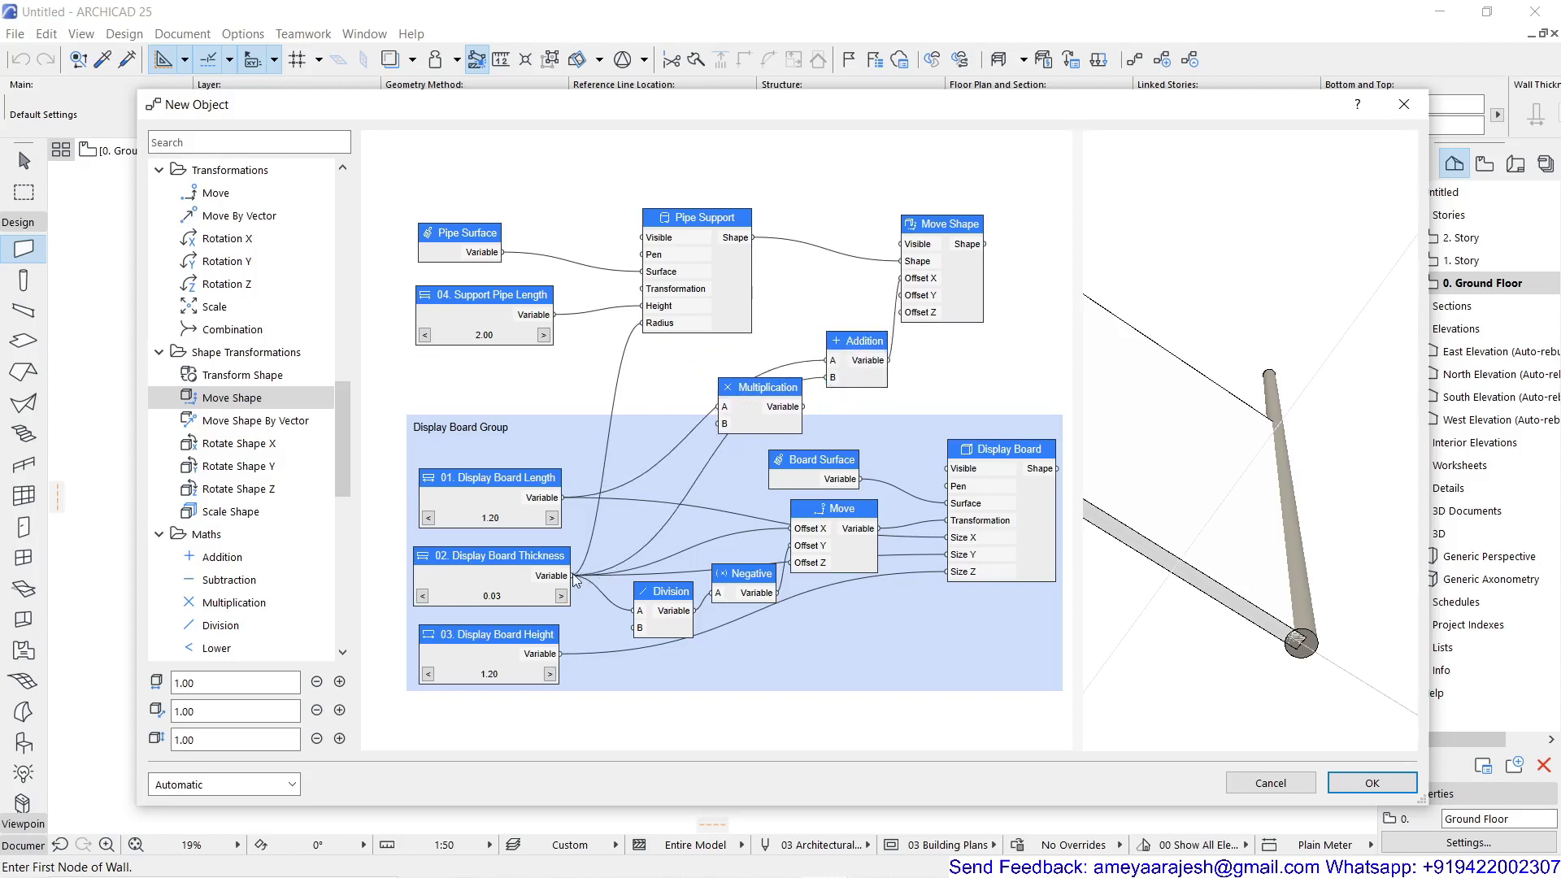
Wire Display Board Thickness into the Multiplication node and set that node's B value to 2
drag(574, 576, 720, 425)
double_click(772, 394)
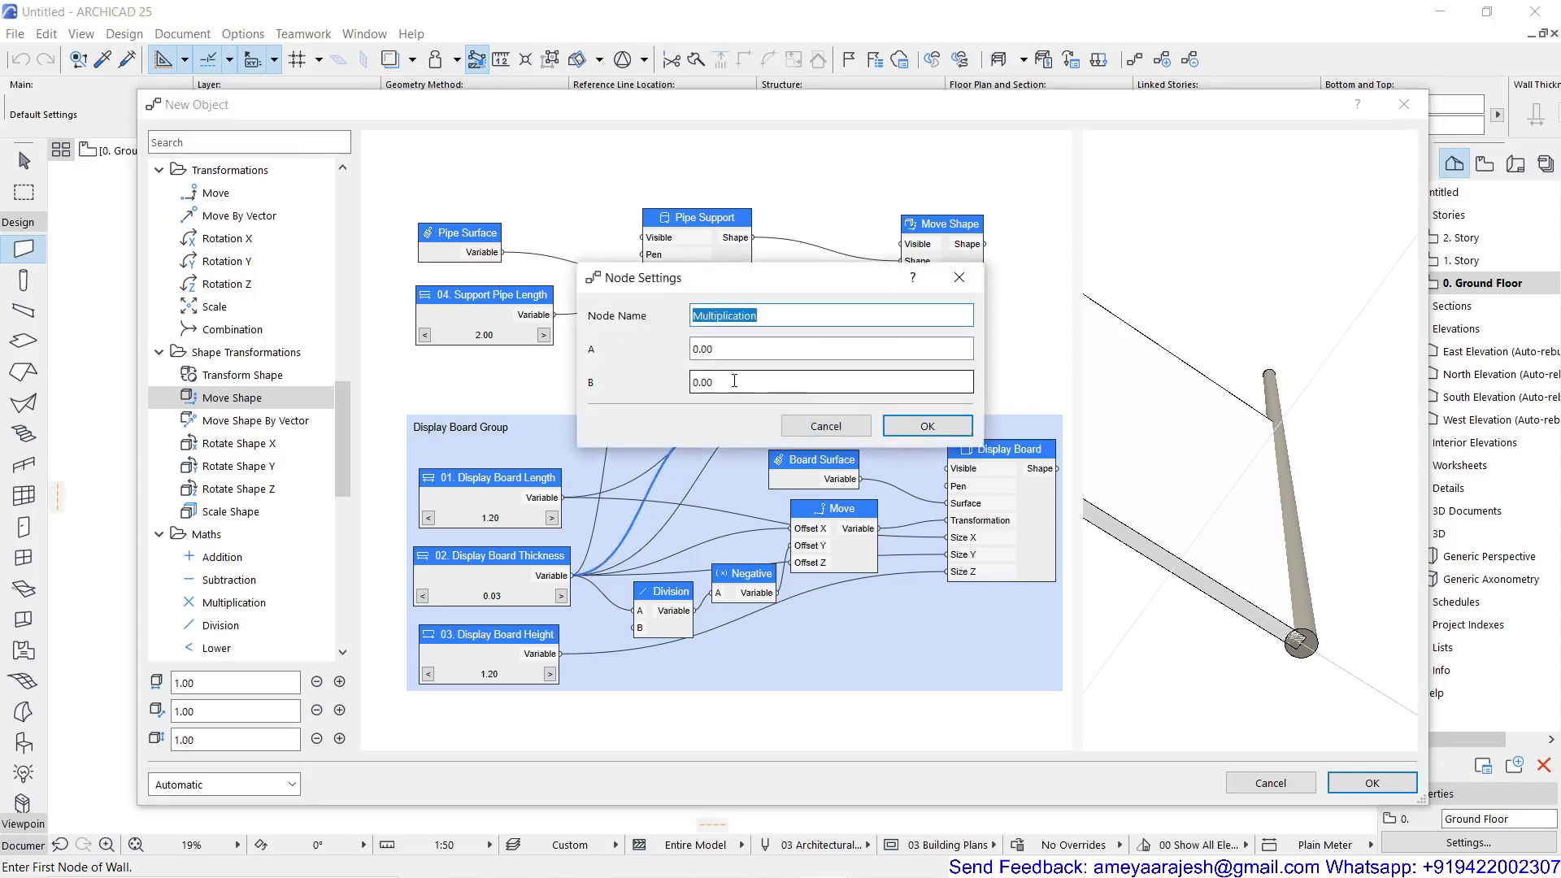
double_click(734, 380)
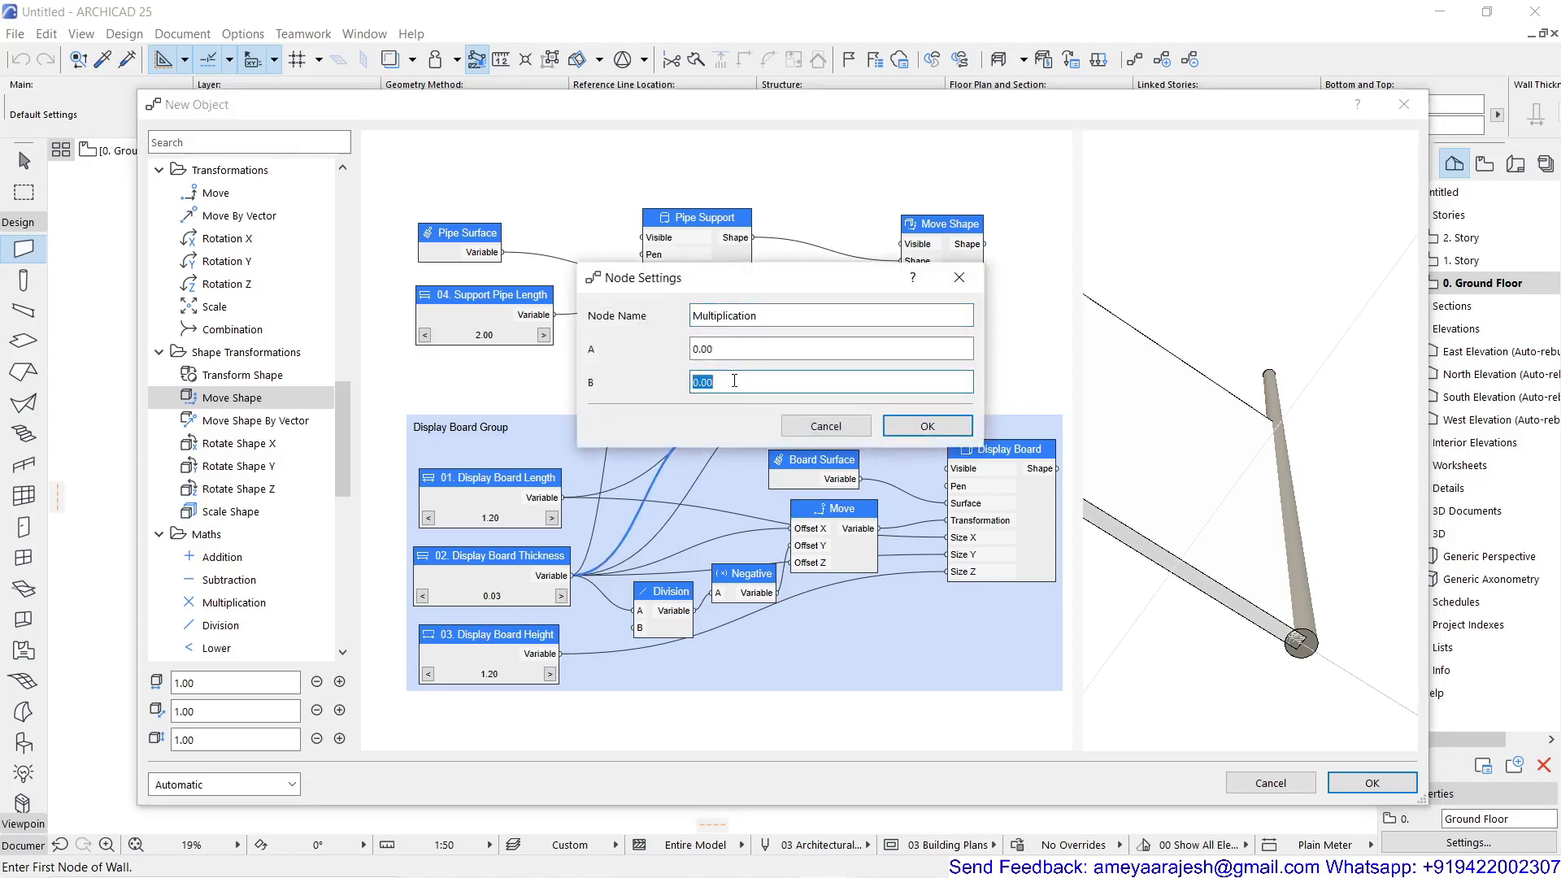
text(2)
click(907, 426)
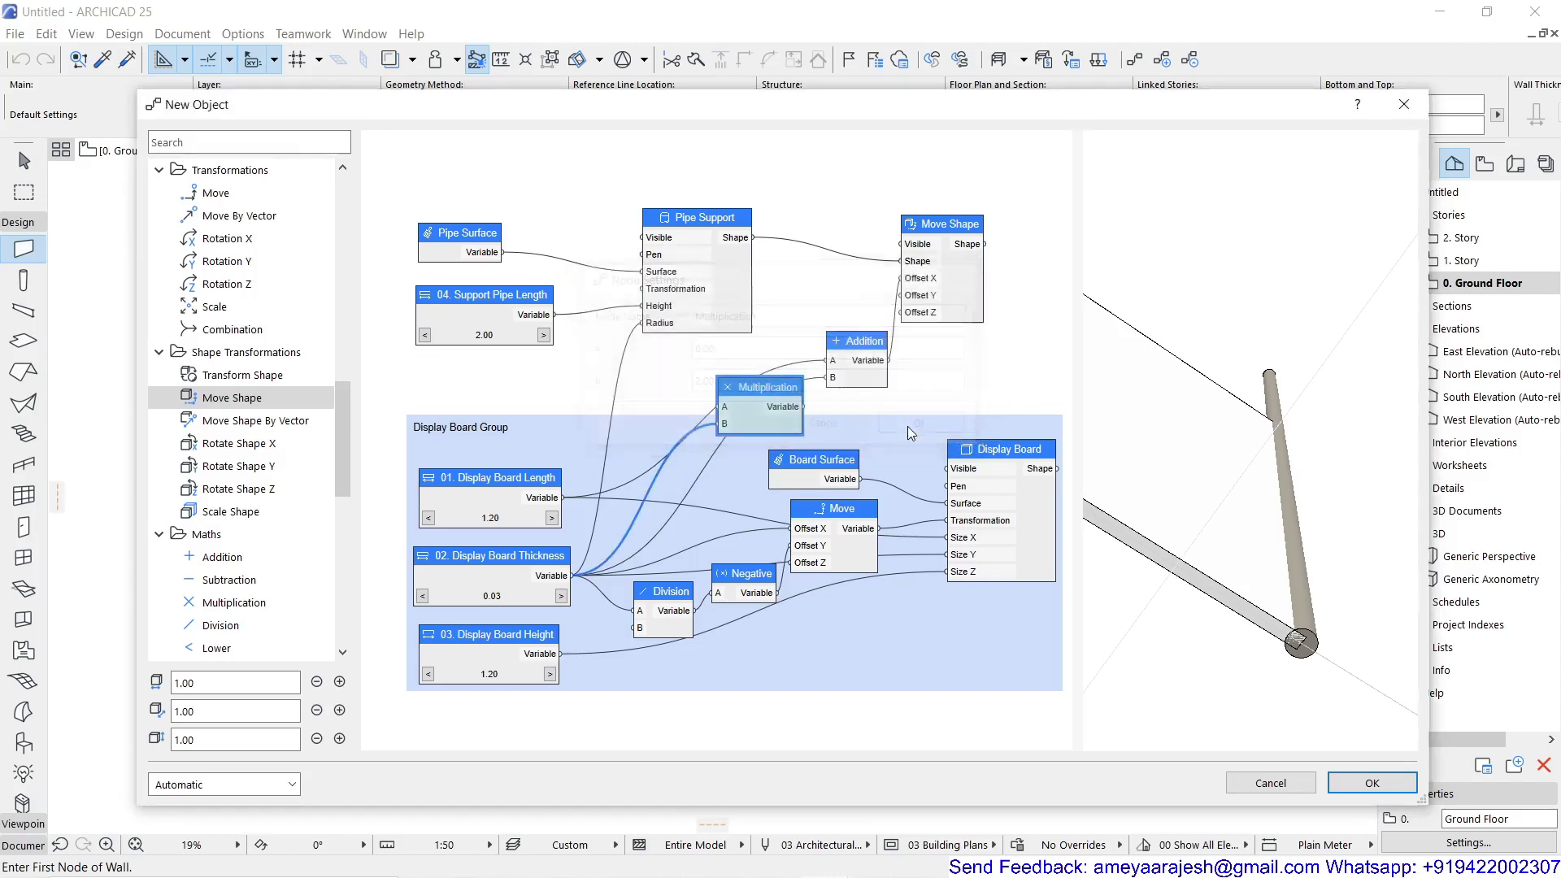
Feed Multiplication's output into Addition's B input, and move the thickness link from Multiplication's B input to A
drag(802, 406, 831, 392)
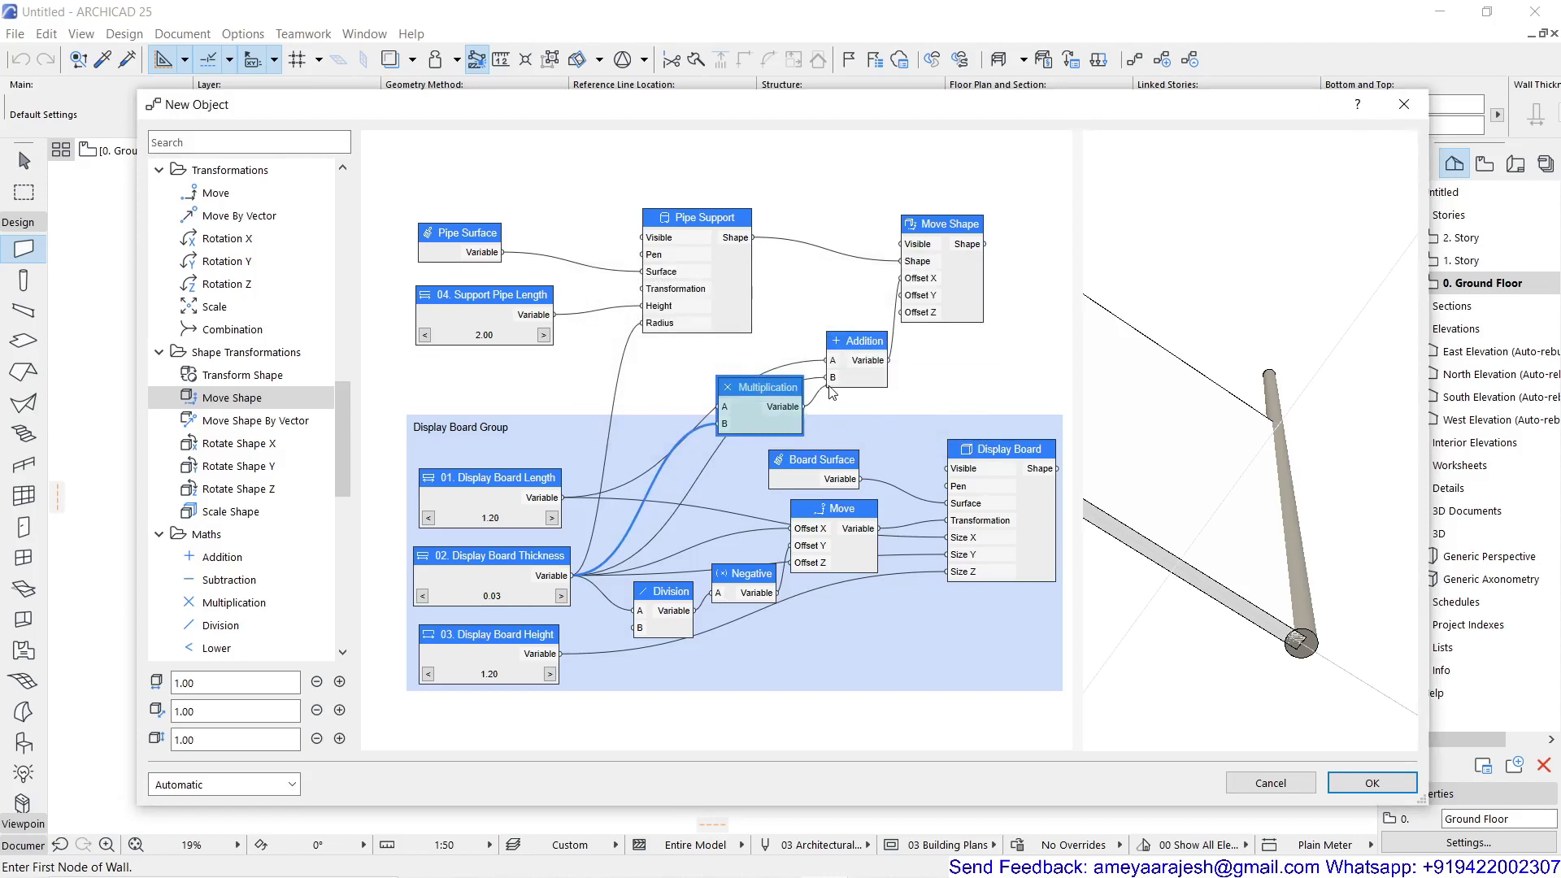
scroll(721, 424, up, 5)
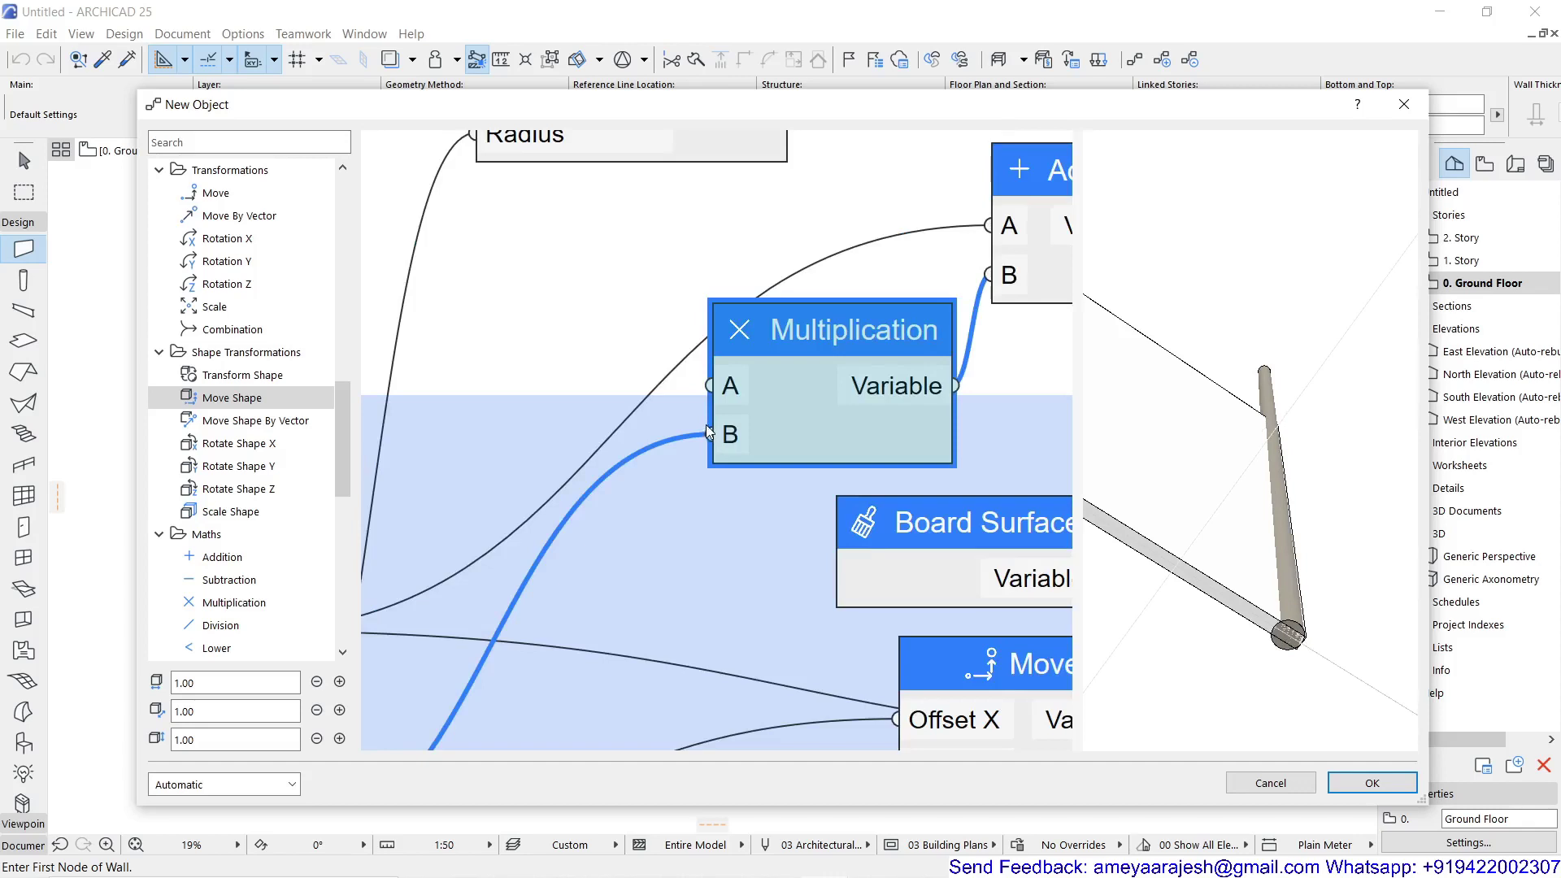
drag(708, 431, 709, 386)
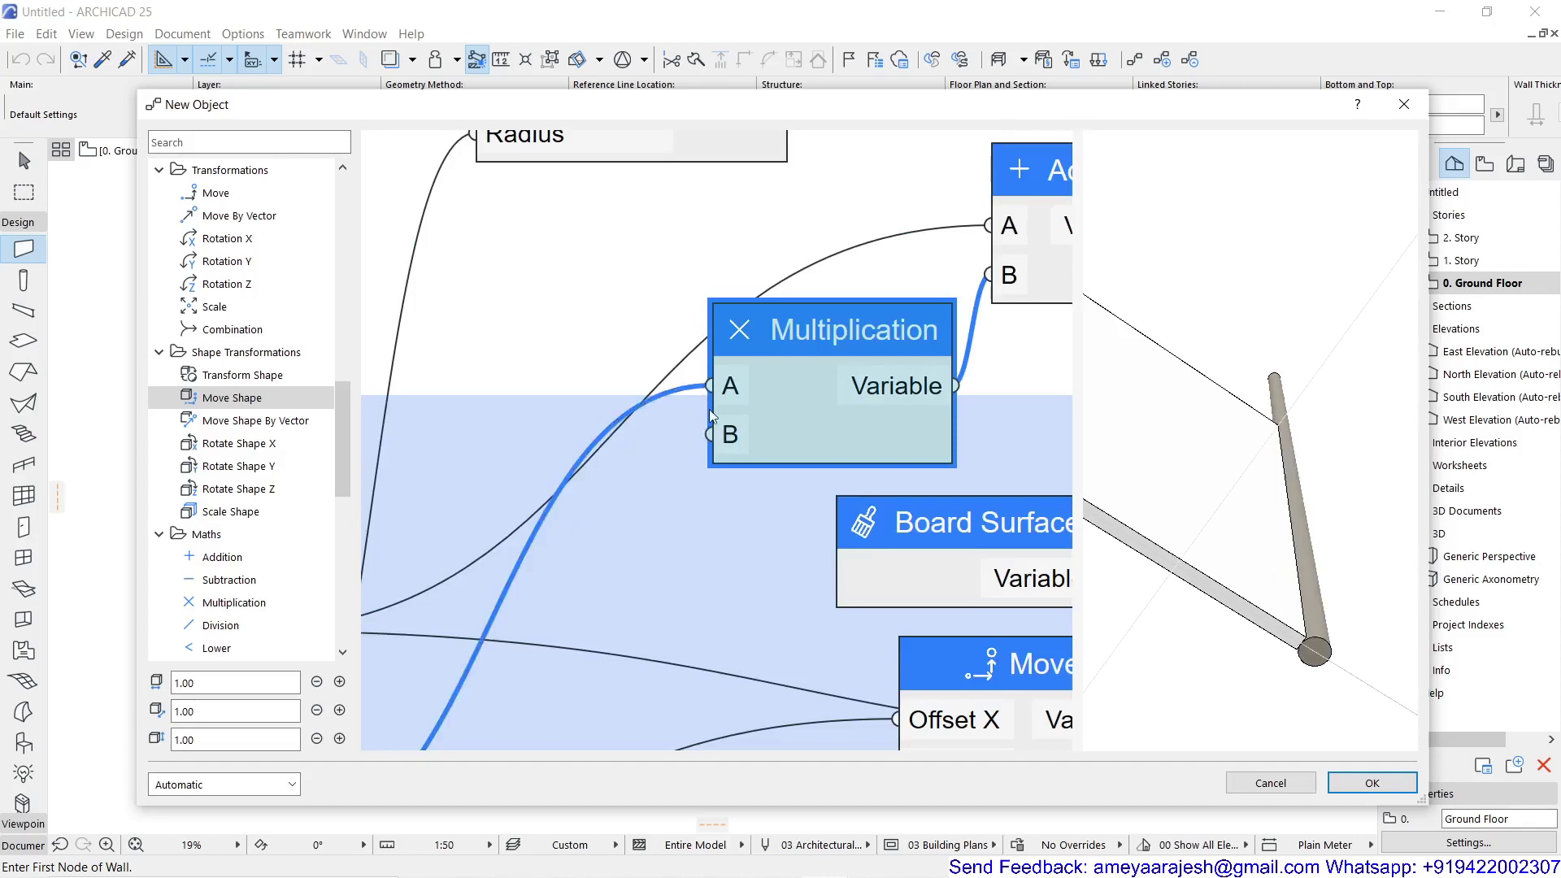
scroll(716, 418, down, 5)
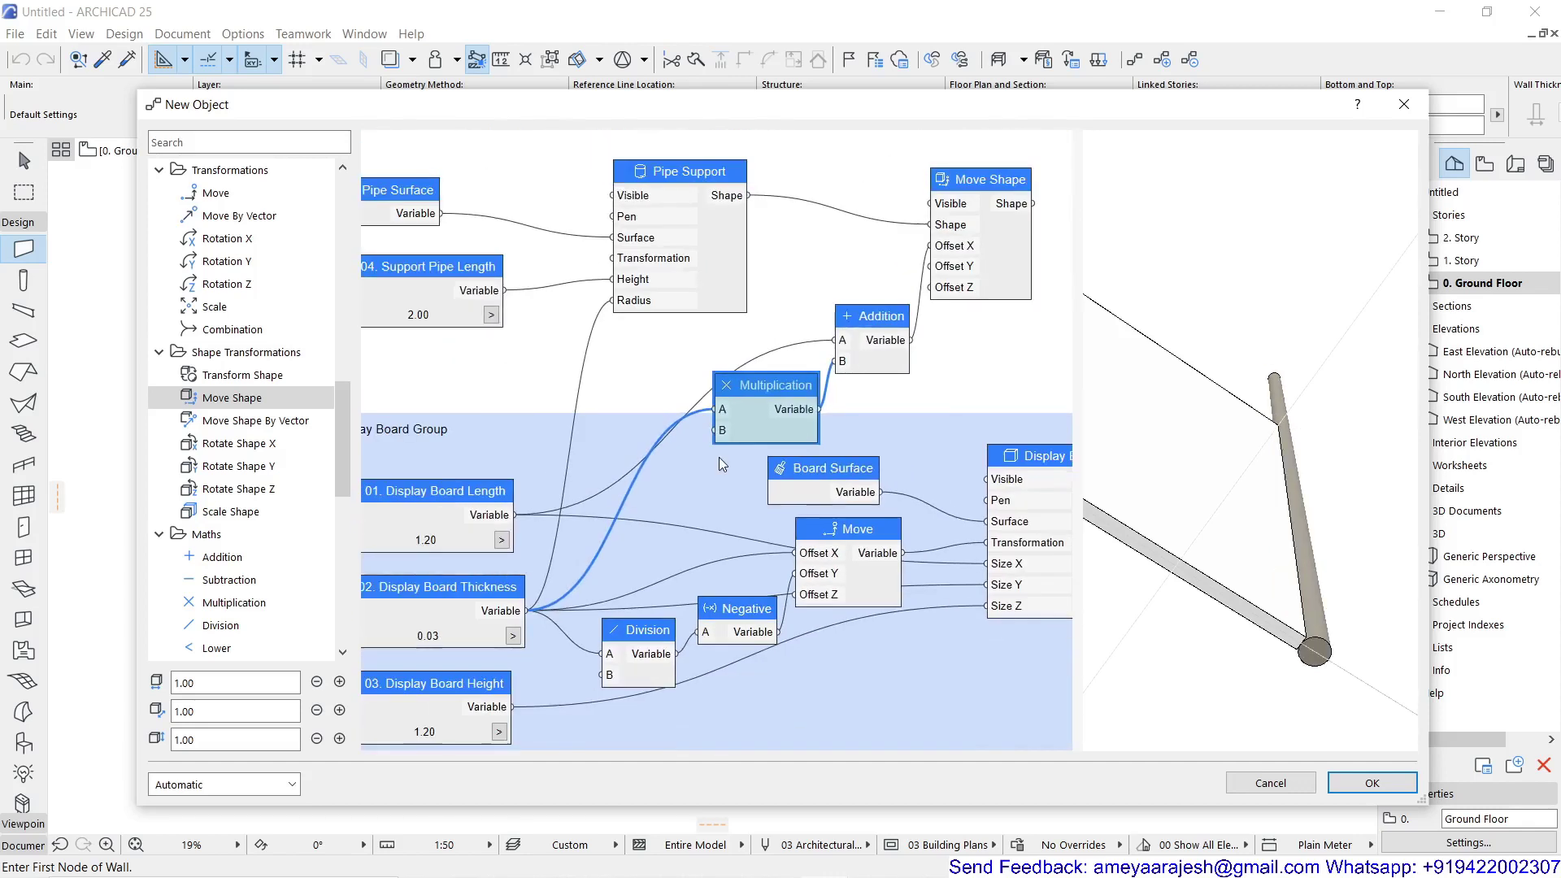
Tidy the positions of the Multiplication, Addition and Move Shape nodes above the Display Board Group
drag(758, 385, 772, 393)
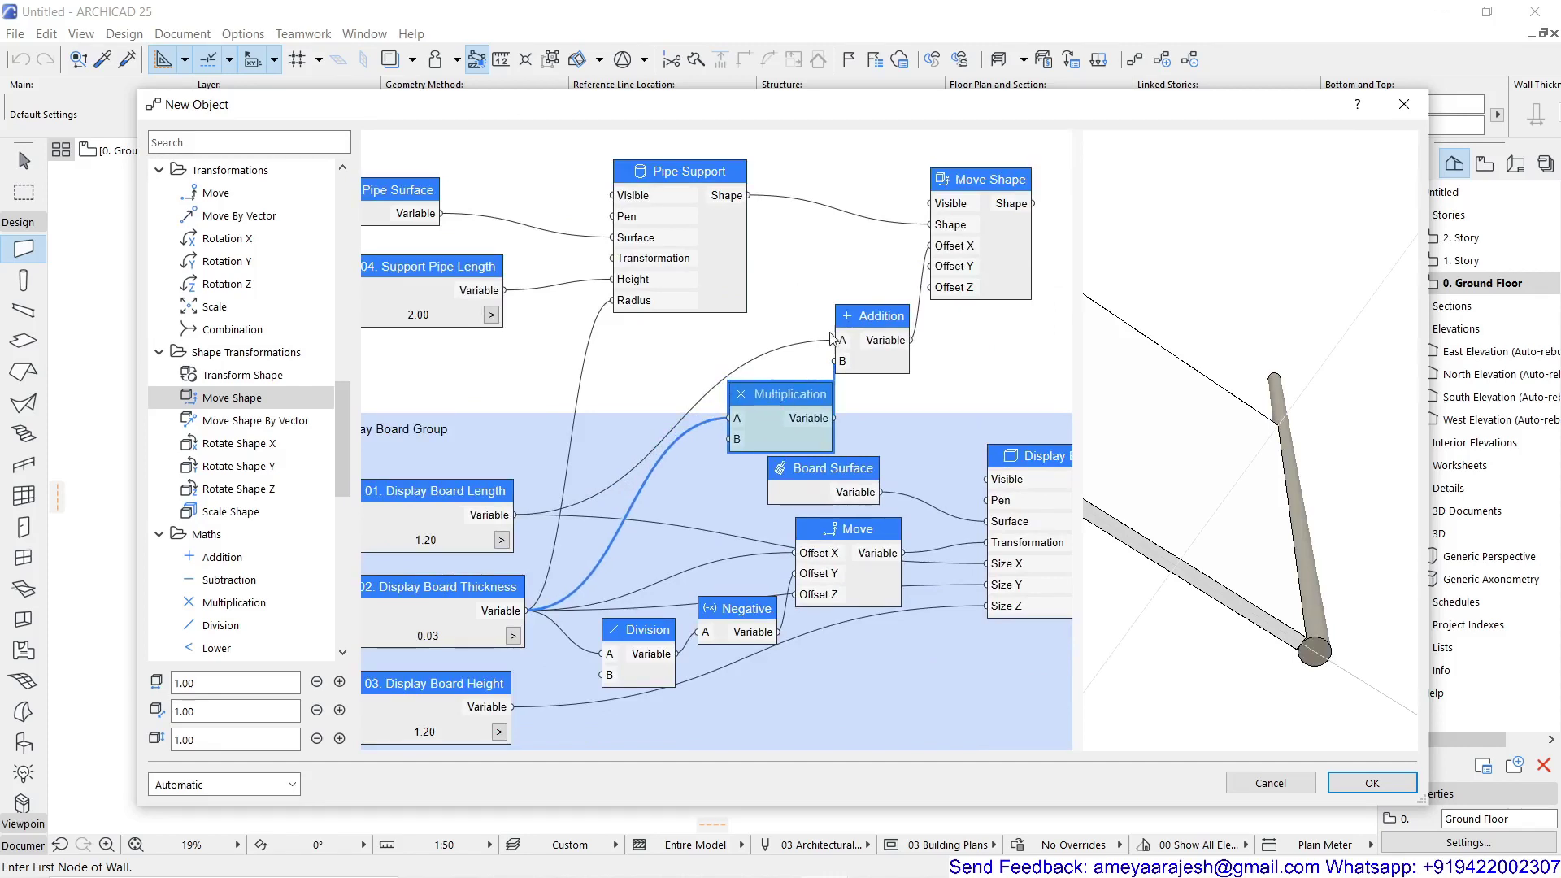
drag(867, 325, 895, 340)
scroll(894, 340, down, 2)
drag(894, 268, 894, 286)
Group all the support pipe nodes, name the group "Support Pipe Group" and set its color to Green
drag(440, 197, 969, 421)
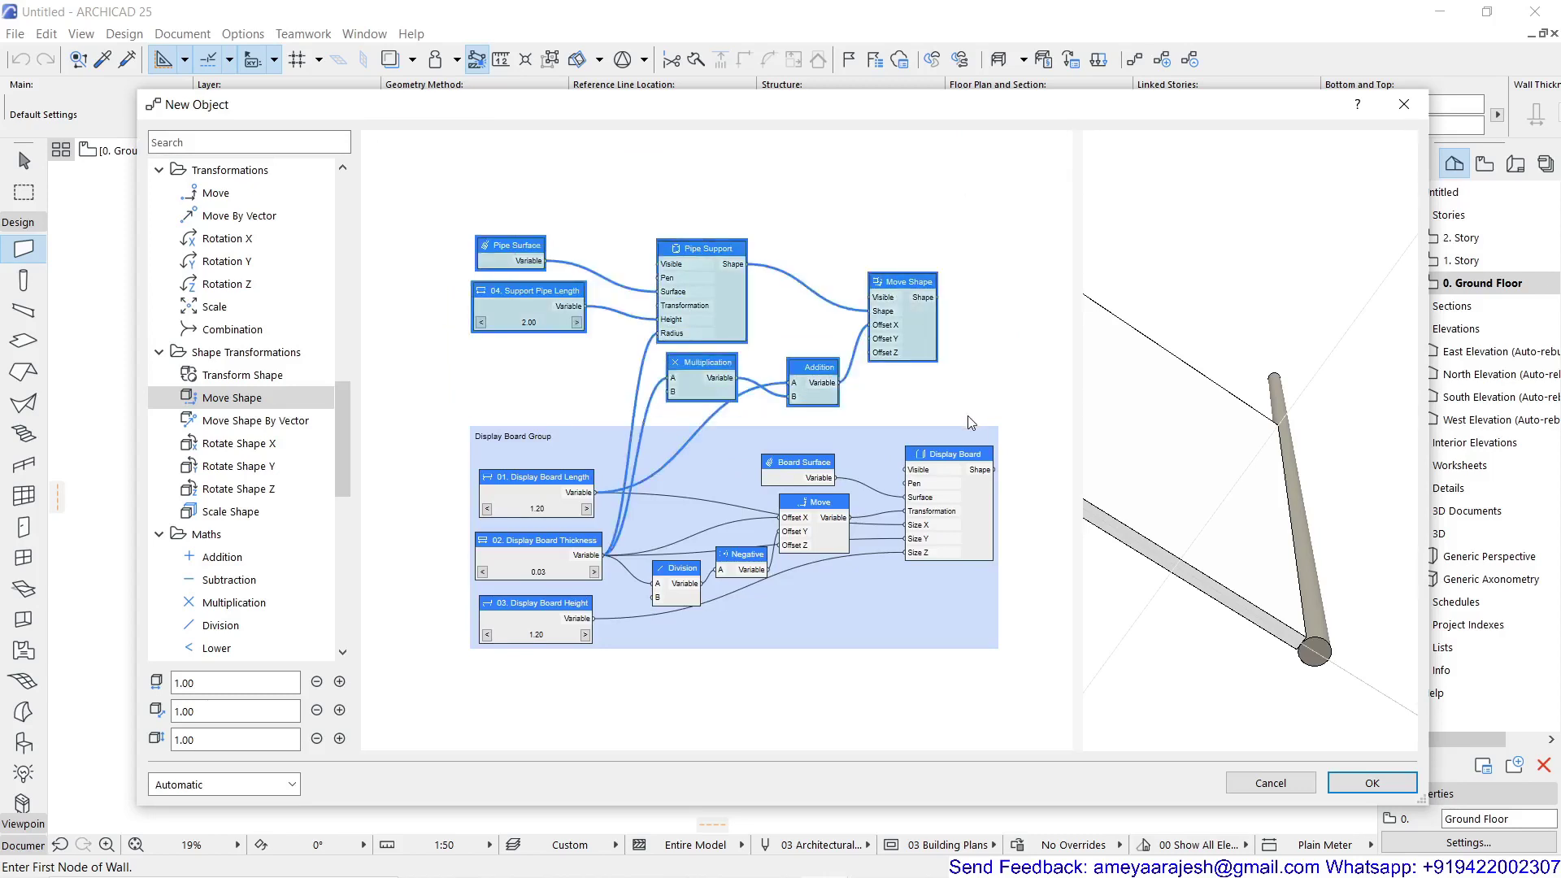
key(ctrl+g)
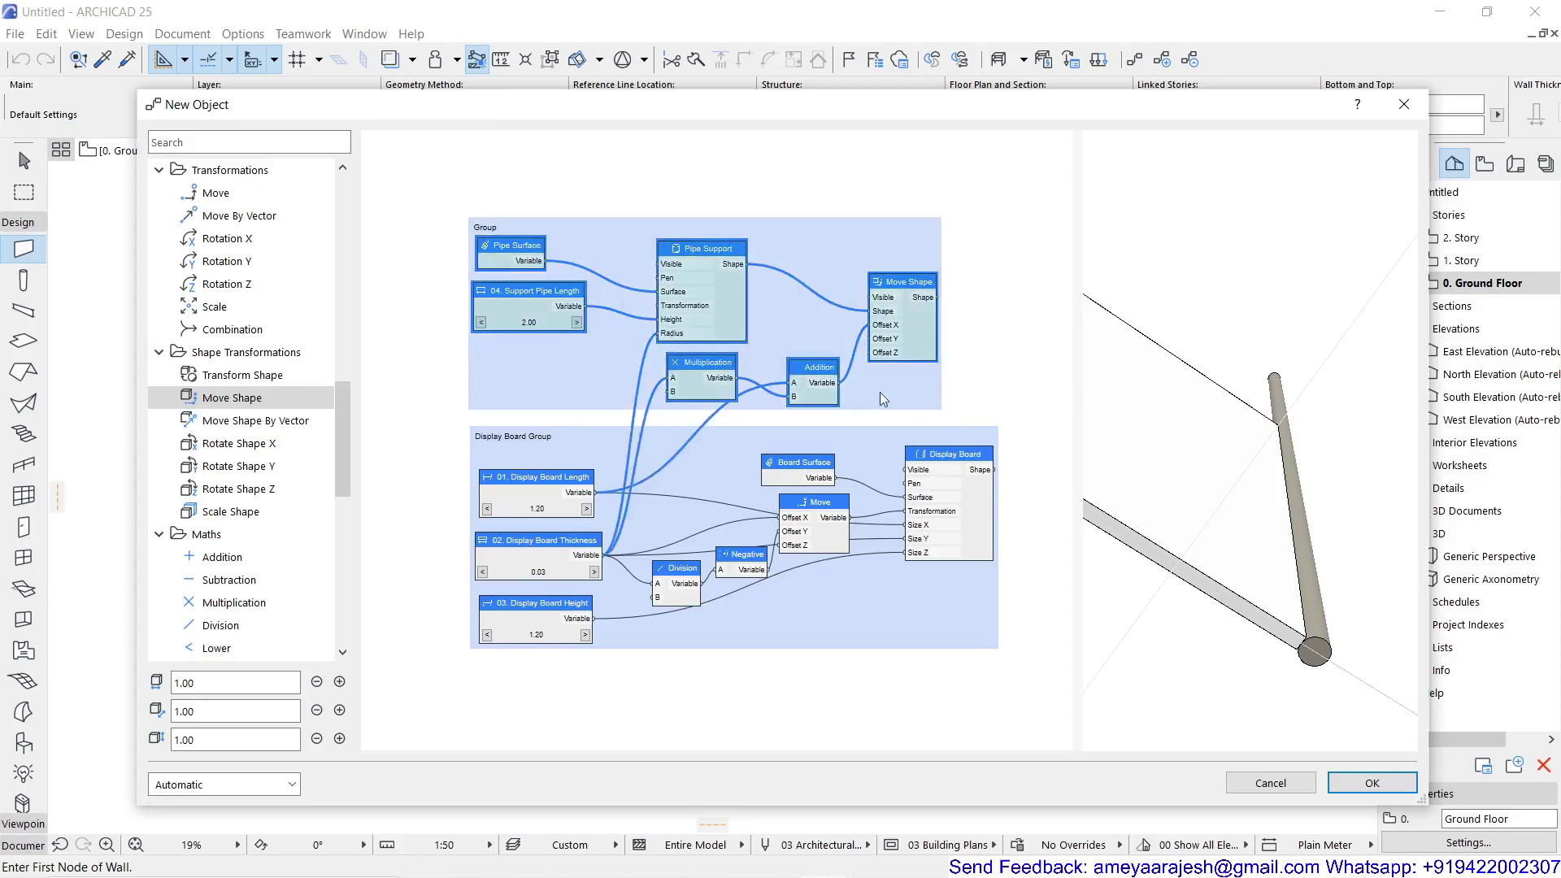
double_click(490, 228)
click(695, 317)
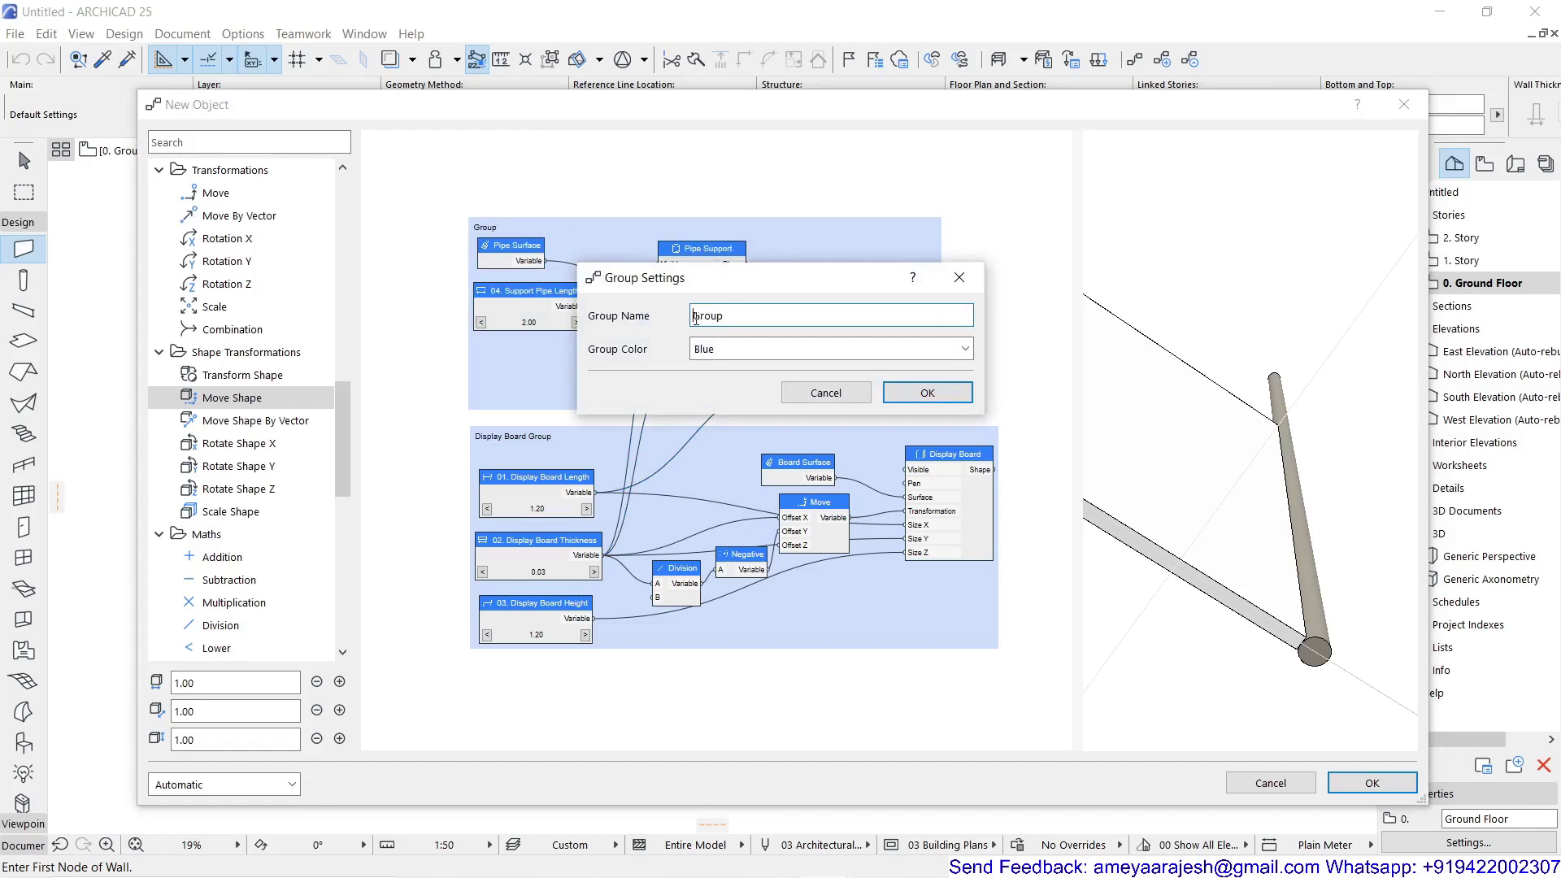
text(Support Pipe)
click(732, 349)
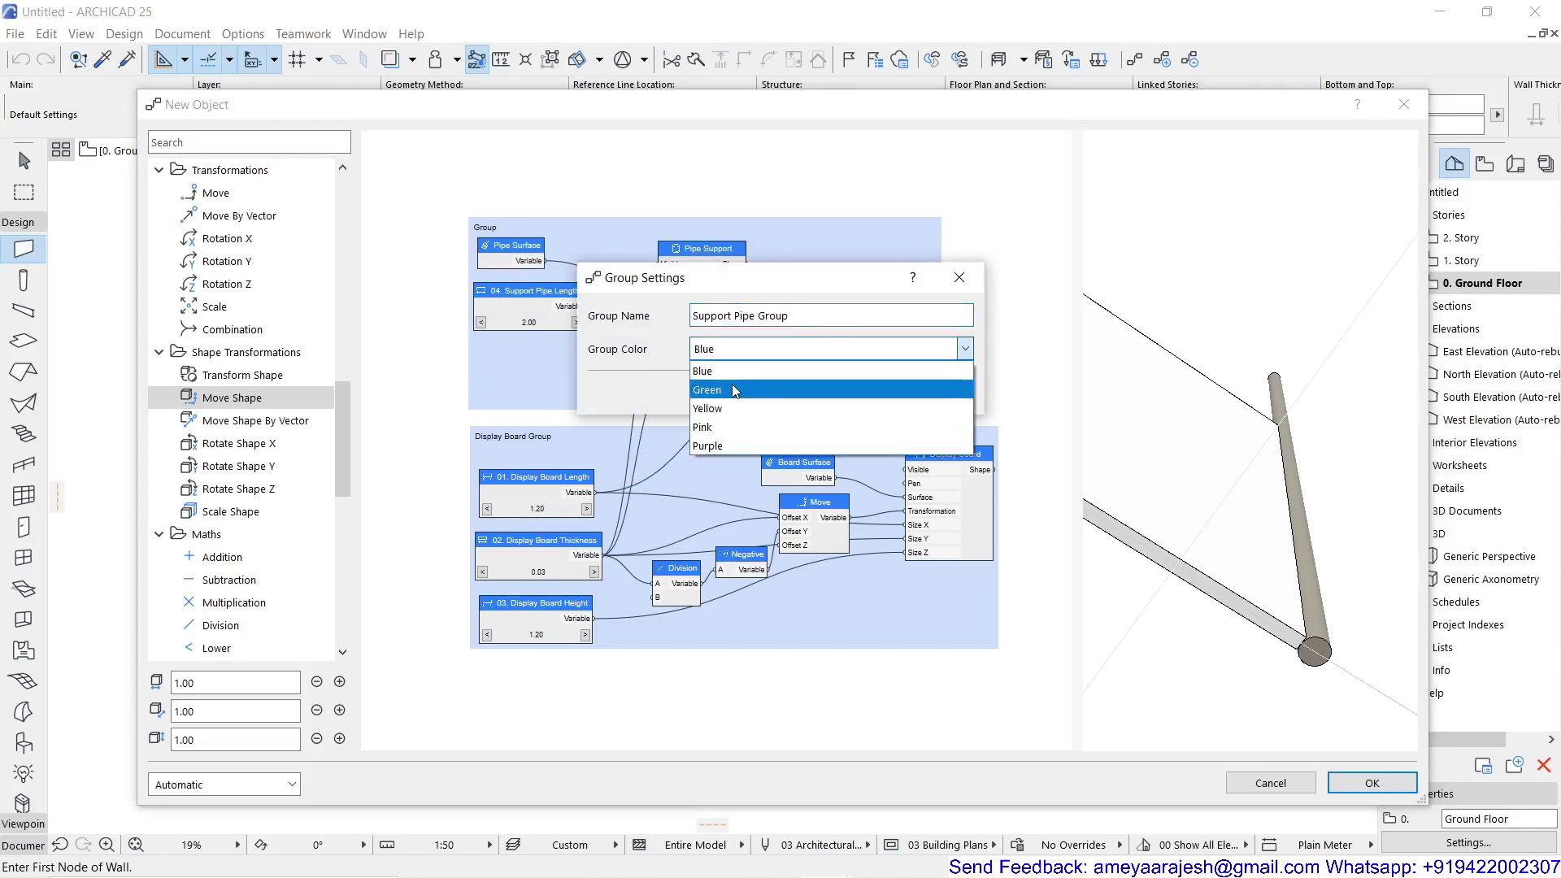
click(731, 383)
click(928, 394)
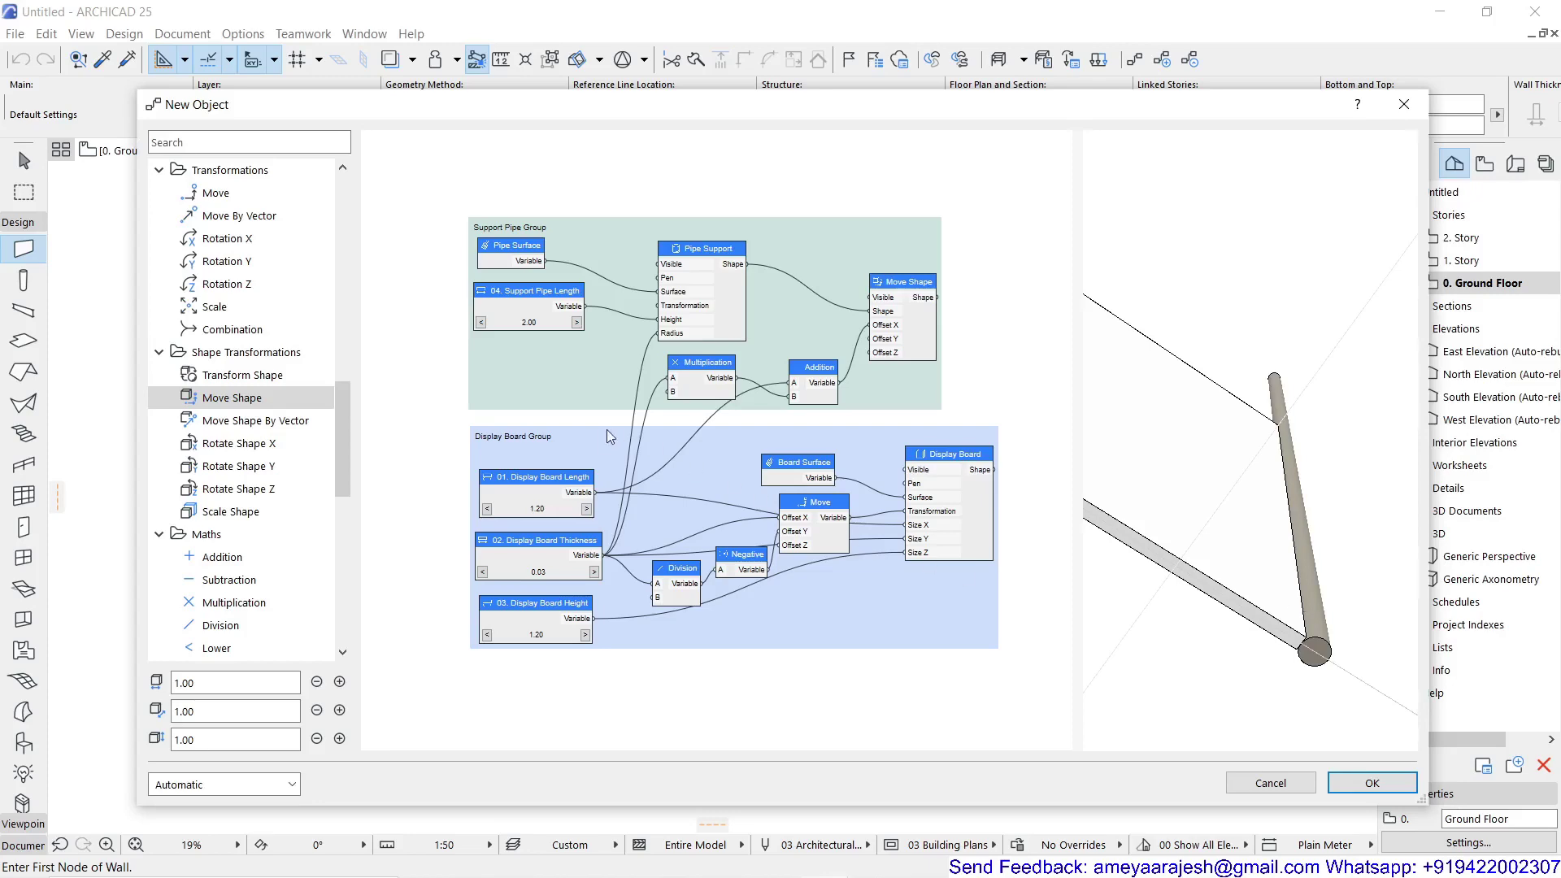
Shift the Move node in the Display Board Group farther from the Negative node to separate the wires
scroll(683, 518, up, 3)
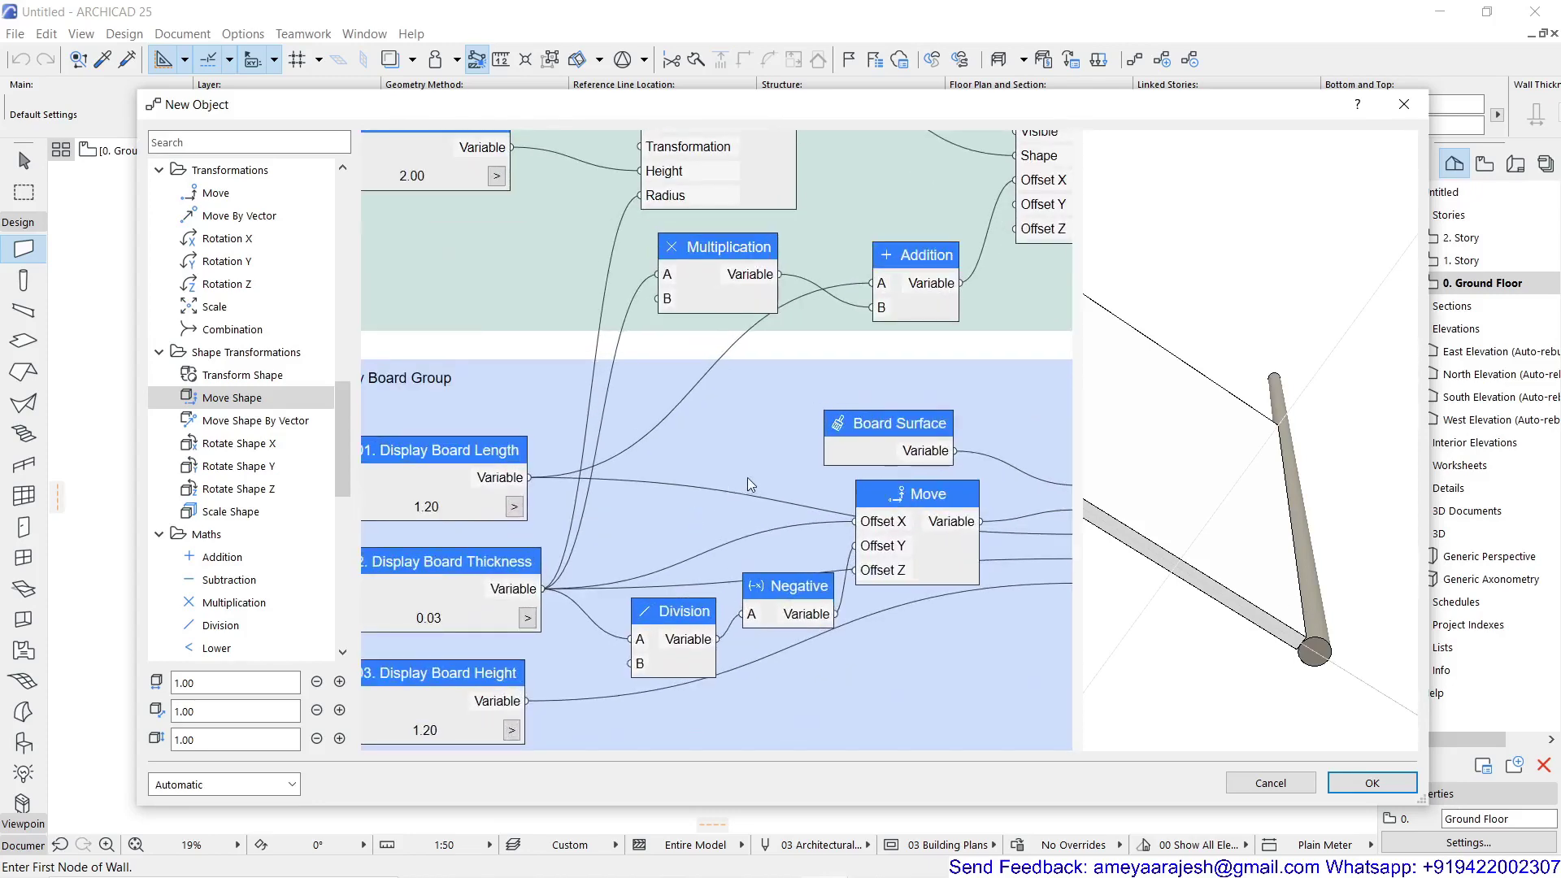
drag(918, 511, 963, 524)
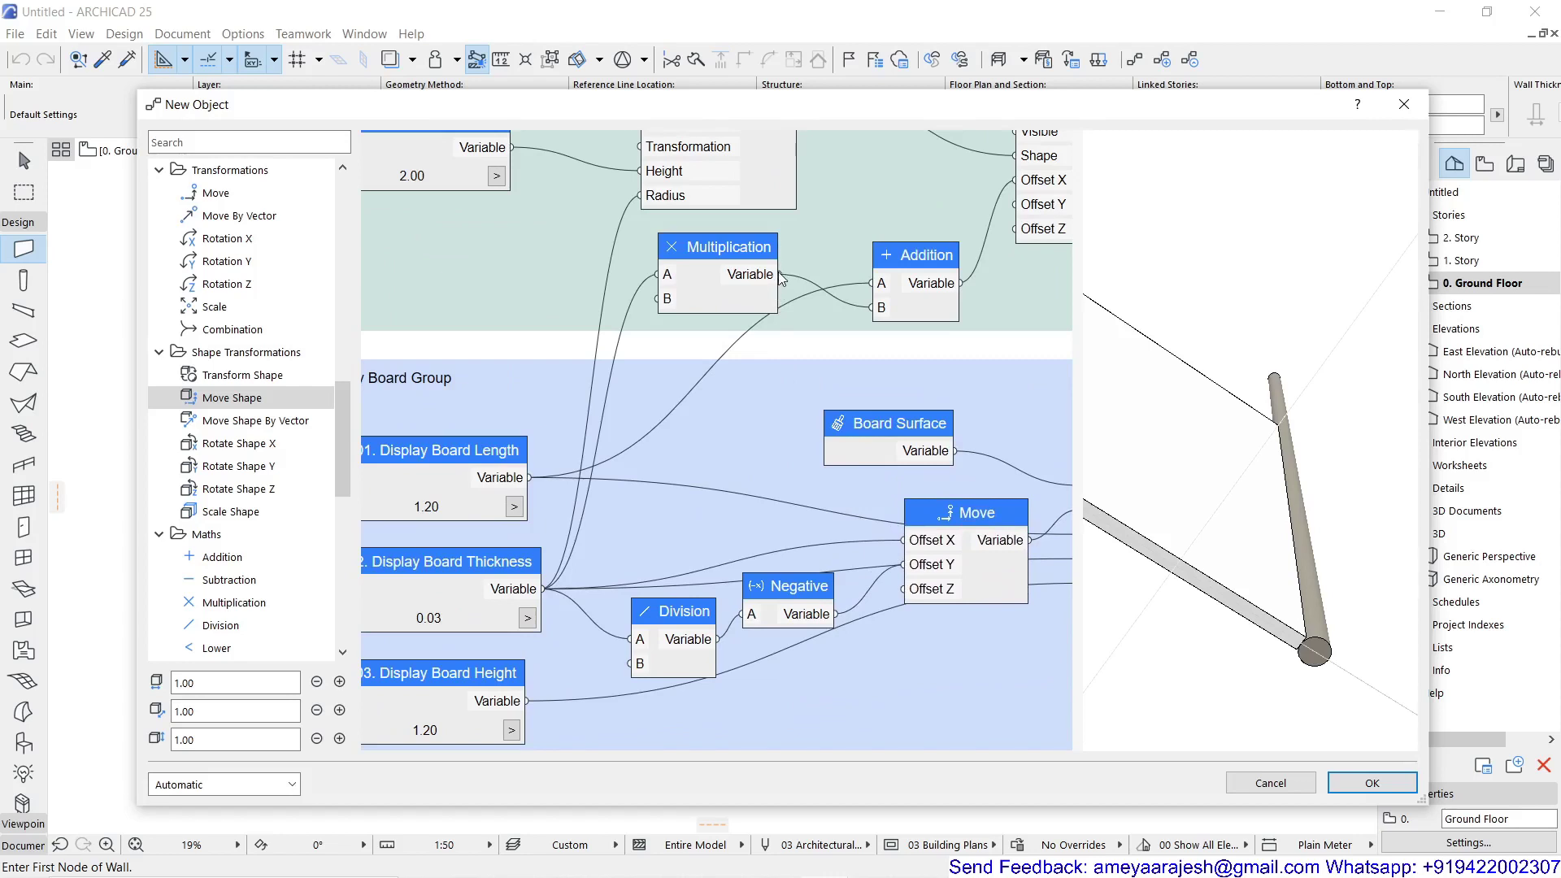
Feed Multiplication's output into Offset Z of the Move node in the Display Board Group to raise the board
drag(780, 275, 903, 596)
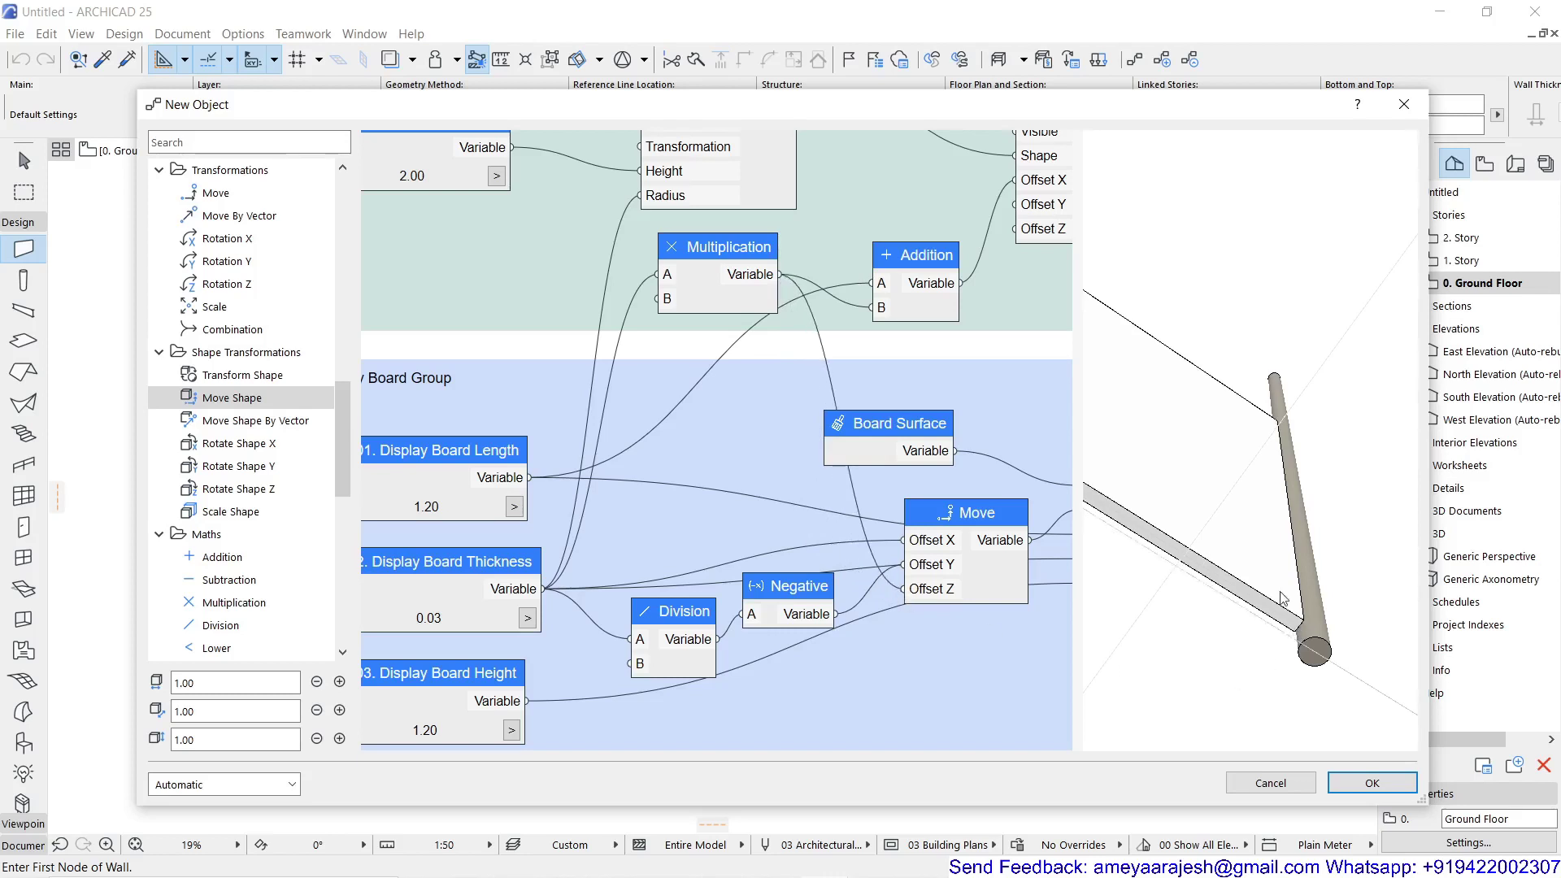
drag(1284, 557, 1231, 520)
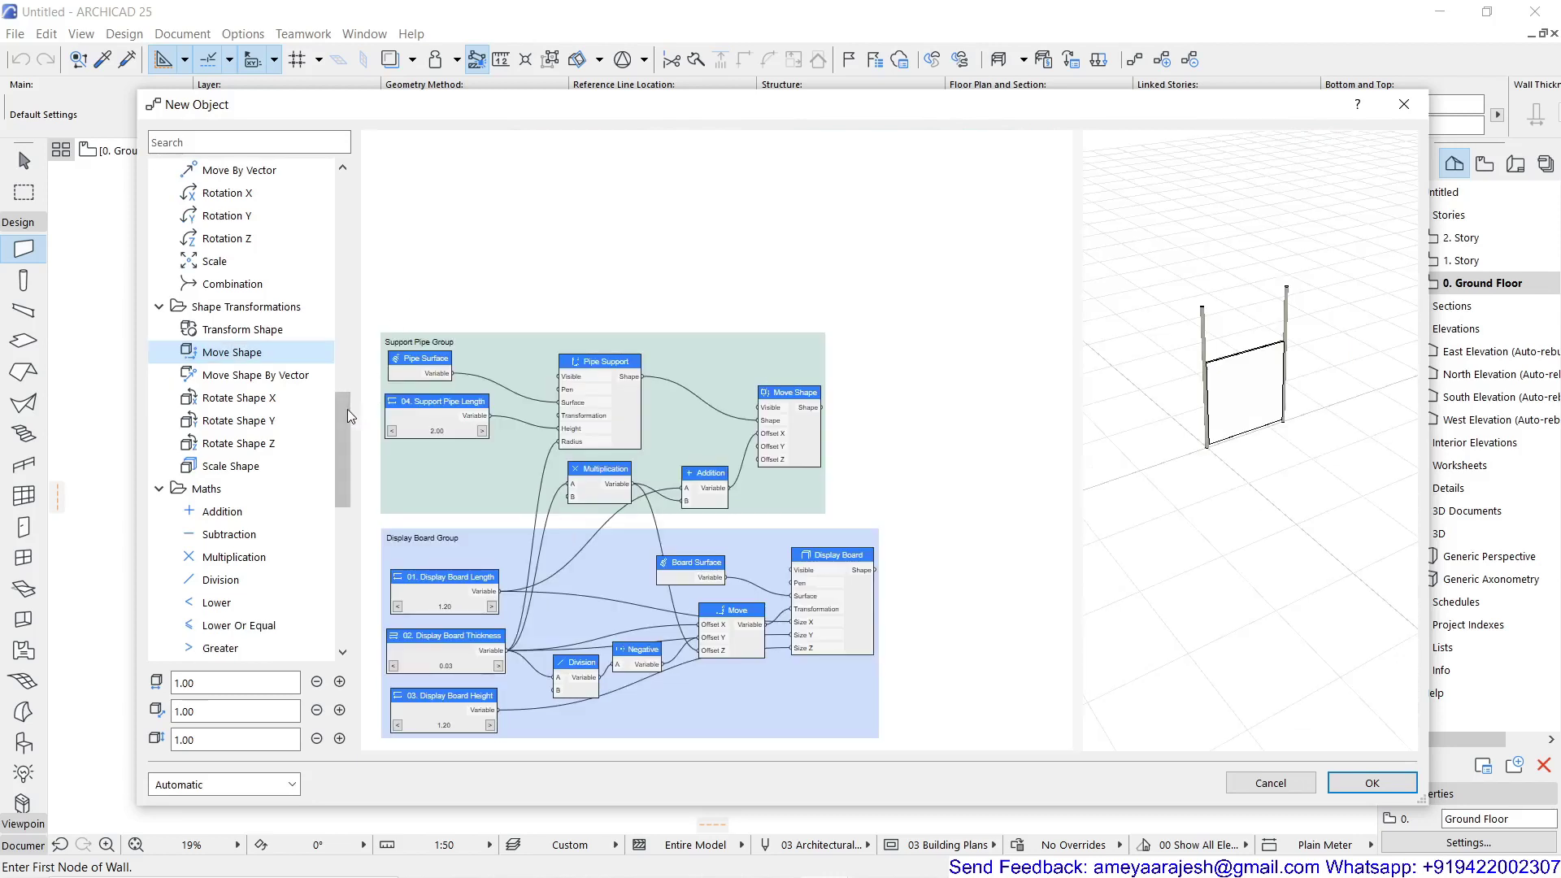
Add a GDL Object node above the Support Pipe Group and name it "Spot Light Object"
drag(348, 408, 322, 603)
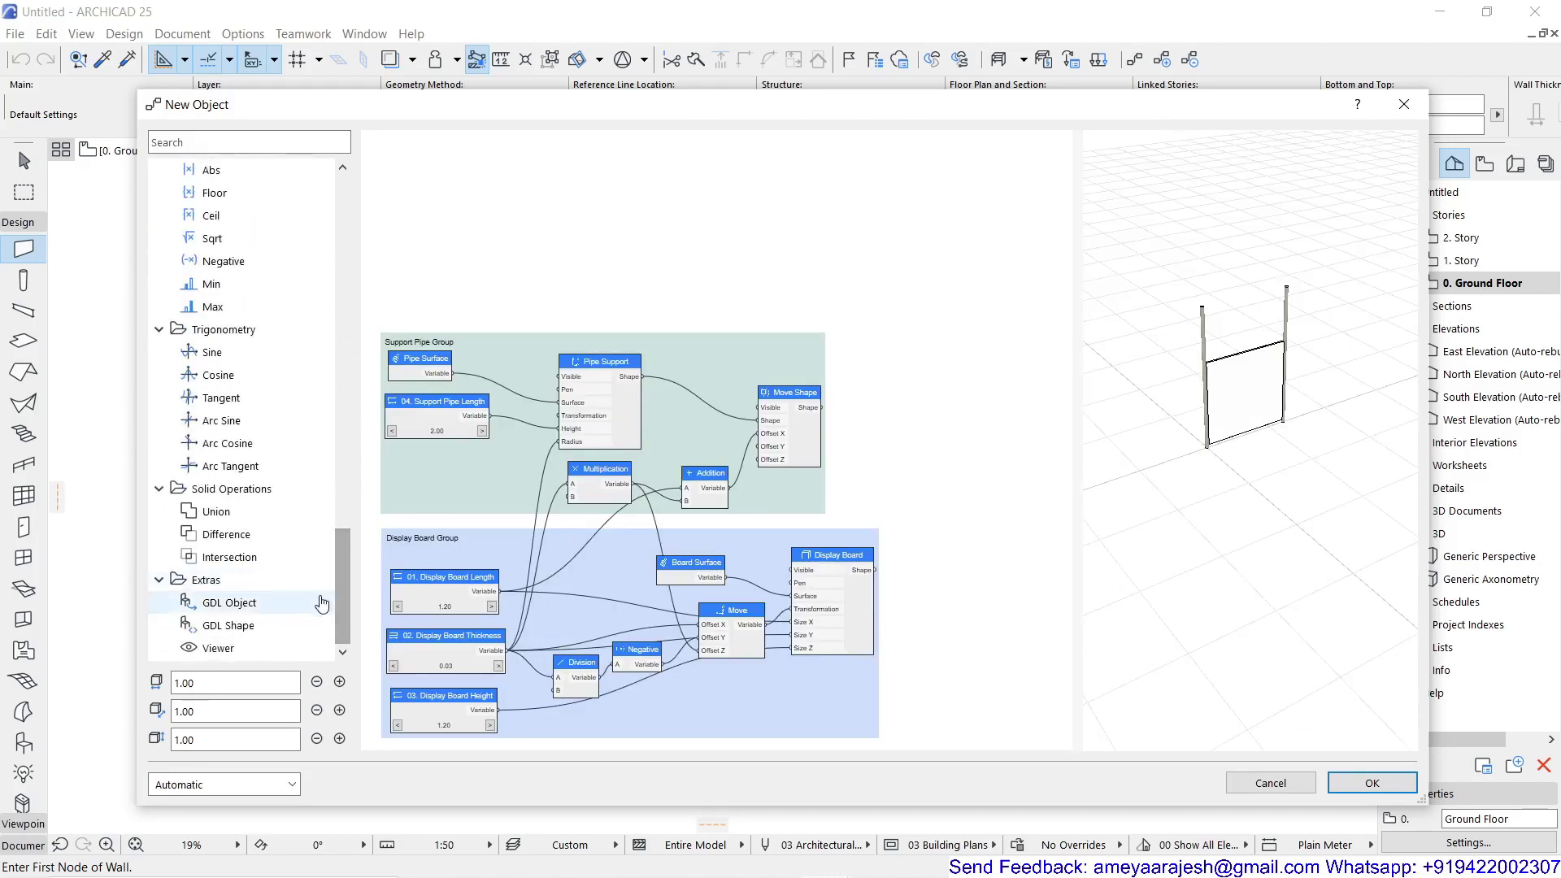
double_click(268, 603)
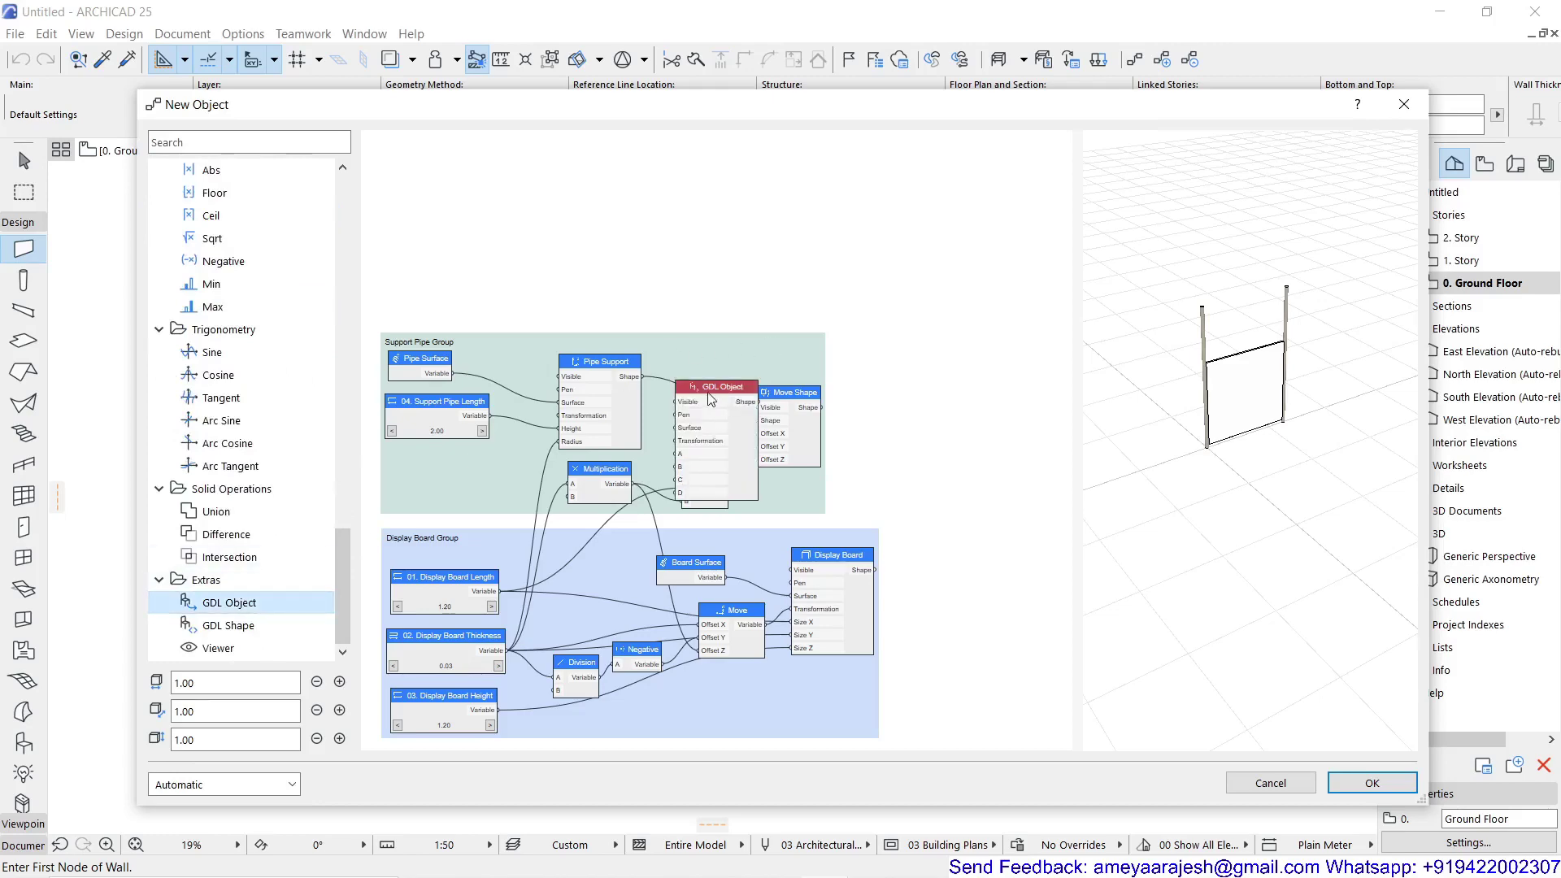
drag(711, 401, 681, 201)
scroll(683, 195, up, 5)
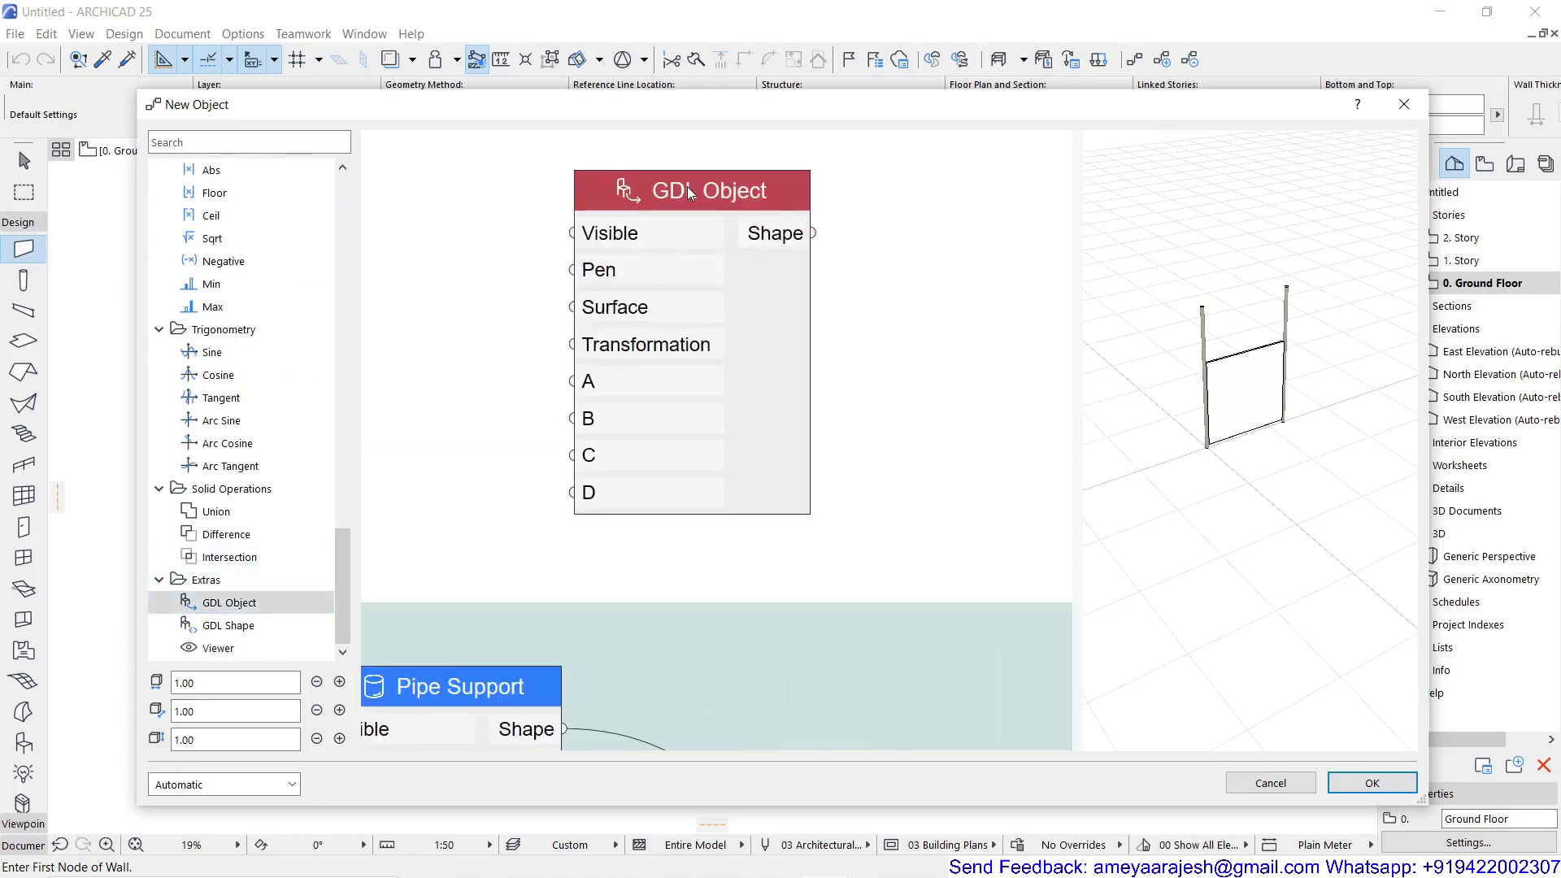
middle_drag(686, 187, 884, 211)
double_click(884, 211)
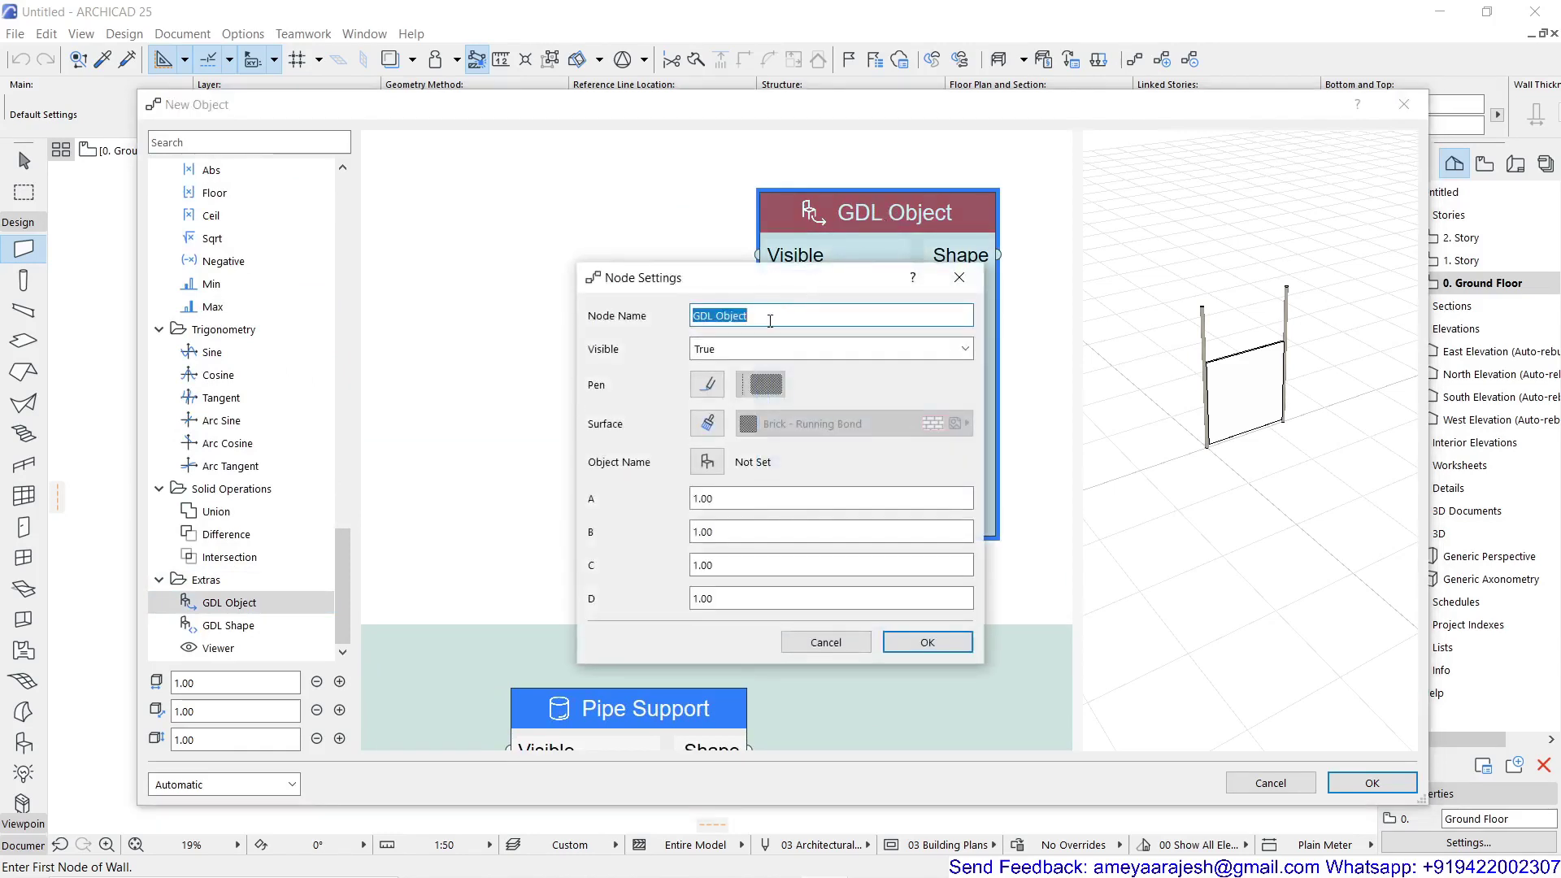
double_click(704, 319)
text(Spot Light)
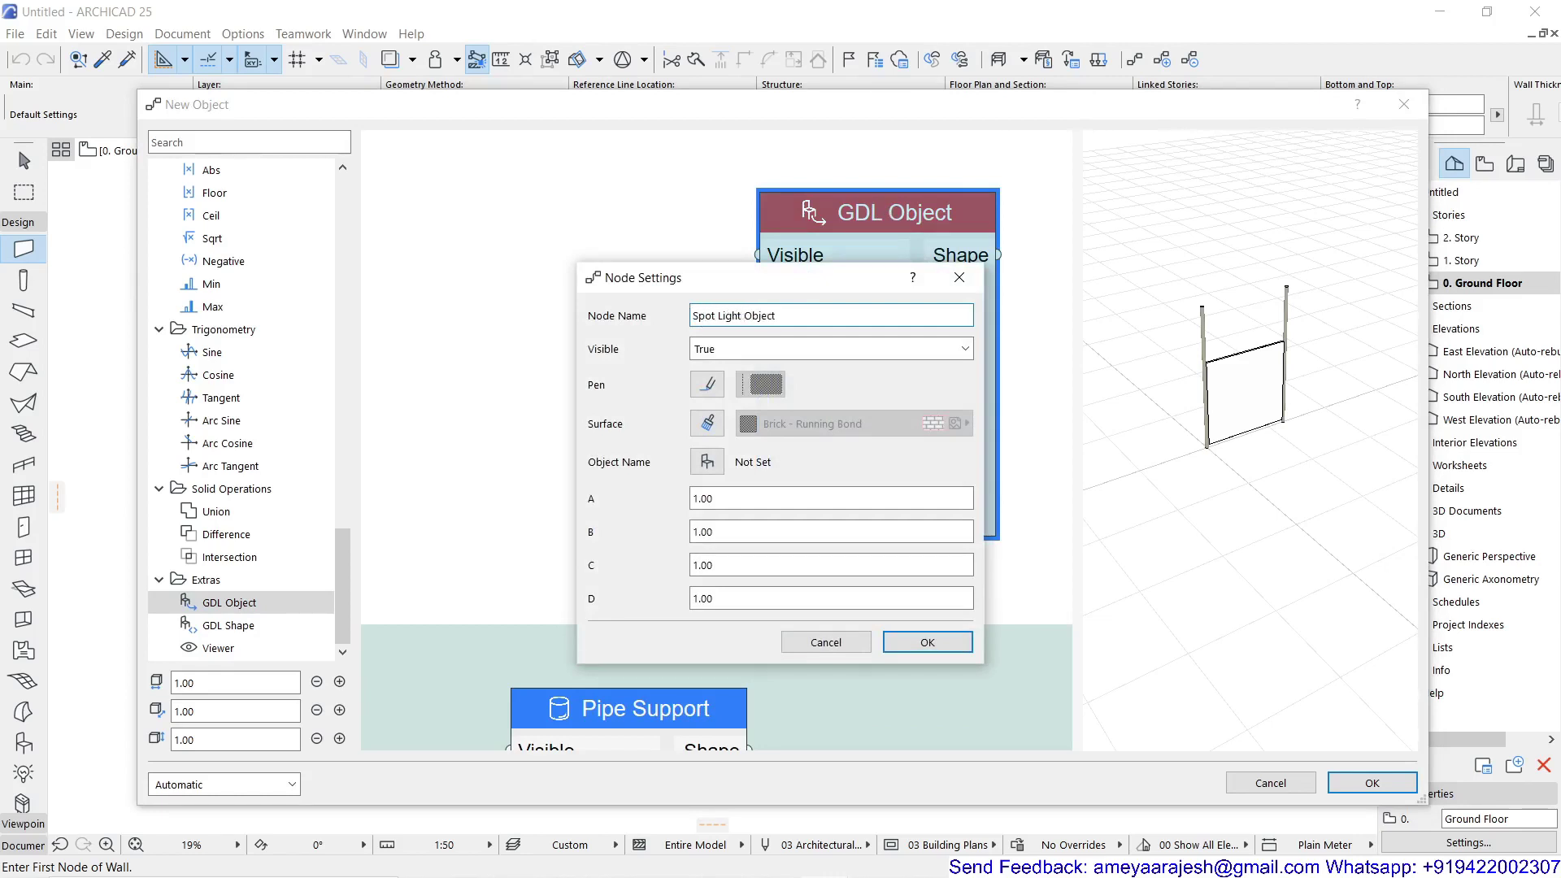
Assign the library object Spotlamp Ceiling 25 to the Spot Light Object node and map its parameter A to Rotation 2 (rx)
click(707, 462)
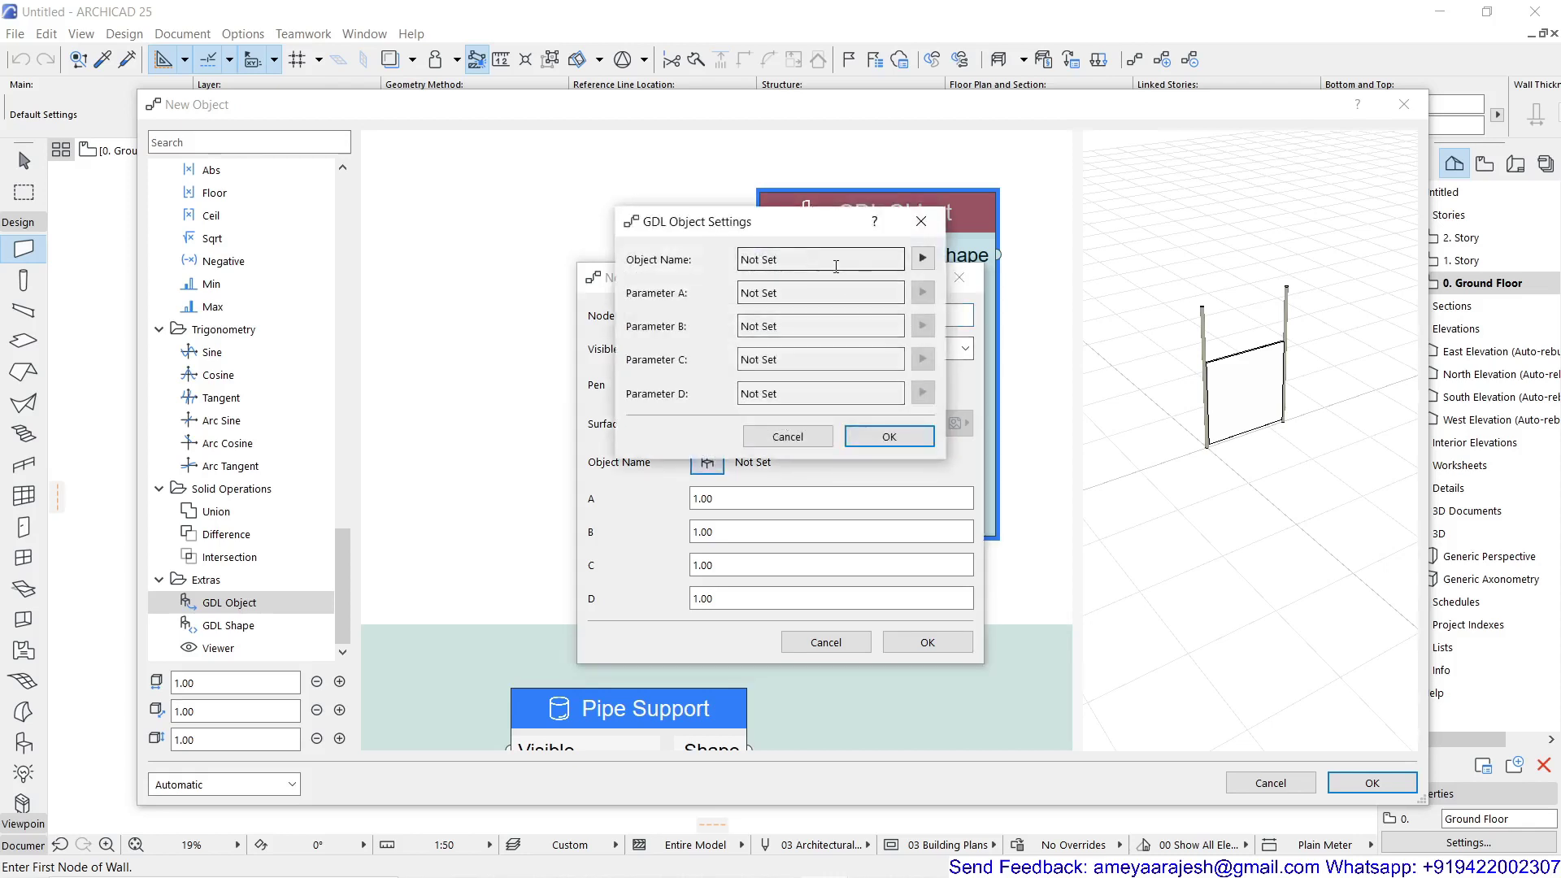
click(922, 258)
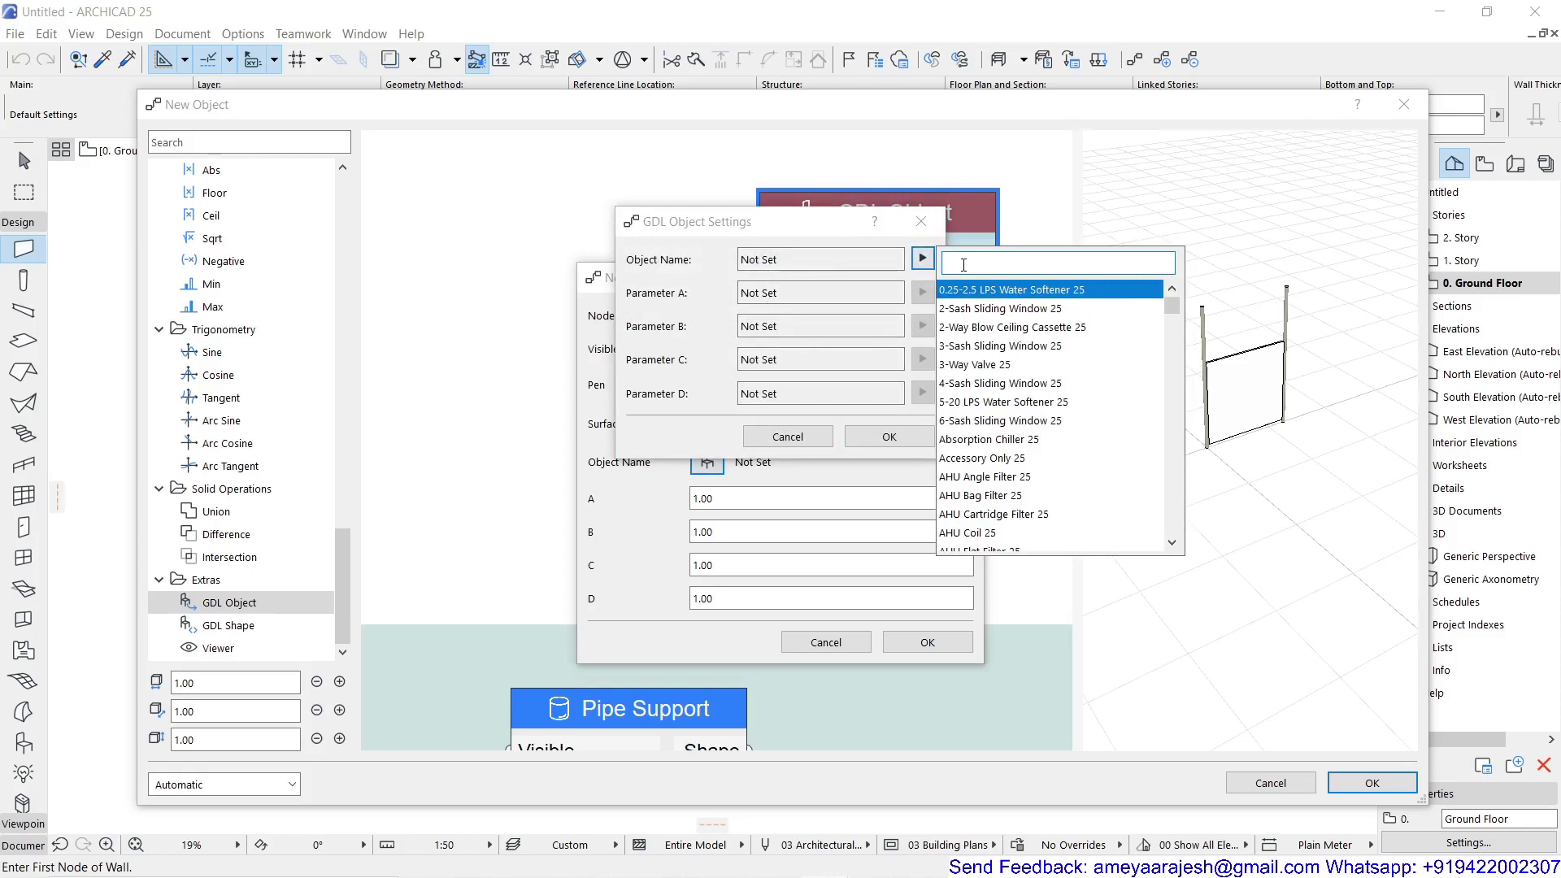
text(spot)
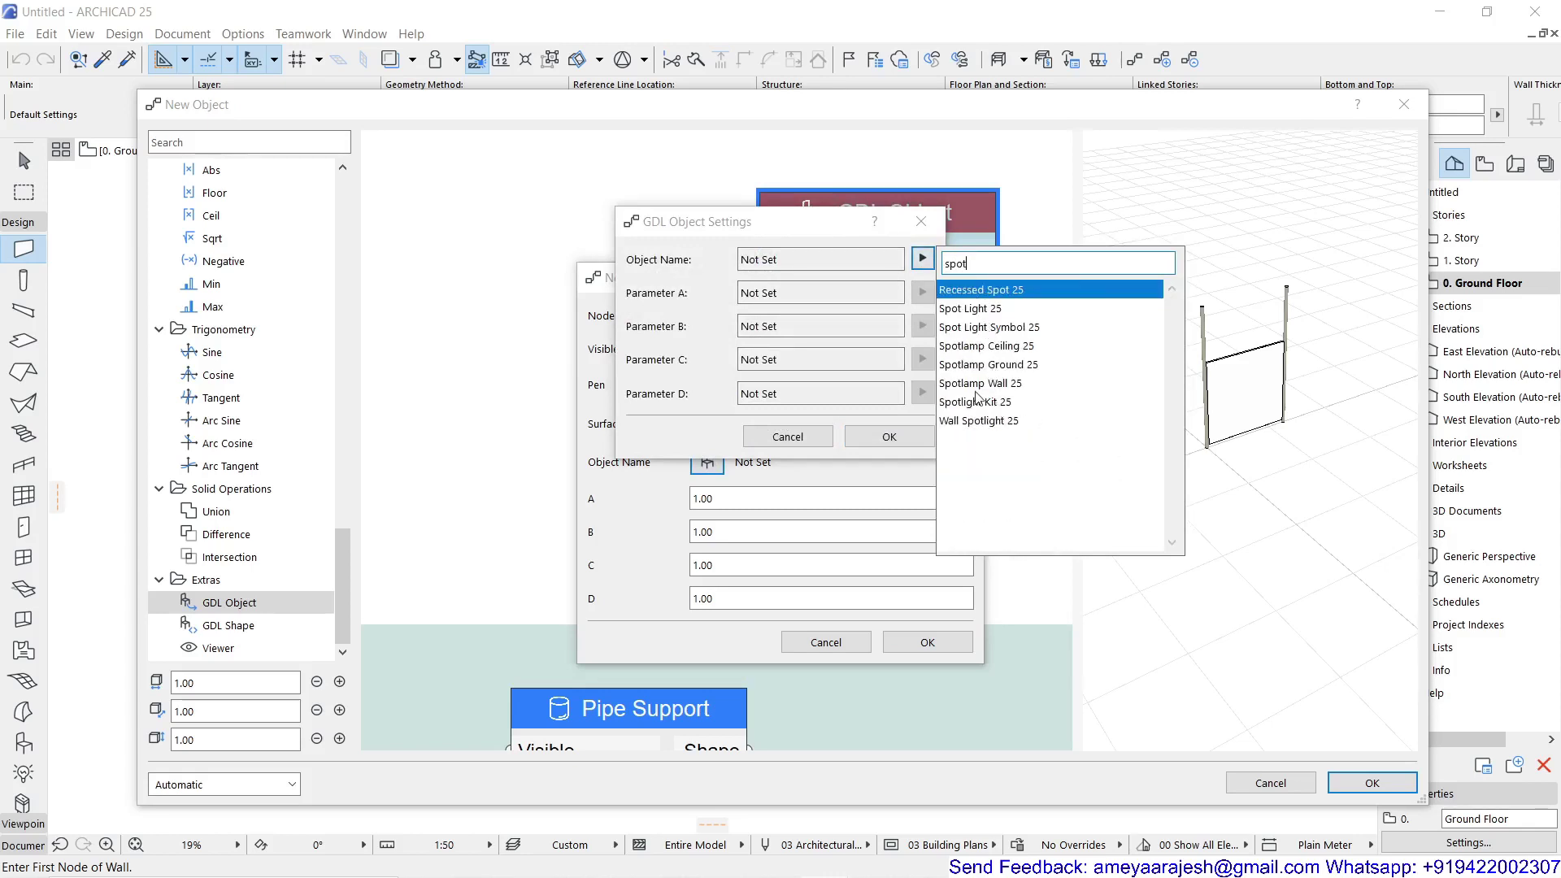
click(970, 346)
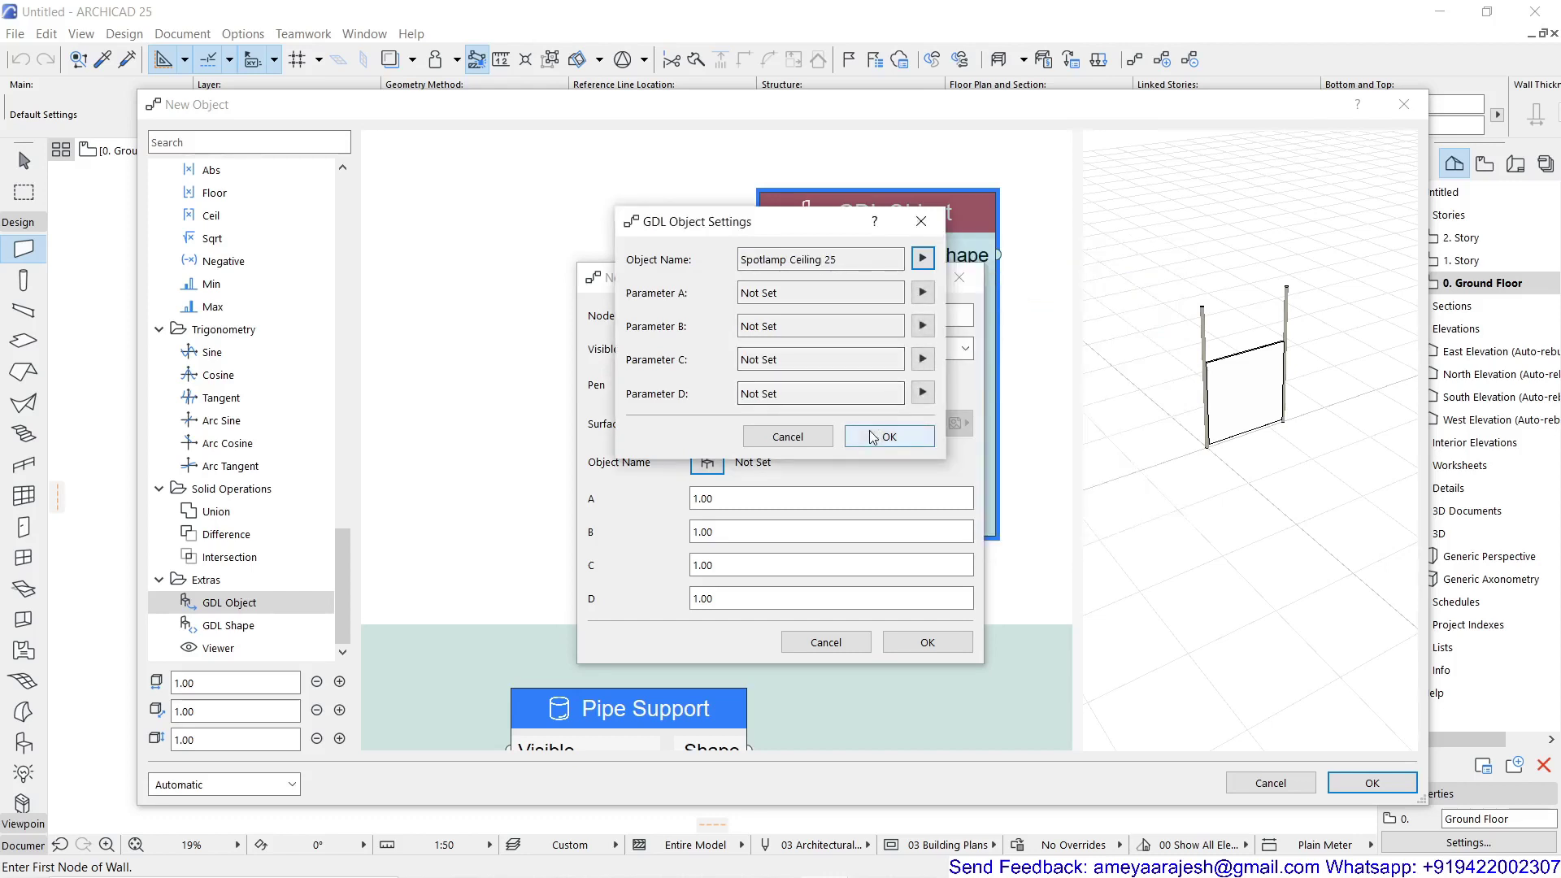
click(923, 292)
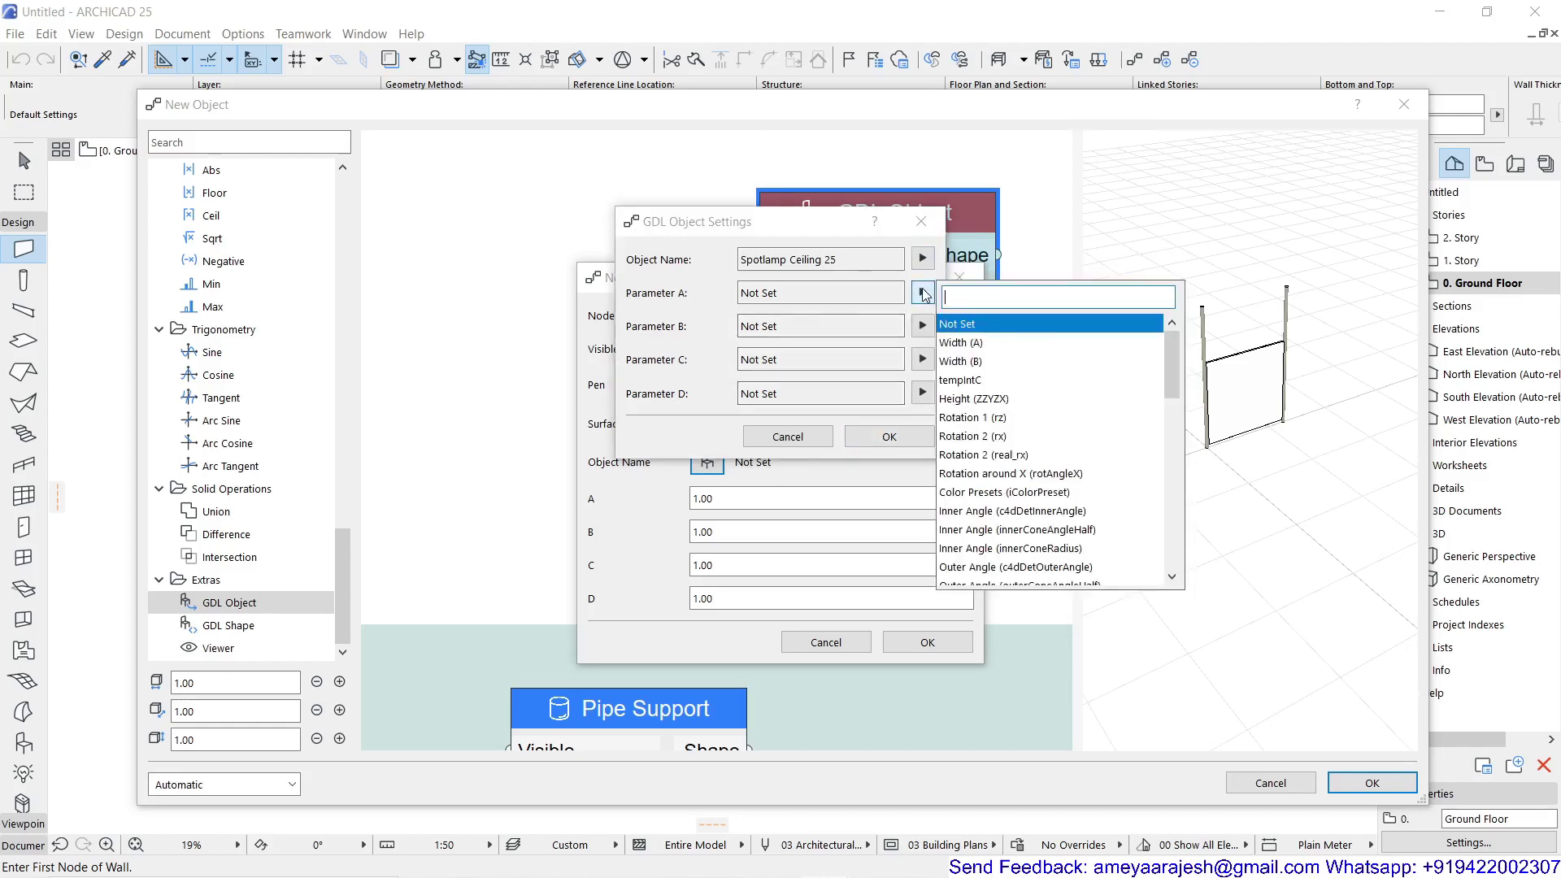
click(973, 438)
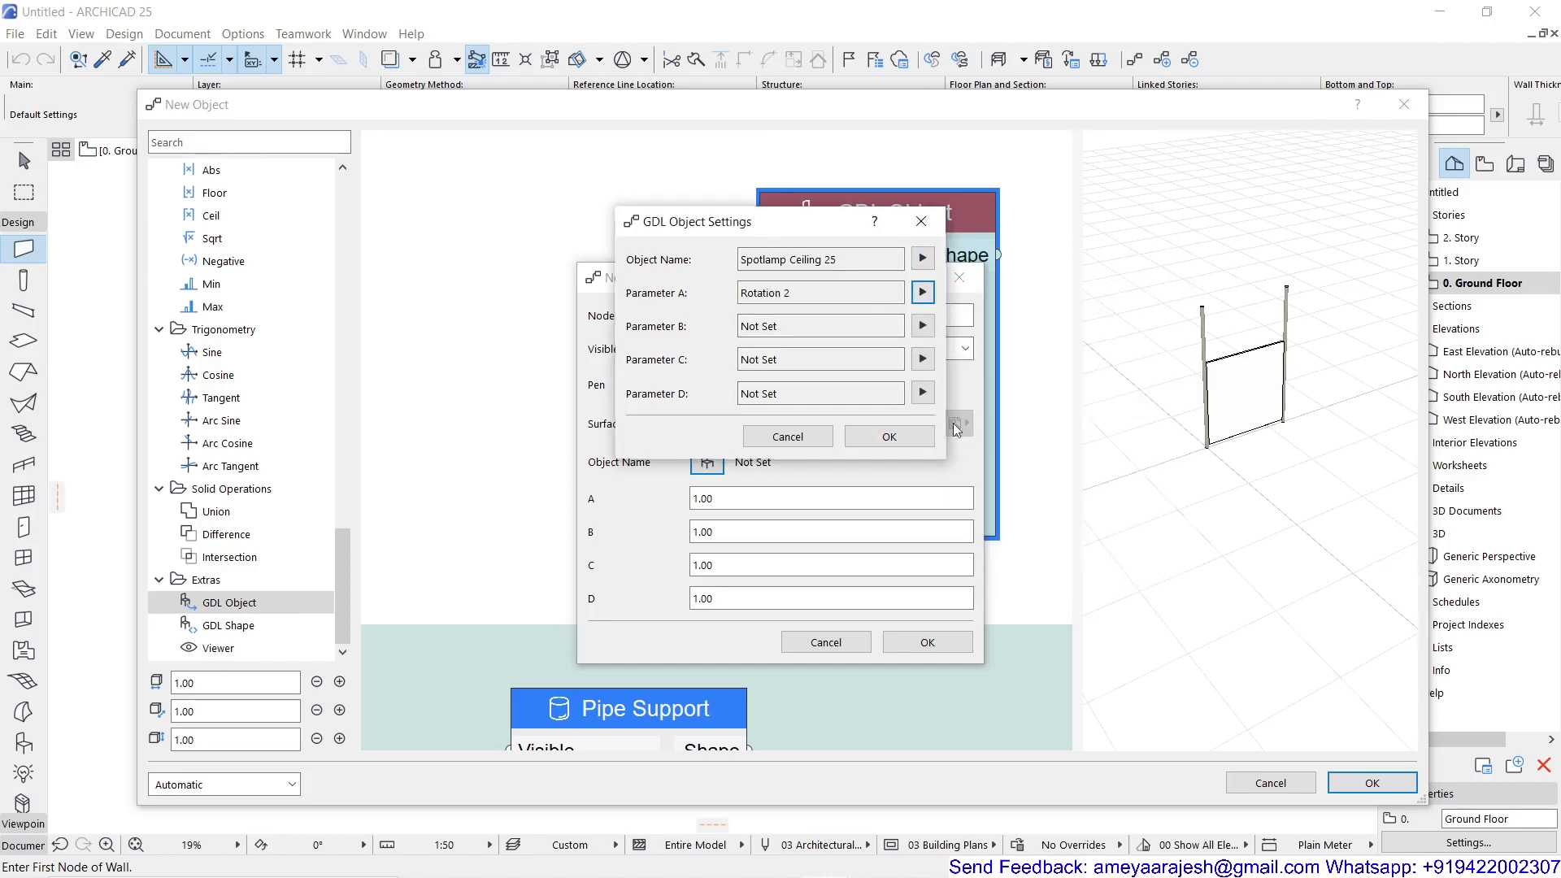
click(894, 438)
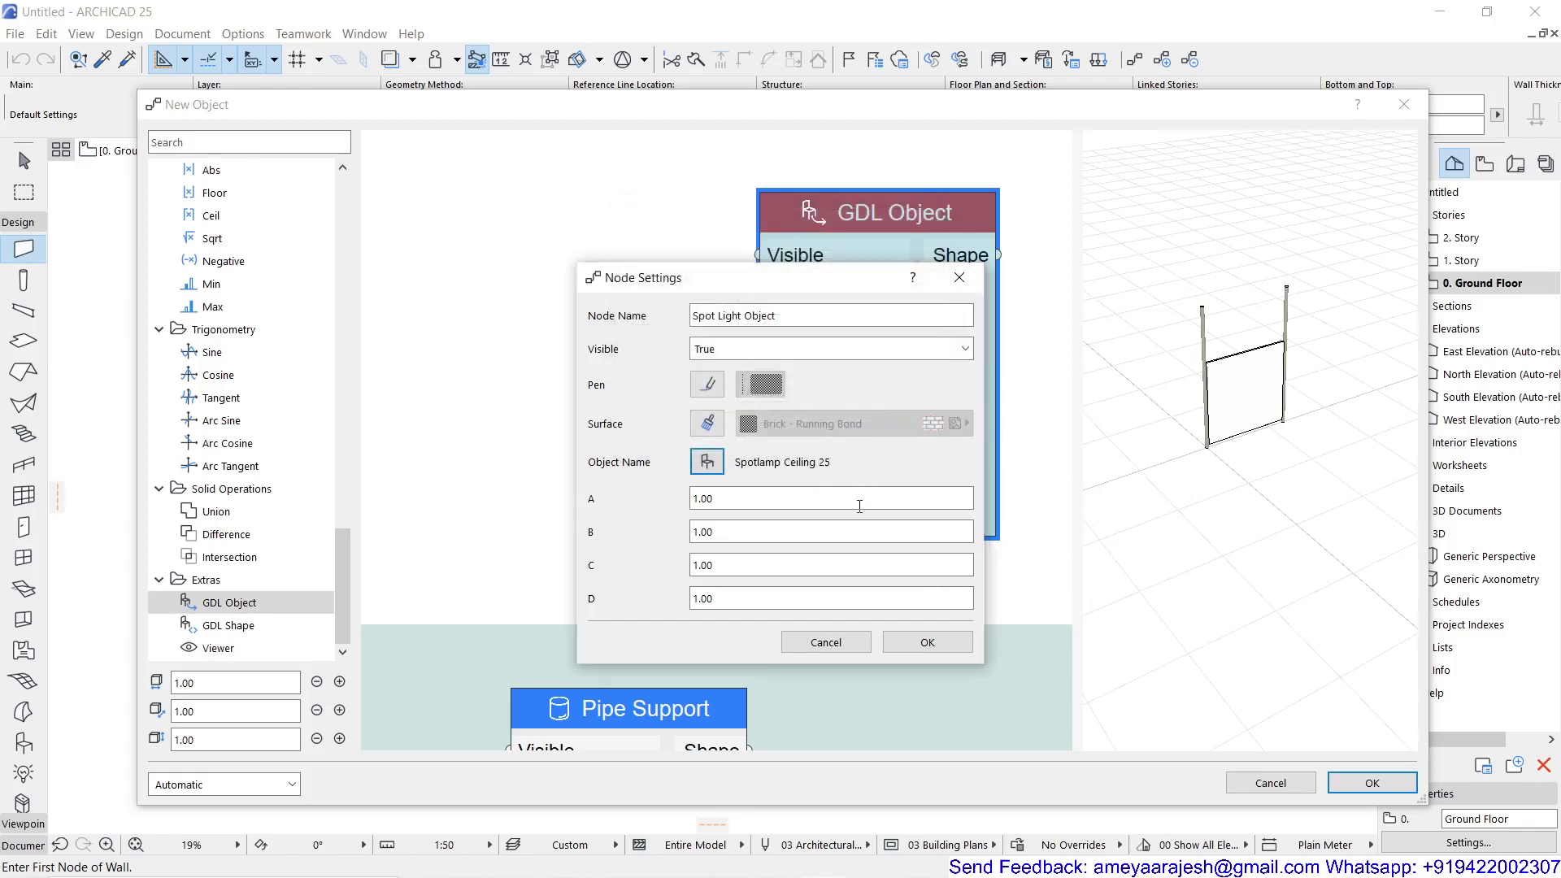
click(926, 642)
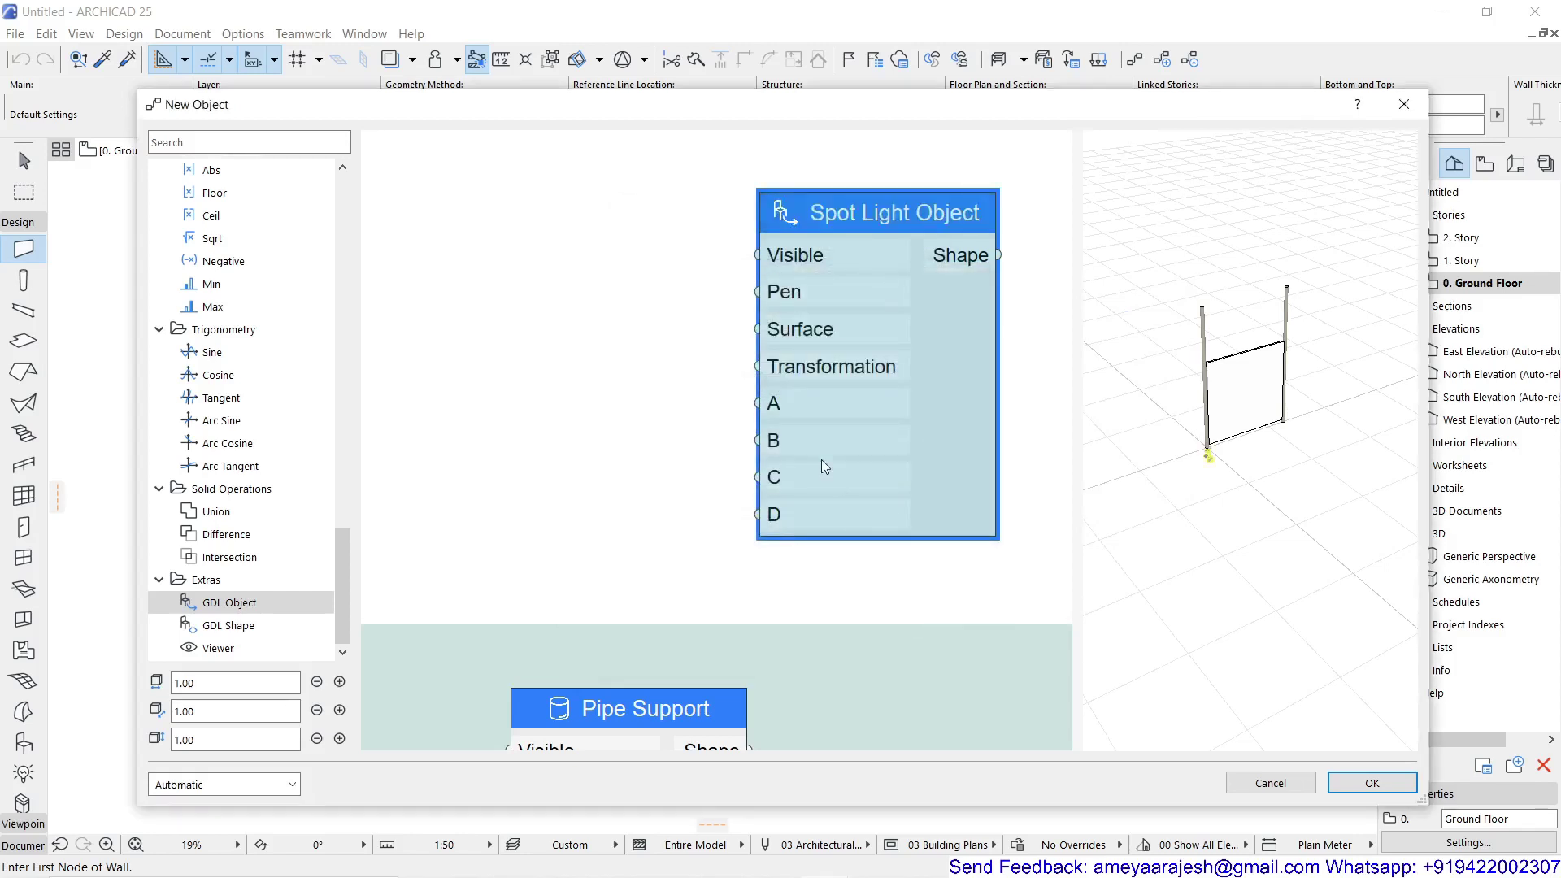
Enable the black pen override for the Spot Light Object node
scroll(1212, 476, up, 5)
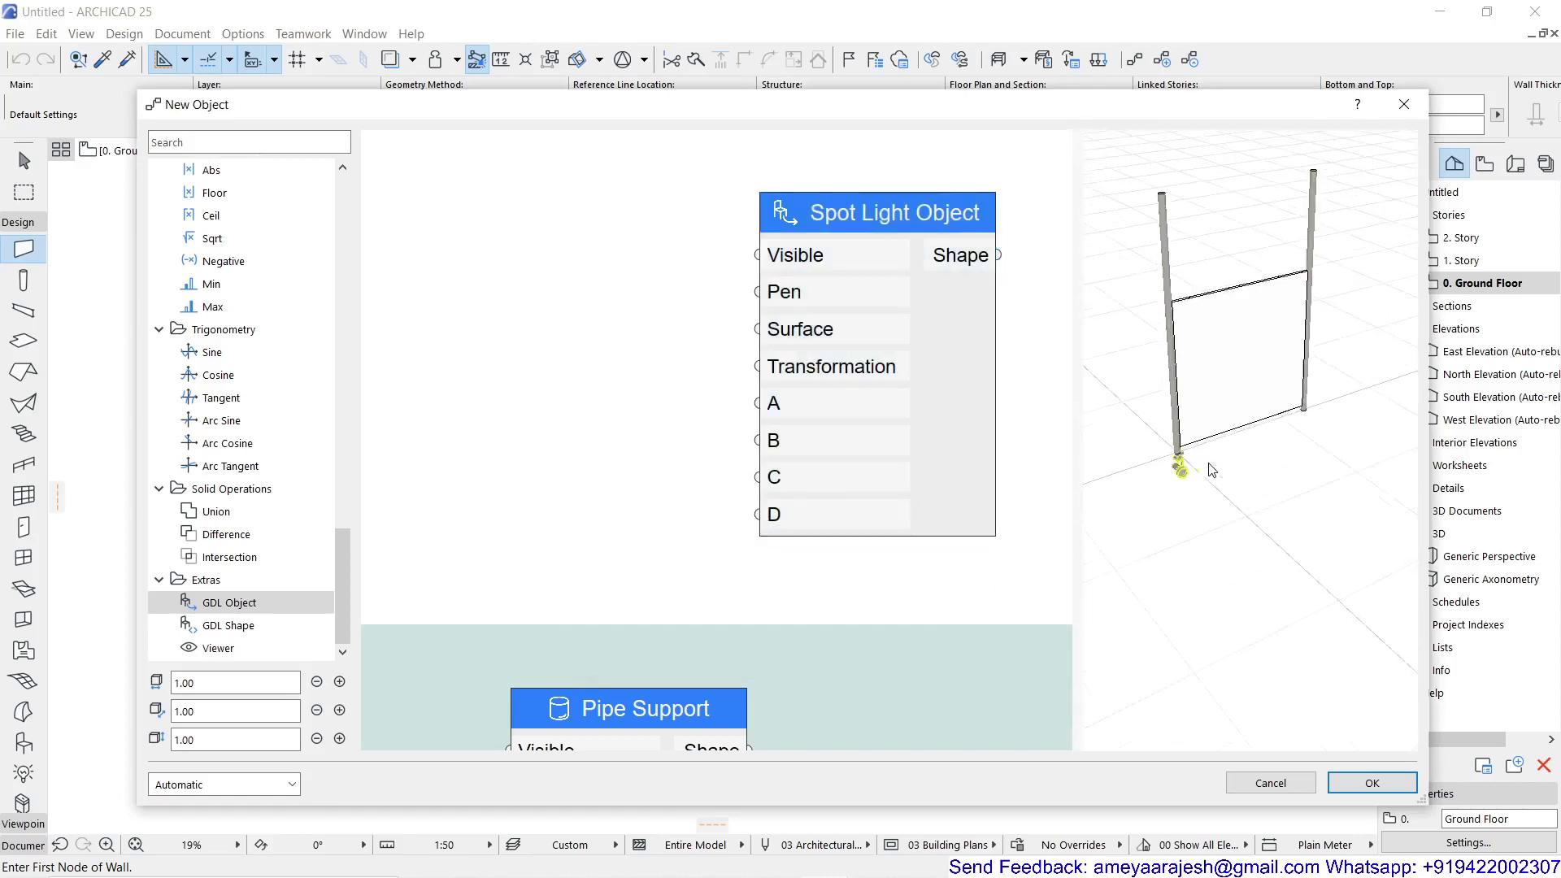
scroll(1212, 494, up, 5)
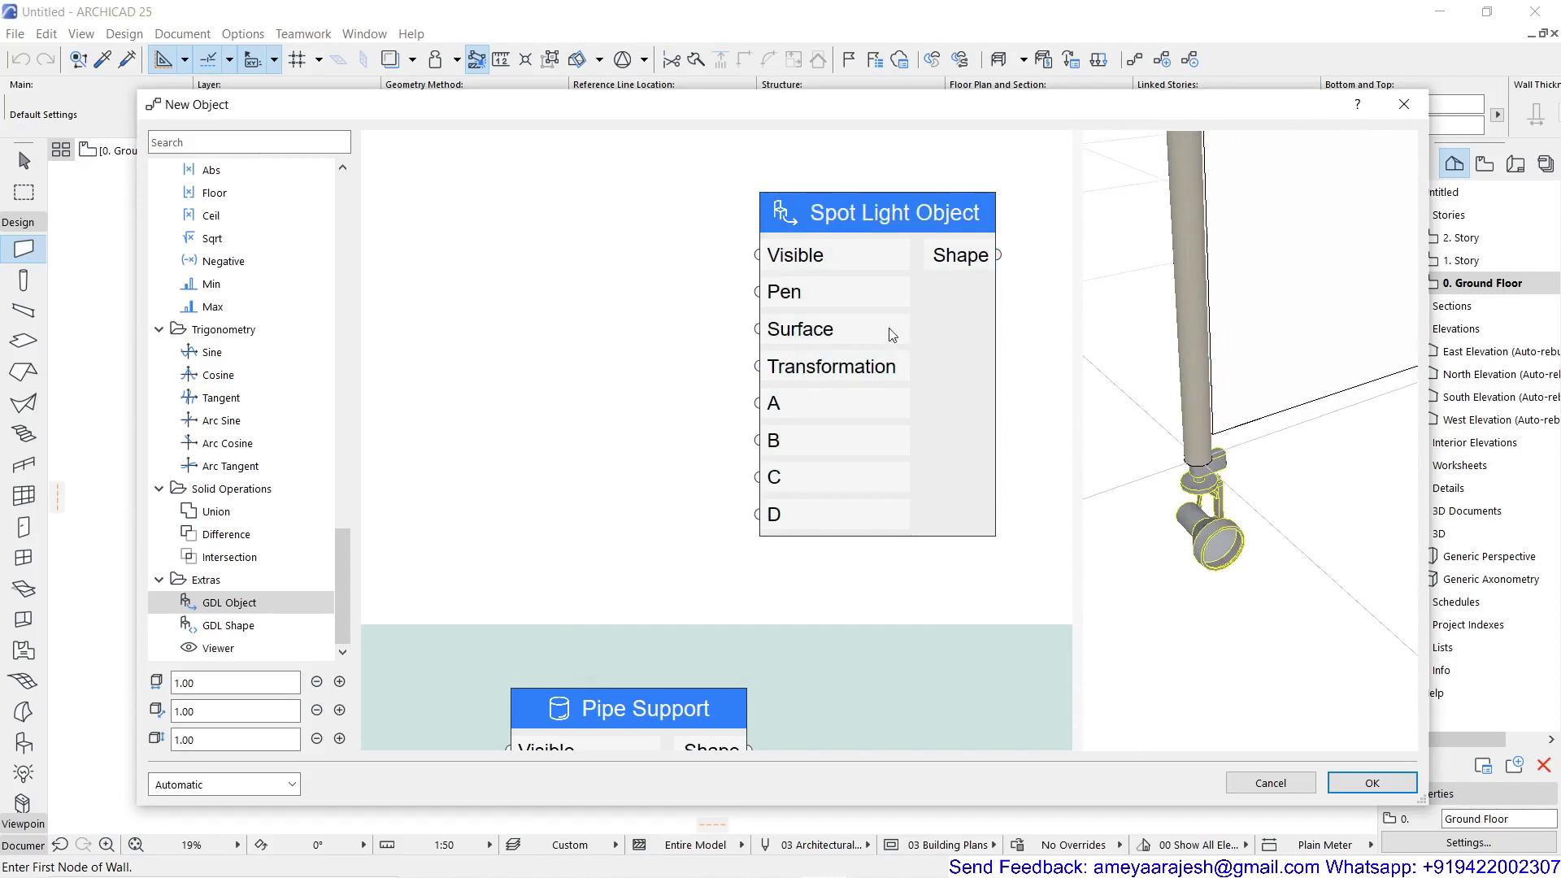
double_click(835, 218)
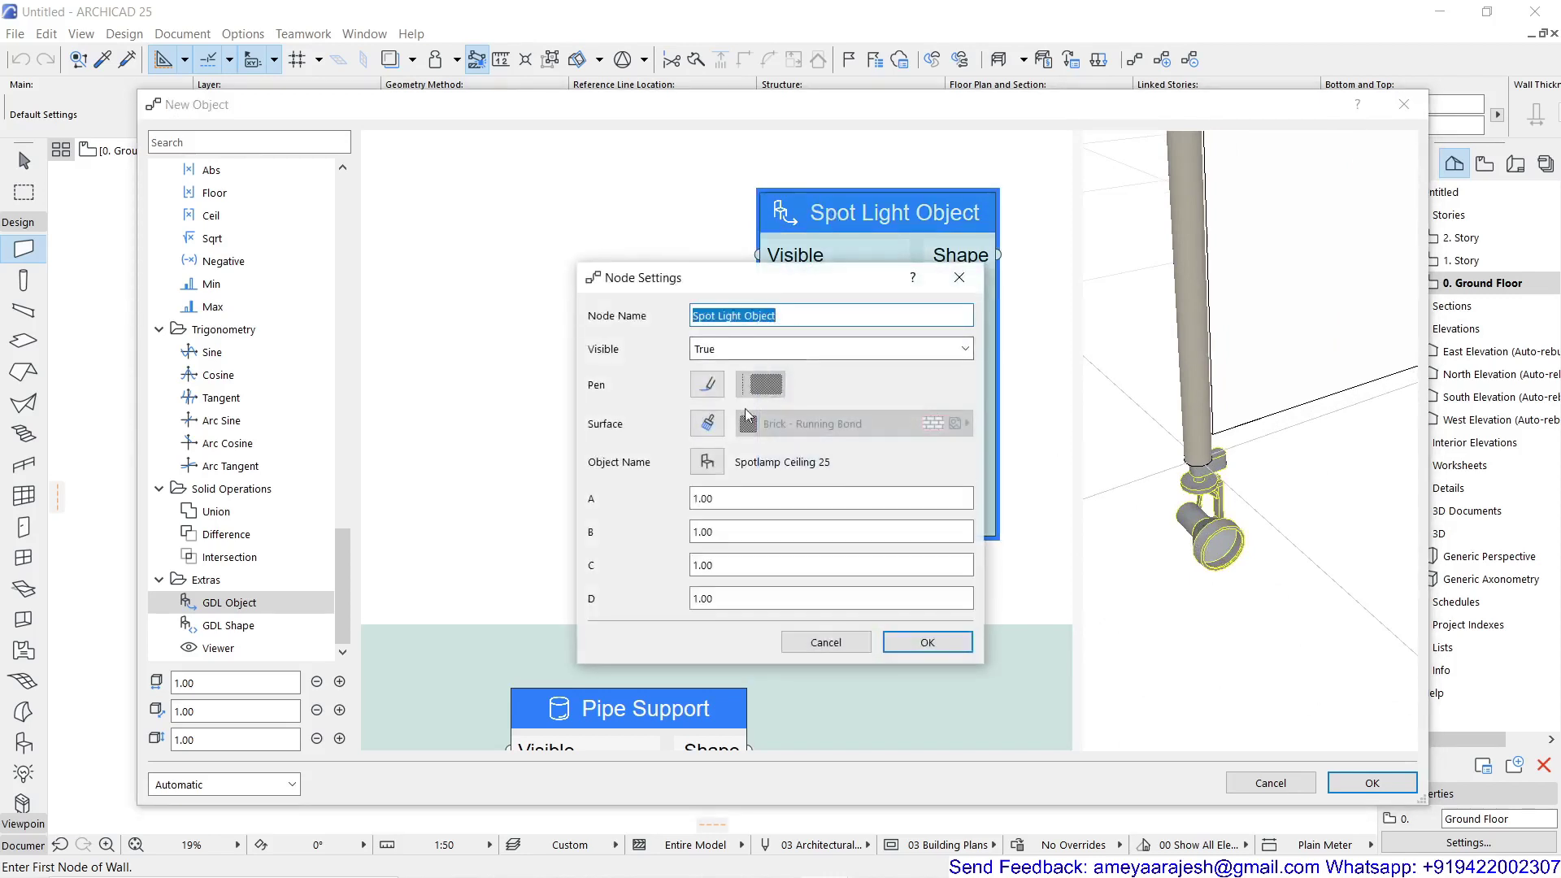
click(717, 389)
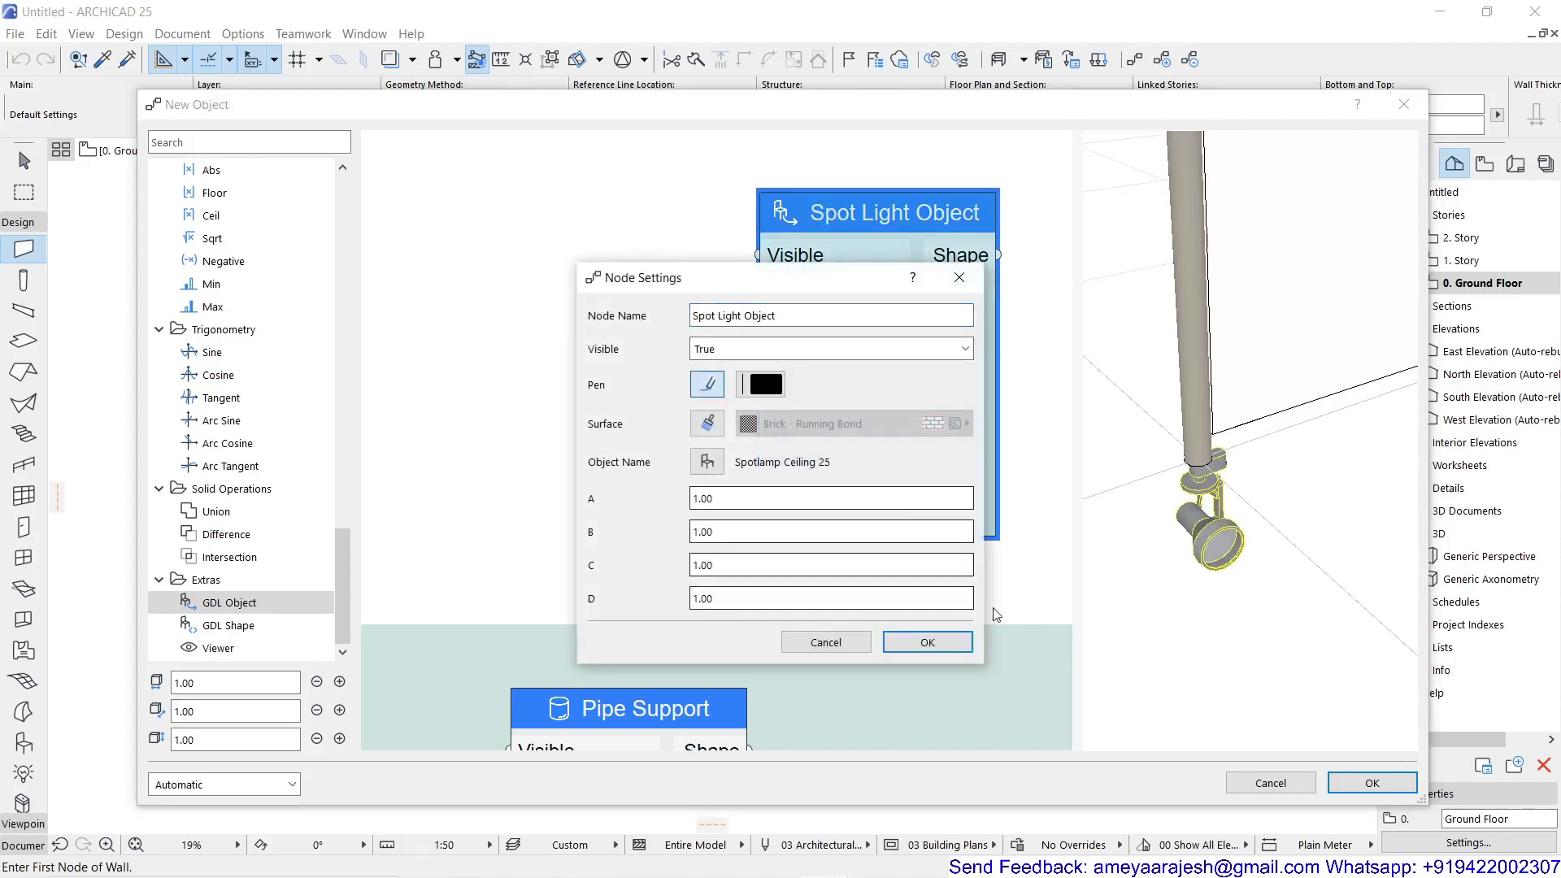
click(948, 649)
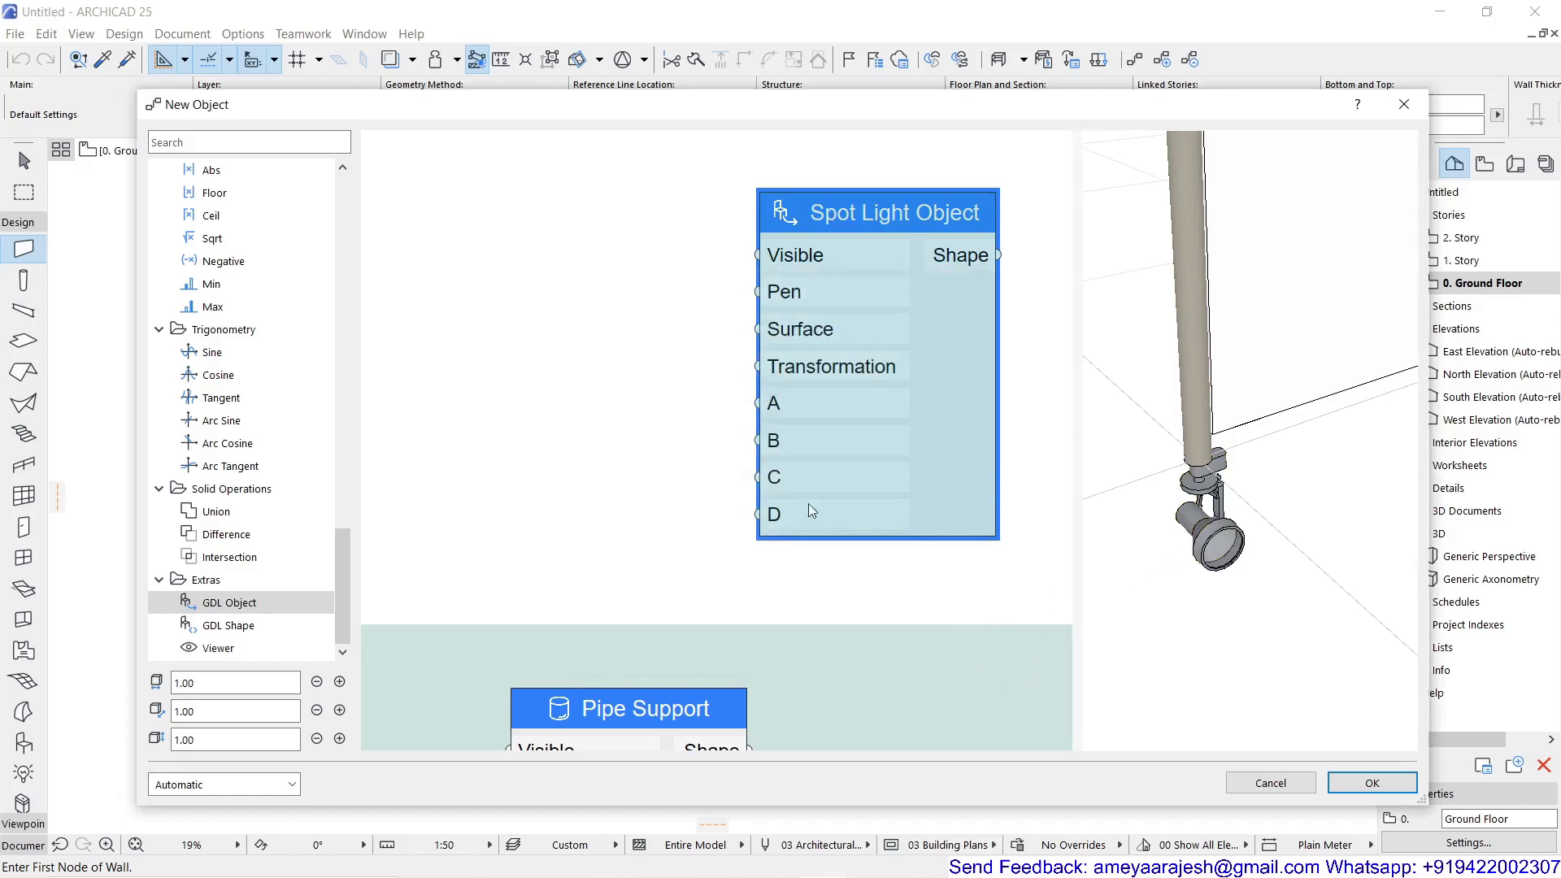
scroll(1248, 414, down, 4)
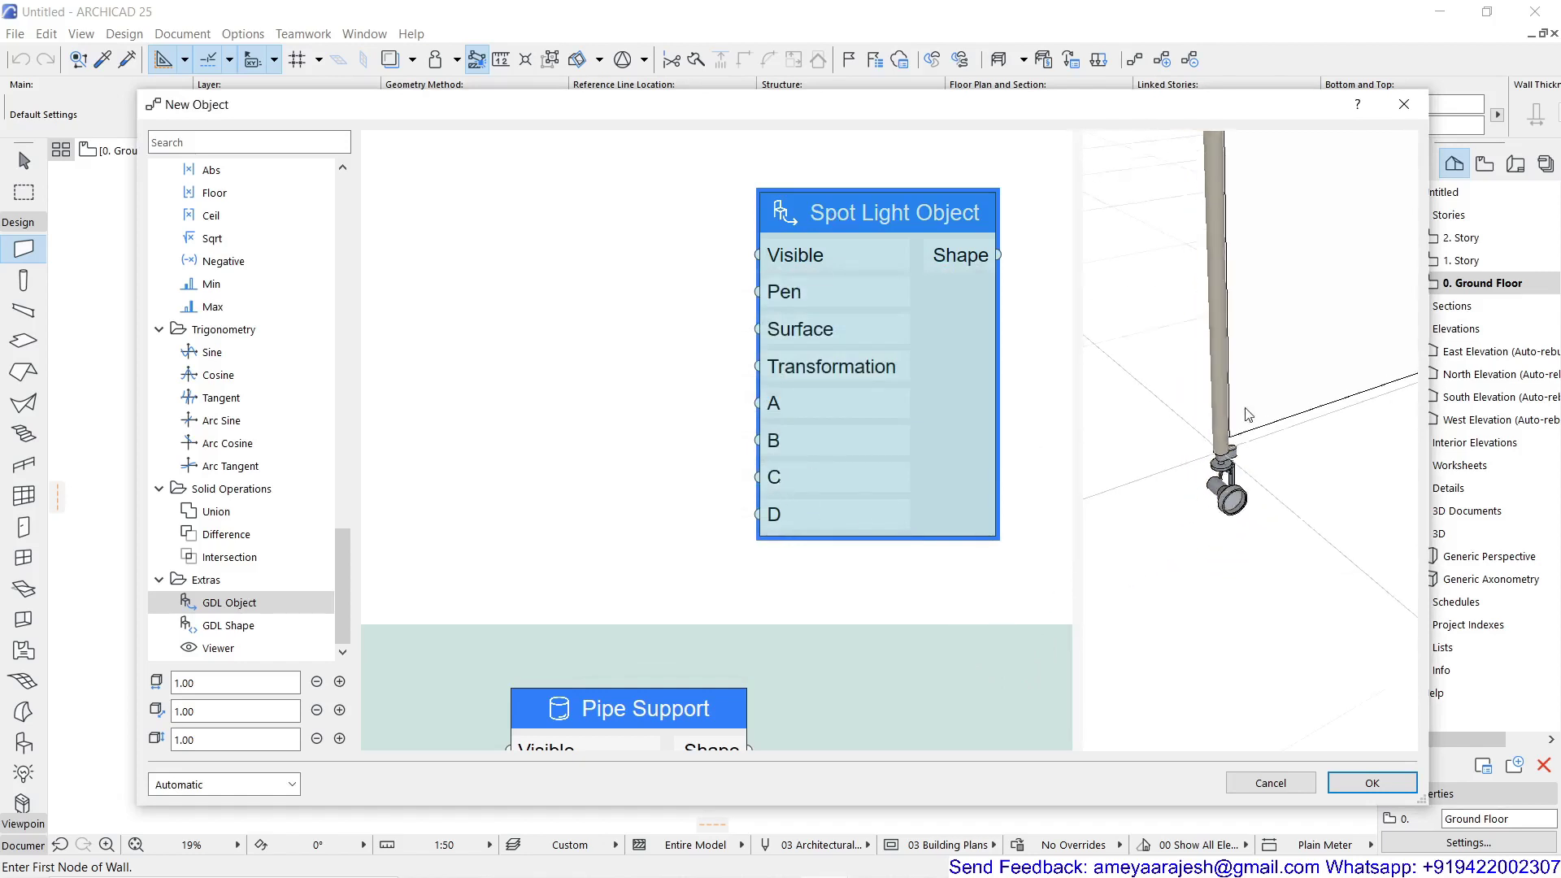
scroll(1274, 341, down, 1)
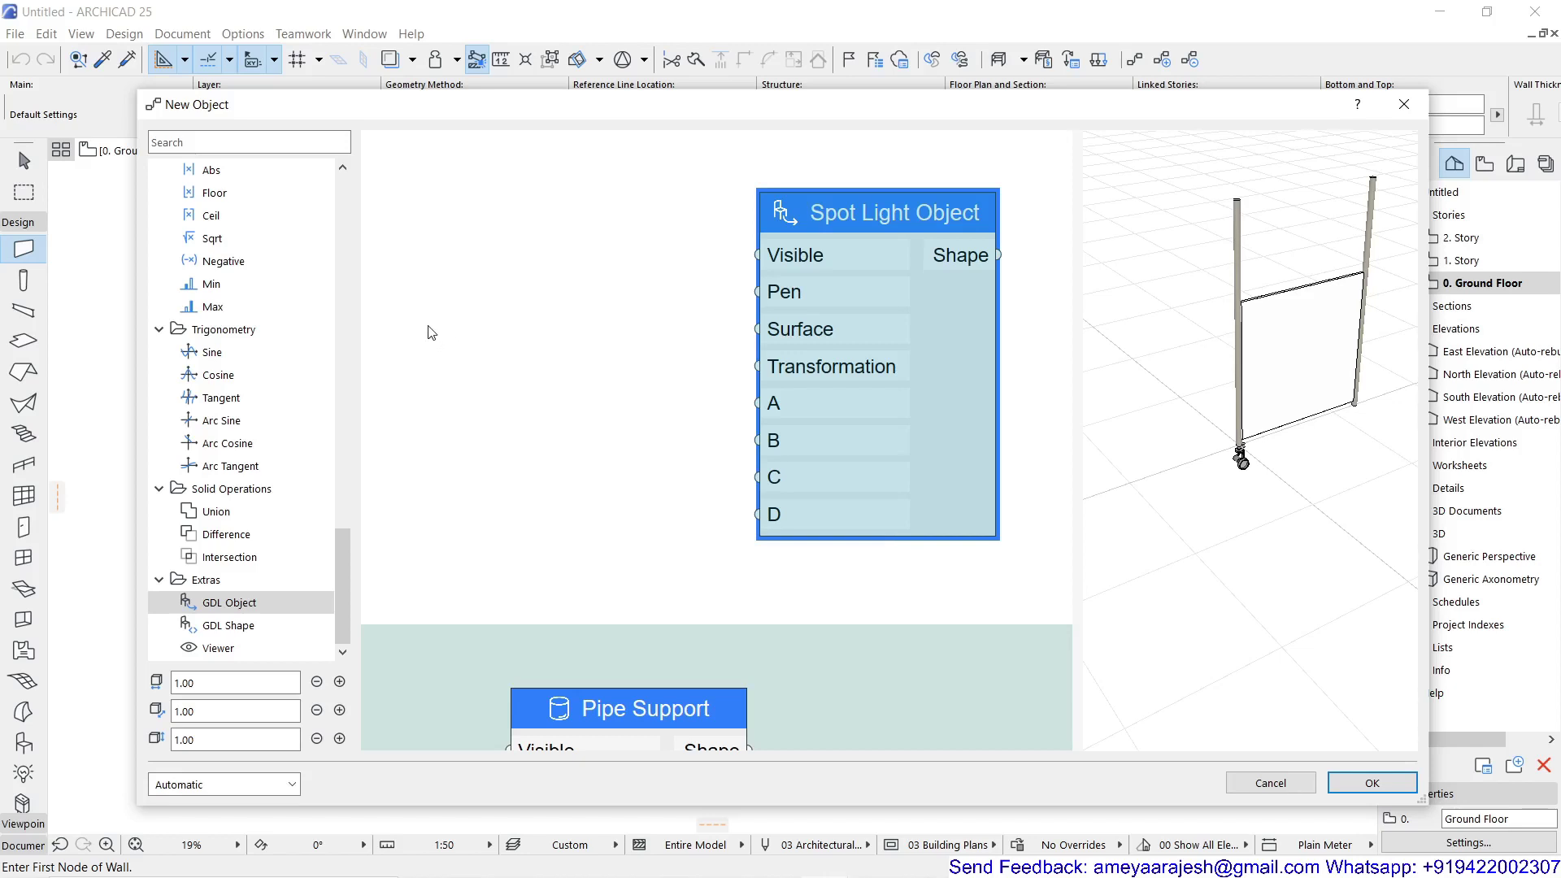
Add a Length node beside Spot Light Object, with both node and parameter name set to "05. Spotlight offset from Board"
scroll(430, 332, down, 2)
middle_drag(428, 331, 708, 376)
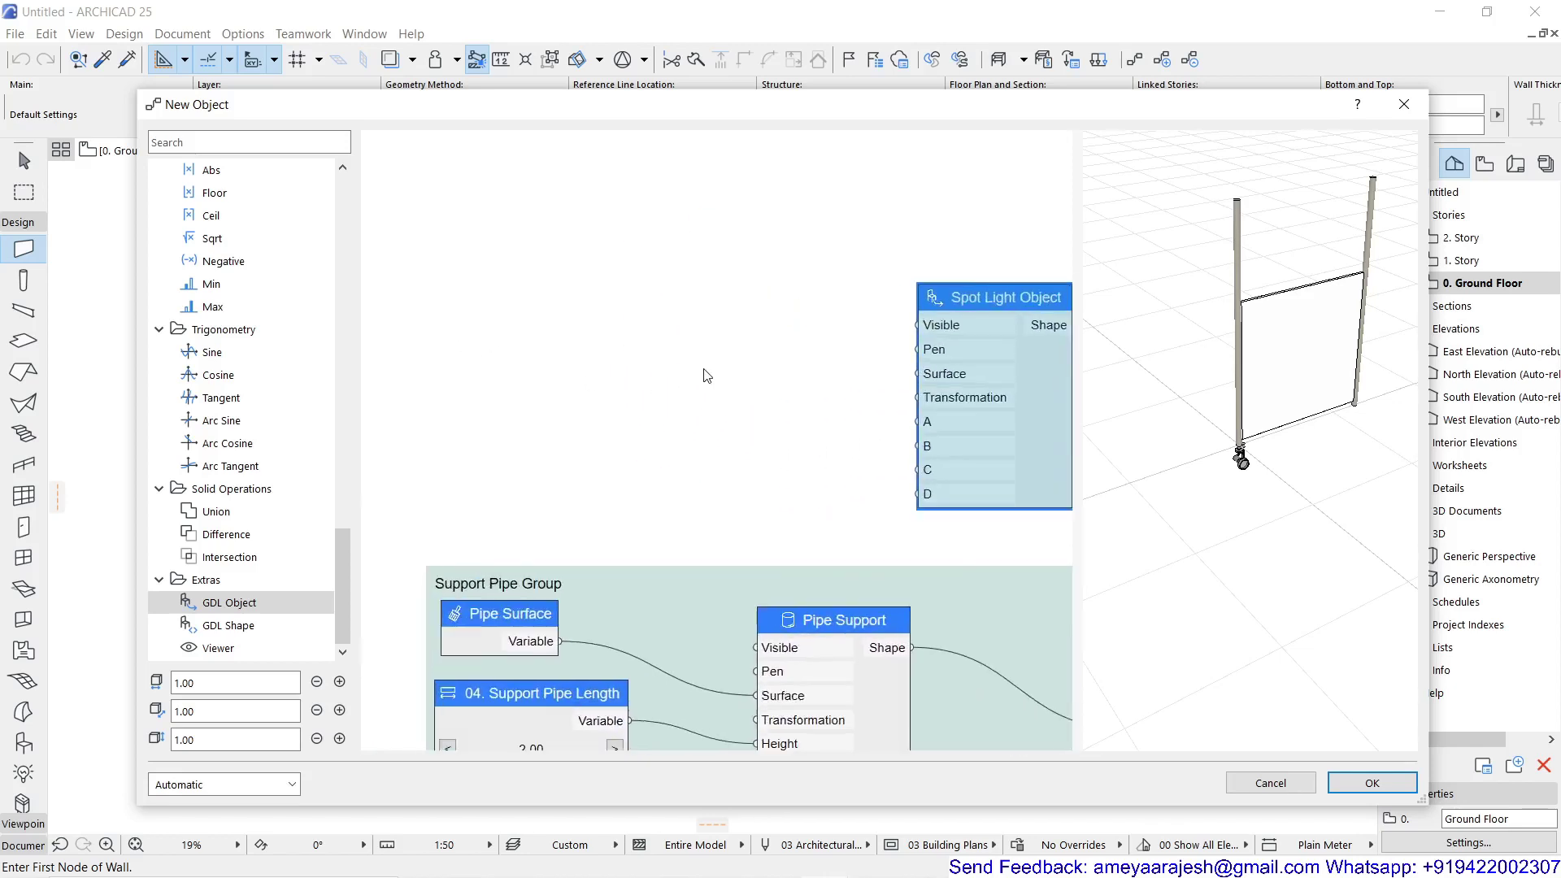
click(585, 352)
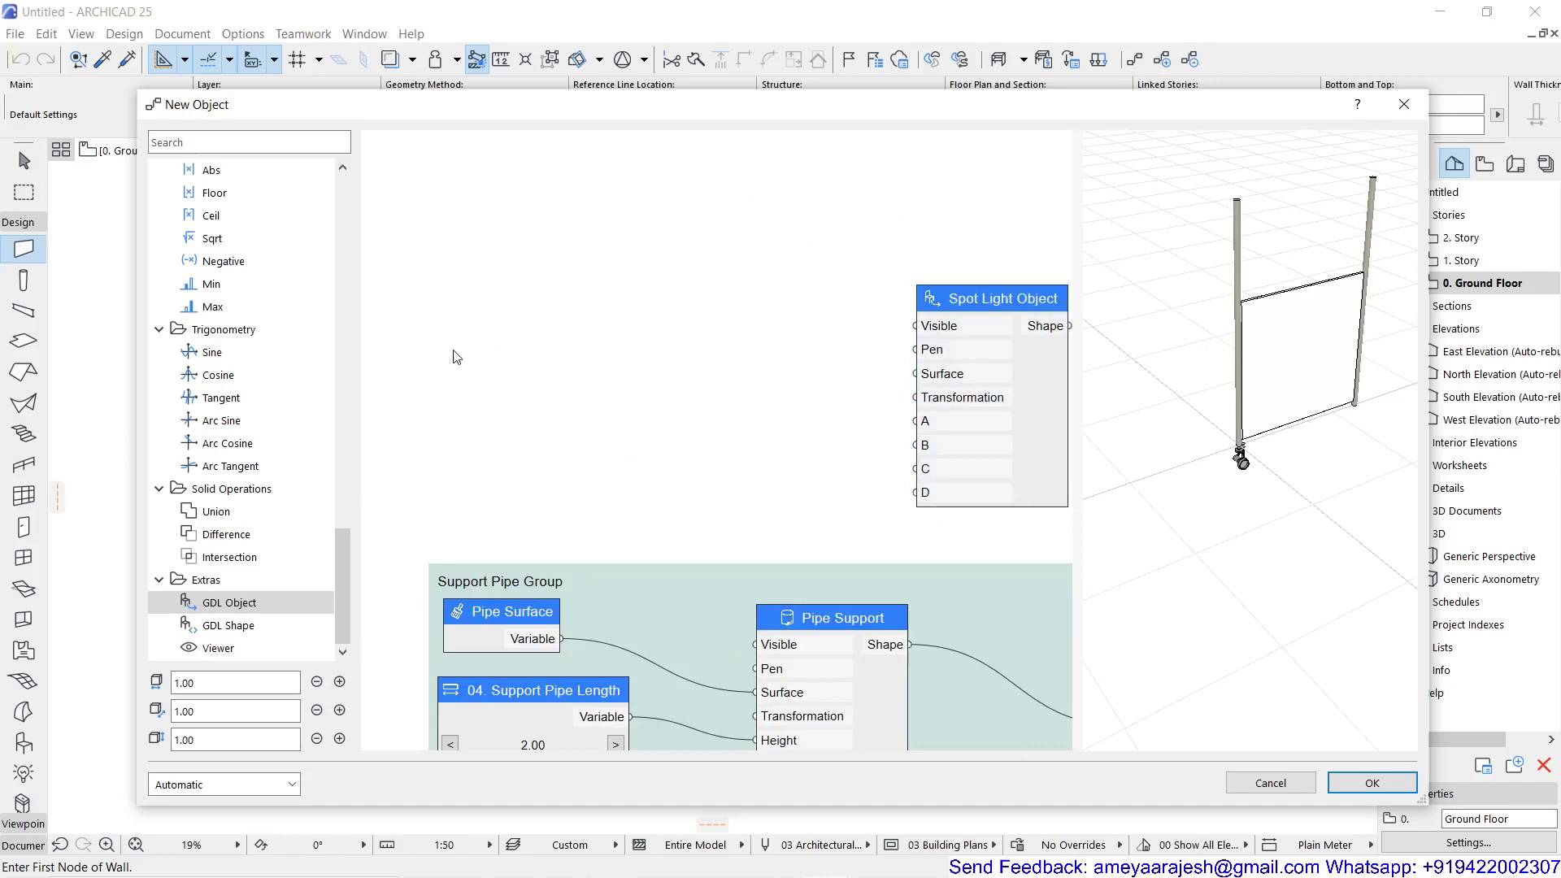
drag(343, 569, 349, 262)
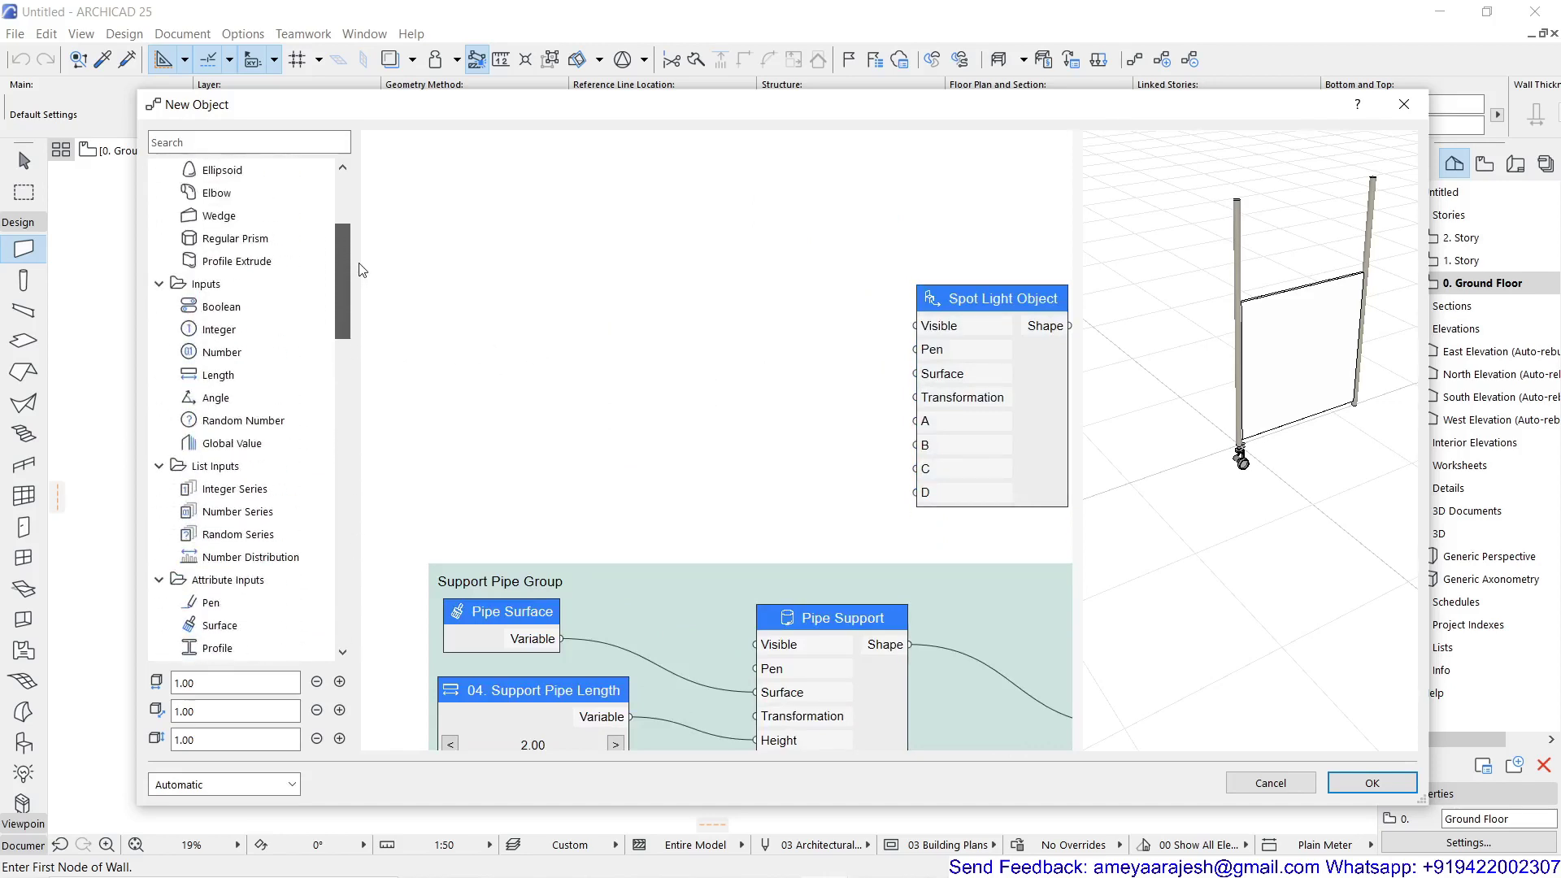
double_click(258, 376)
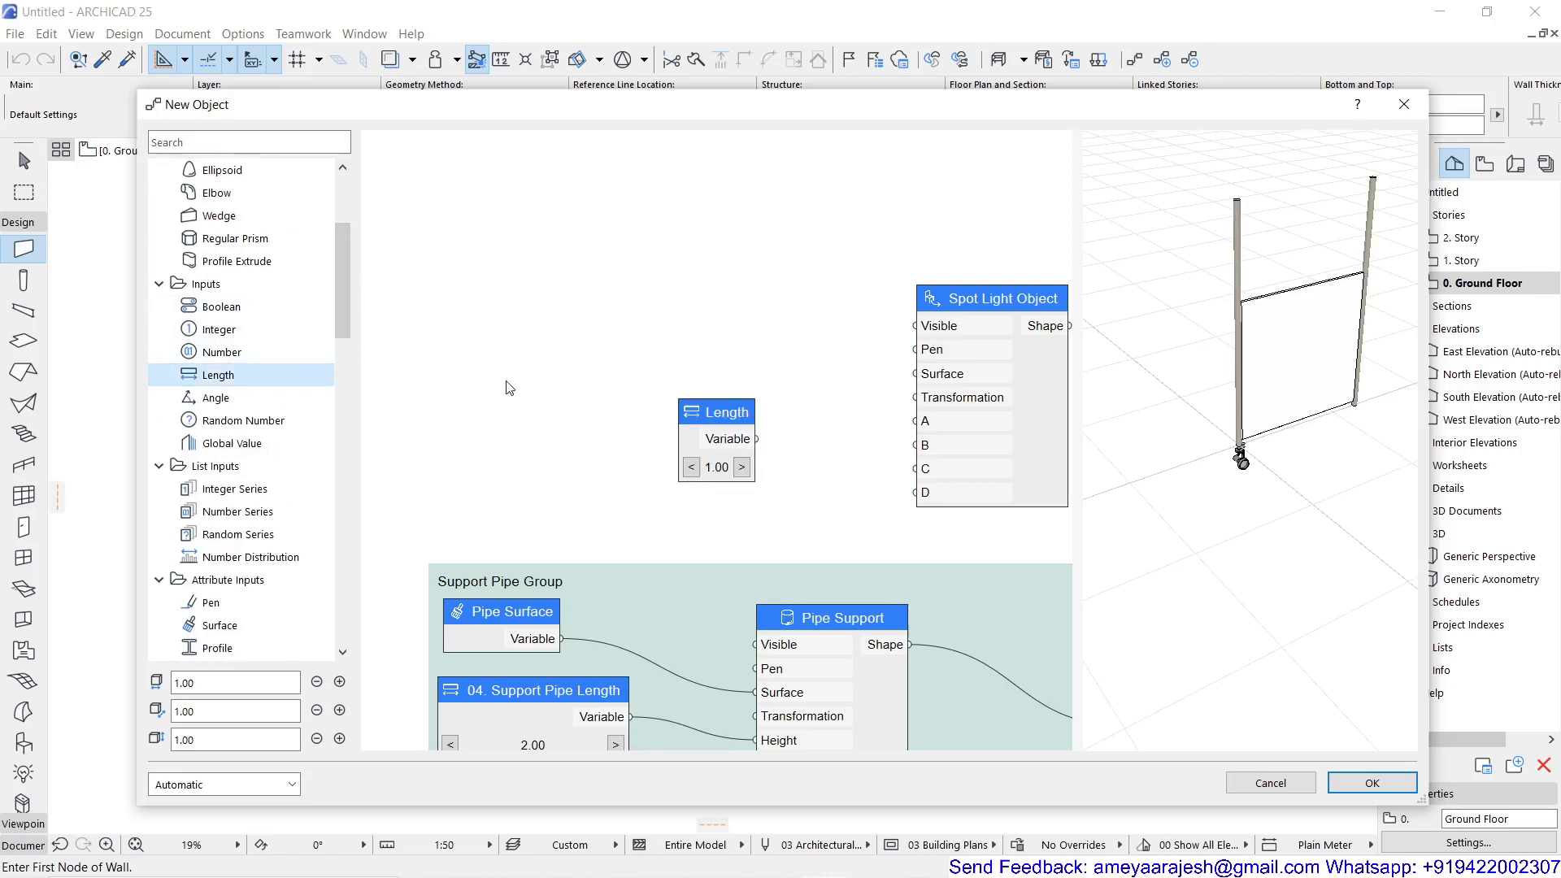
double_click(731, 415)
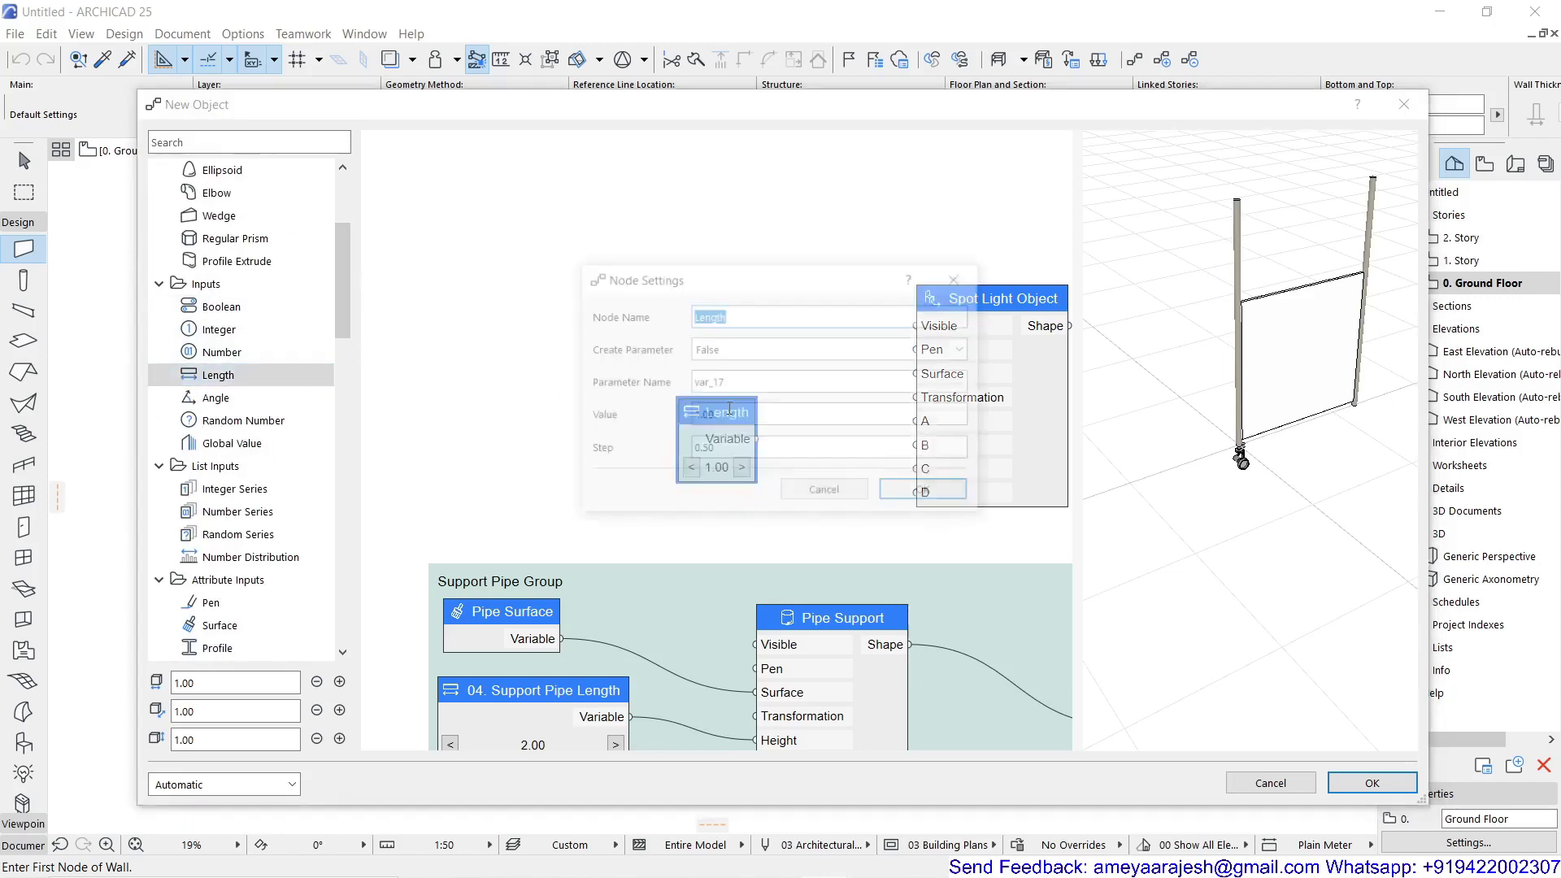
text(05. Spotlight offset from Board)
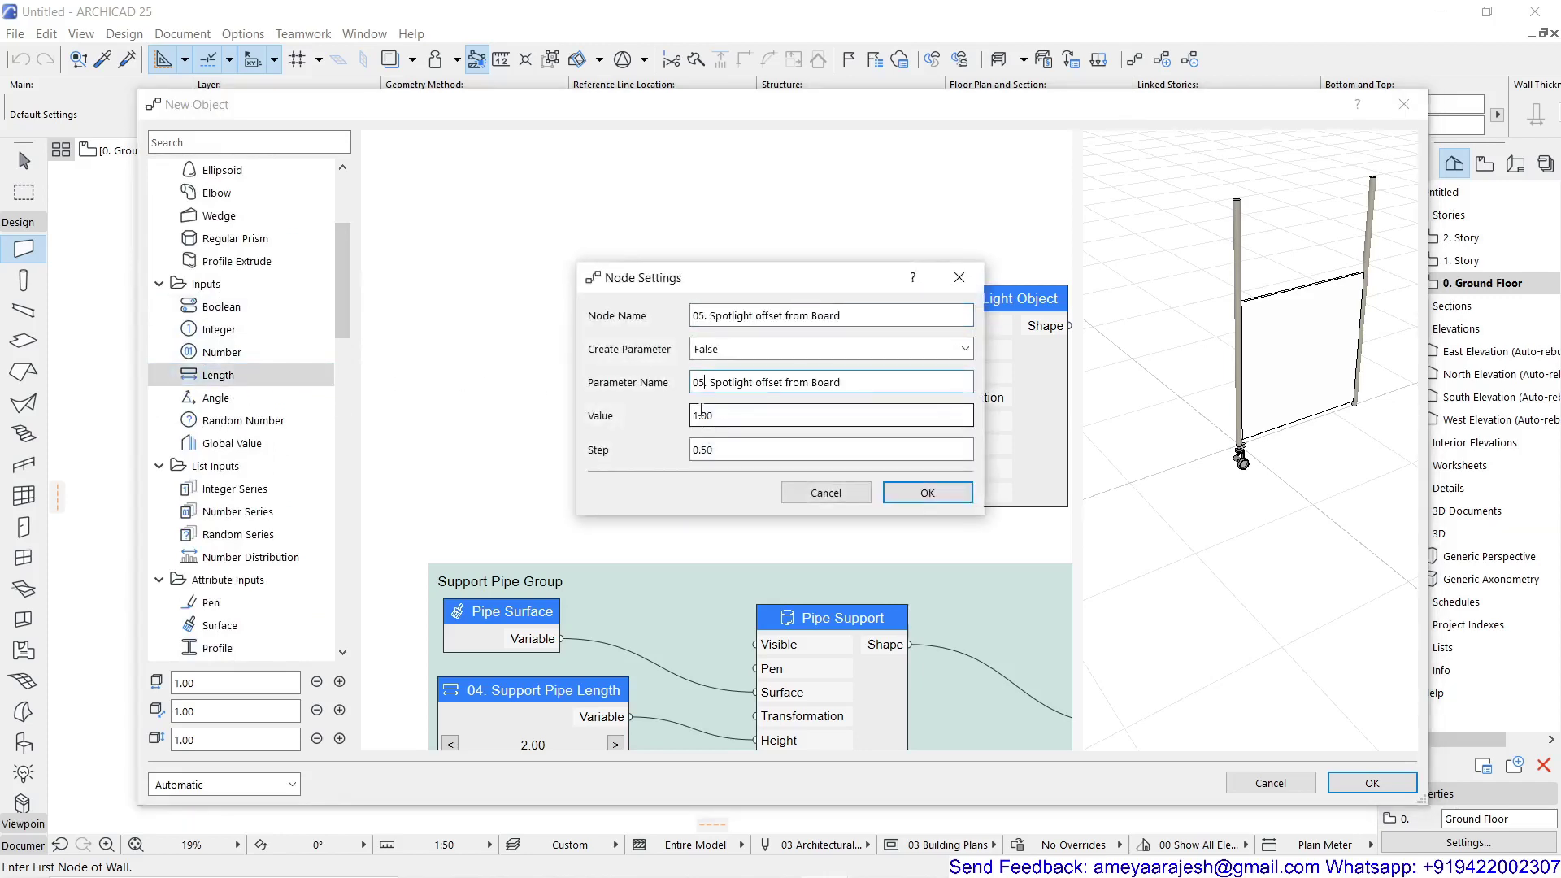
click(902, 493)
drag(716, 410, 623, 346)
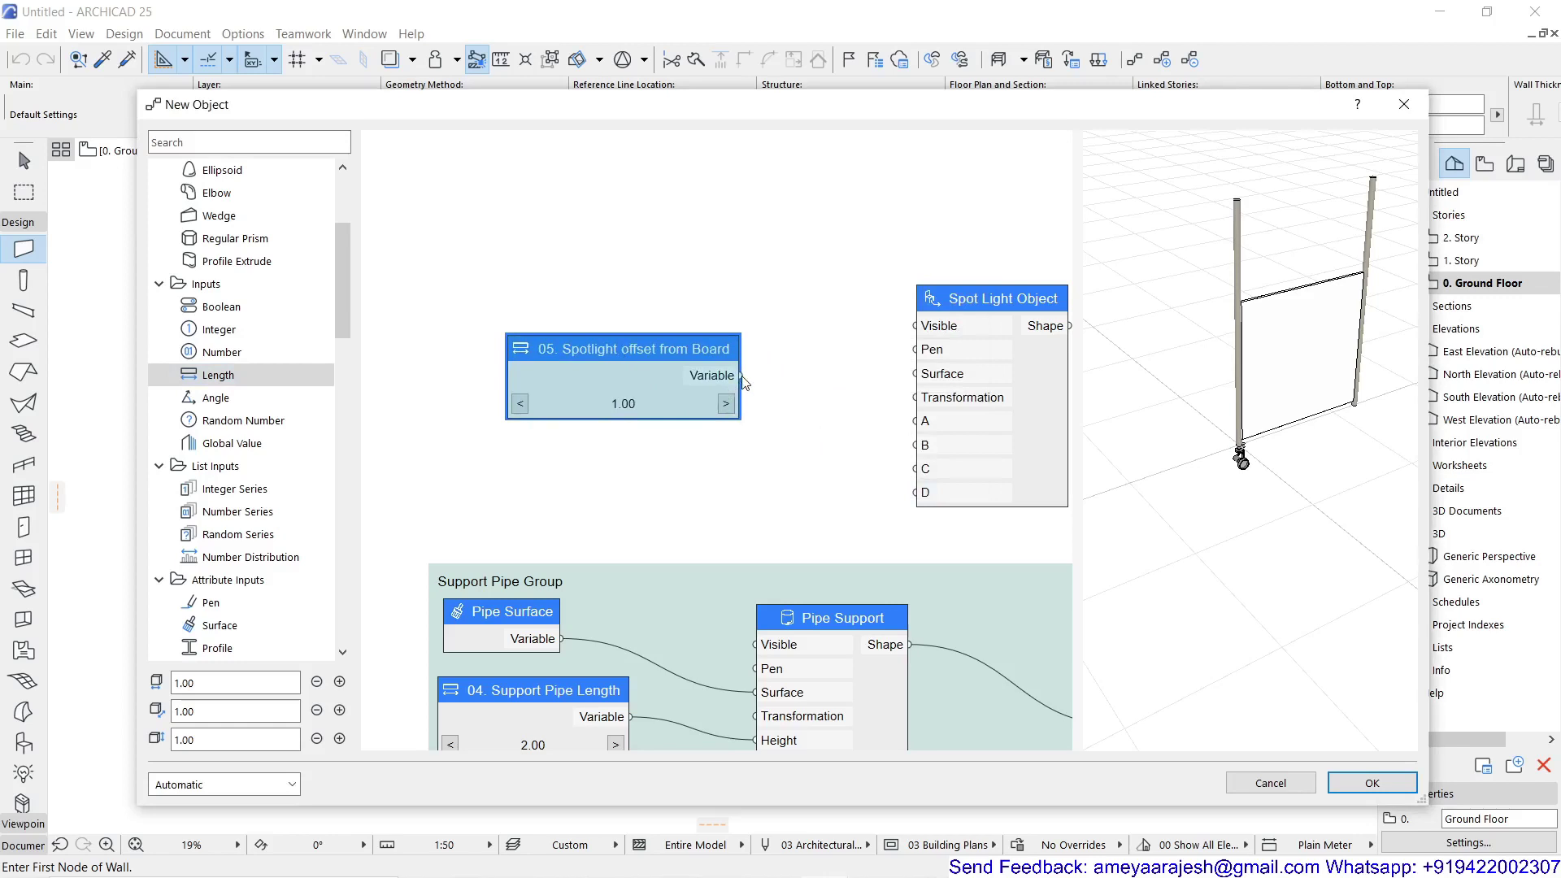
Set the spotlight offset node's value to 0.50 and reduce its step increment
double_click(642, 350)
click(720, 412)
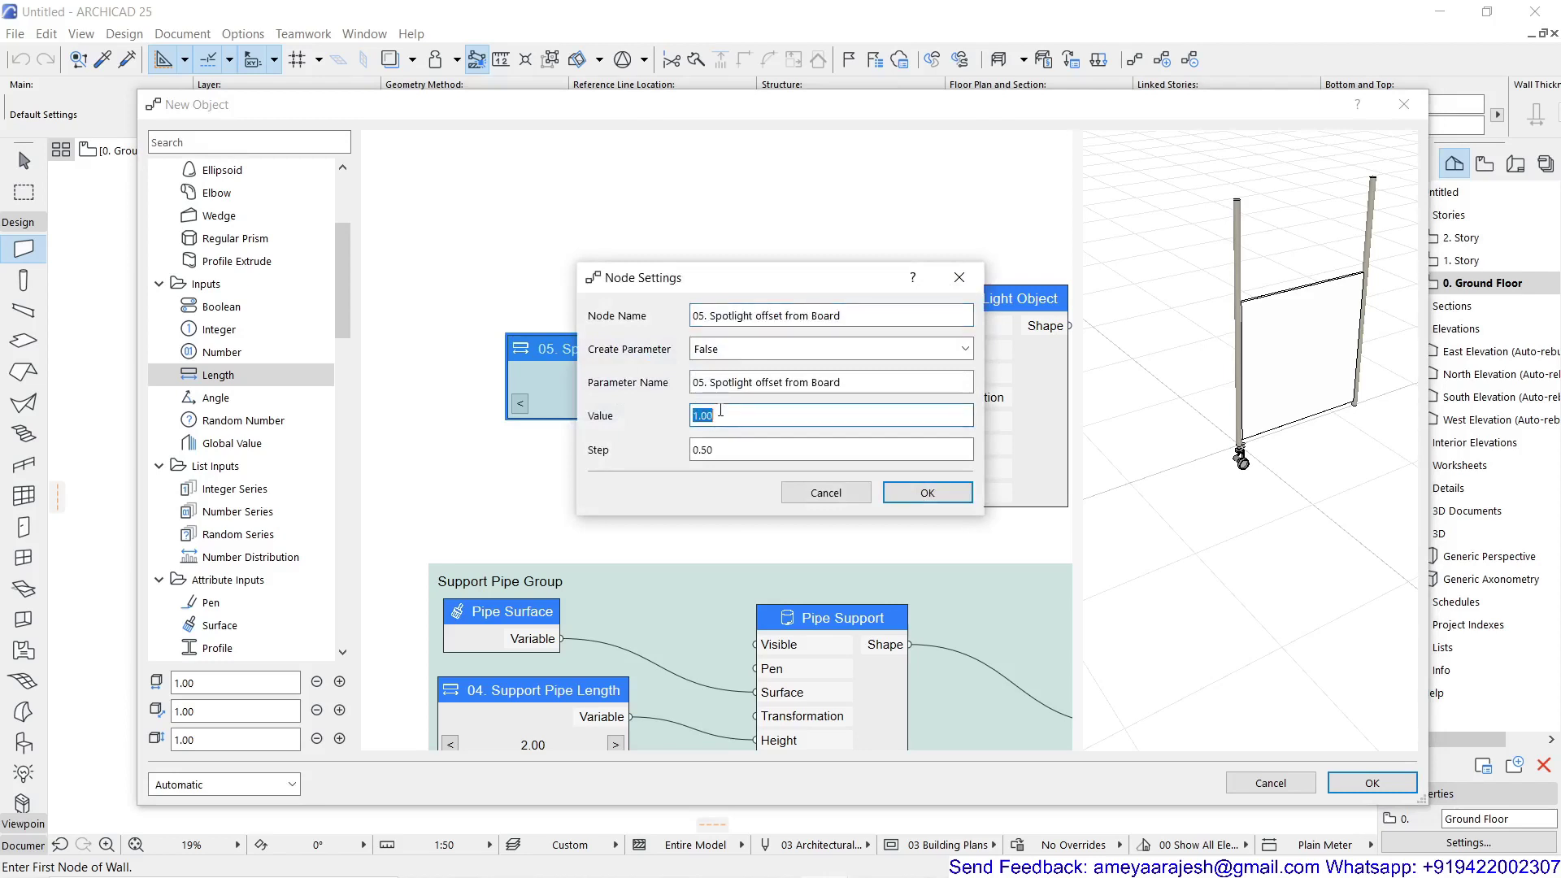
text(.5)
click(764, 452)
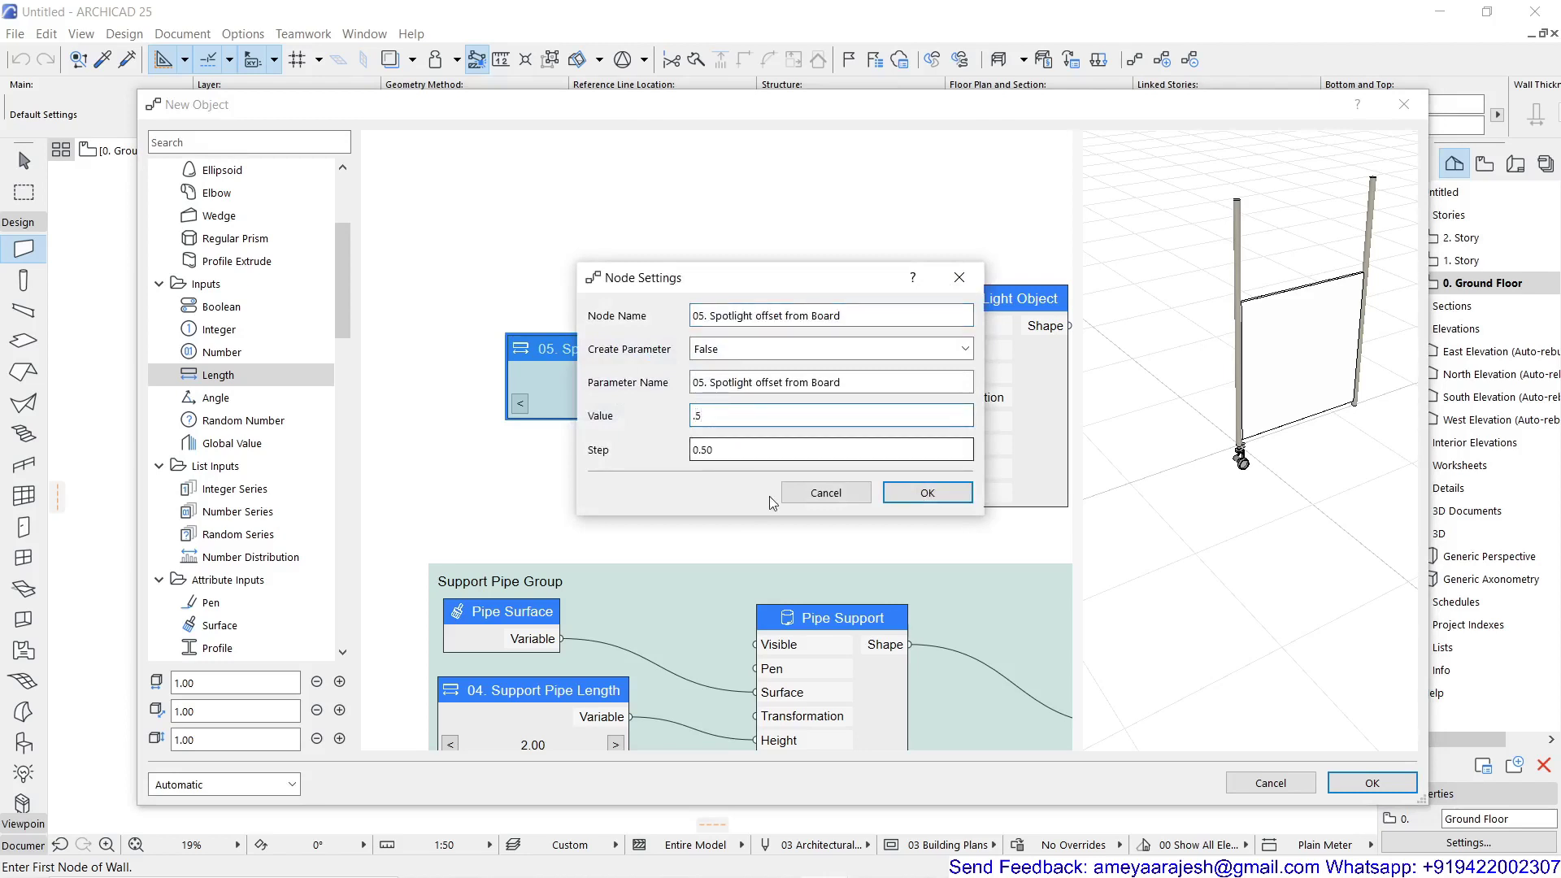
click(705, 449)
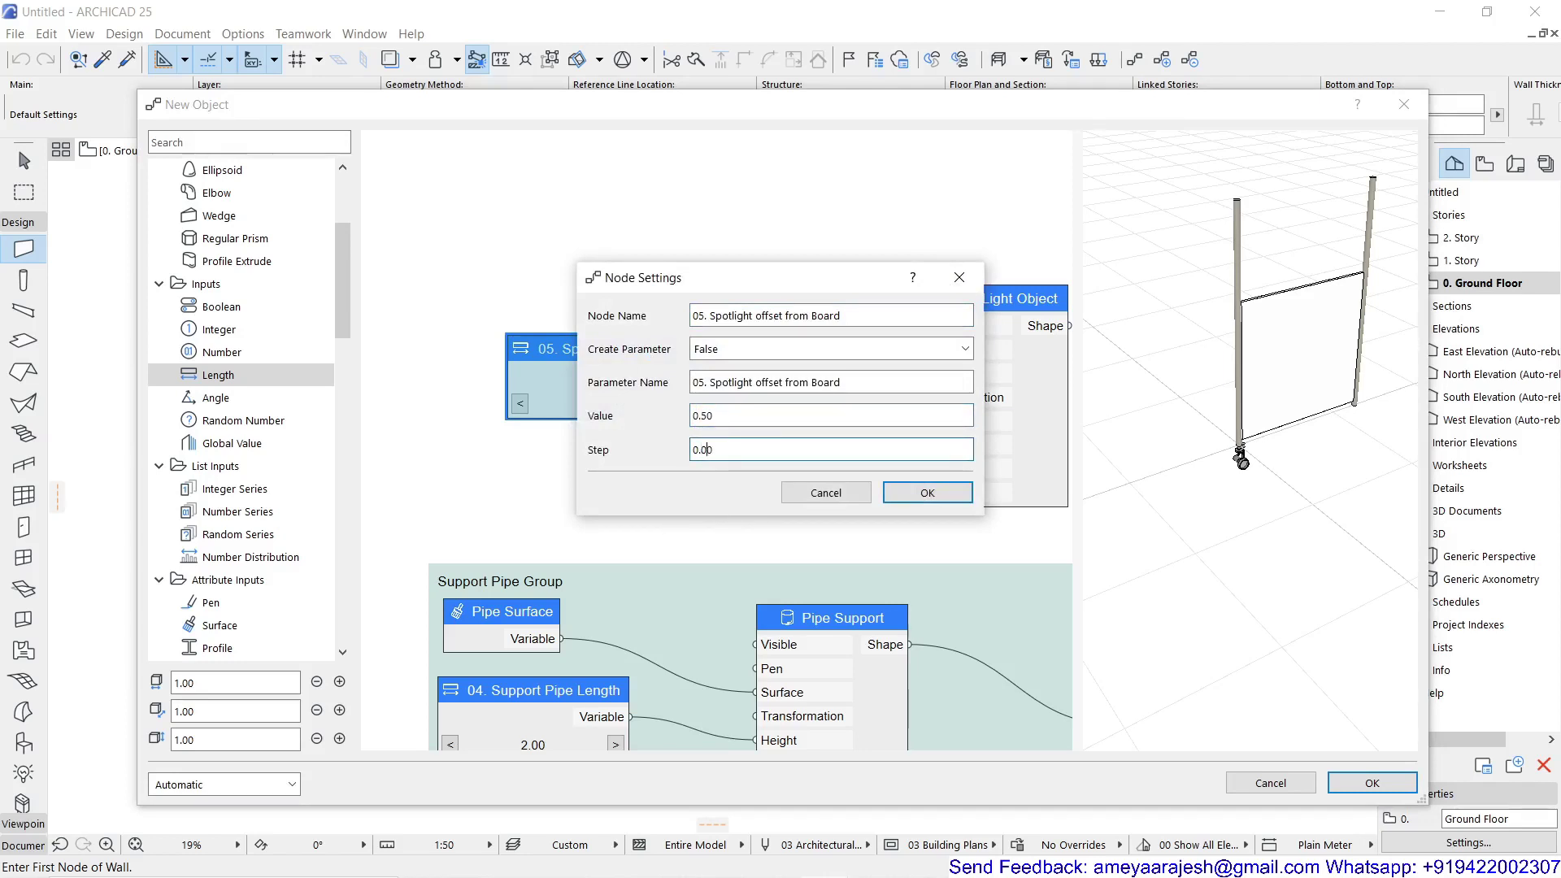
click(925, 492)
Add a Move node, feeding the spotlight offset into its Offset Y and its output into Spot Light Object's Transformation
drag(741, 376, 754, 387)
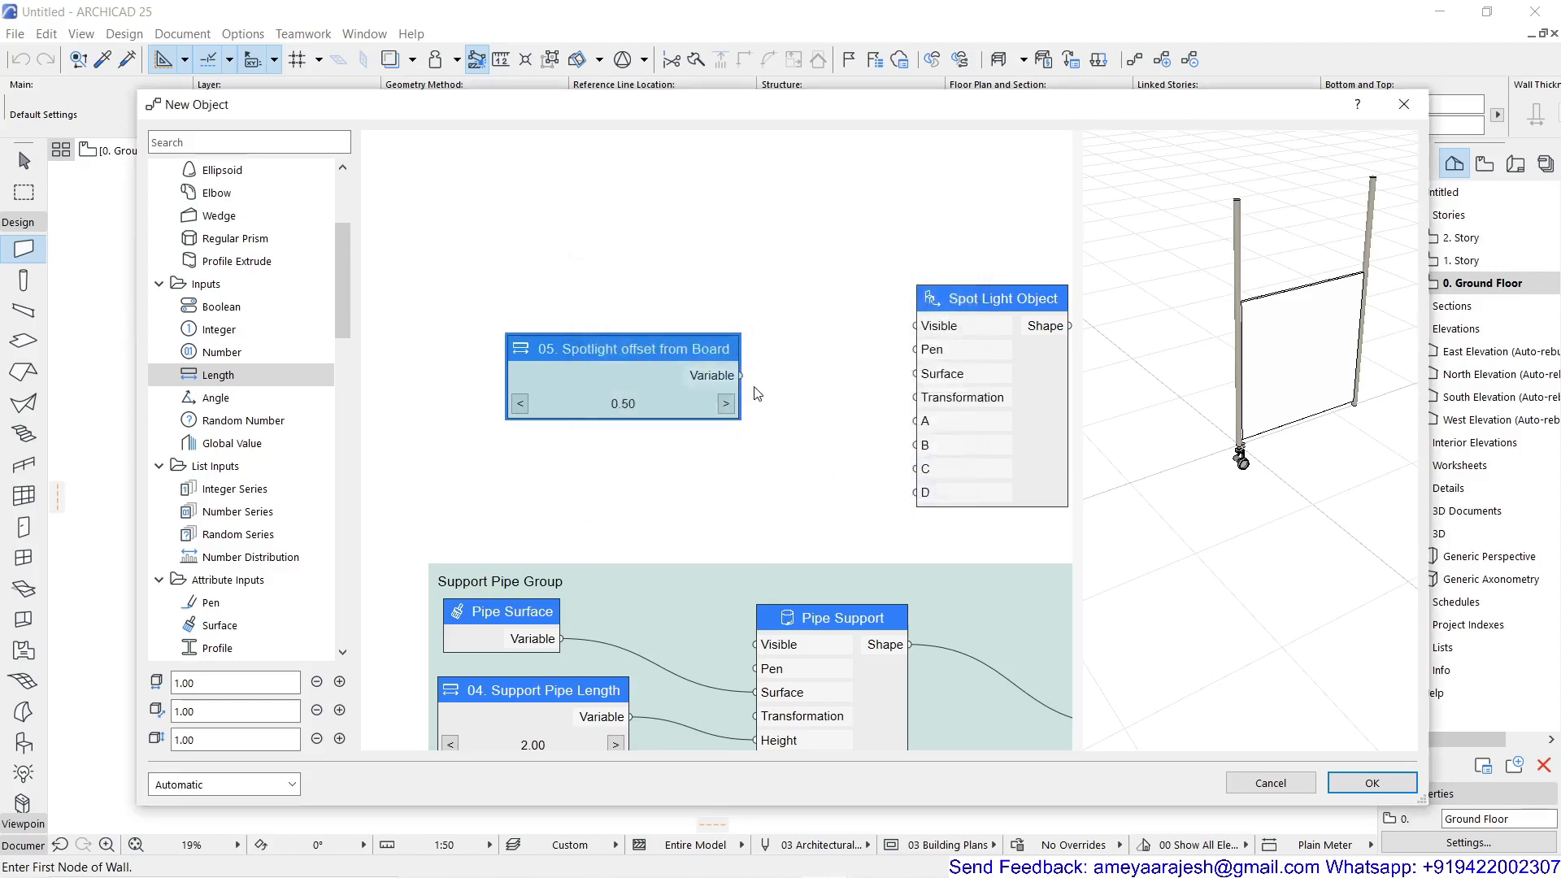
double_click(770, 252)
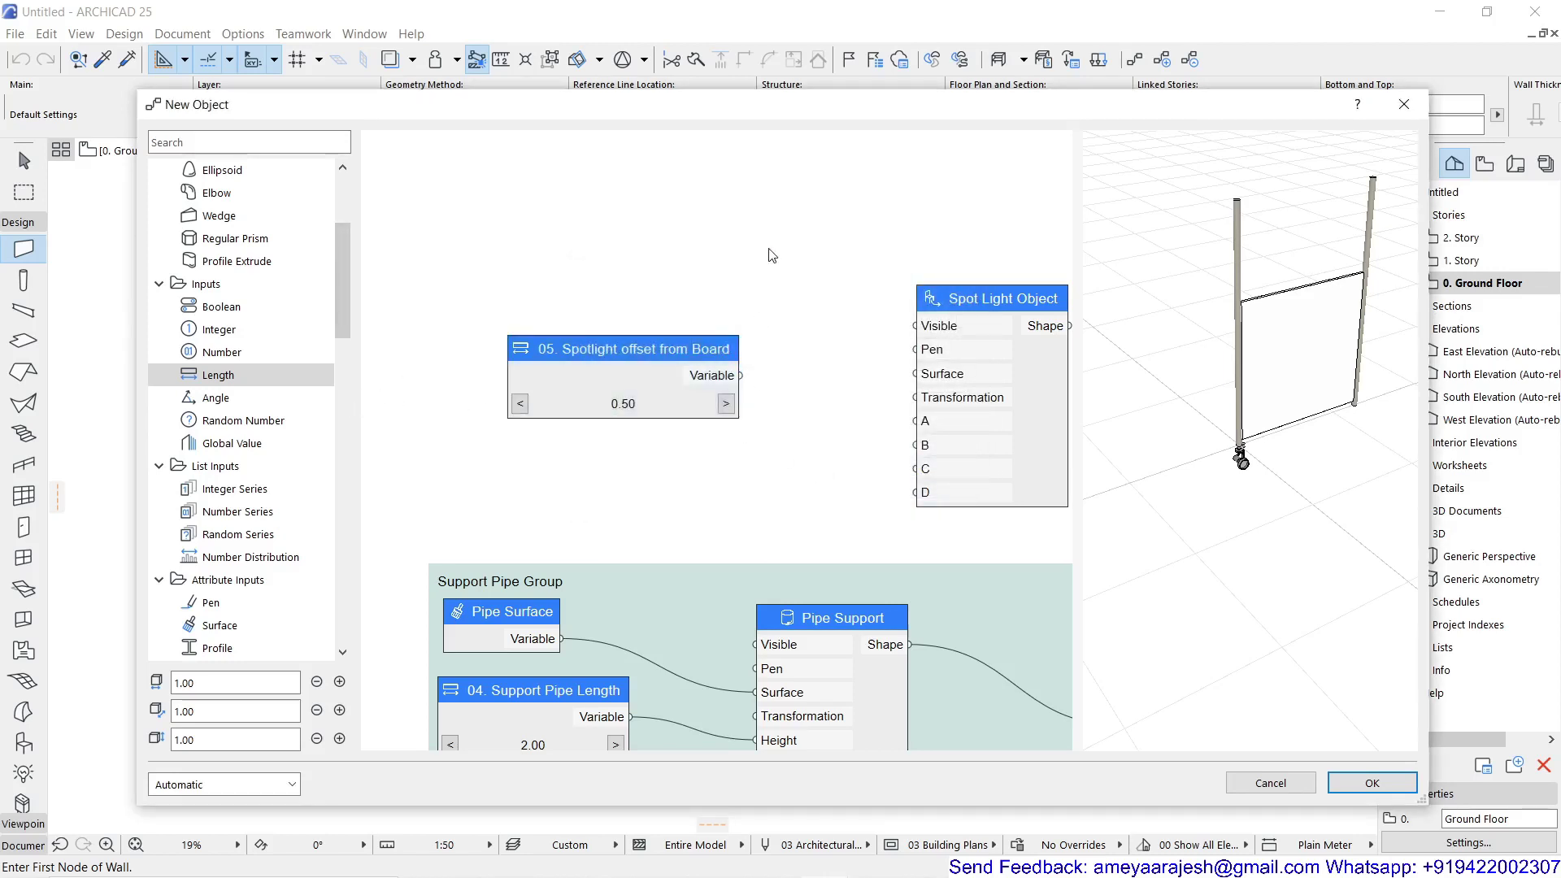
text(mov)
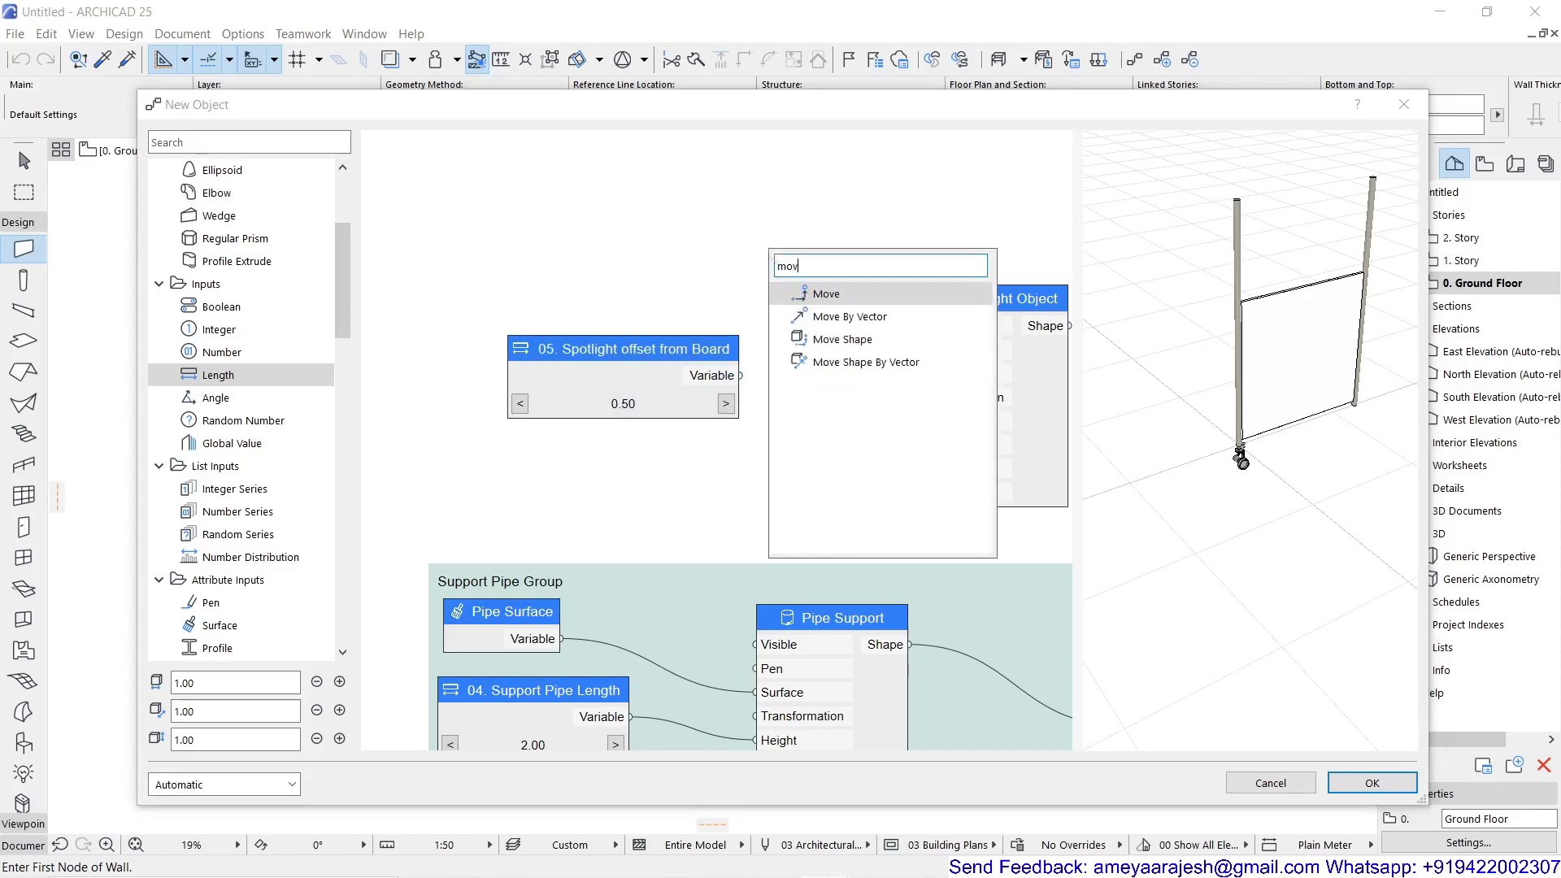
text(e)
click(822, 296)
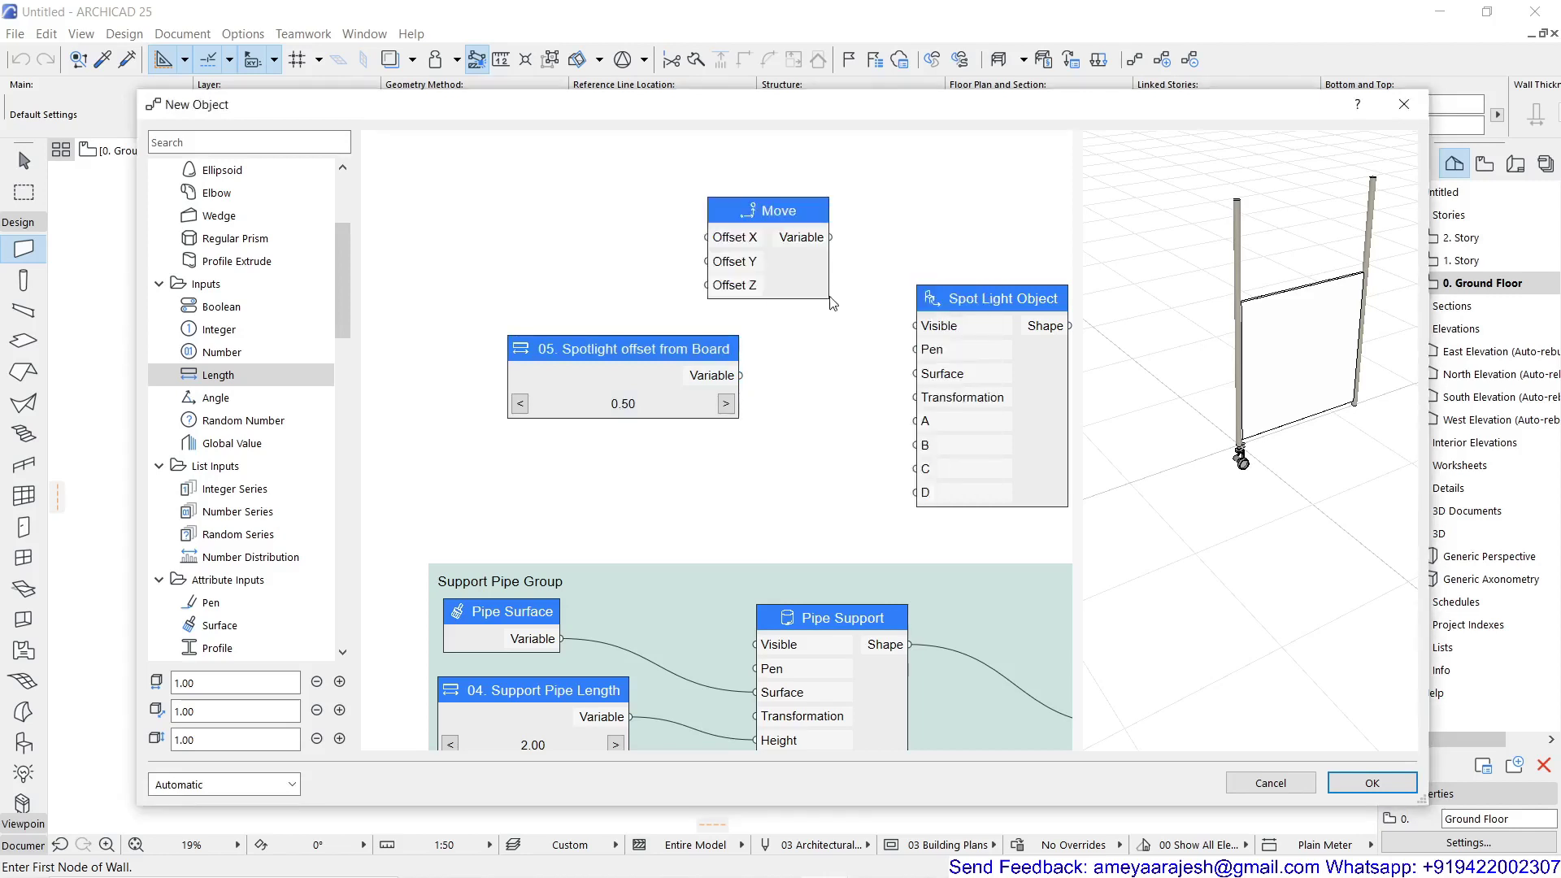
drag(705, 340, 706, 272)
drag(825, 243, 904, 404)
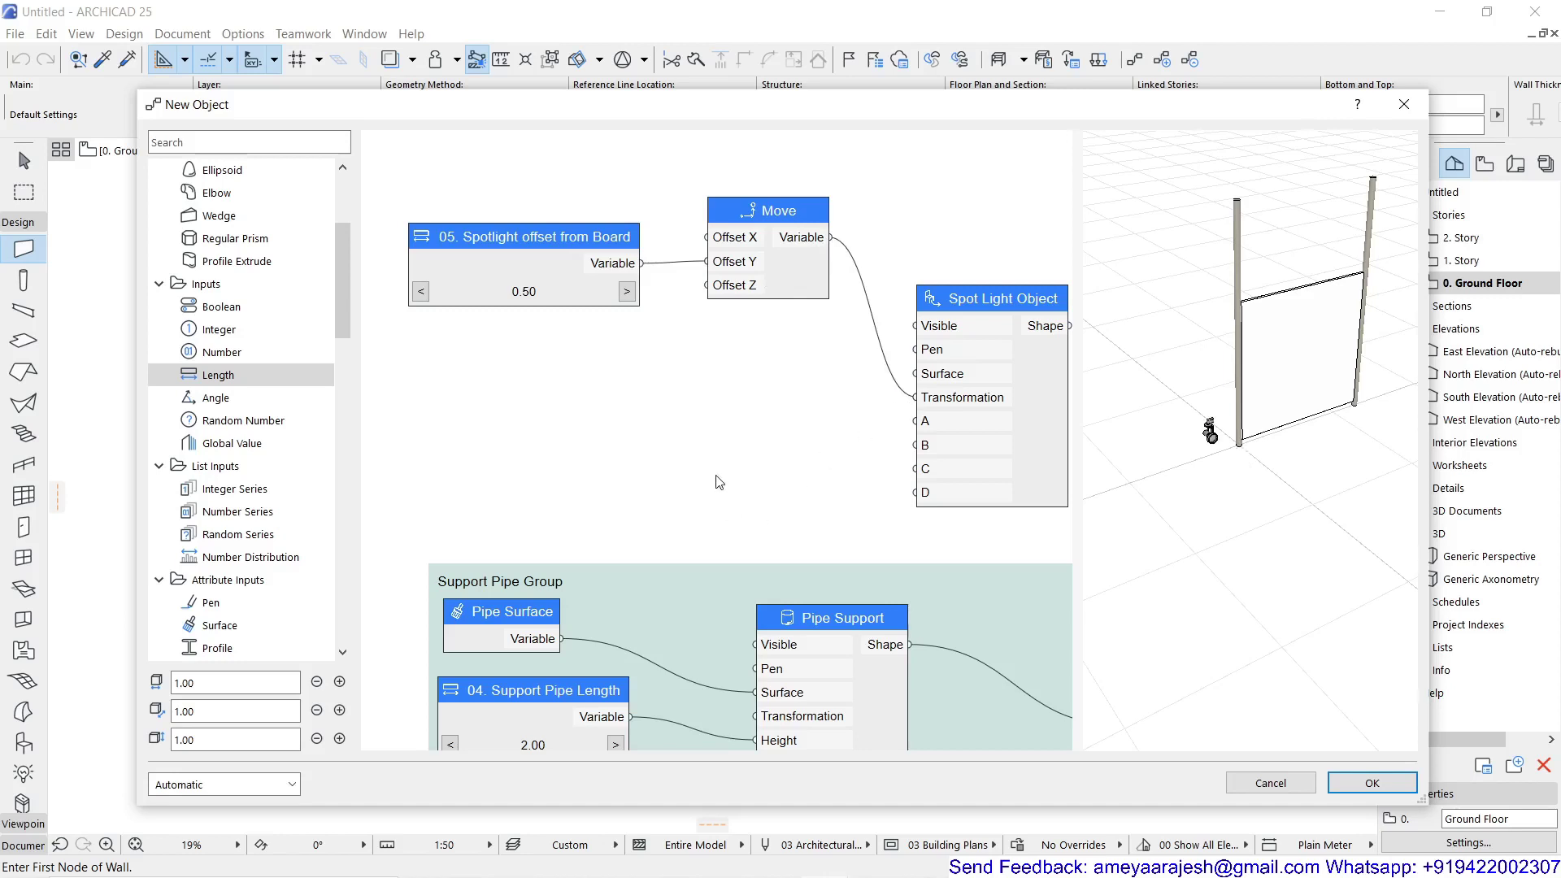
Connect the 04. Support Pipe Length output to Offset Z of the spotlight's Move node
ctrl+scroll(719, 482, down, 2)
scroll(720, 482, down, 5)
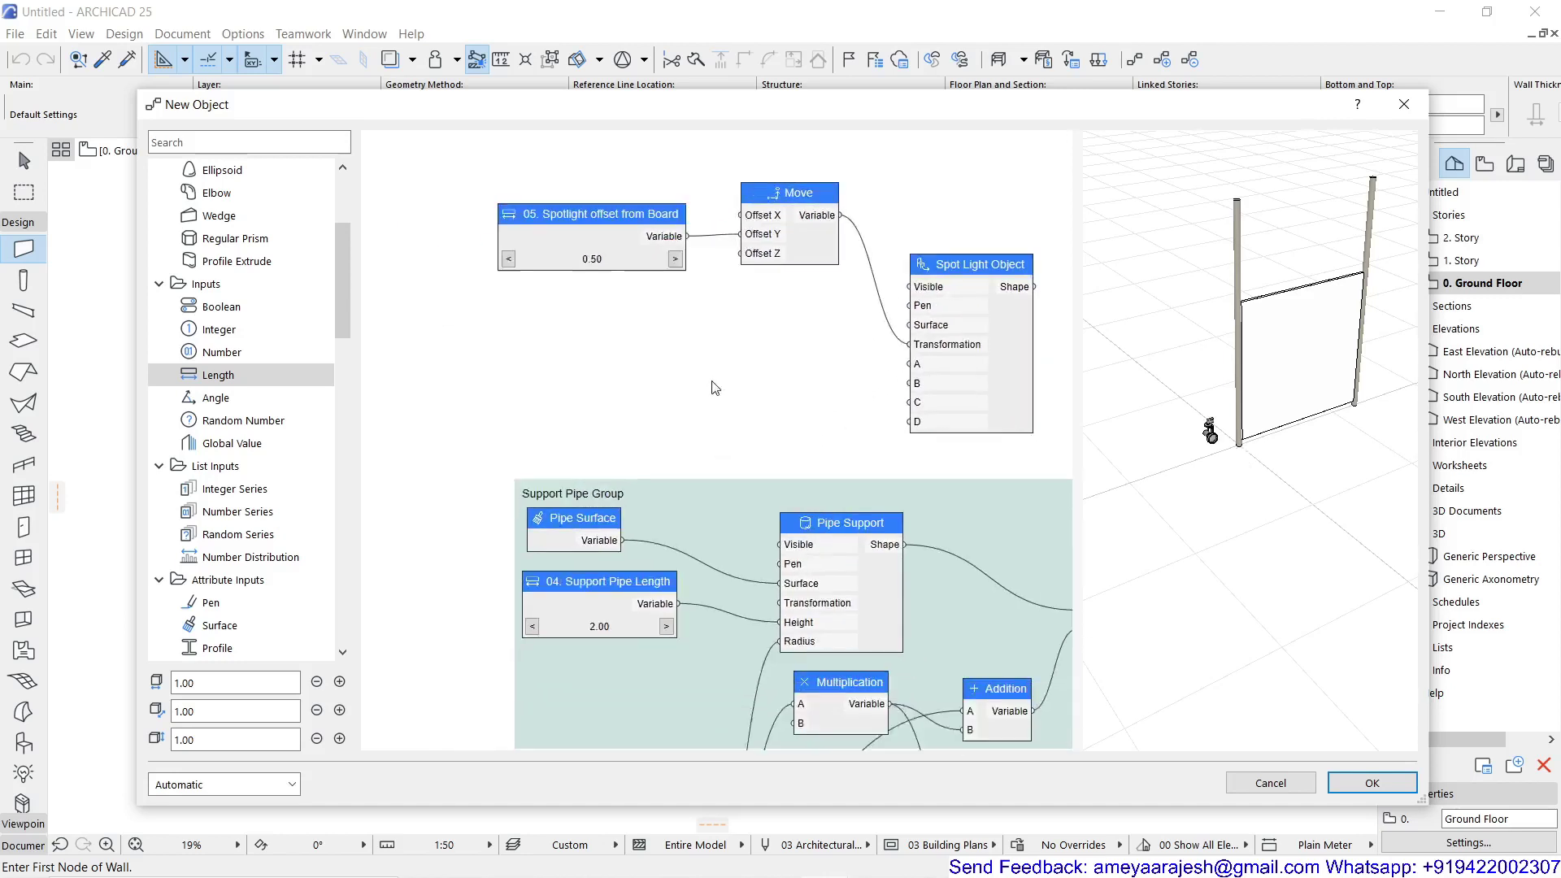
middle_drag(767, 540, 583, 807)
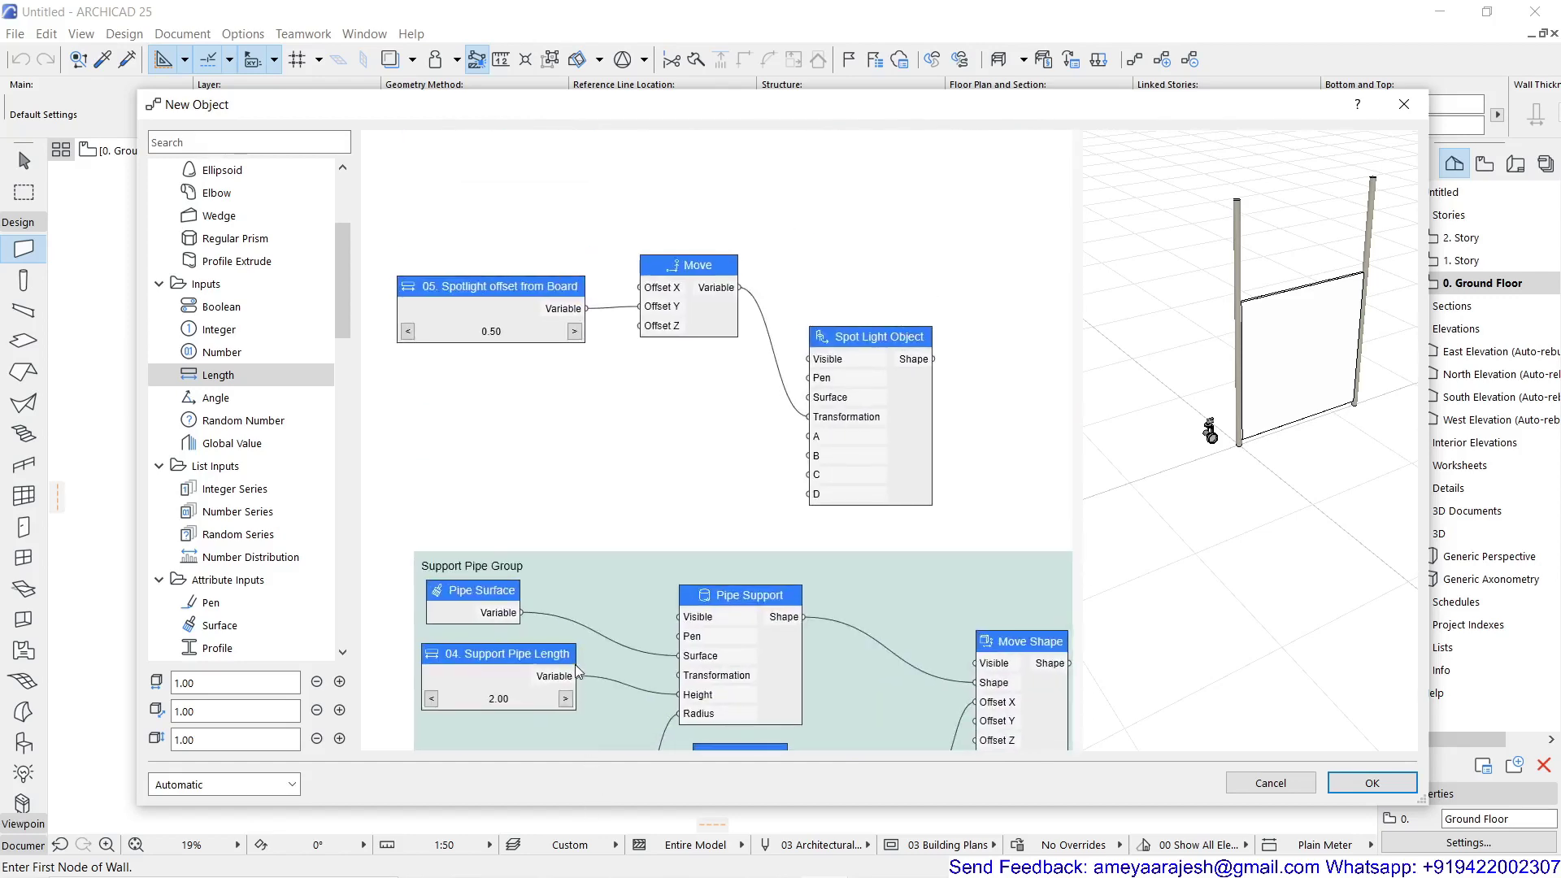
drag(585, 668, 639, 334)
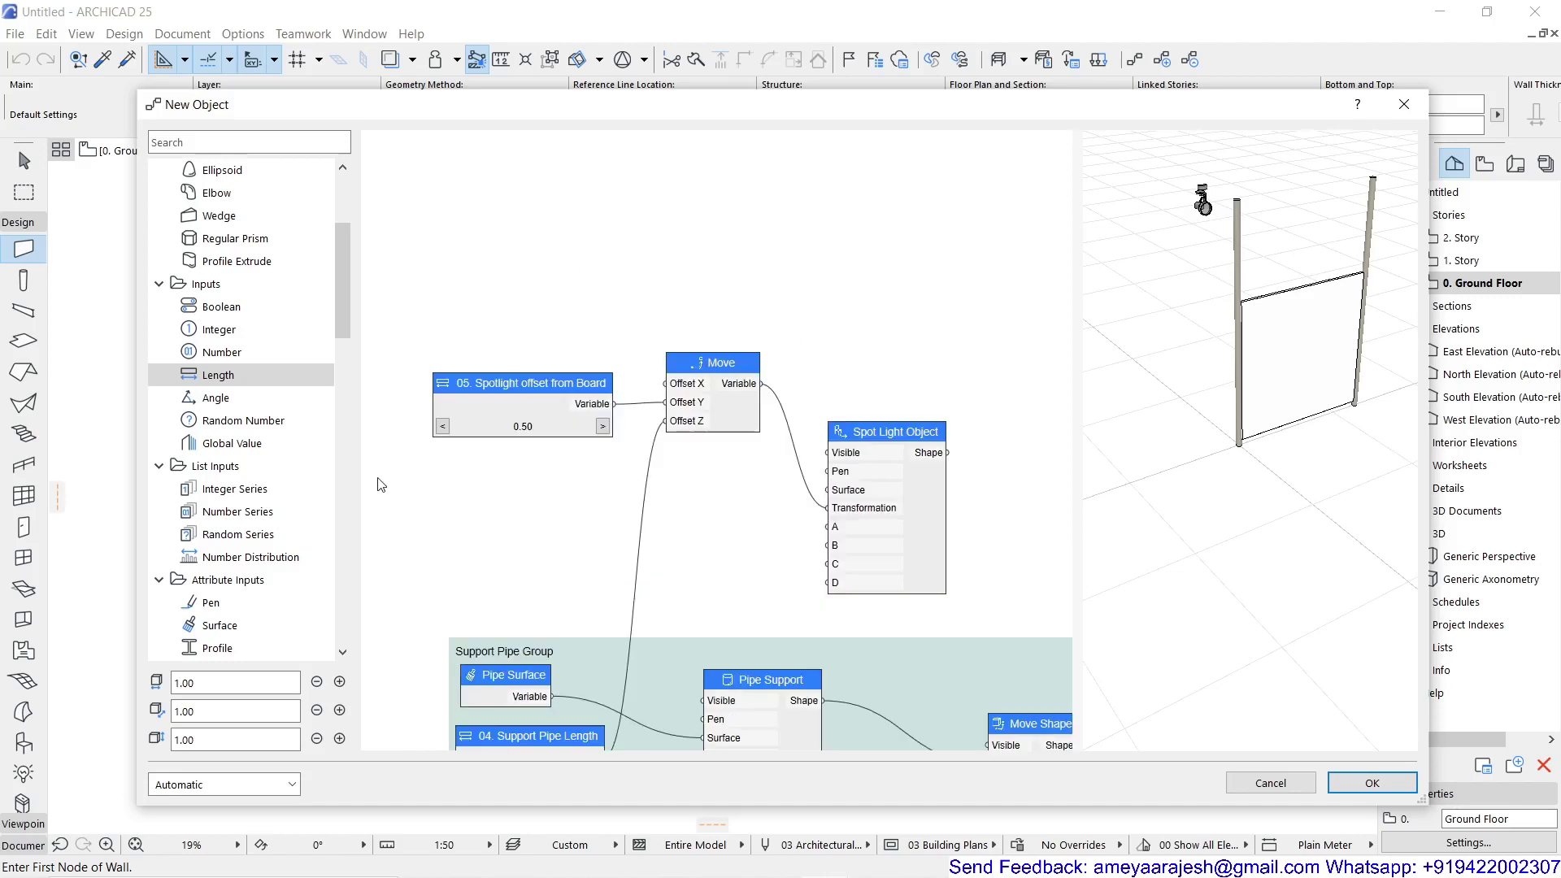
Add an Angle node beside Spot Light Object, with both node and parameter name set to "06. Spot Angle"
drag(232, 400, 697, 504)
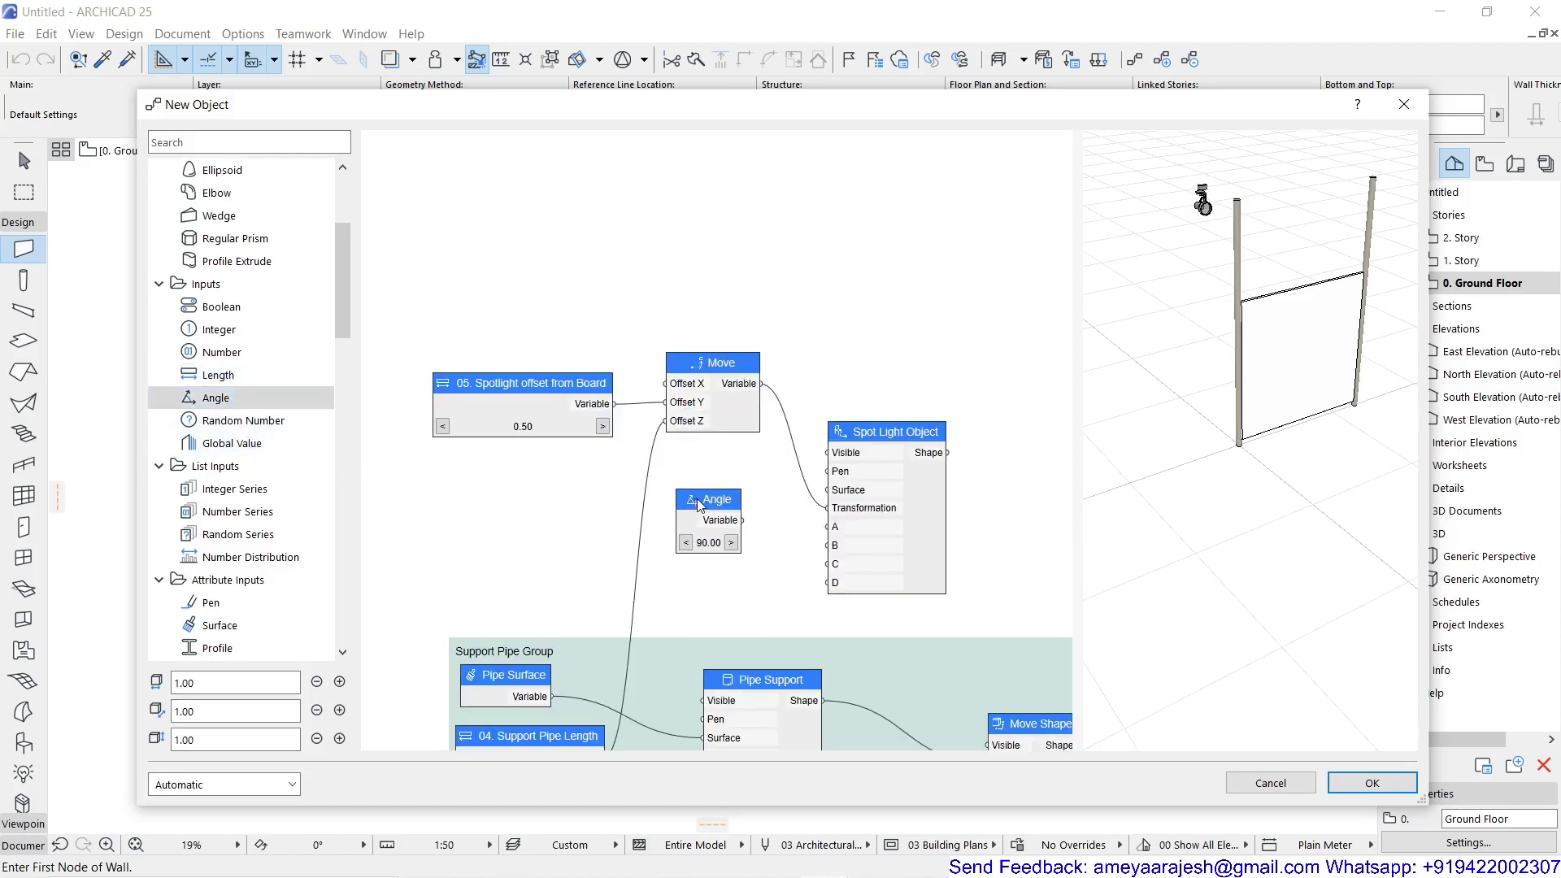
double_click(705, 502)
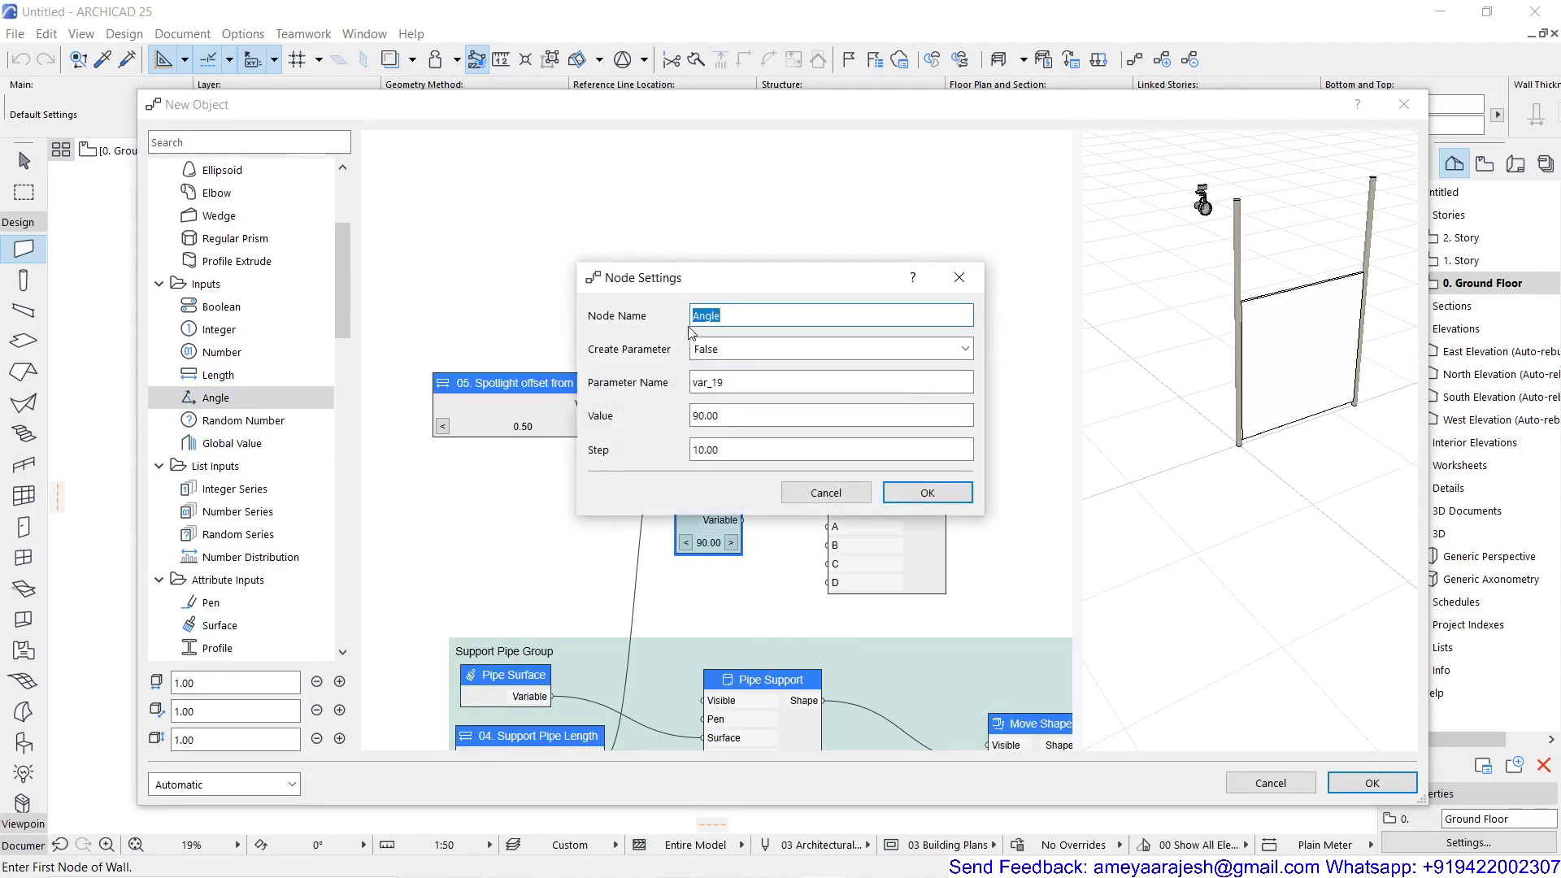
key(ctrl+v)
double_click(705, 382)
key(ctrl+v)
Set Create Parameter to True and the value to 0 for the 06. Spot Angle node
click(813, 349)
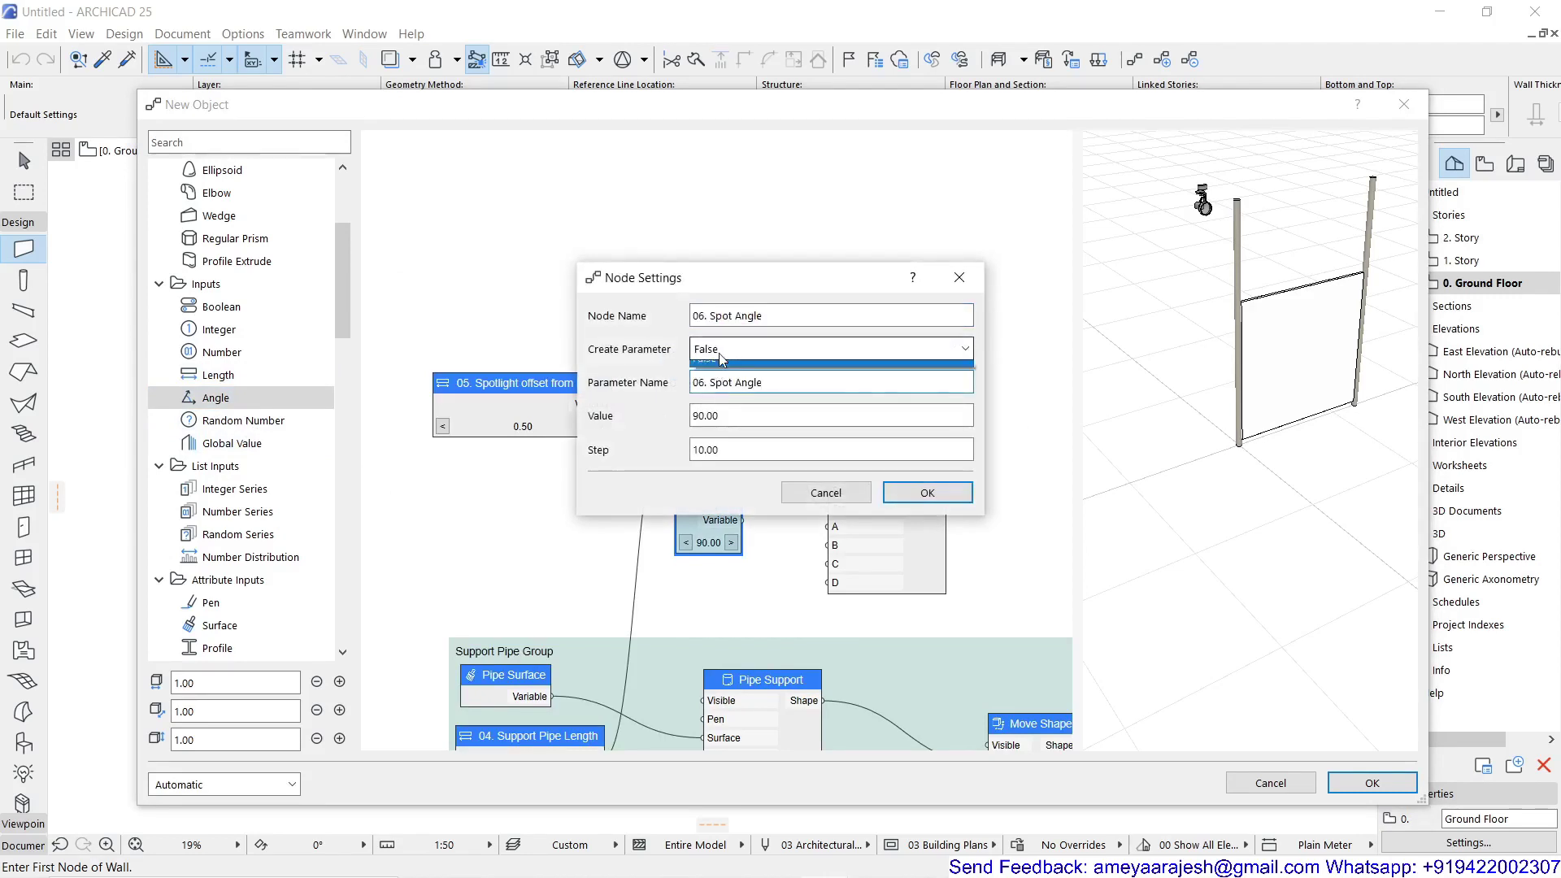
click(715, 380)
double_click(706, 416)
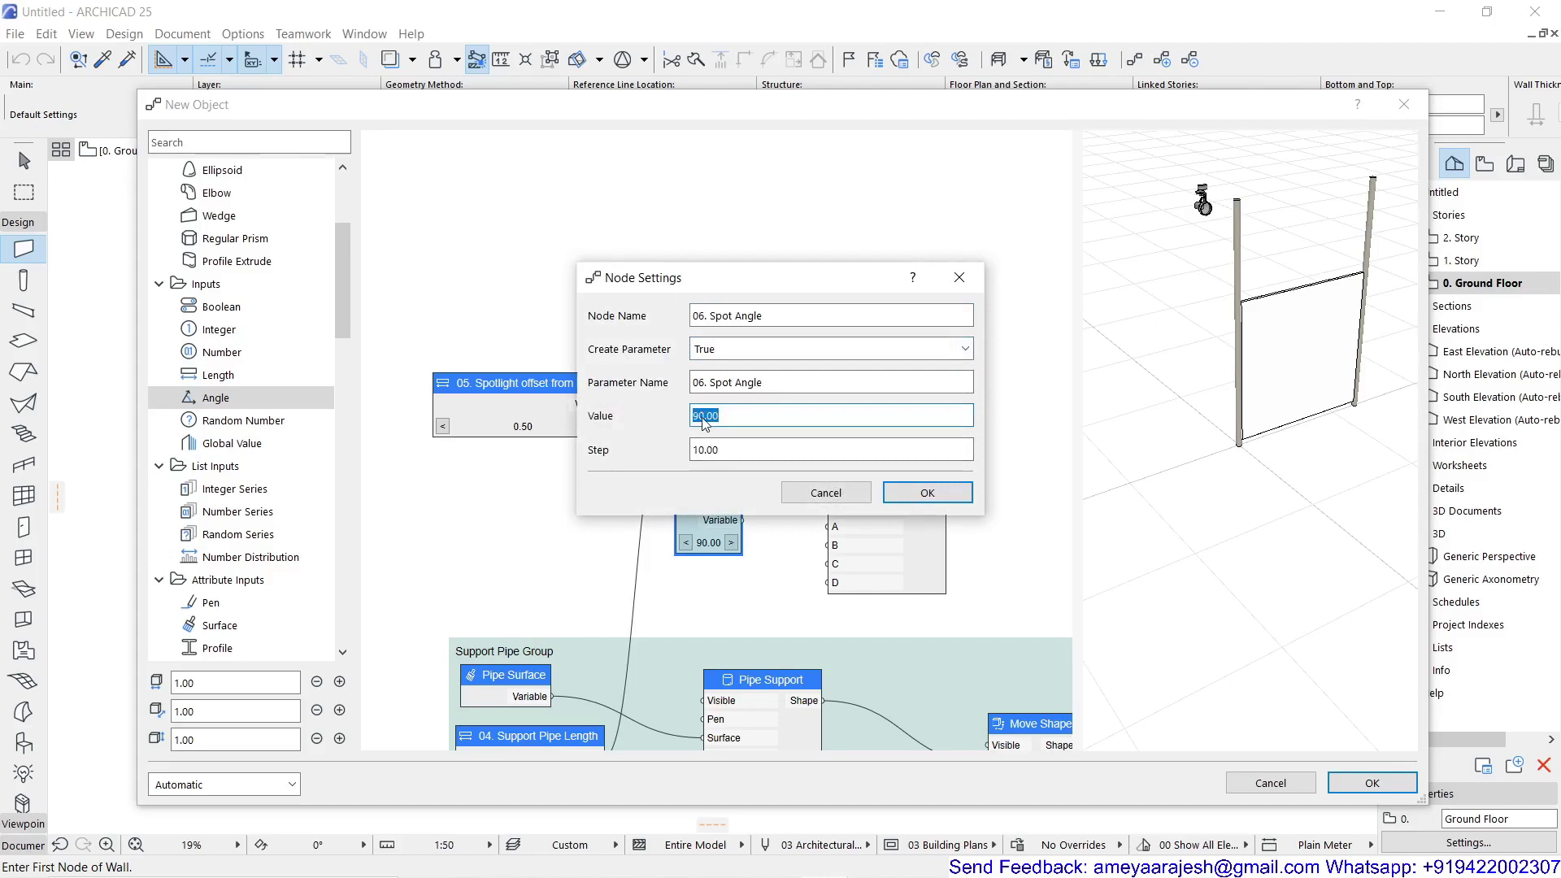
text(0)
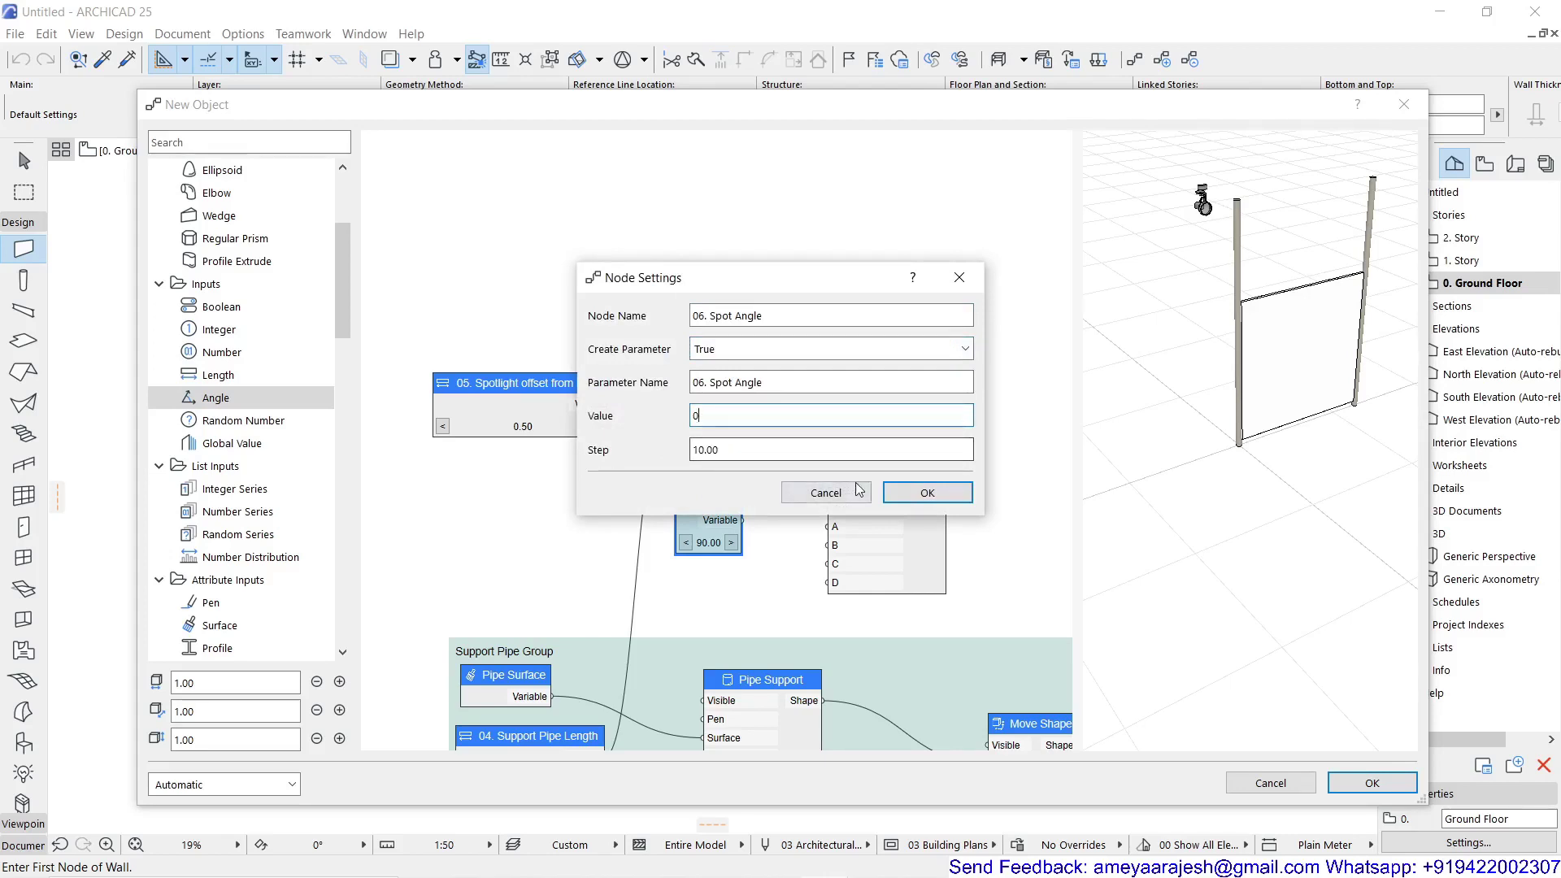
click(902, 491)
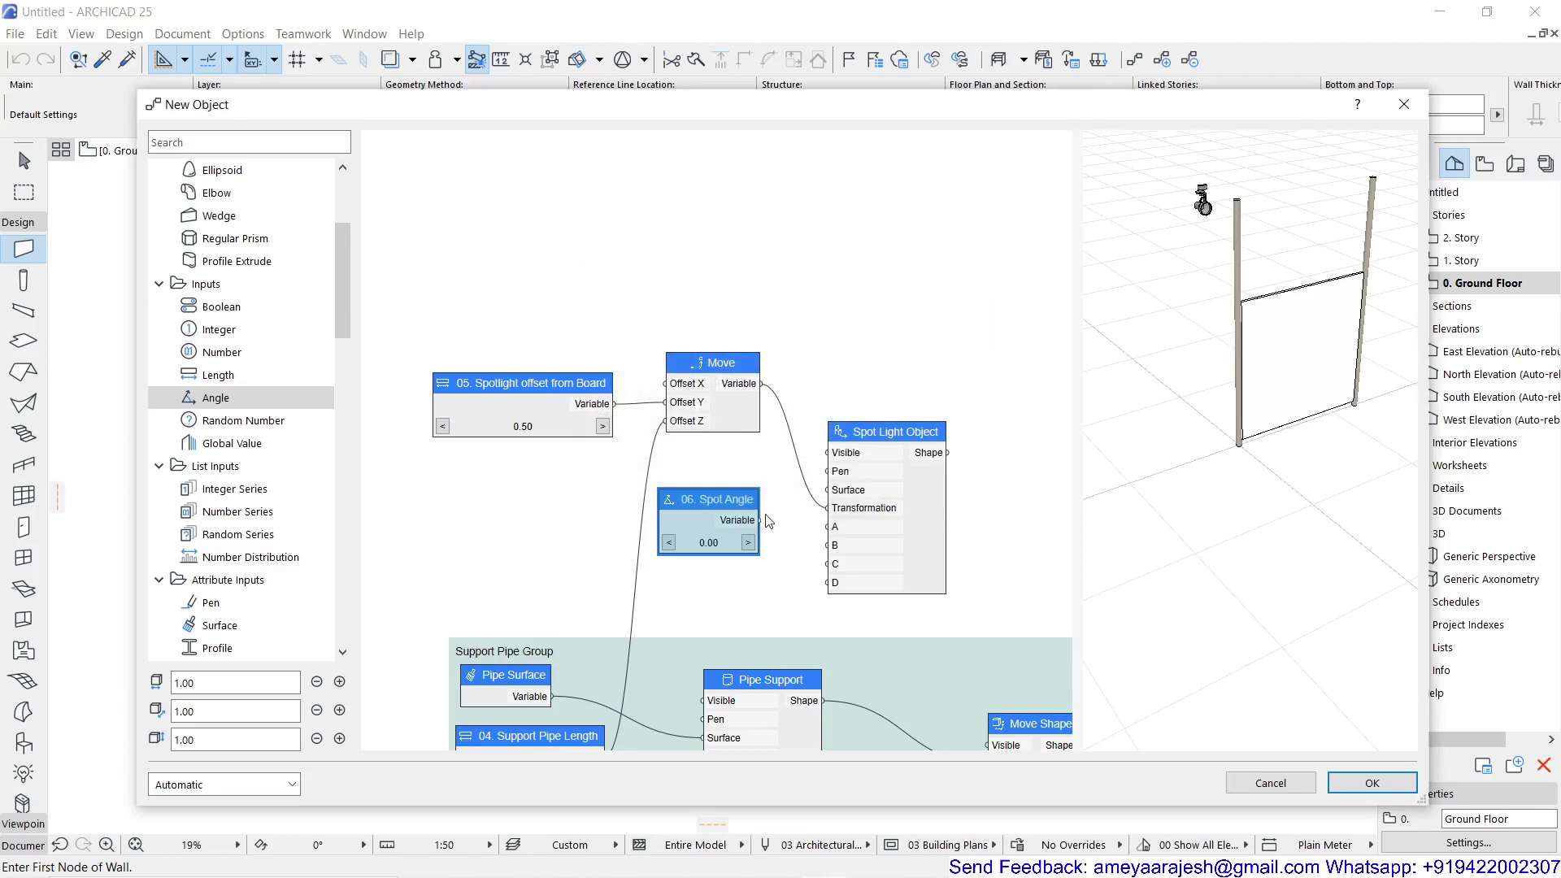
Connect 06. Spot Angle to input A of Spot Light Object and set the angle to -30
drag(761, 521, 827, 527)
drag(1152, 272, 1151, 475)
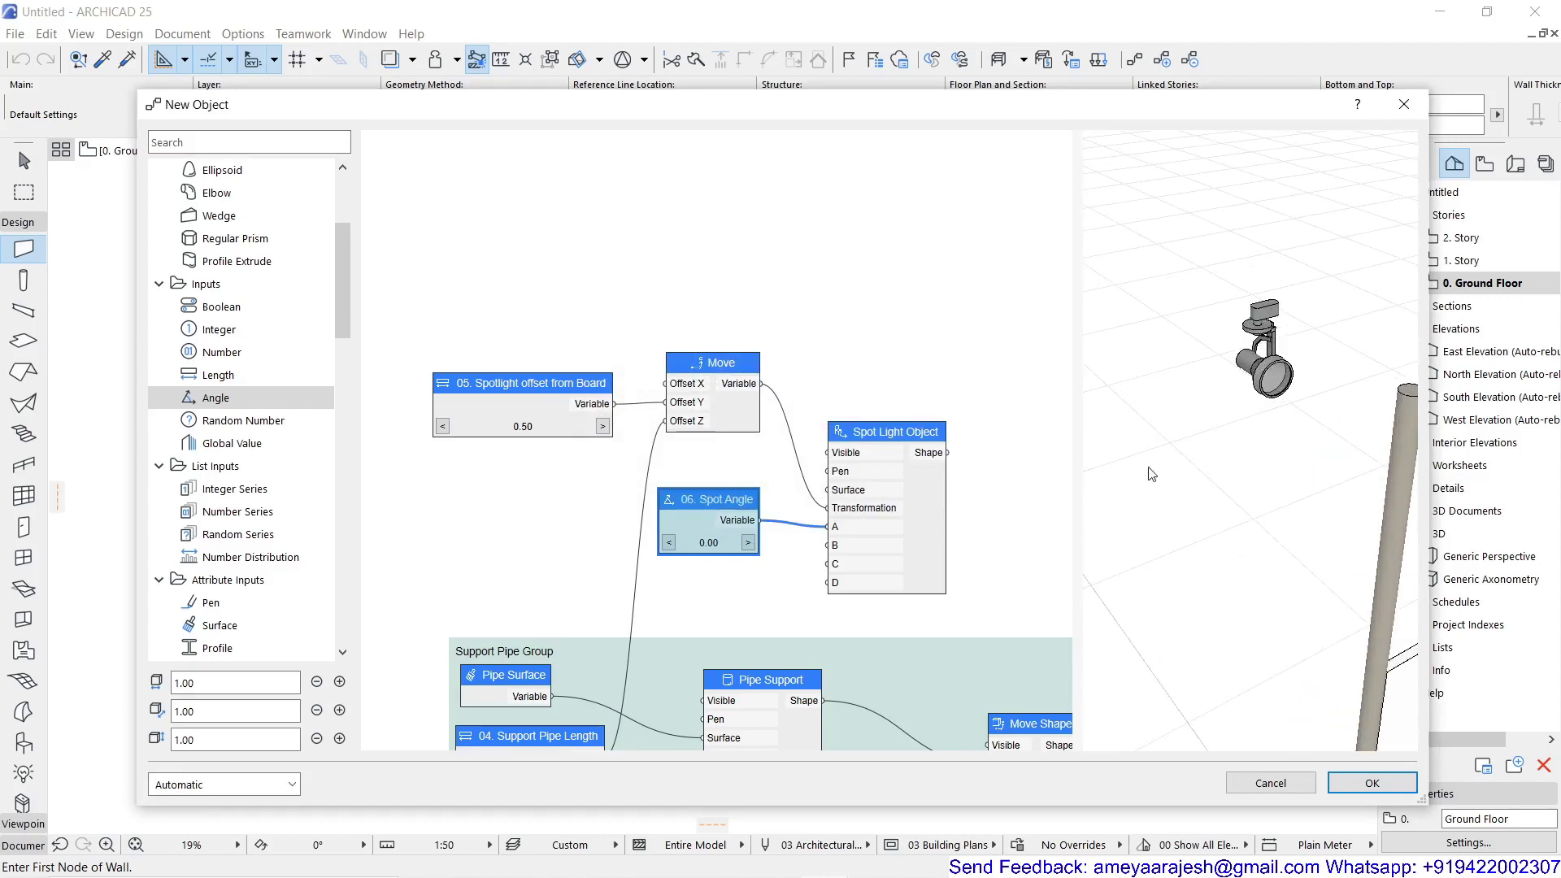
click(668, 543)
click(668, 543)
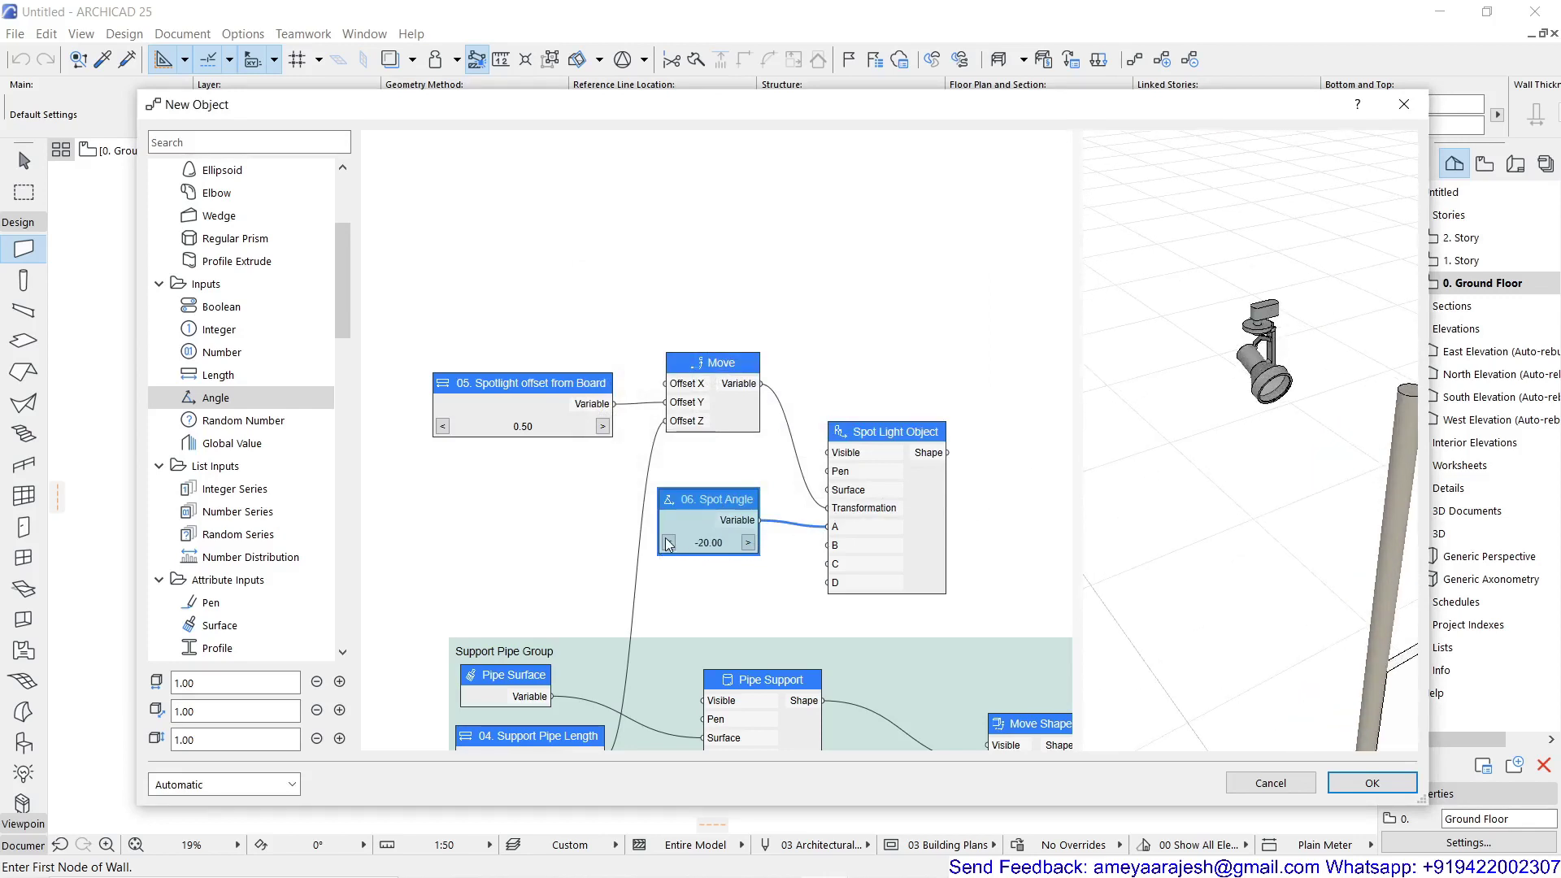
click(668, 542)
click(758, 468)
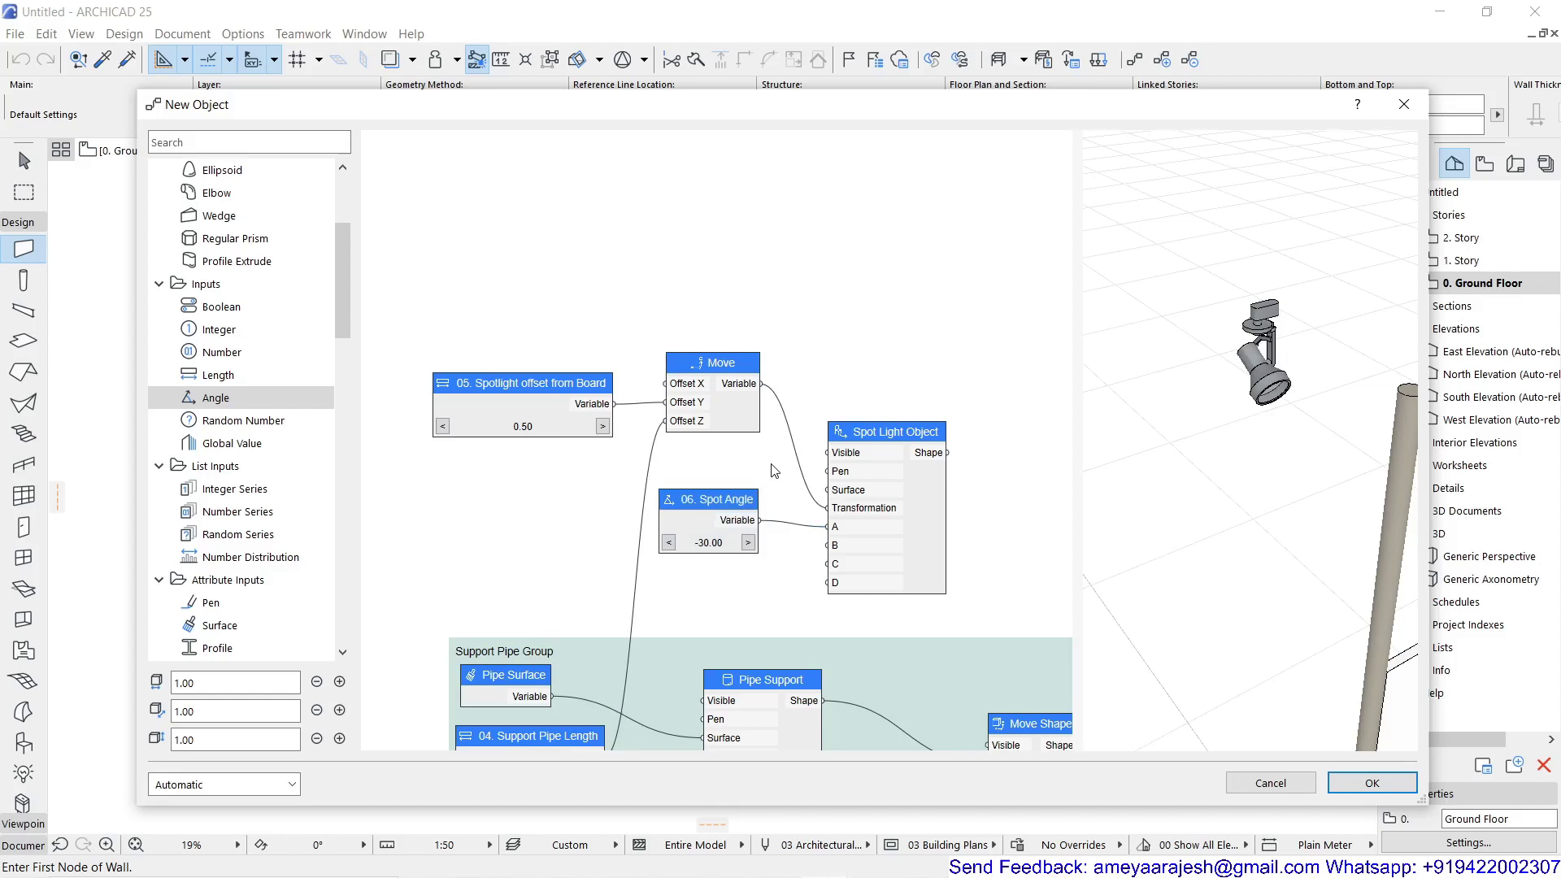
scroll(1175, 447, down, 5)
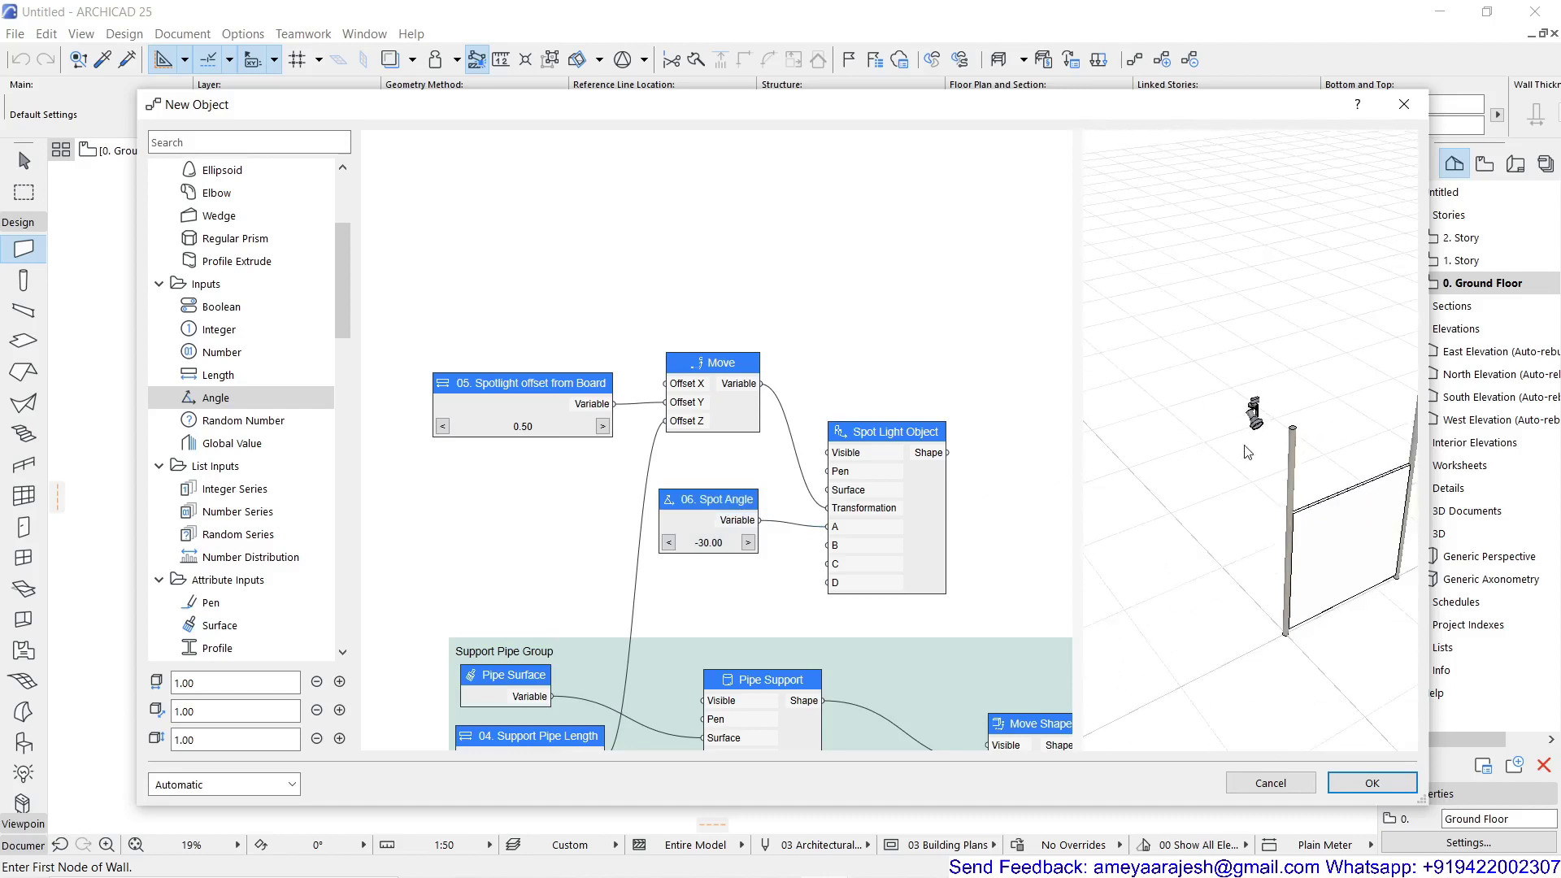
drag(1247, 452, 1199, 448)
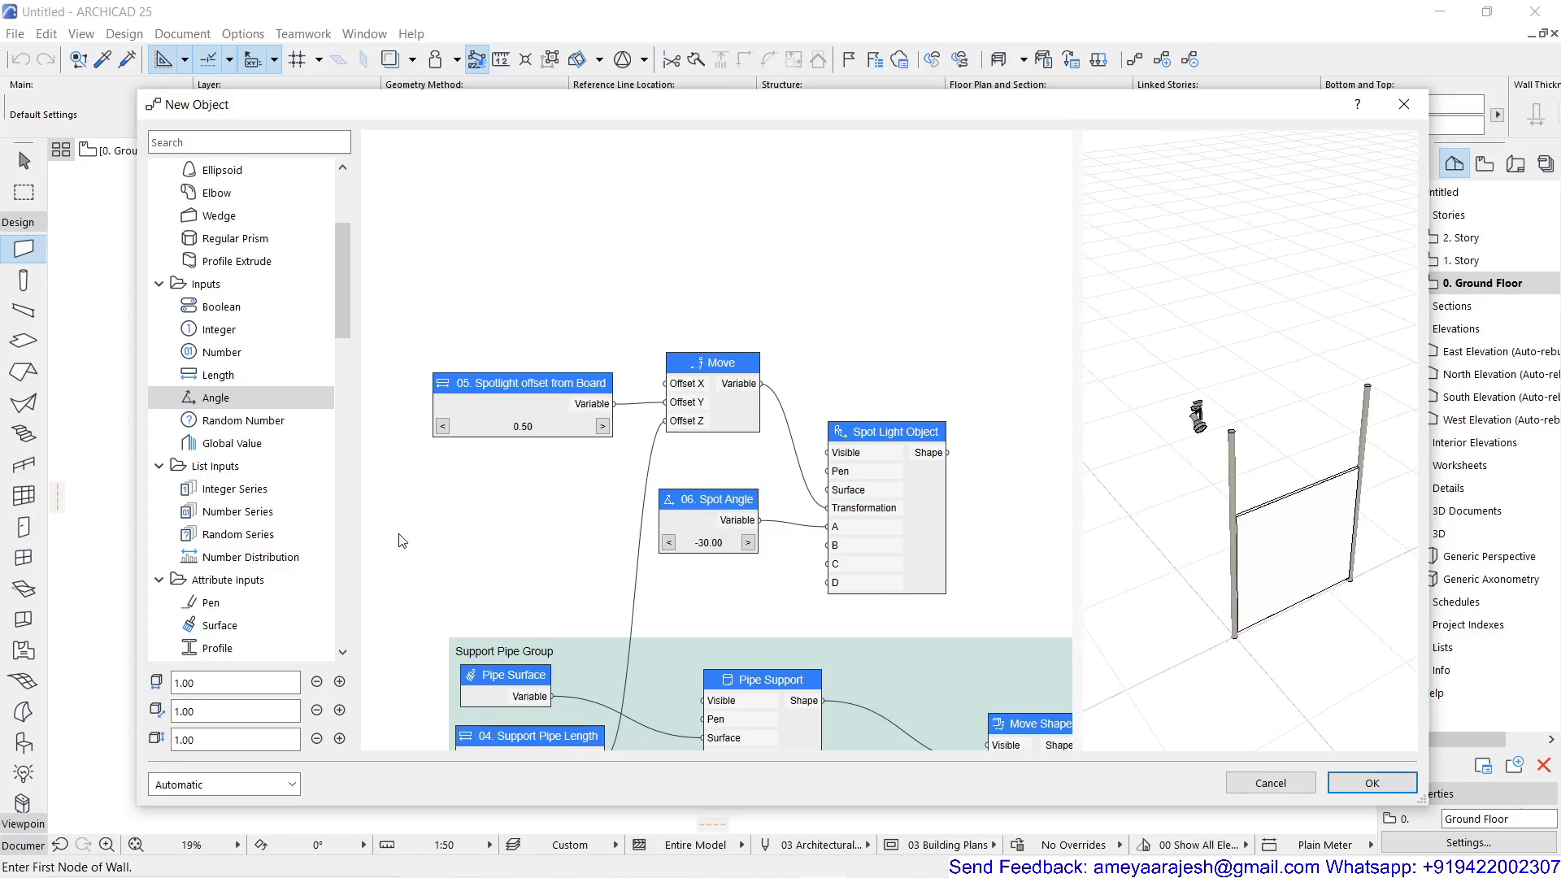
Add a Division node just left of the 06. Spot Angle node
double_click(470, 524)
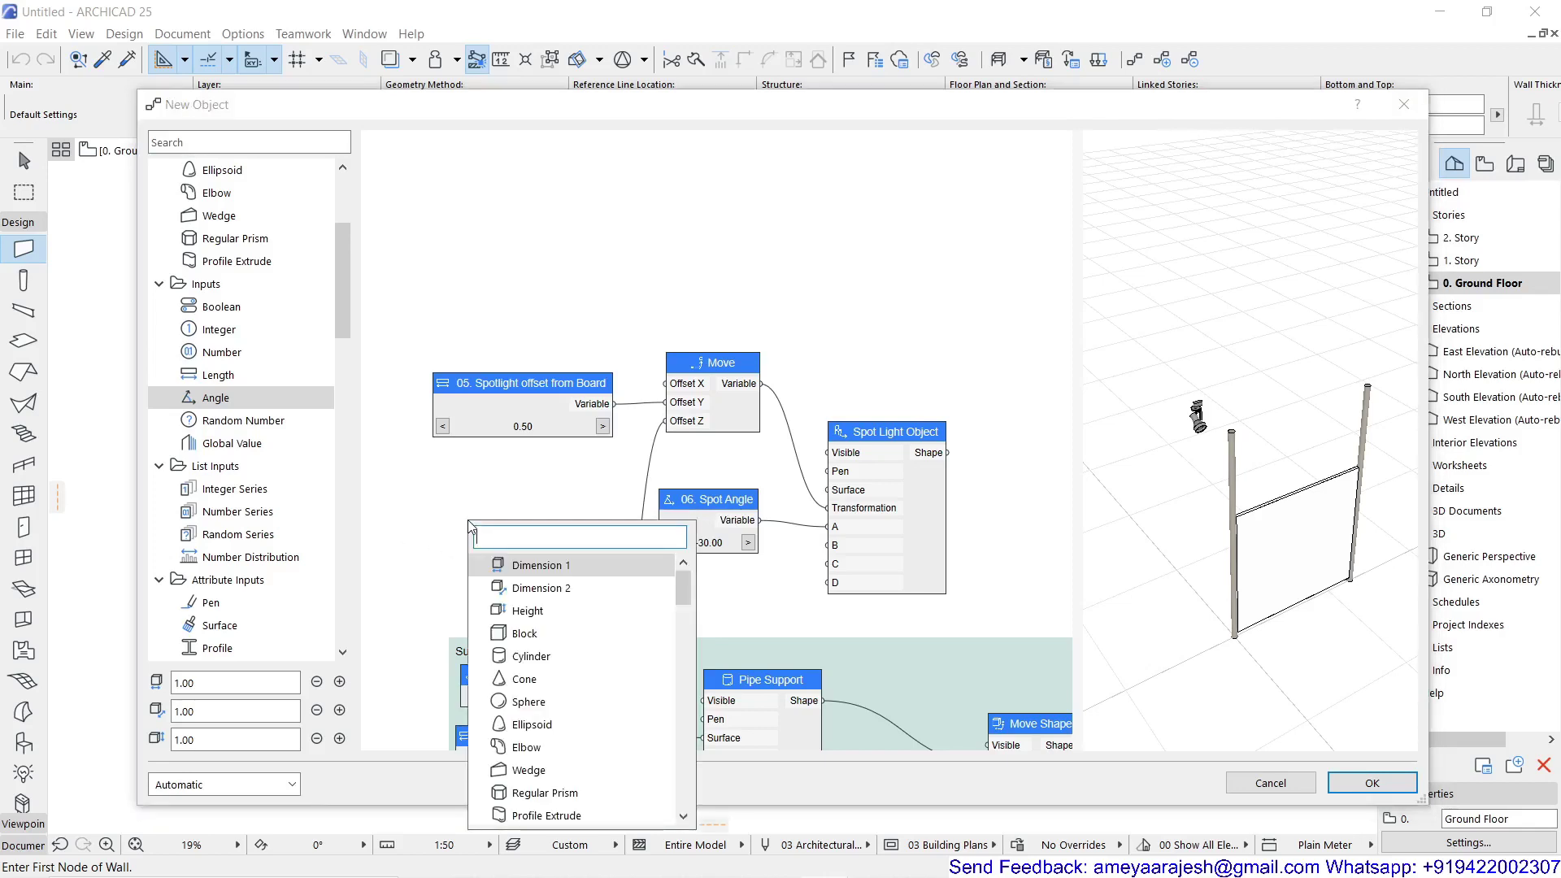
text(div)
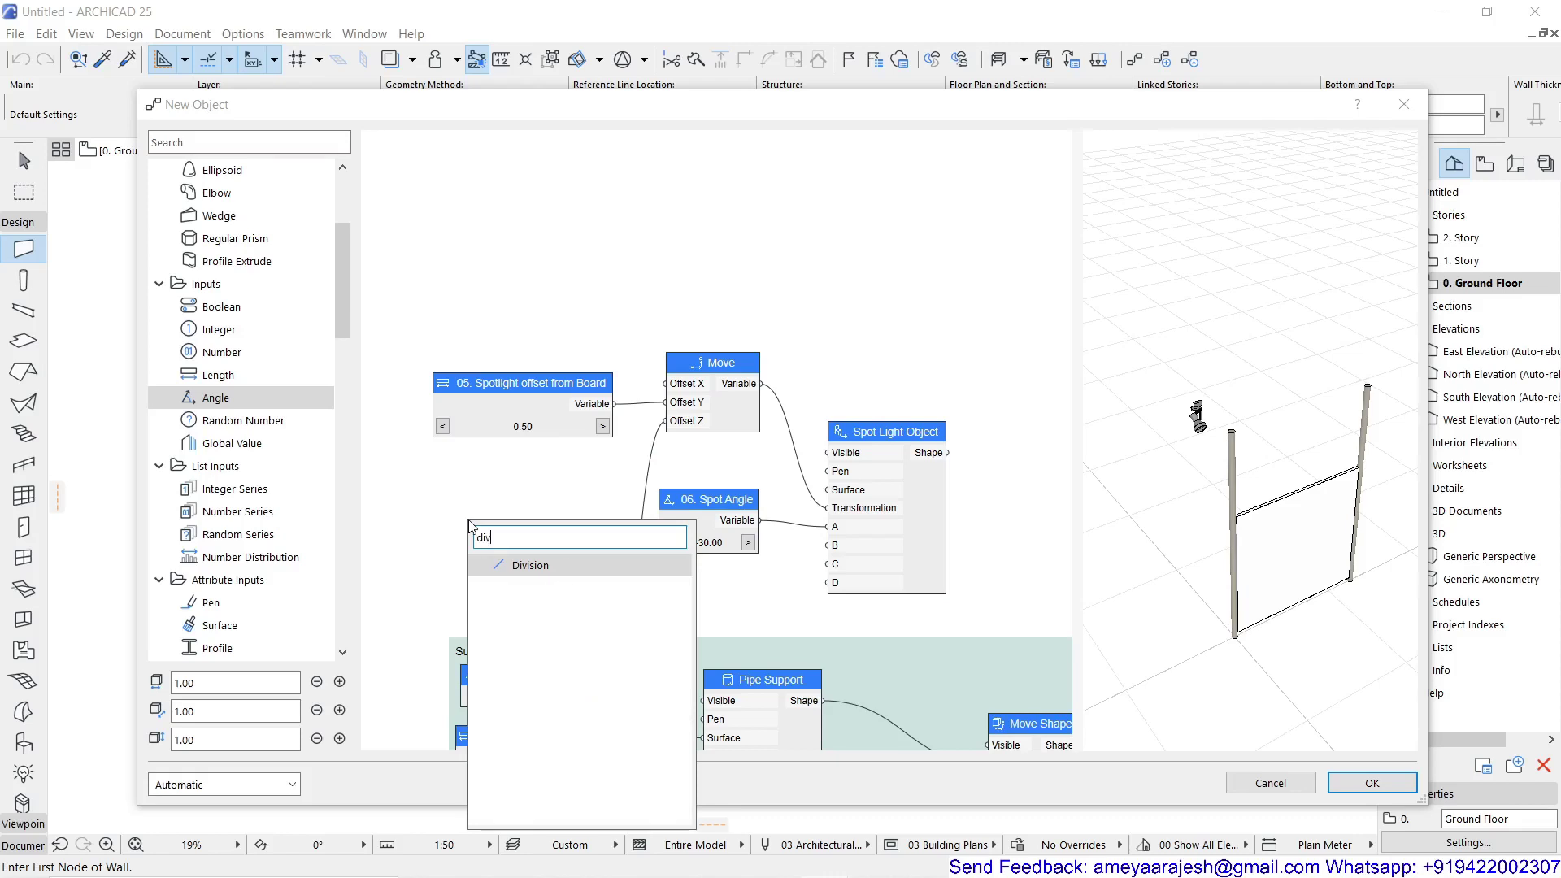
click(560, 566)
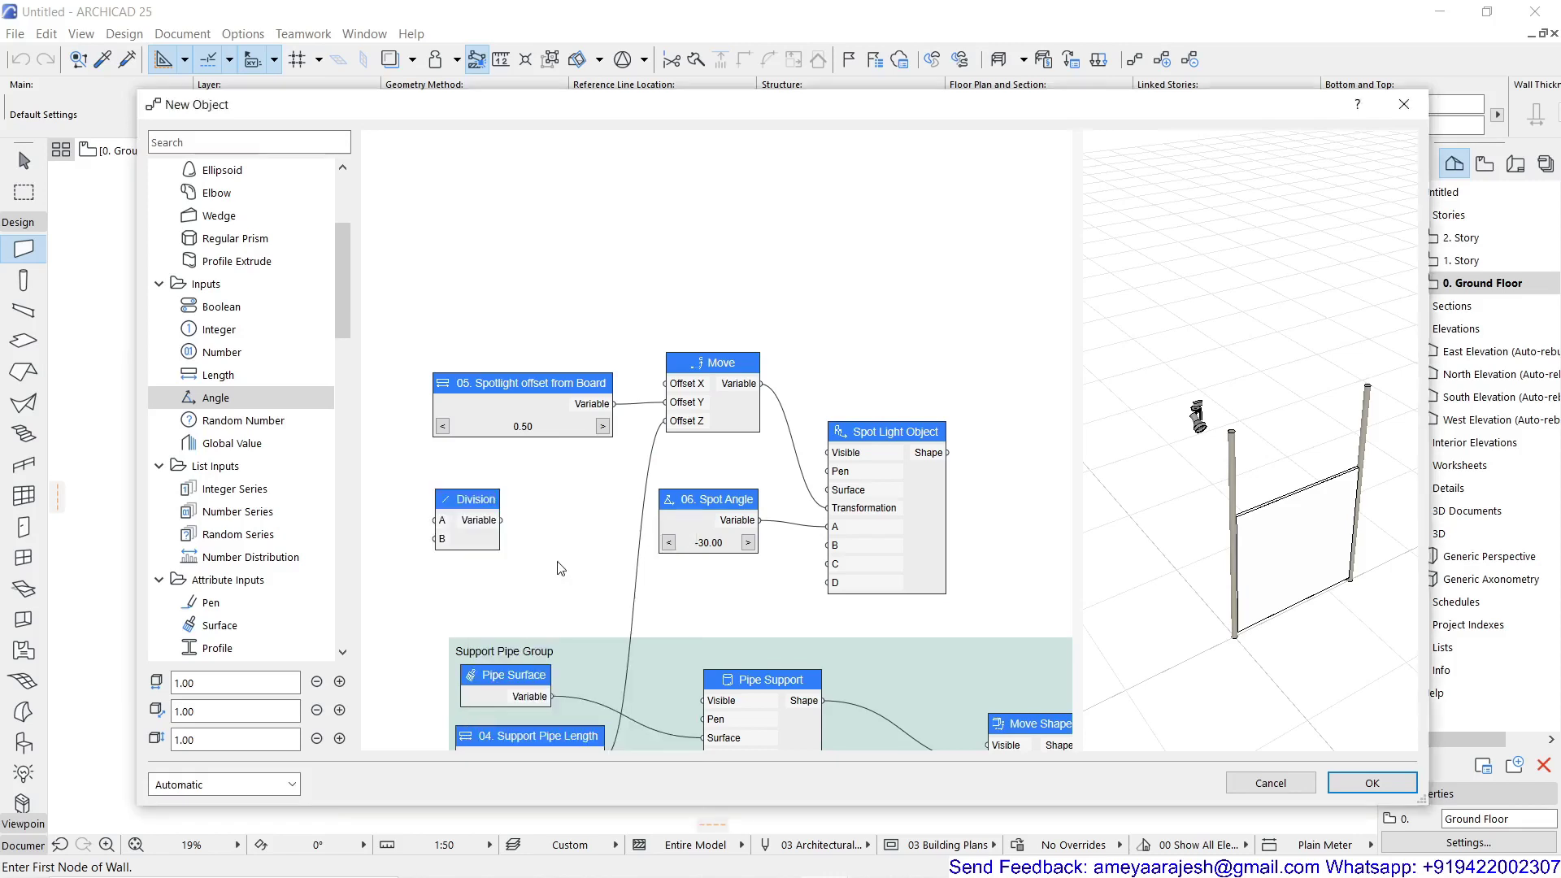
drag(486, 506, 621, 530)
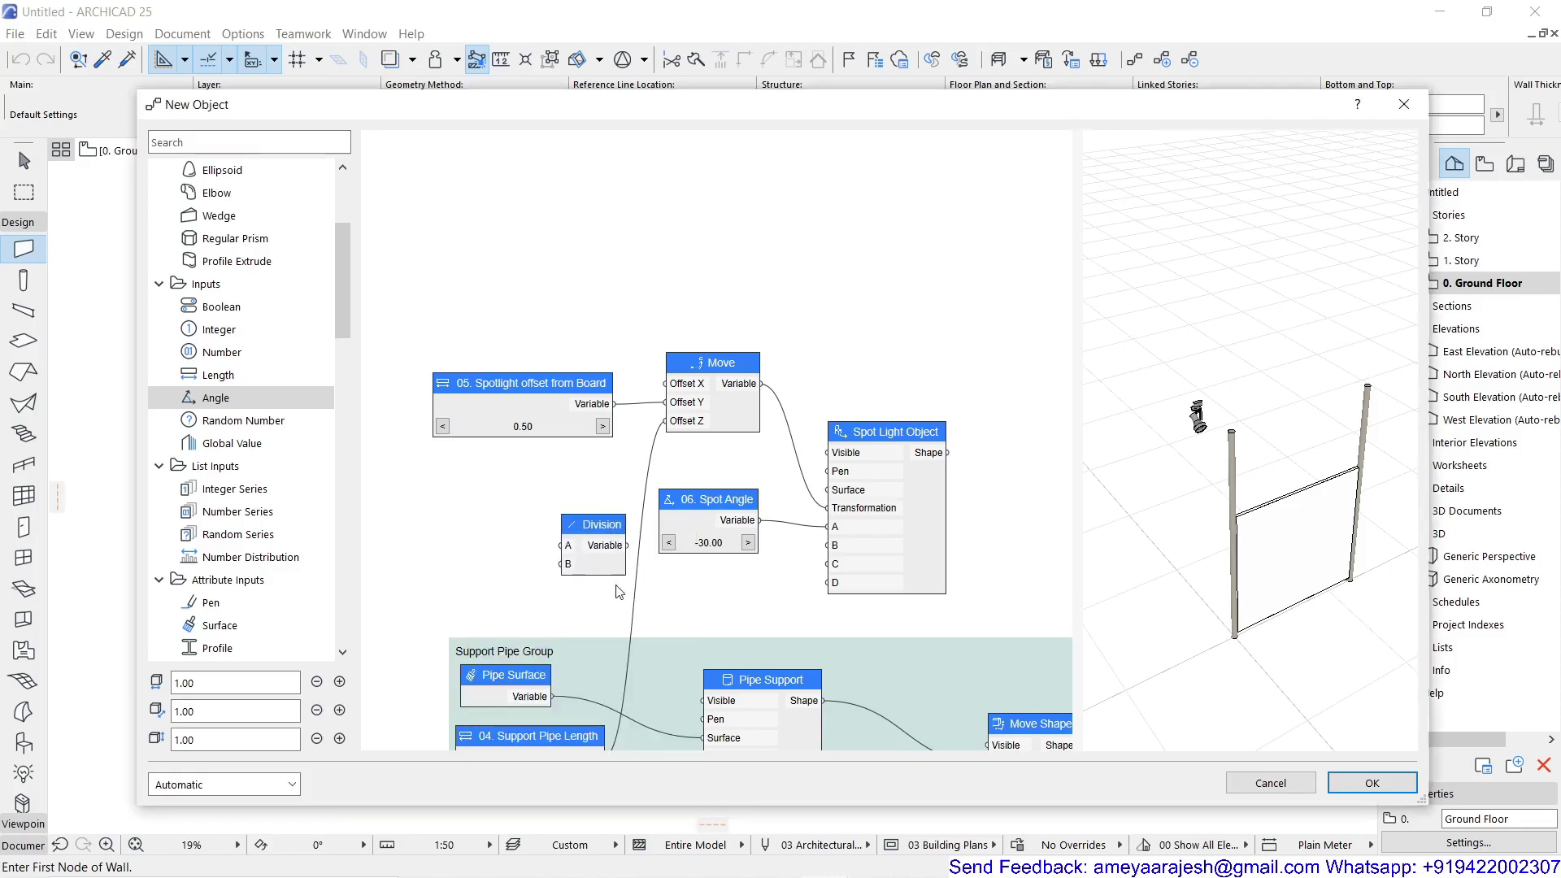
Connect the Addition output in the Support Pipe Group to input A of the new Division node
middle_drag(570, 606, 604, 477)
scroll(610, 480, down, 2)
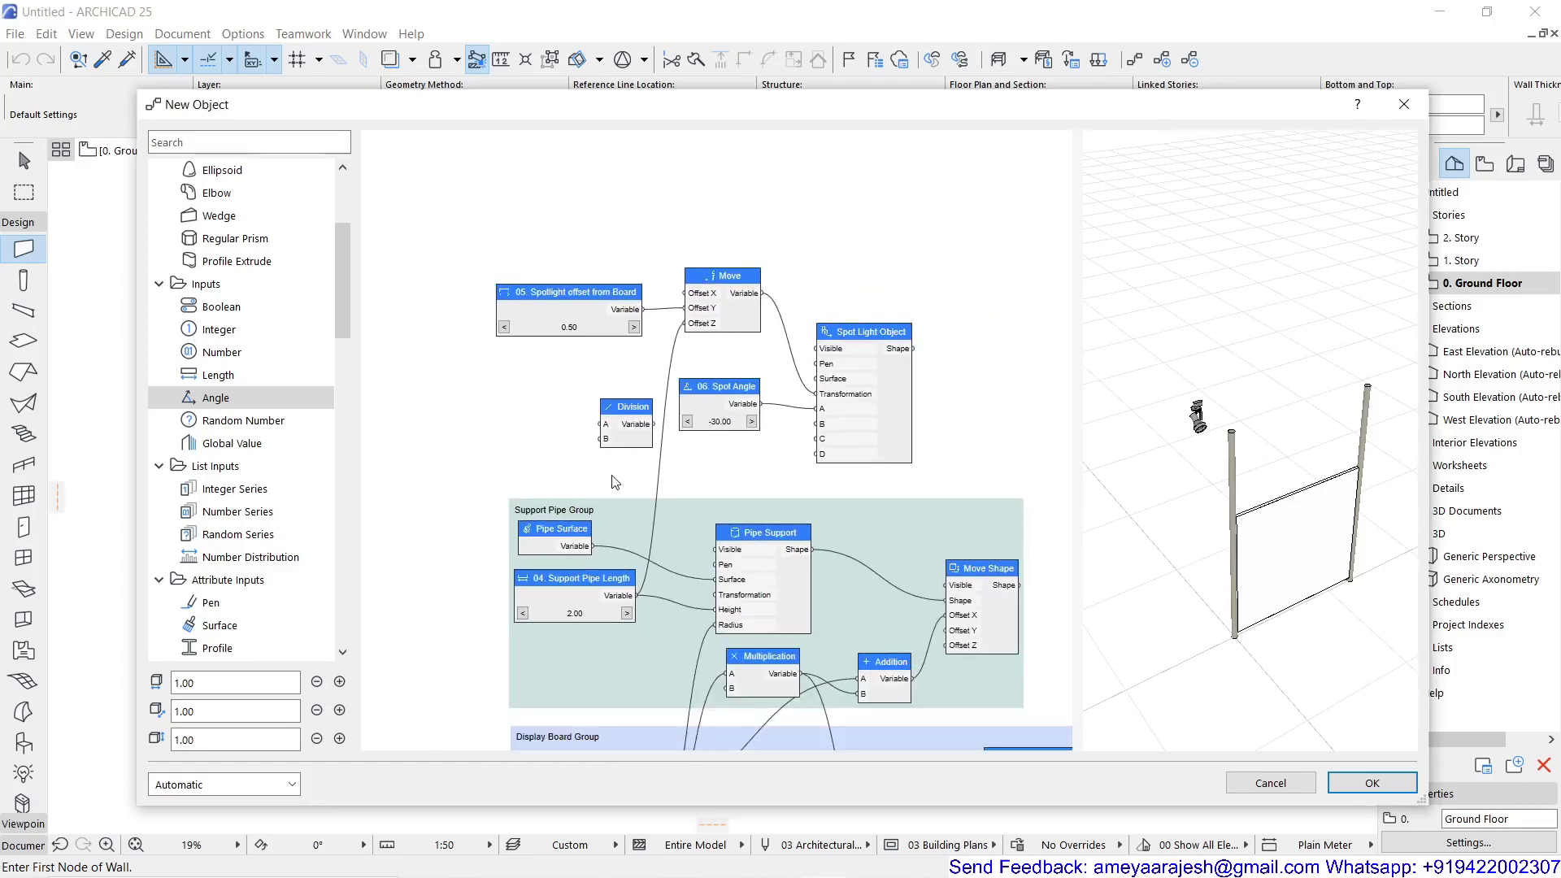
middle_drag(627, 544, 613, 426)
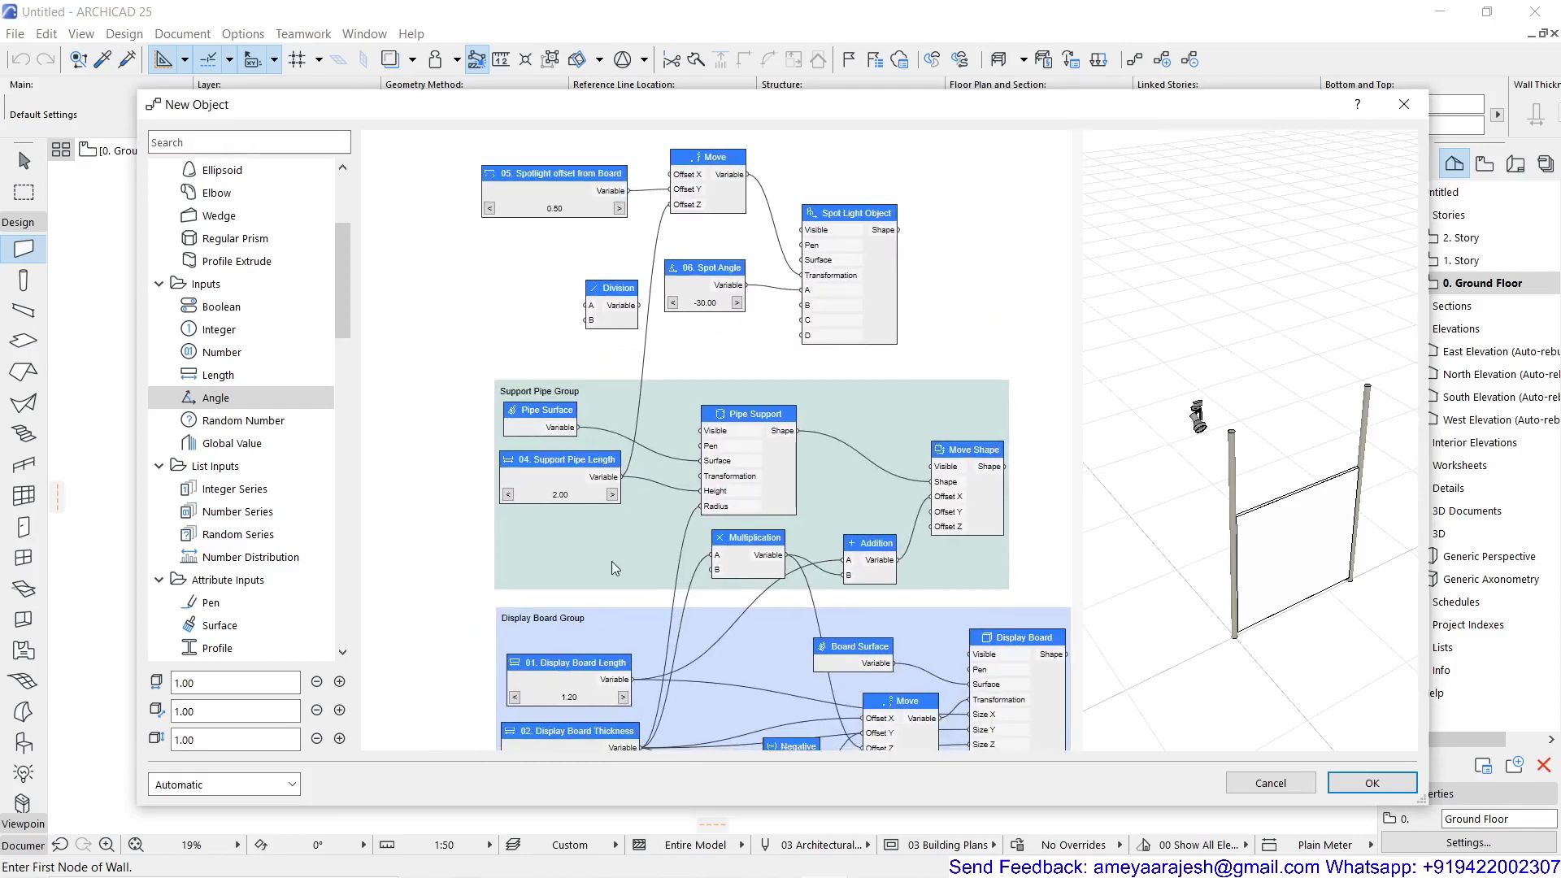
scroll(611, 561, down, 2)
middle_drag(609, 603, 574, 530)
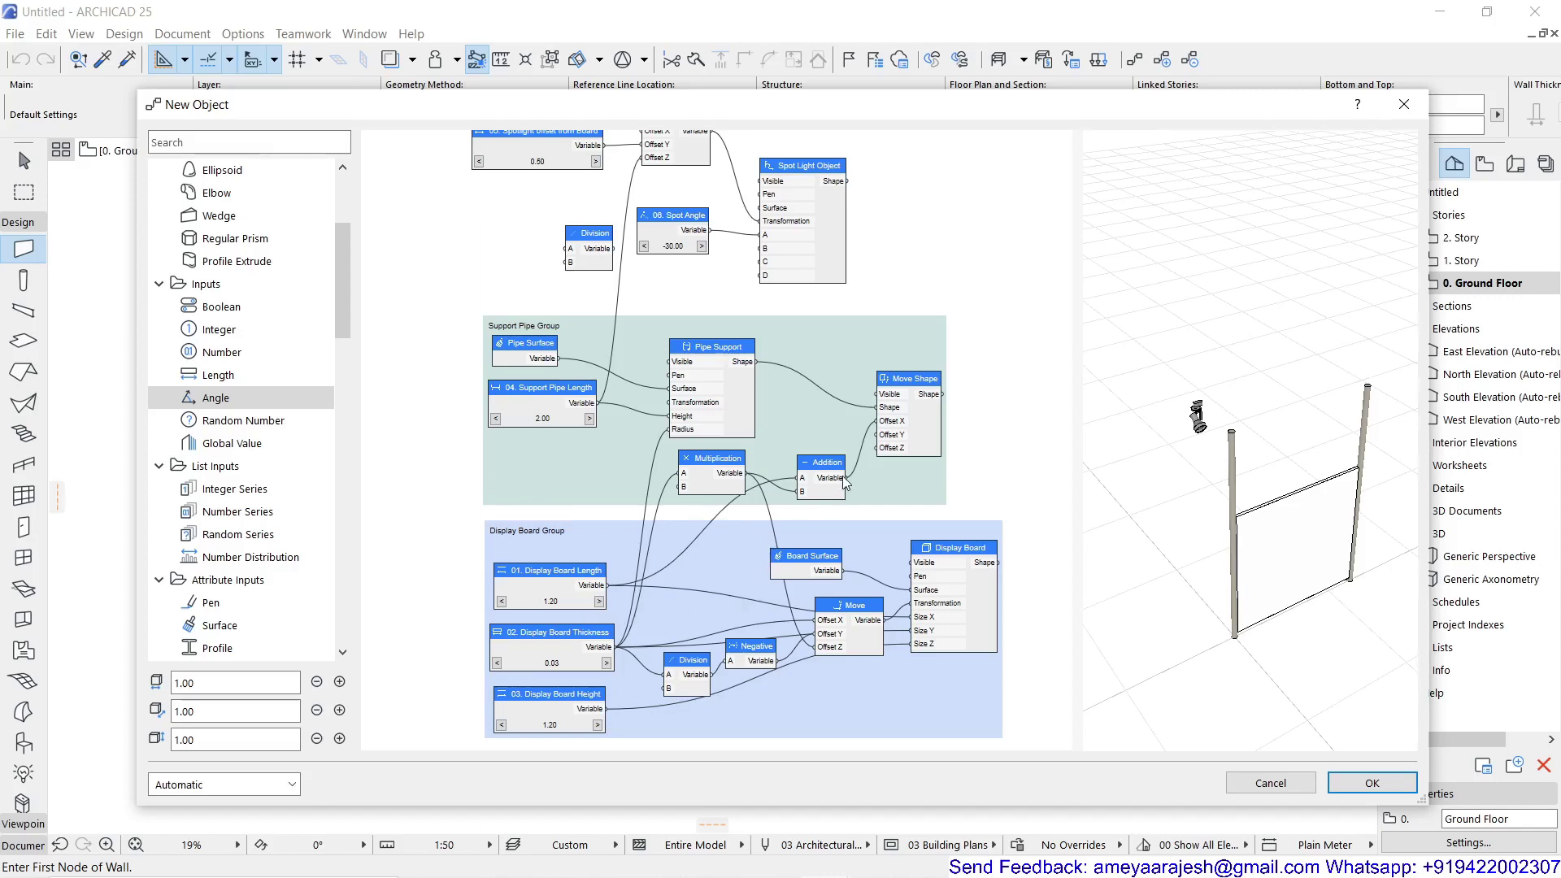
drag(847, 479, 566, 262)
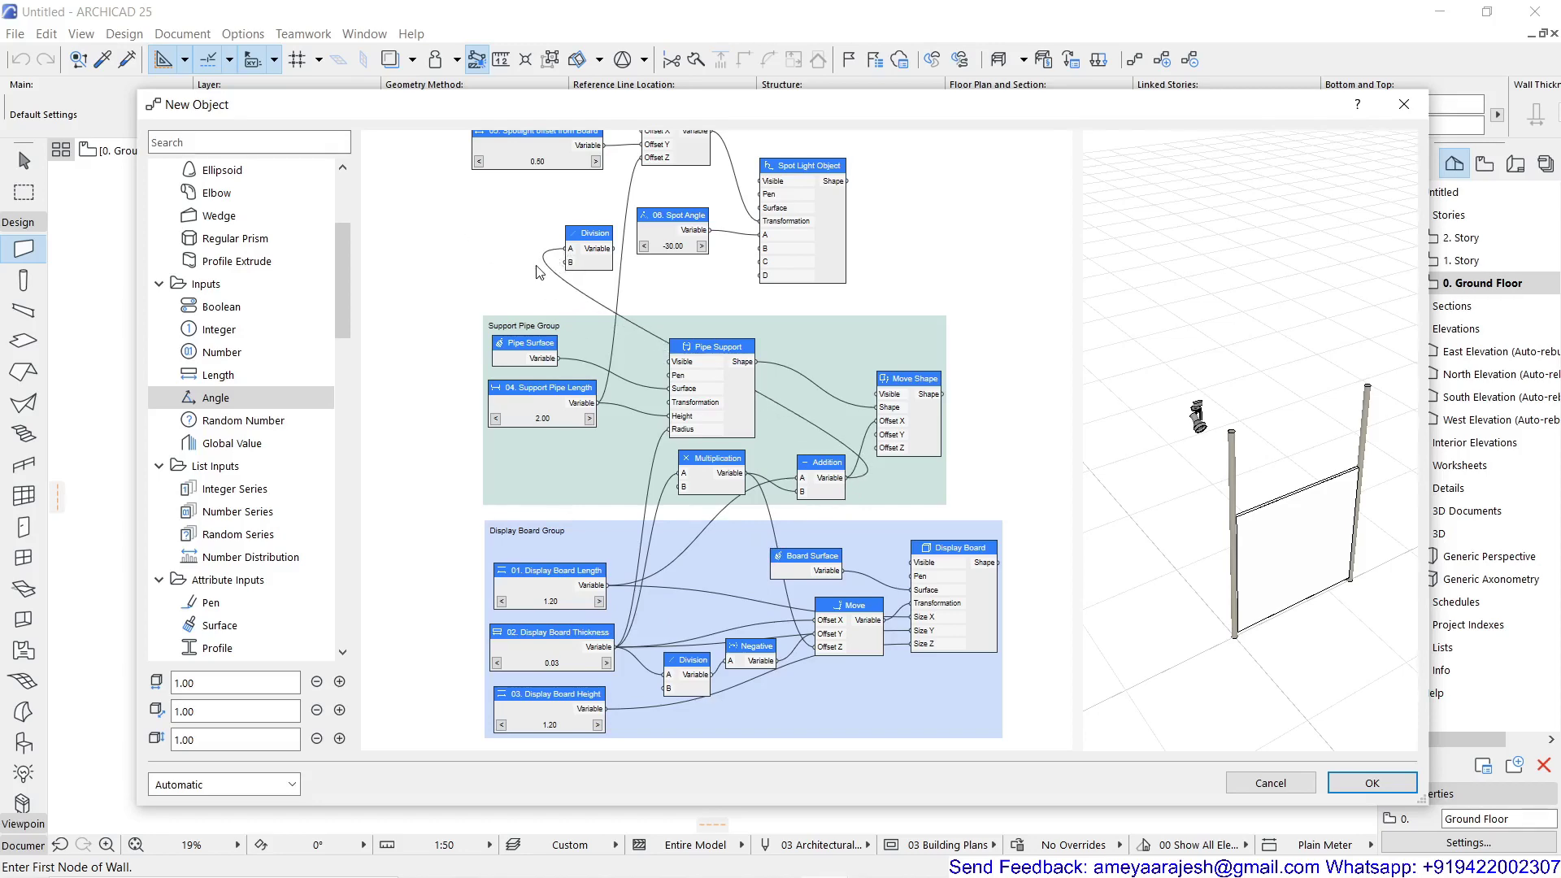
Add an Integer node on the canvas to the left of the Division node beside 06. Spot Angle
scroll(534, 268, up, 2)
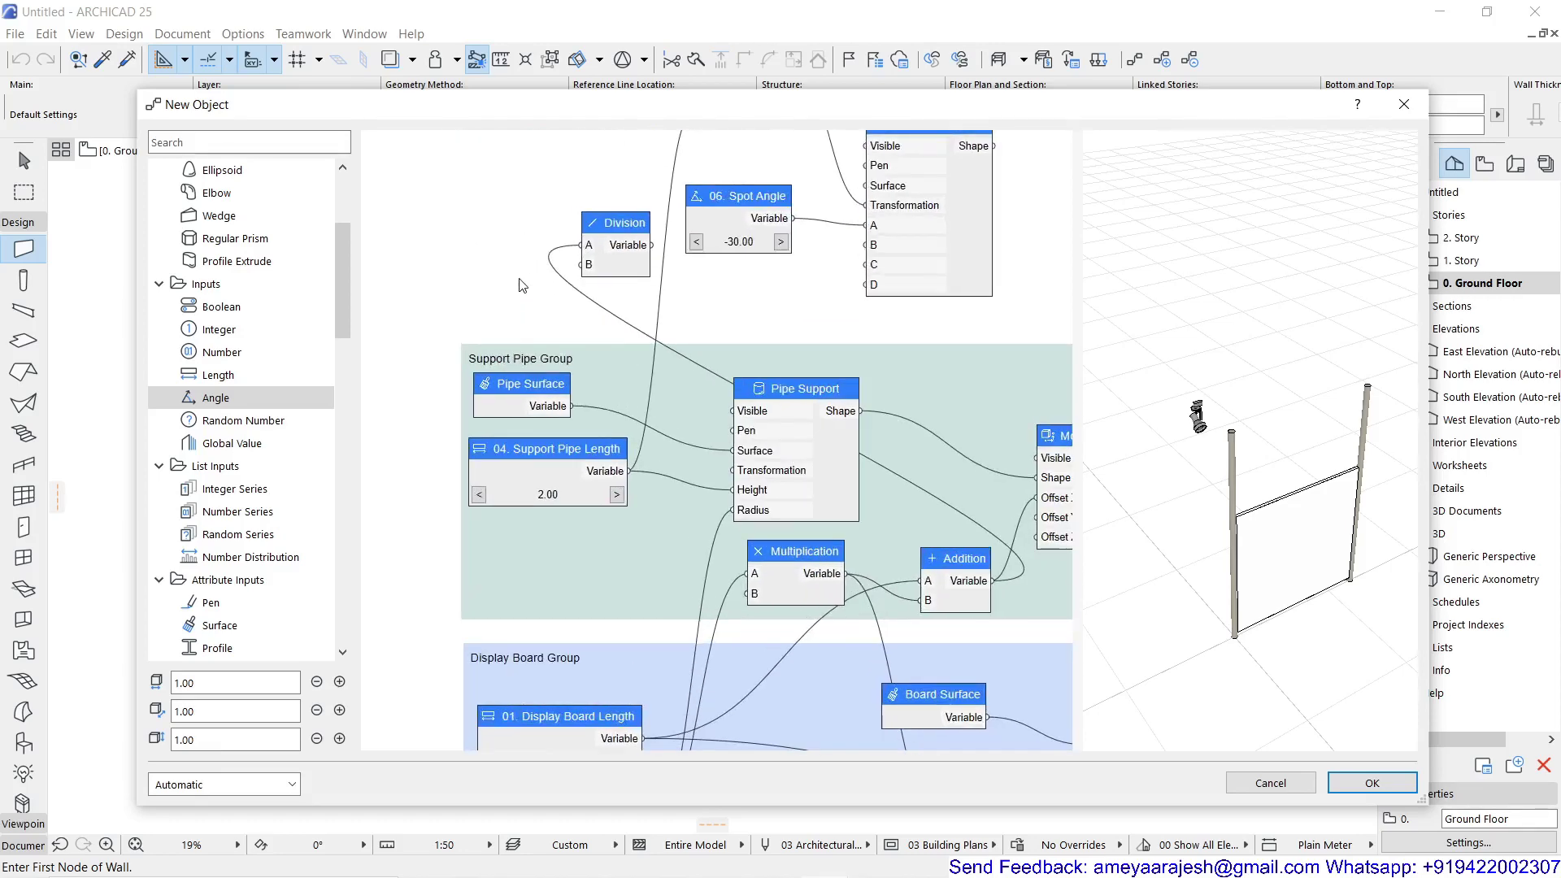
middle_drag(529, 282, 695, 320)
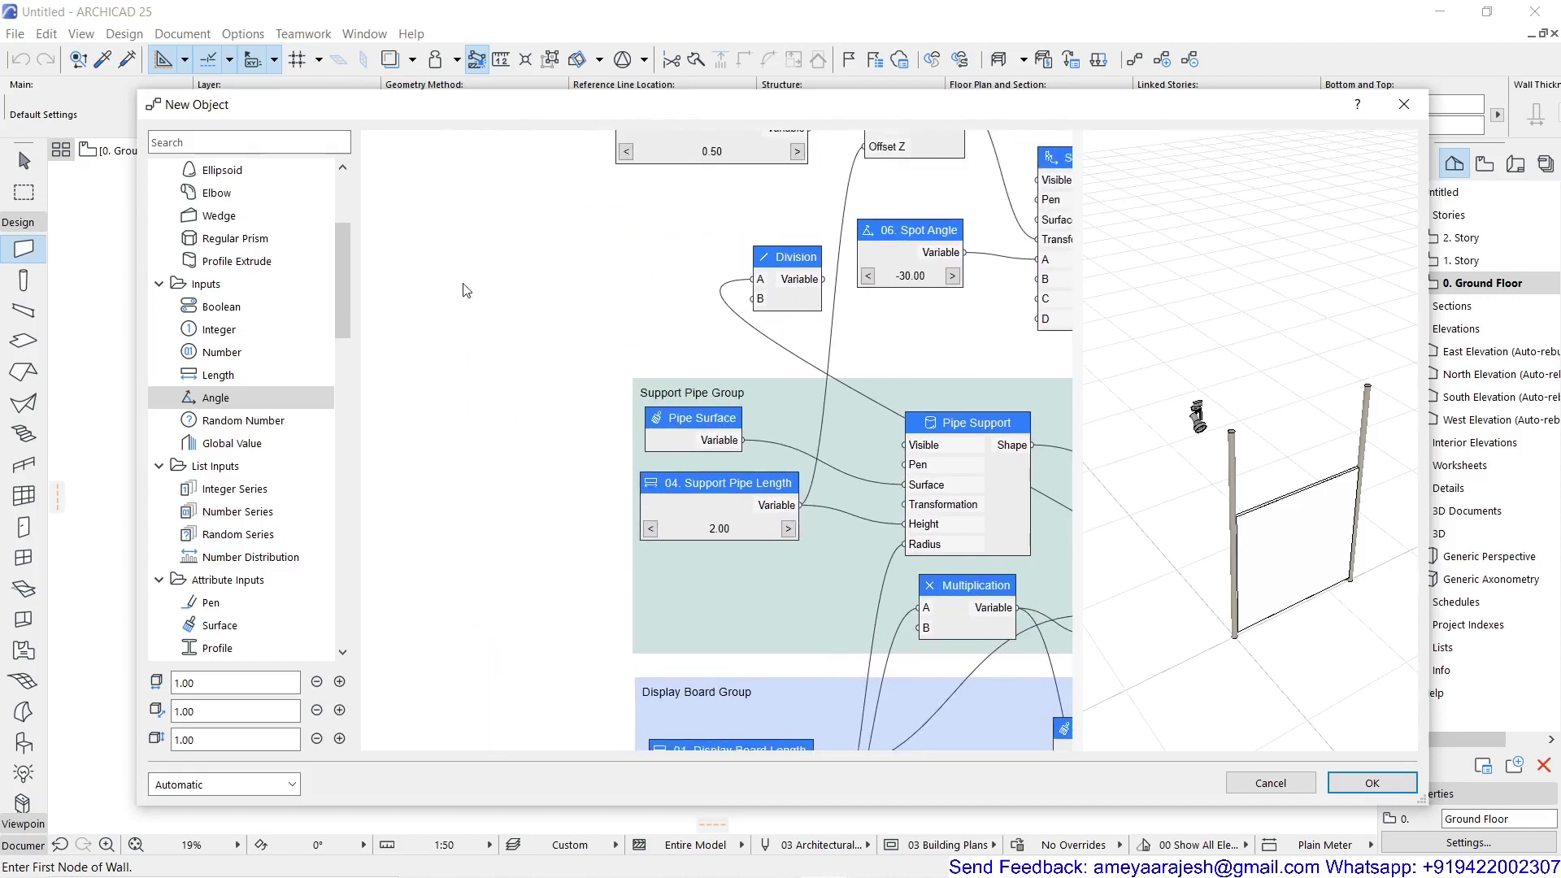
double_click(218, 329)
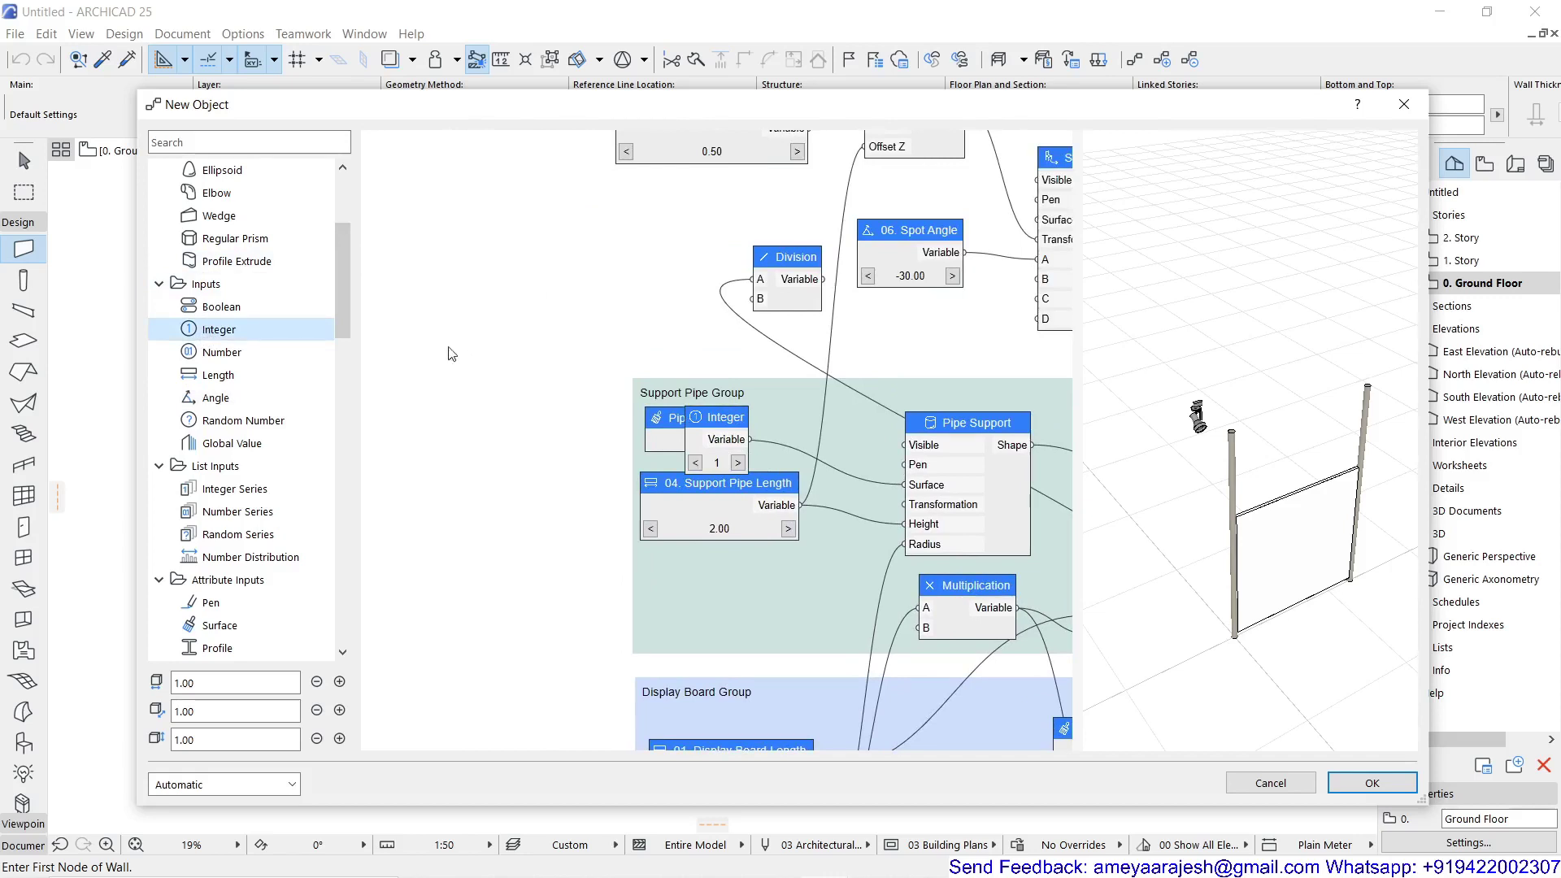
drag(716, 428, 486, 270)
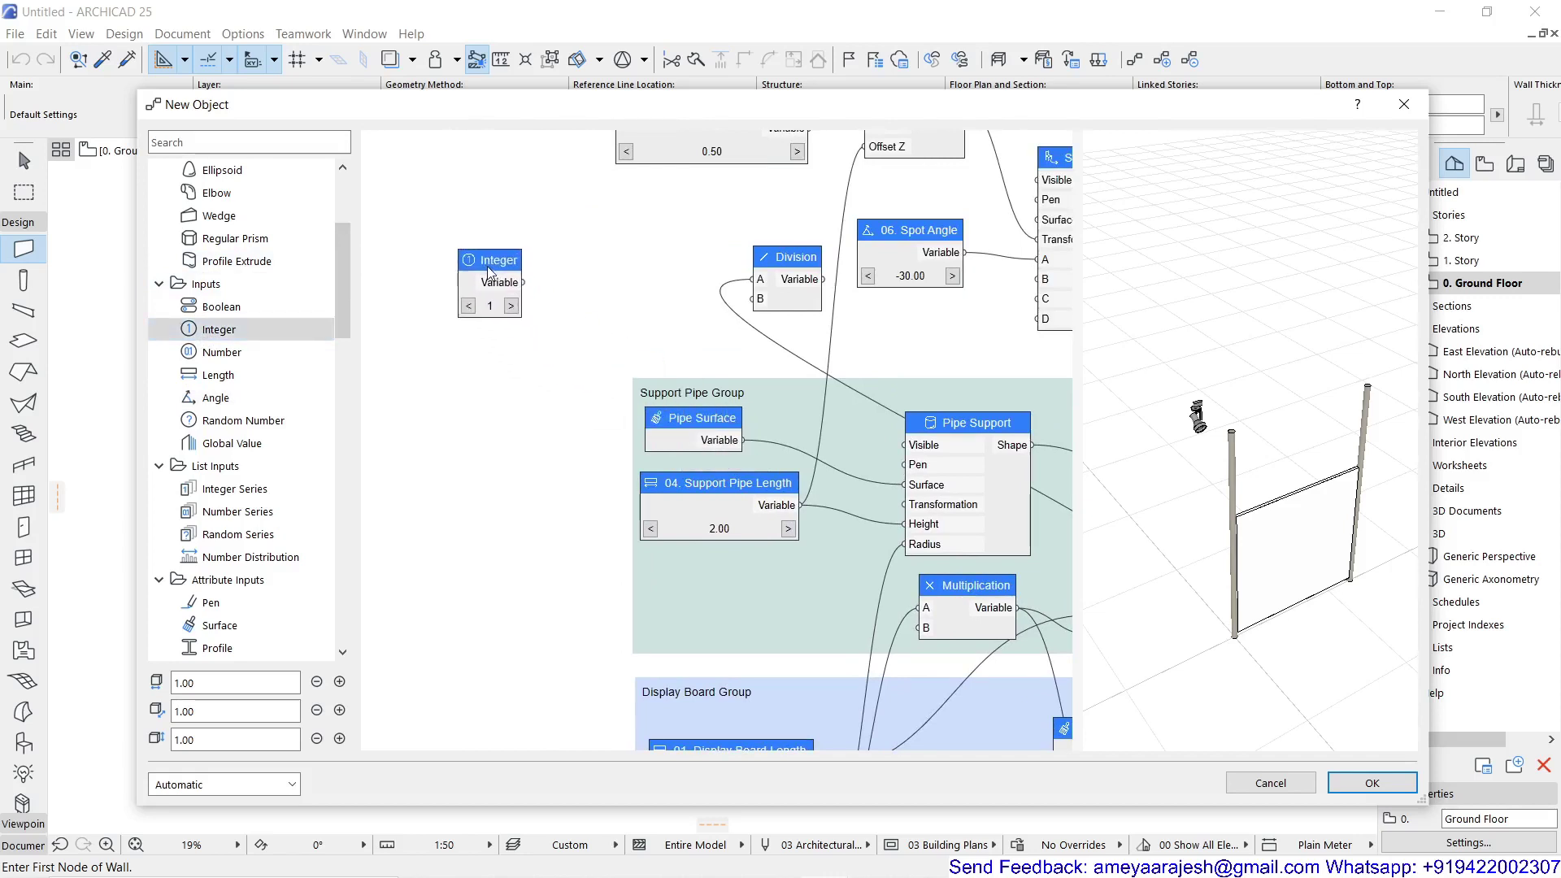
Name the new Integer node 07. Track Light Divisions (Min=2) and copy that name
double_click(487, 272)
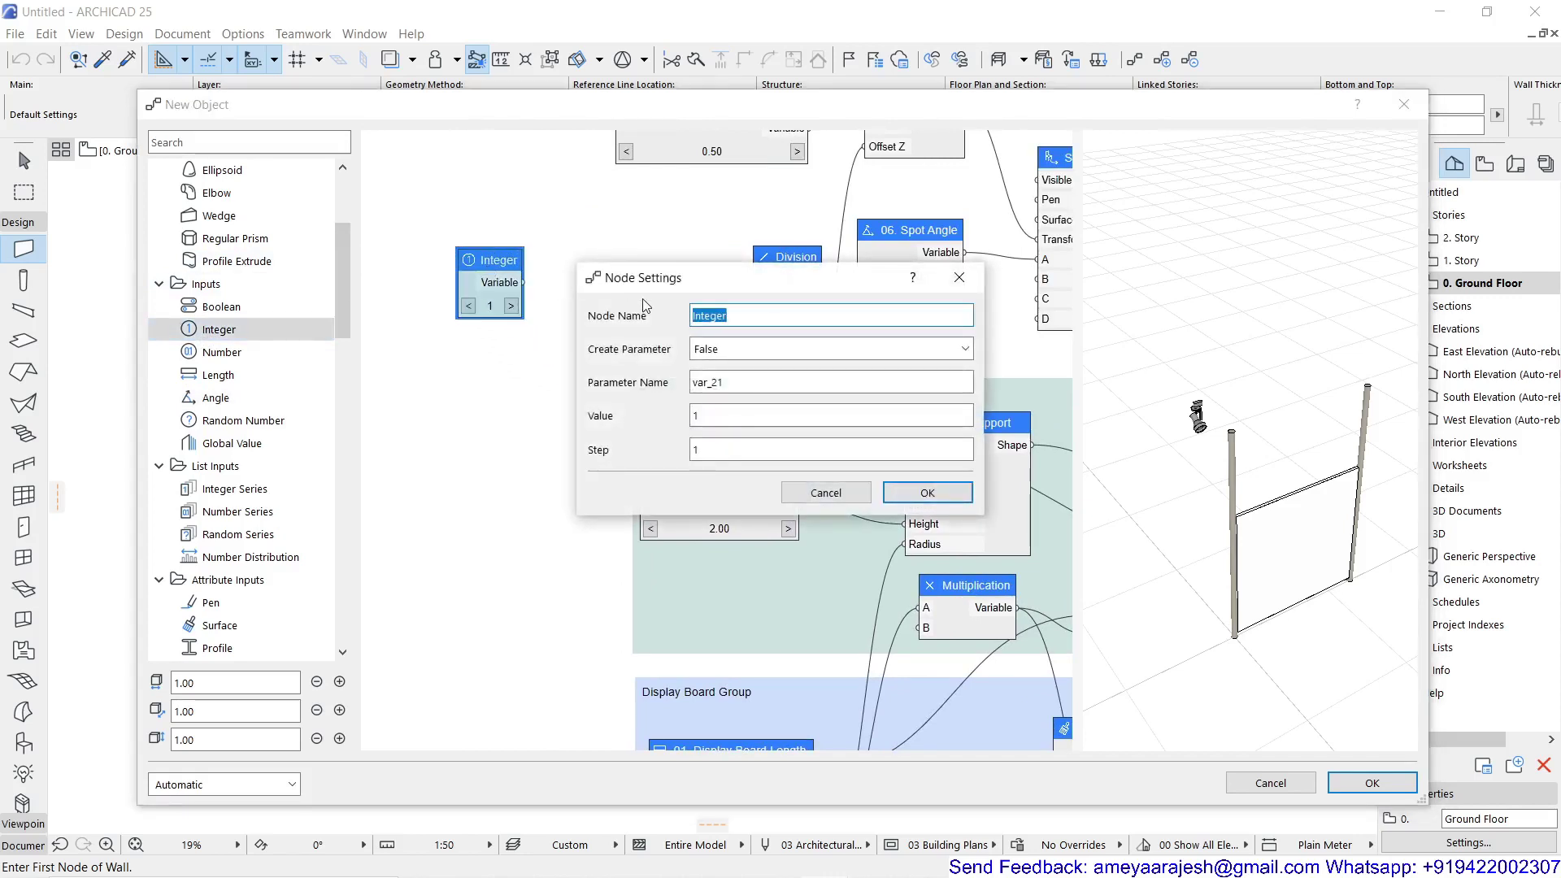
text(Track Light Divisions (Min=2))
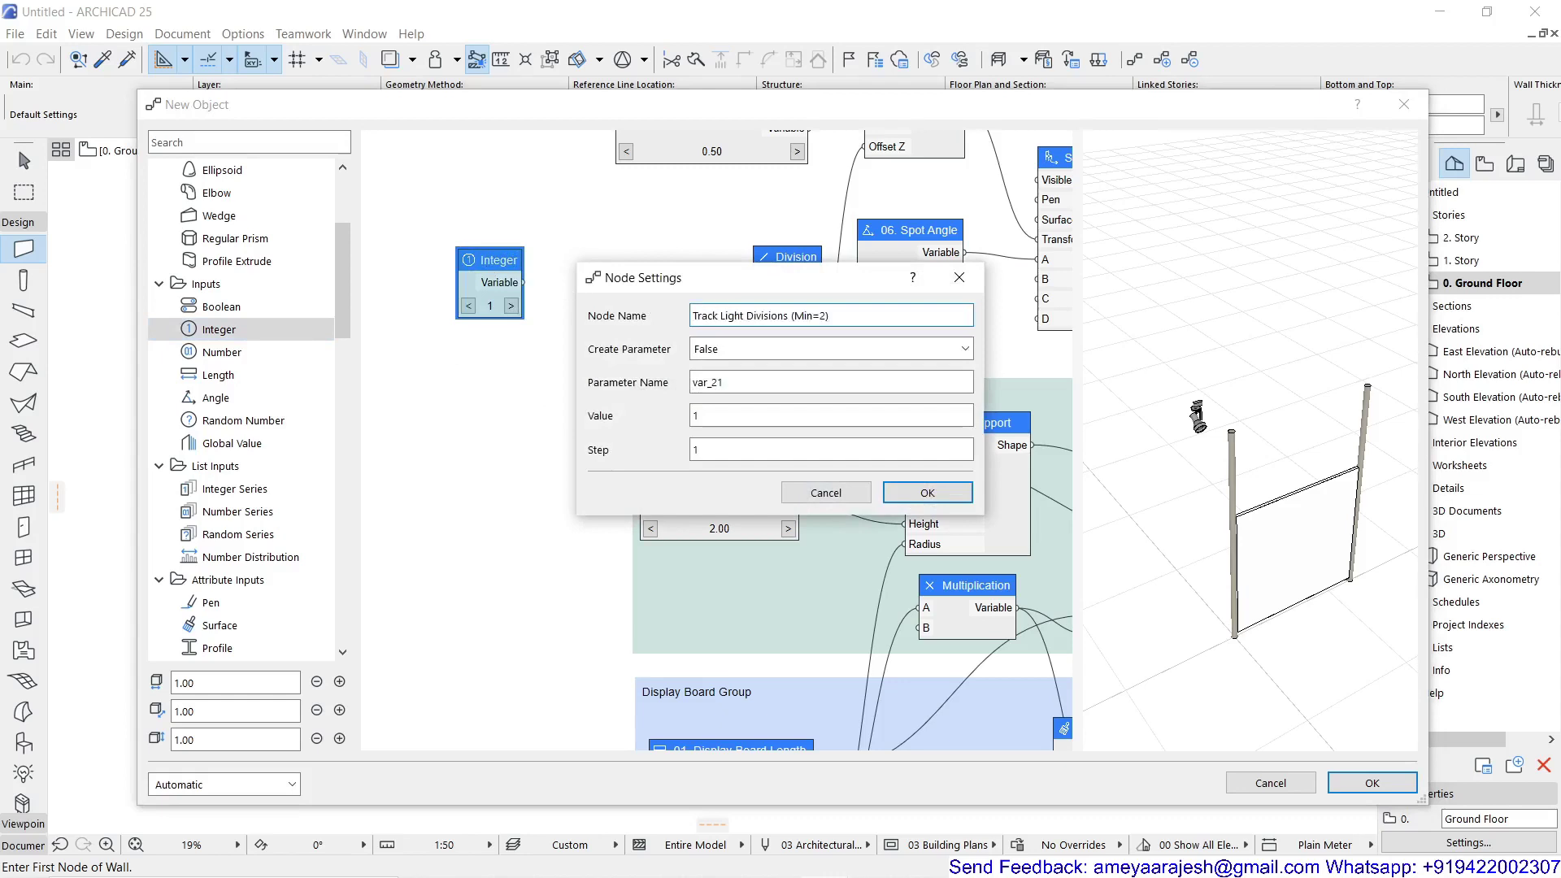
click(694, 317)
text(07.)
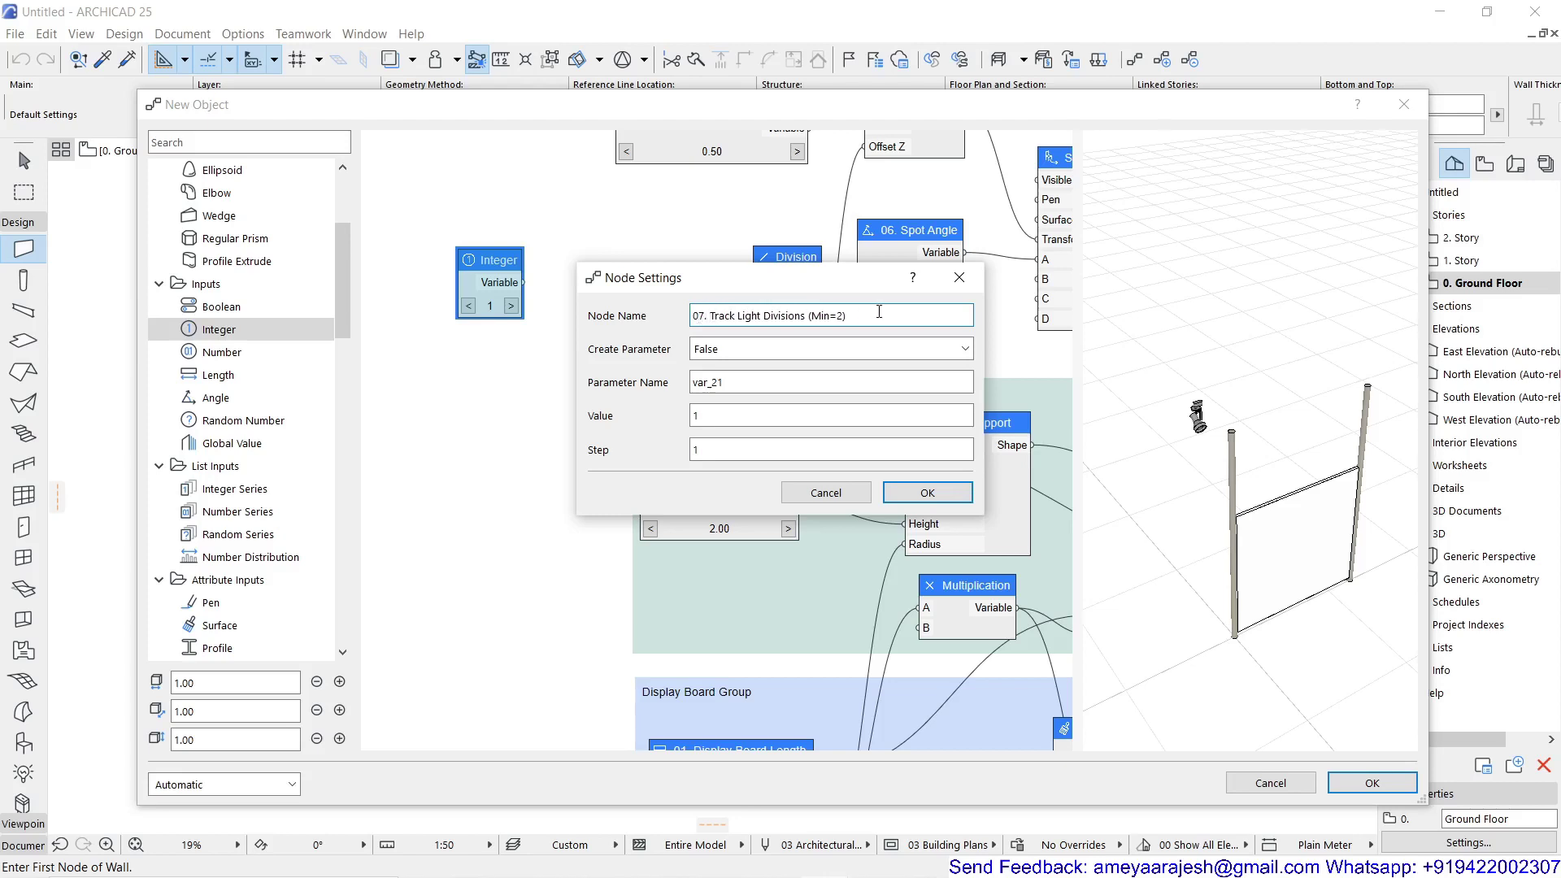
drag(855, 311, 690, 297)
key(ctrl+c)
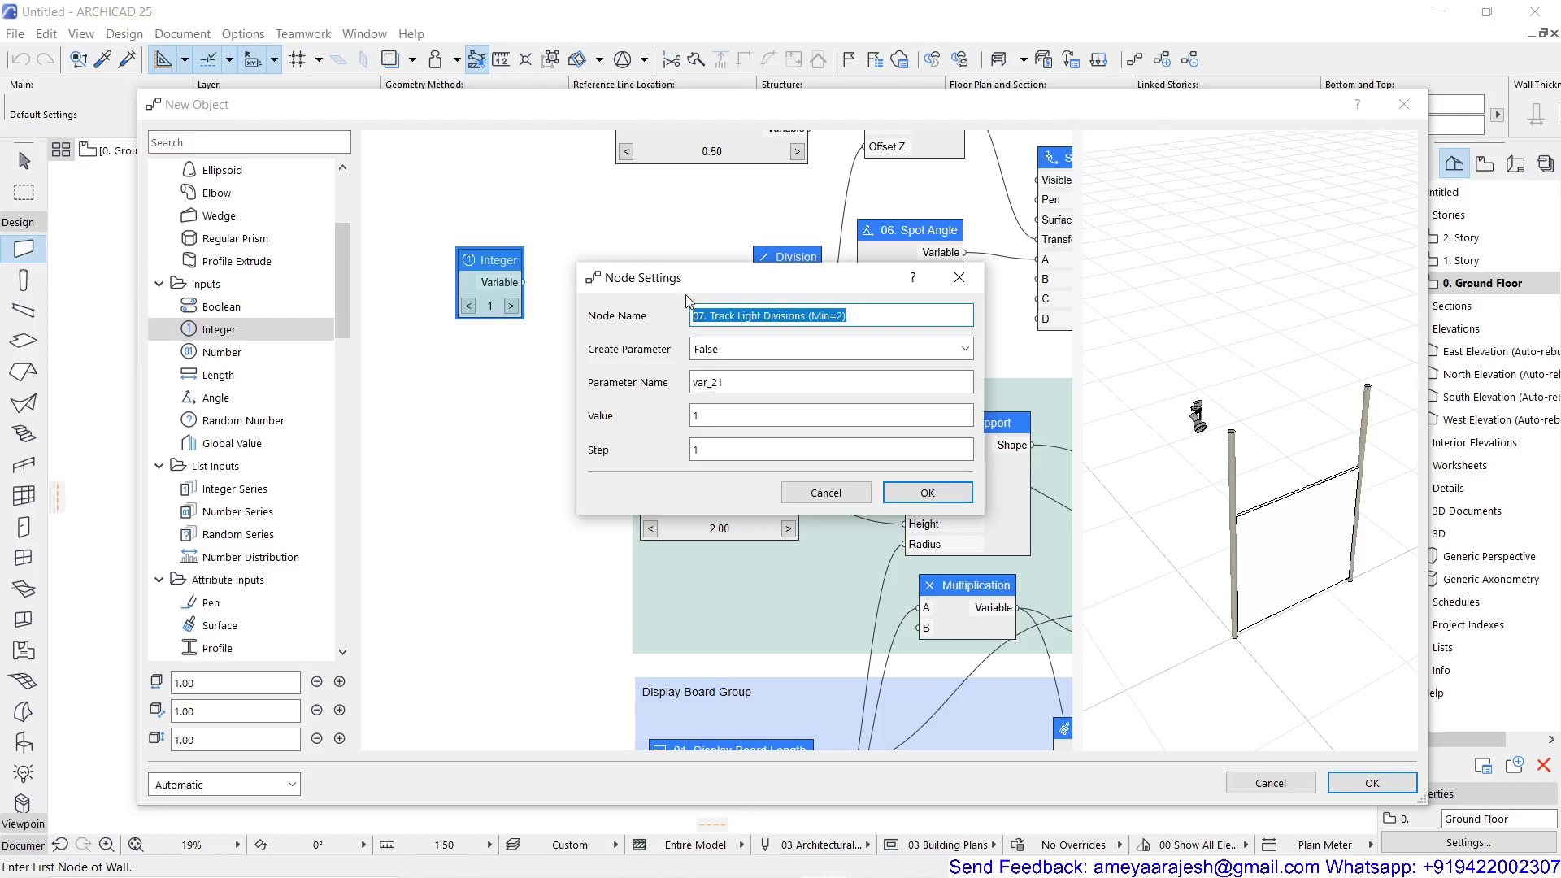
Set Create Parameter to True, the parameter name to 07. Track Light Divisions (Min=2) and the value to 2
click(748, 348)
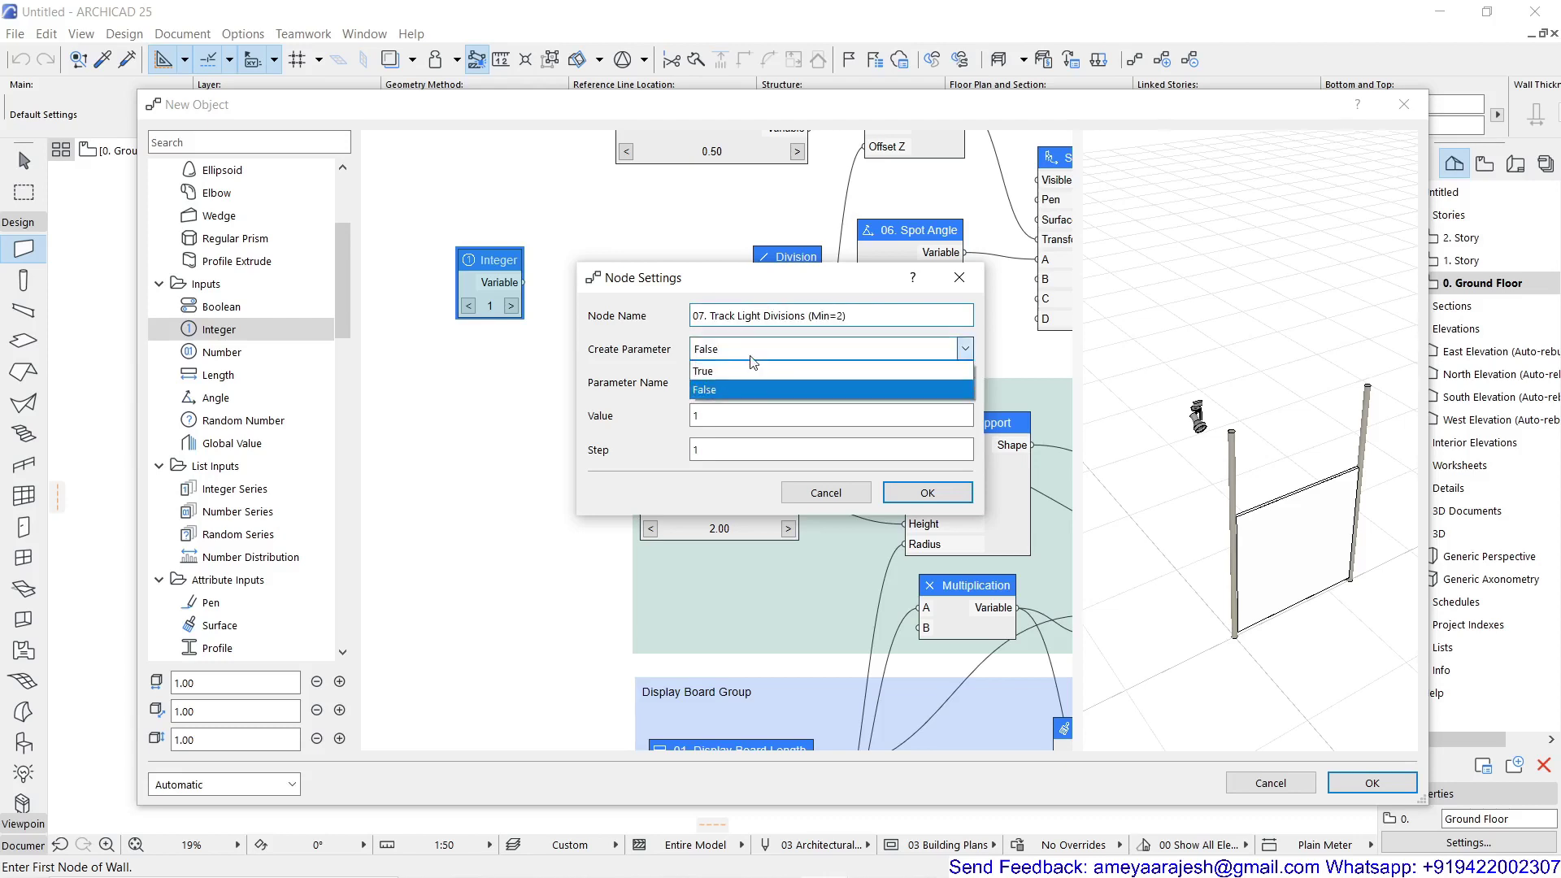
click(752, 384)
drag(752, 382, 684, 374)
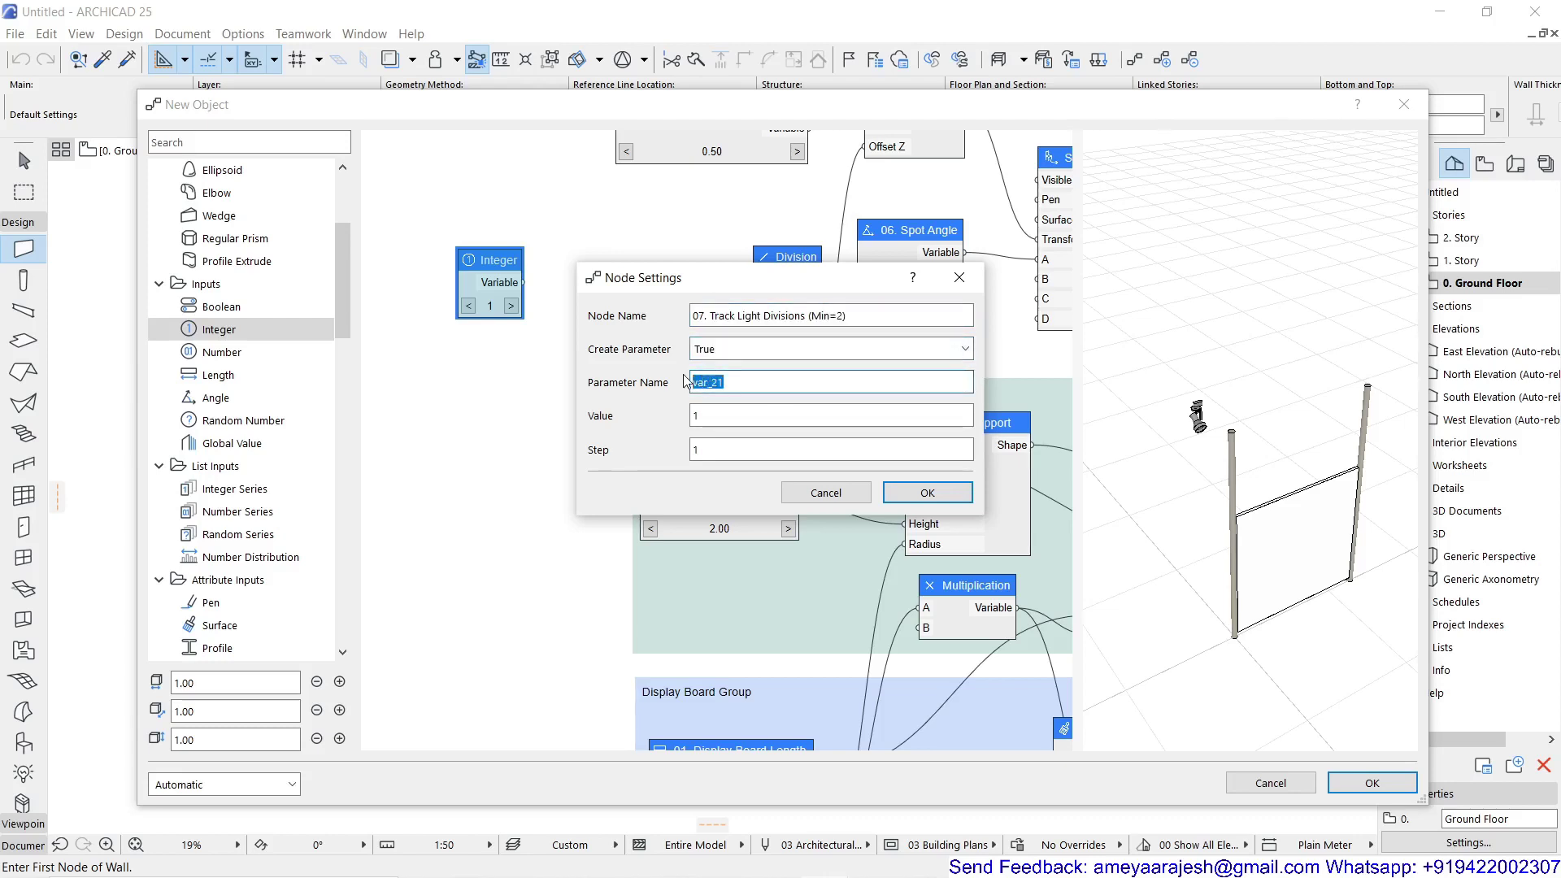
key(ctrl+v)
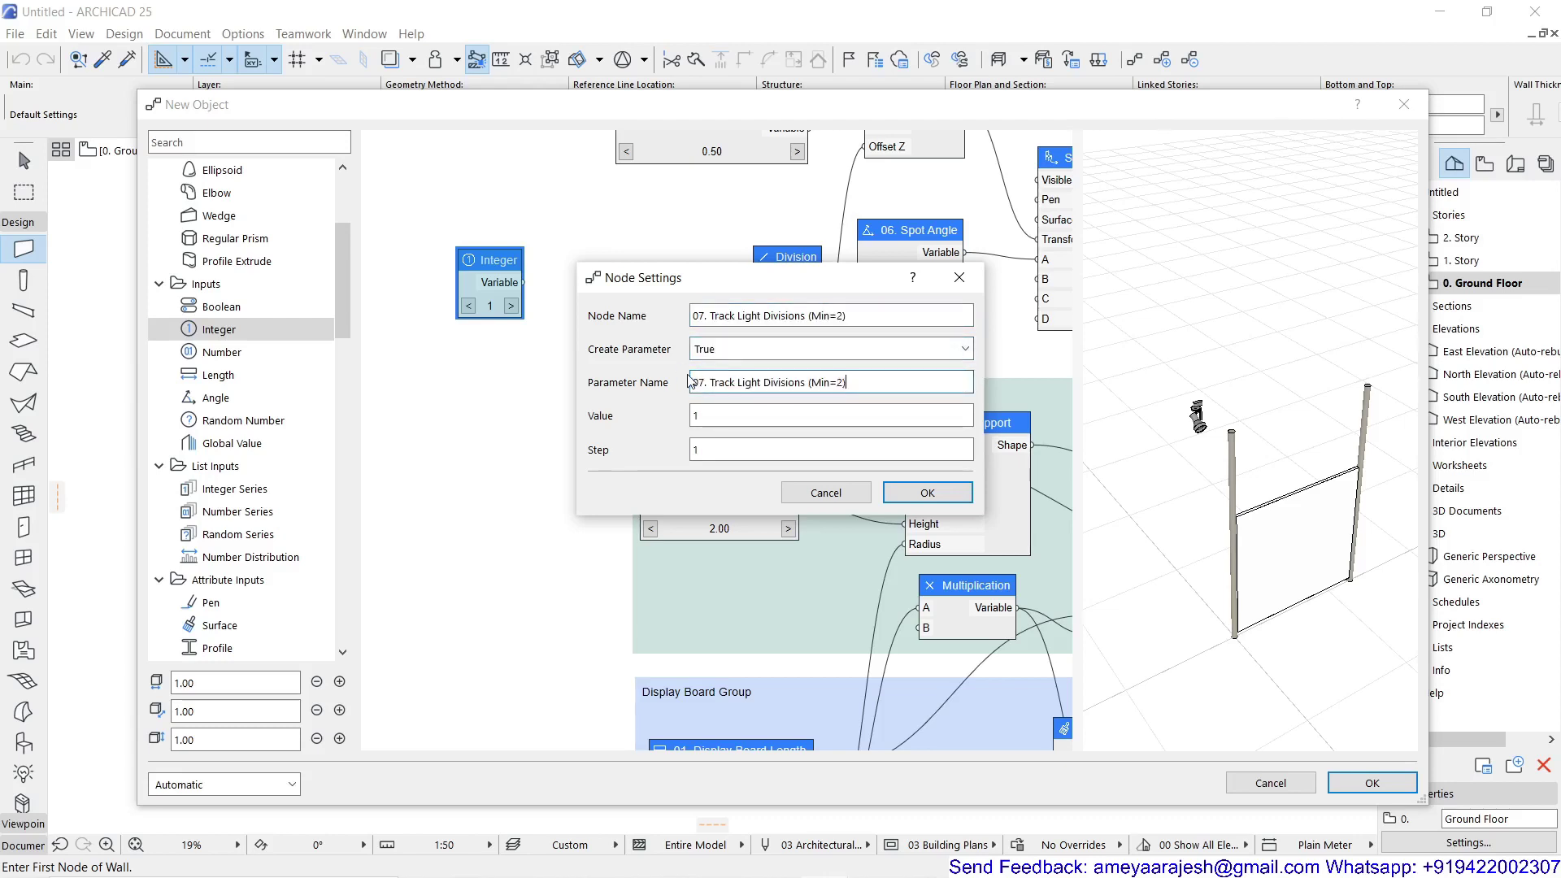
double_click(717, 421)
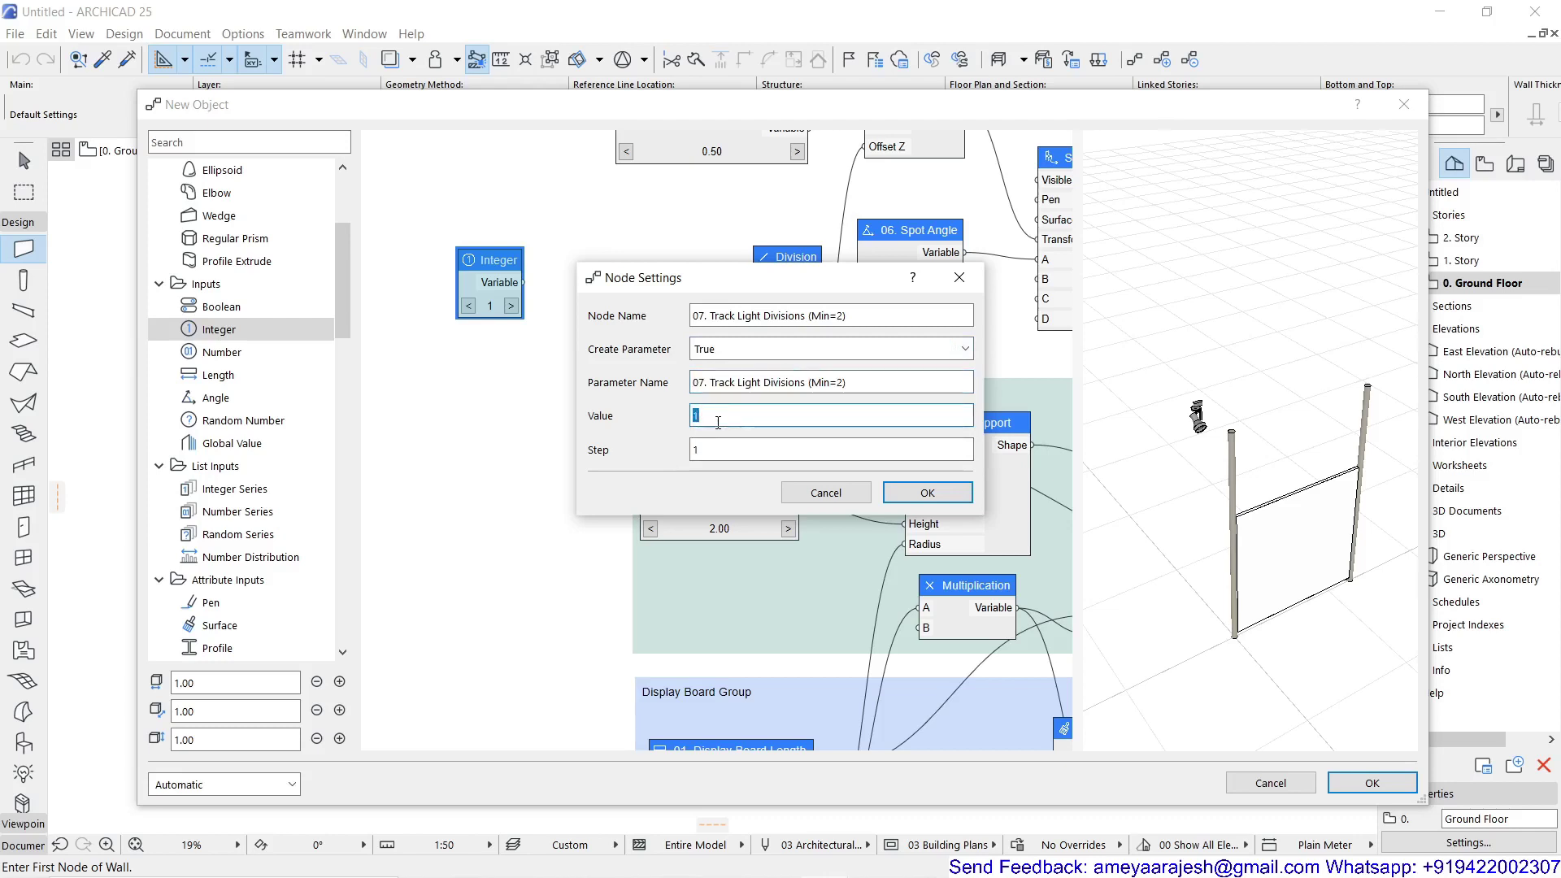
text(2)
click(894, 493)
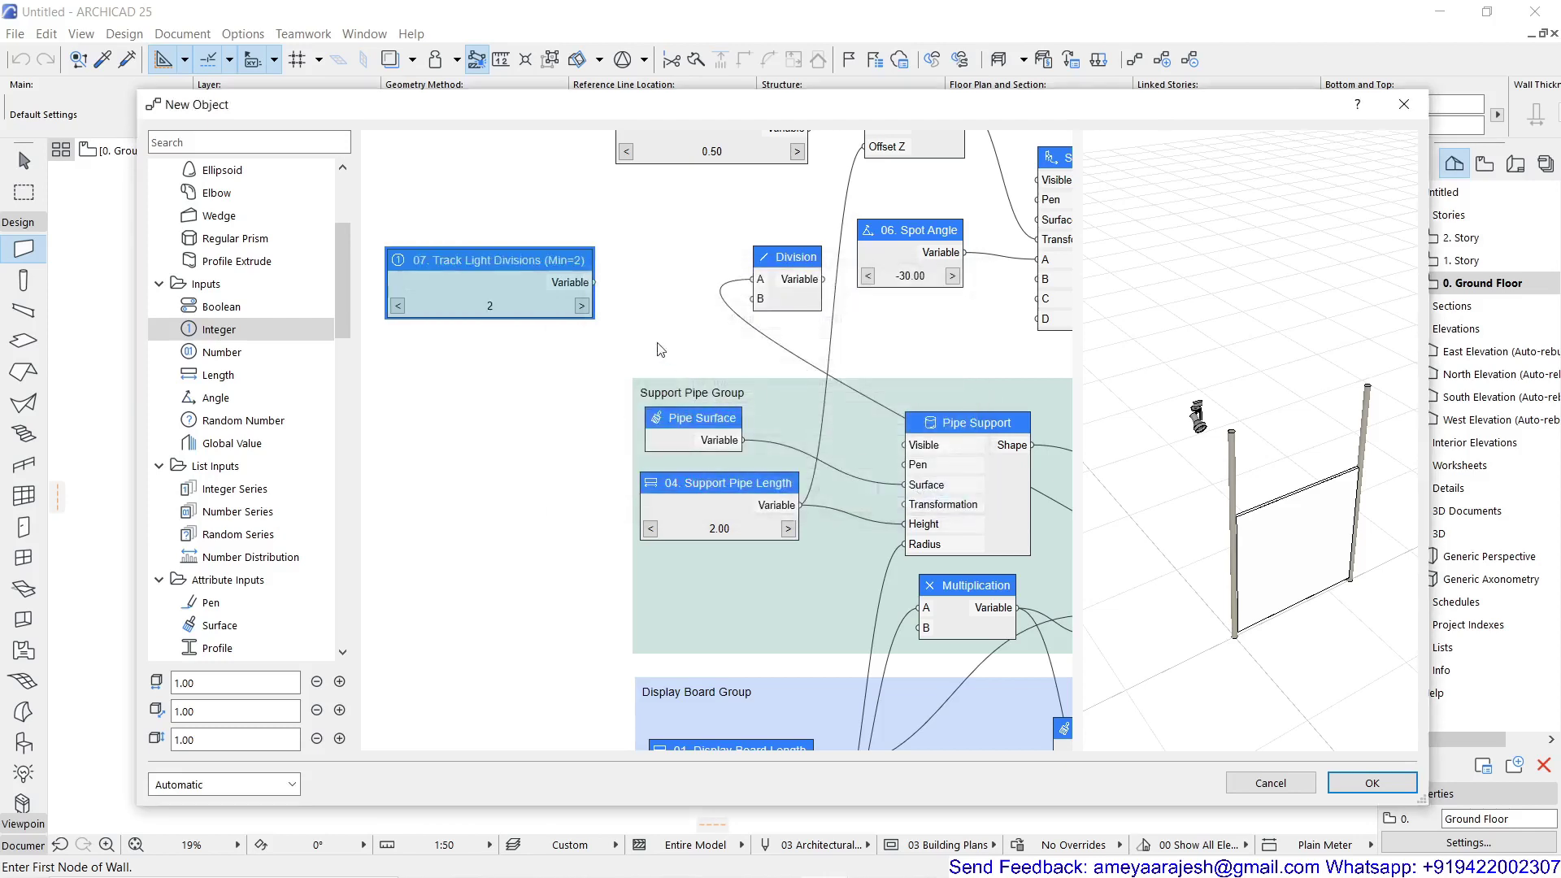
Connect 07. Track Light Divisions to input B of the Division node, and the Division output to Offset X of the spotlight's Move node
drag(596, 284, 753, 300)
scroll(857, 322, down, 2)
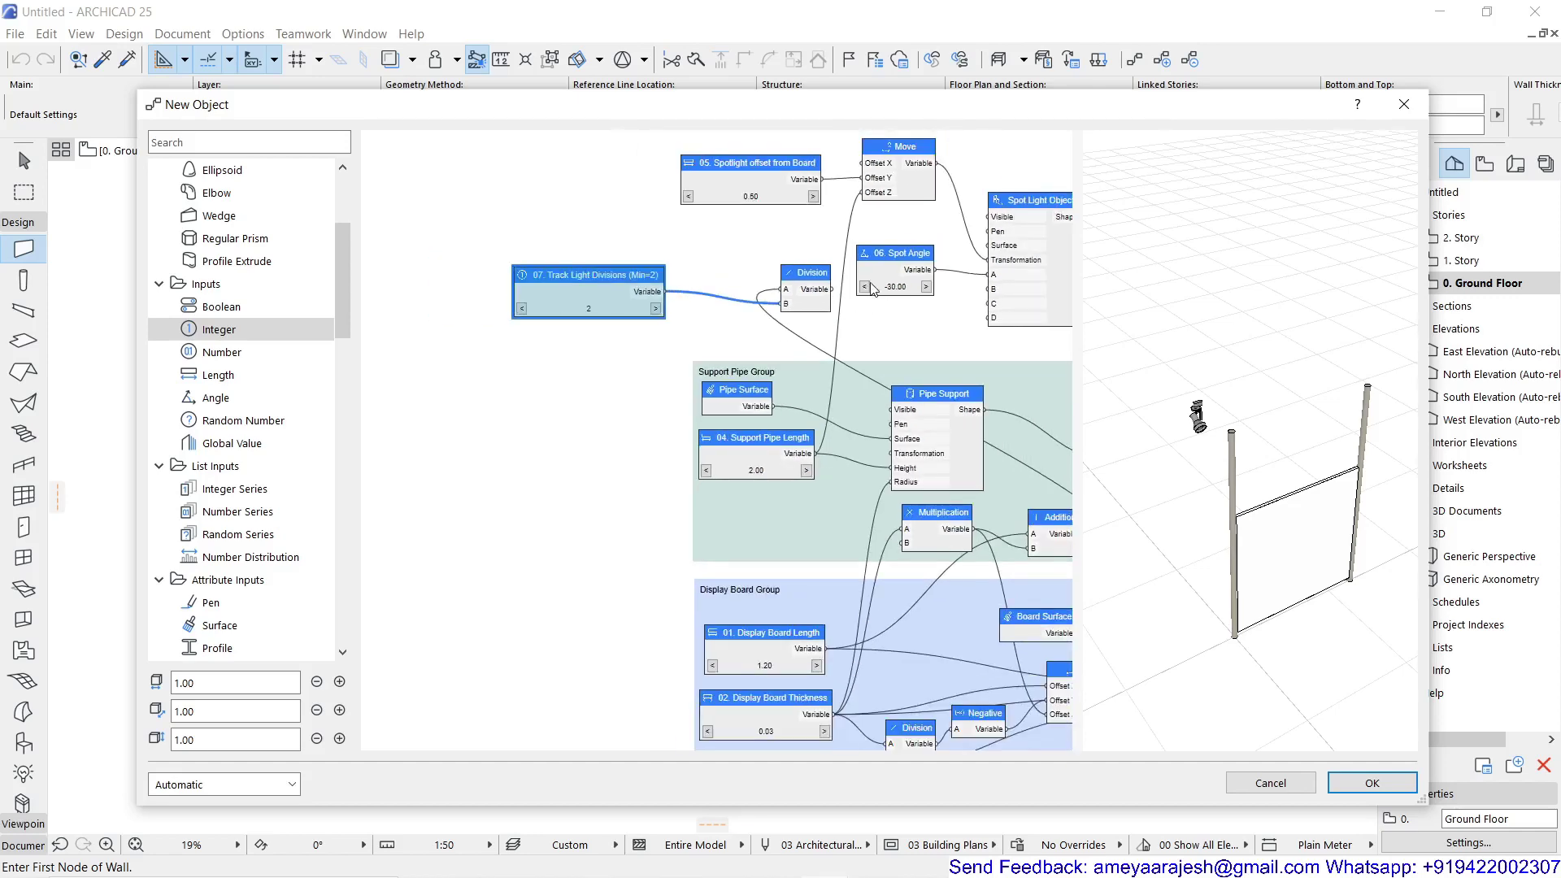
drag(829, 291, 865, 171)
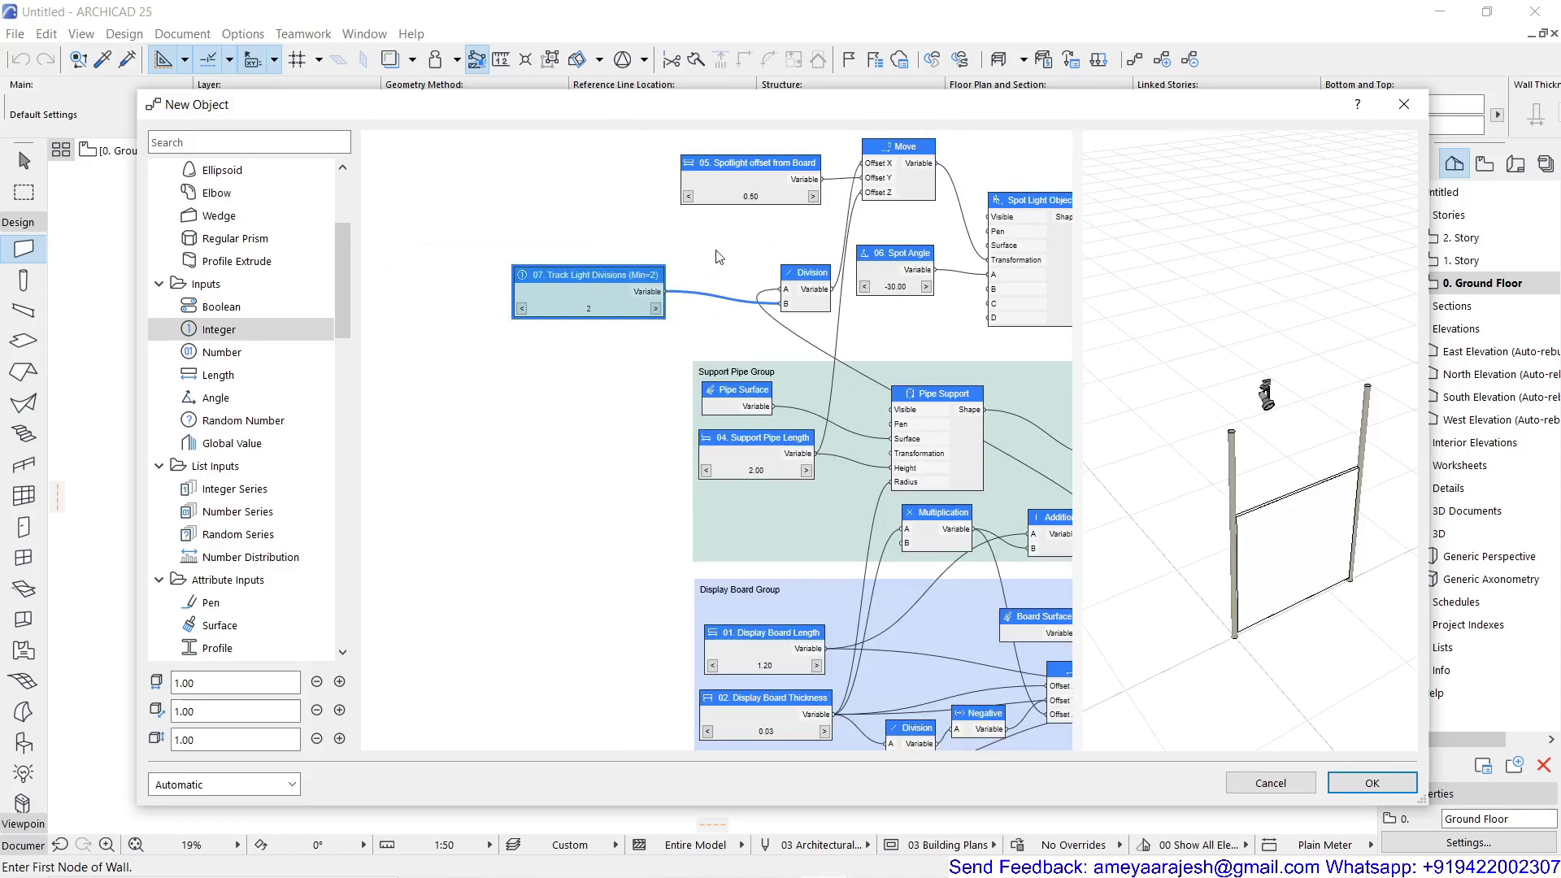
Test the spotlight position by raising the track light divisions to 4 and bringing the value back to 2
scroll(719, 257, up, 5)
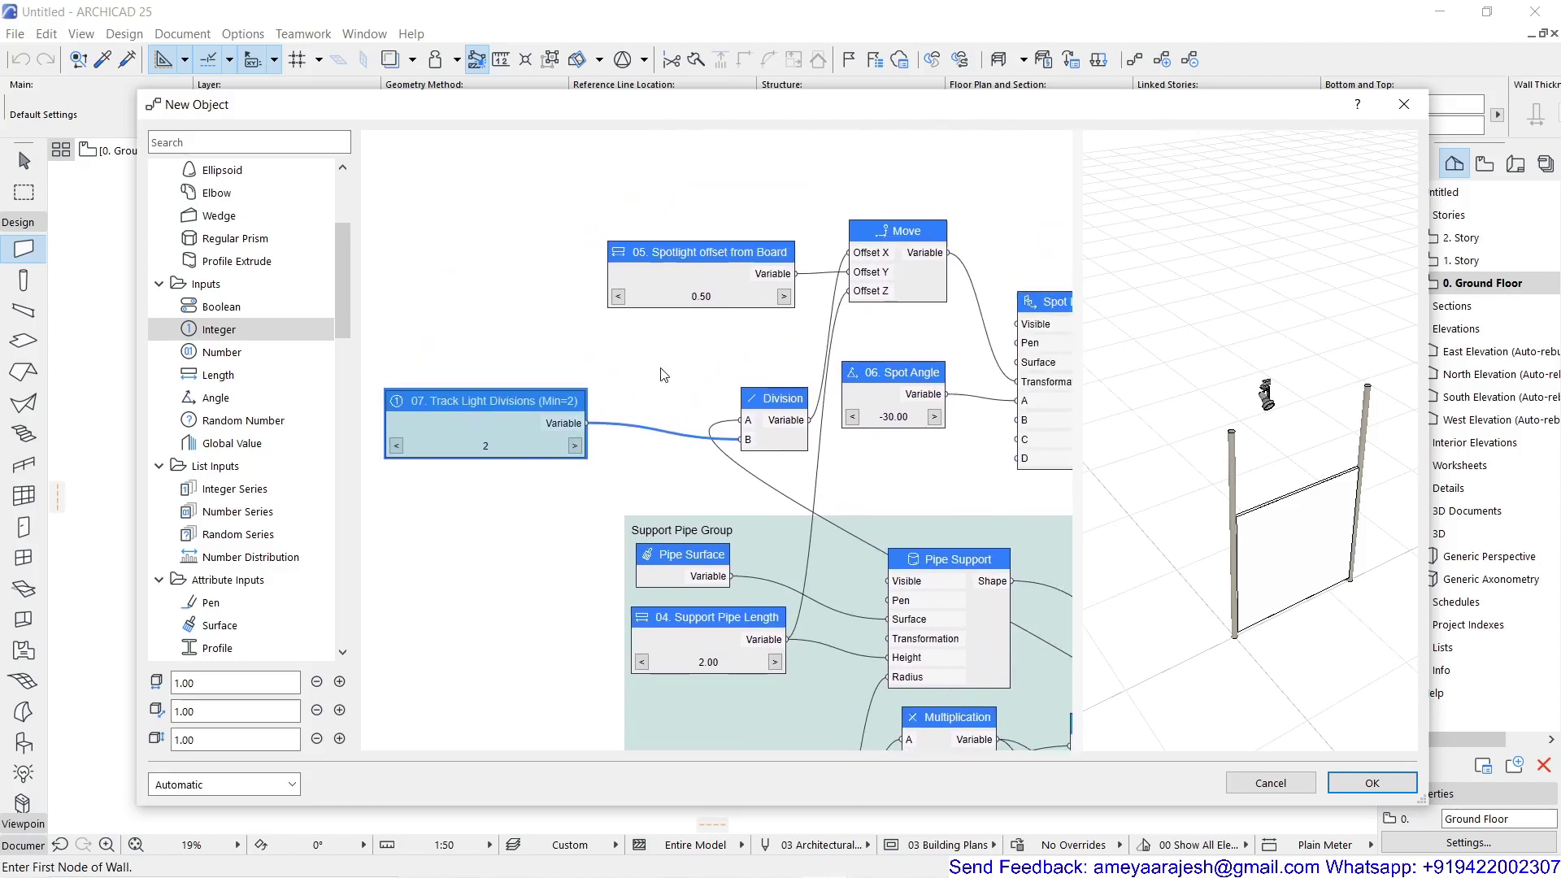
click(575, 447)
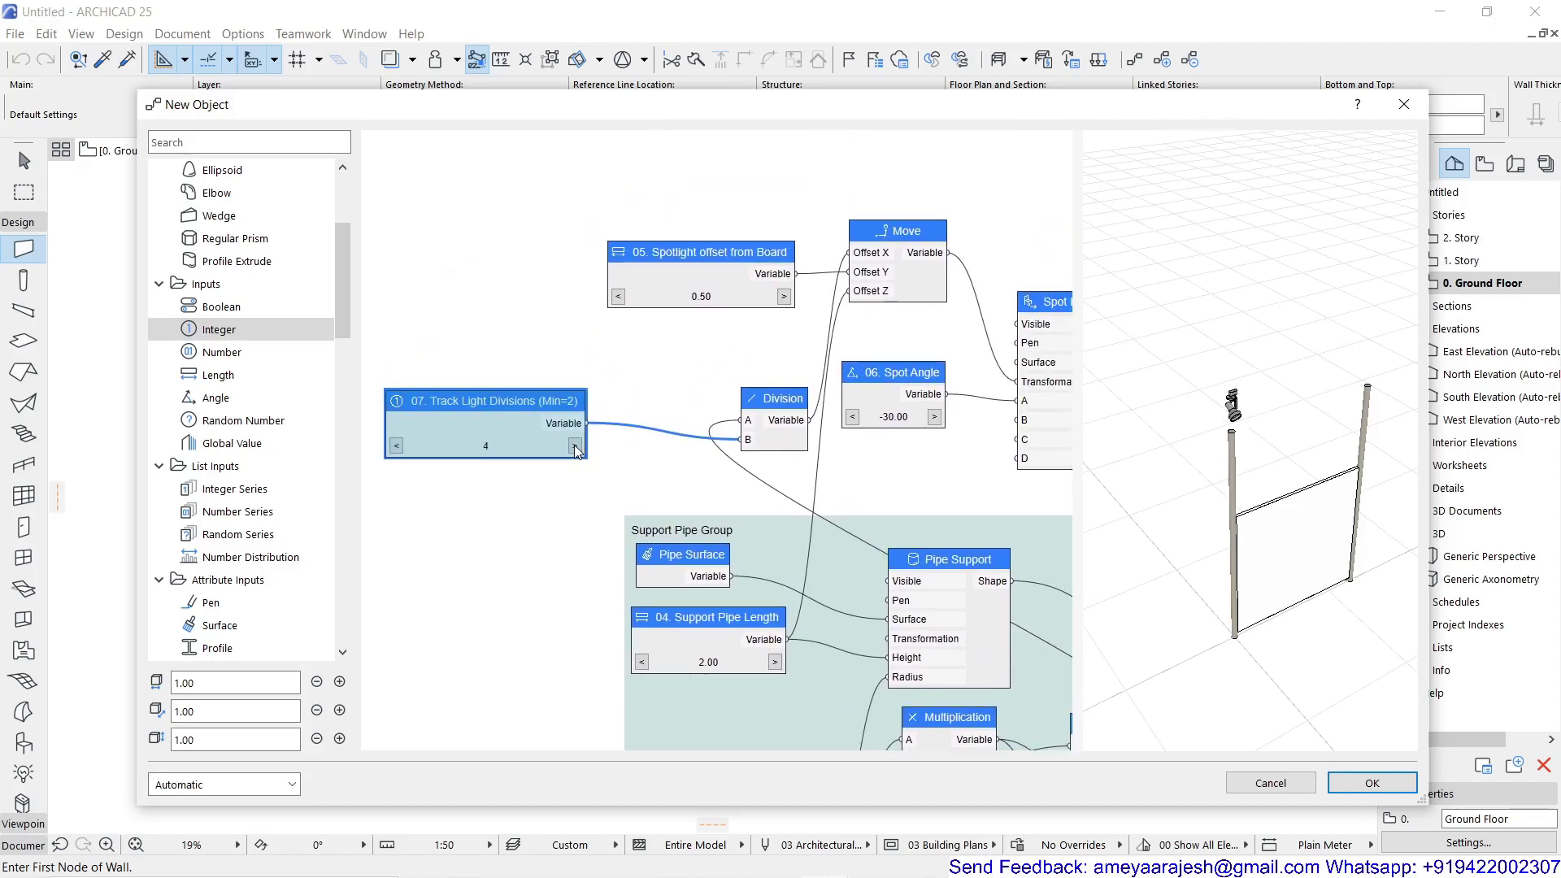
click(575, 446)
drag(396, 453, 397, 451)
click(398, 445)
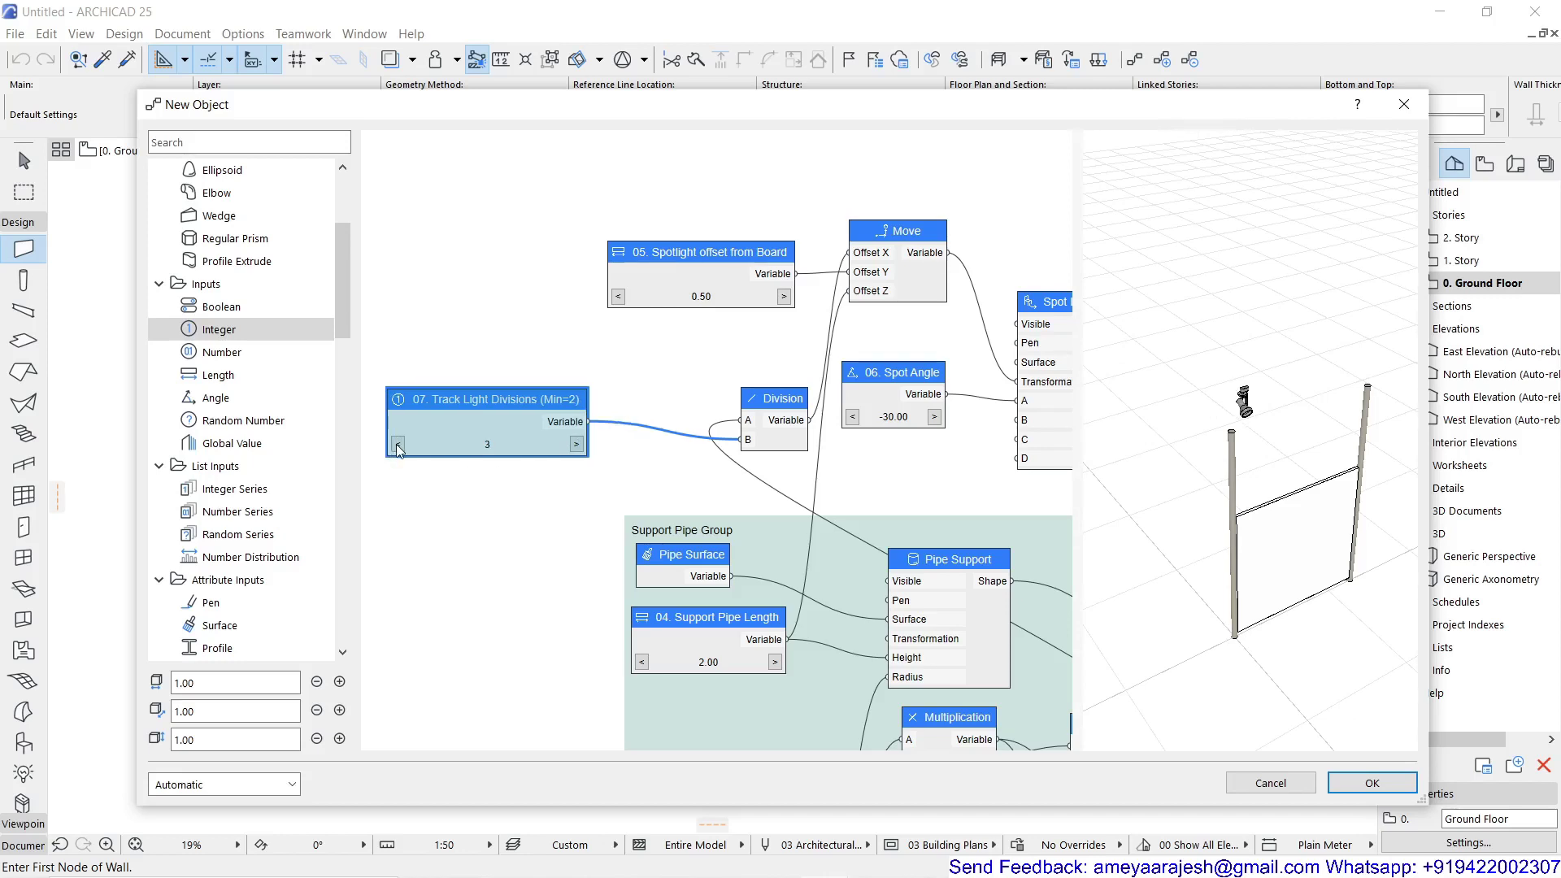
click(398, 445)
Add a Move Shape node to the right of Spot Light Object and connect the spotlight's Shape output to its Shape input
scroll(617, 334, down, 3)
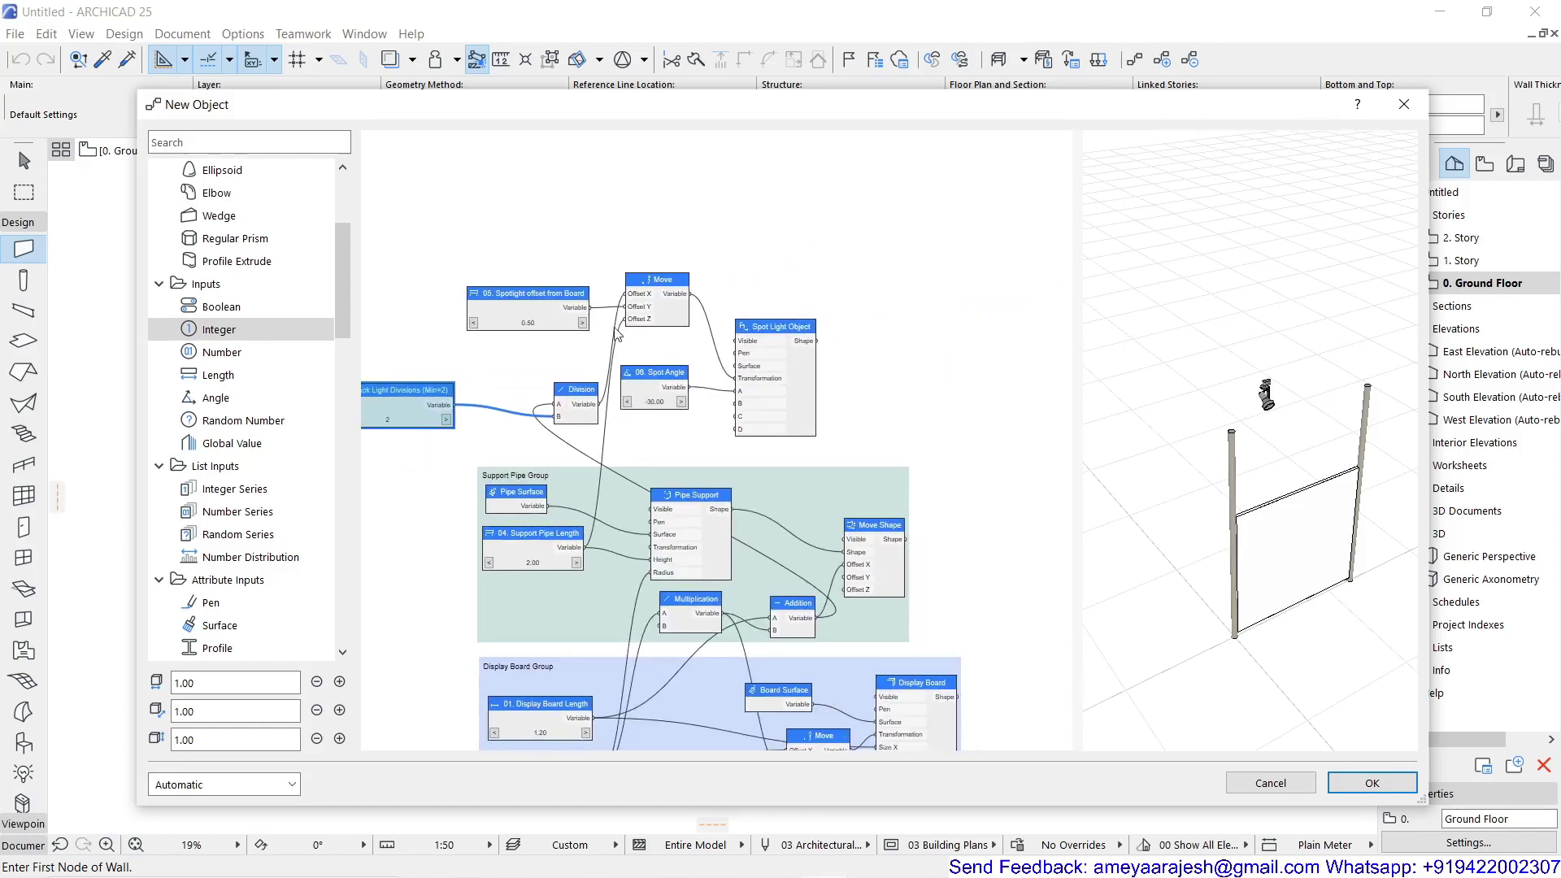
scroll(836, 364, up, 3)
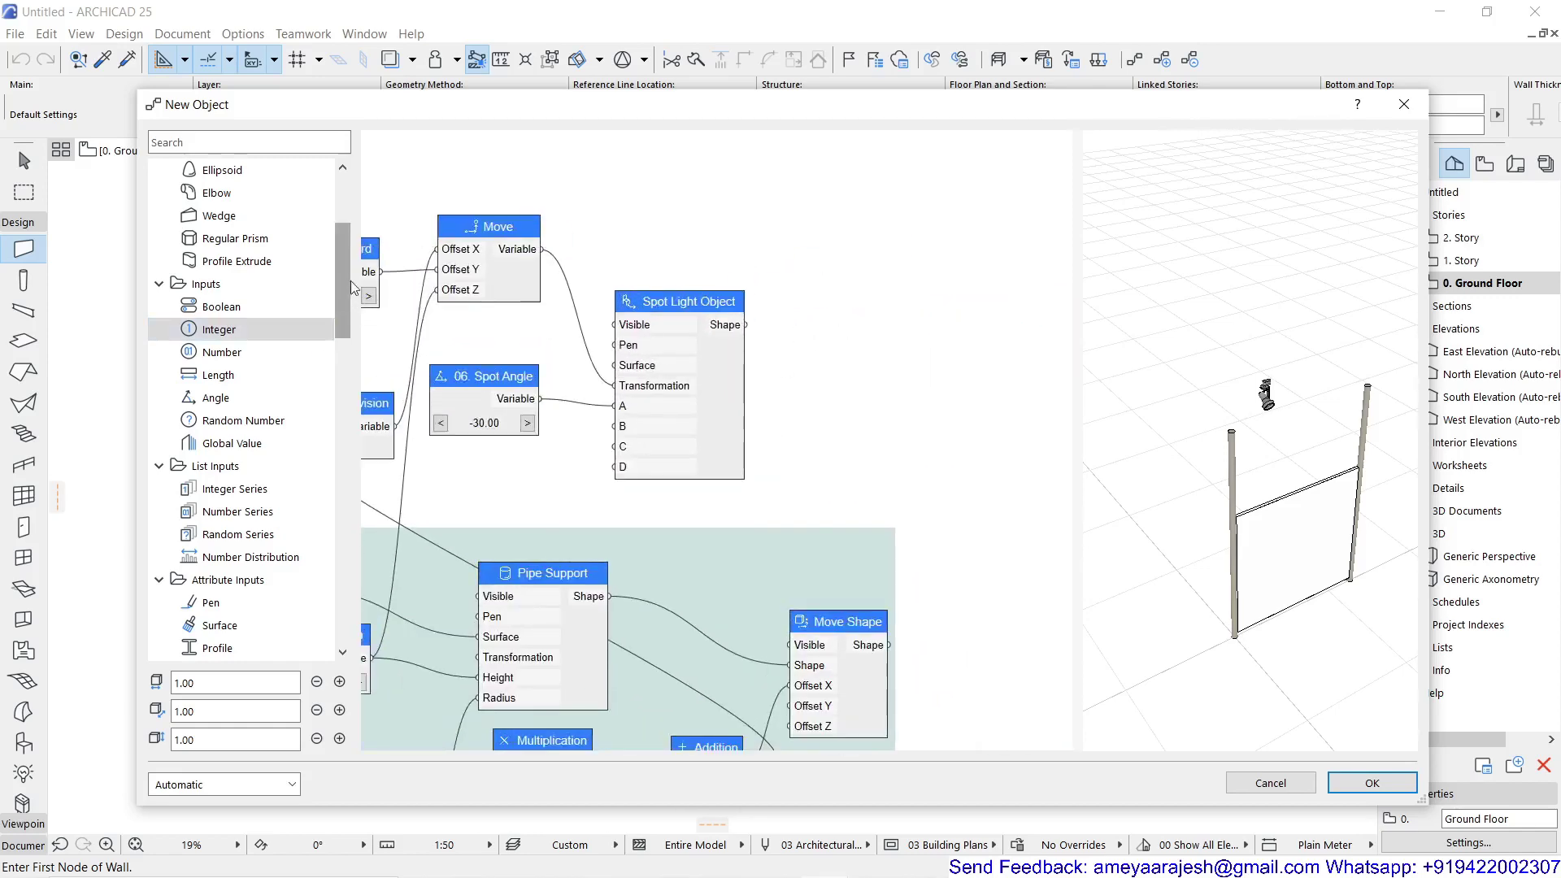
drag(345, 255, 360, 344)
scroll(244, 406, down, 4)
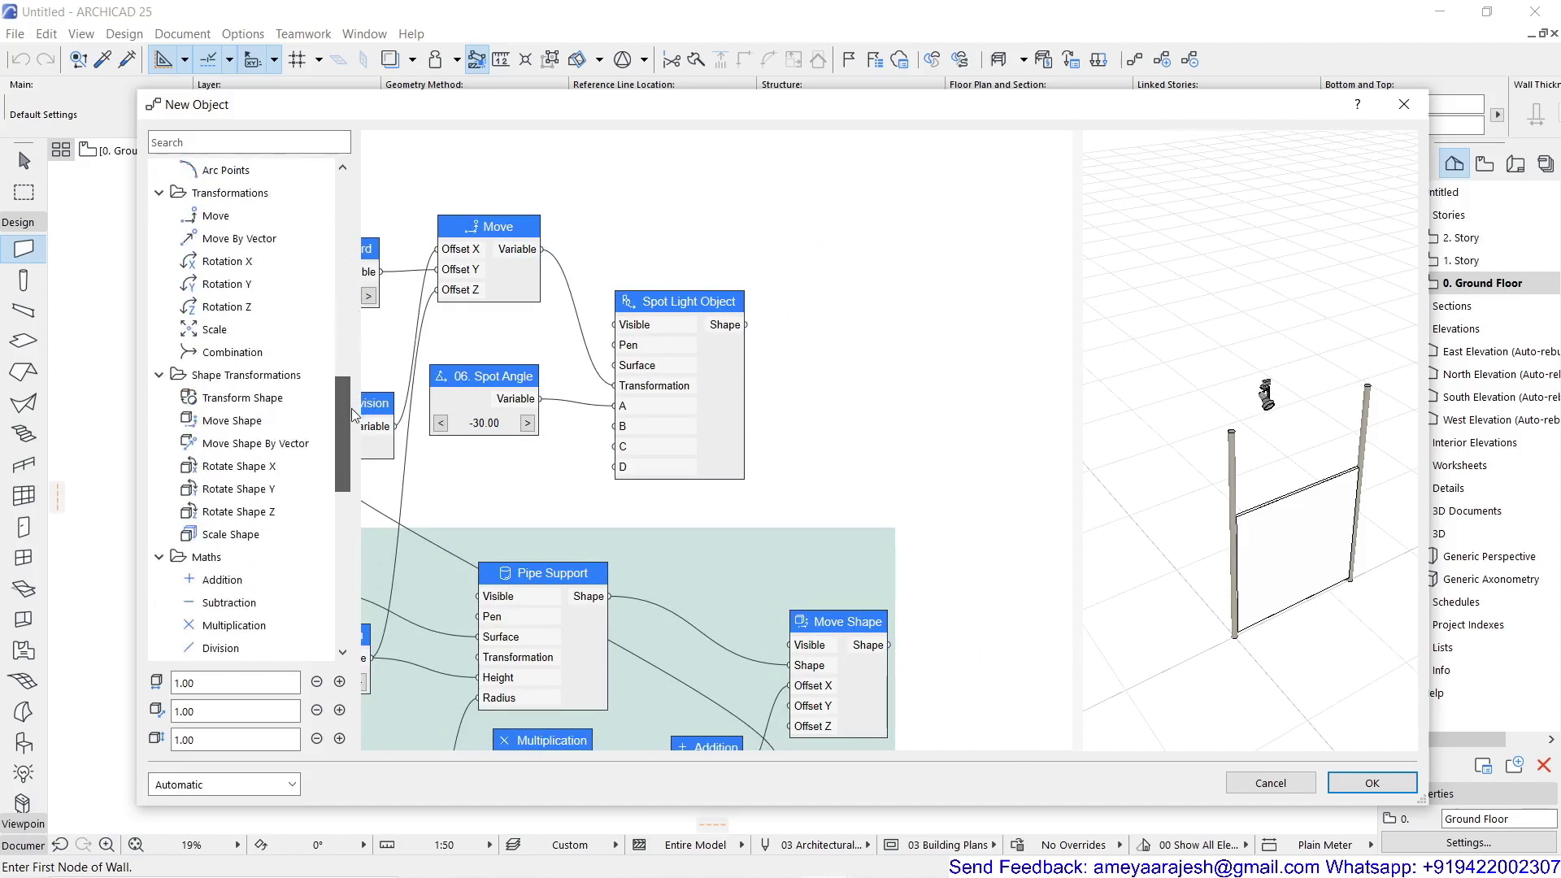
drag(254, 428, 611, 429)
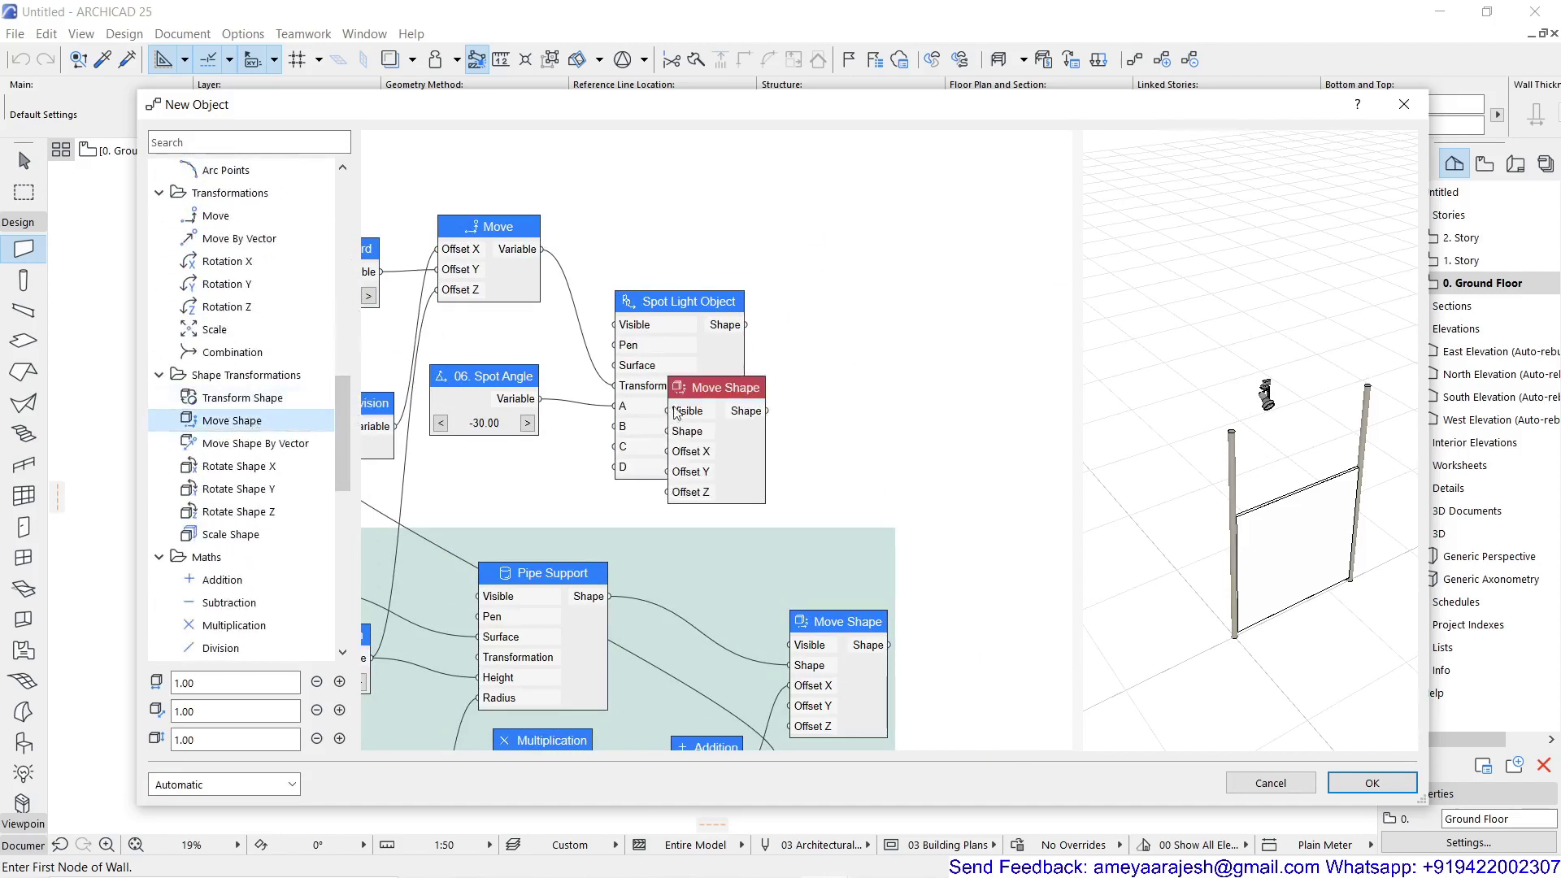
drag(706, 396, 909, 281)
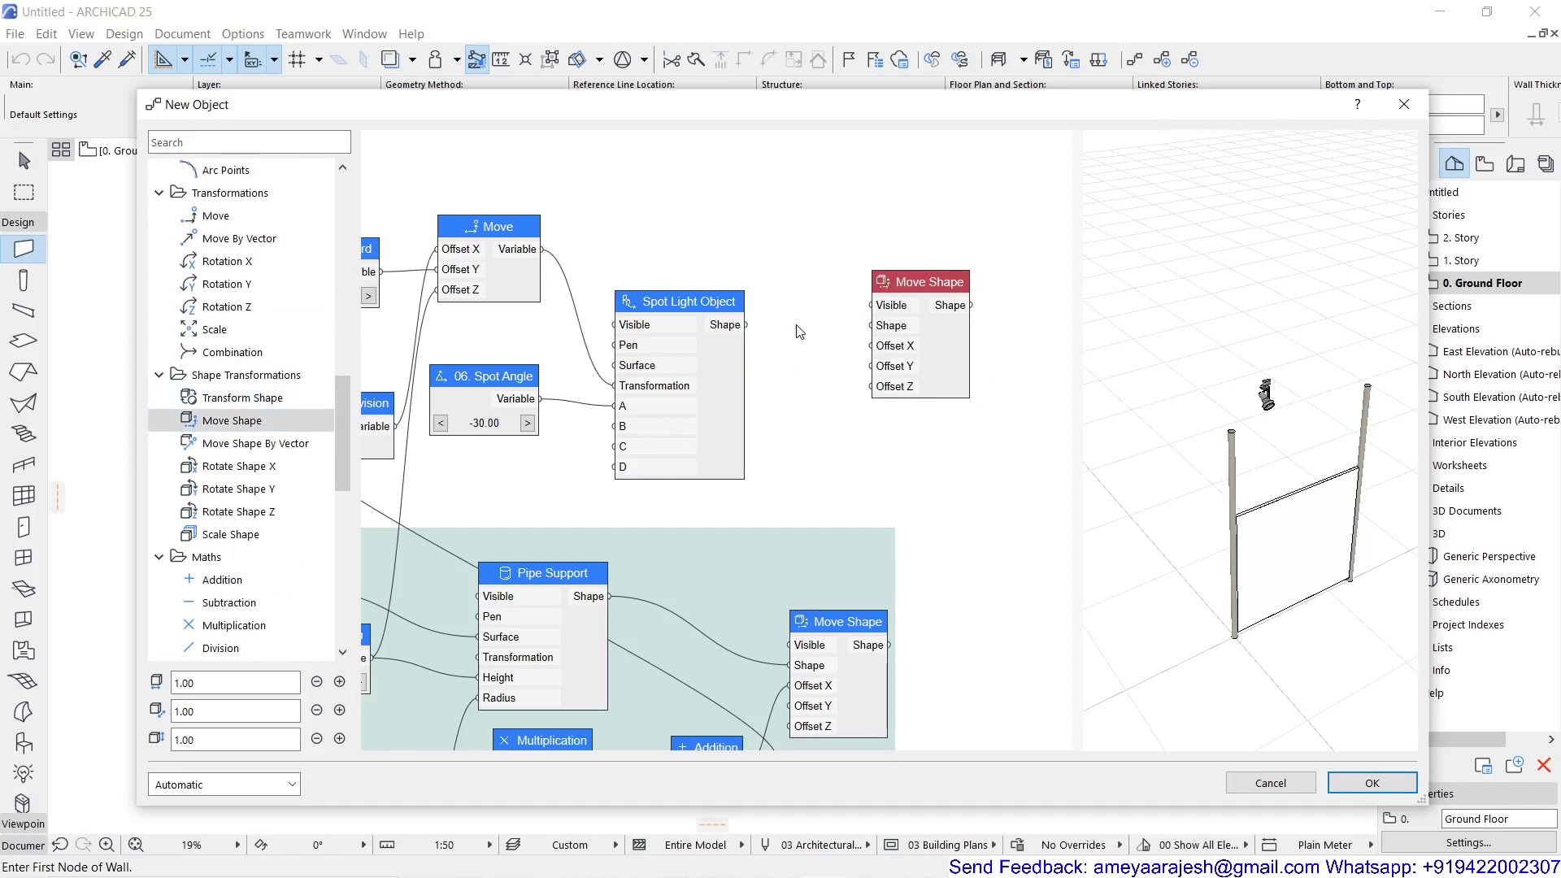
drag(745, 326, 874, 327)
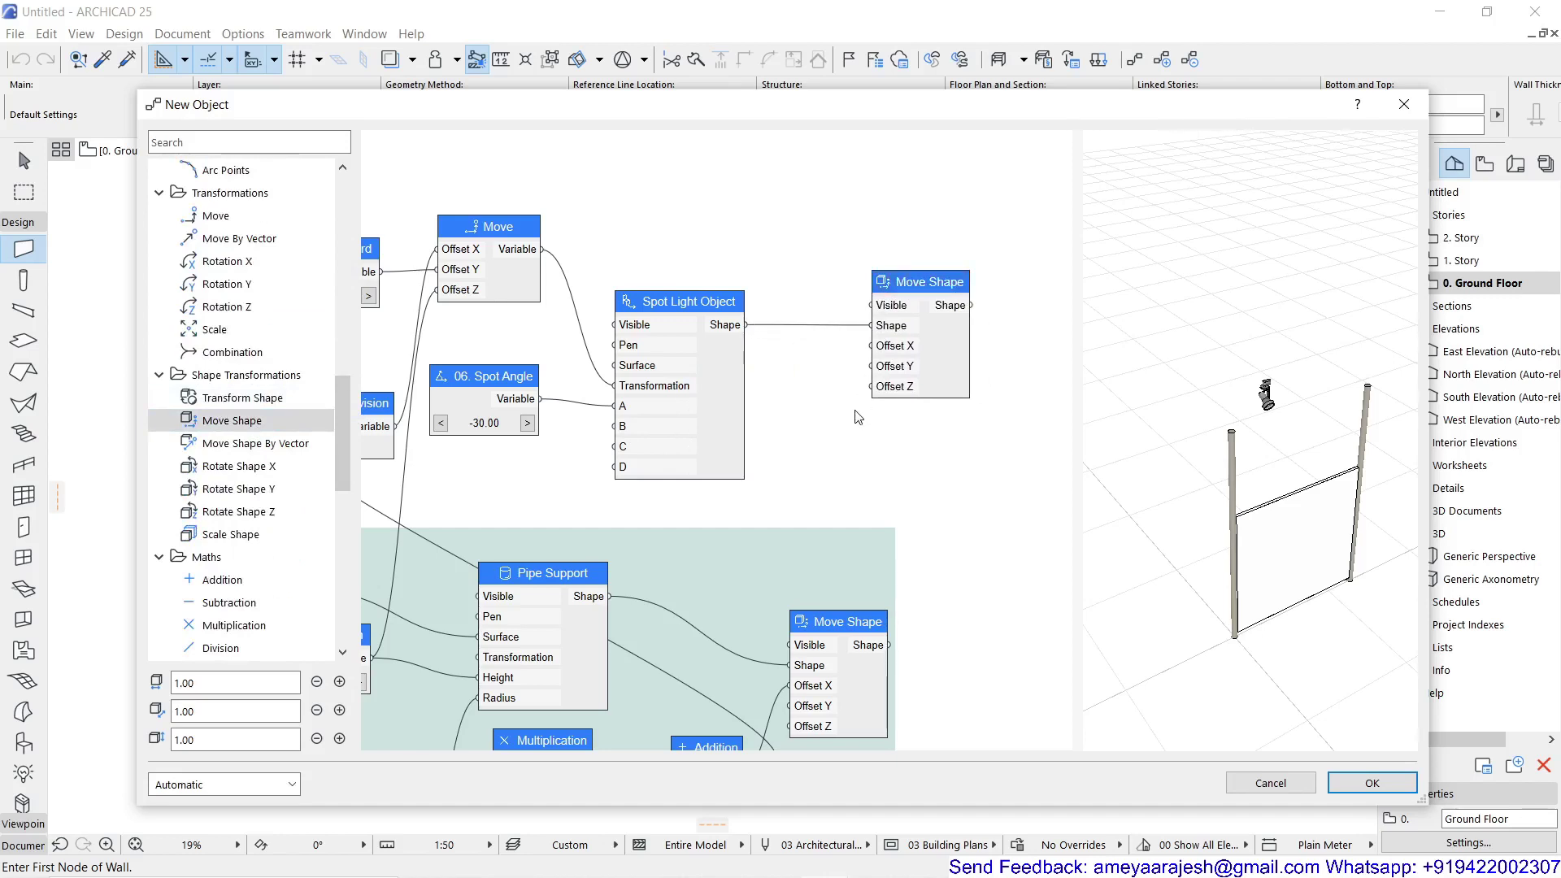
Connect the spotlight Division output to Offset X of the new Move Shape node and set the track light divisions to 3
scroll(858, 418, down, 2)
scroll(692, 432, down, 3)
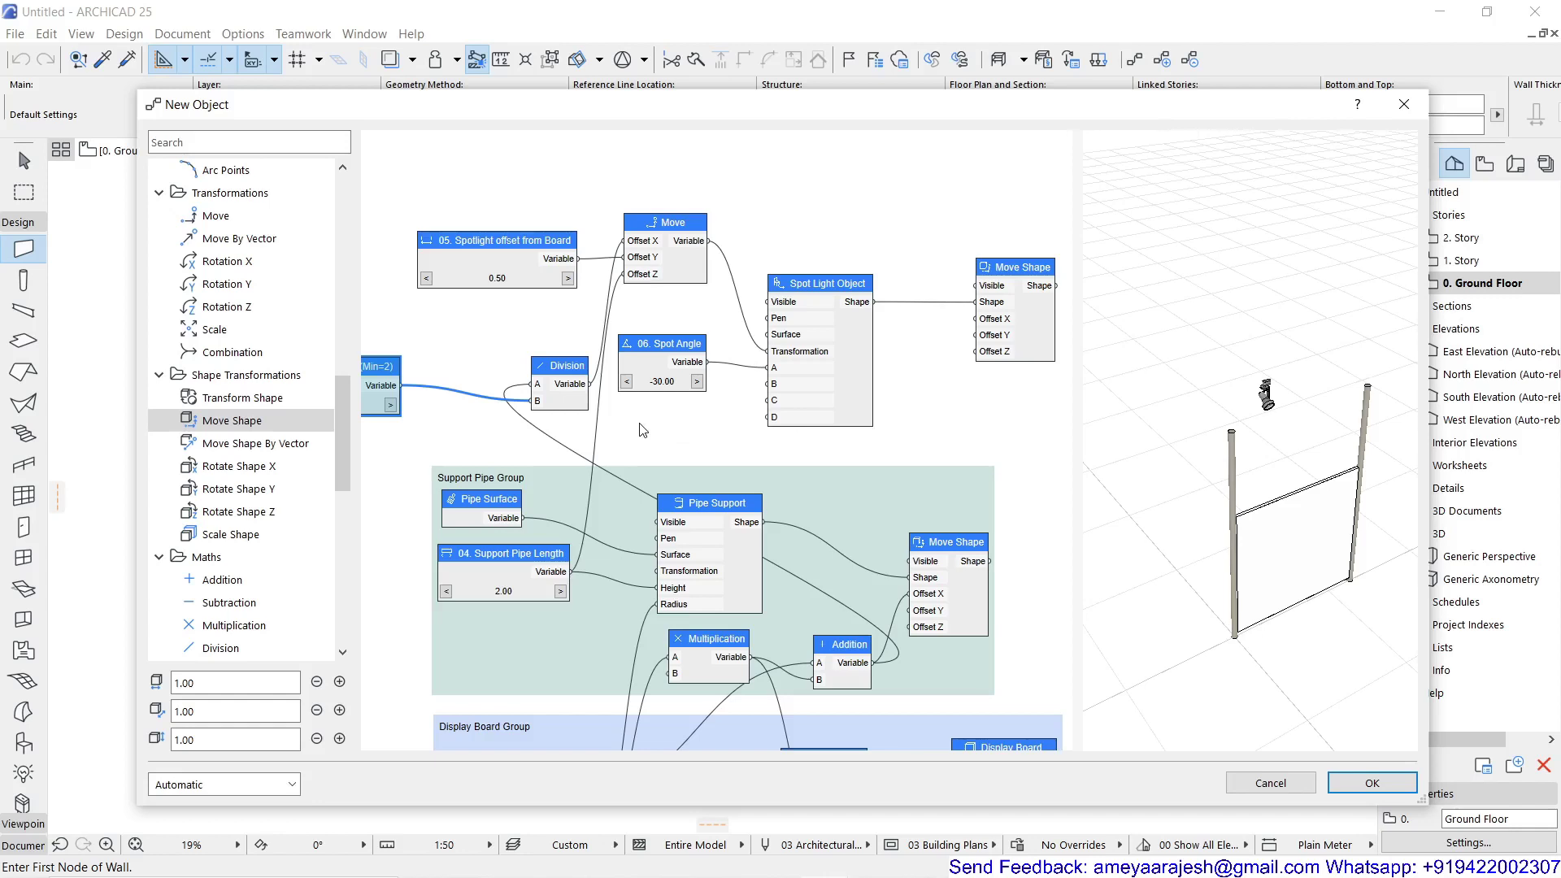
scroll(437, 413, down, 3)
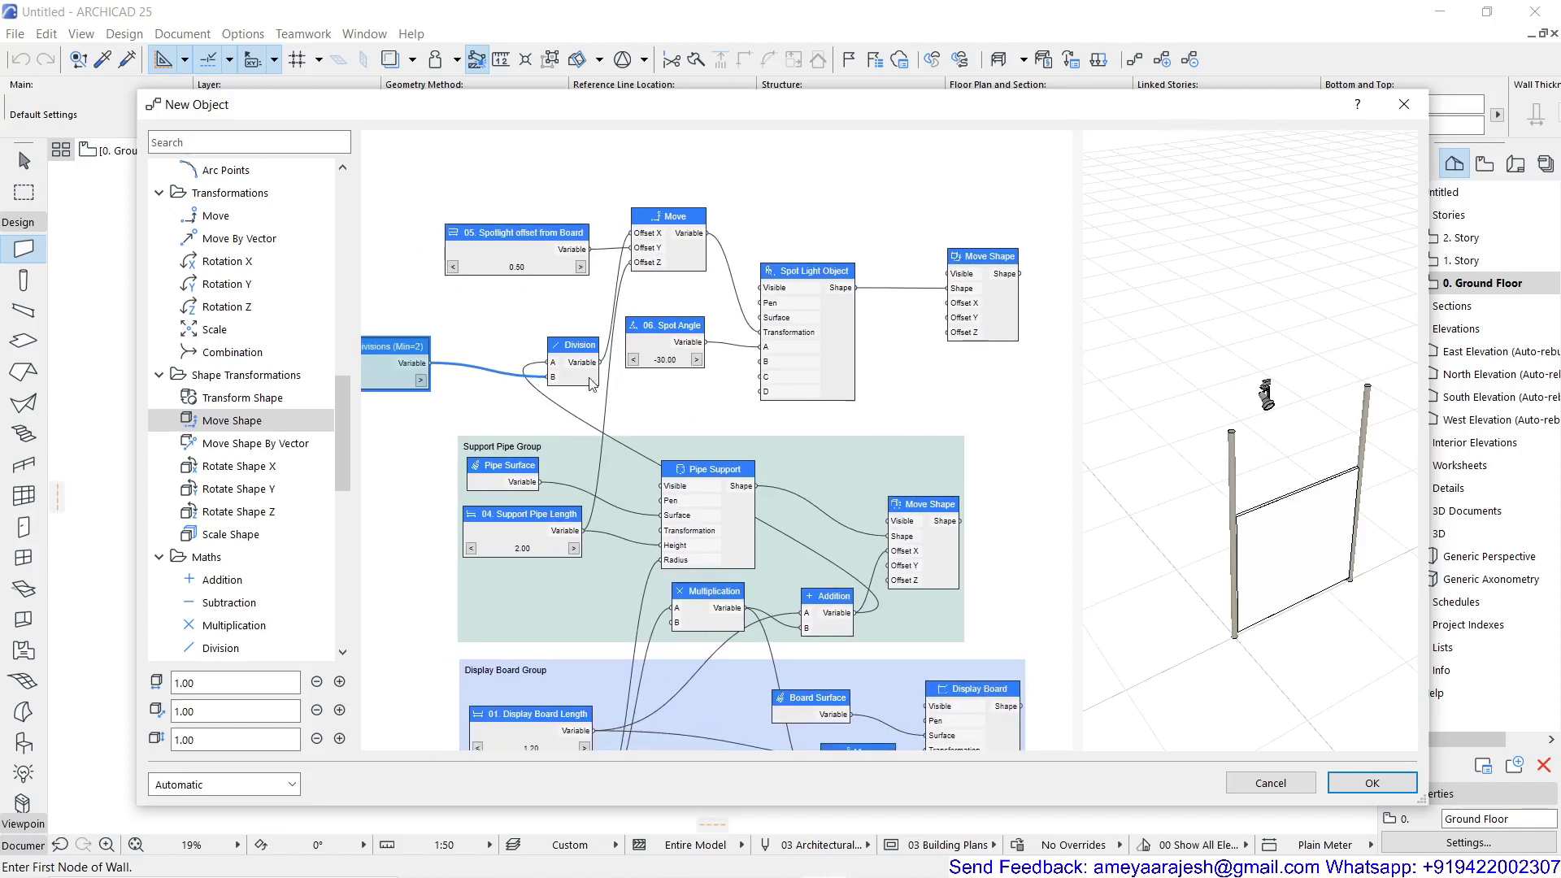
drag(603, 369, 949, 302)
scroll(476, 396, down, 3)
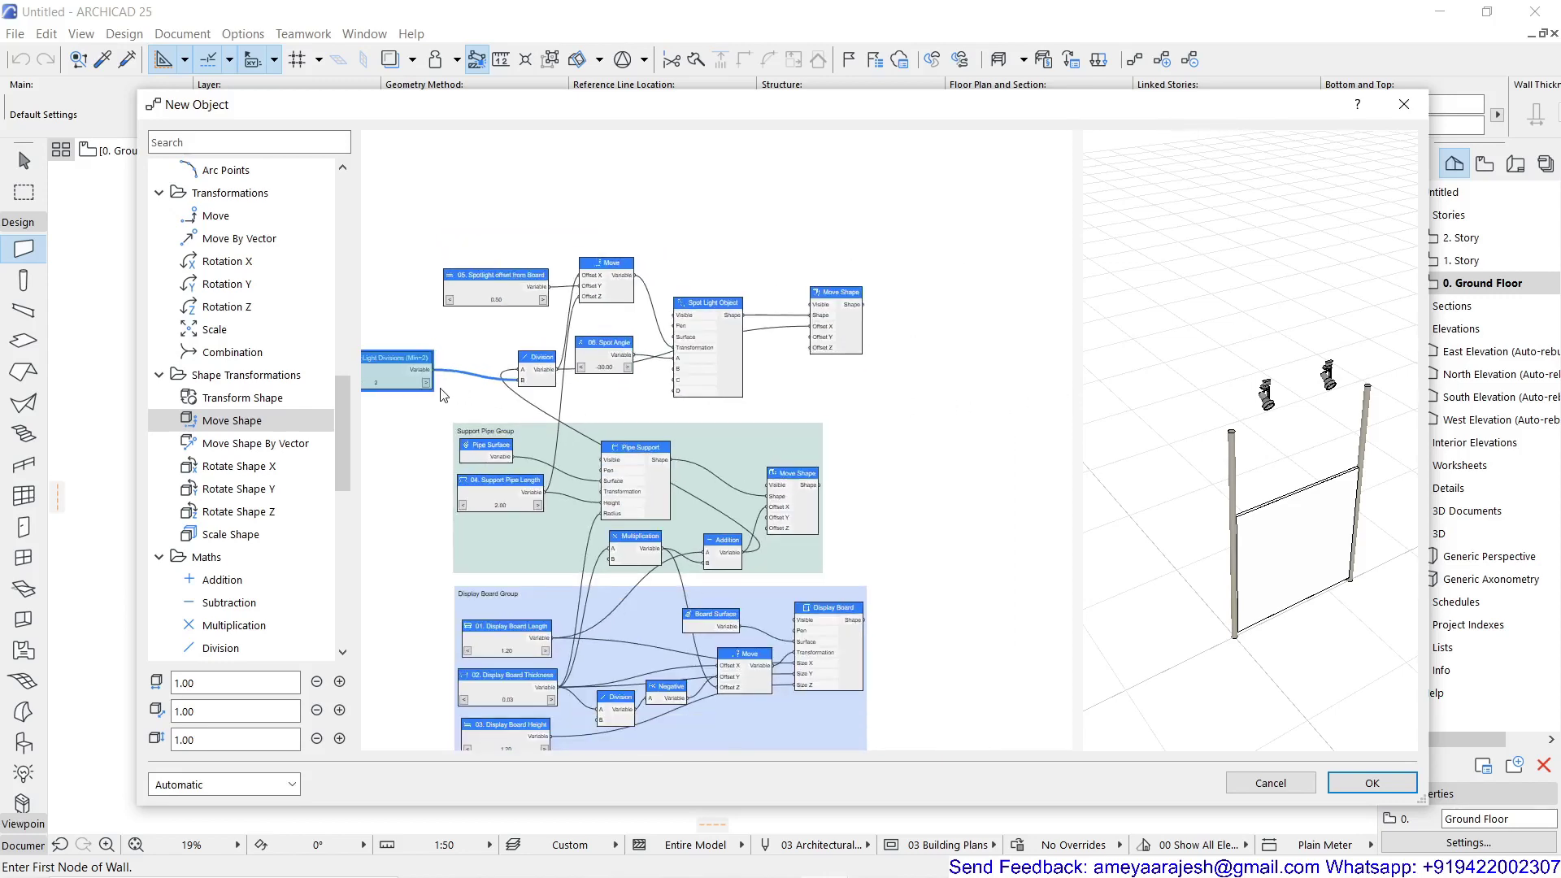
scroll(561, 382, up, 3)
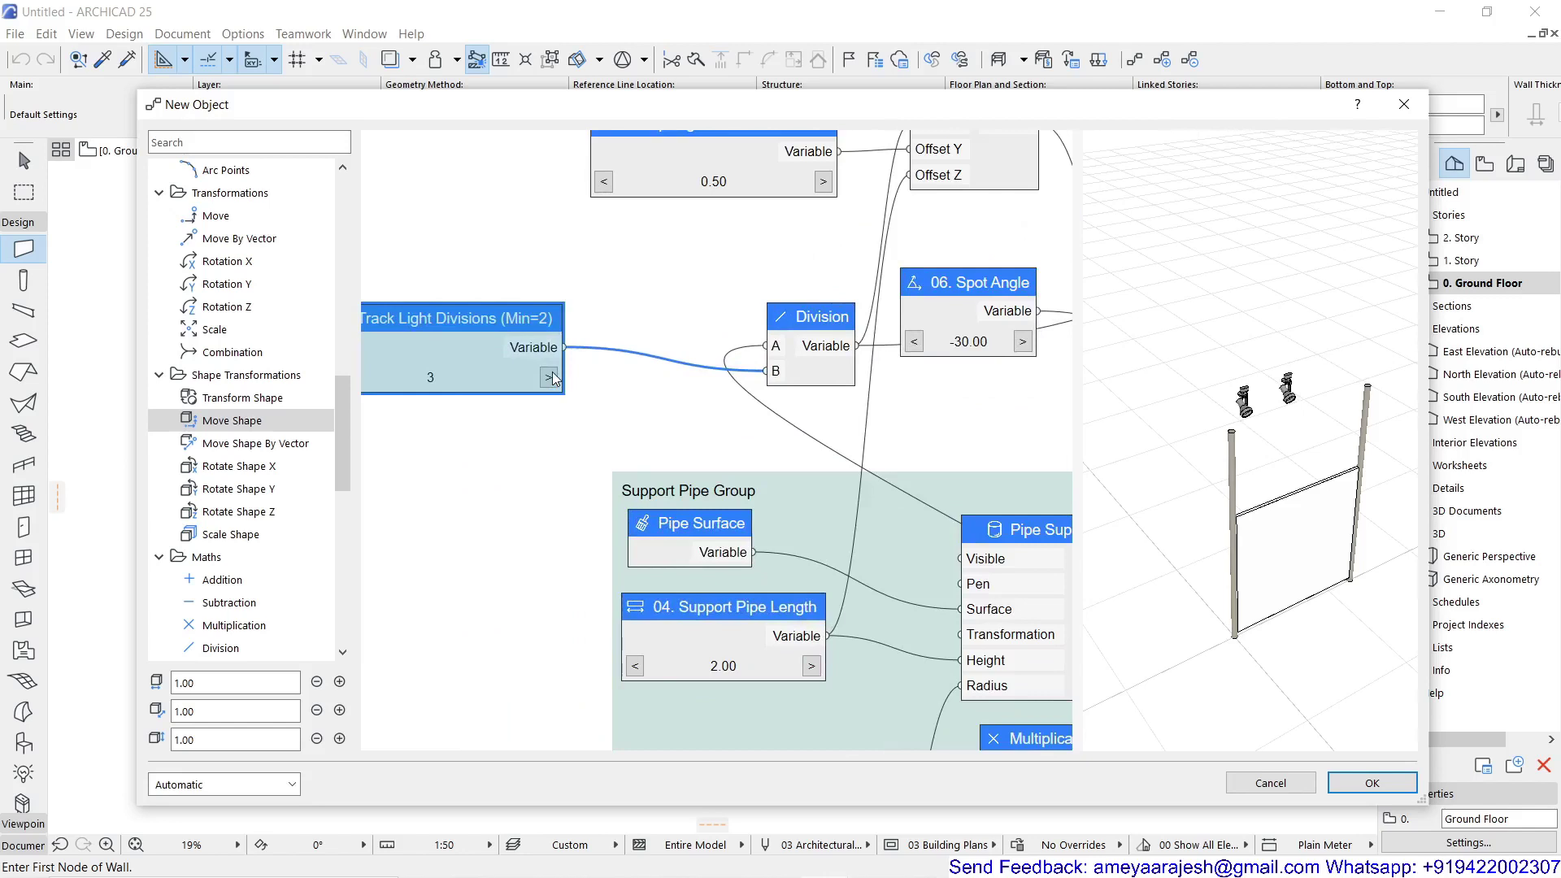
Add an Integer Series node and place it just below the spotlight's Move Shape node
scroll(577, 351, down, 3)
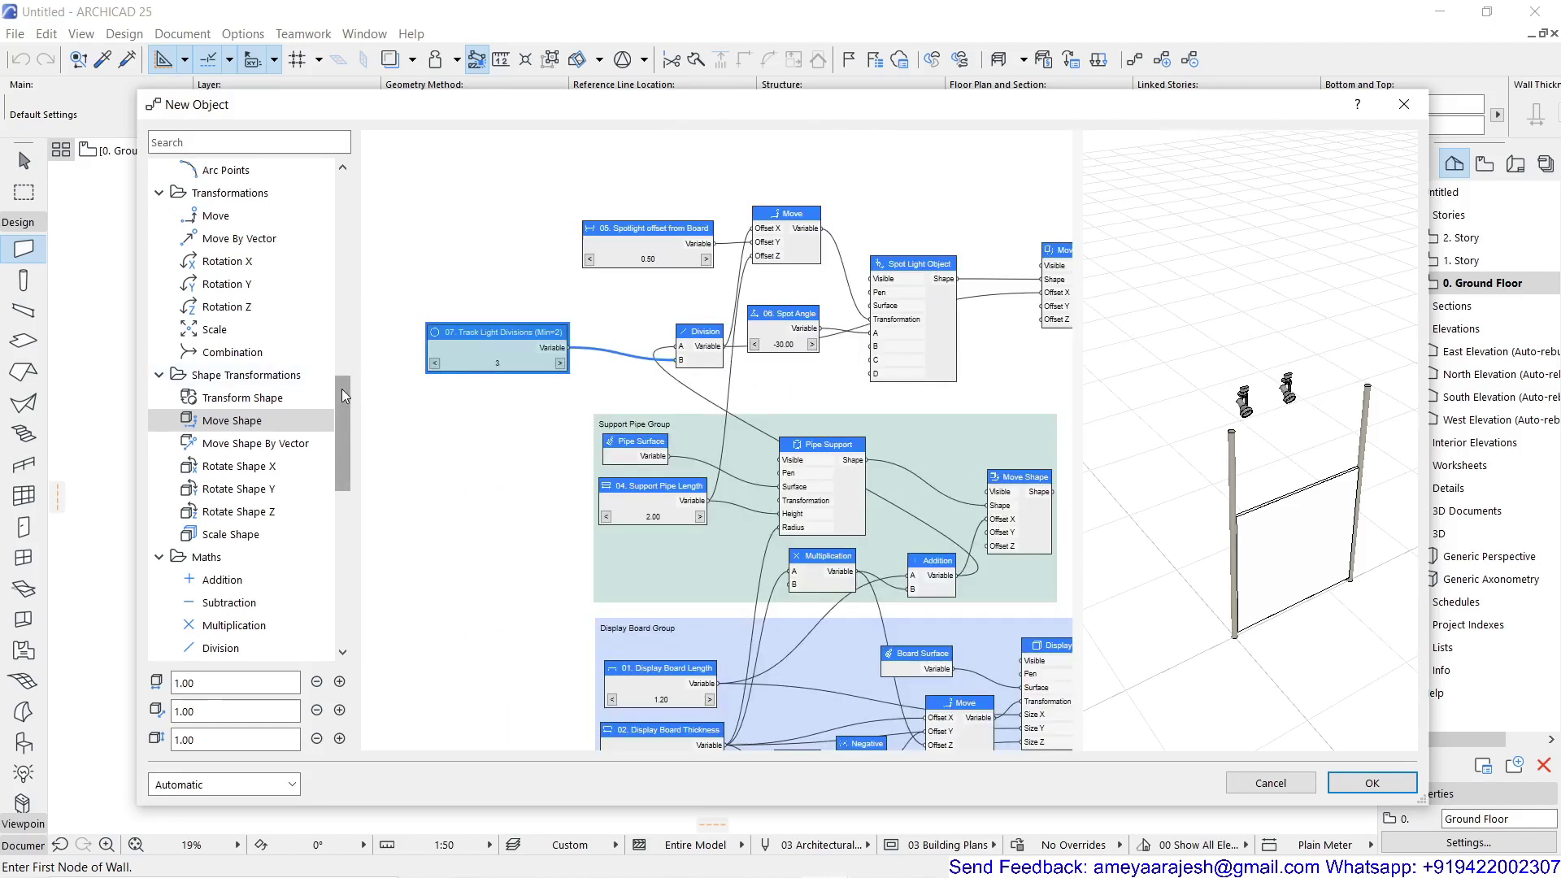
drag(341, 388, 347, 297)
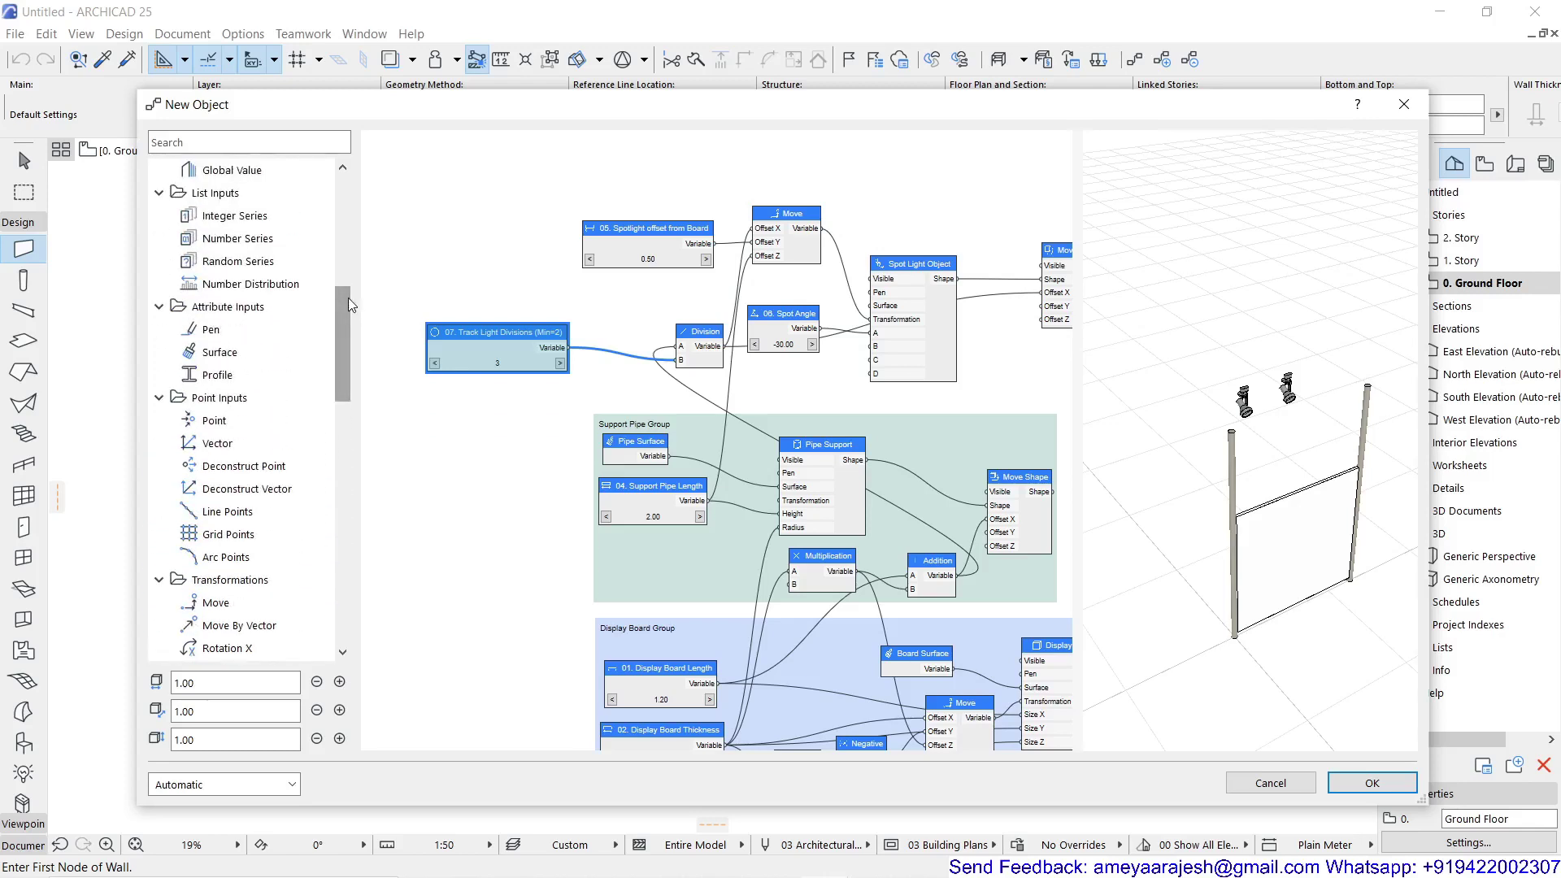
double_click(266, 218)
drag(729, 417, 1033, 342)
scroll(821, 320, up, 5)
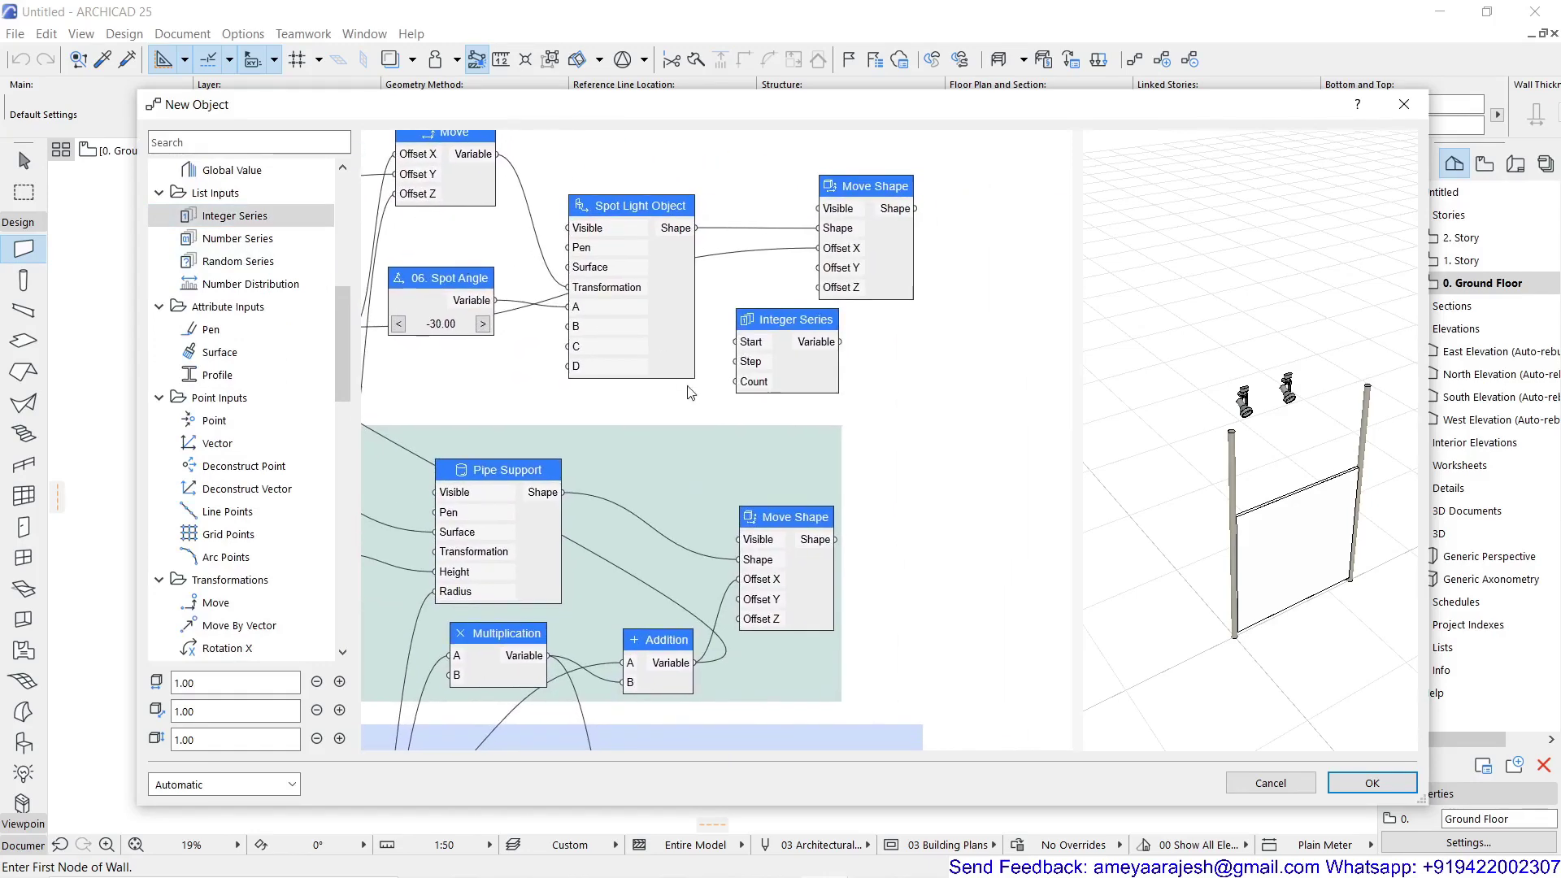
Connect 07. Track Light Divisions to the Count input of Integer Series, and shift the spotlight's Move Shape node farther right
scroll(690, 392, down, 4)
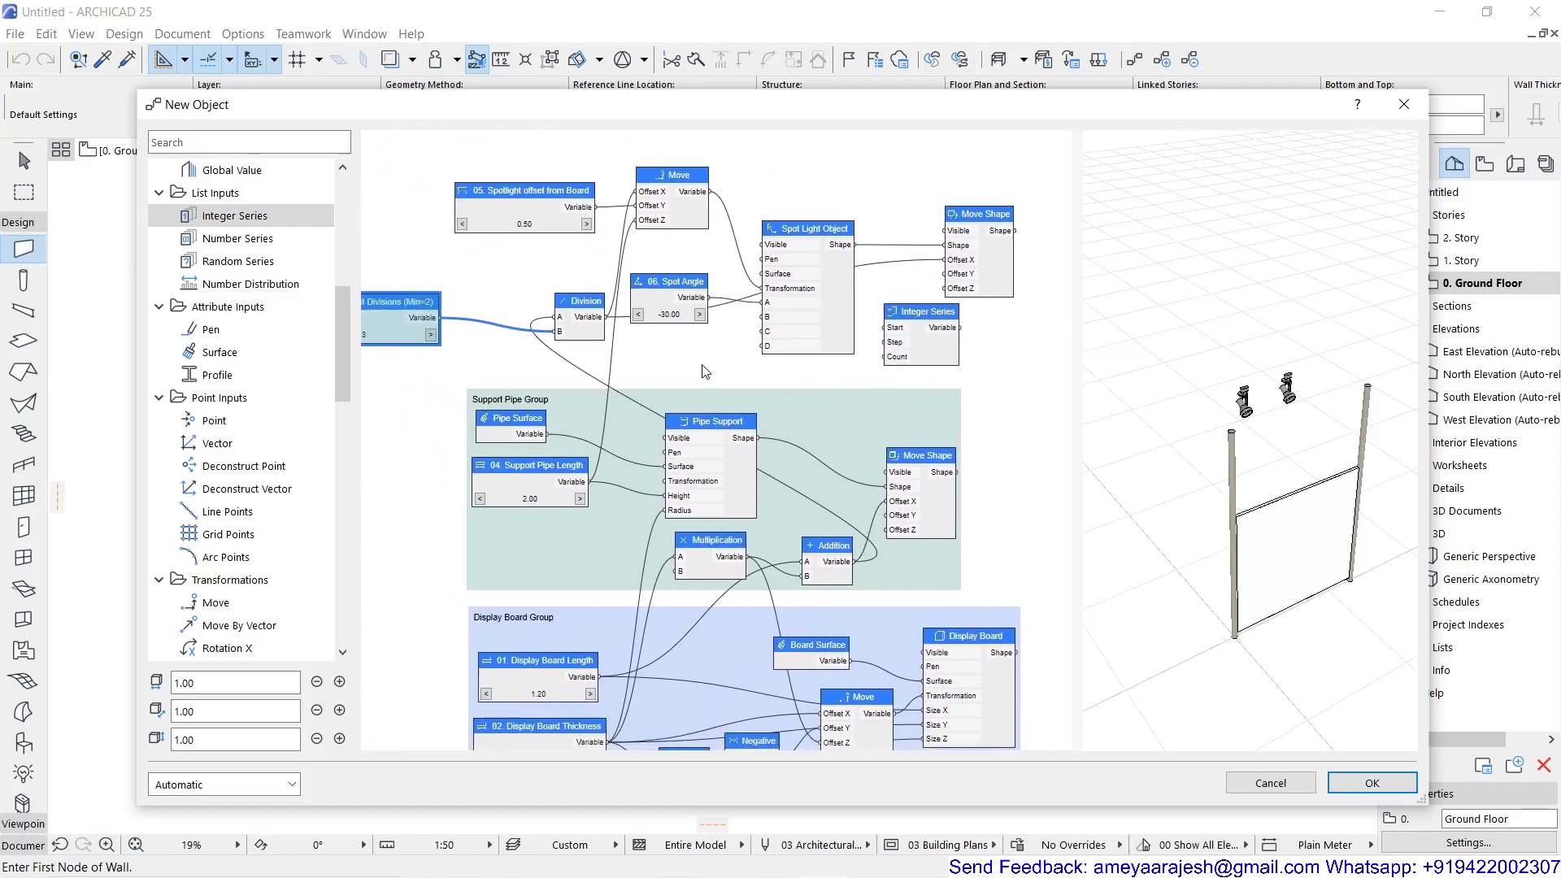
scroll(624, 368, down, 3)
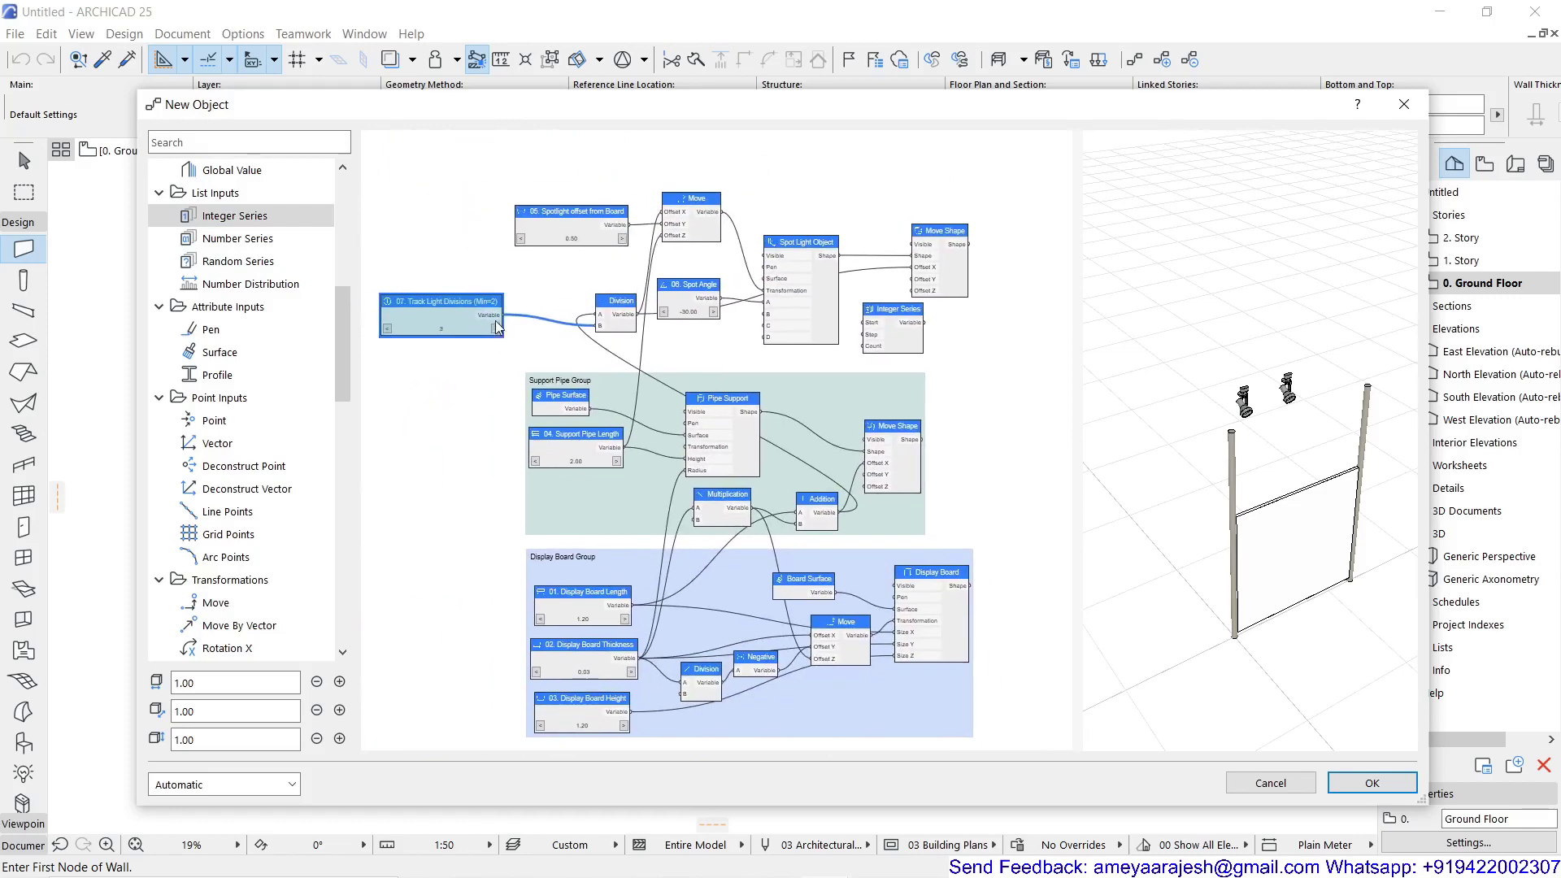
drag(503, 316, 864, 346)
scroll(816, 351, up, 3)
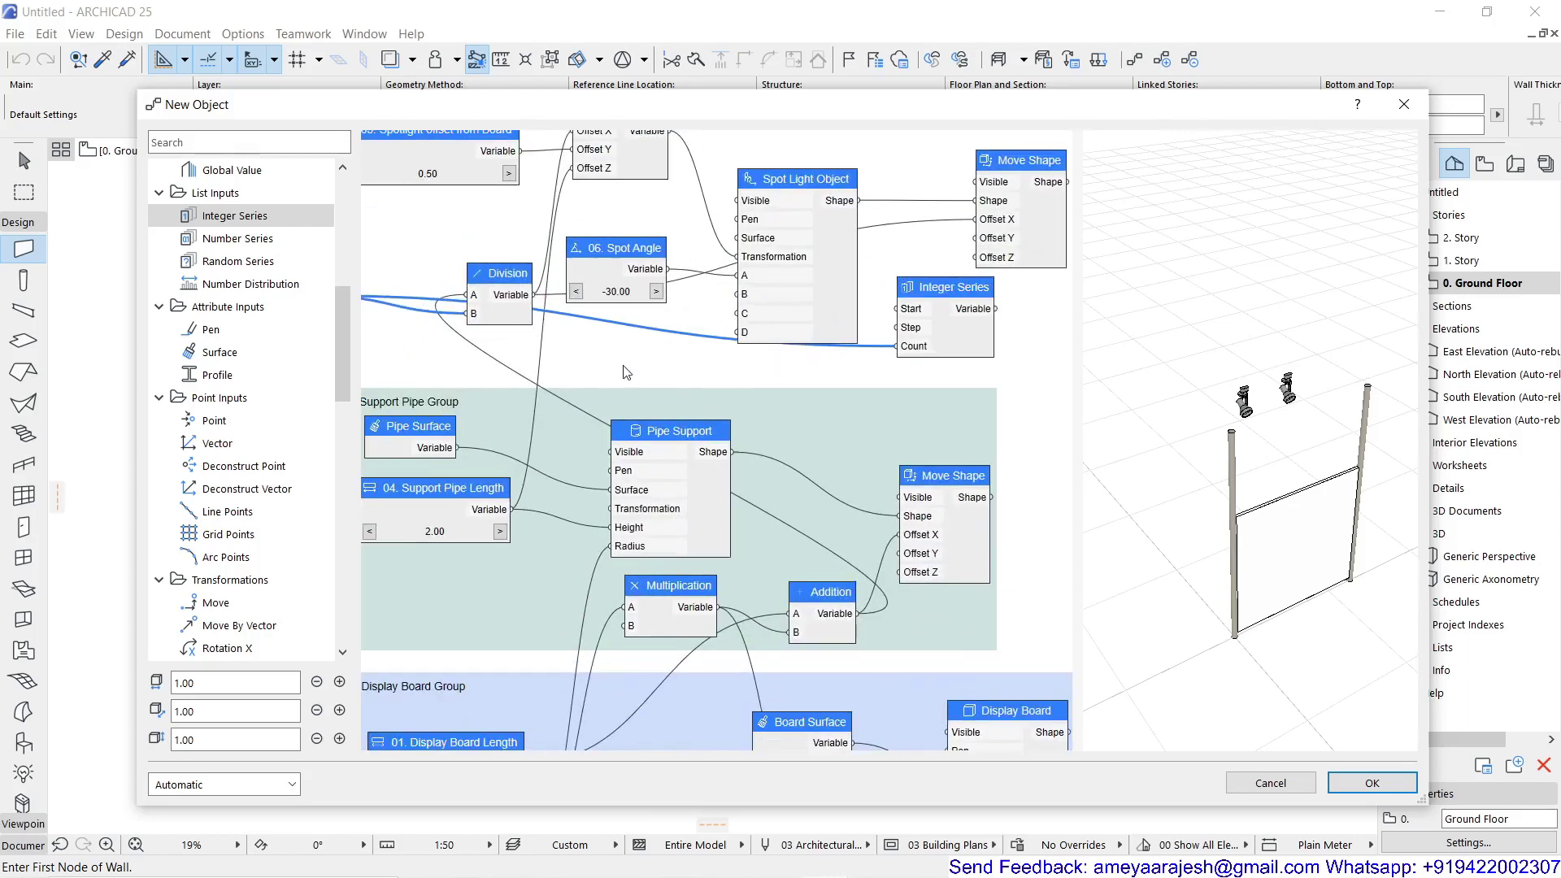
middle_drag(804, 261, 496, 272)
drag(700, 174, 793, 175)
middle_drag(453, 393, 753, 370)
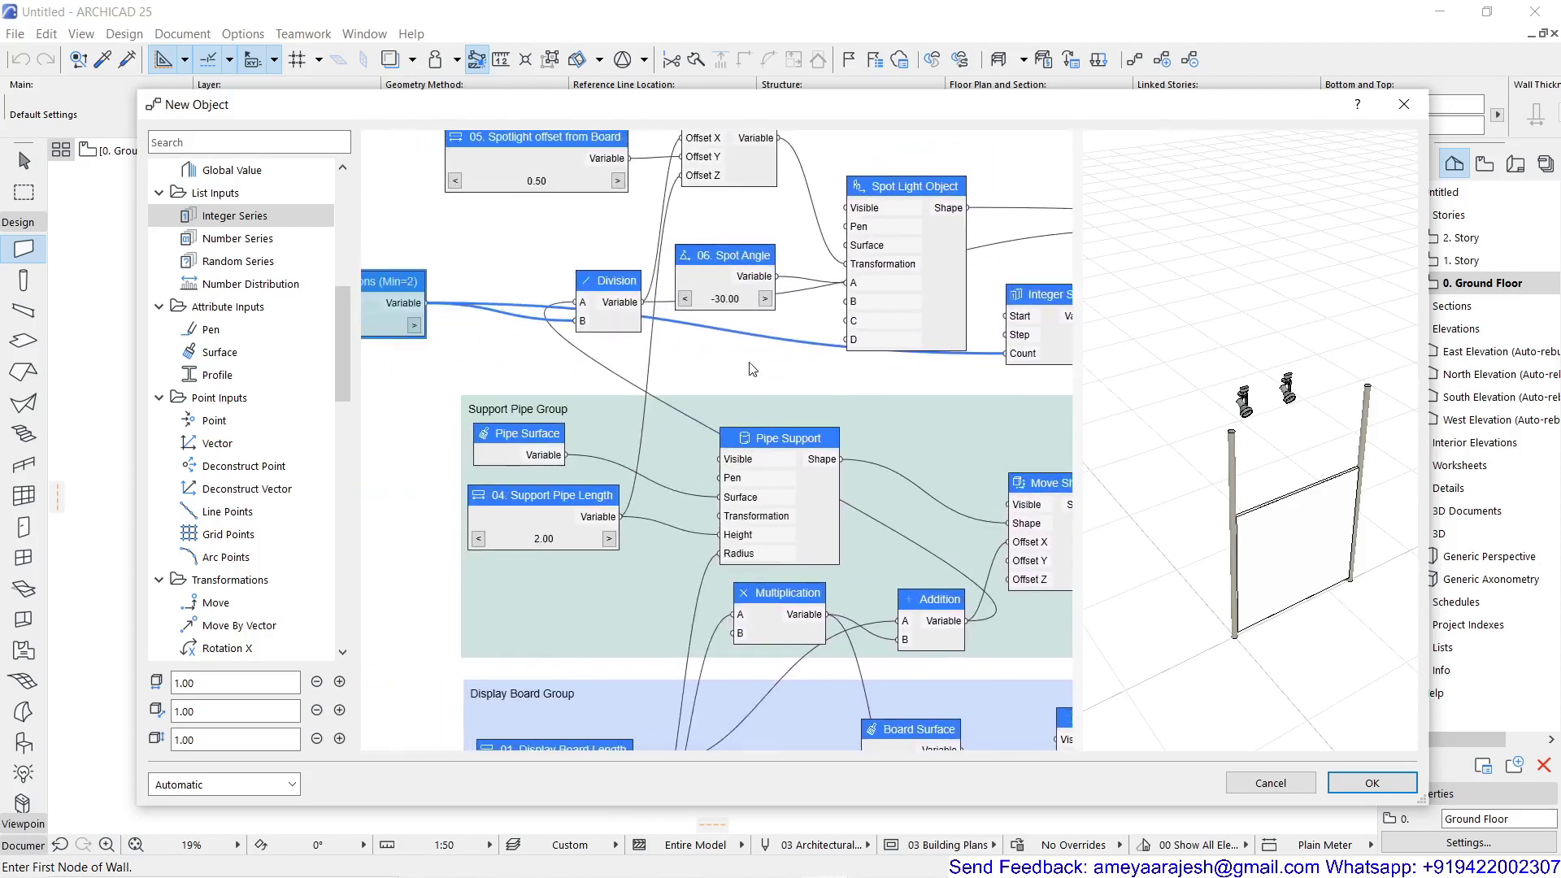
Connect the spotlight Division output to the Step input of Integer Series, and the series output to Offset X of the spotlight's Move Shape
middle_drag(642, 352, 461, 348)
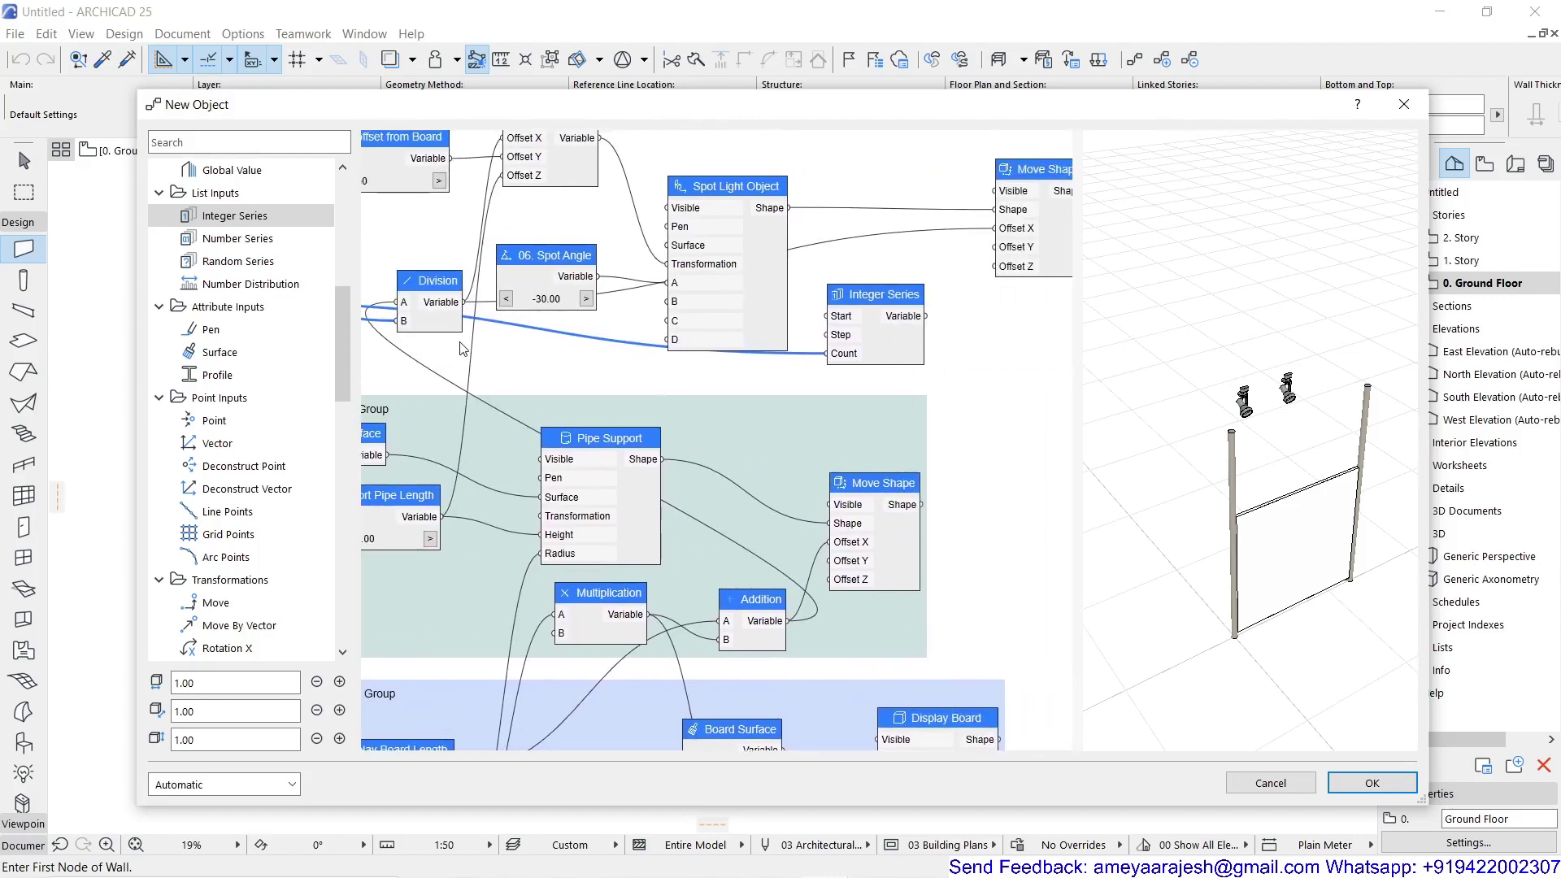
drag(433, 282, 830, 341)
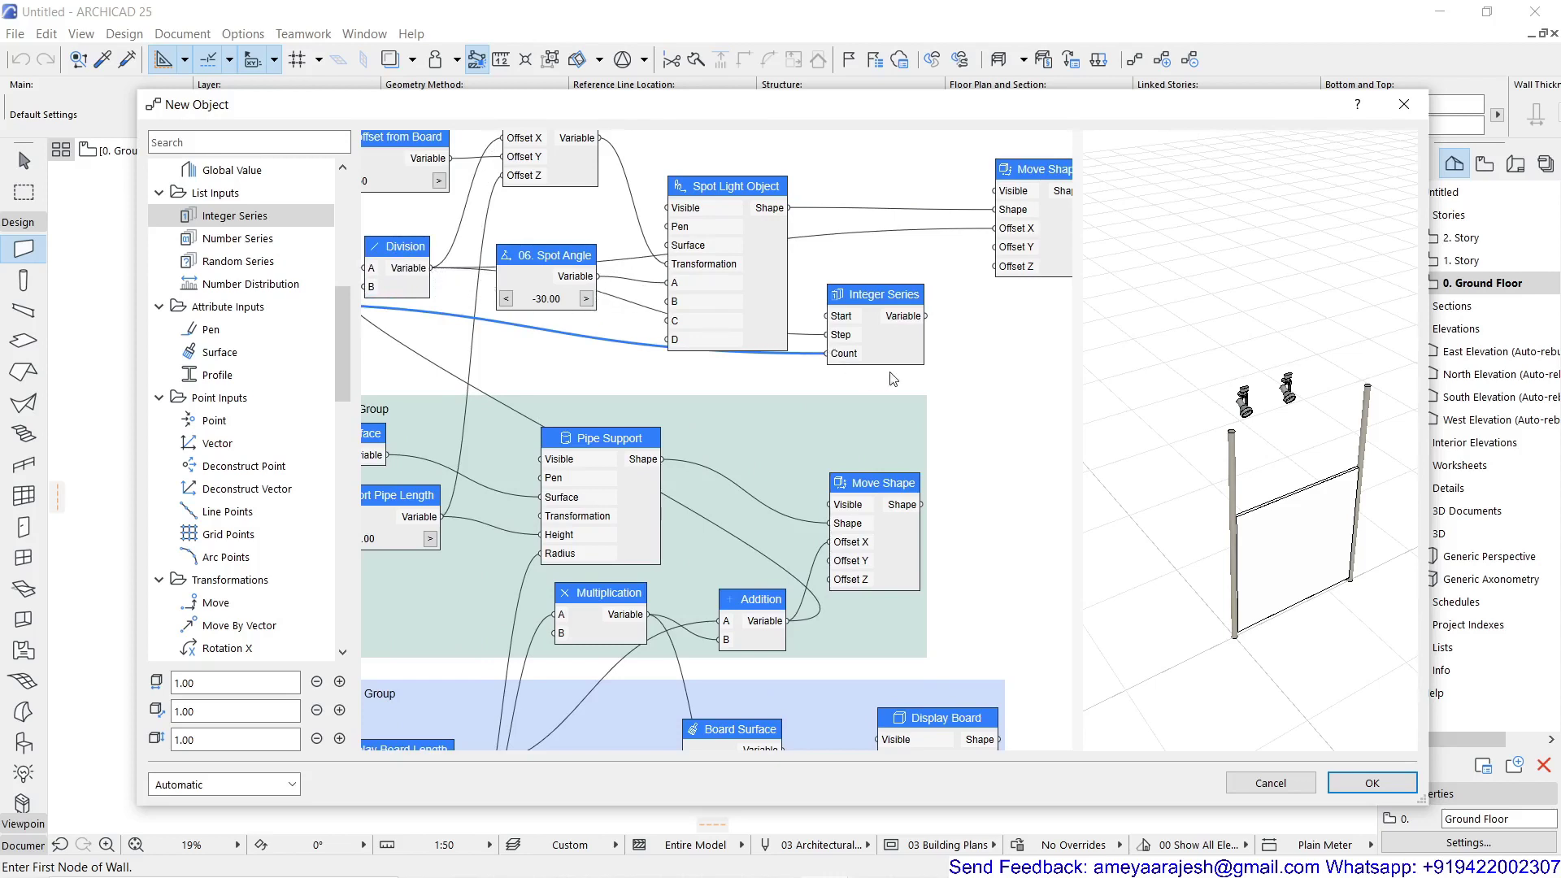
middle_drag(893, 379, 731, 376)
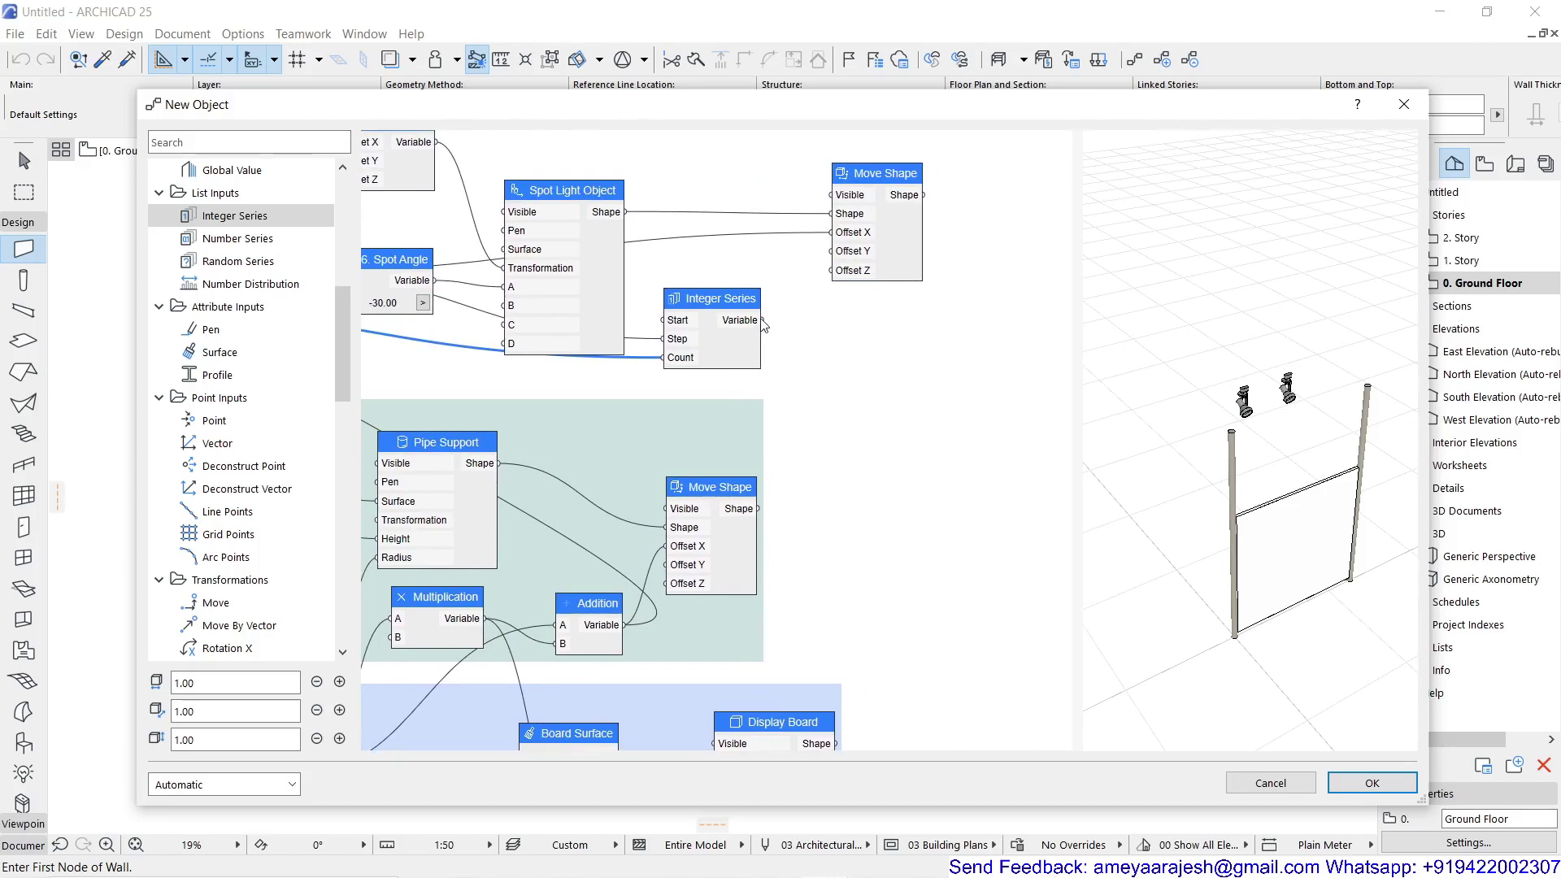
drag(764, 322, 836, 243)
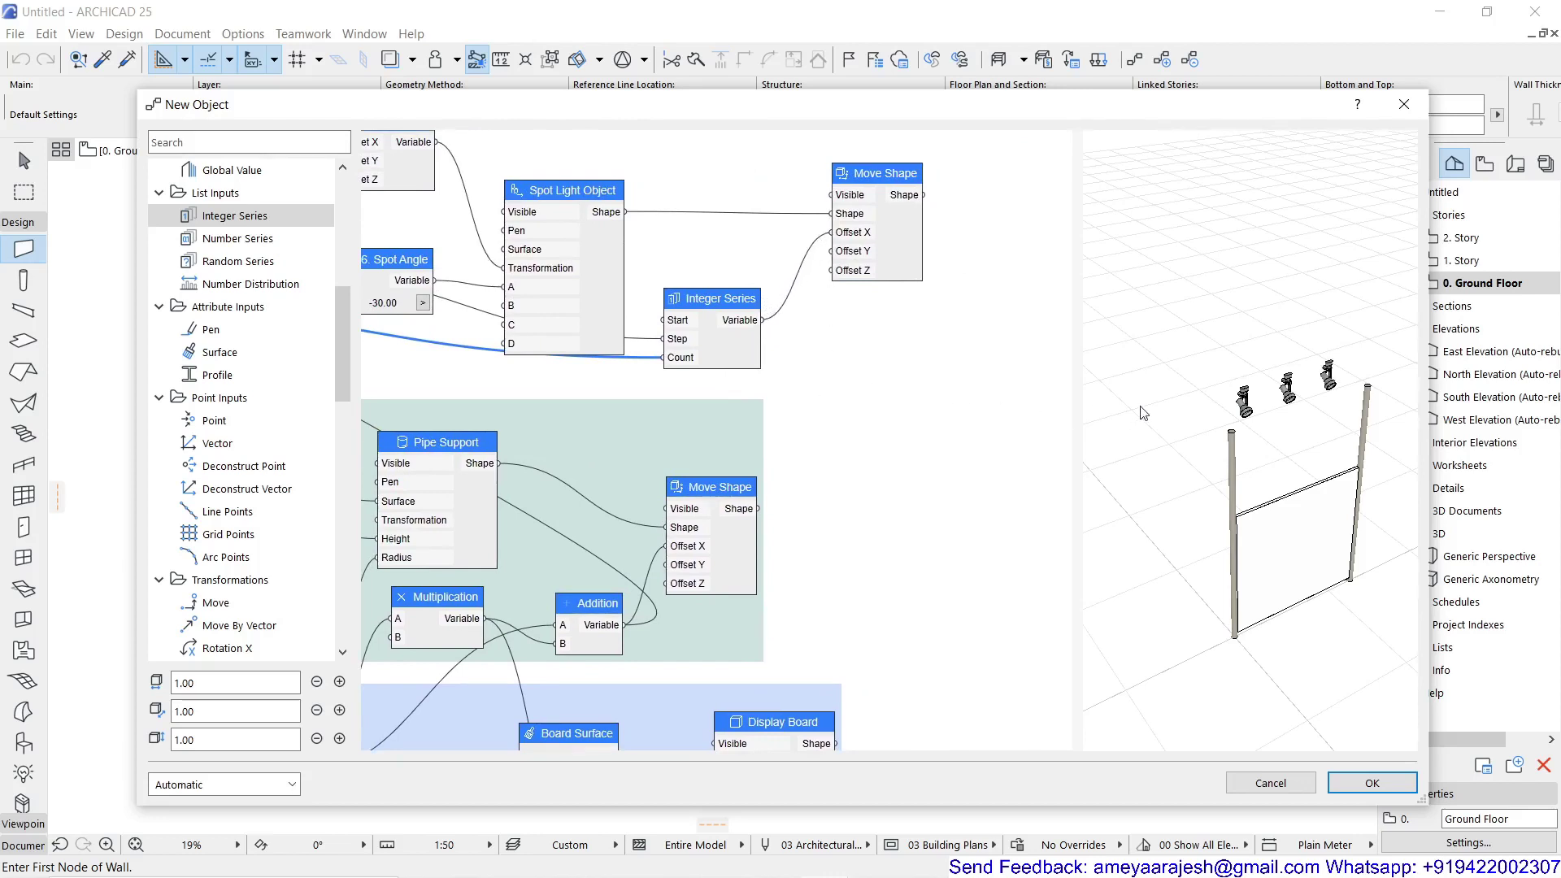
Set 07. Track Light Divisions to 2
scroll(764, 402, down, 2)
double_click(540, 351)
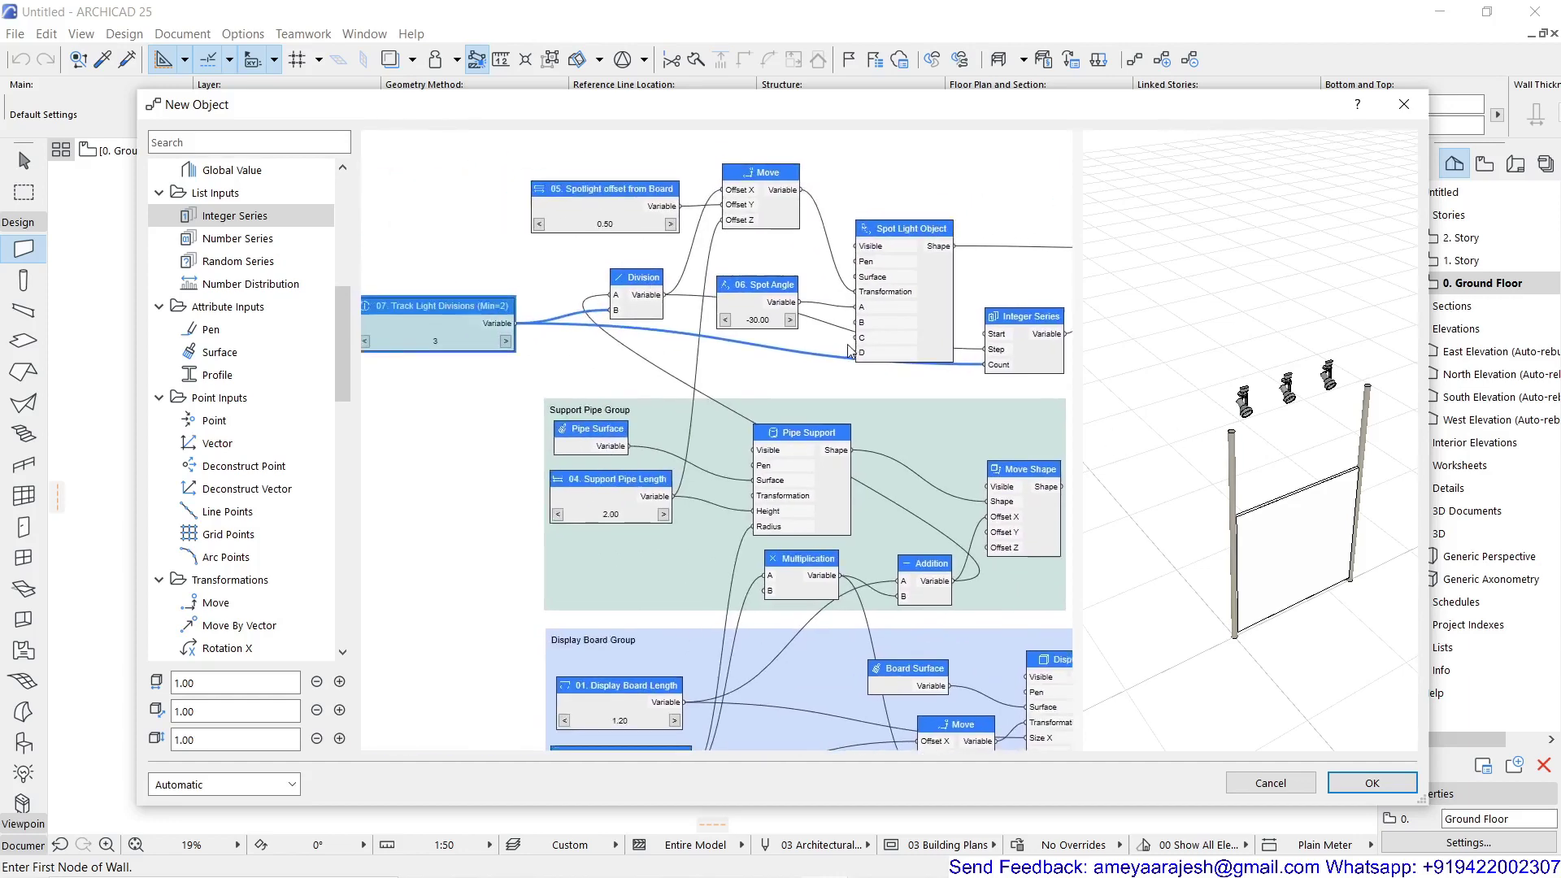
click(421, 346)
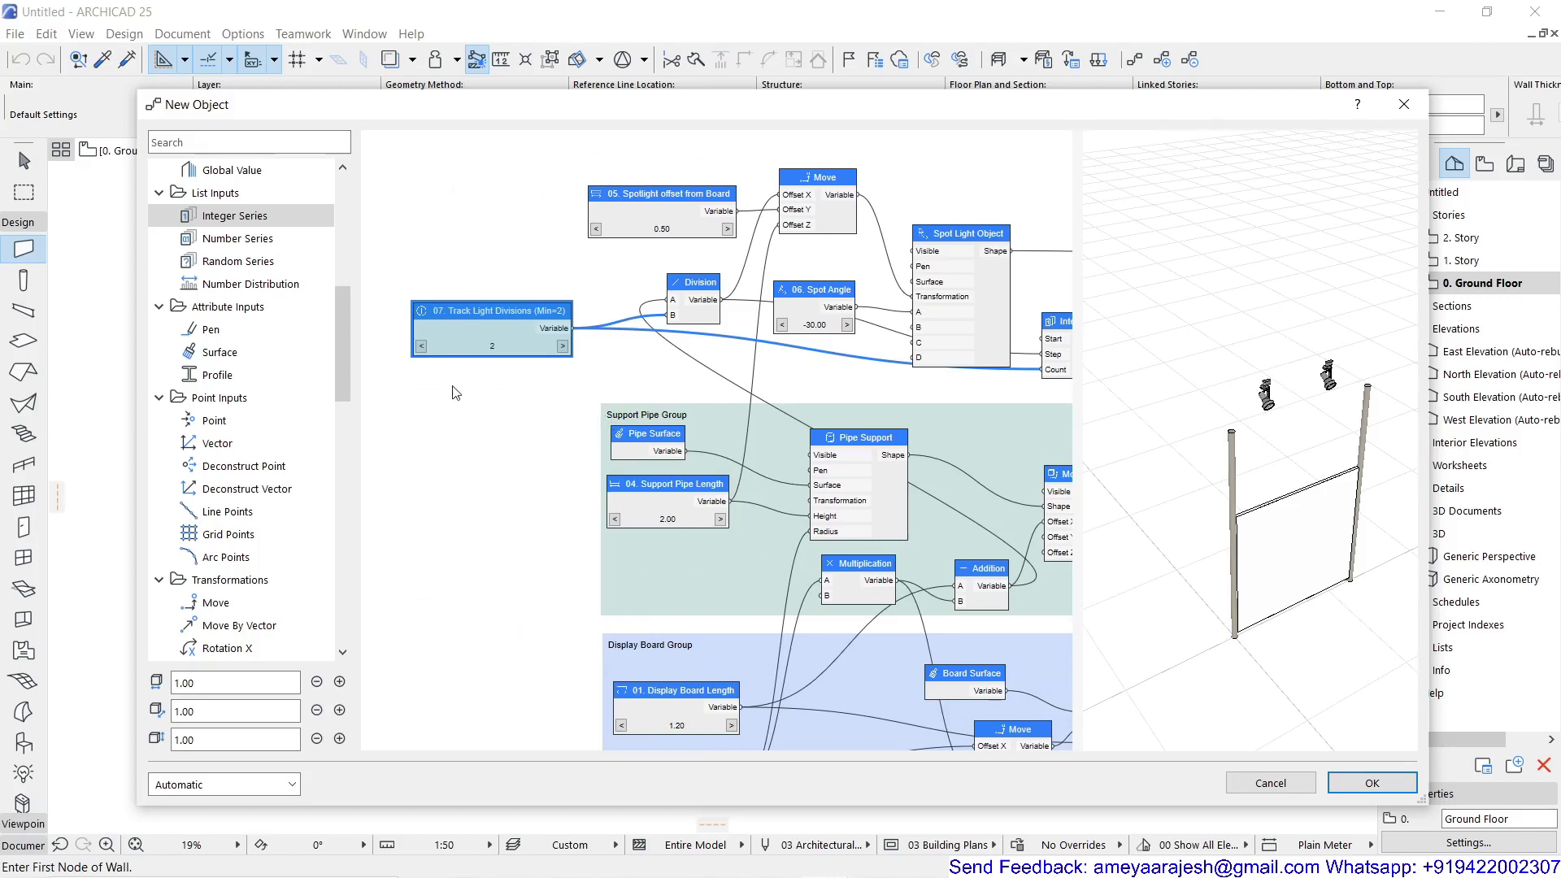
click(421, 346)
click(562, 346)
Shift the Integer Series node slightly right and add a Subtraction node to its lower left
middle_drag(810, 393, 404, 394)
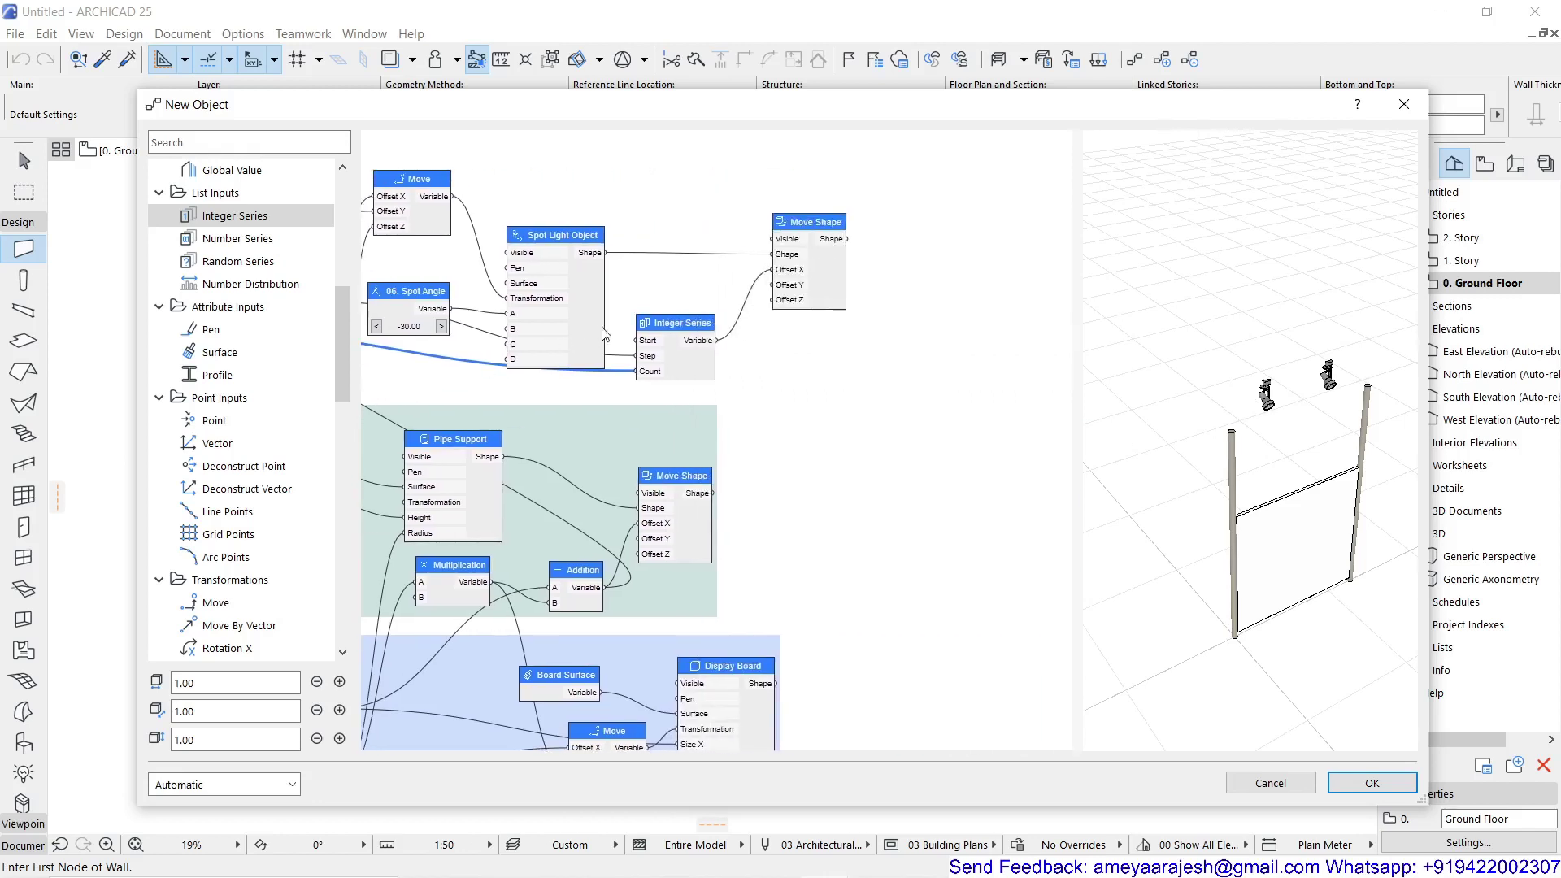
drag(662, 325, 713, 324)
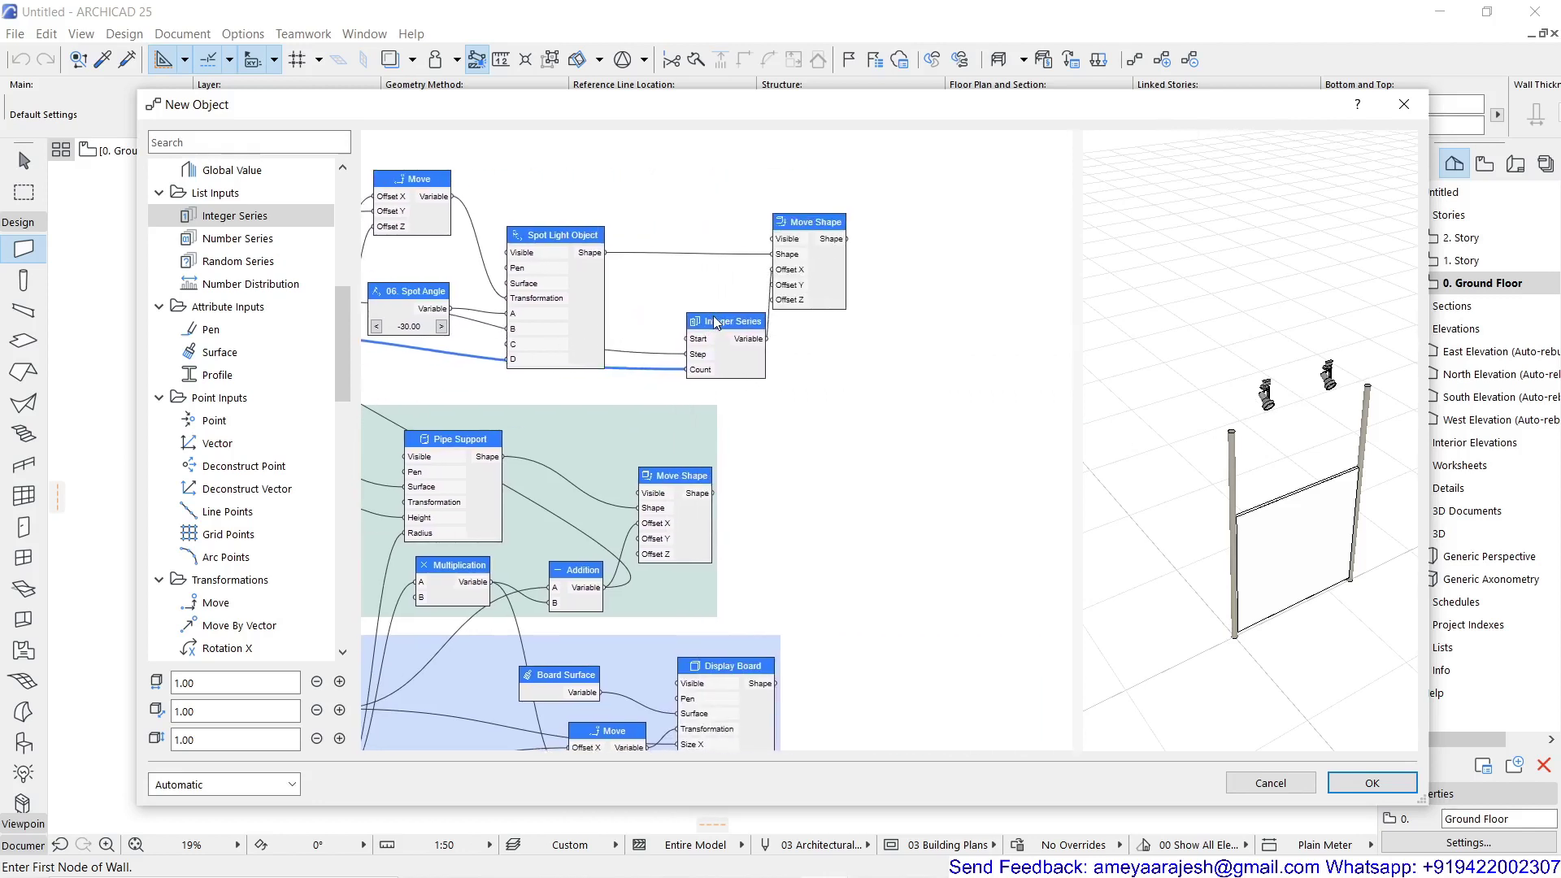
scroll(624, 396, up, 3)
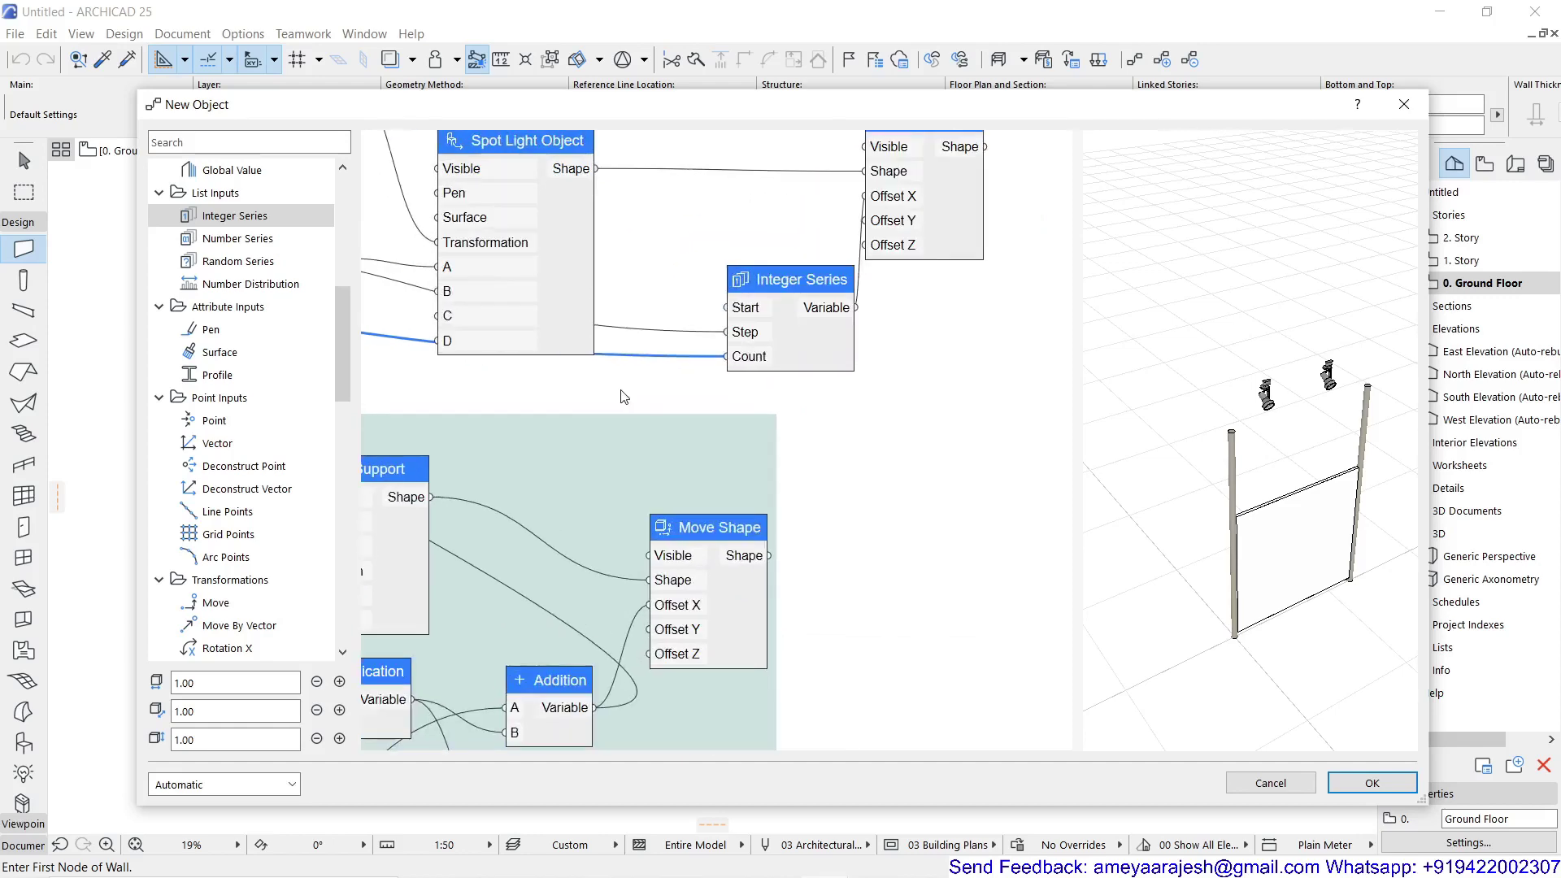
double_click(620, 394)
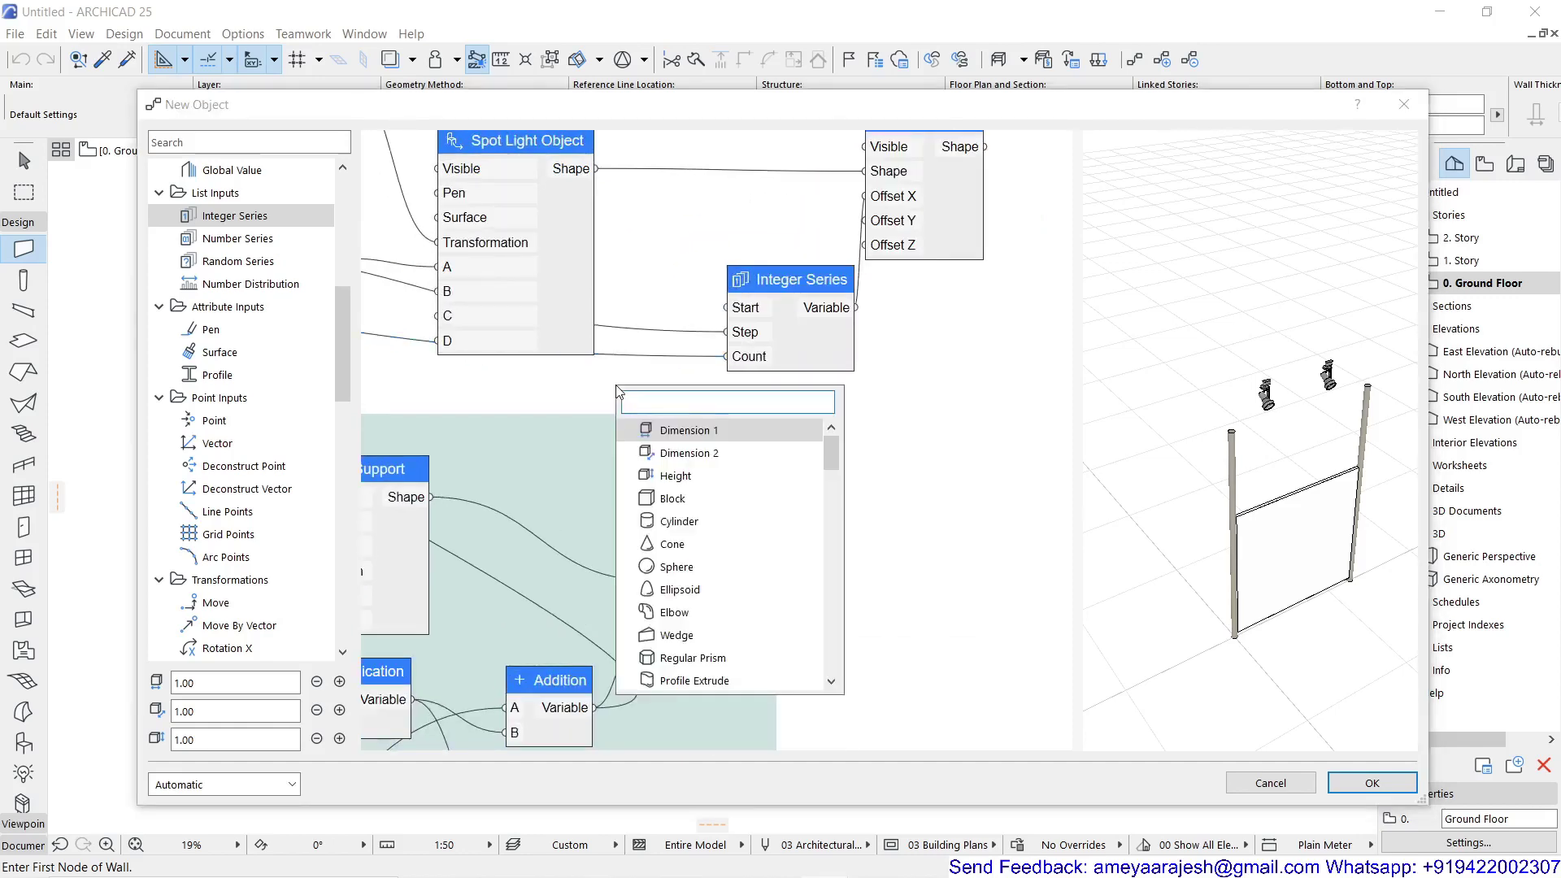
text(sub)
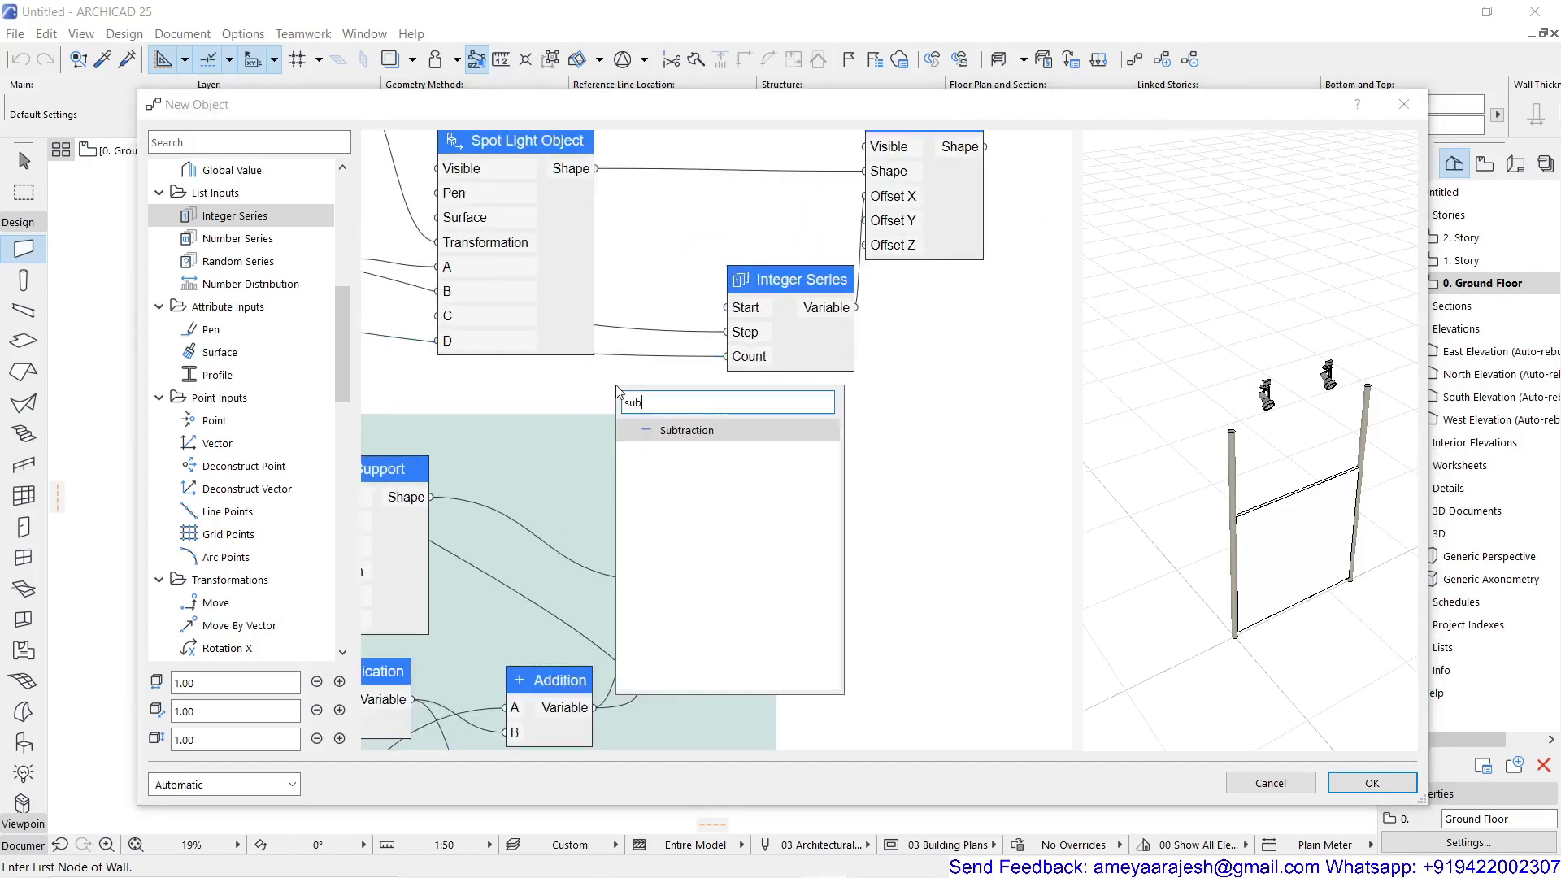
click(685, 431)
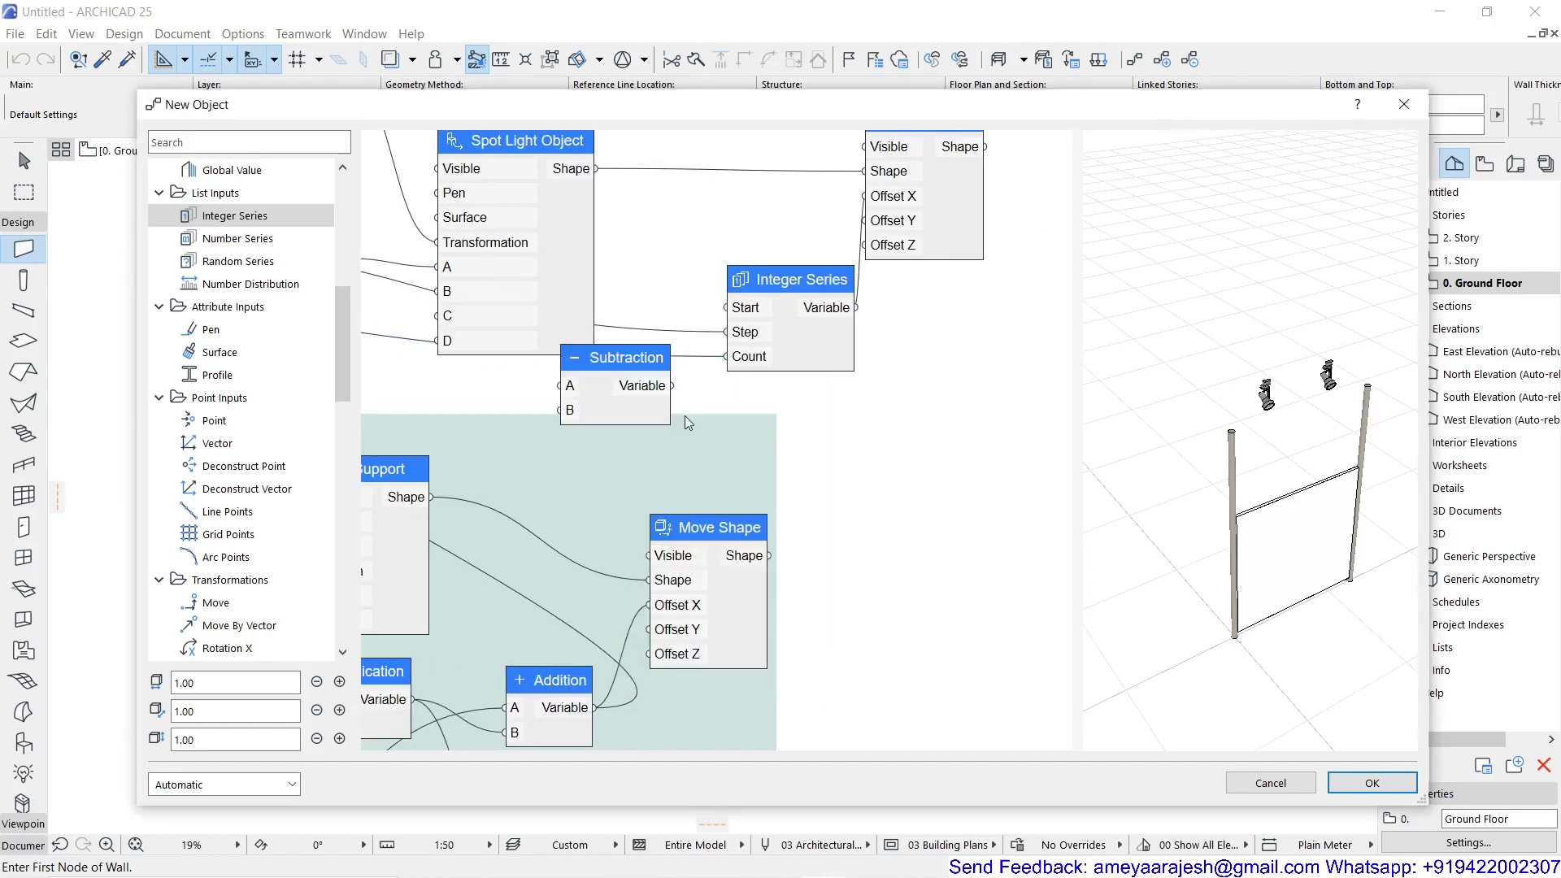
Connect 07. Track Light Divisions to the A input of the Subtraction node
middle_drag(684, 416, 1056, 431)
scroll(827, 421, down, 2)
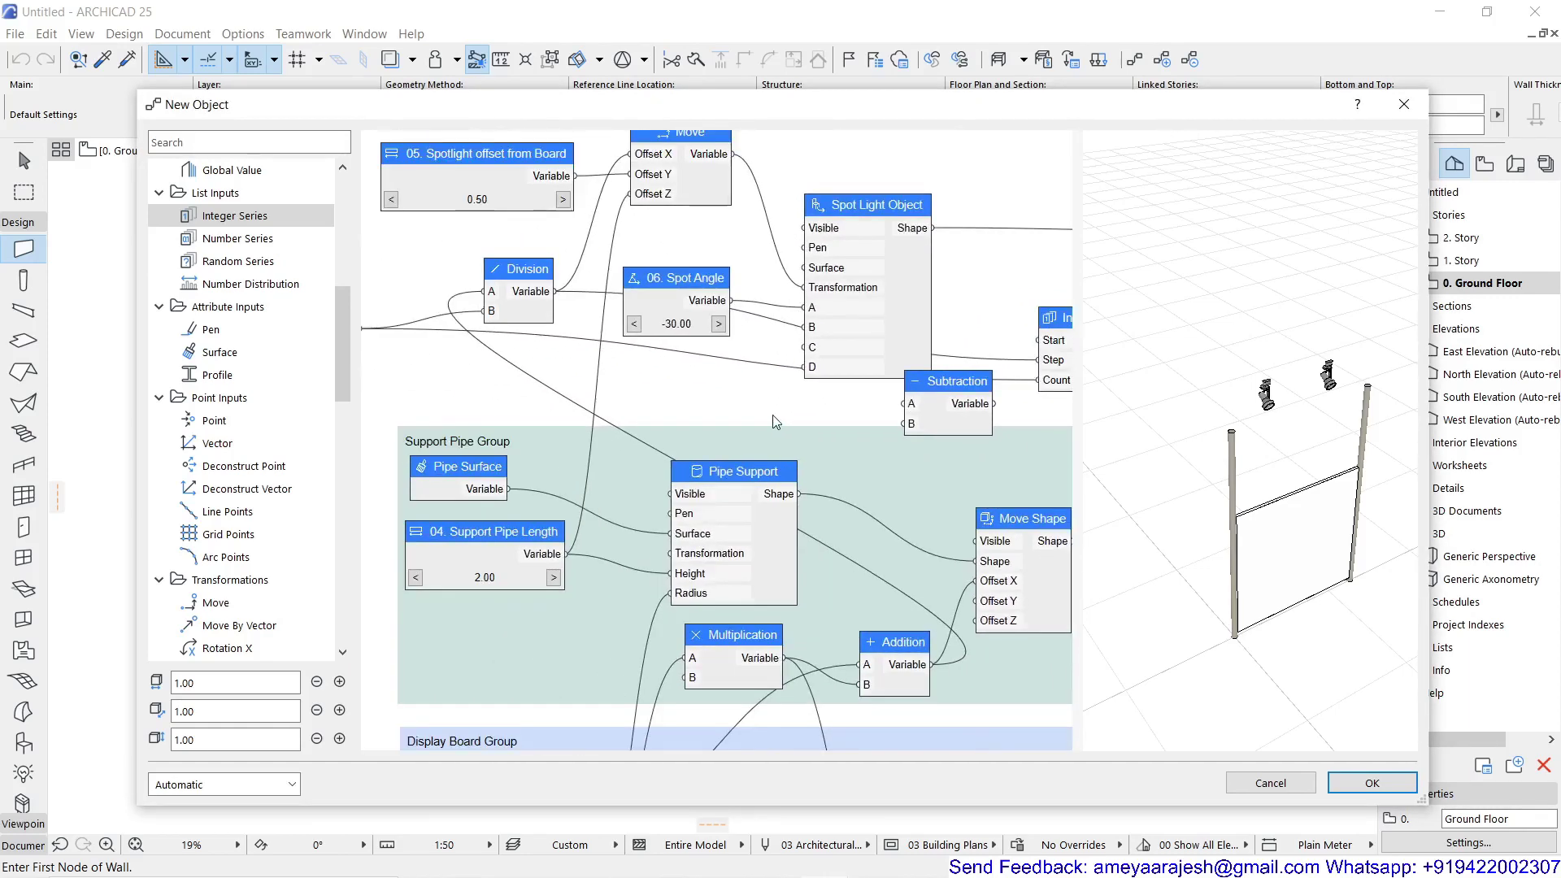
scroll(773, 422, down, 1)
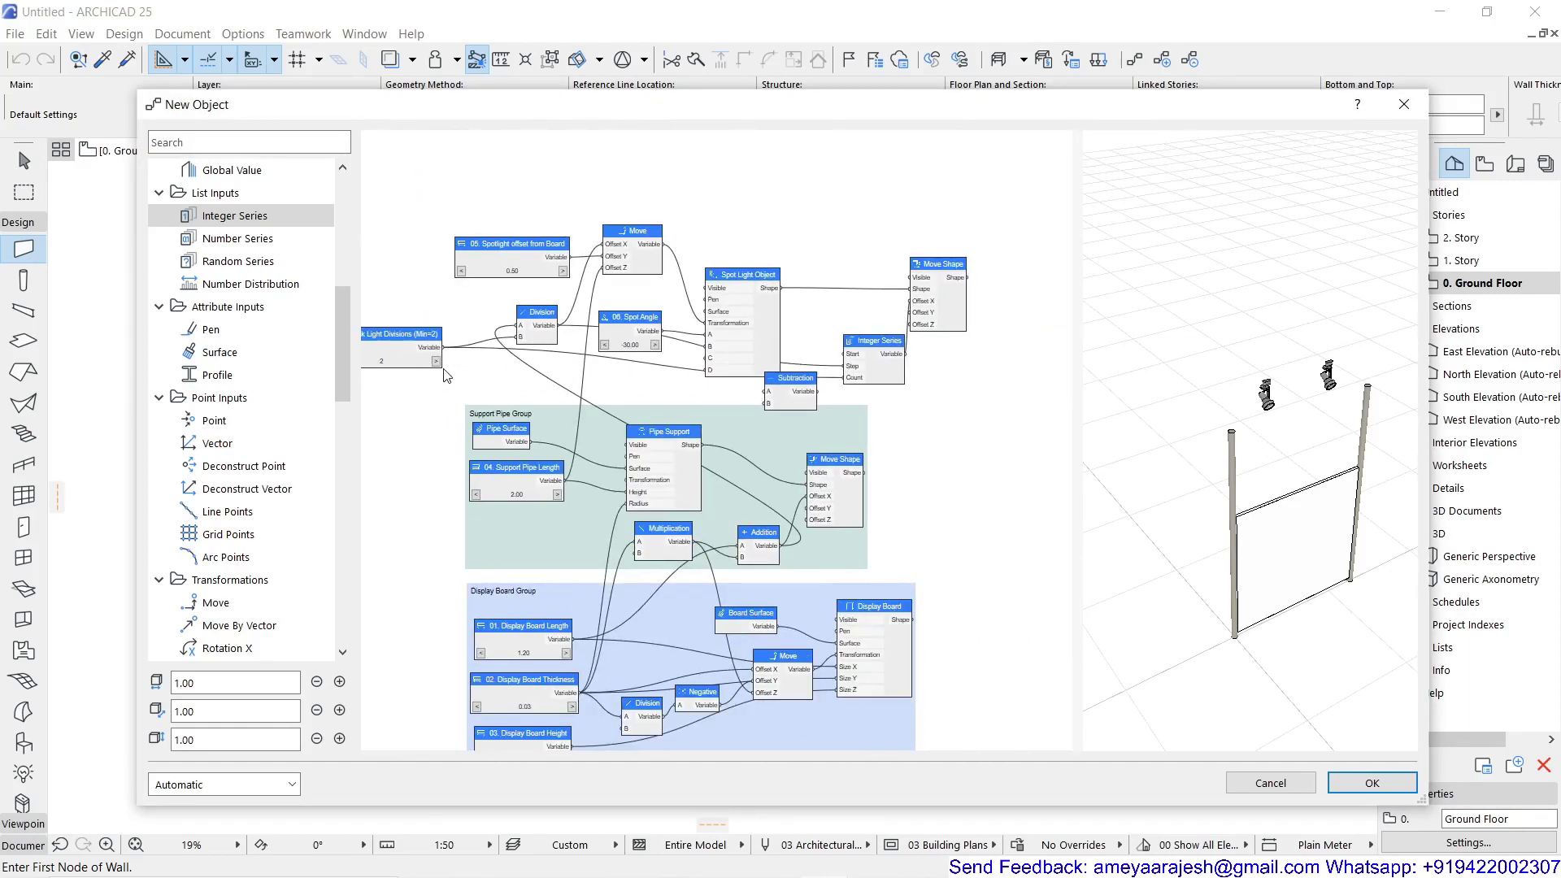
scroll(439, 360, down, 1)
drag(446, 348, 878, 415)
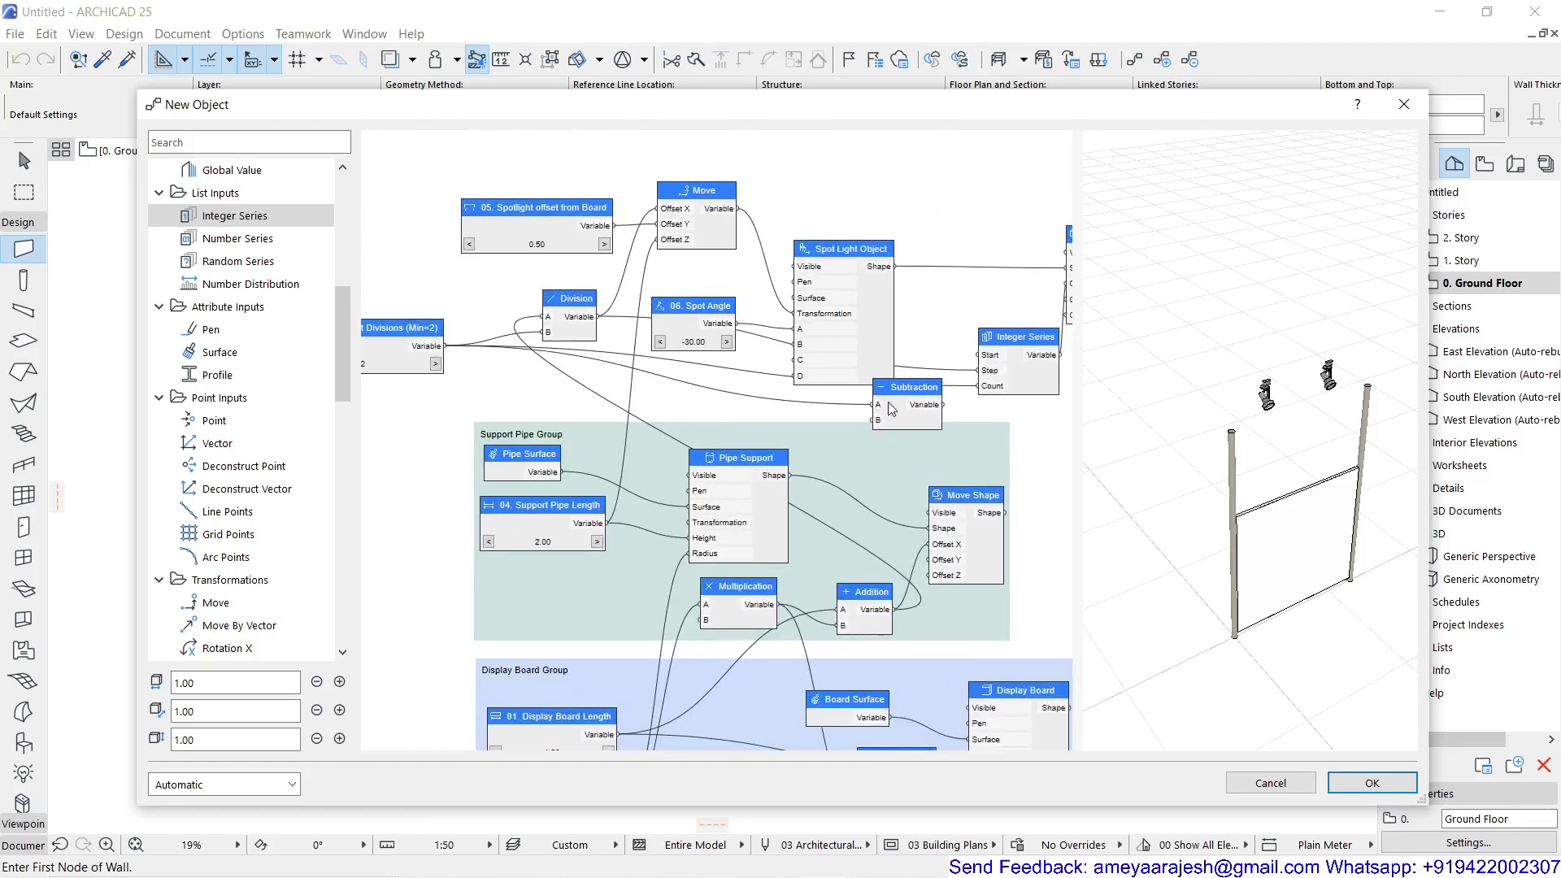
Set the Subtraction node's B value to 1 and connect its output to the Count input of Integer Series
double_click(908, 388)
click(742, 382)
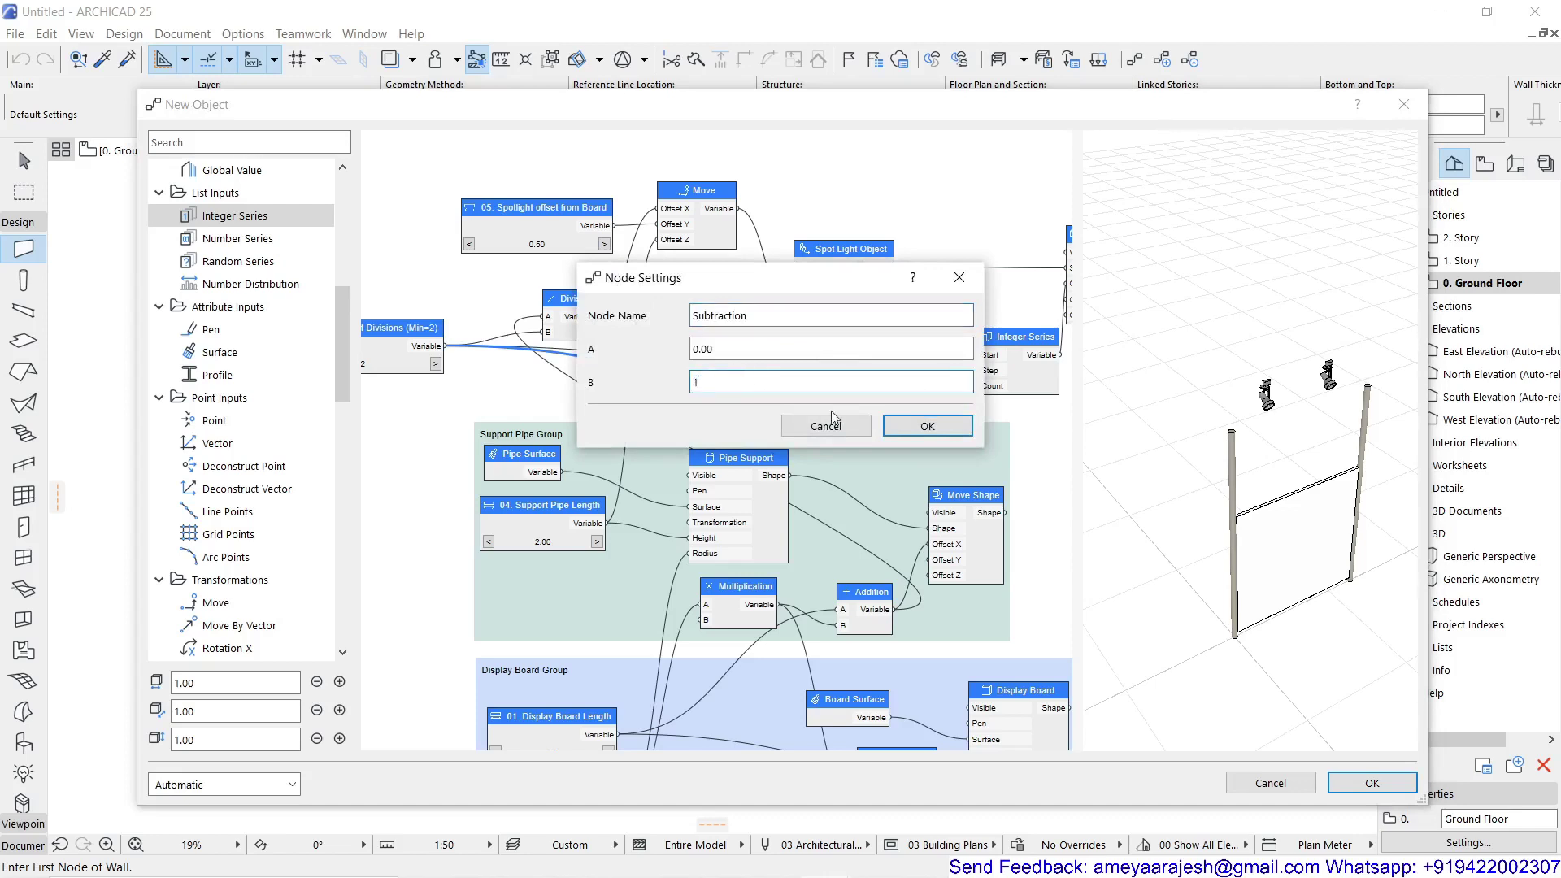
click(887, 426)
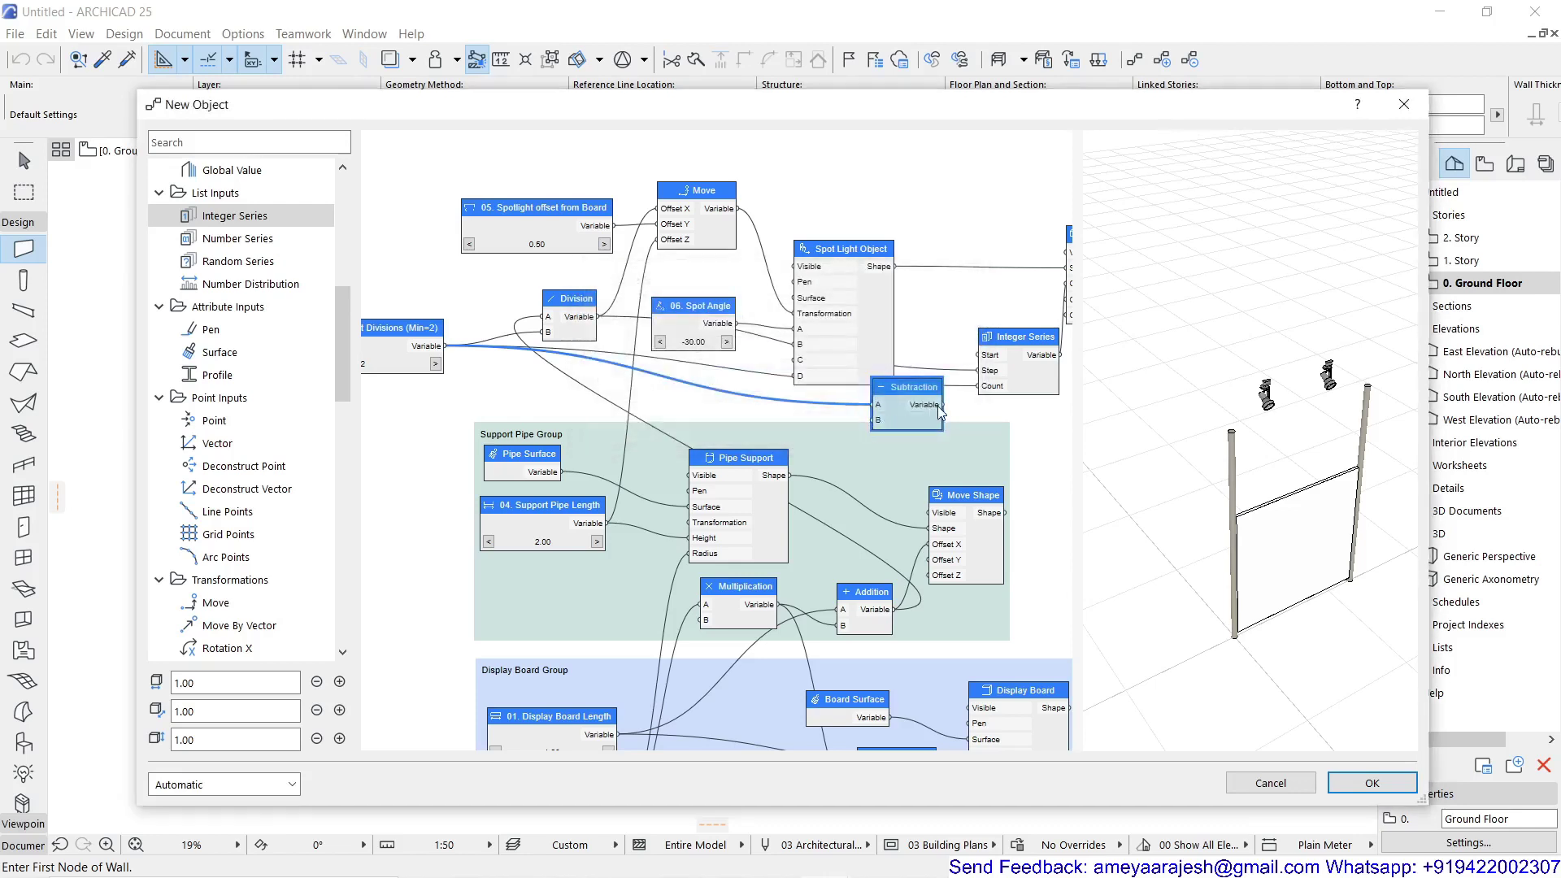
drag(952, 407, 983, 396)
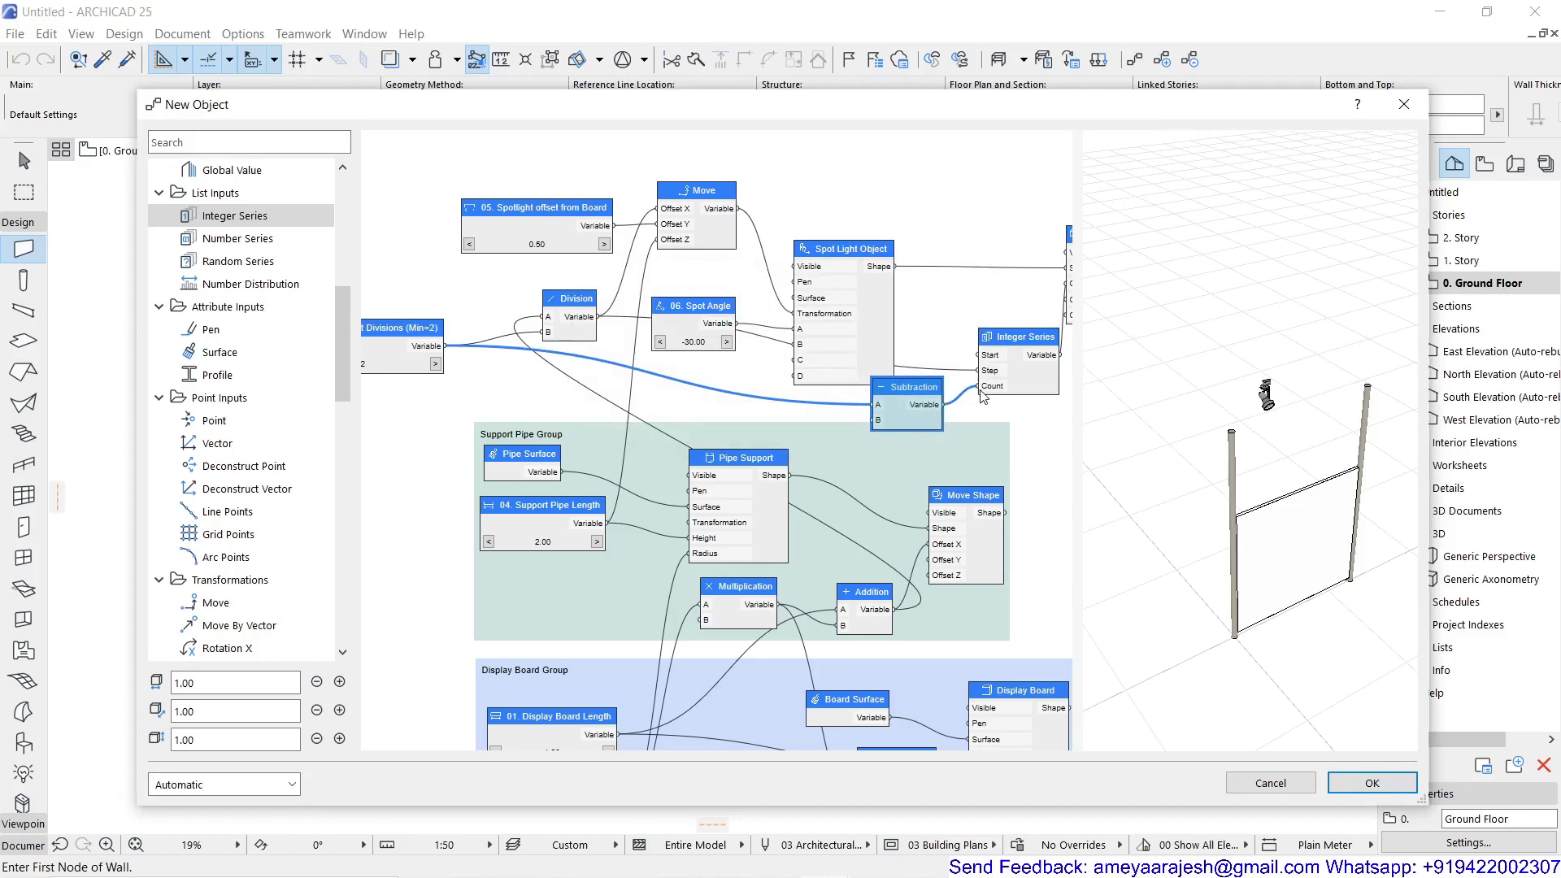
middle_drag(1305, 461, 1345, 532)
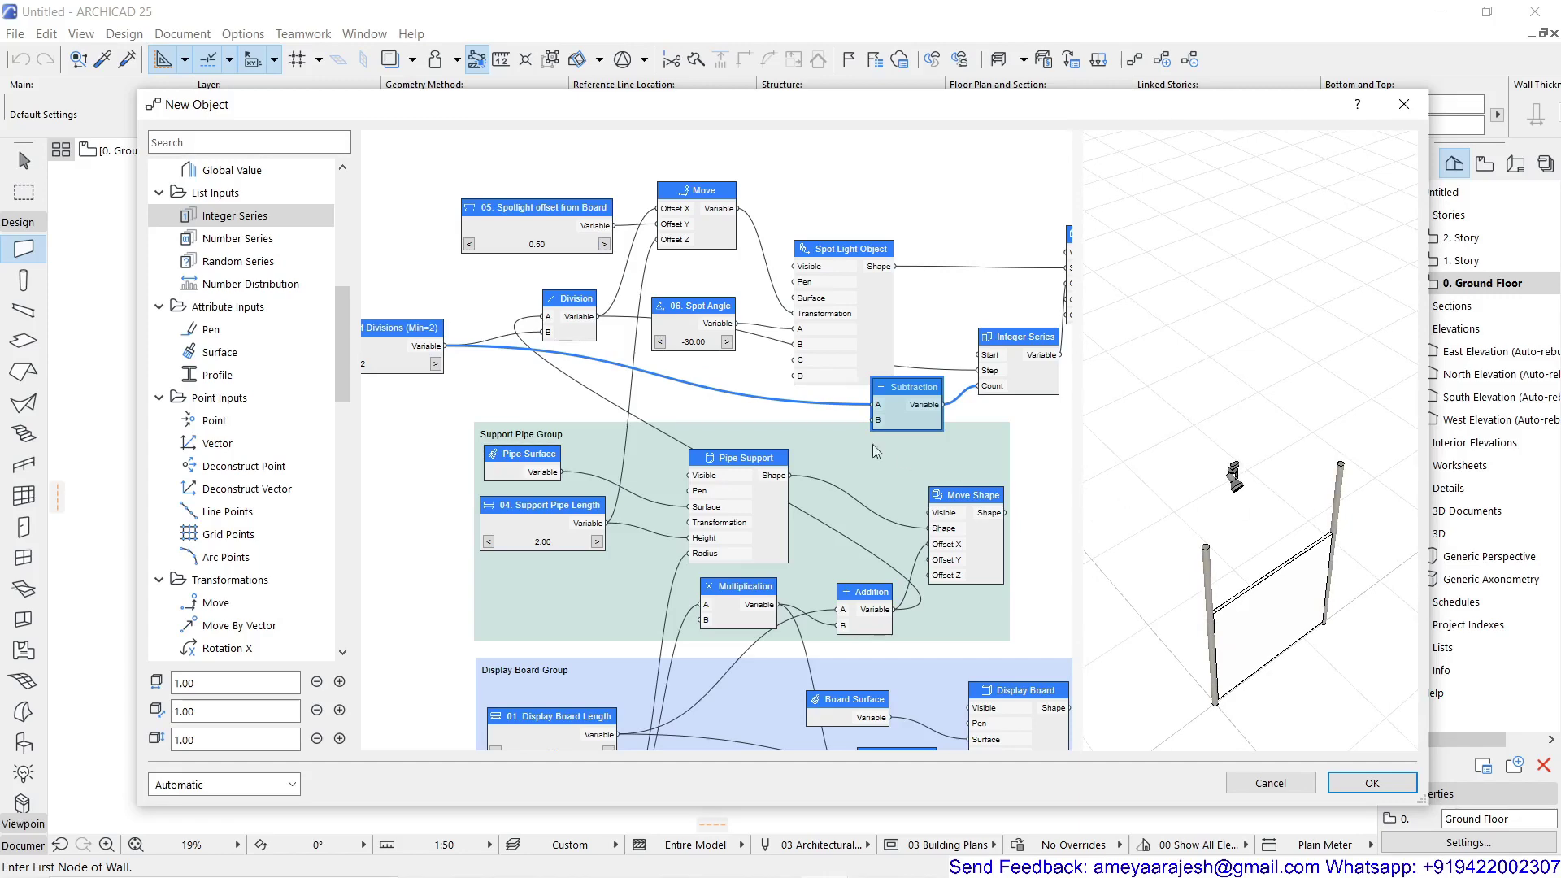
Tidy the layout of the spotlight nodes above the Support Pipe Group and widen the New Object window
scroll(784, 377, down, 2)
scroll(940, 335, right, 3)
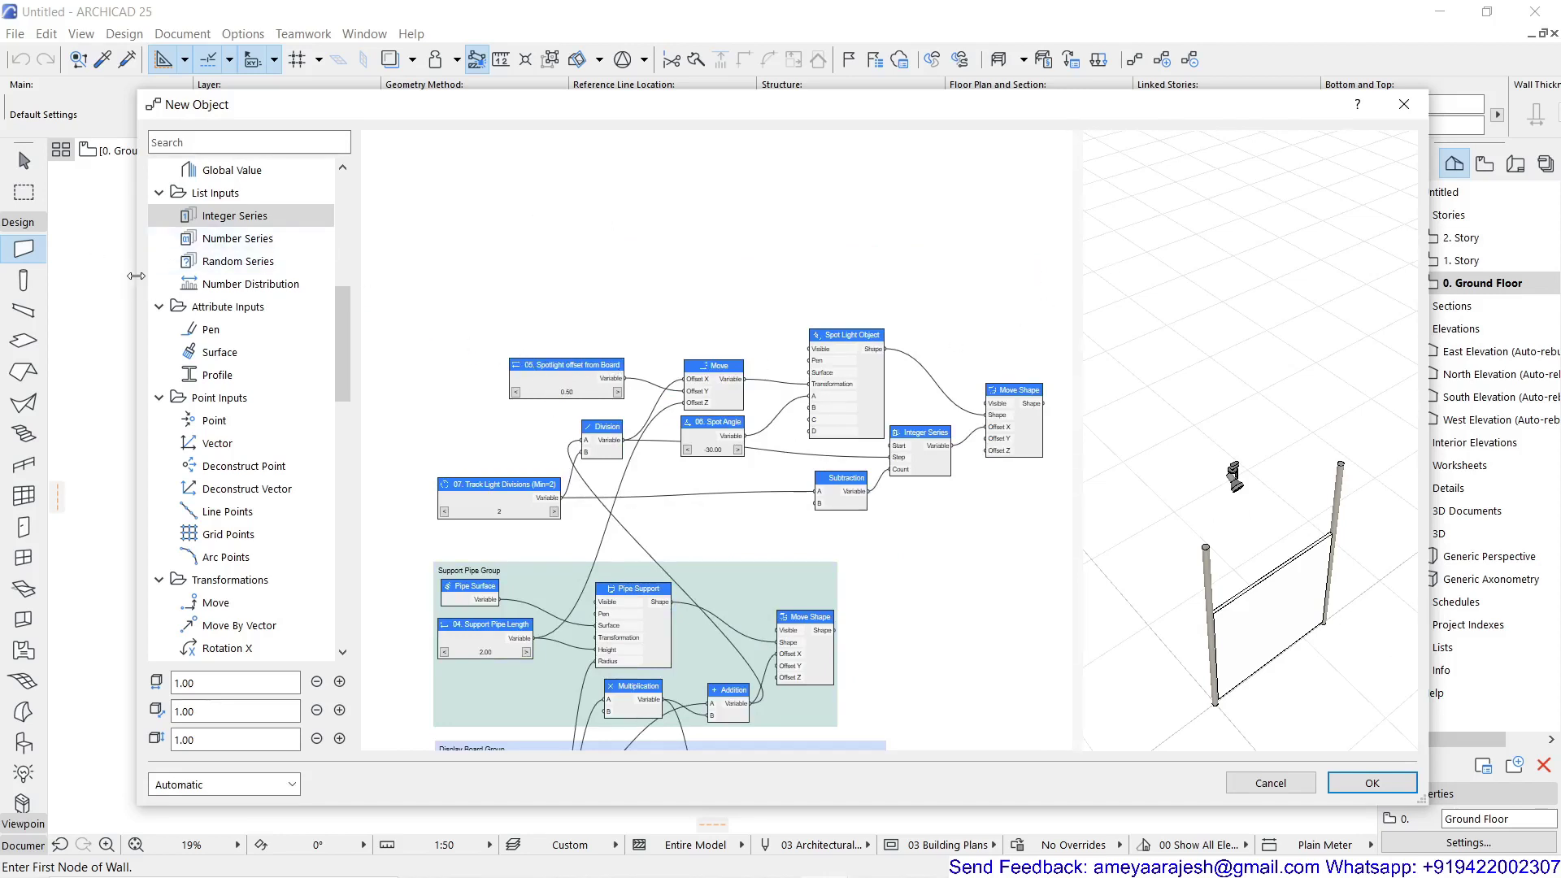
drag(138, 288, 67, 268)
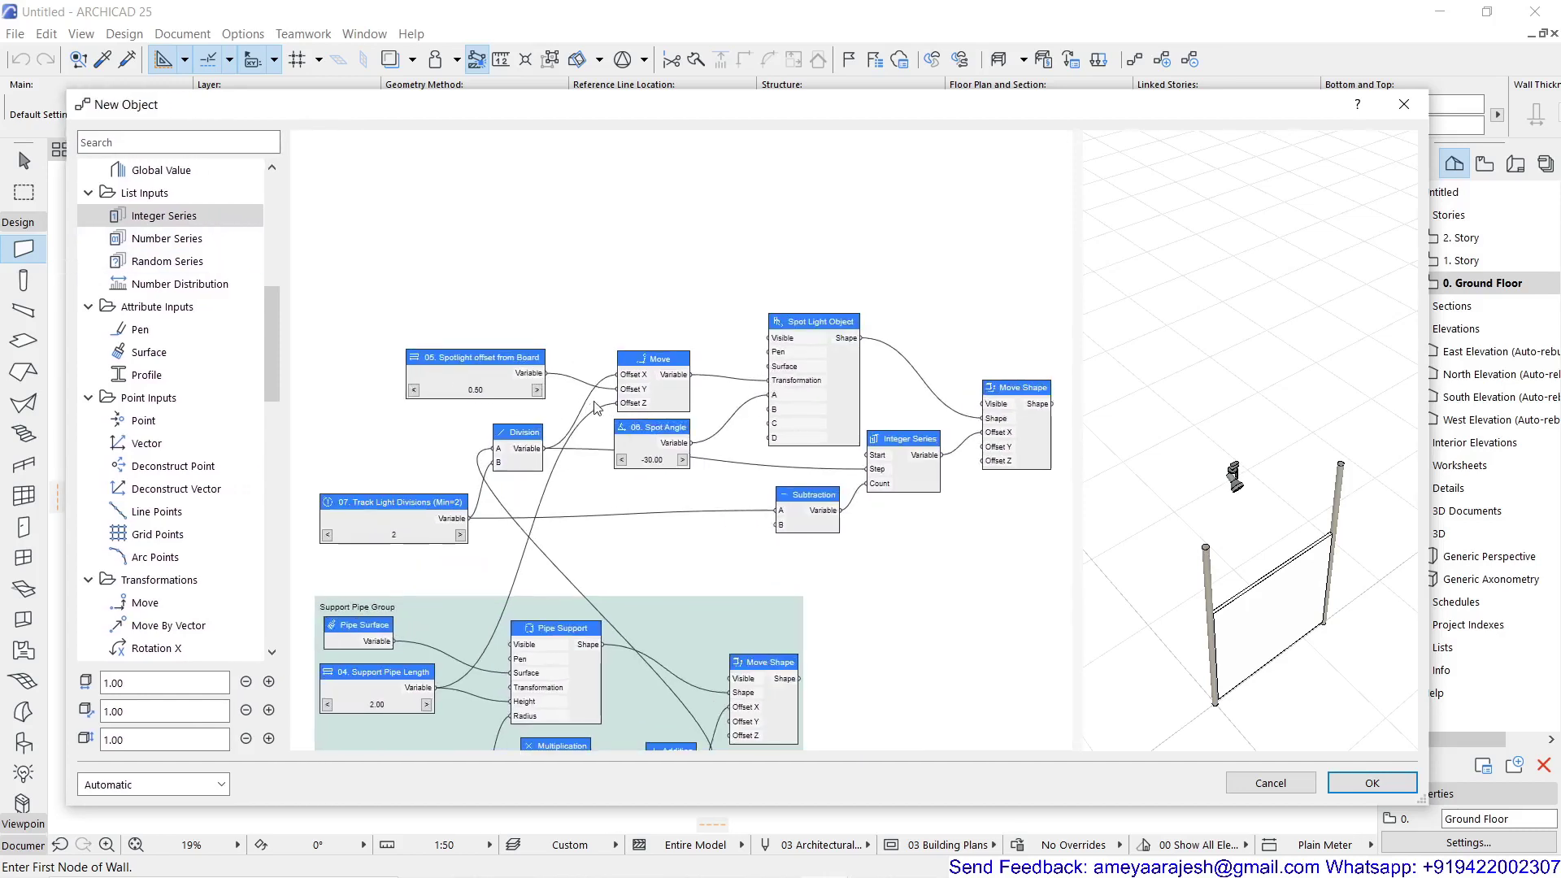
scroll(593, 409, up, 1)
middle_drag(593, 409, 582, 324)
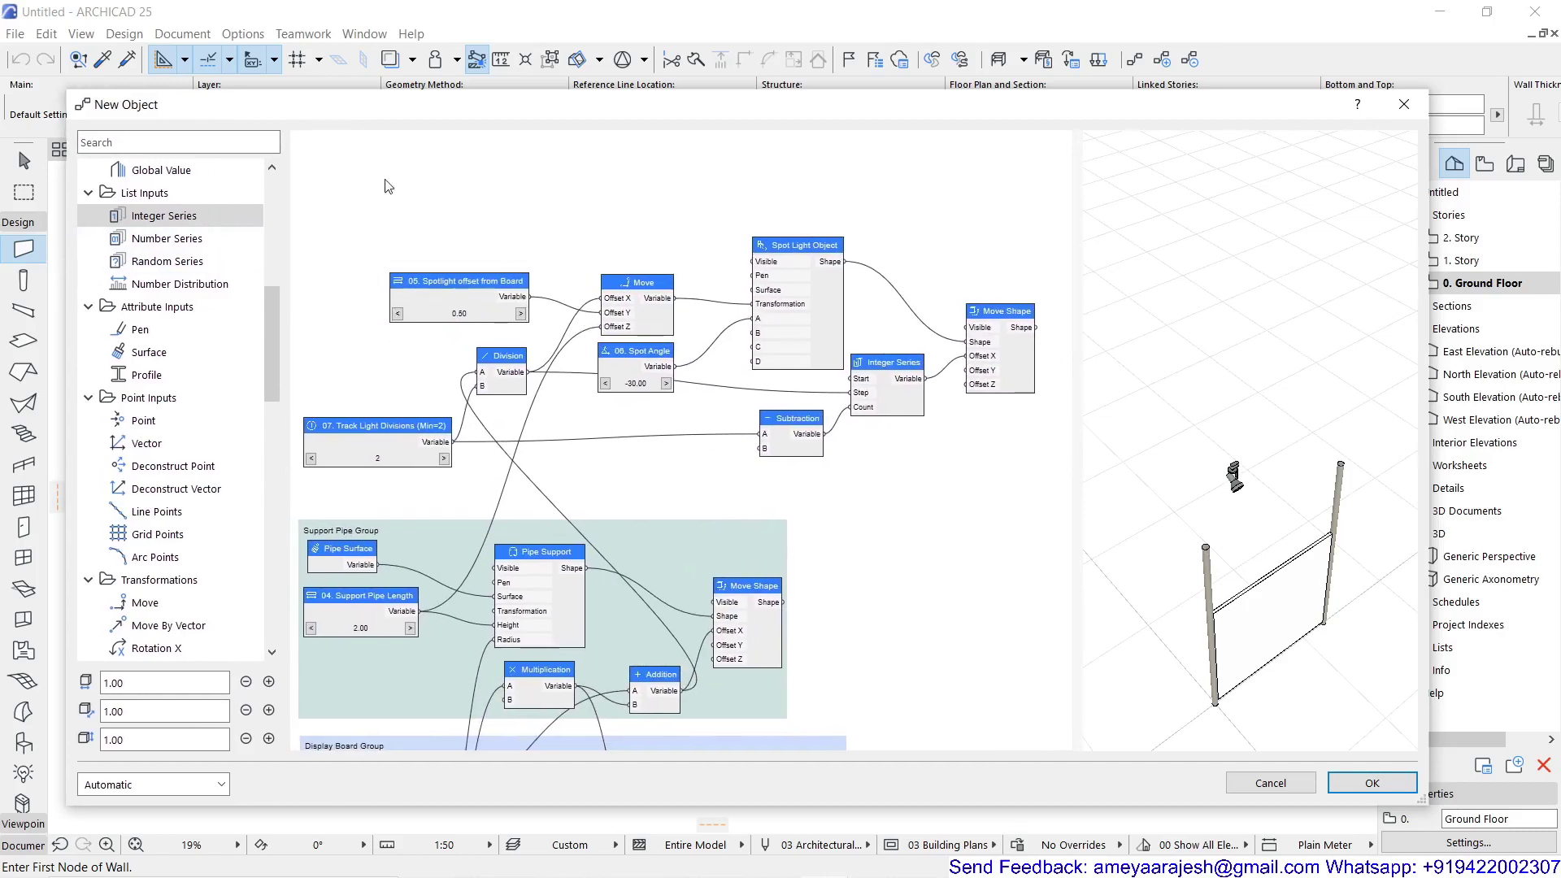
Group all the spotlight nodes, name the group Spot Light Group and set its color to Yellow
drag(303, 163, 1034, 491)
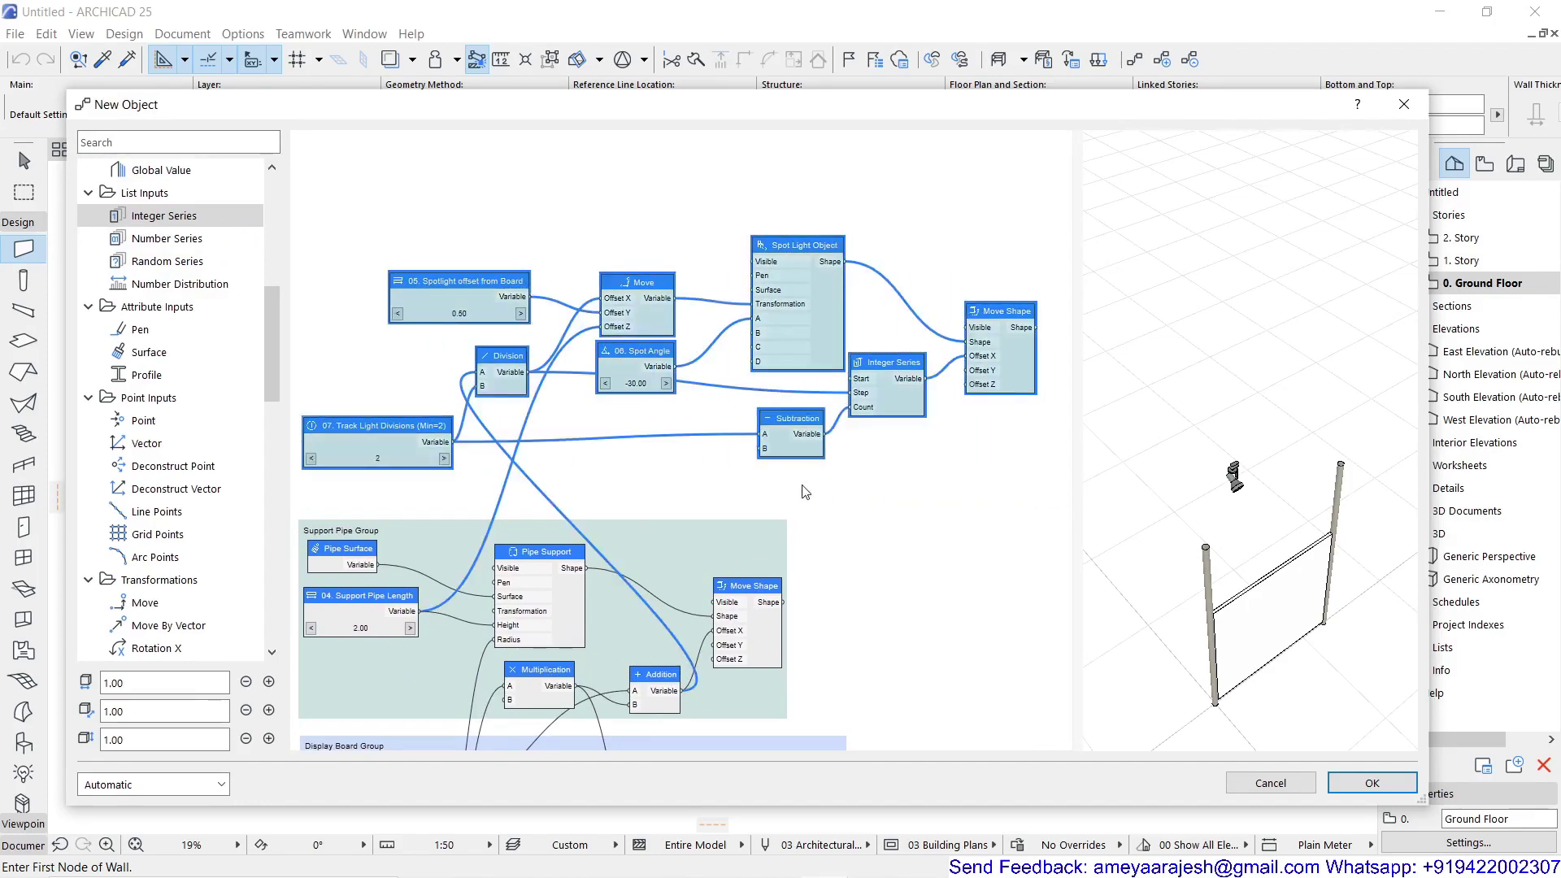
key(ctrl+g)
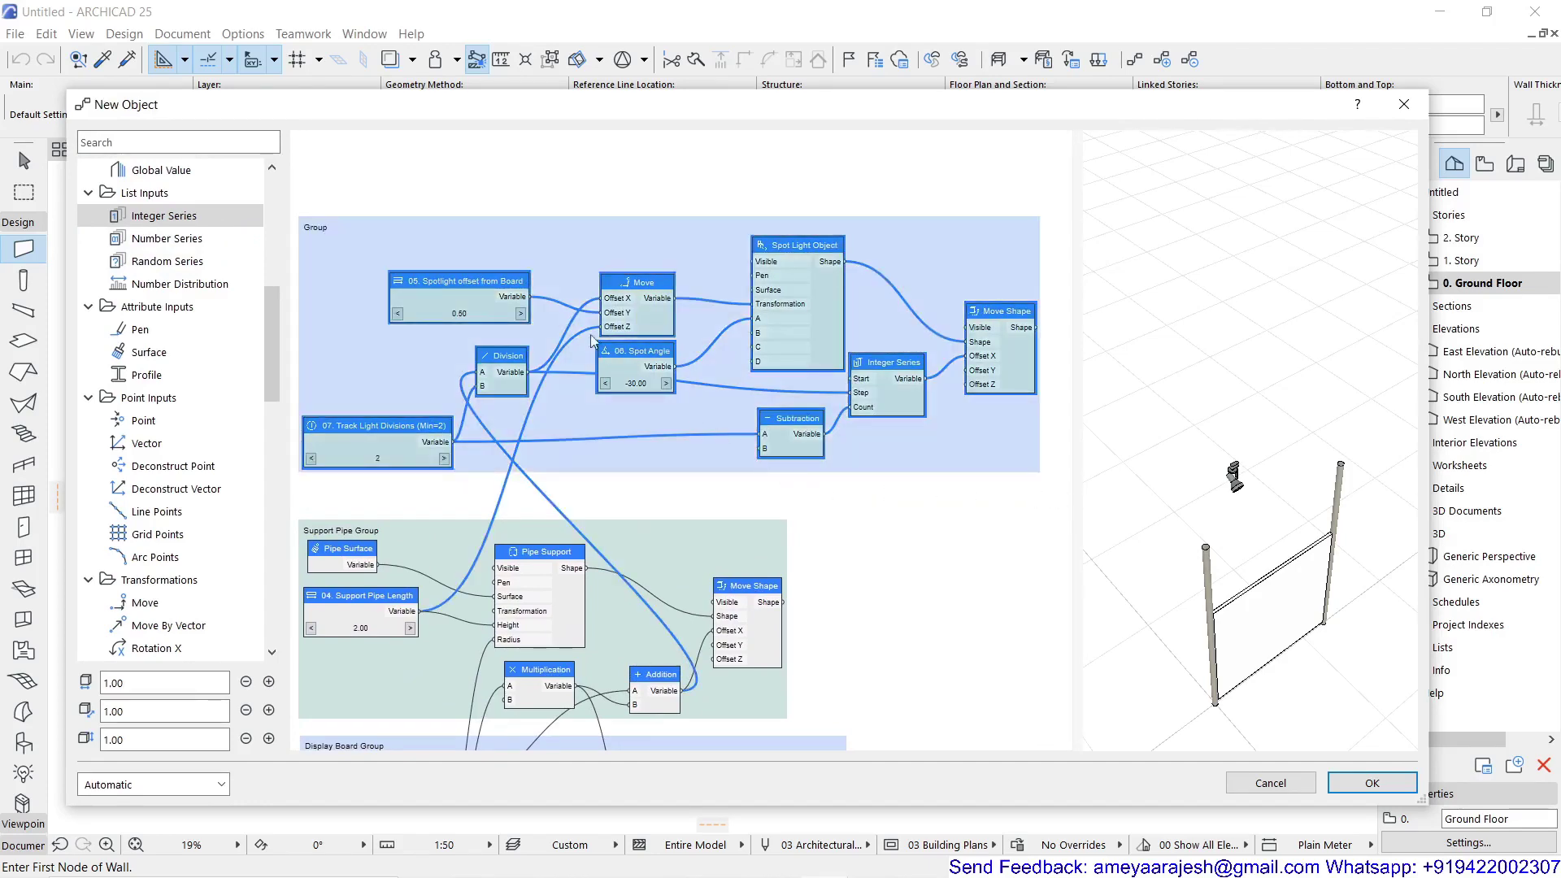
double_click(327, 235)
click(695, 317)
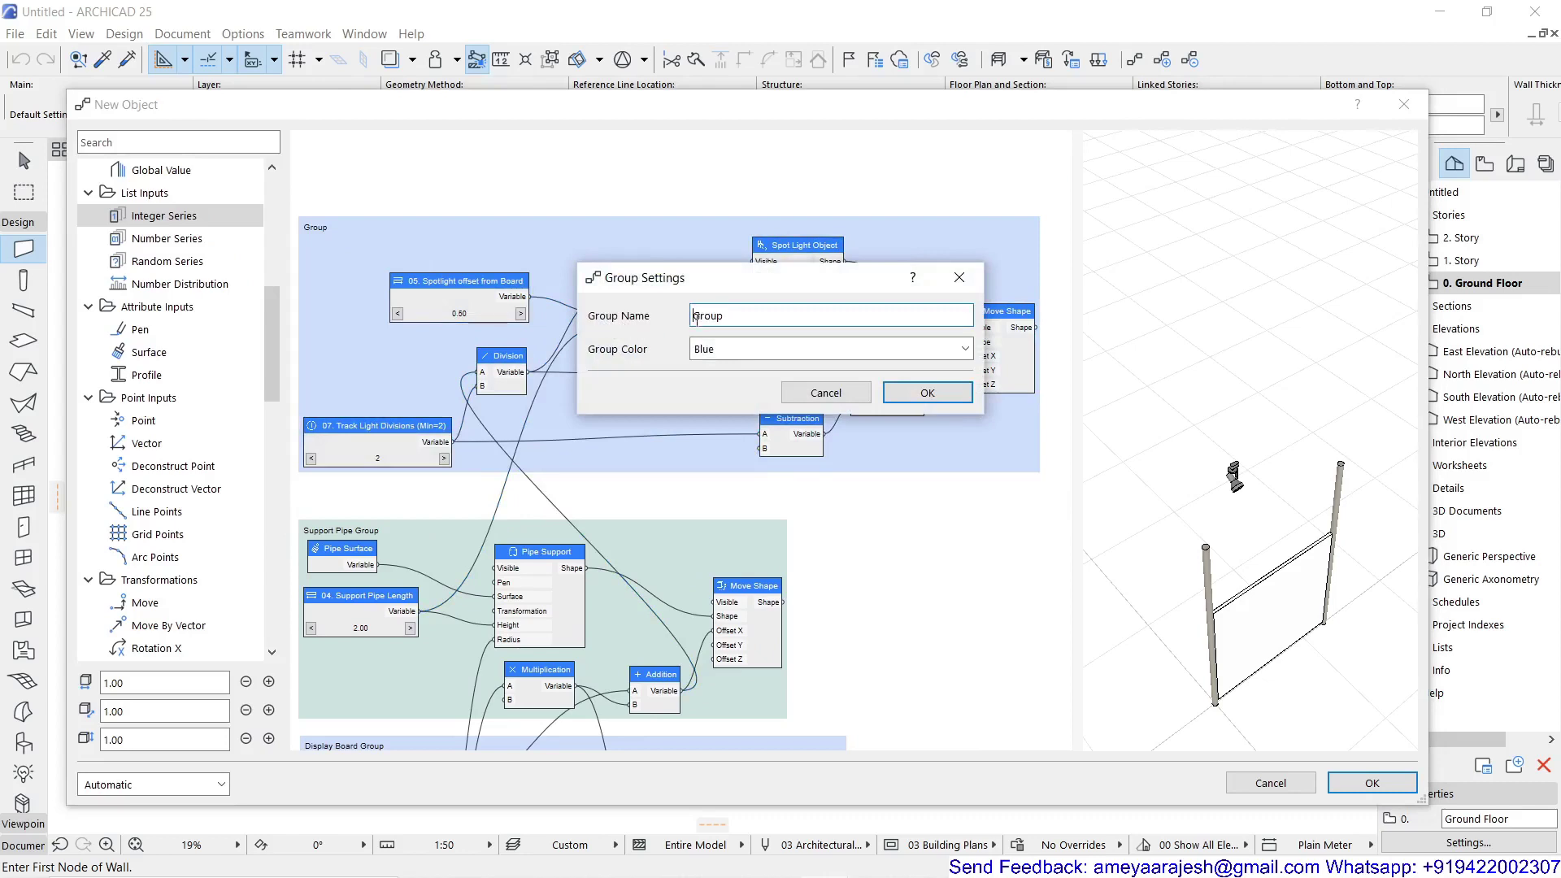
text(Spot Light)
click(742, 347)
click(786, 406)
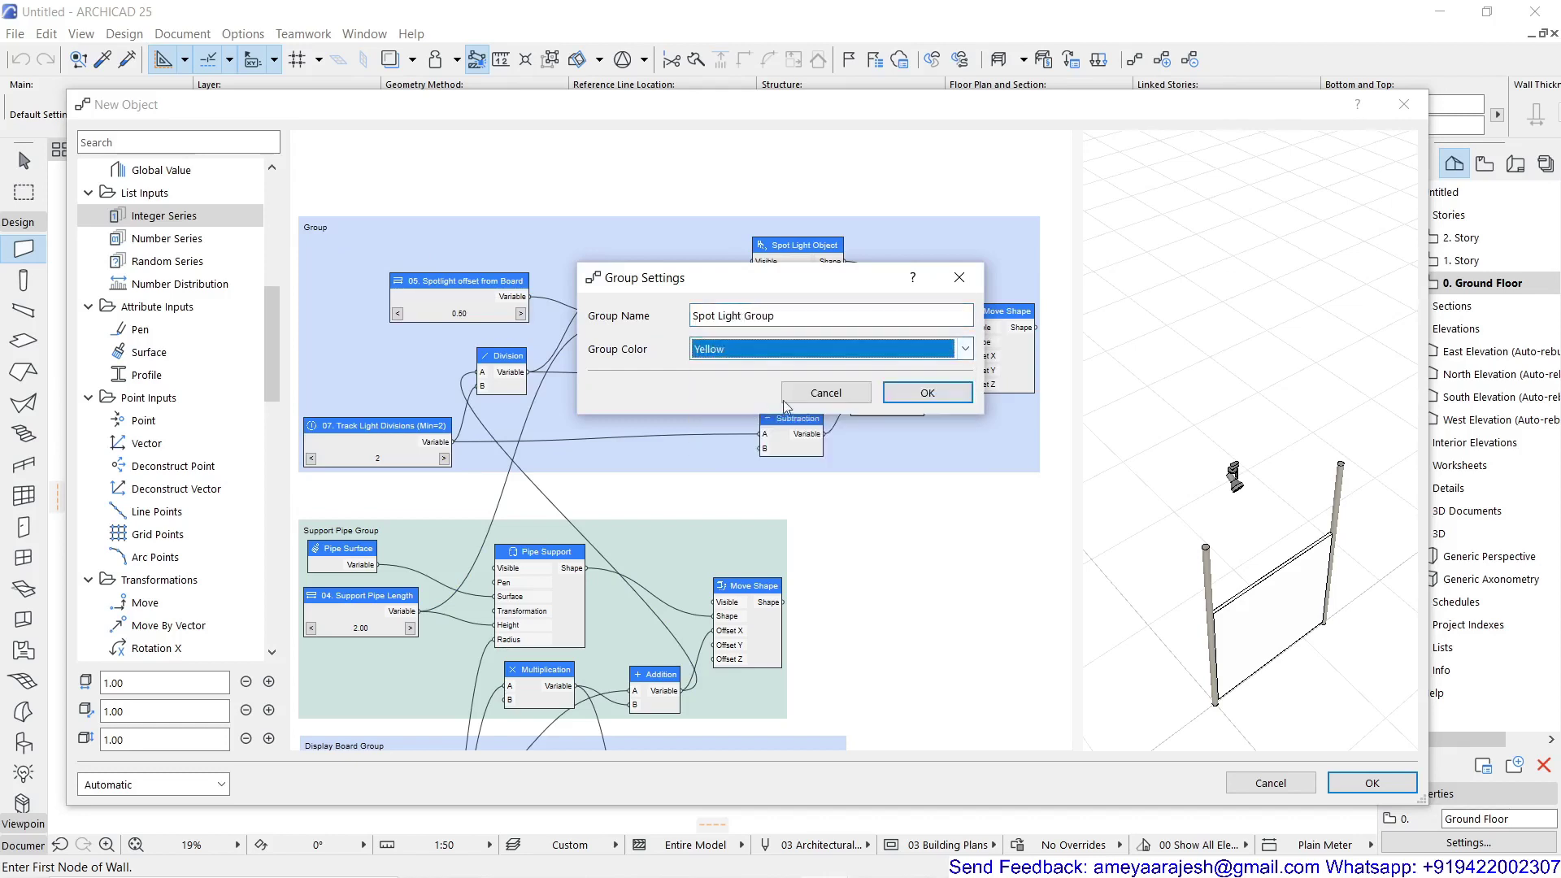
click(927, 393)
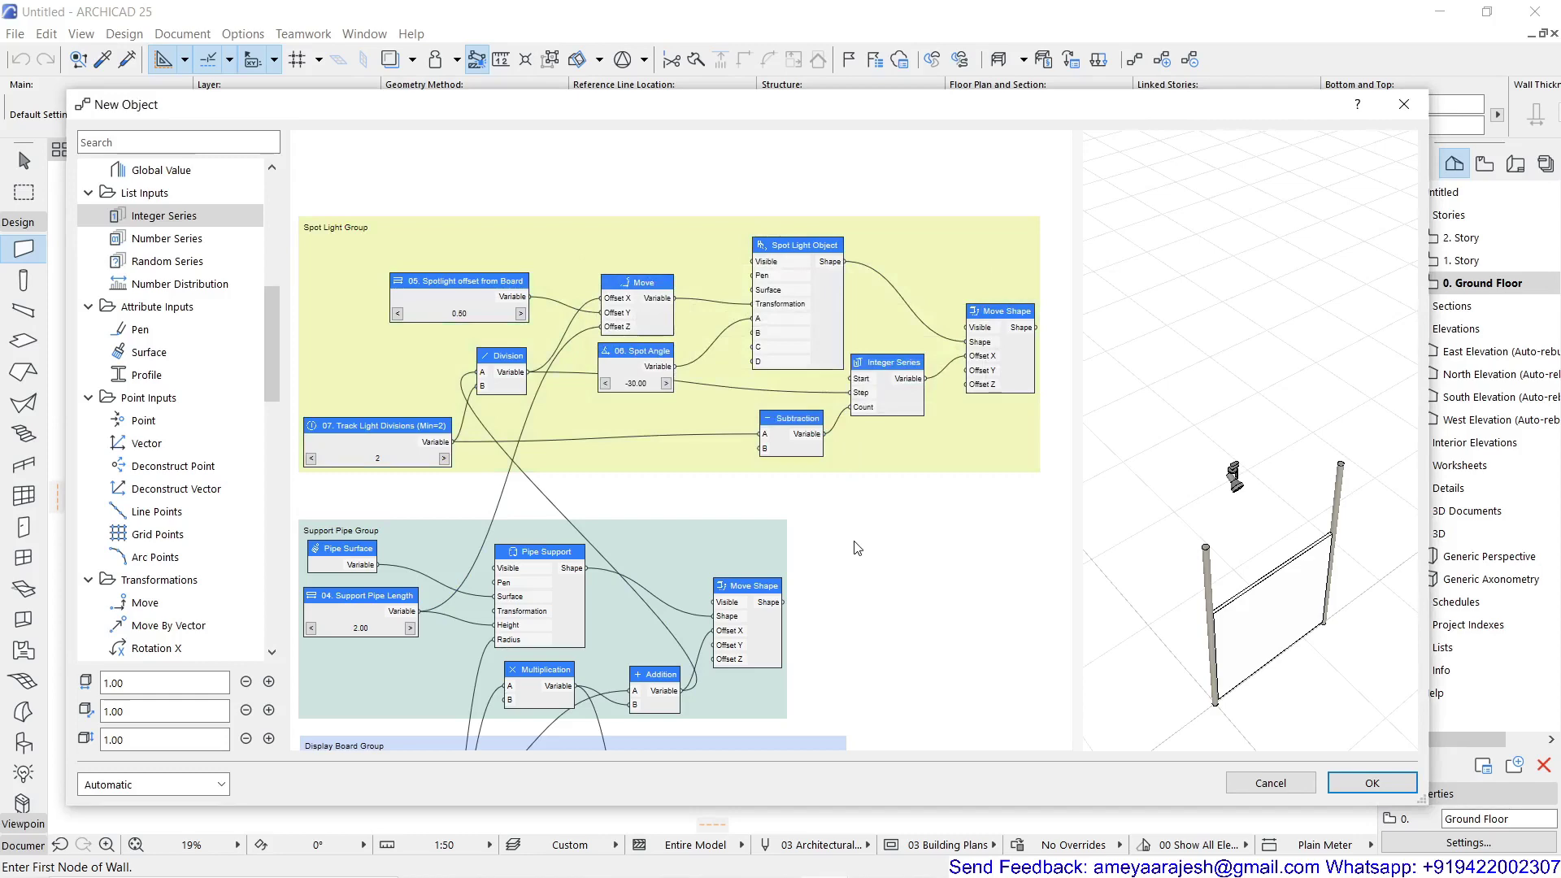
Set 07. Track Light Divisions to 4 and examine the spotlights along the board from the front in the 3D preview
scroll(857, 549, down, 4)
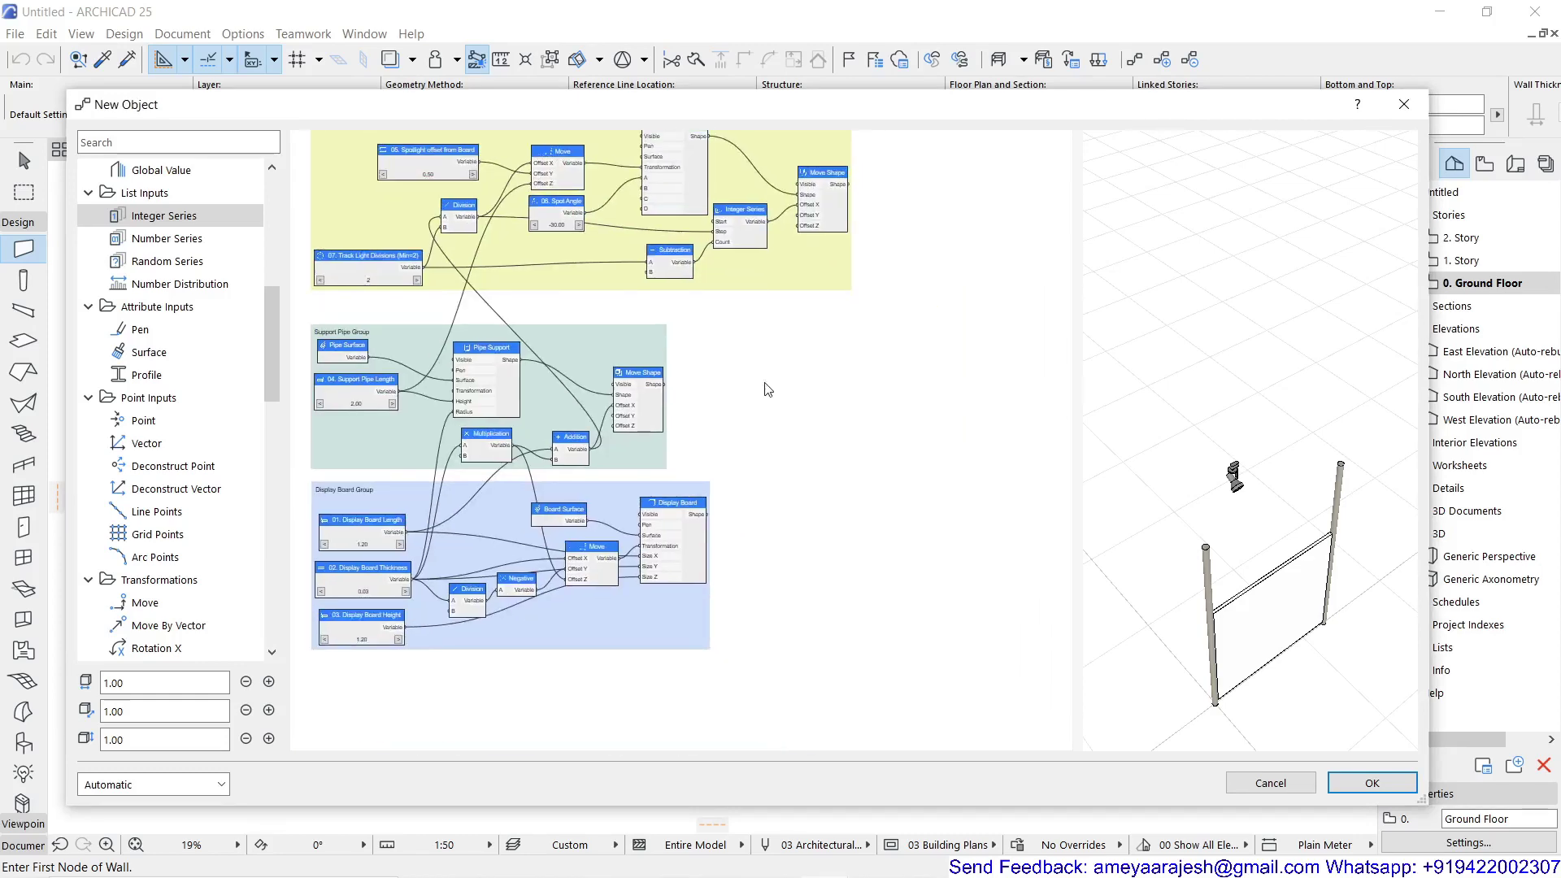
scroll(627, 559, up, 4)
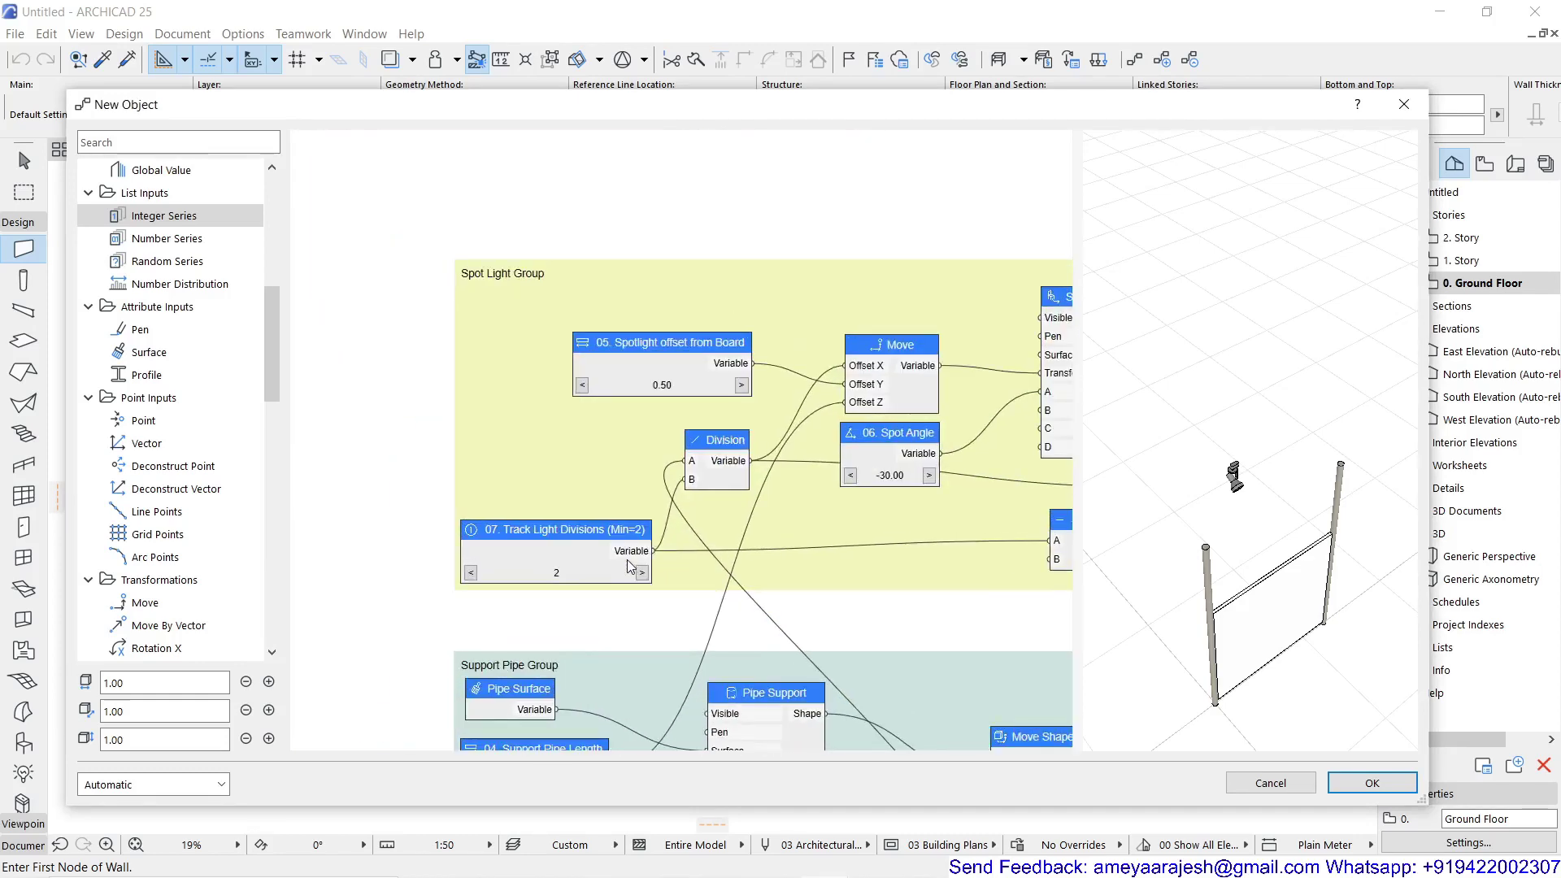
scroll(627, 559, up, 2)
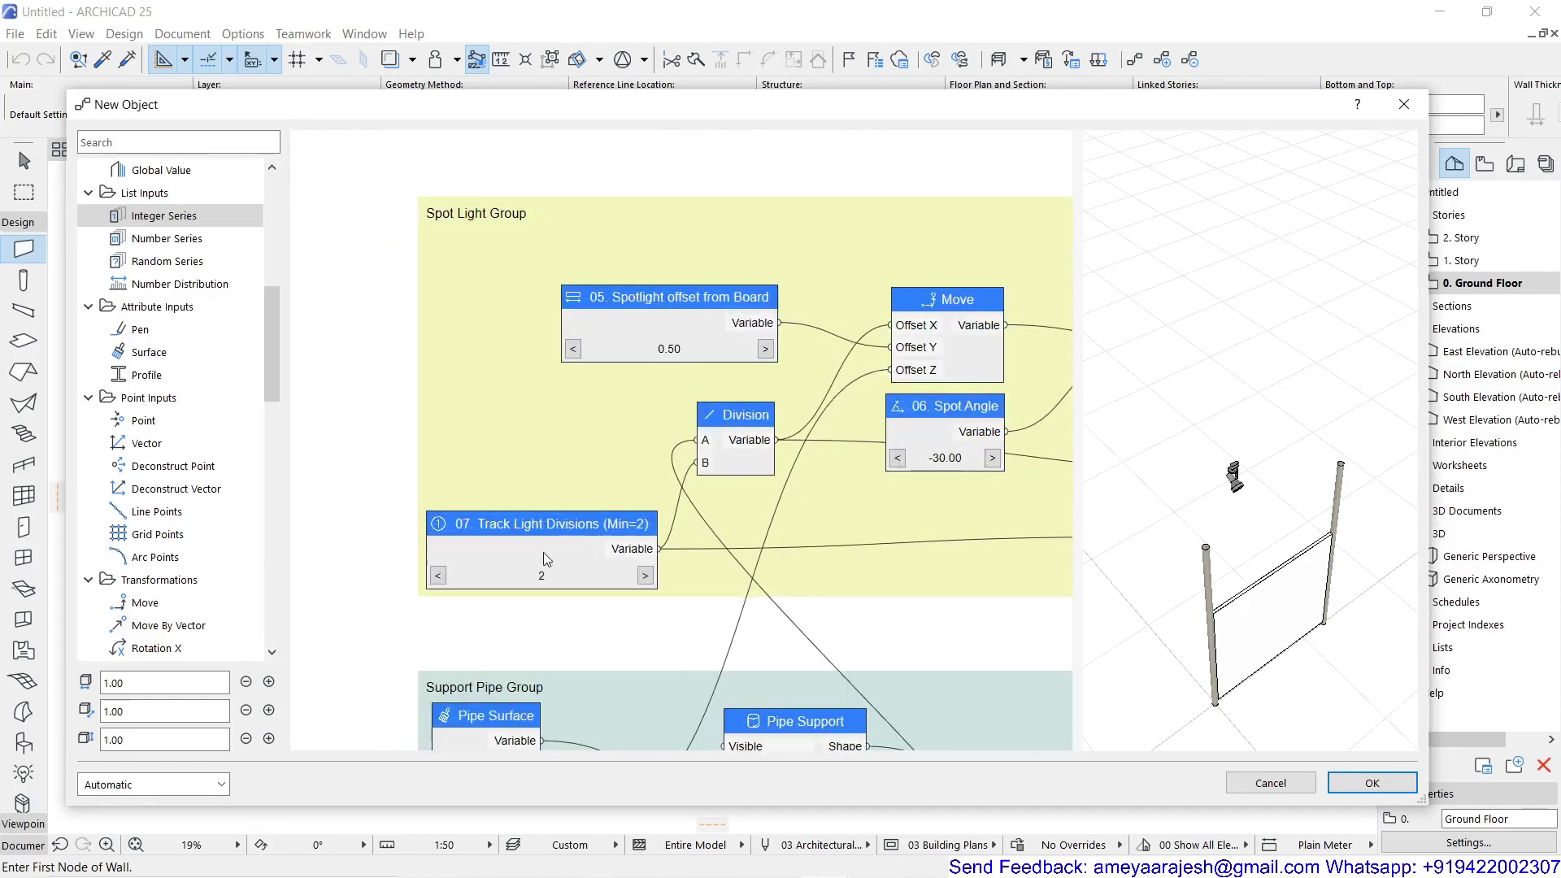
click(645, 576)
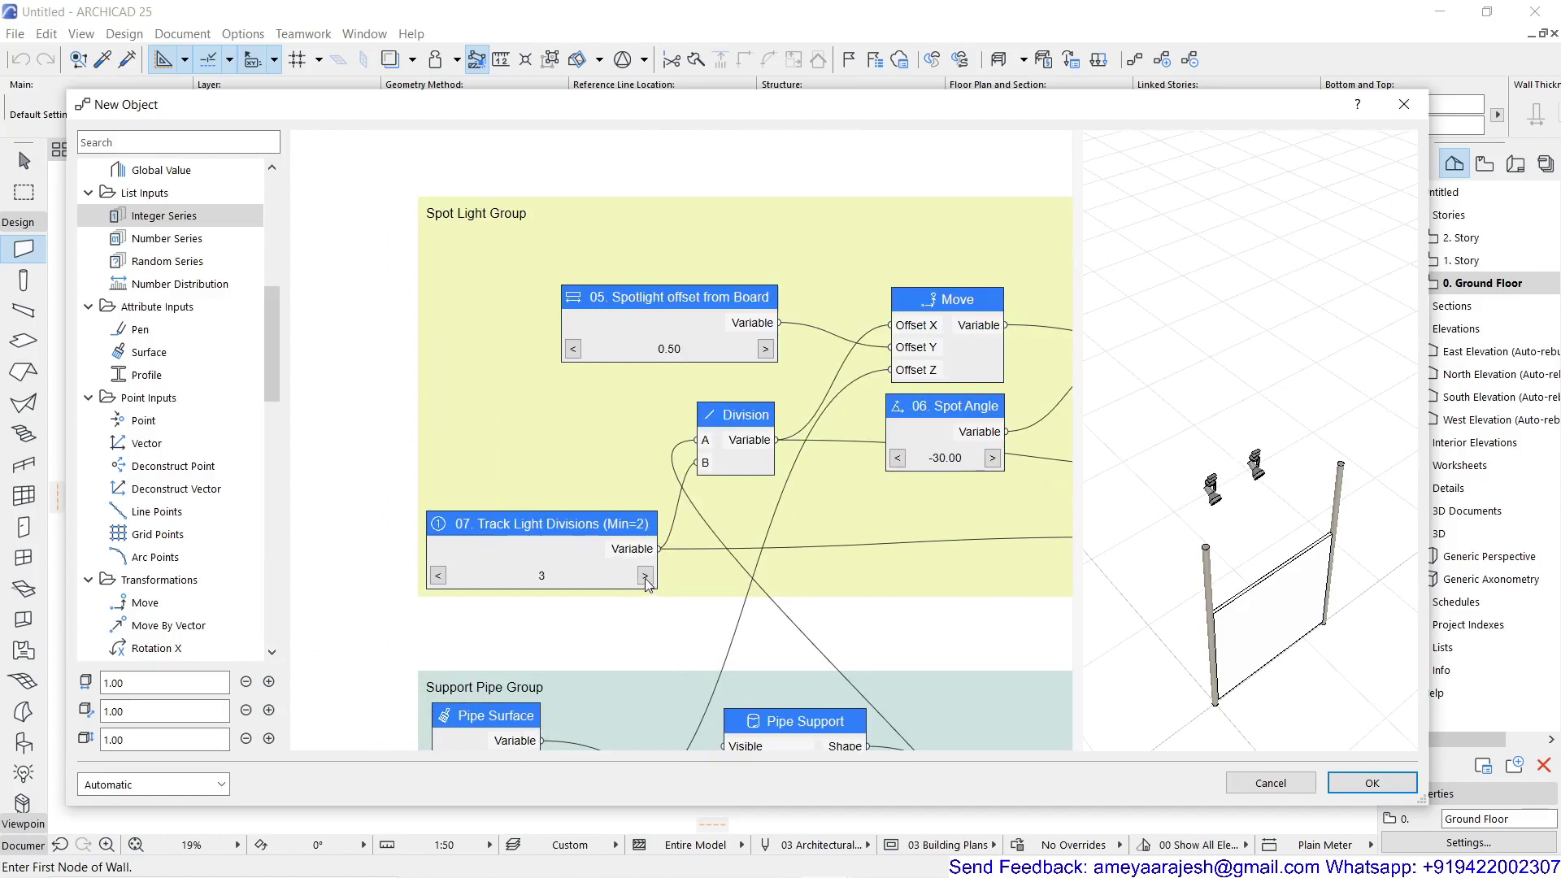
click(646, 576)
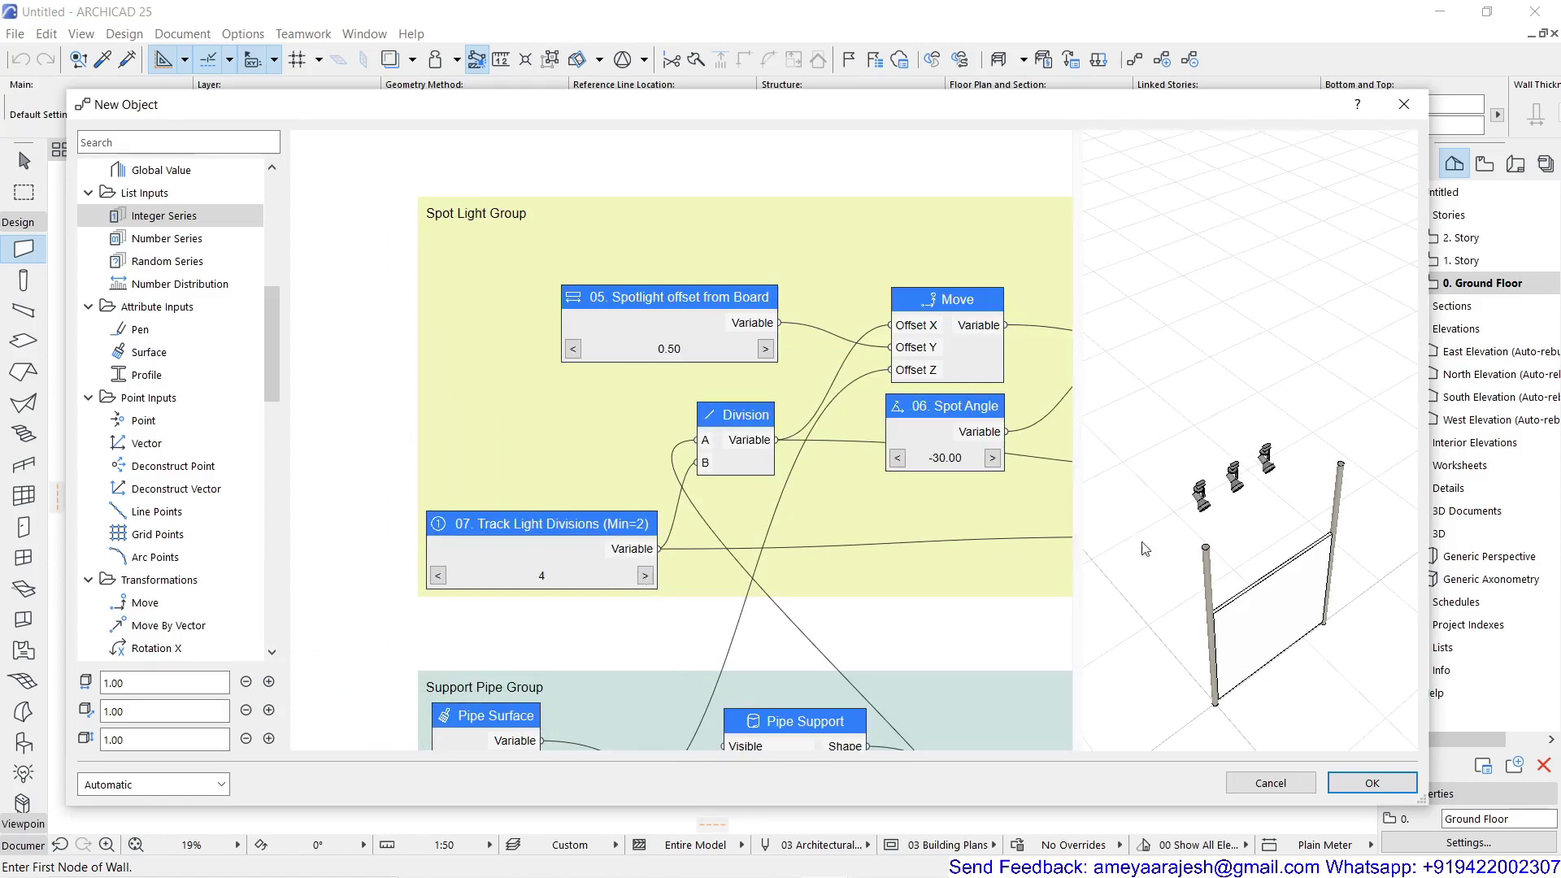
drag(1277, 538, 1328, 587)
drag(1167, 568, 1235, 530)
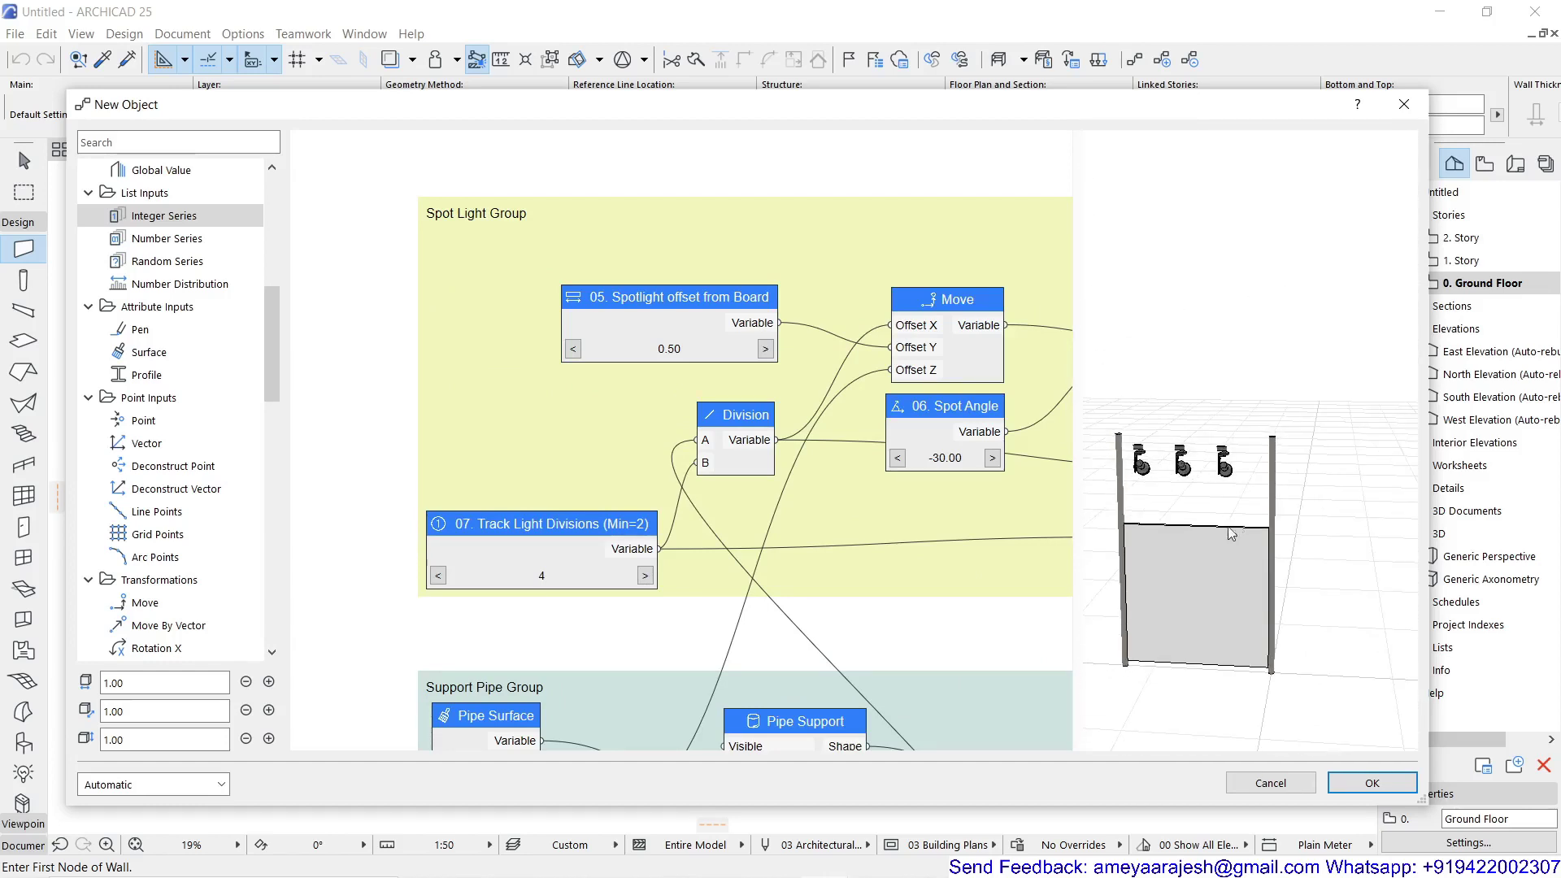
scroll(1241, 557, up, 3)
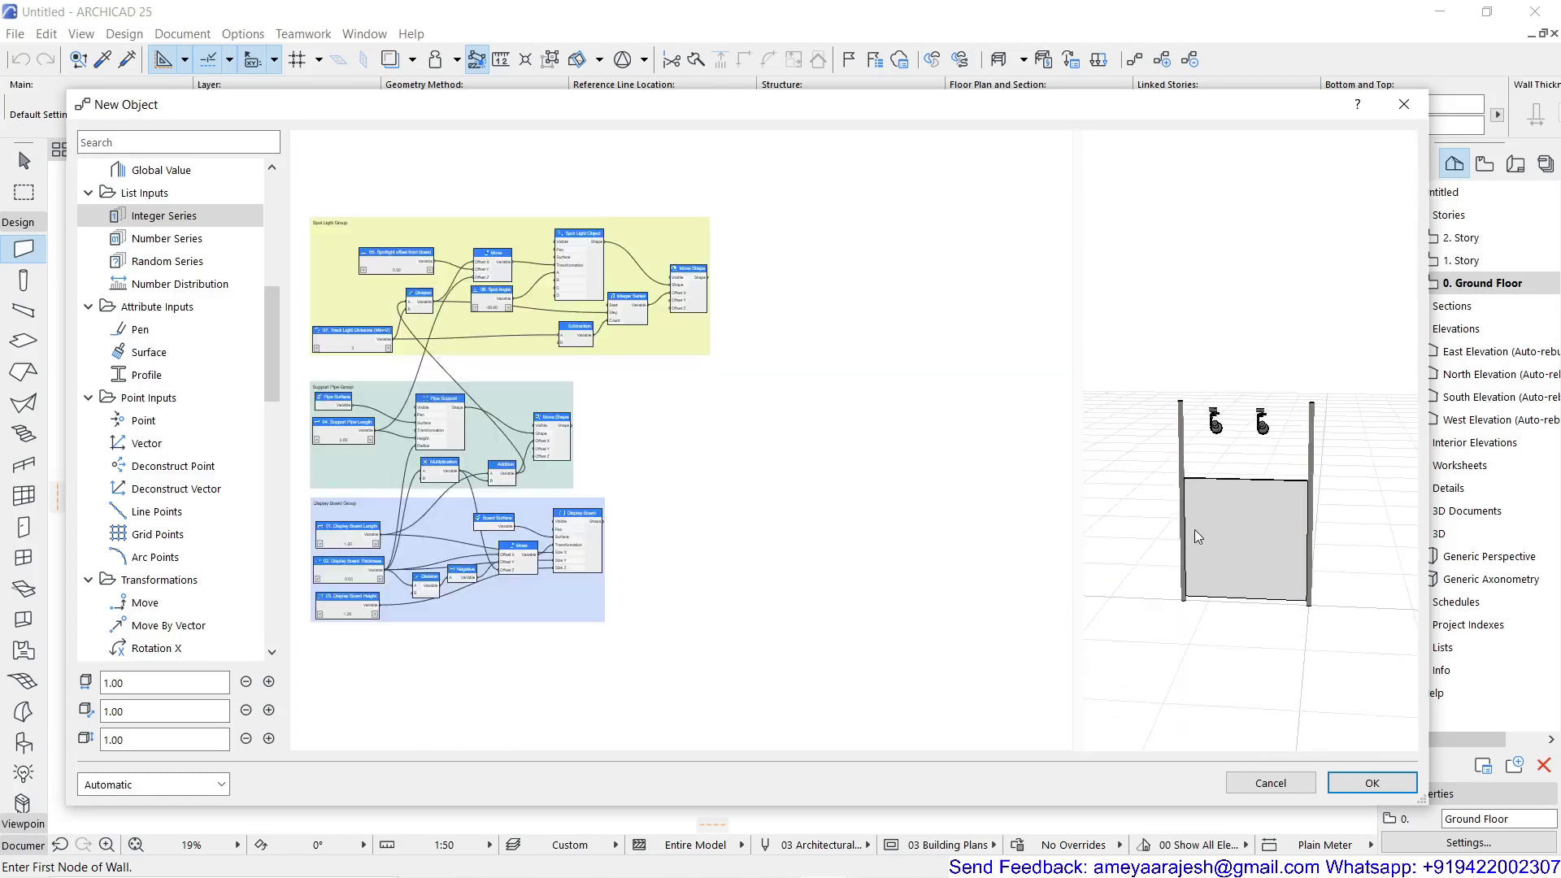
drag(1194, 533, 1283, 592)
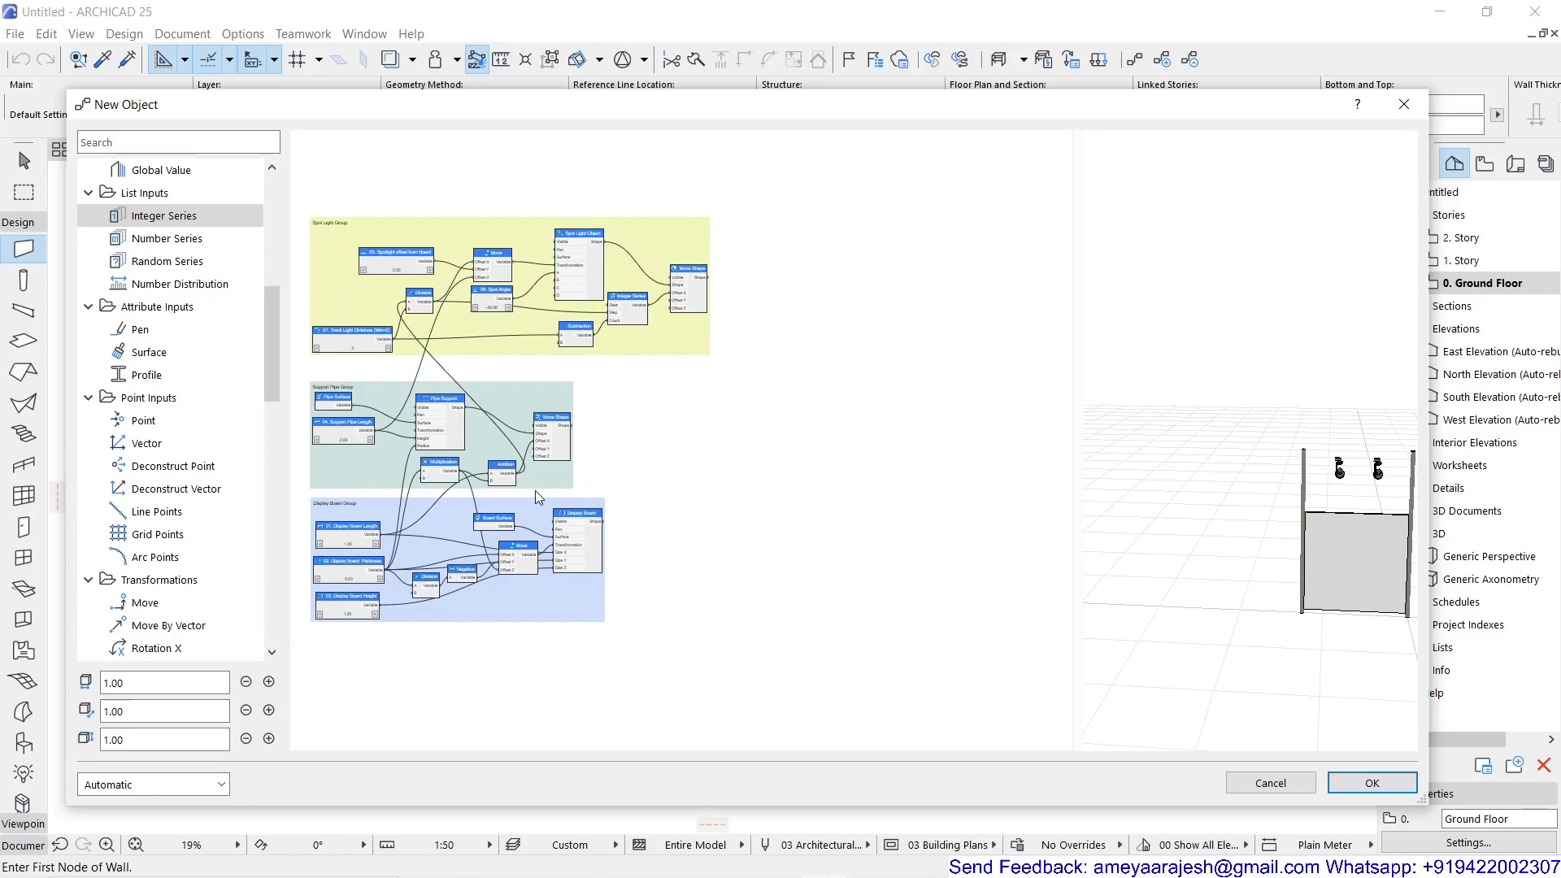
Add a Union node to the empty canvas beside the Support Pipe Group and Display Board Group
scroll(535, 490, up, 5)
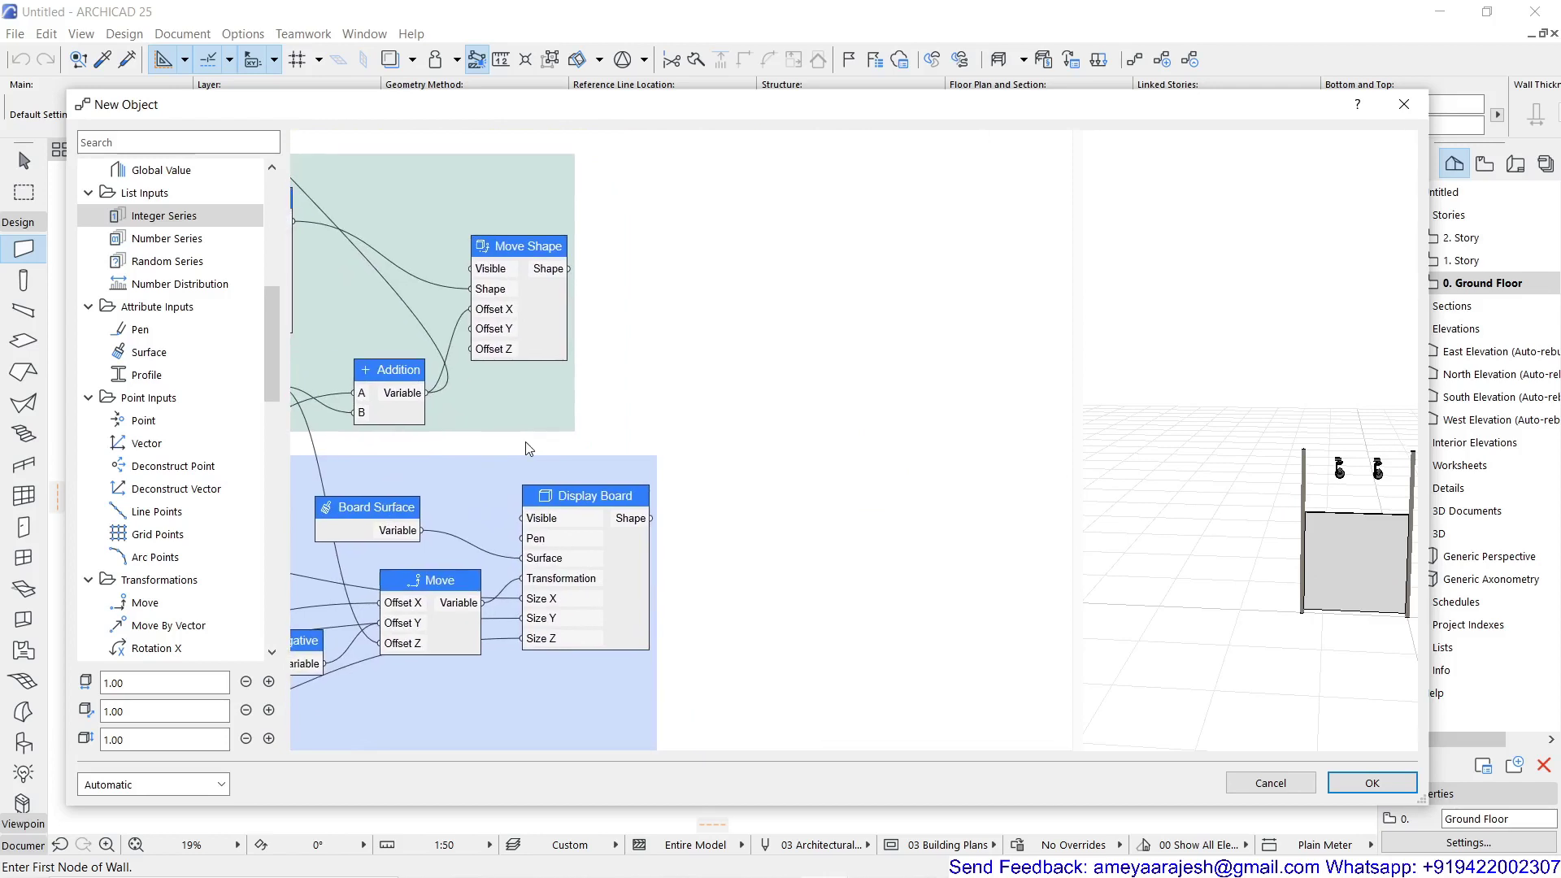
drag(529, 449, 296, 436)
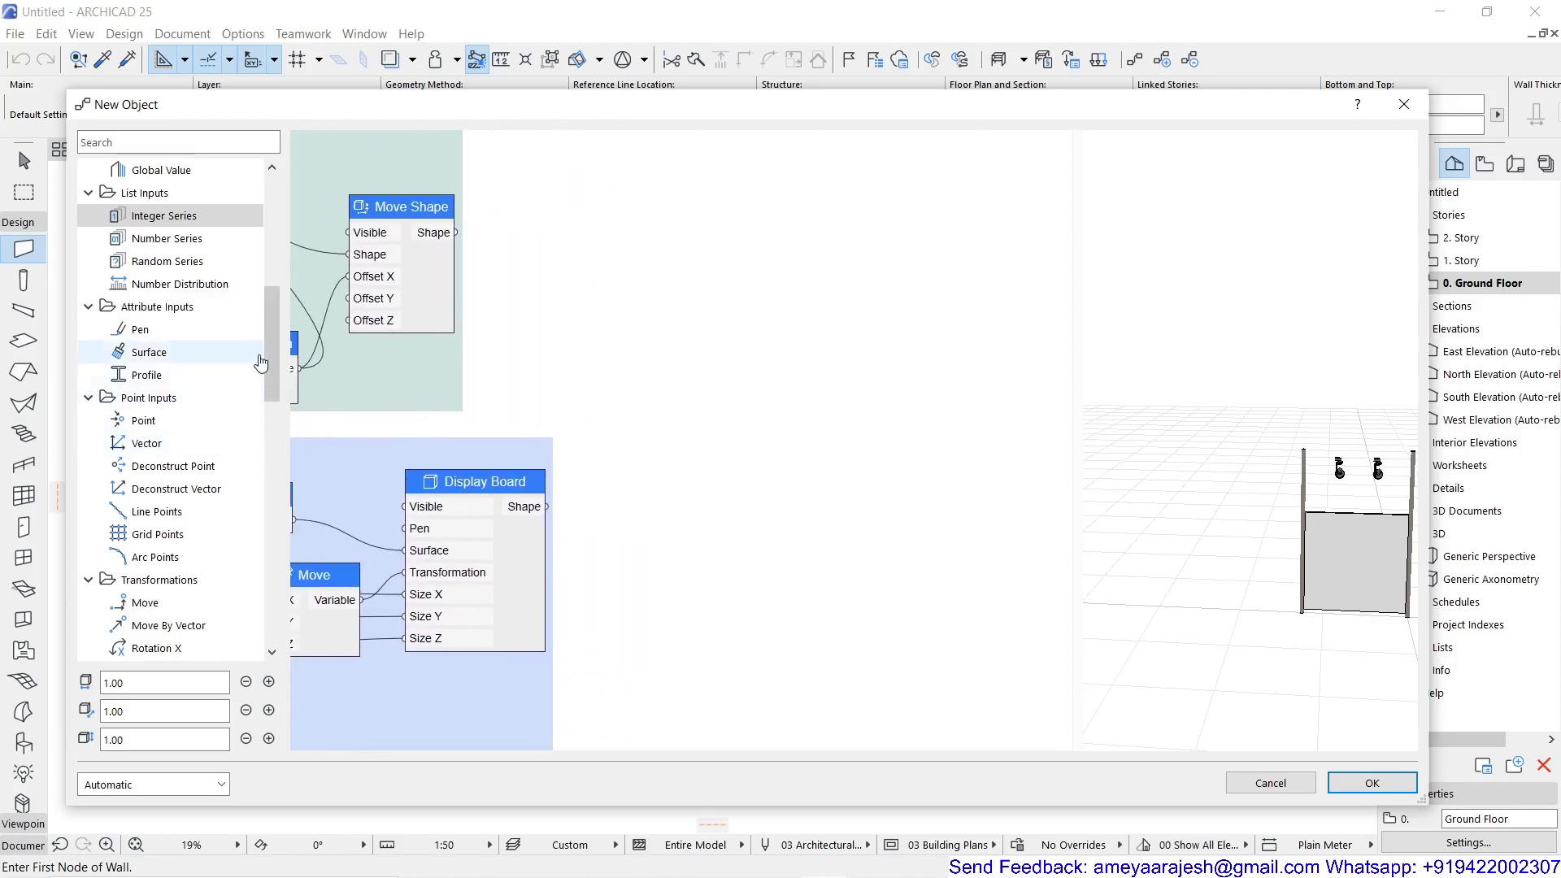
scroll(180, 560, down, 15)
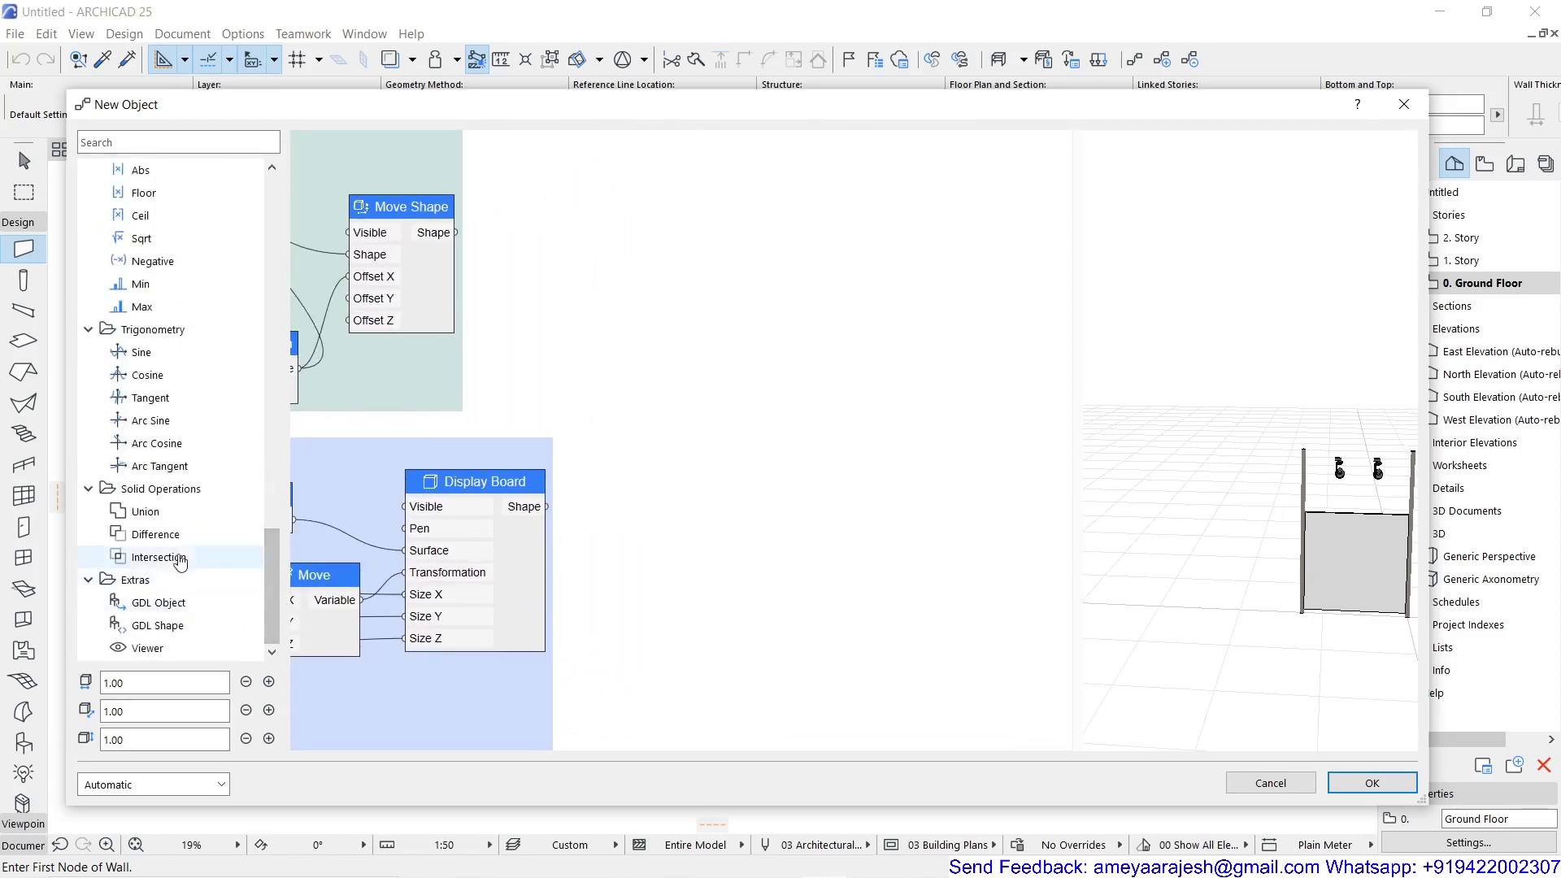
drag(173, 518, 844, 353)
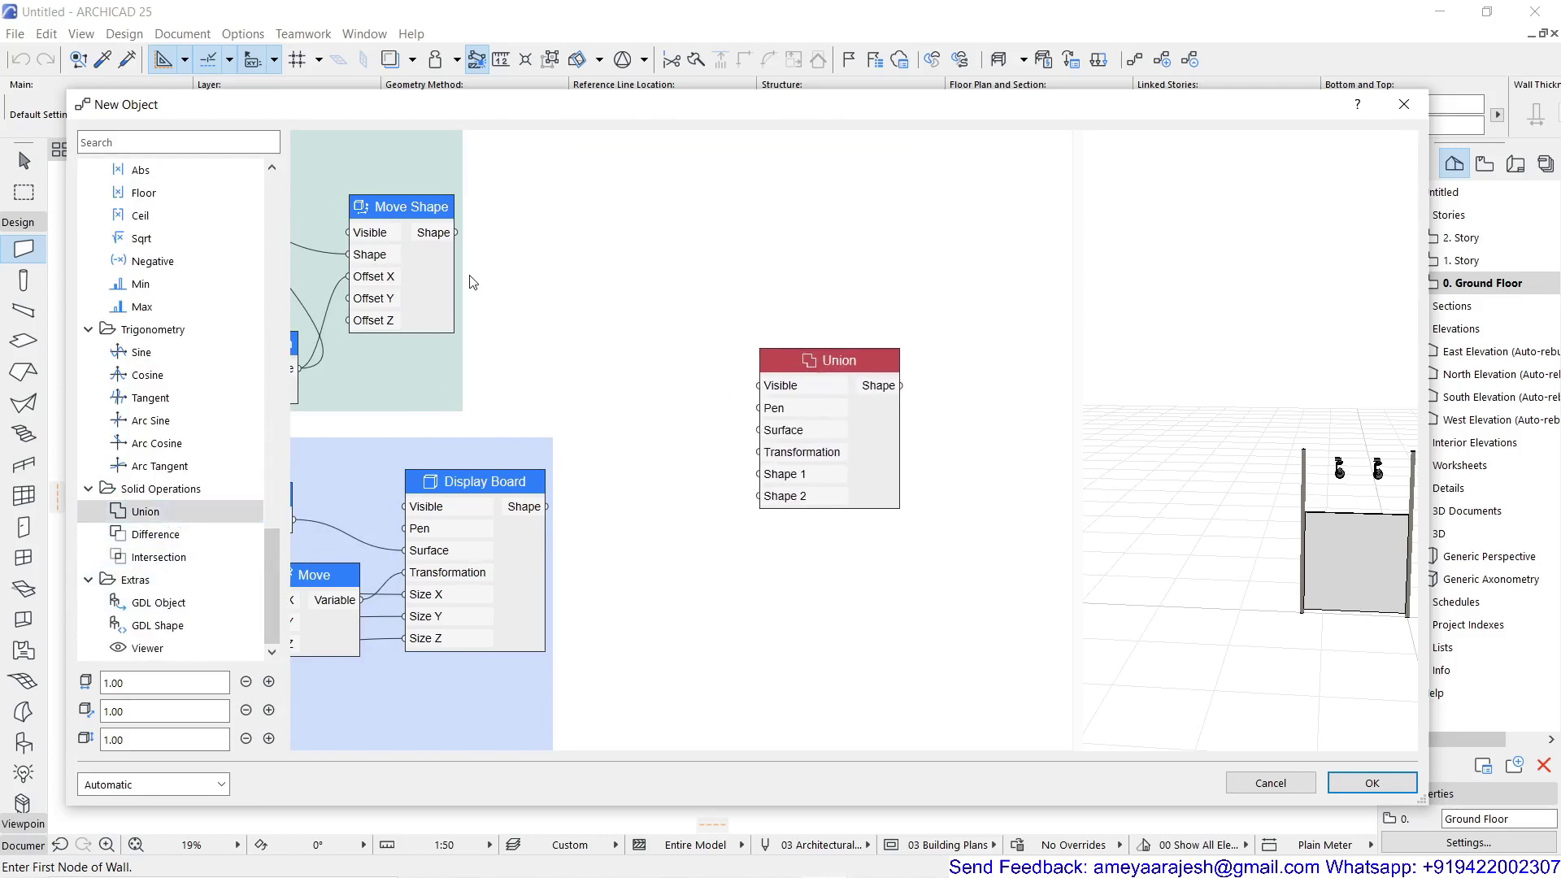
Rename the Move Shape node in the Support Pipe Group as Pipe Shape
double_click(404, 210)
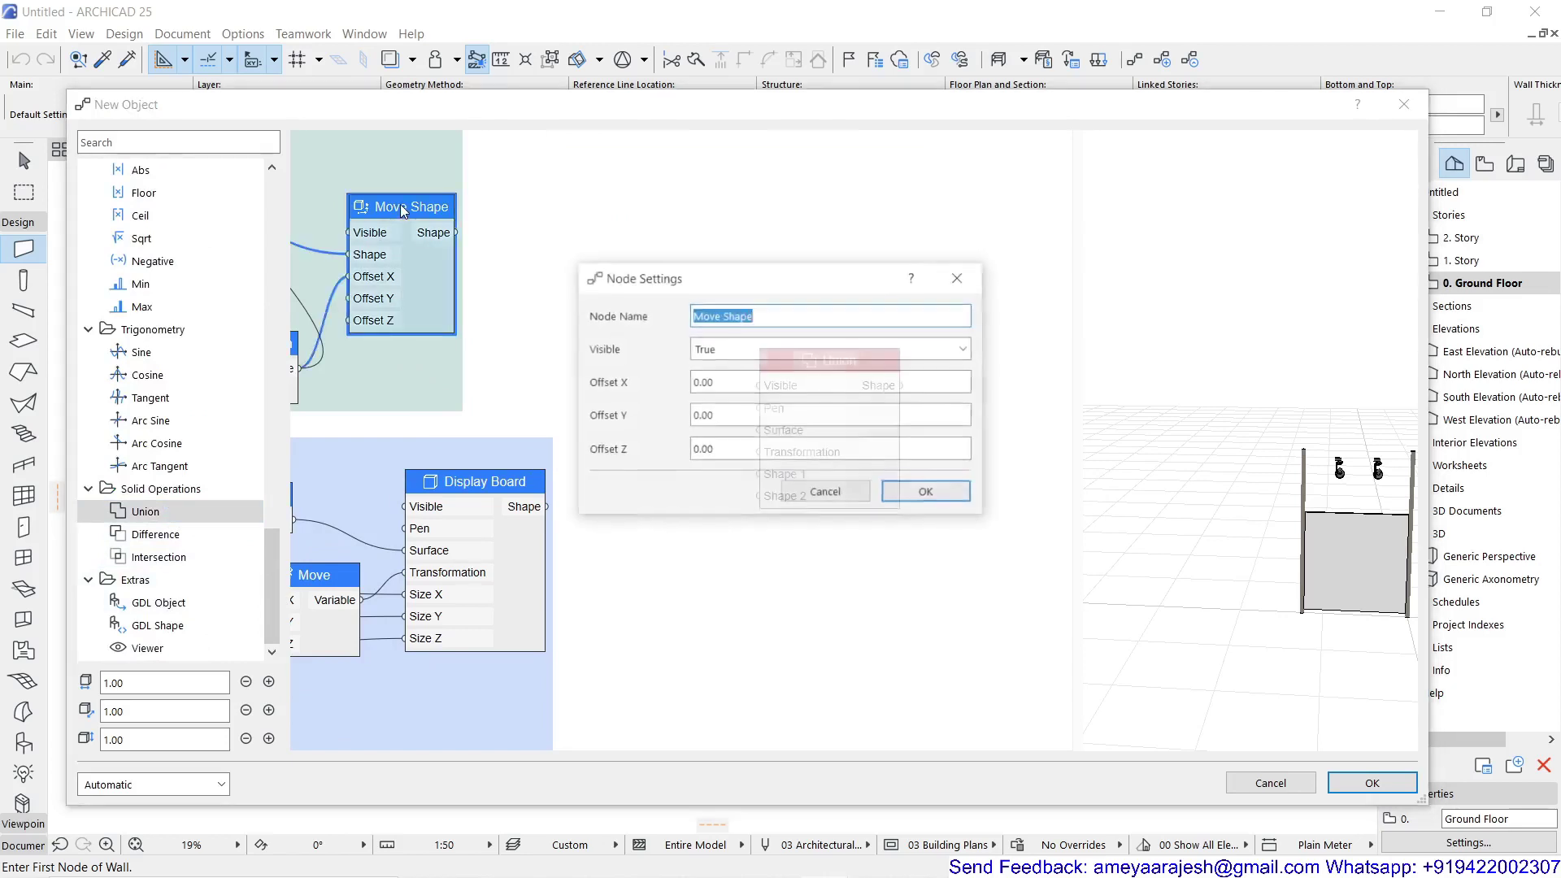
double_click(712, 316)
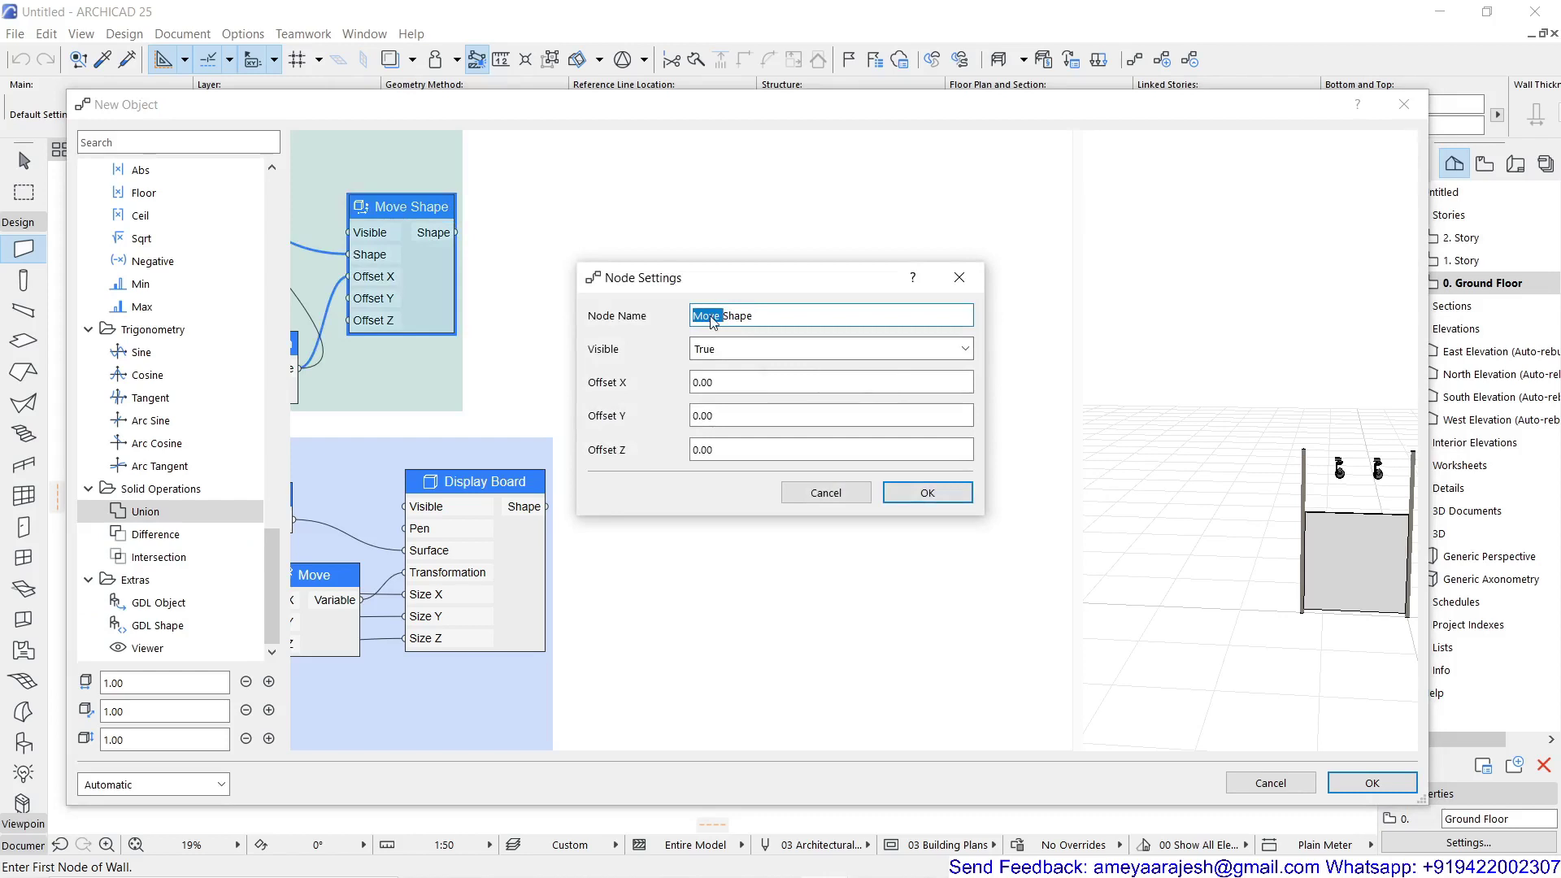
text(Pipe)
click(926, 493)
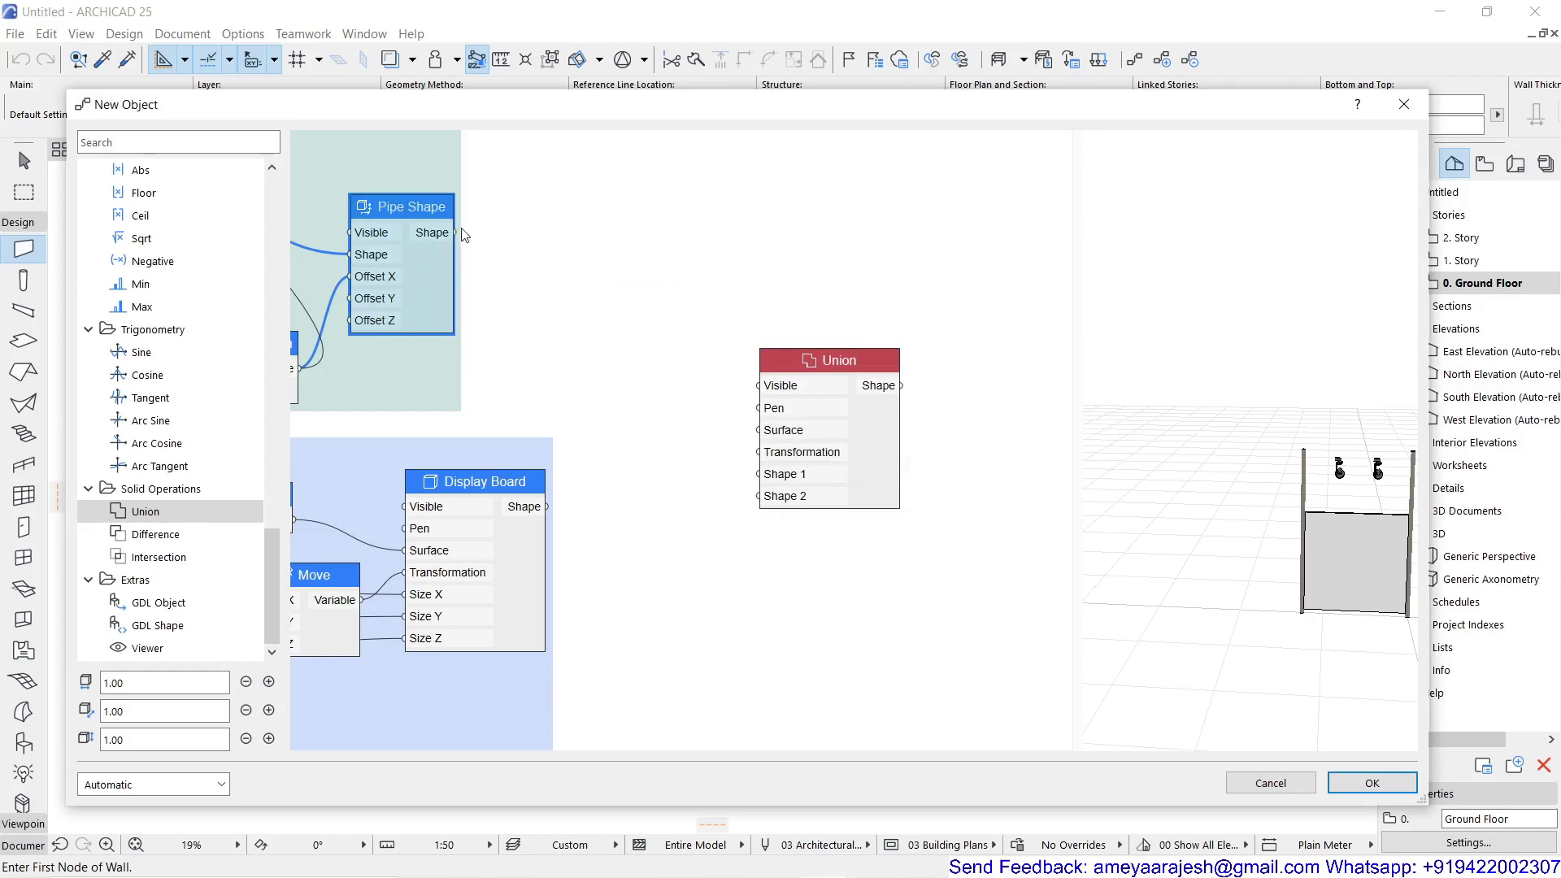
Connect the Pipe Shape output to the Union's Shape 1 and the Display Board output to its Shape 2
drag(456, 233, 758, 474)
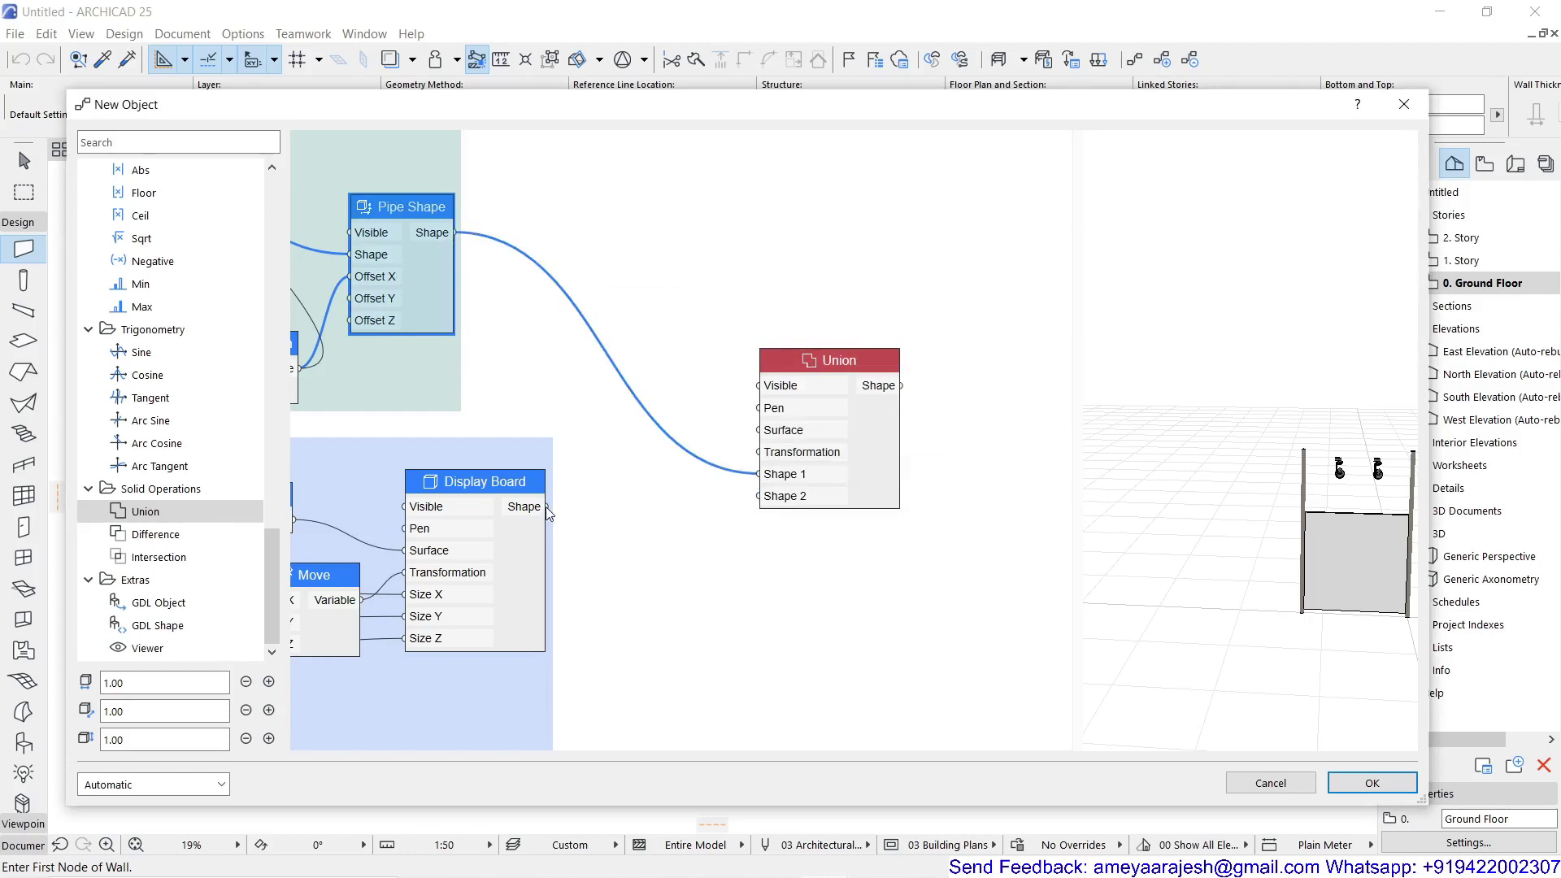
drag(547, 507, 762, 510)
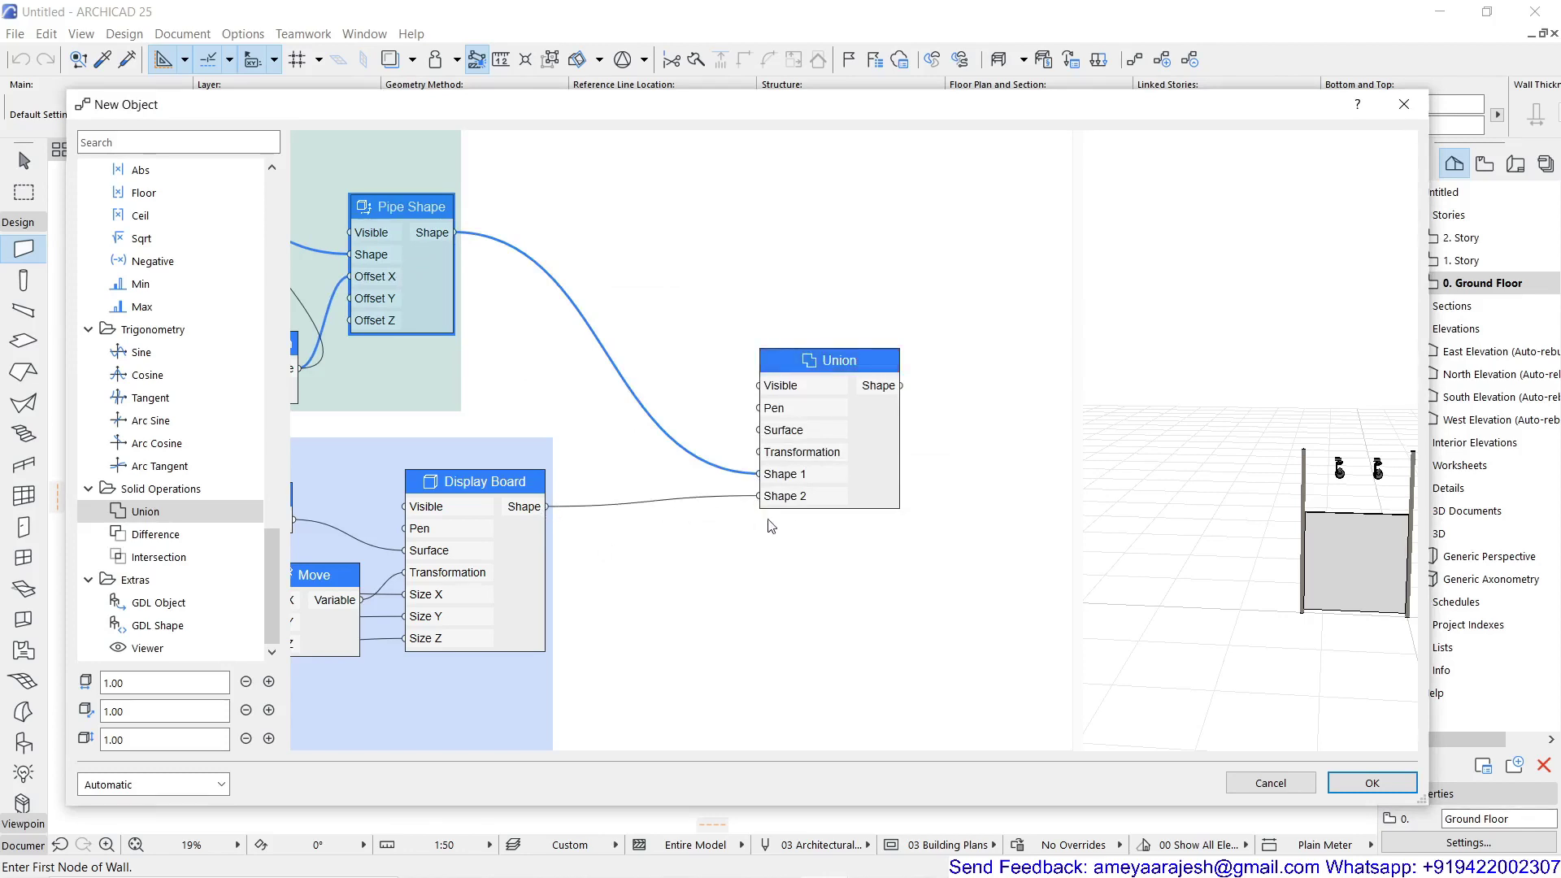
scroll(795, 525, down, 1)
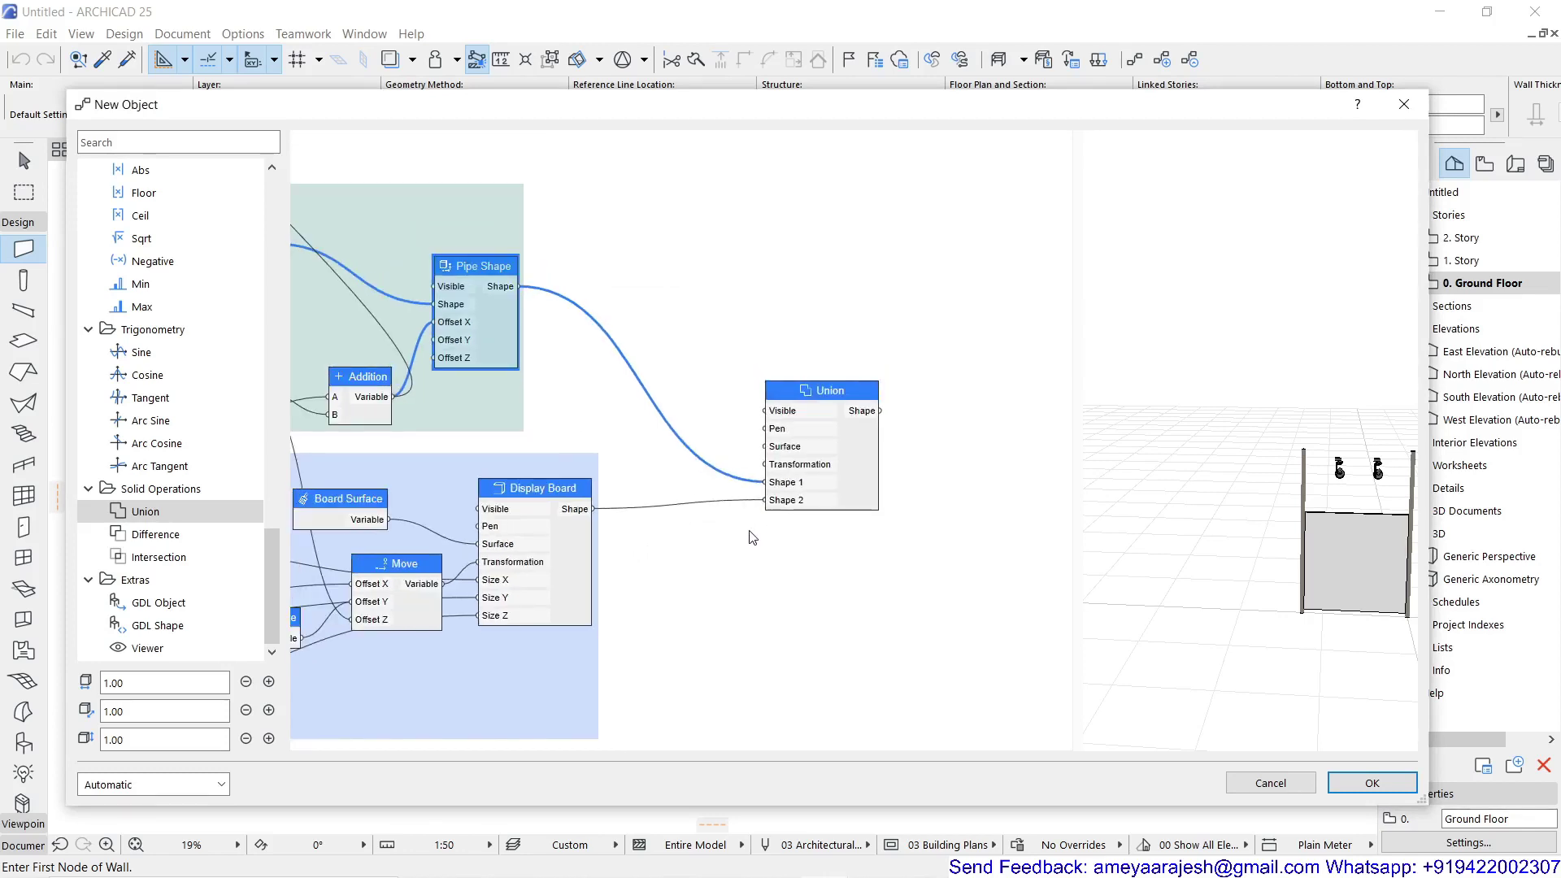
Add a Move Shape node beside the Union and connect the Union's output to its Shape input
double_click(933, 351)
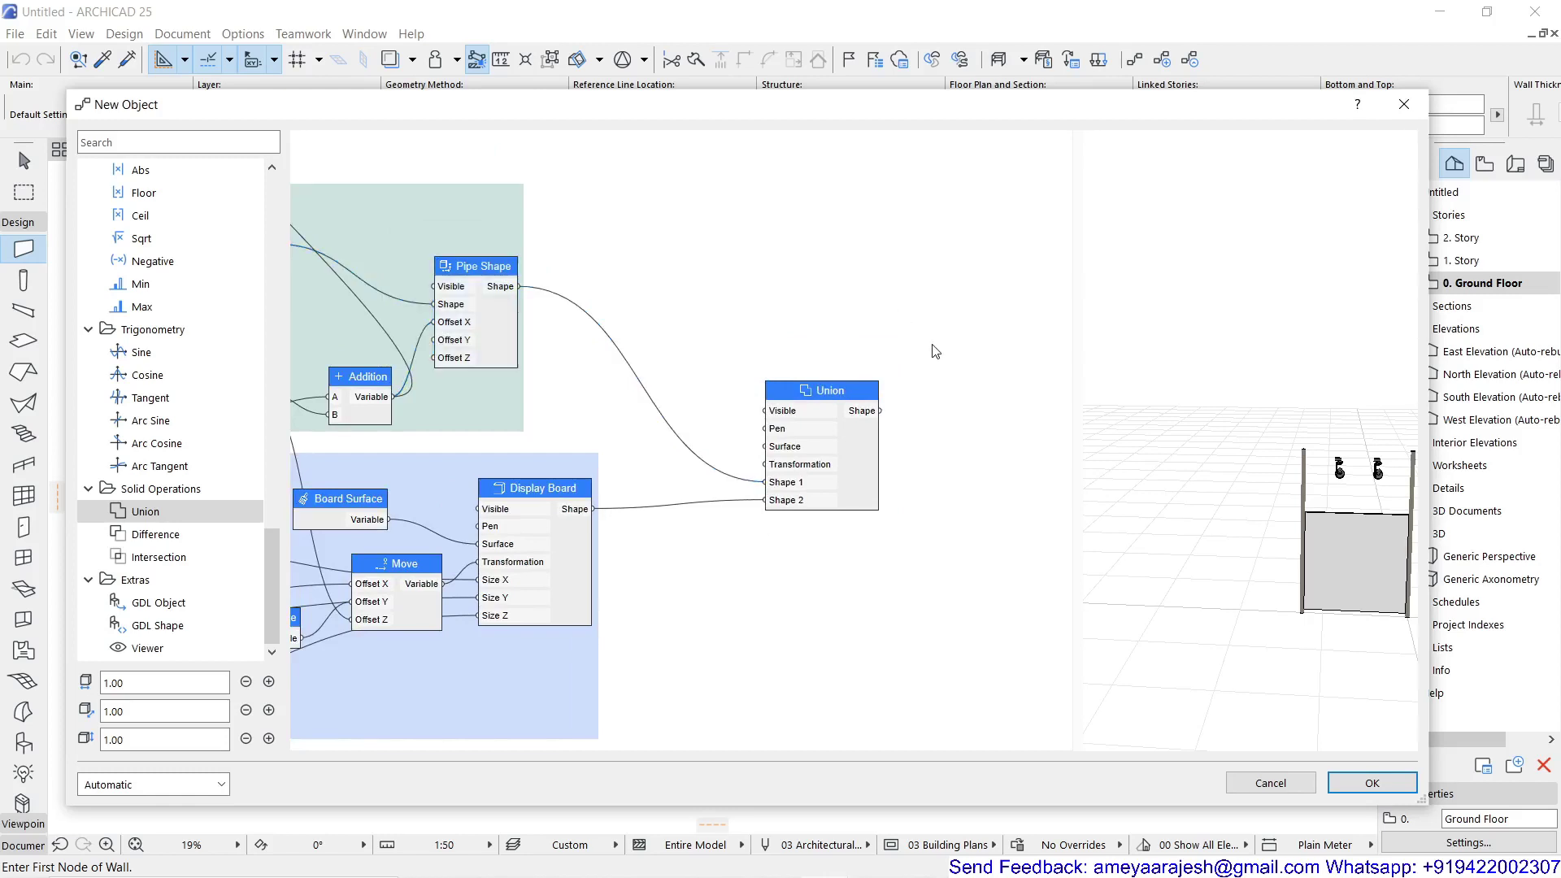
text(move)
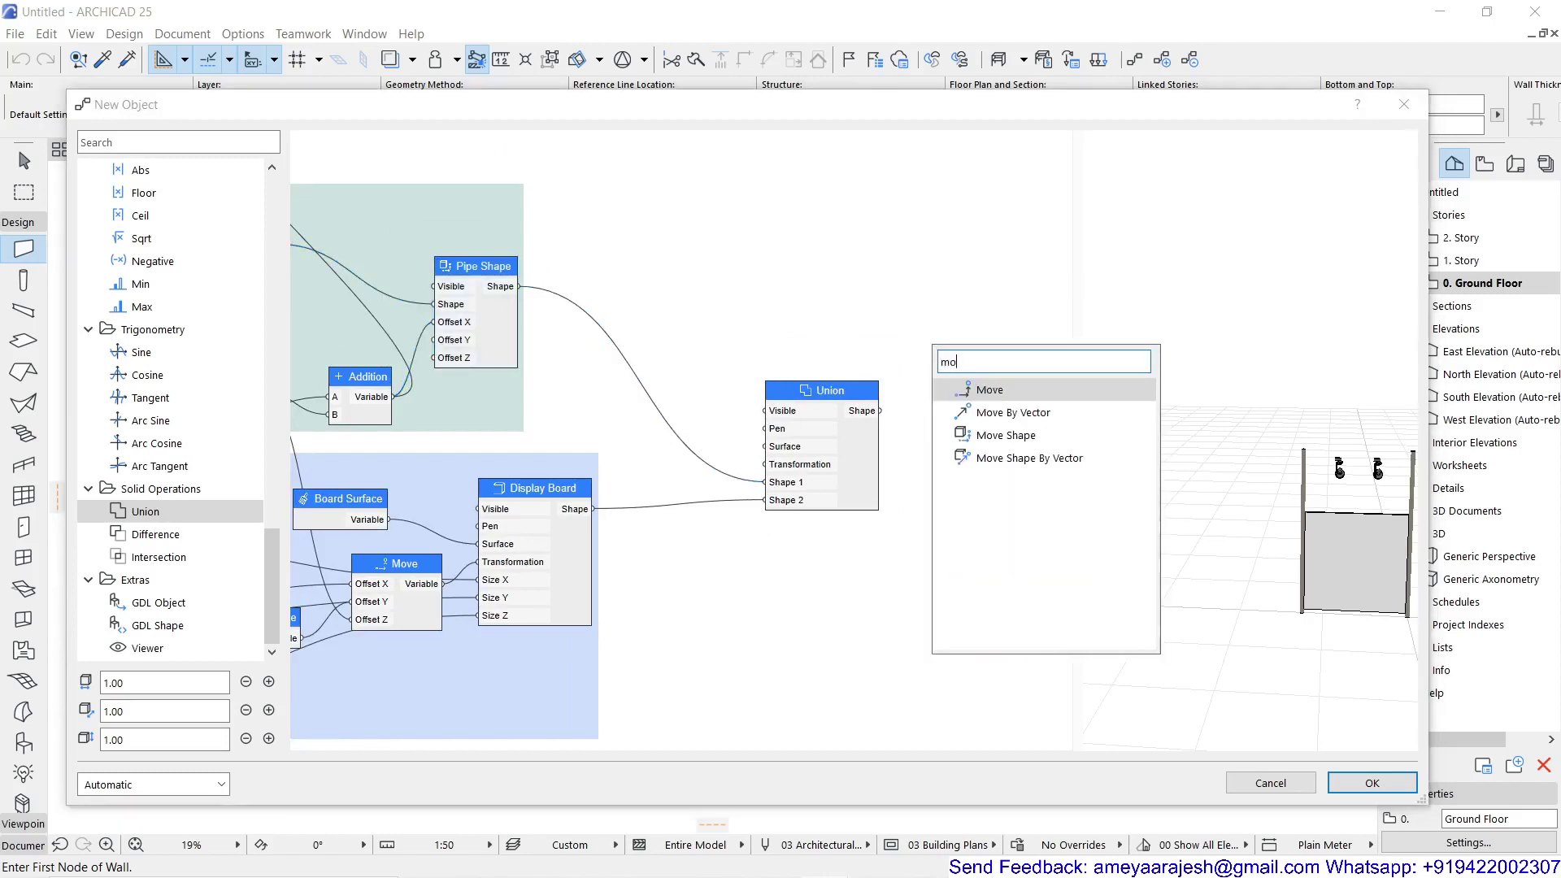
click(1016, 436)
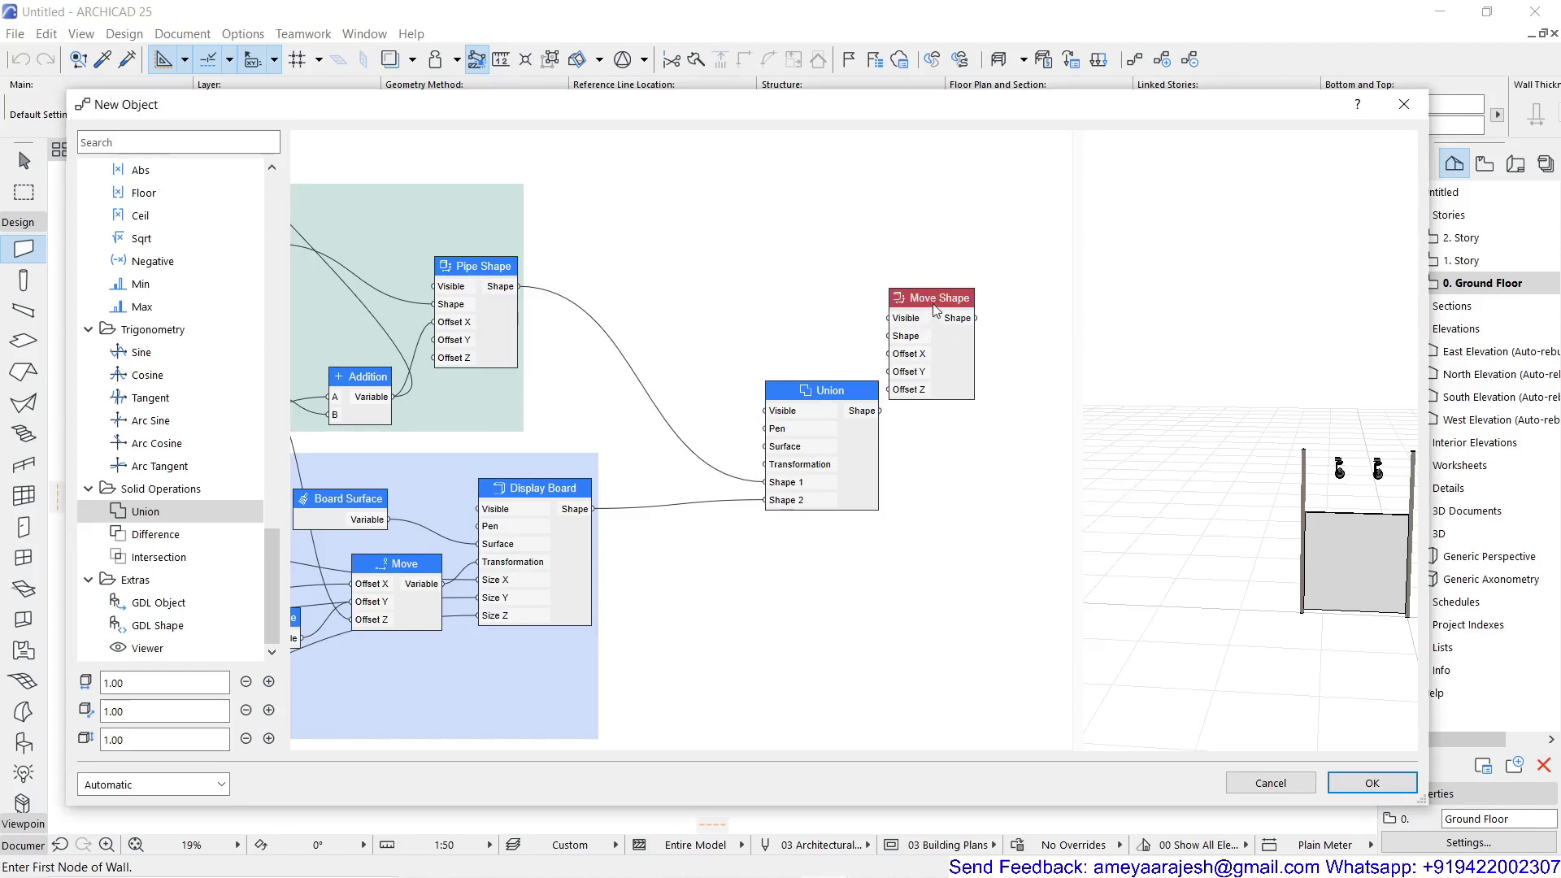
drag(934, 310, 995, 372)
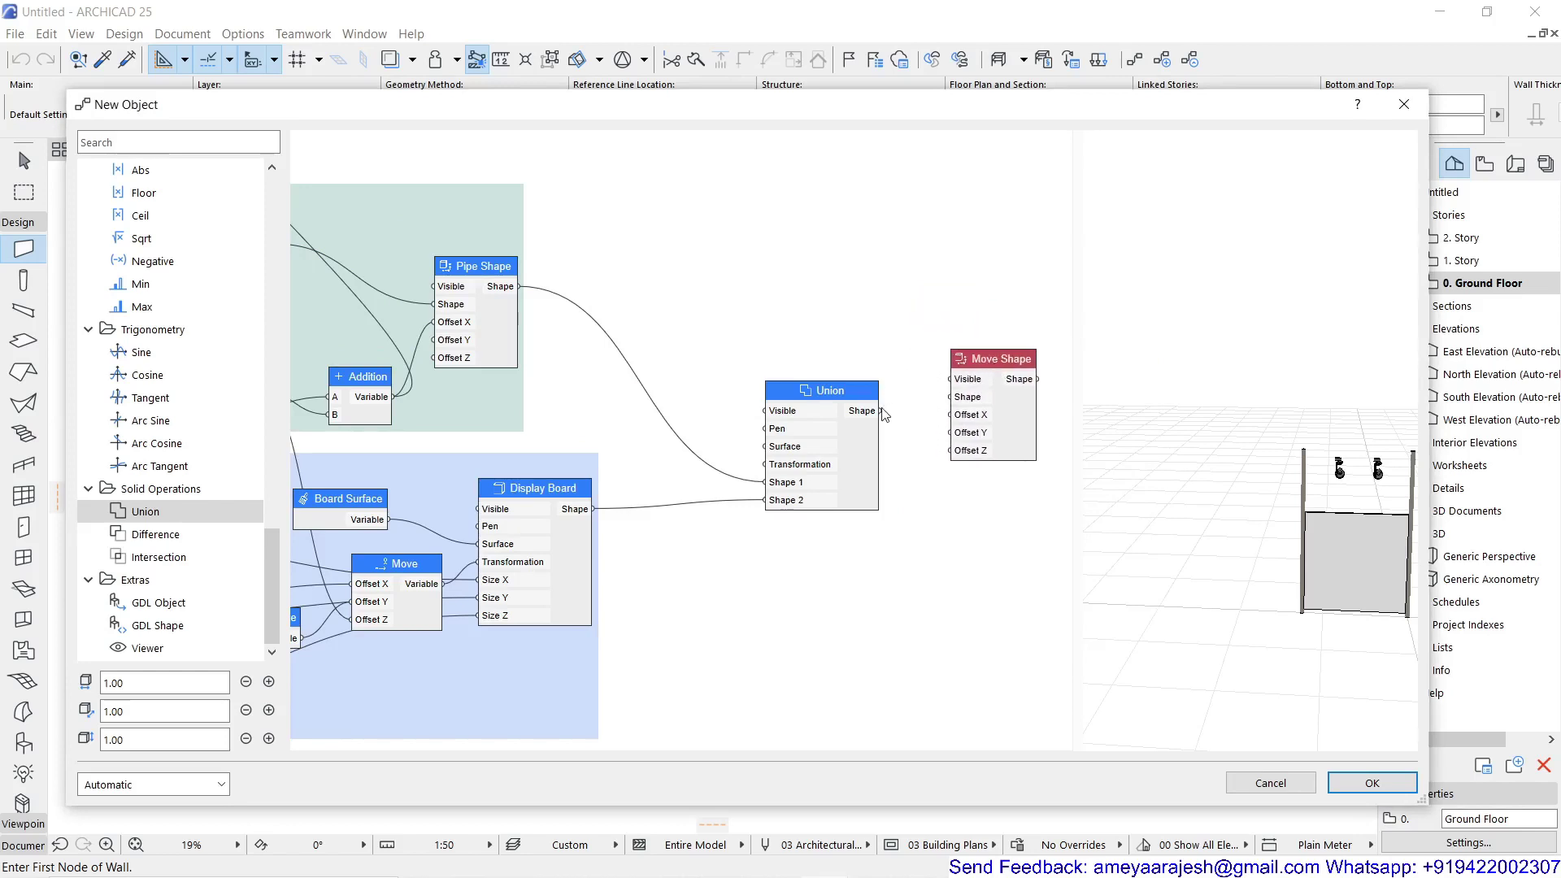
drag(884, 415, 948, 418)
scroll(909, 471, down, 2)
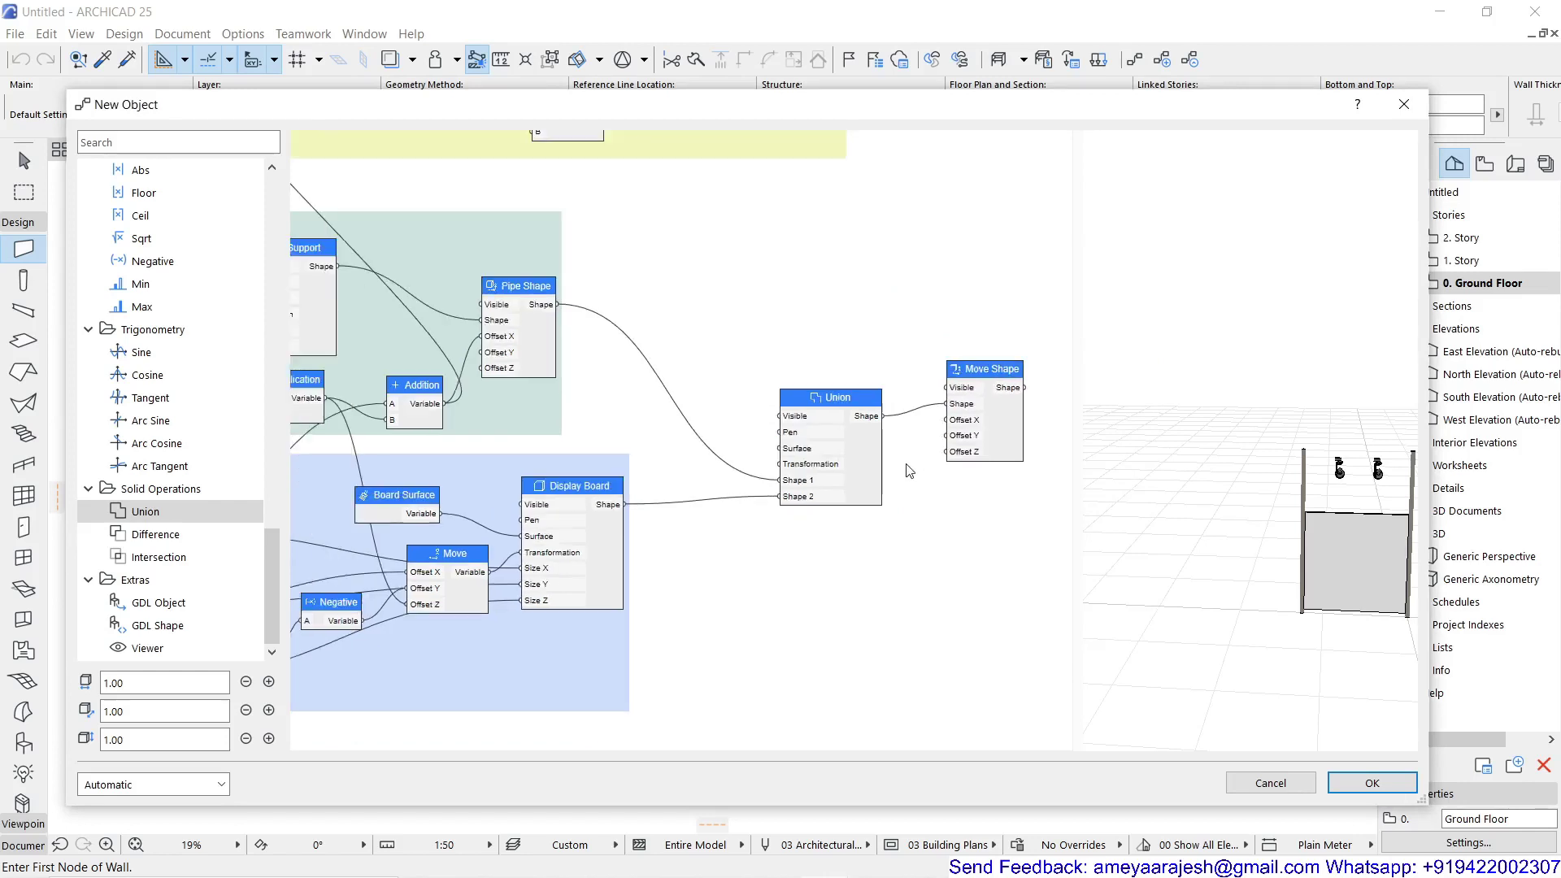
Connect the Addition node's output in the Support Pipe Group to Offset X of the new Move Shape node
middle_drag(518, 561, 637, 550)
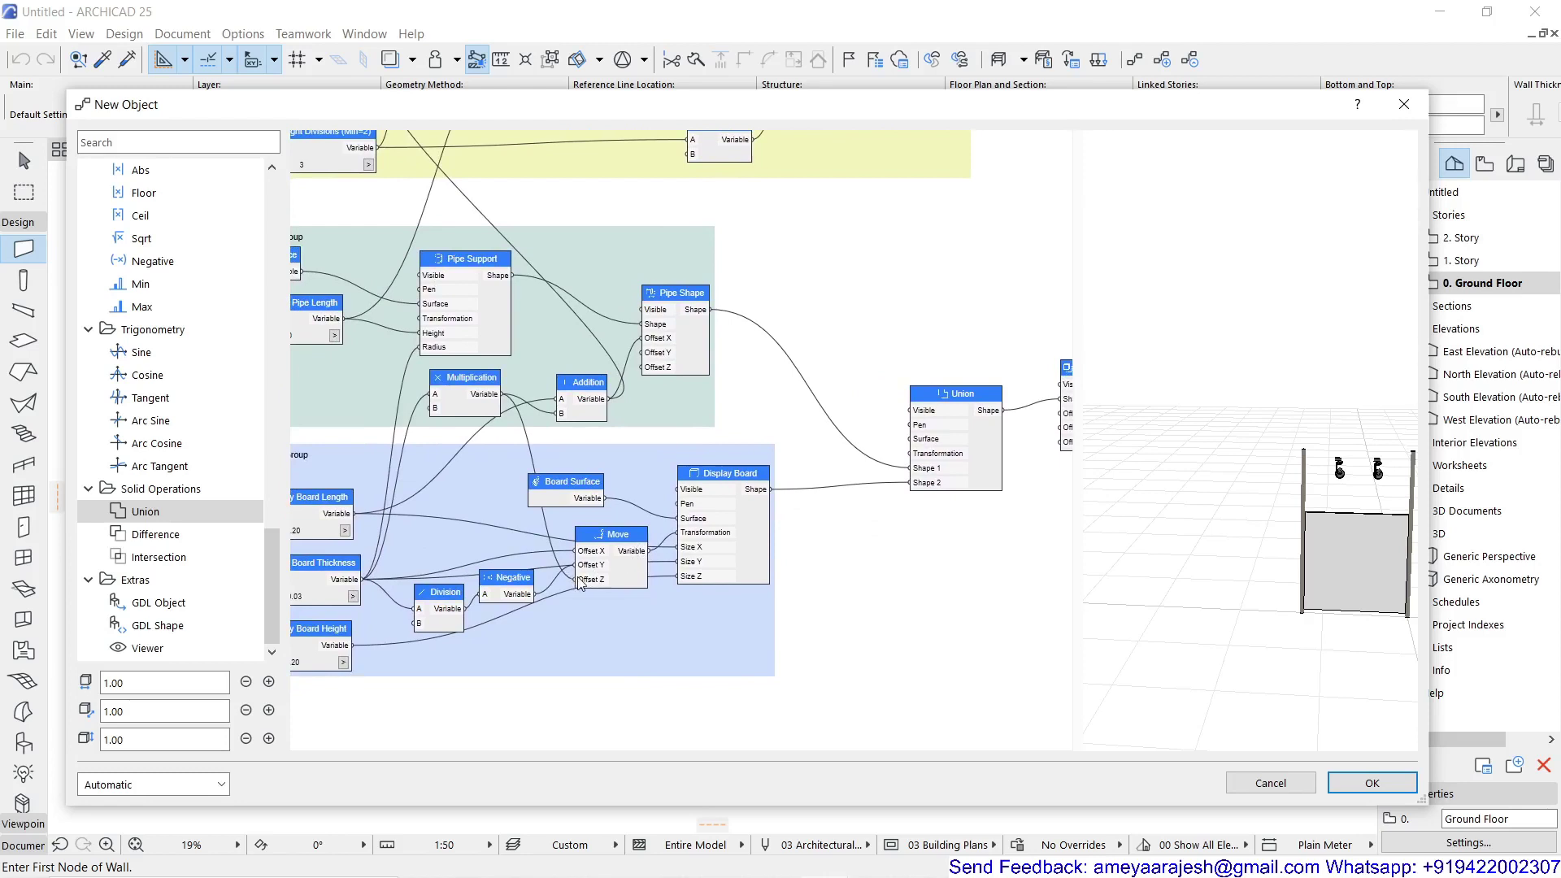
middle_drag(396, 588, 506, 537)
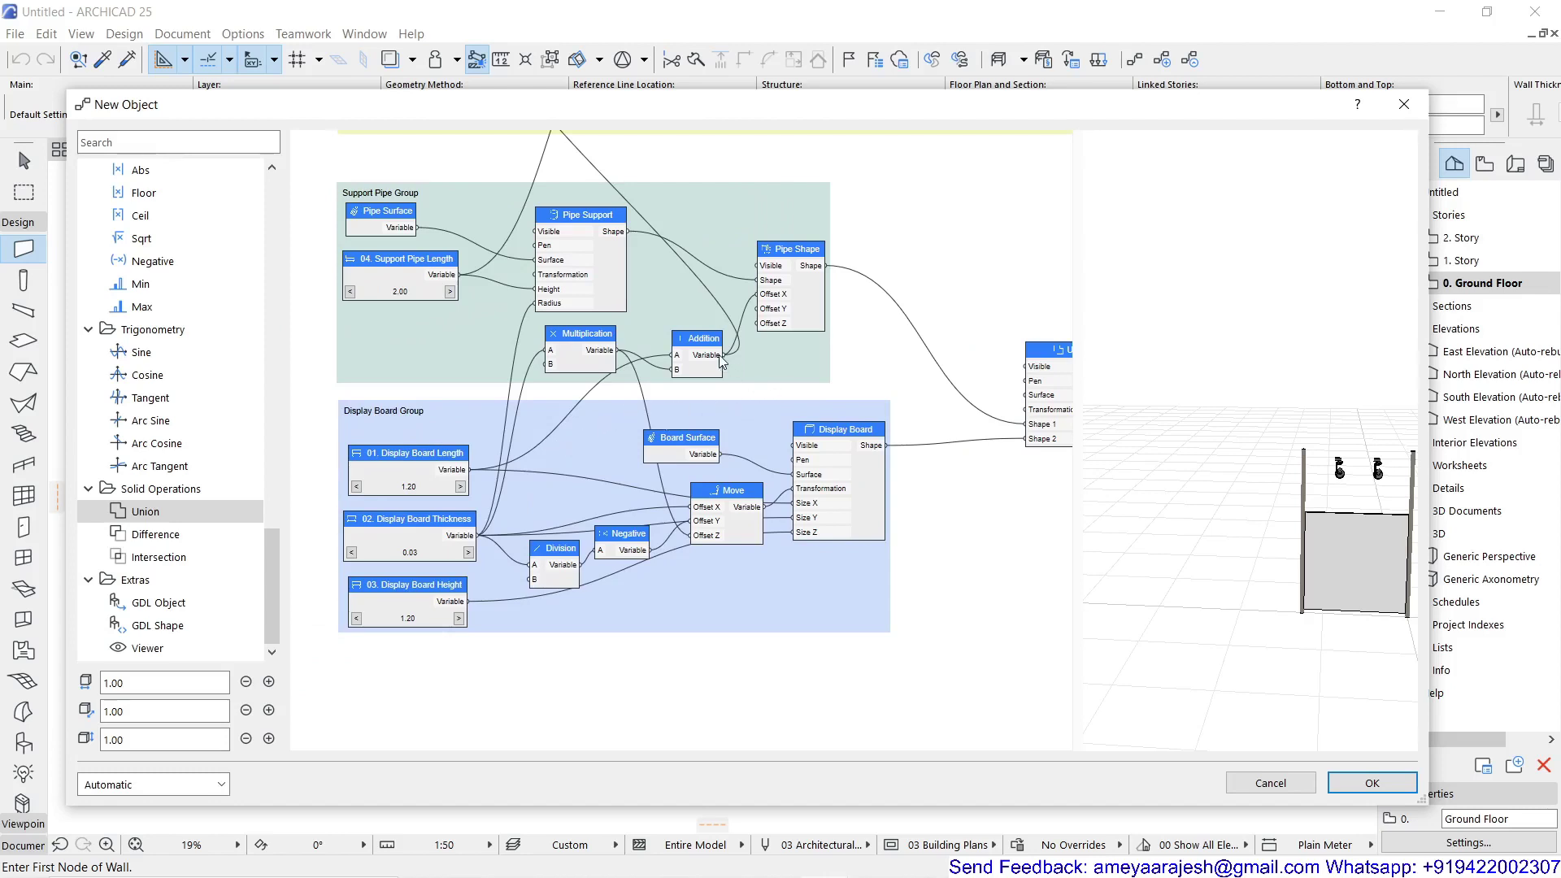
drag(801, 367, 1033, 417)
scroll(1039, 421, up, 2)
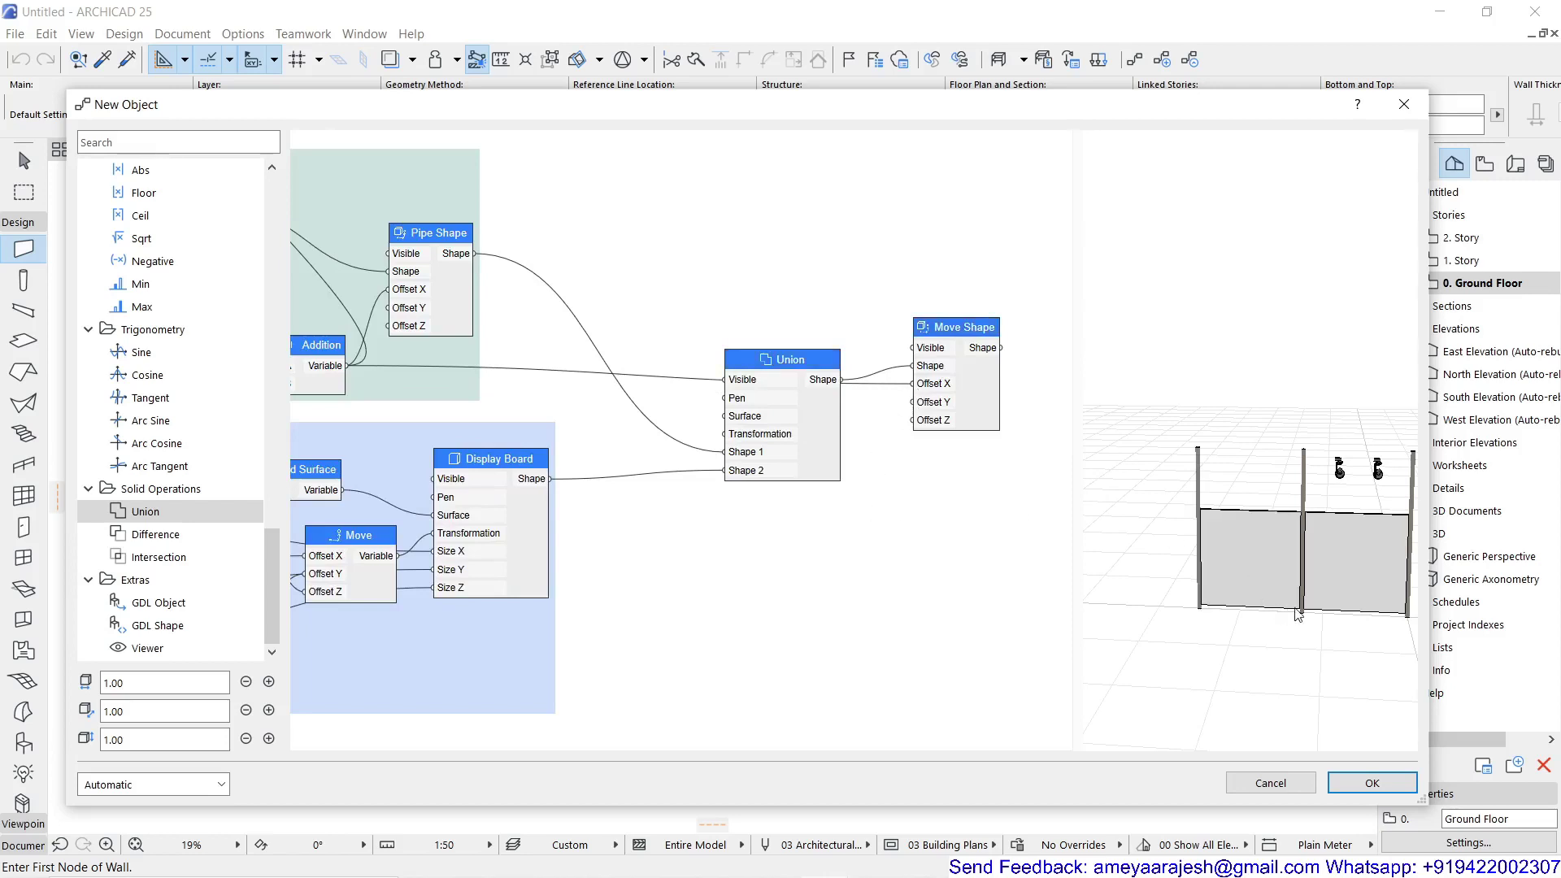
Examine the joint between the adjacent boards at the middle support pipe from above and from the front in the 3D preview
scroll(1295, 606, up, 4)
scroll(1266, 627, up, 5)
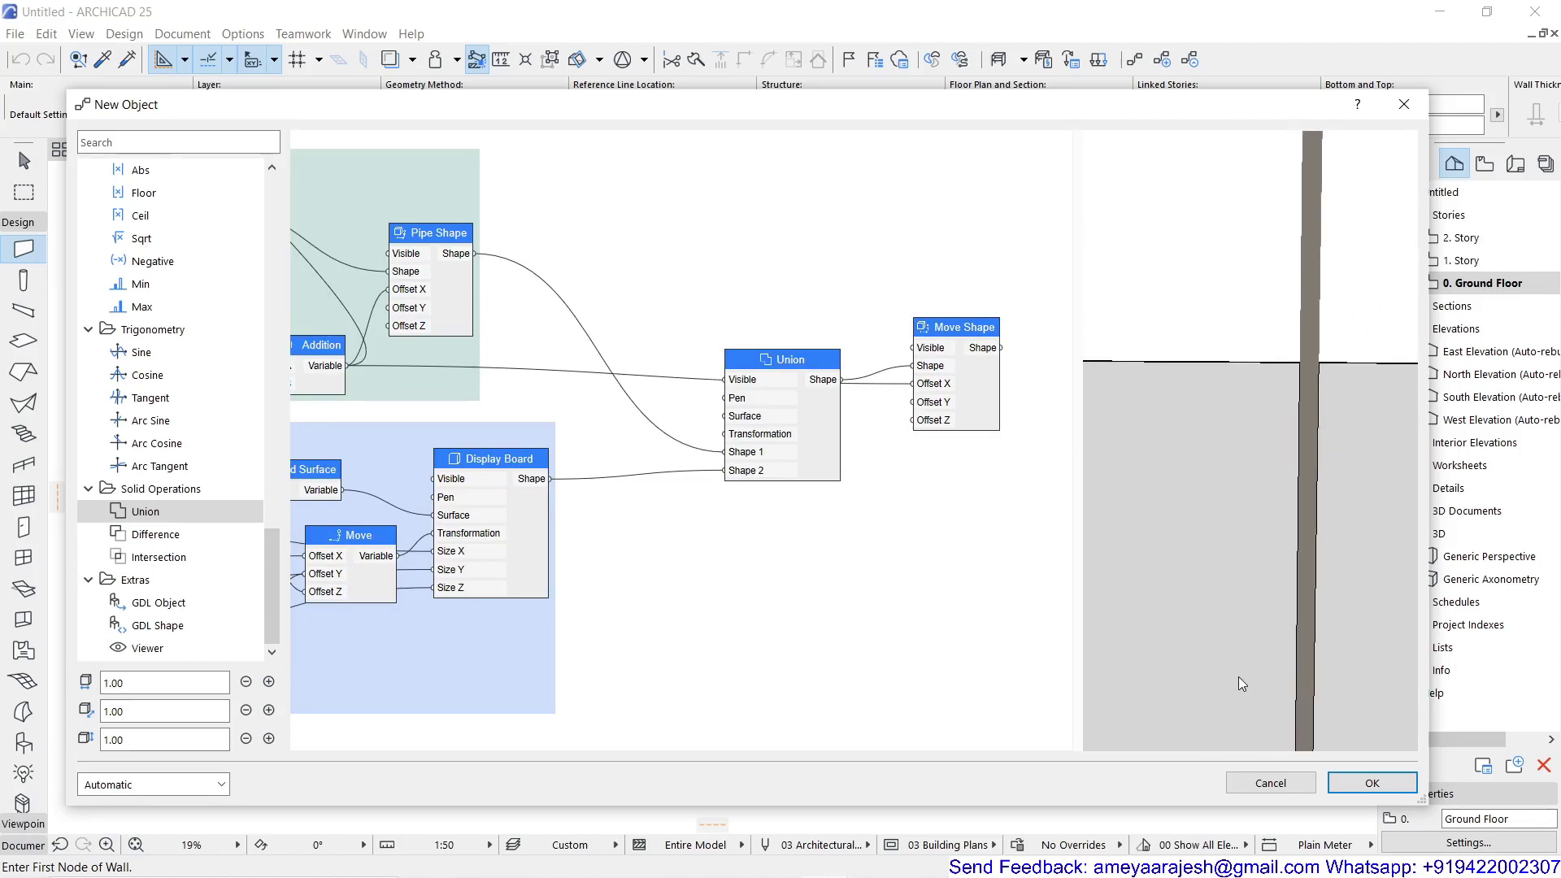
drag(1275, 666, 1321, 256)
drag(1339, 545, 1302, 374)
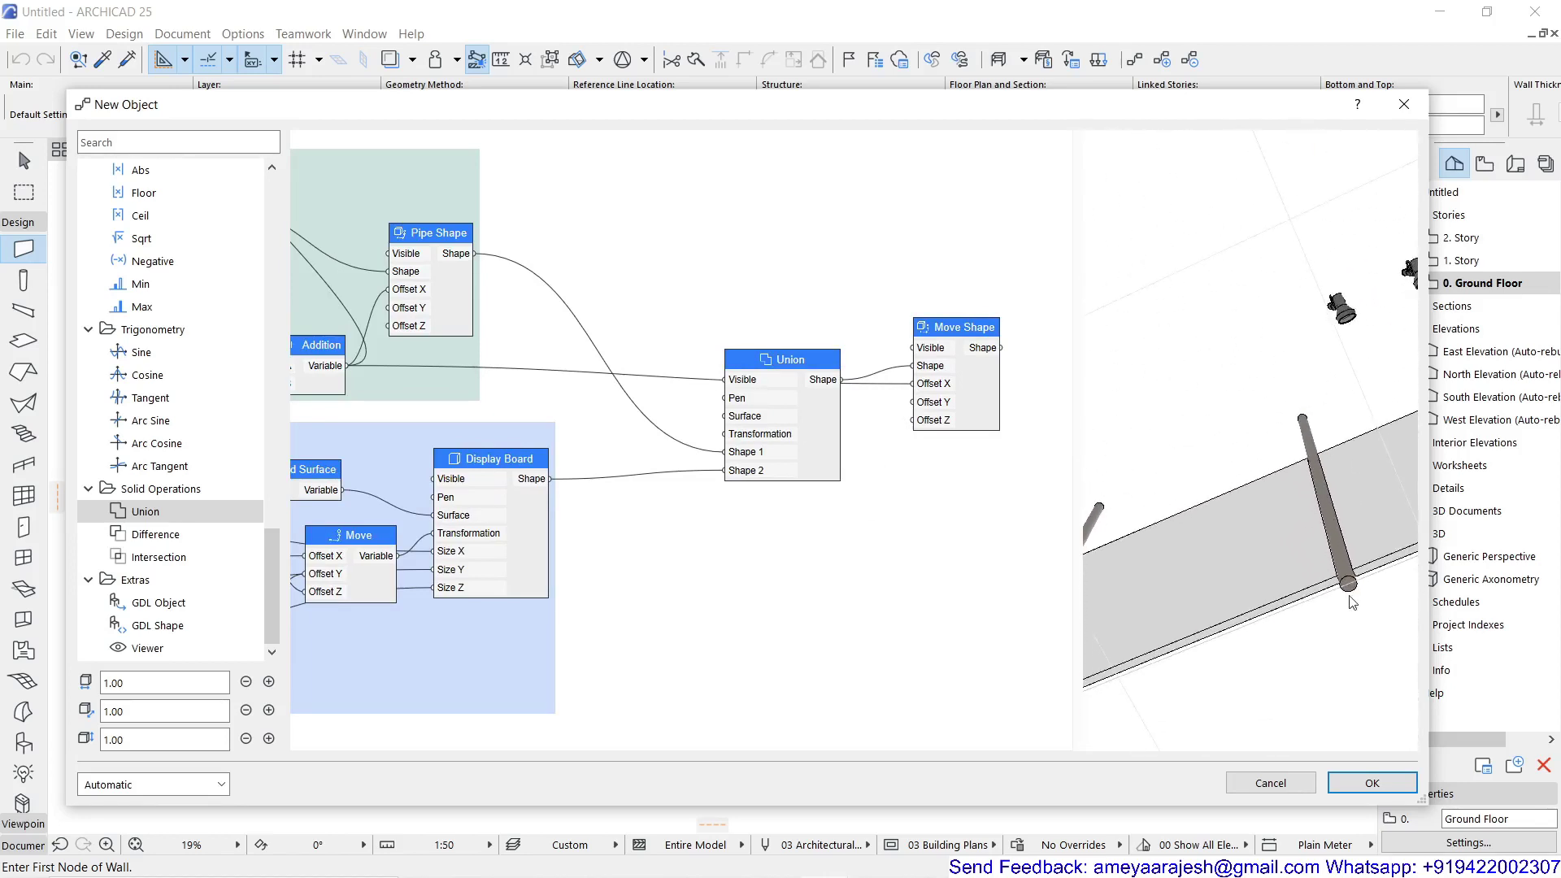
drag(1351, 601, 1220, 417)
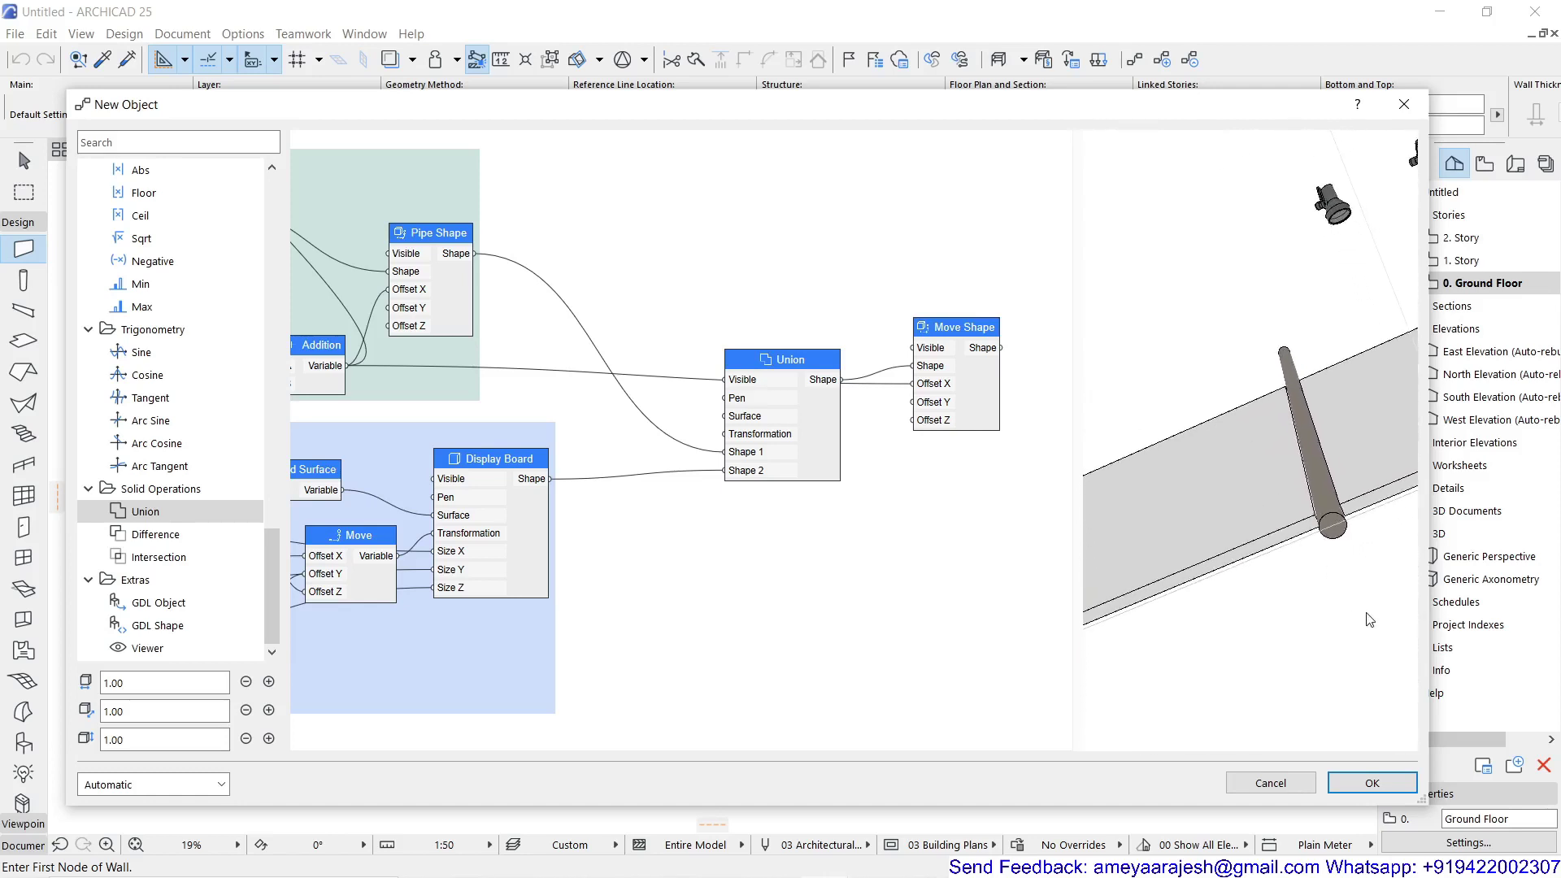
drag(1369, 620, 1347, 547)
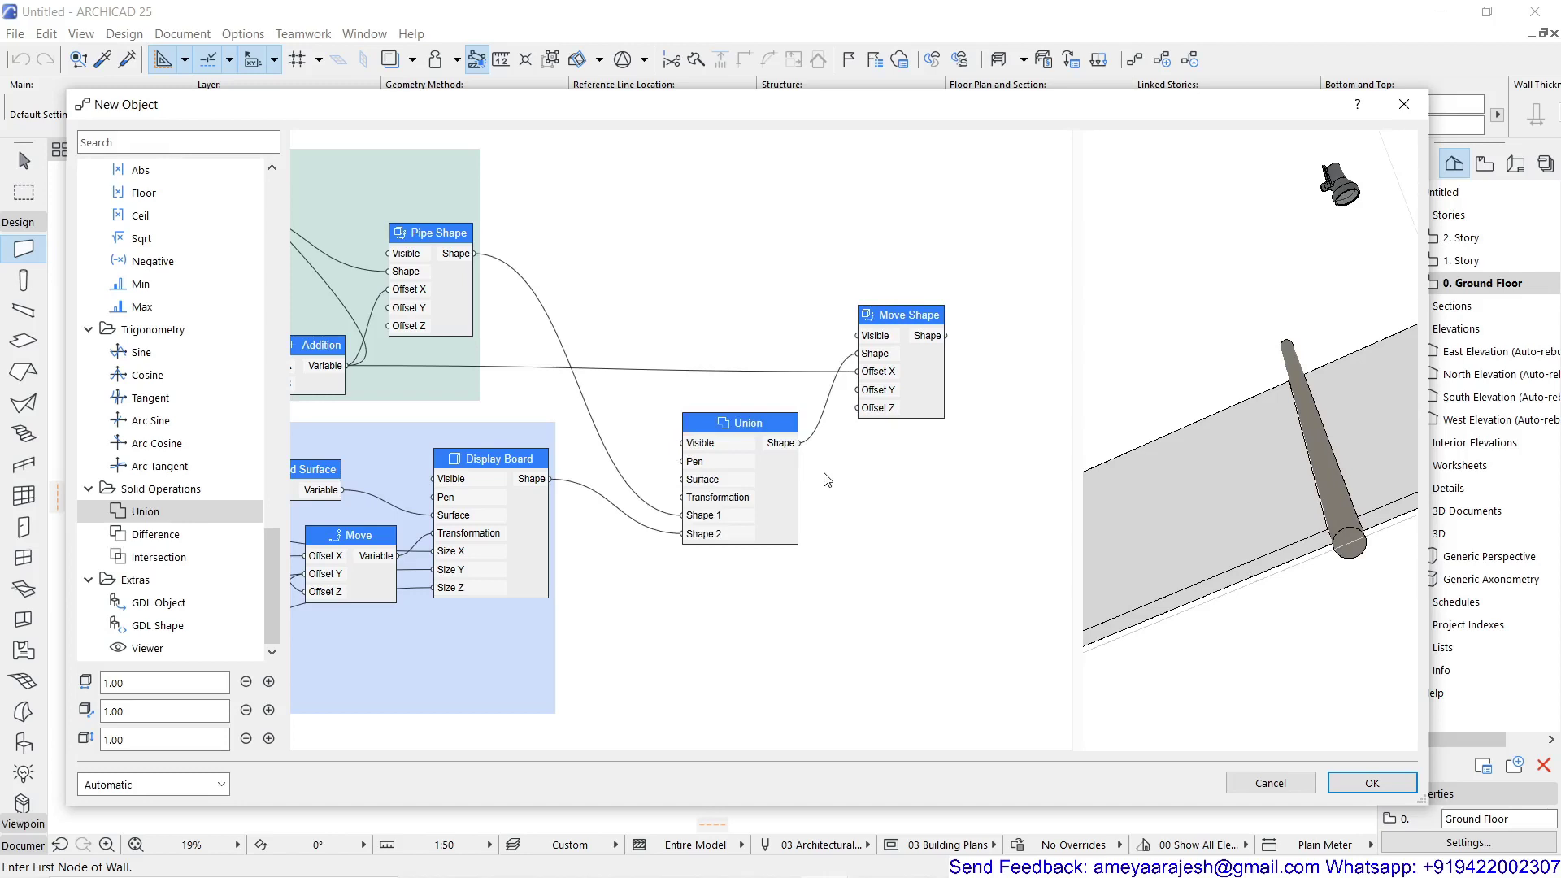
scroll(1243, 417, down, 5)
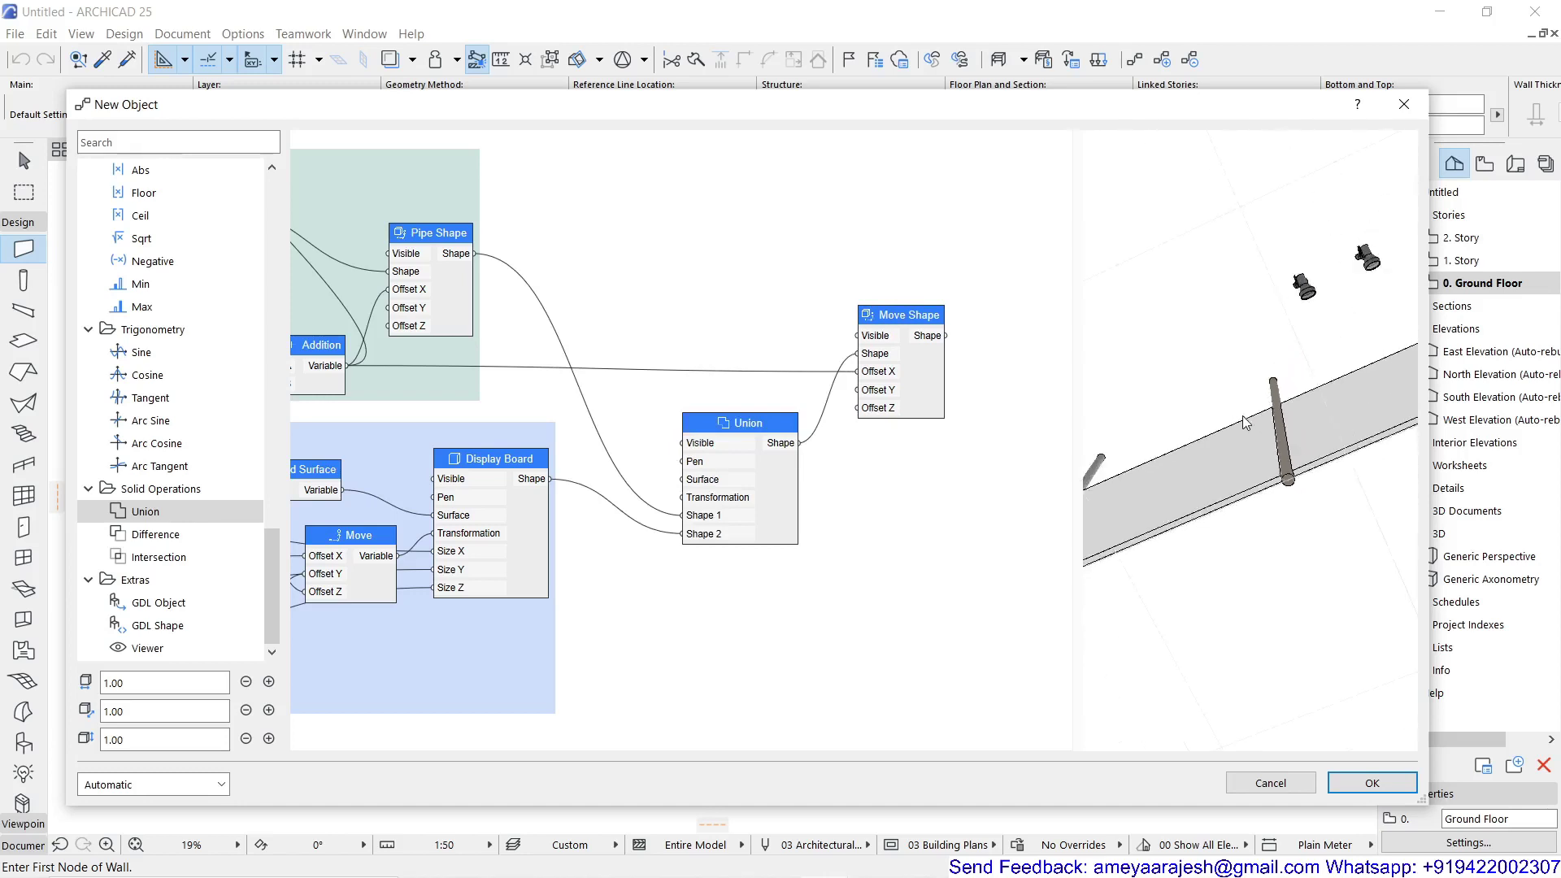
drag(1242, 407, 1289, 408)
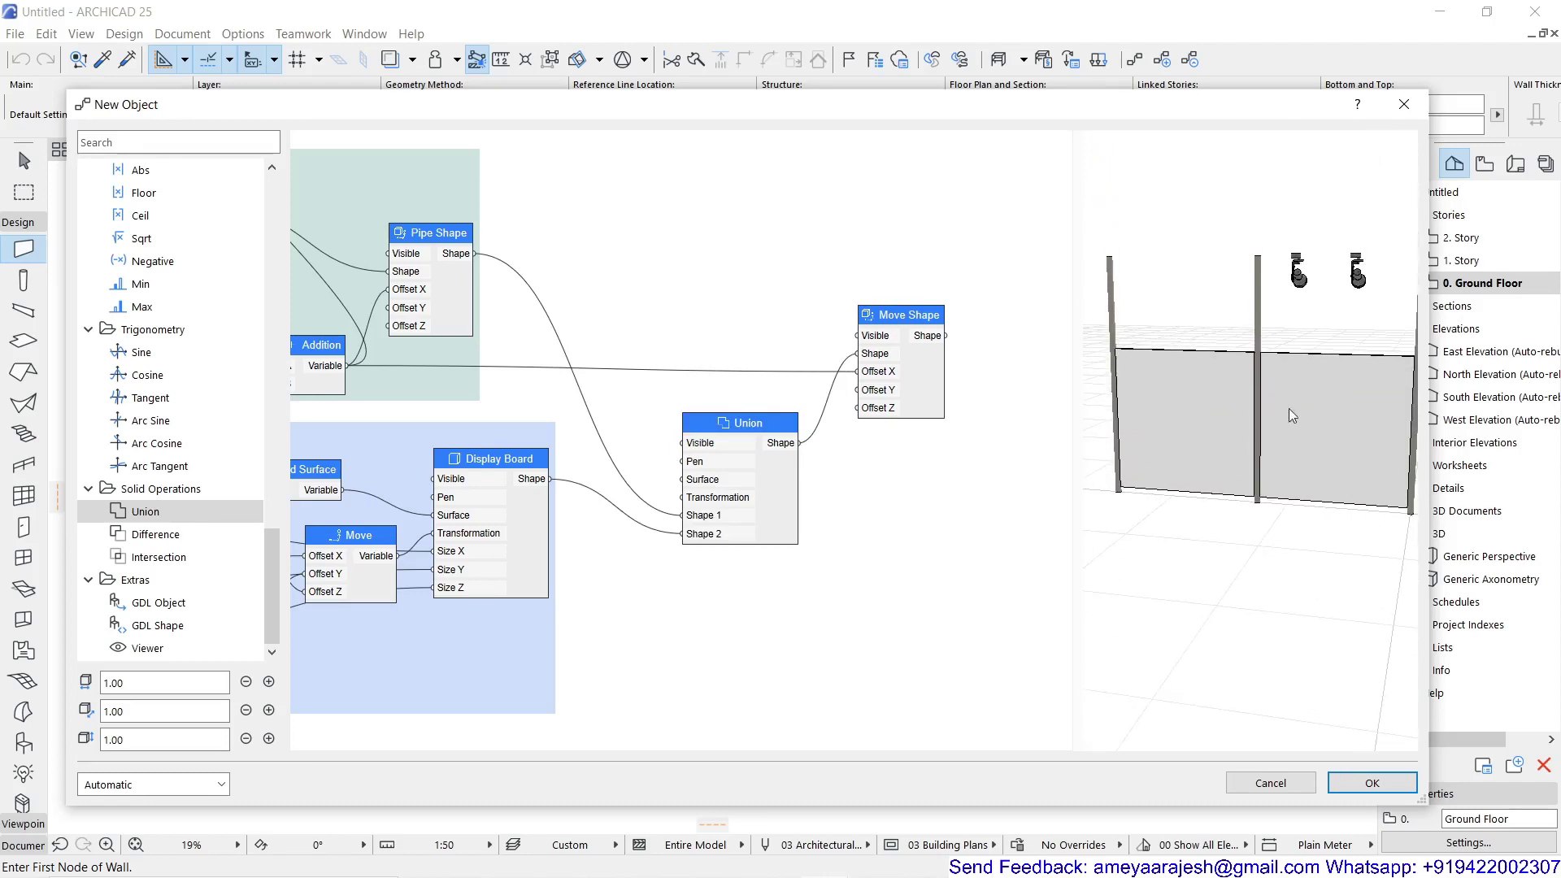
Duplicate the Union node and place the copy beside the Spot Light Group
scroll(904, 317, down, 3)
middle_drag(919, 300, 939, 472)
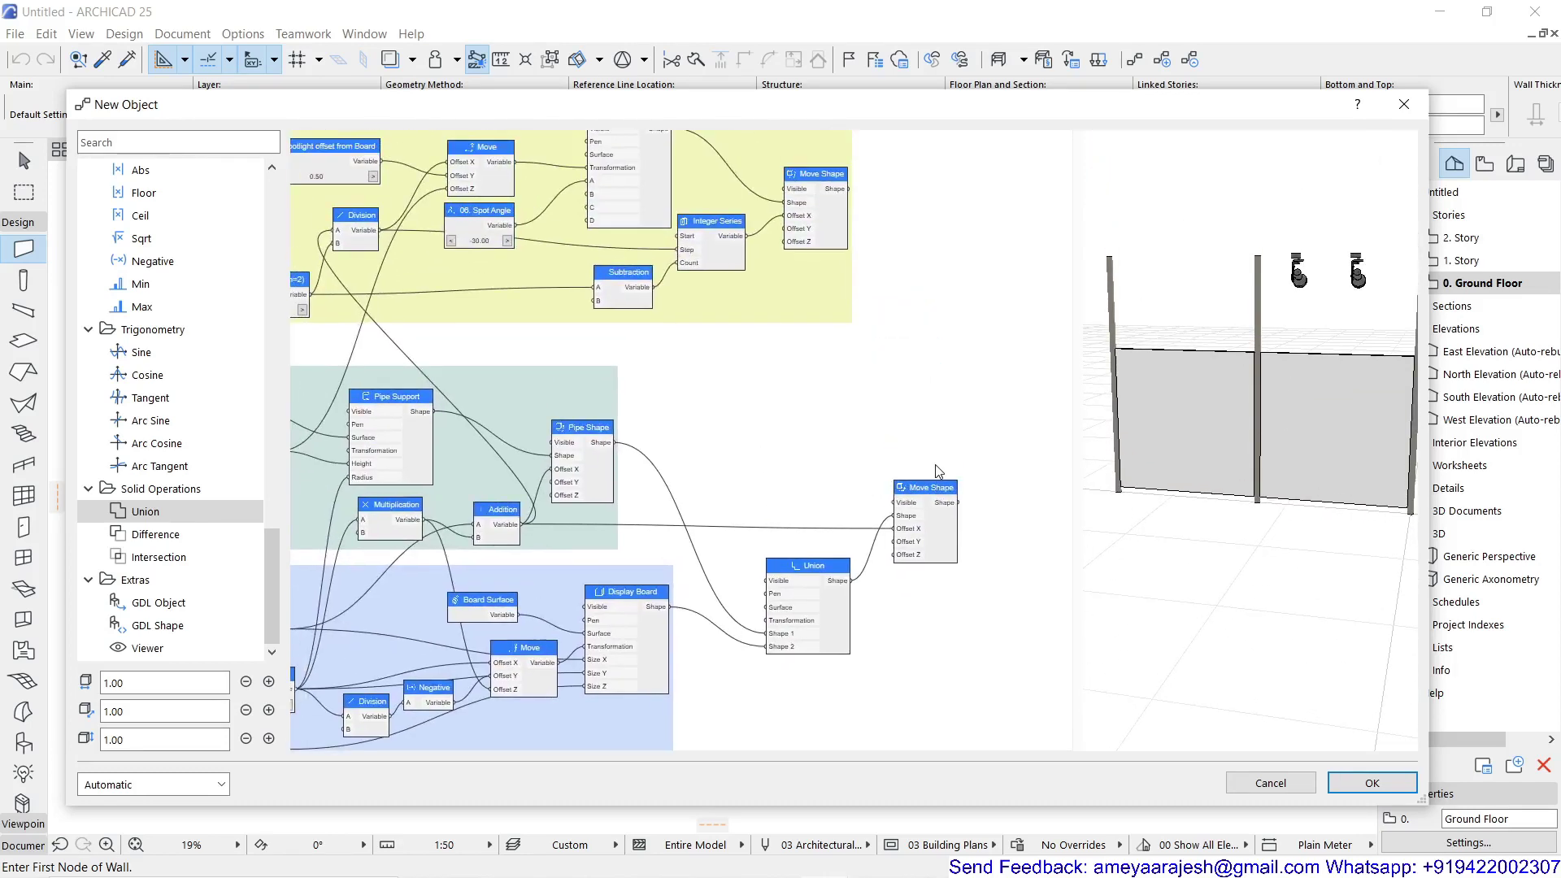
scroll(910, 497, up, 1)
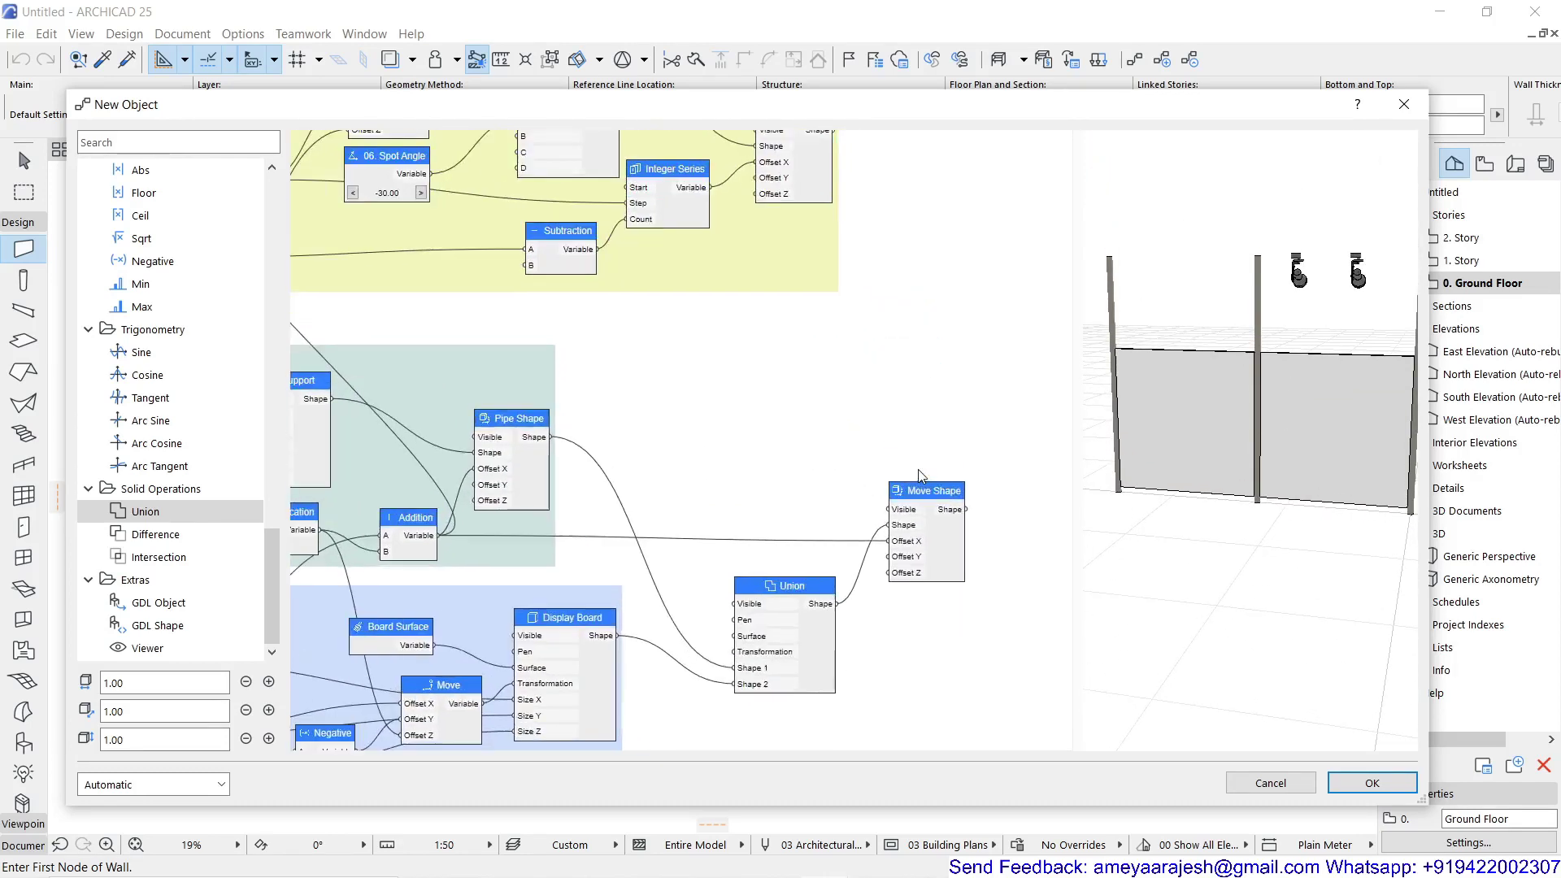
click(803, 597)
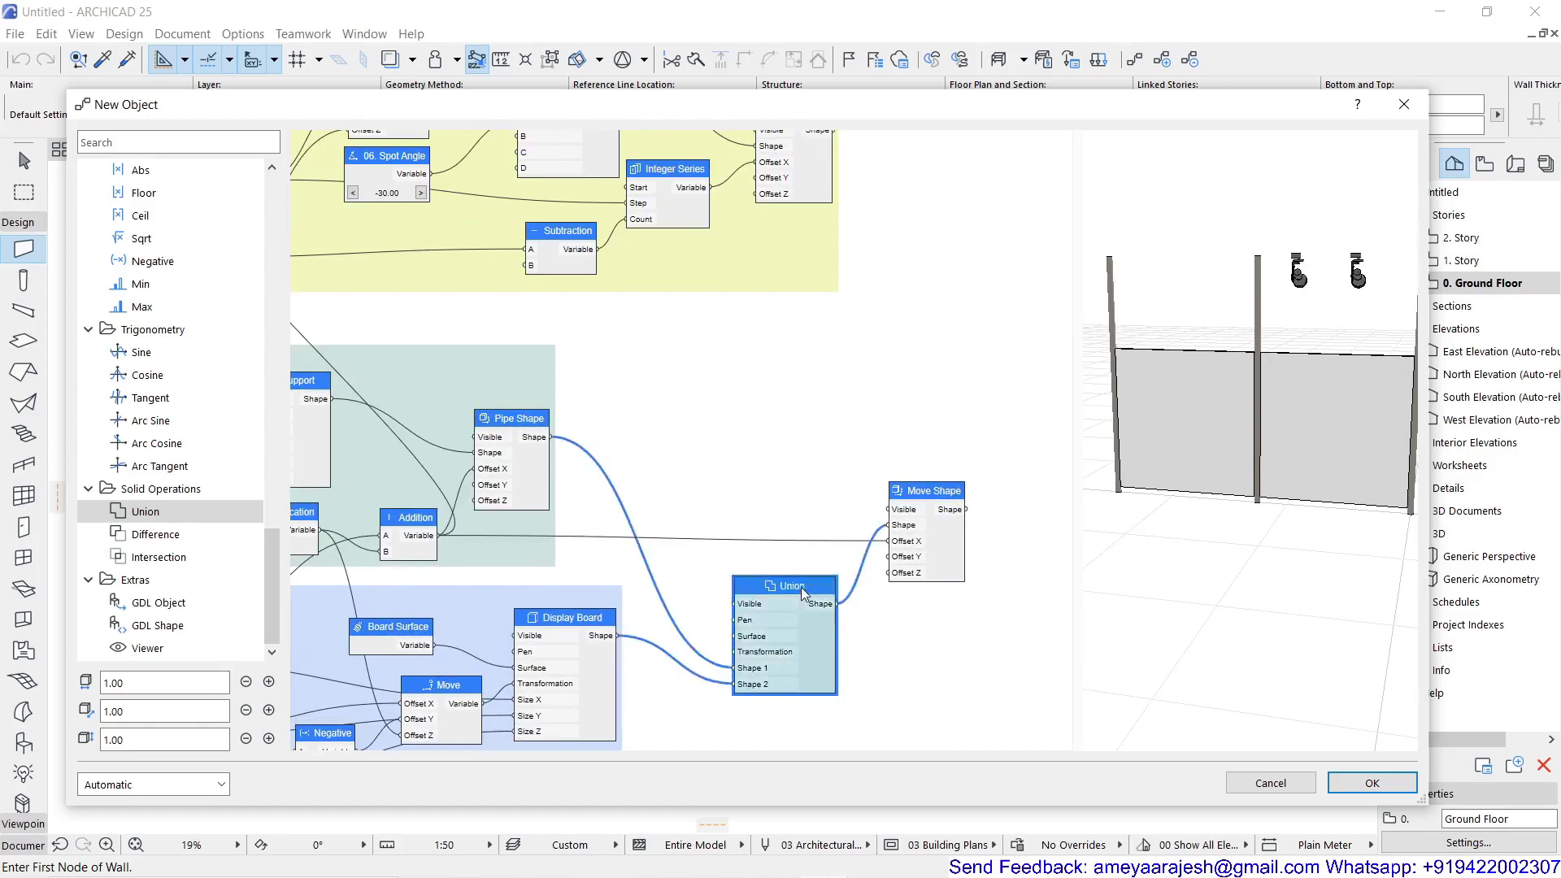
key(ctrl+c)
key(ctrl+v)
drag(933, 398, 968, 325)
middle_drag(968, 325, 779, 426)
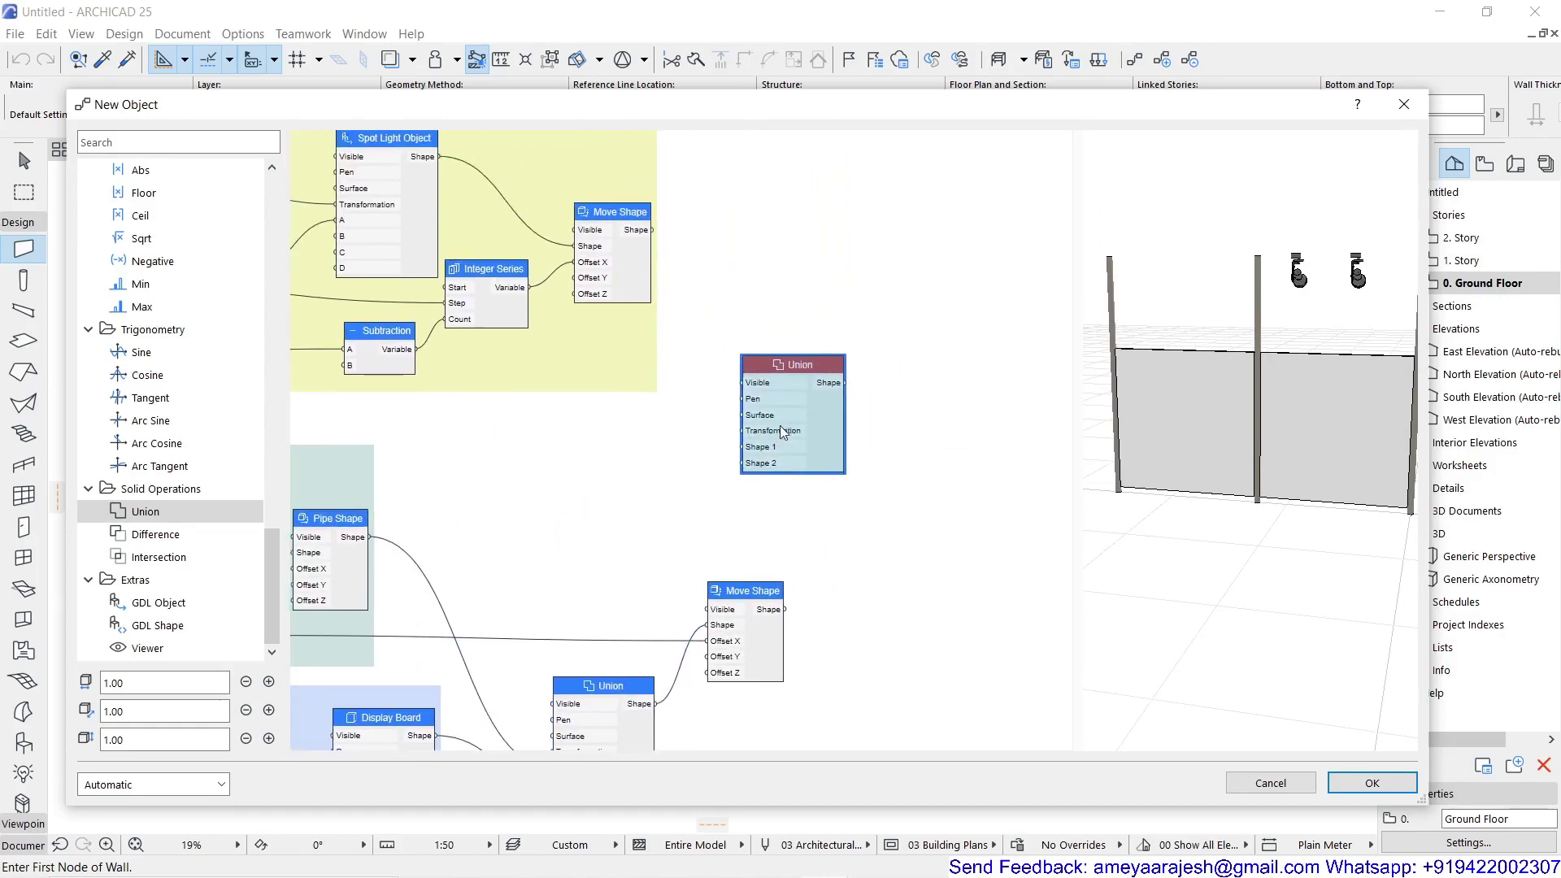
drag(803, 359, 925, 375)
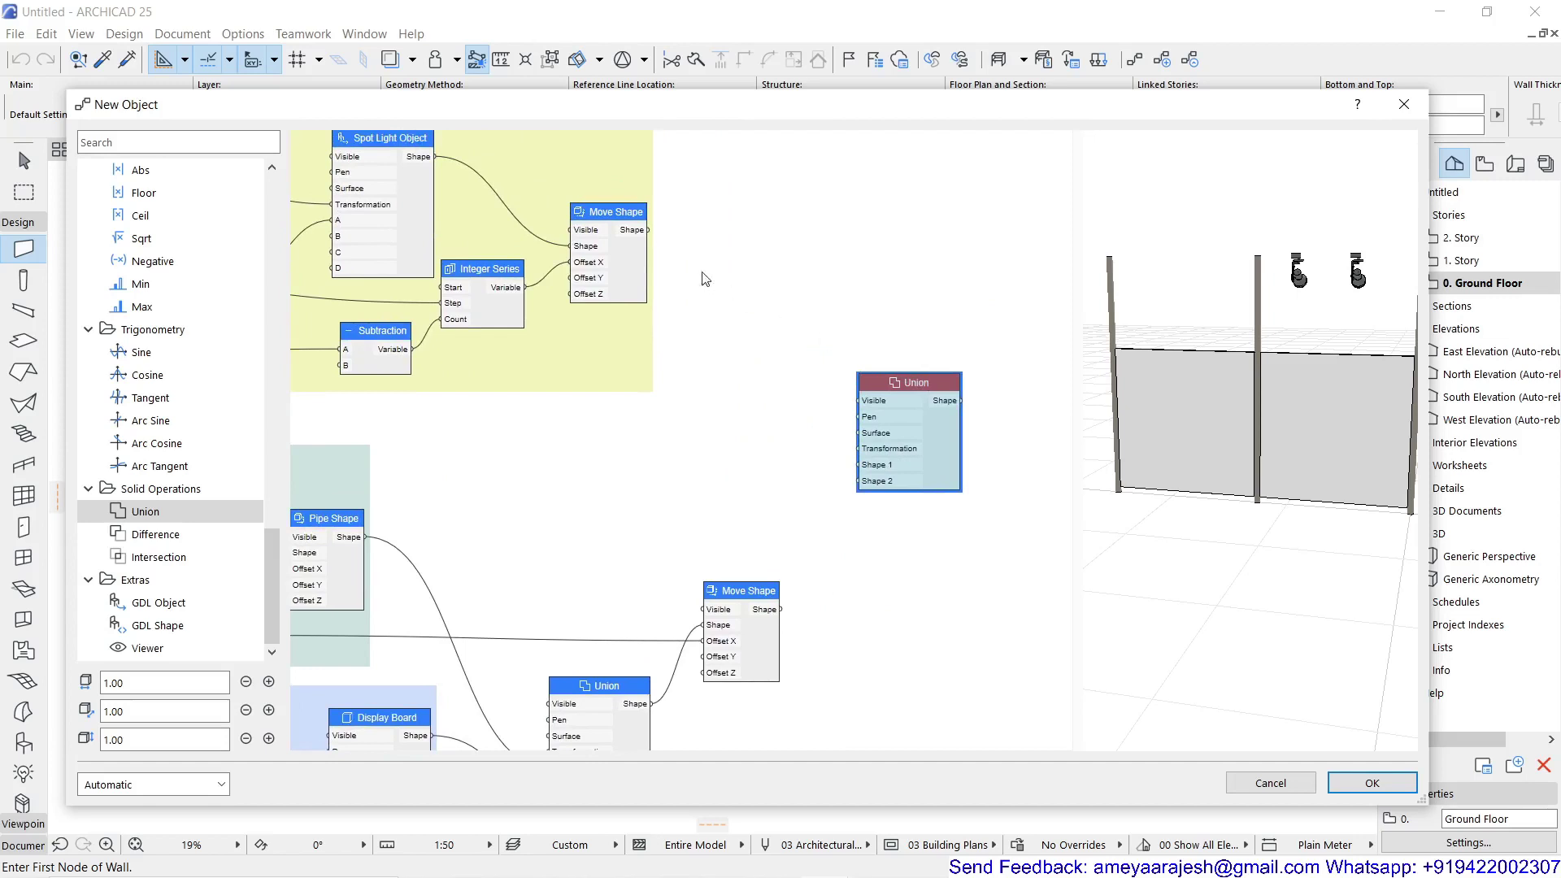
Connect the Spot Light Group's moved shape to Shape 1 of the second Union and the first Union's output to its Shape 2
drag(649, 231, 859, 464)
scroll(607, 574, down, 2)
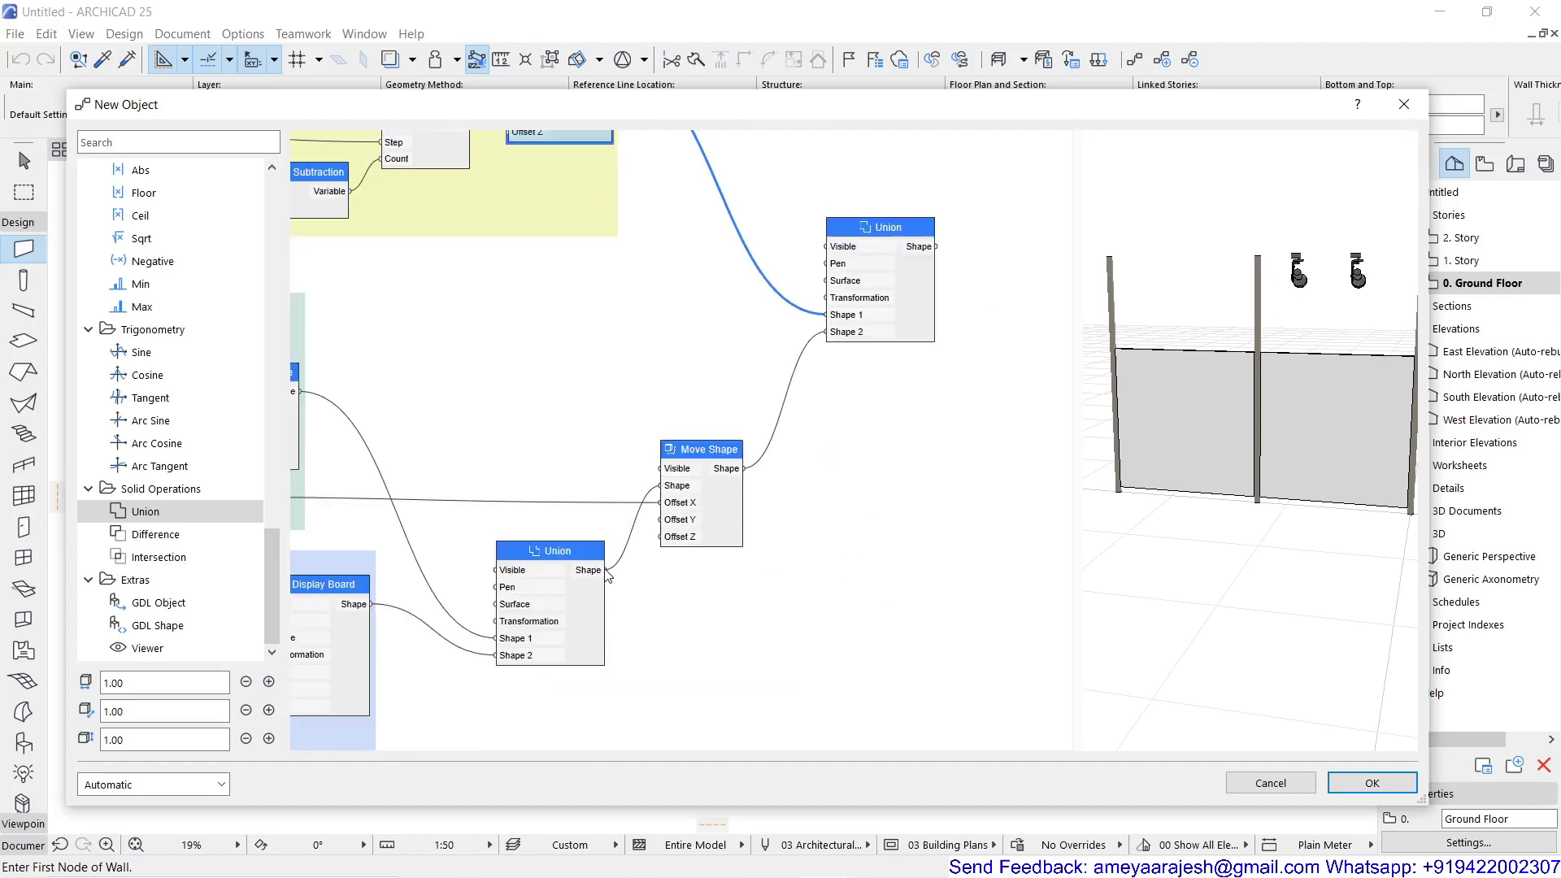
drag(607, 574, 826, 332)
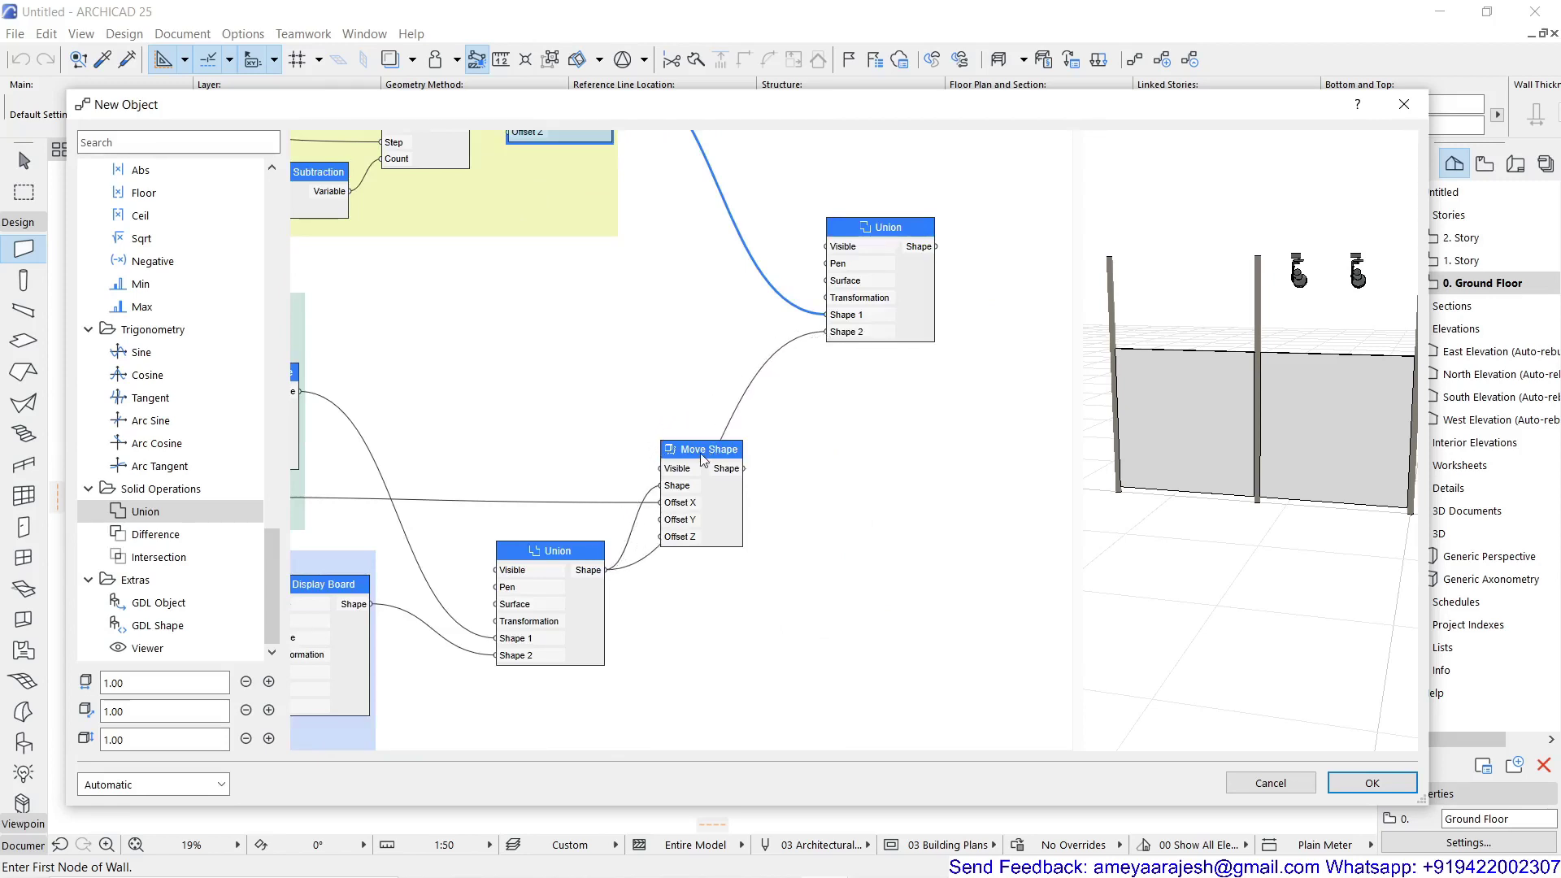
Place the final Move Shape node beyond the second Union and connect that Union's output to its Shape input
drag(704, 460, 900, 346)
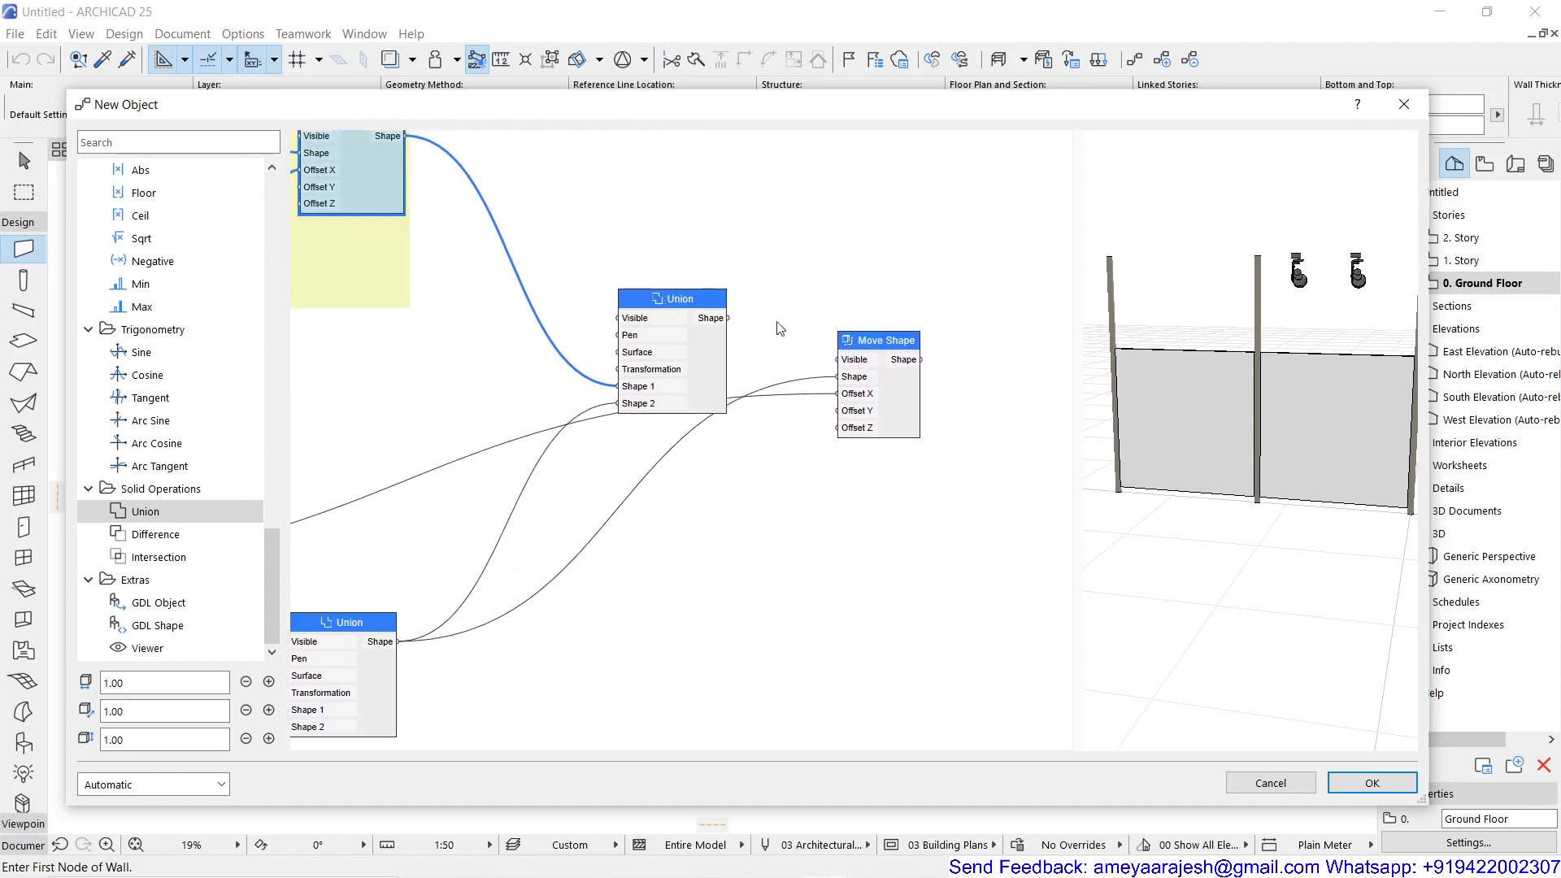
drag(730, 318, 889, 371)
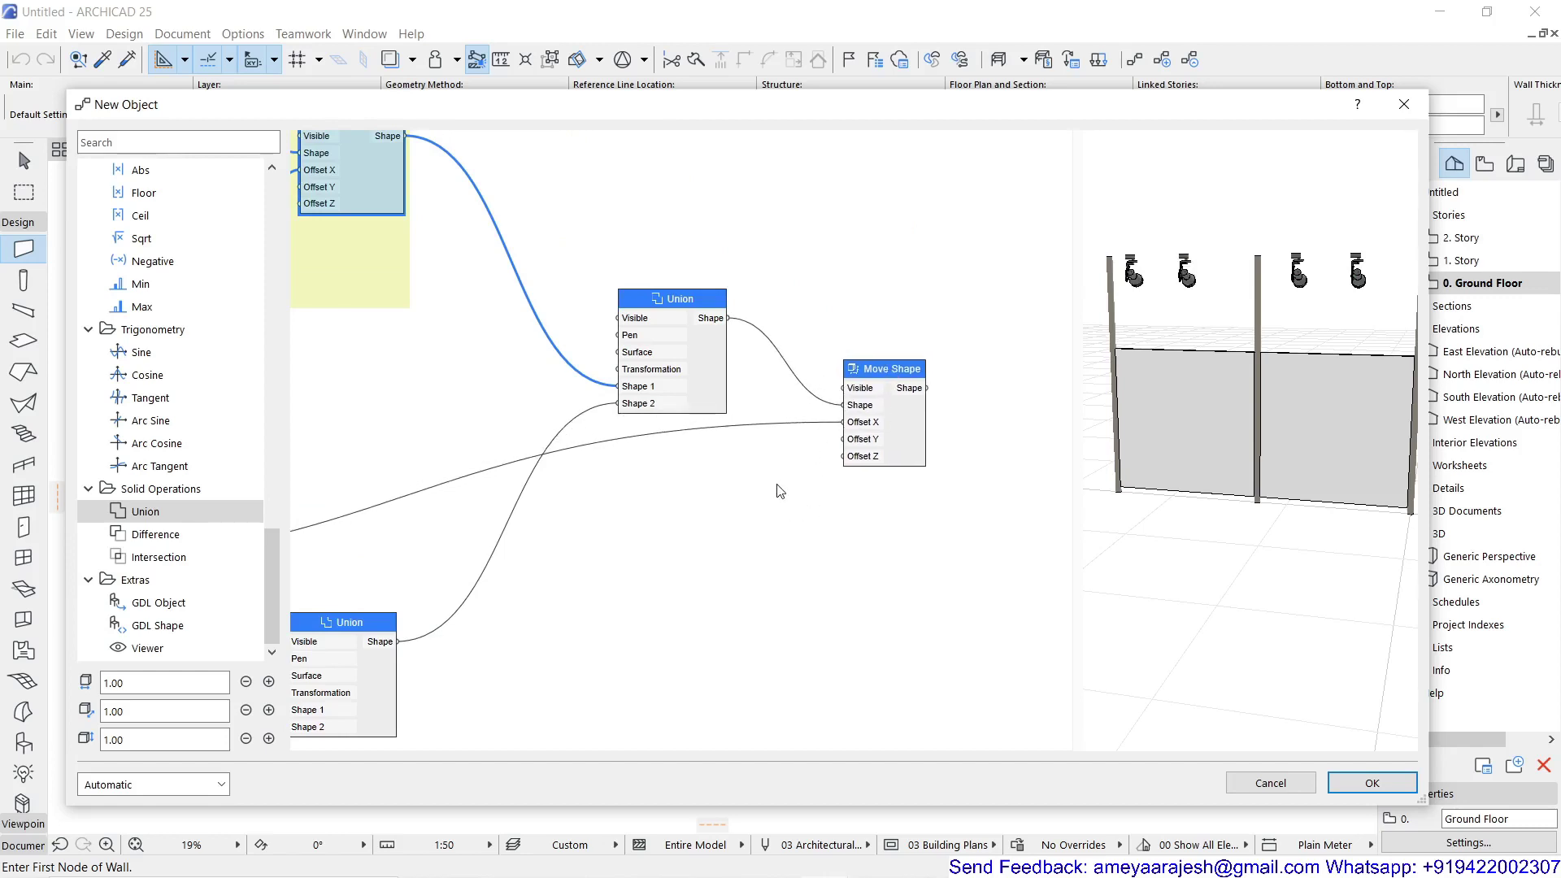
scroll(778, 490, down, 2)
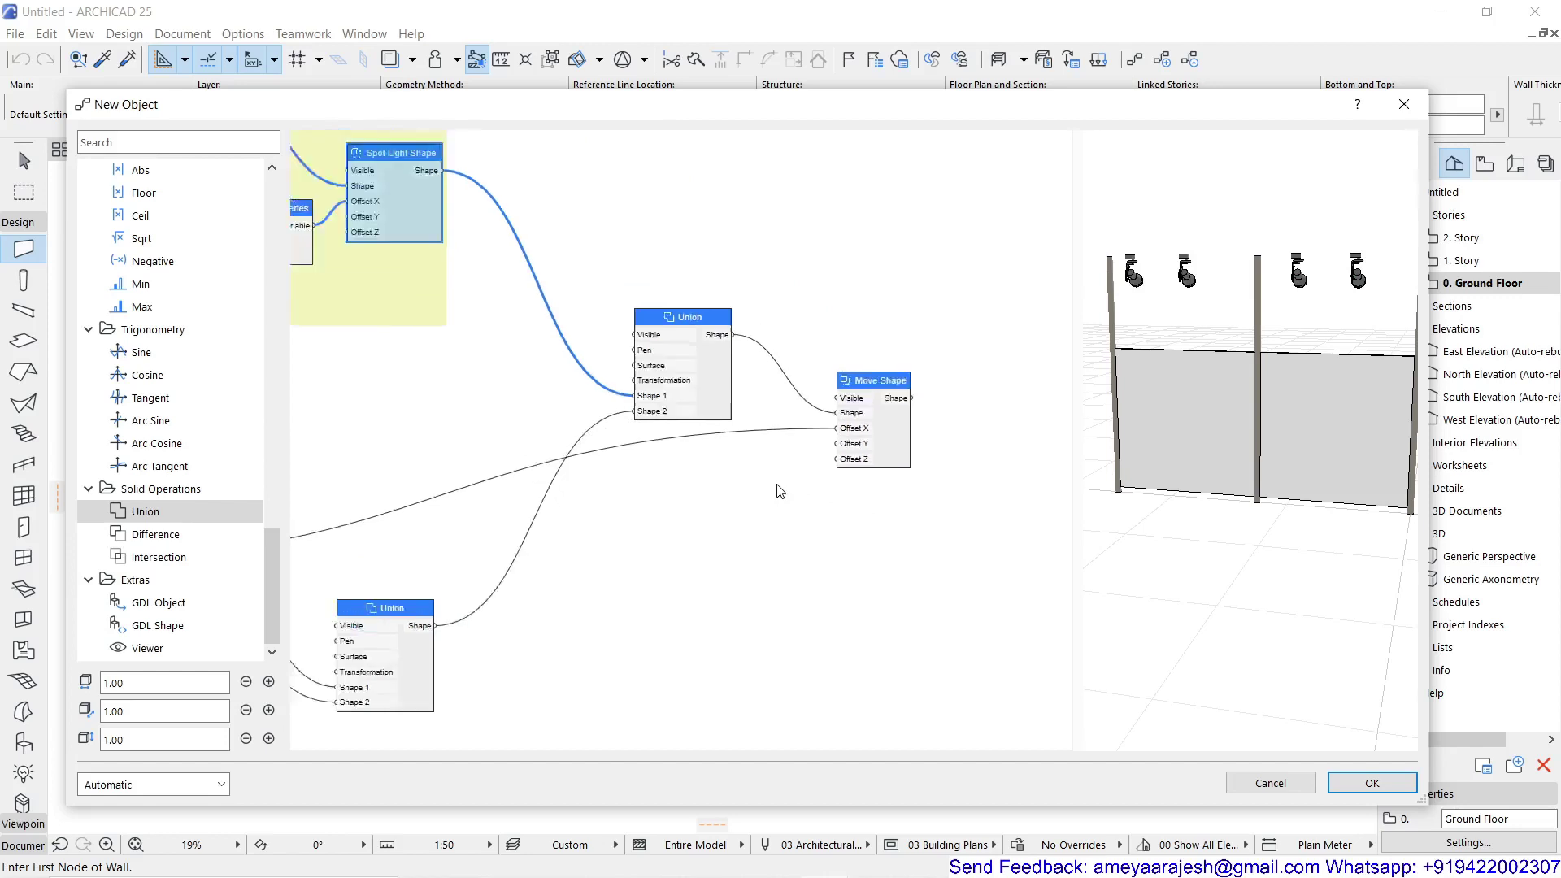
scroll(713, 495, up, 2)
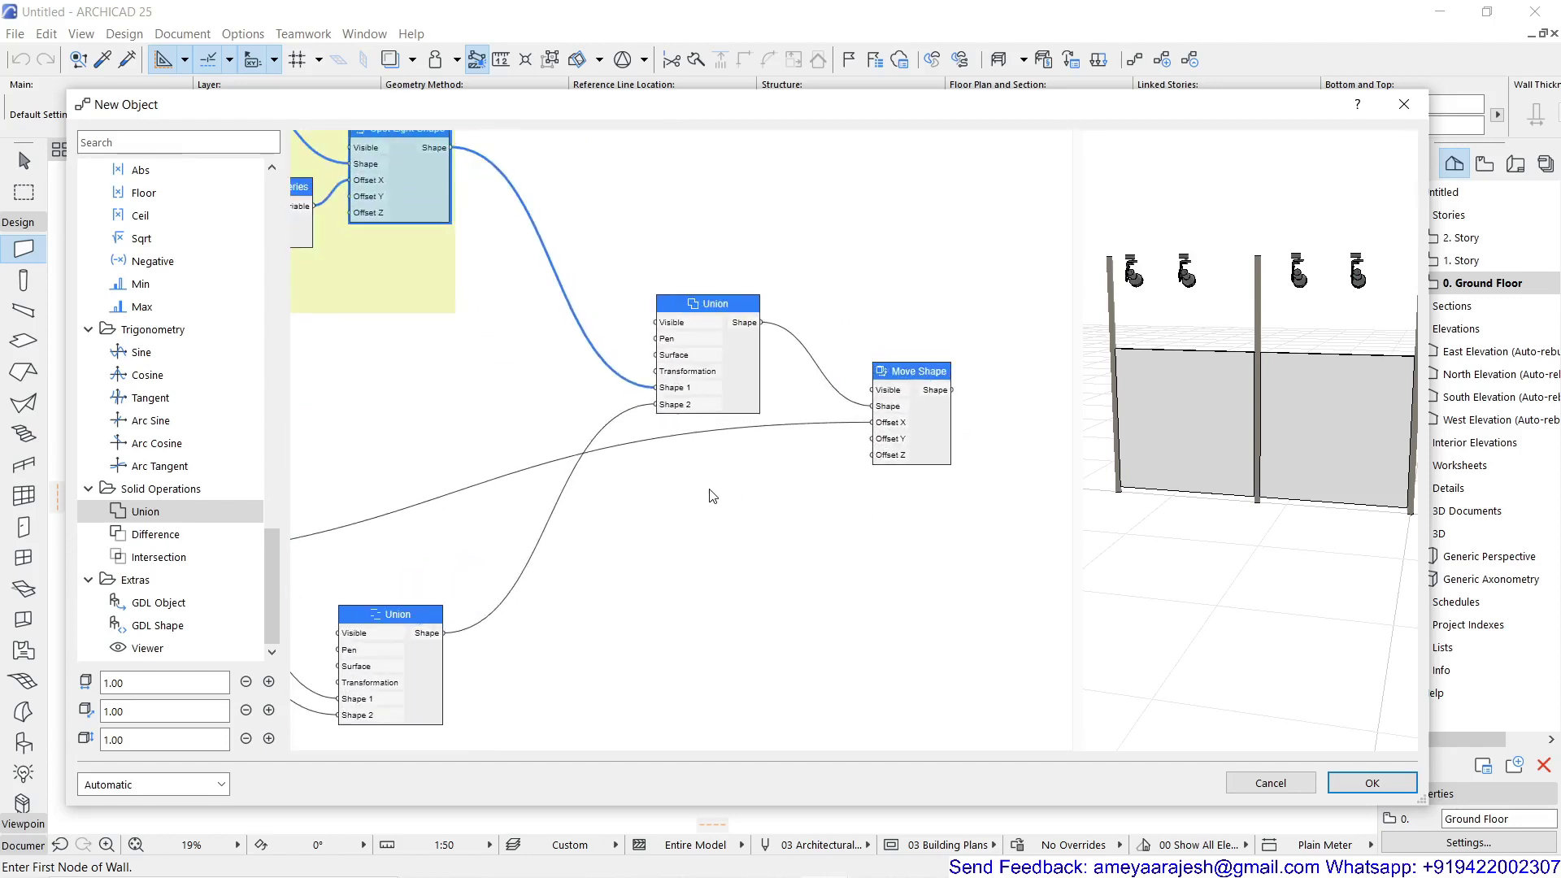
Add an Integer Series node below the second Union, just before the final Move Shape node
middle_drag(740, 494, 543, 486)
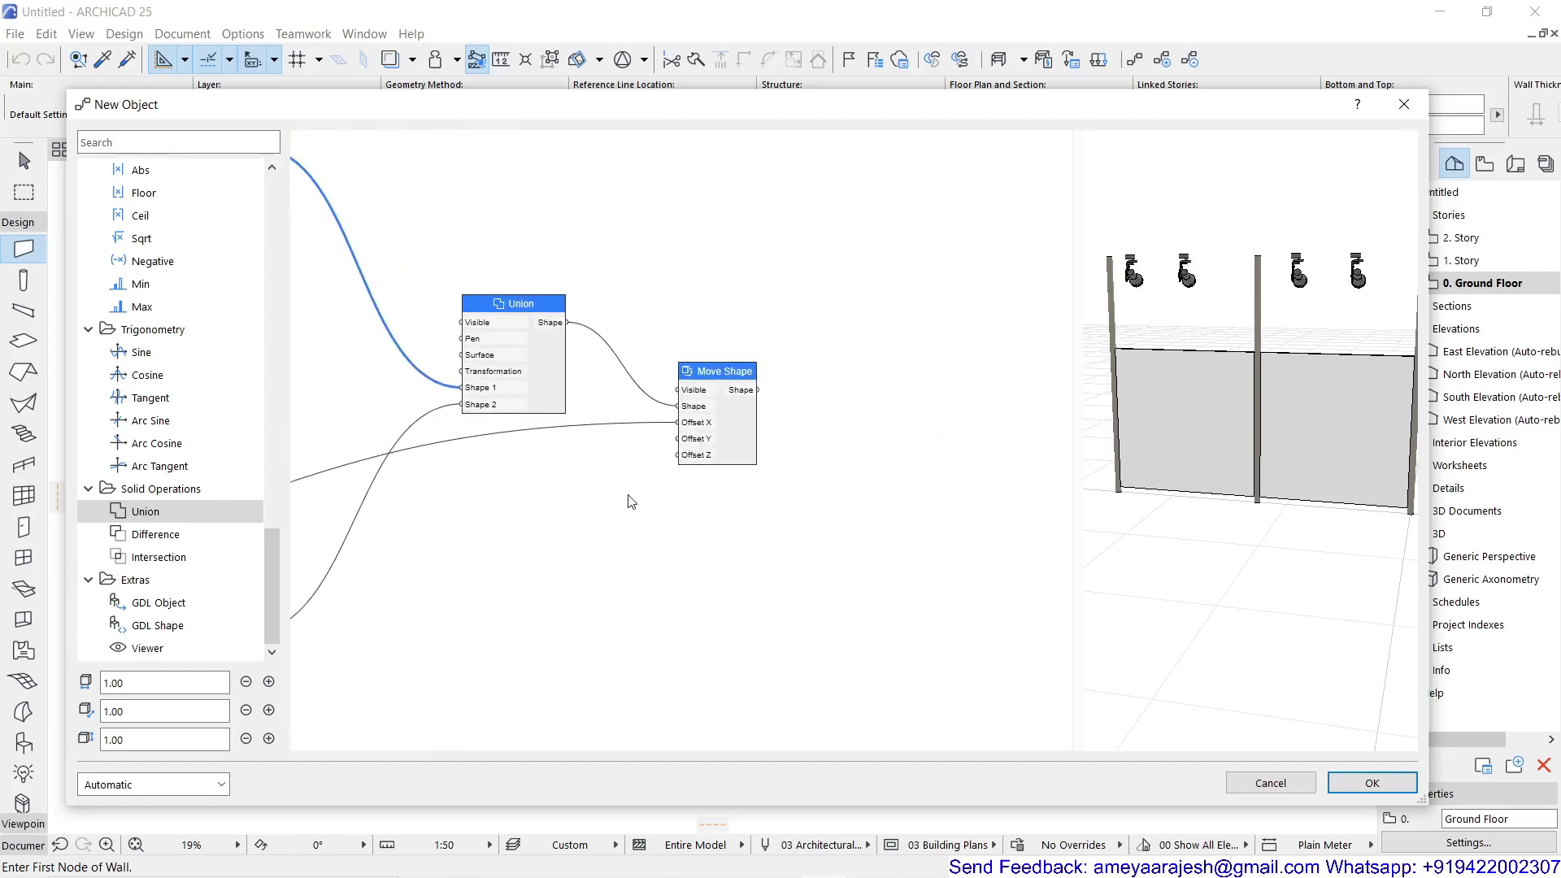
double_click(482, 499)
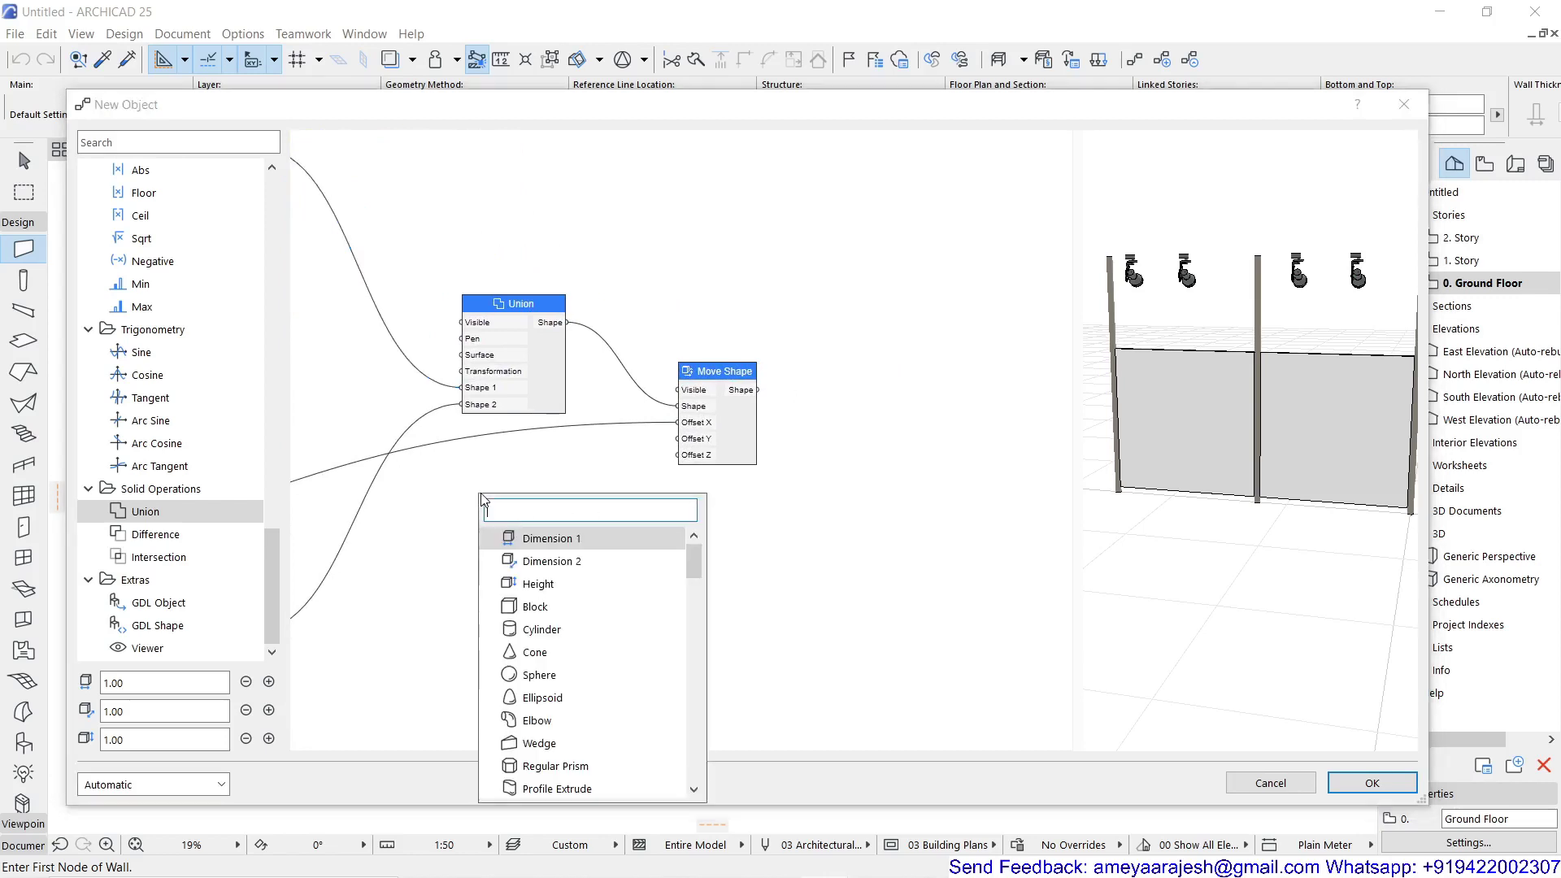
text(int)
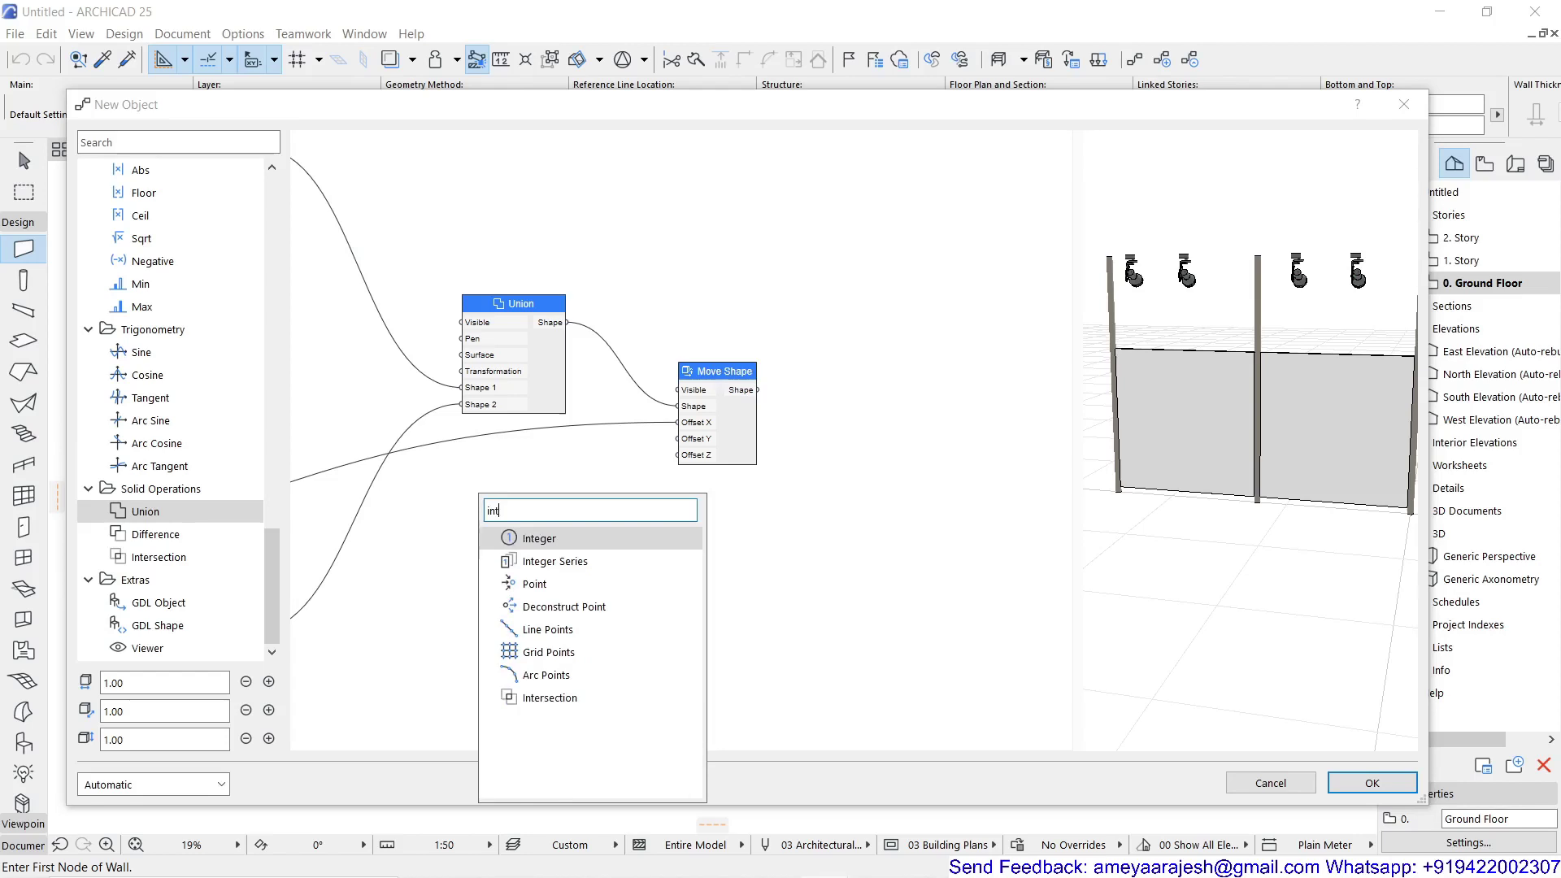
click(554, 561)
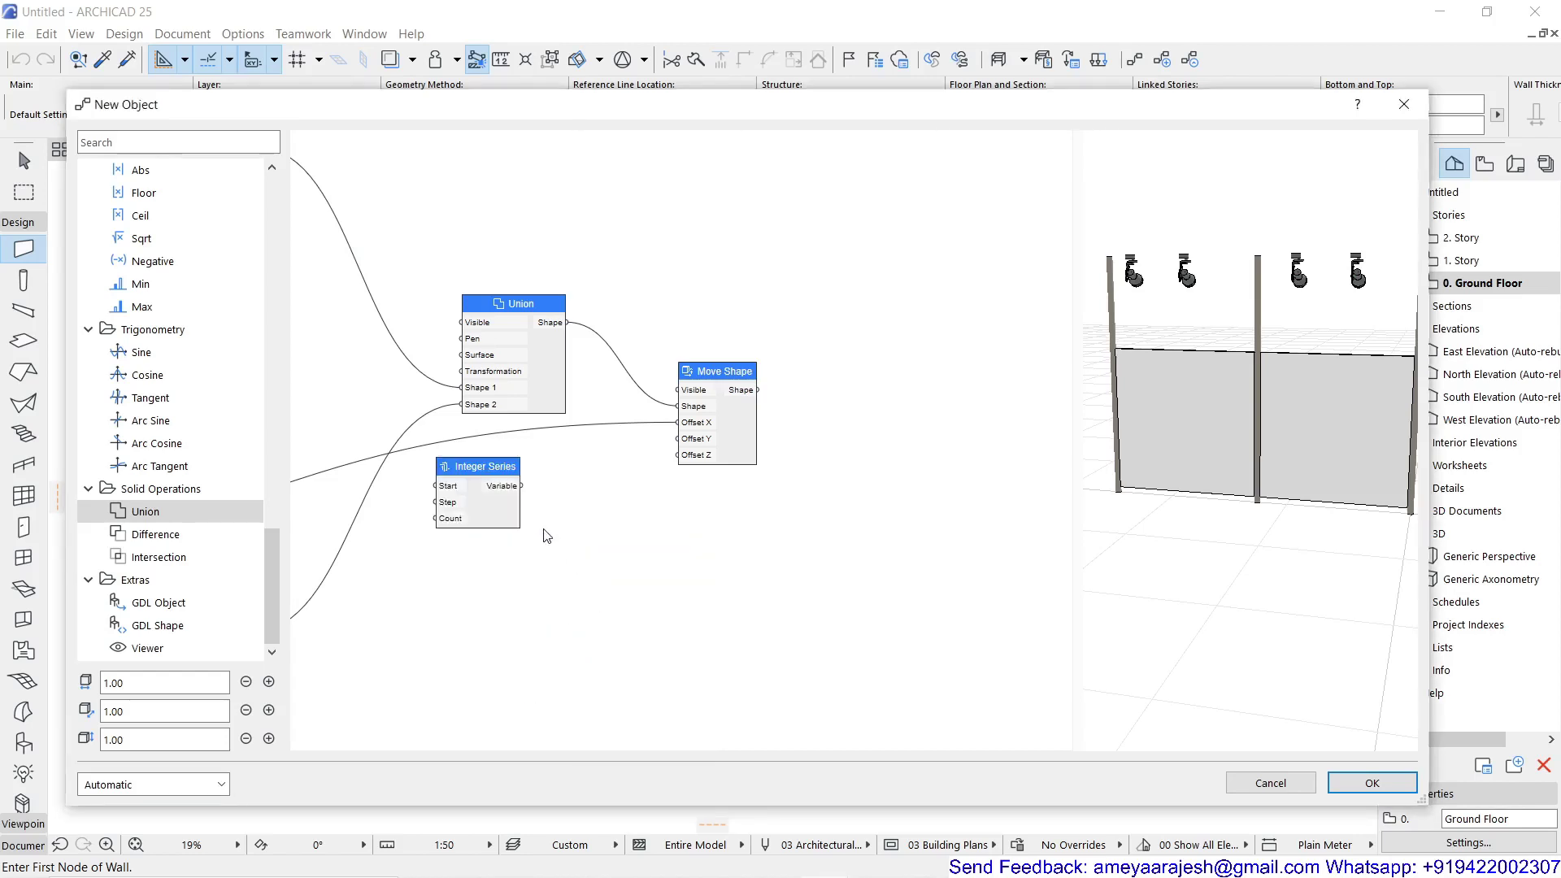
drag(485, 470, 578, 470)
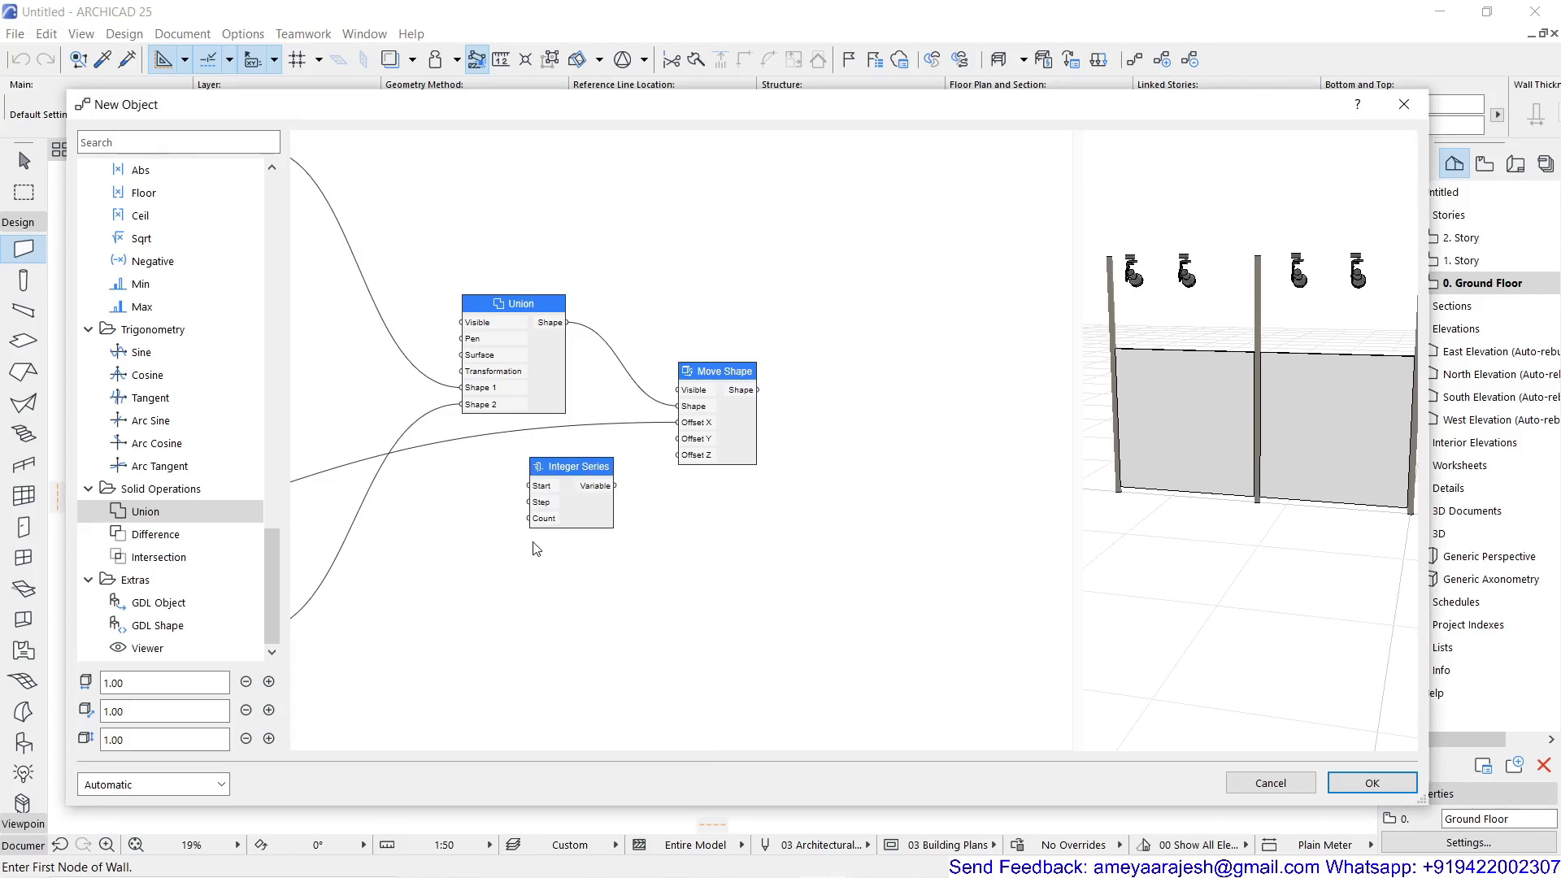
Connect the output of the Support Pipe Group's Addition node to the new Integer Series' Step input
middle_drag(536, 549, 814, 498)
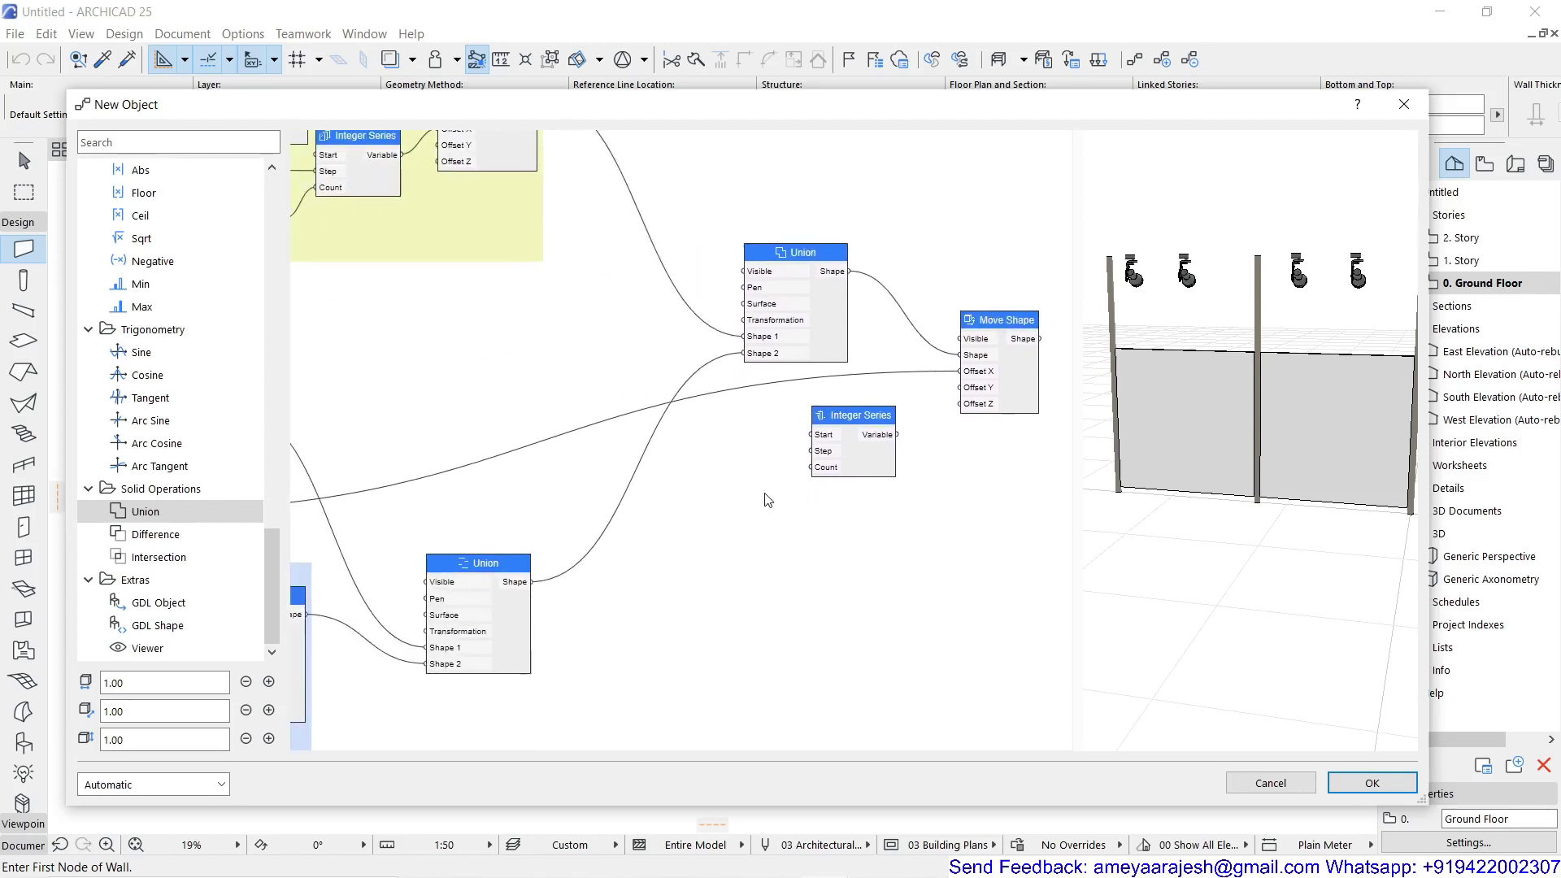
scroll(771, 478, down, 1)
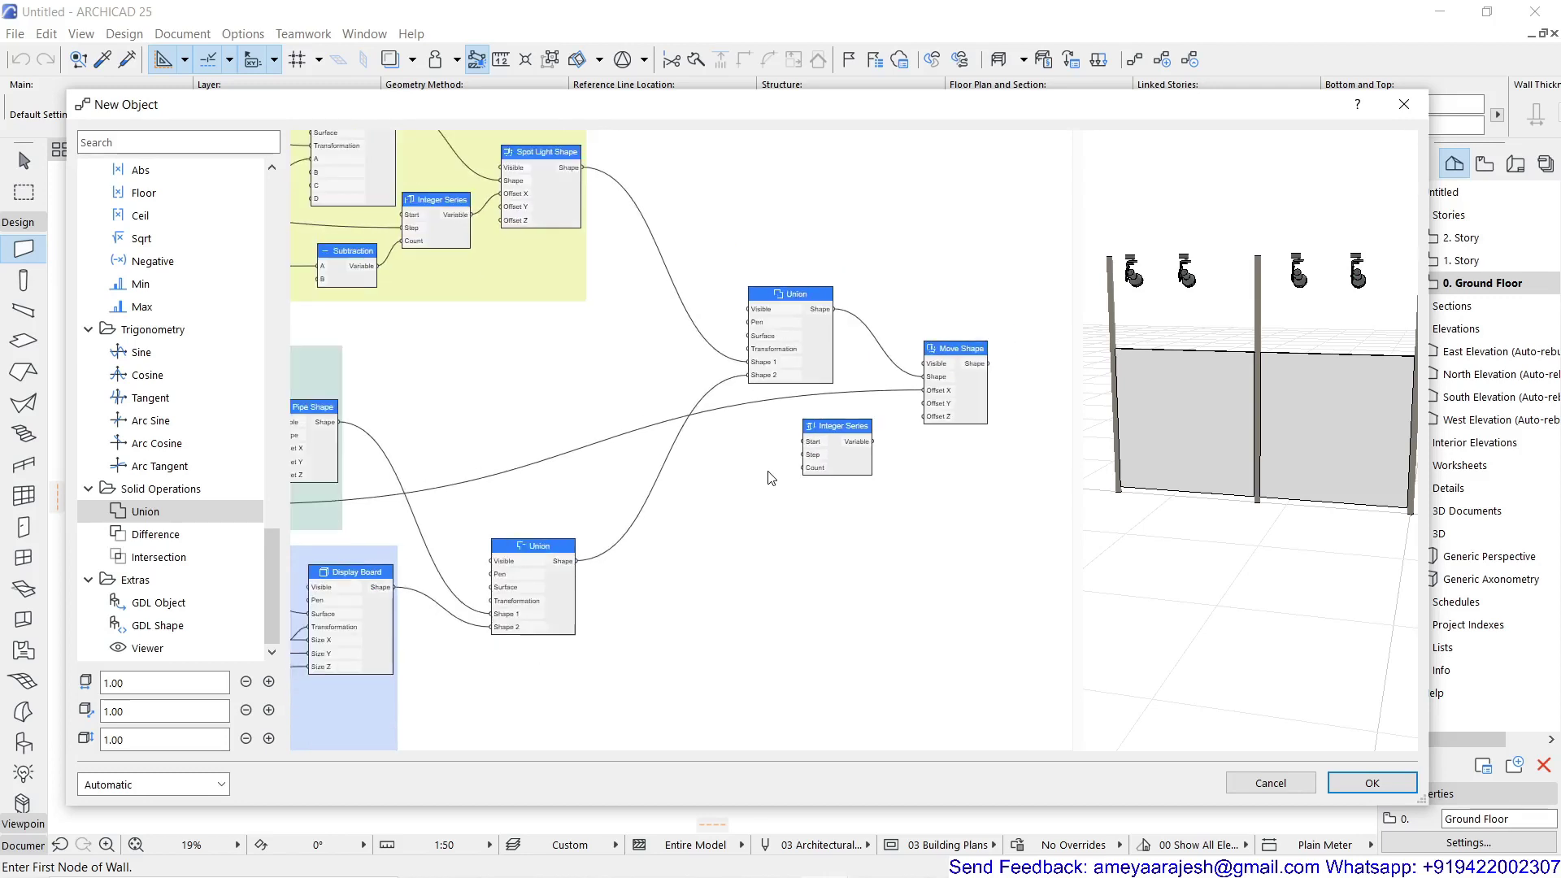
scroll(825, 496, down, 1)
scroll(829, 498, down, 1)
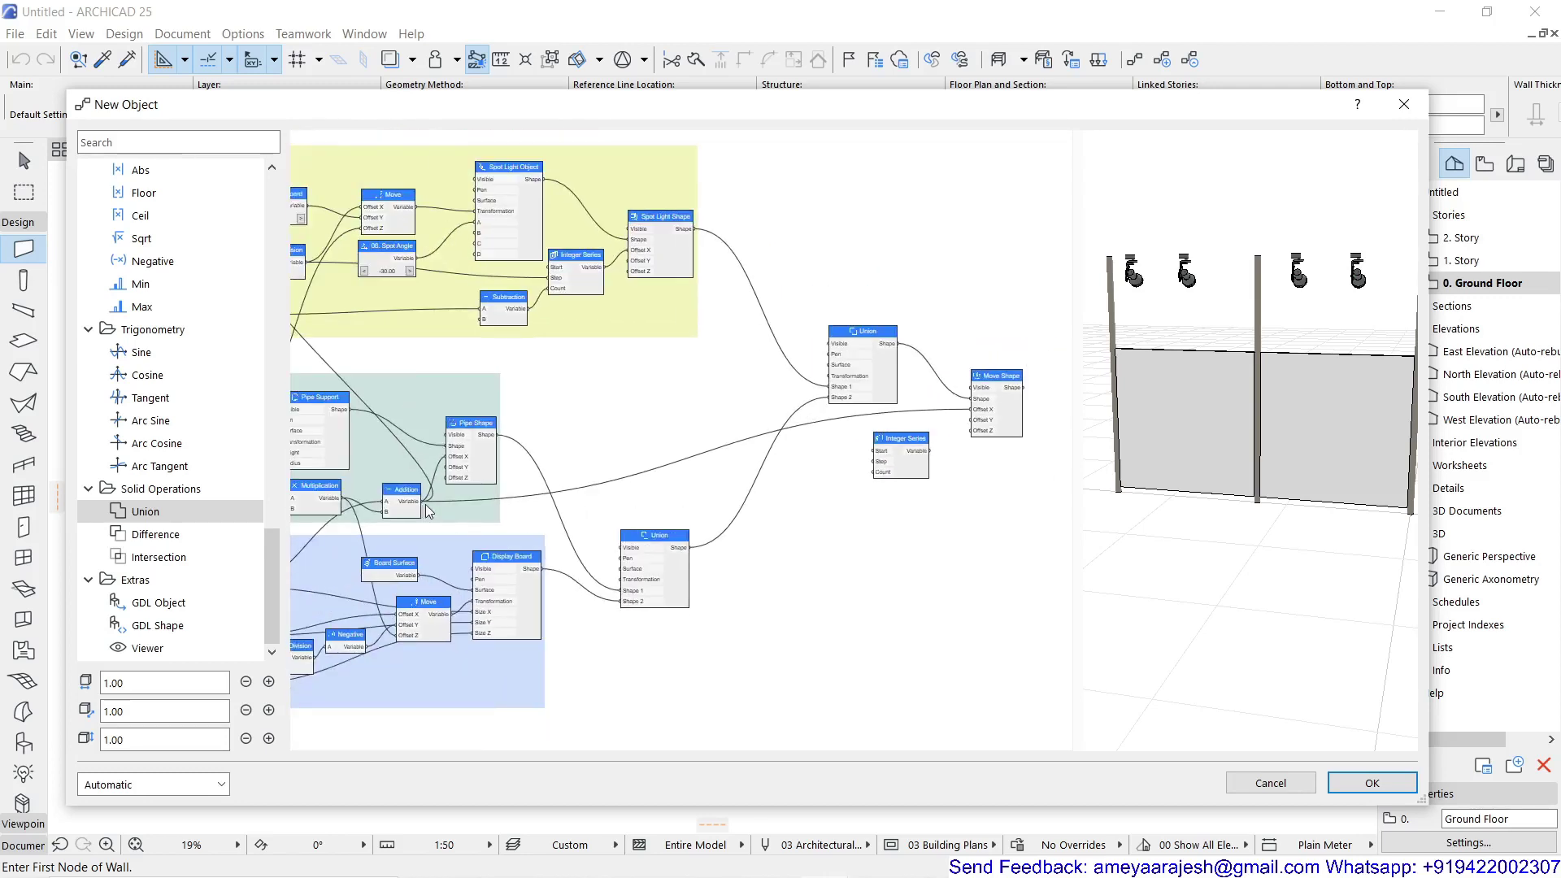
drag(426, 504, 868, 461)
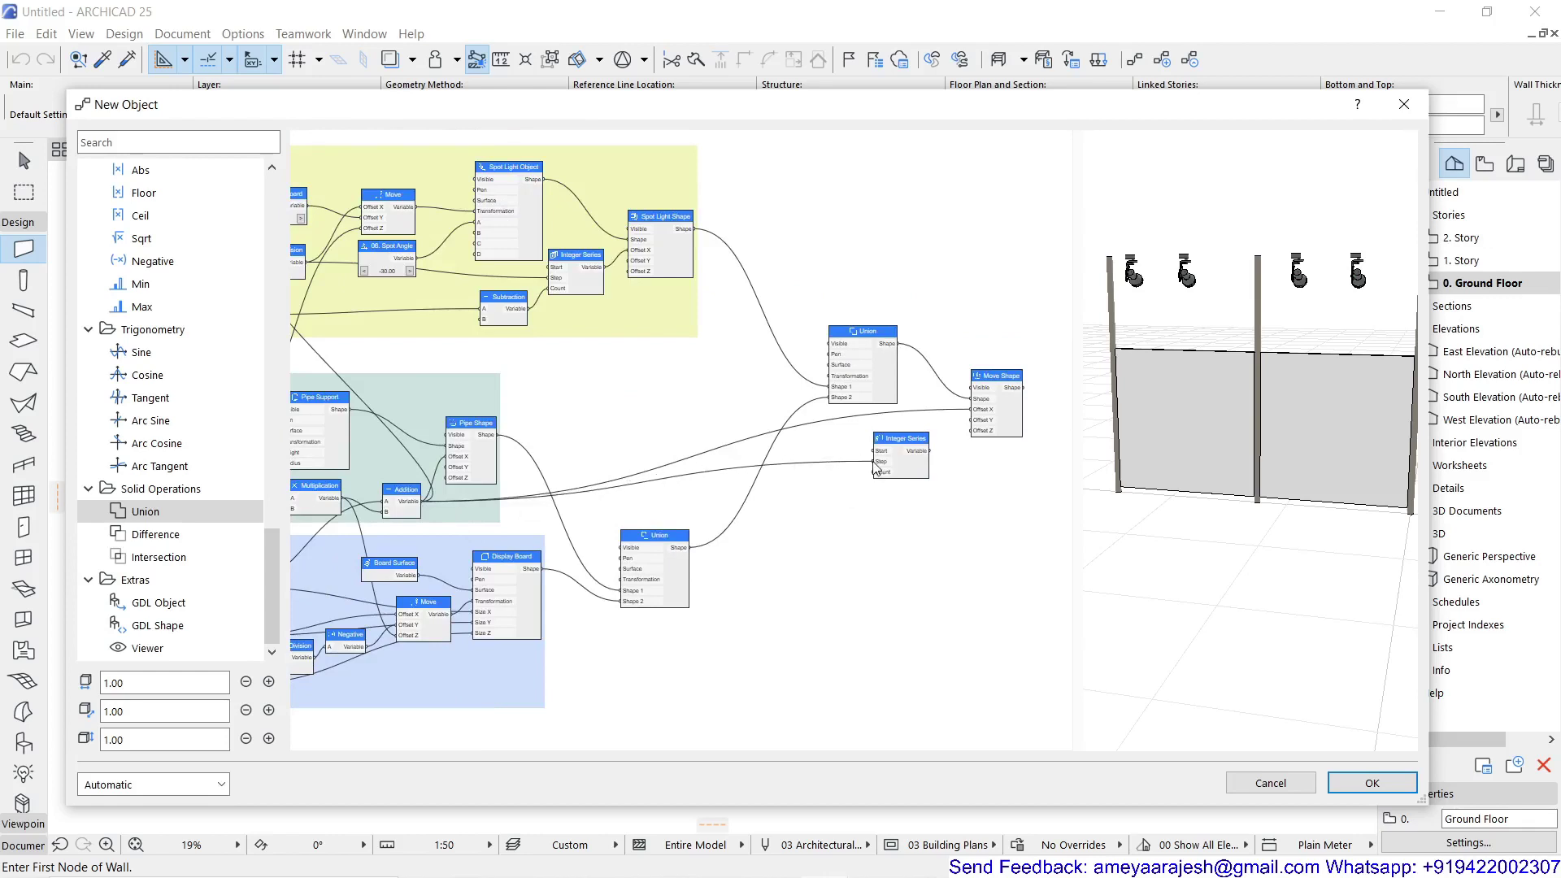
scroll(924, 475, up, 1)
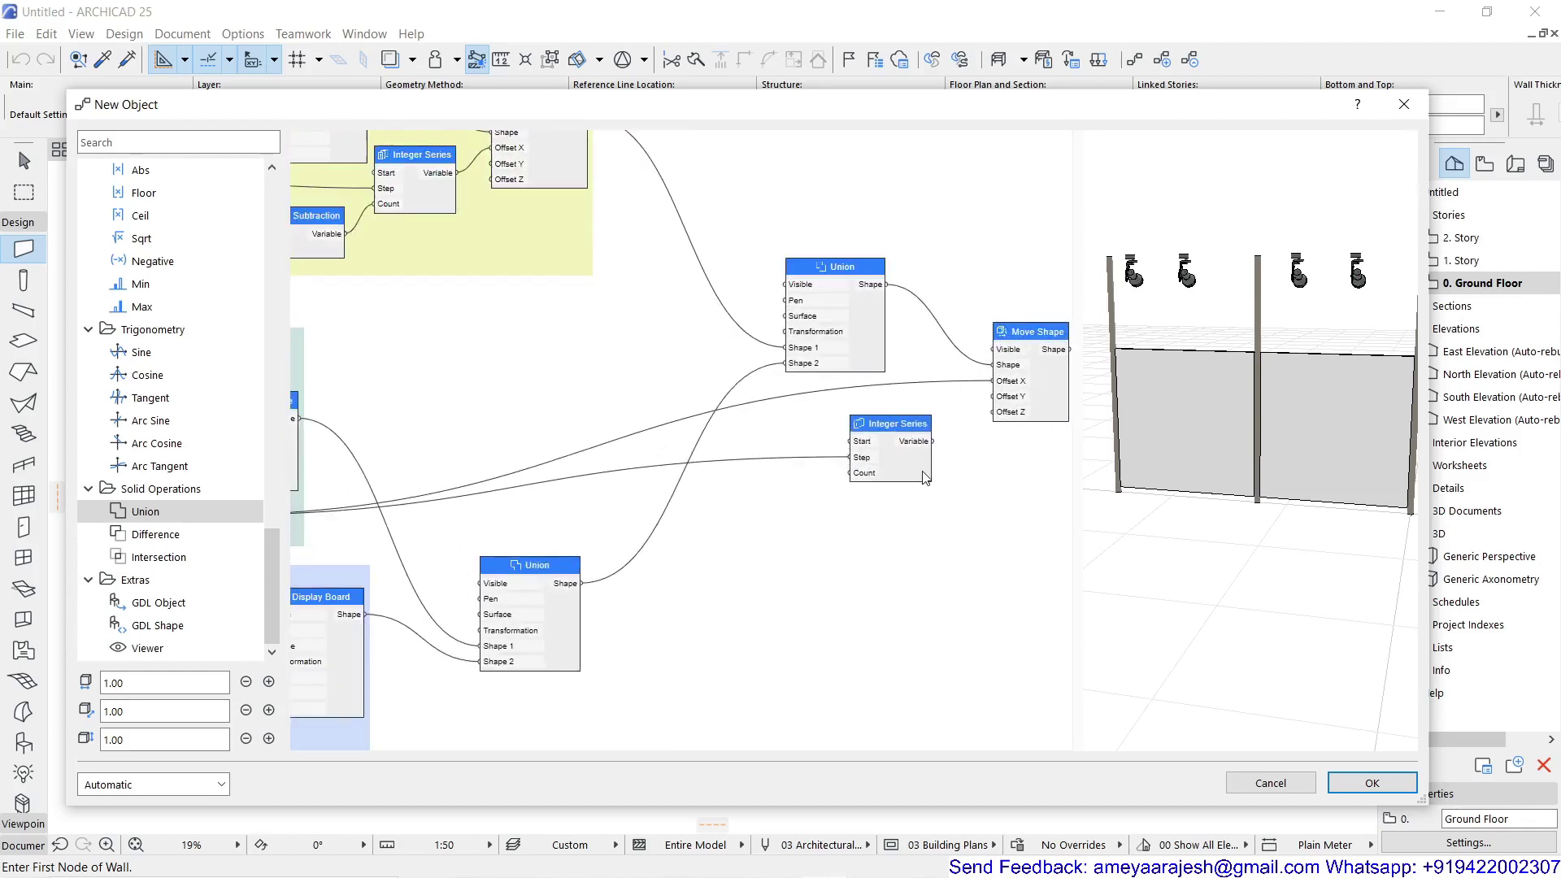
Add an Integer node beside the new Integer Series and name it "00. Number of Display Boards"
double_click(714, 521)
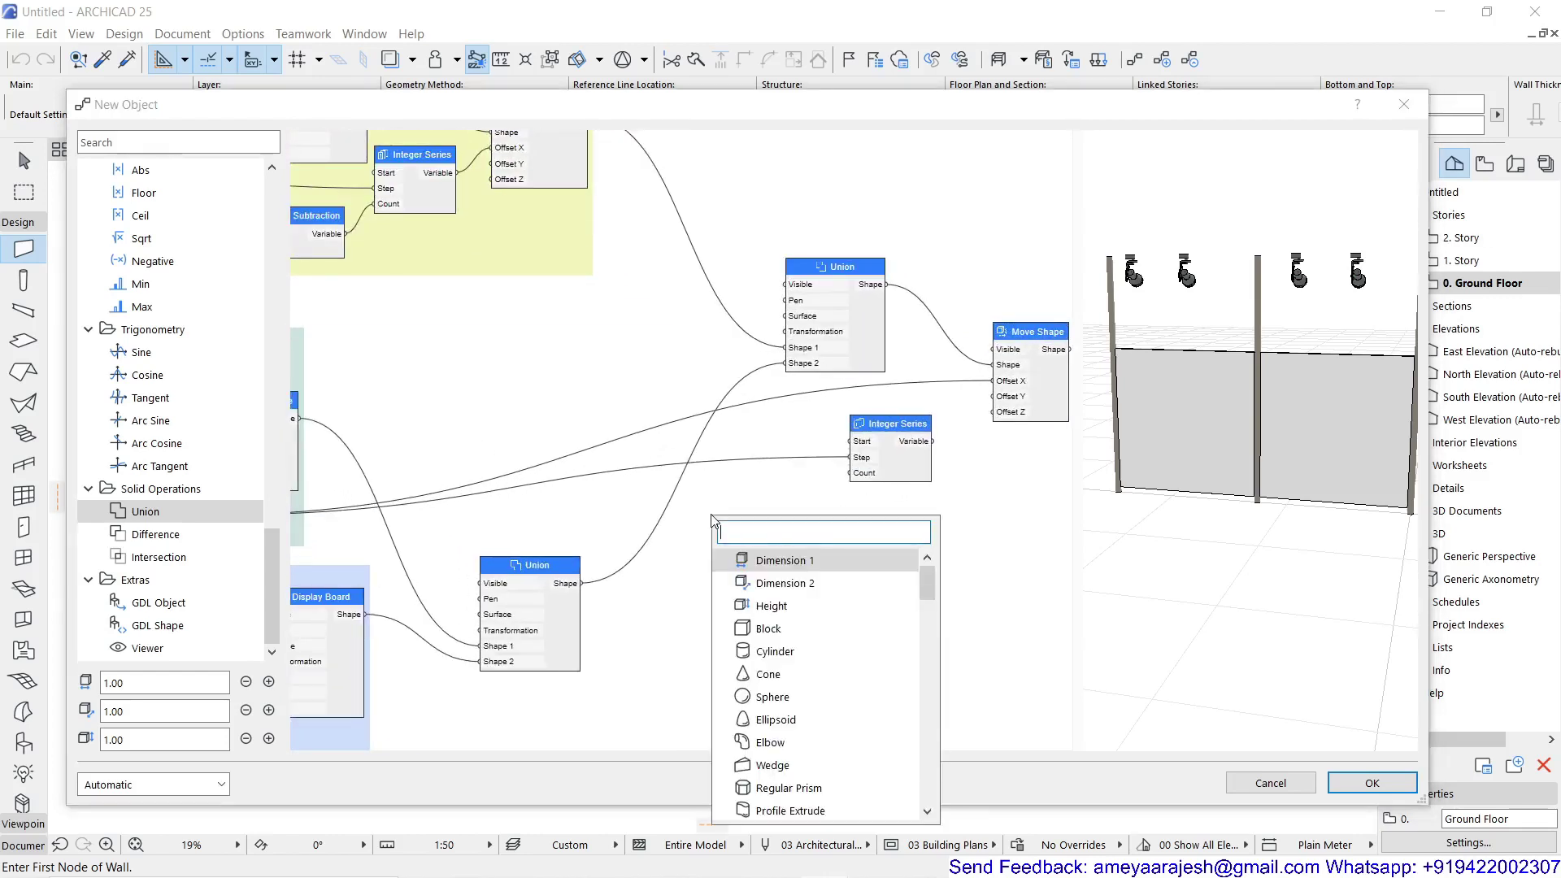
text(inte)
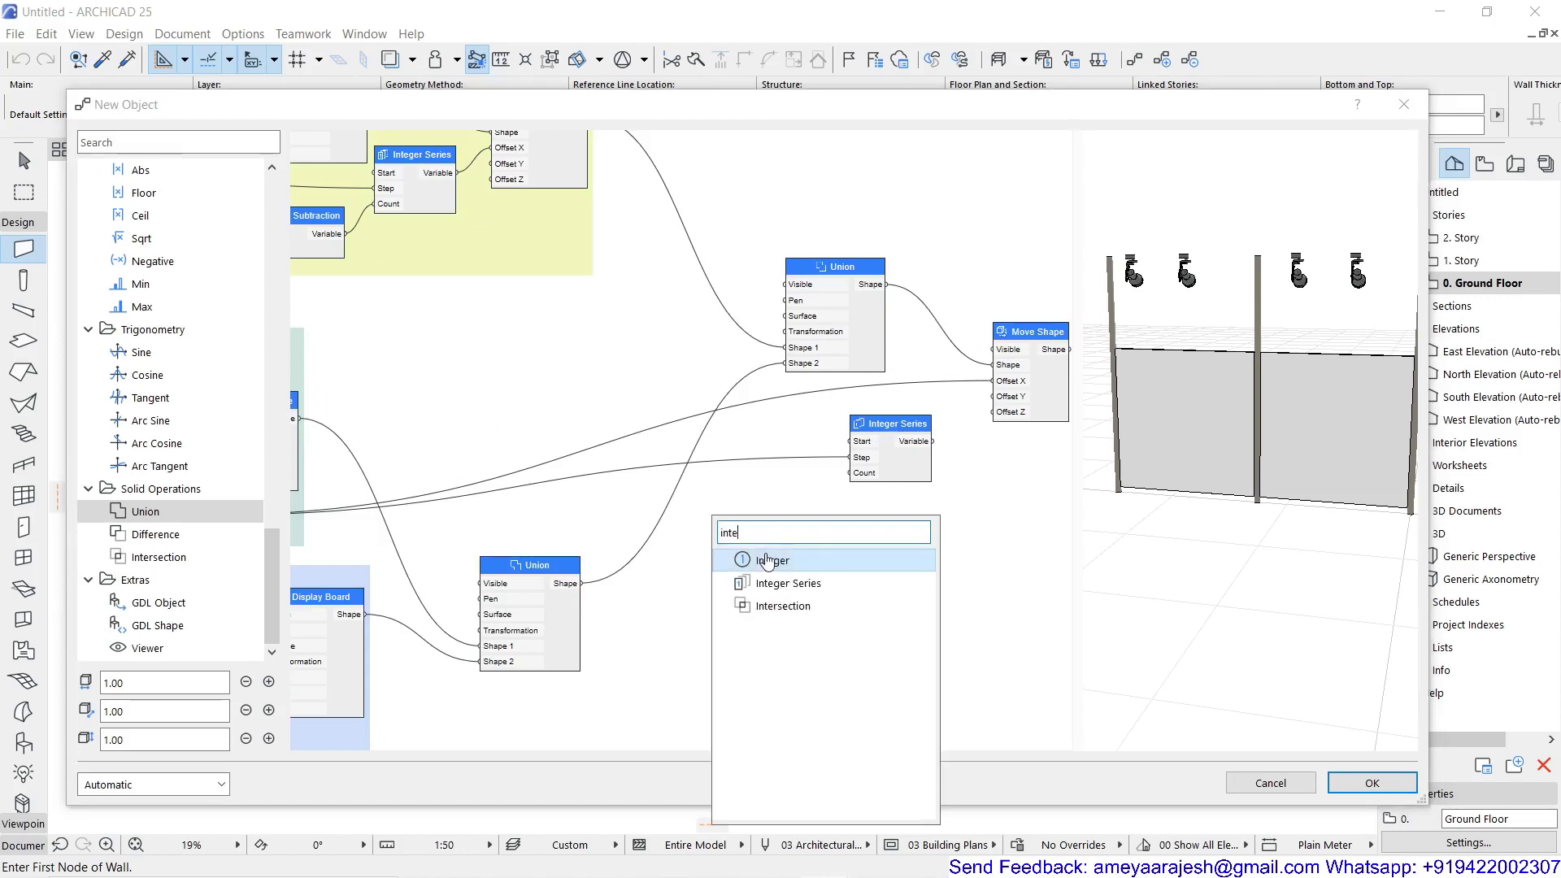
click(753, 558)
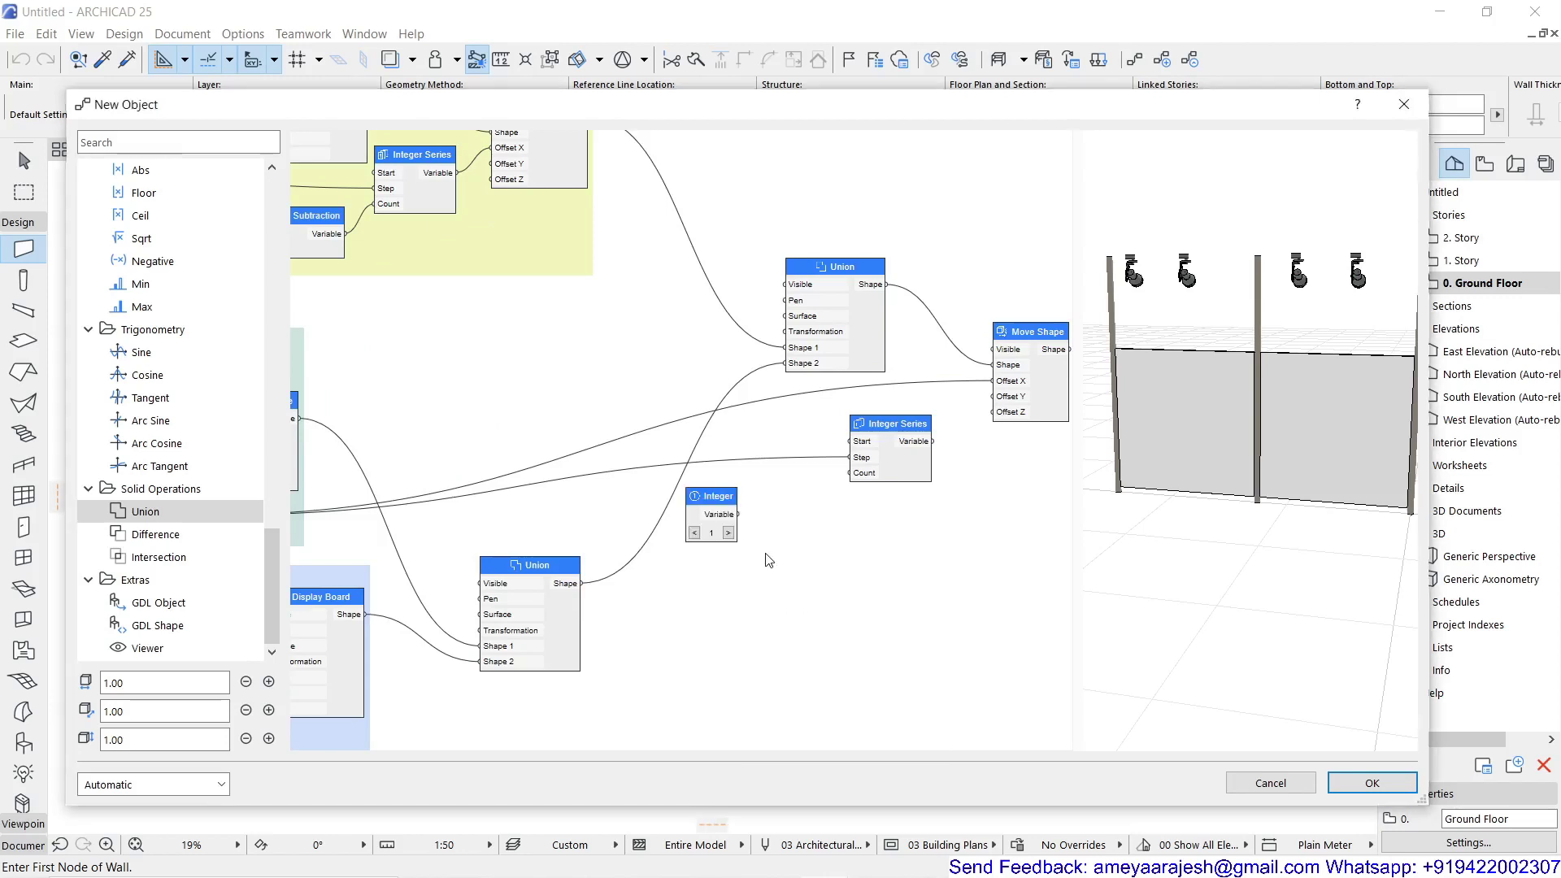
double_click(717, 510)
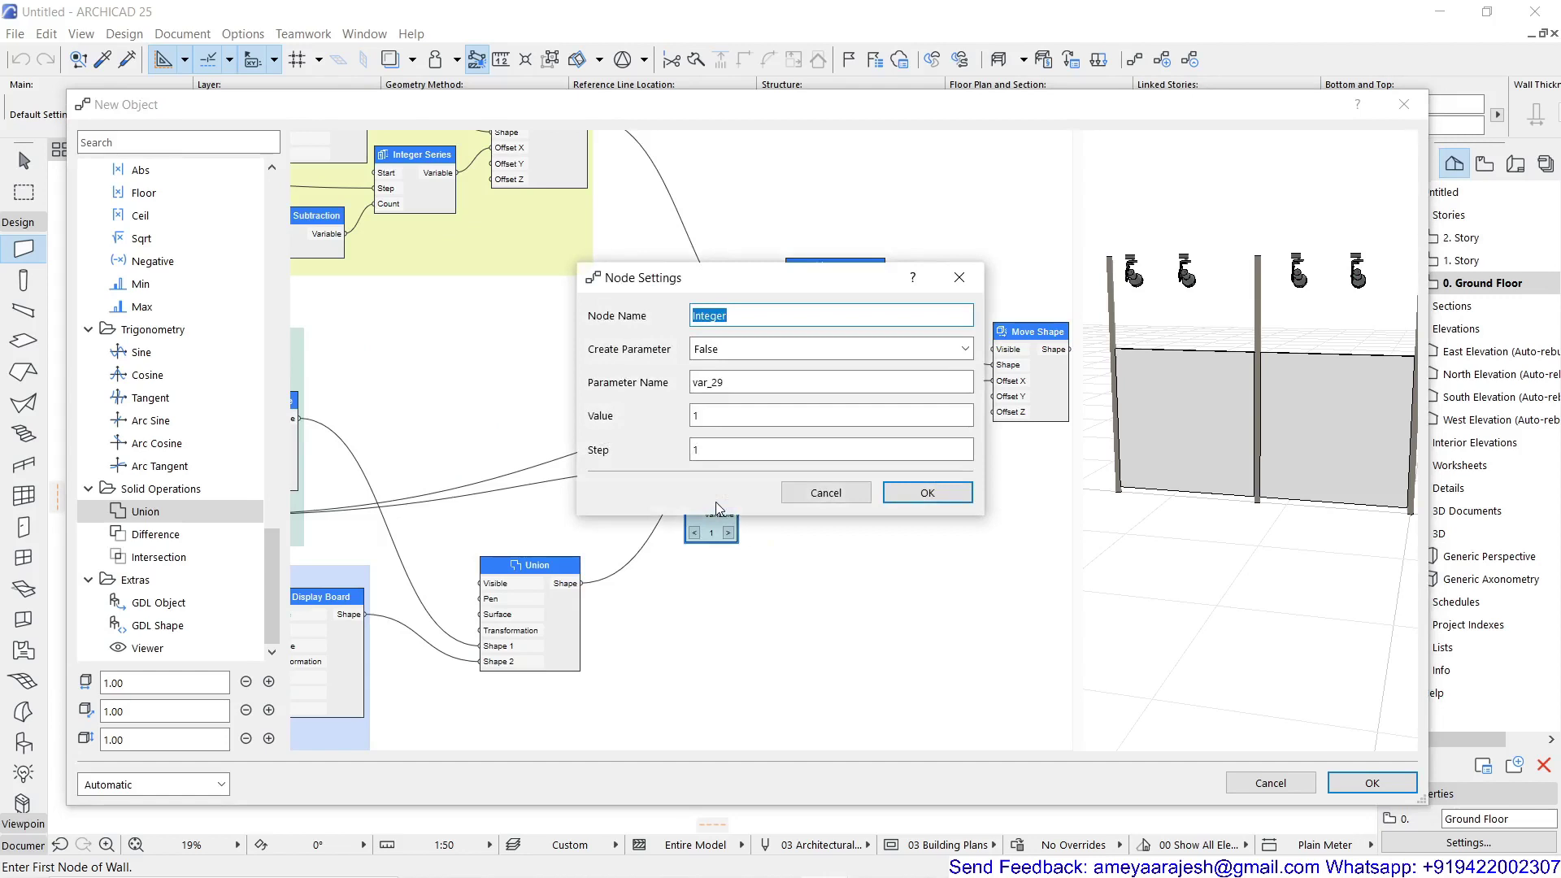
text(Number of Display Boards)
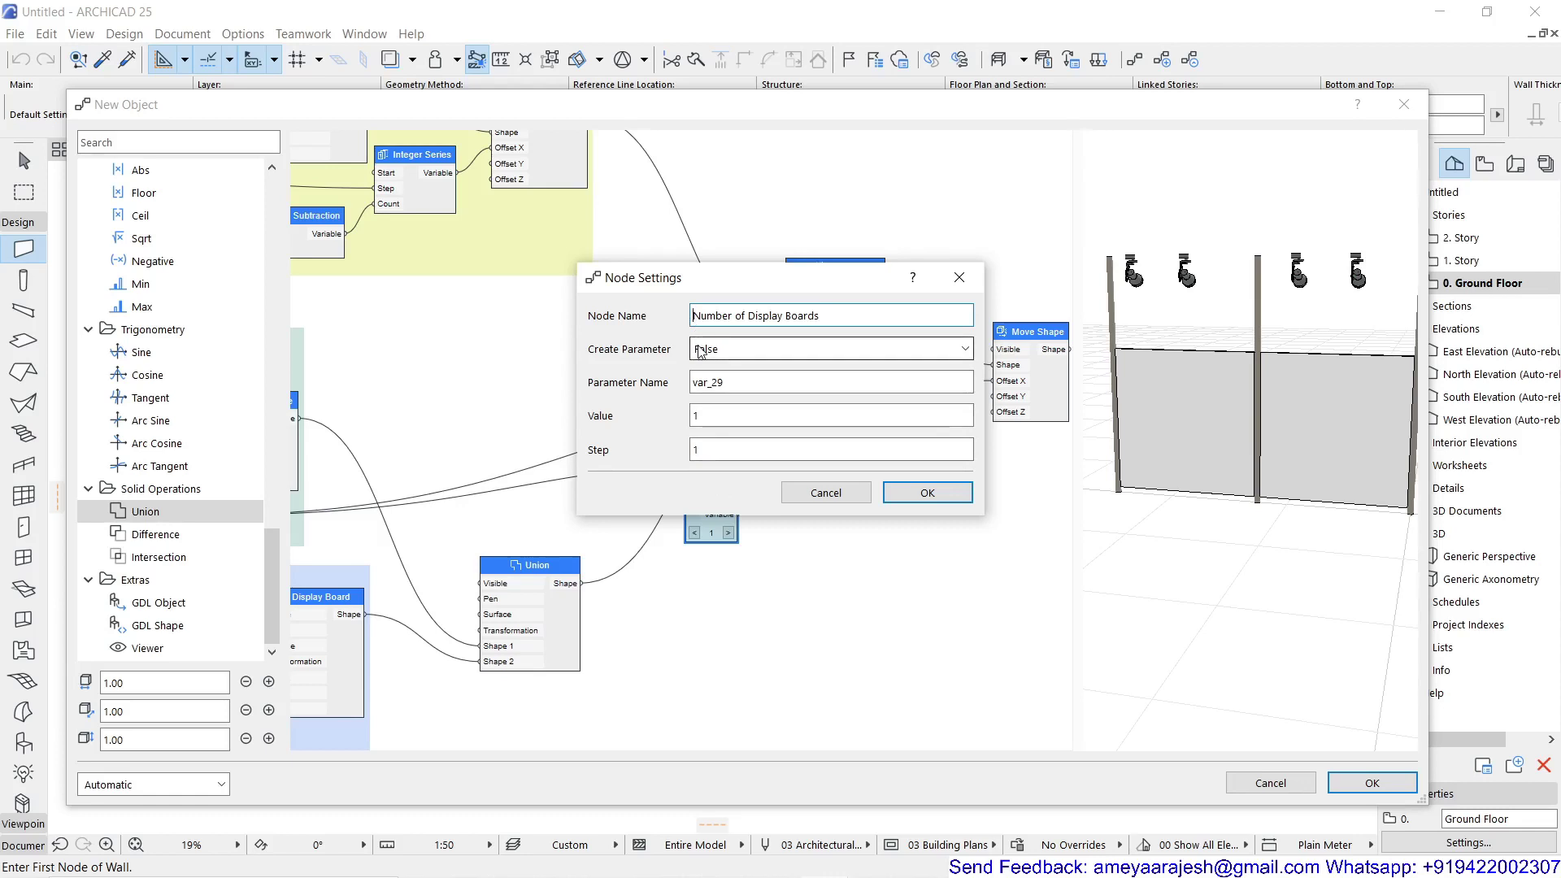
text(00.)
drag(857, 313, 647, 316)
key(ctrl+c)
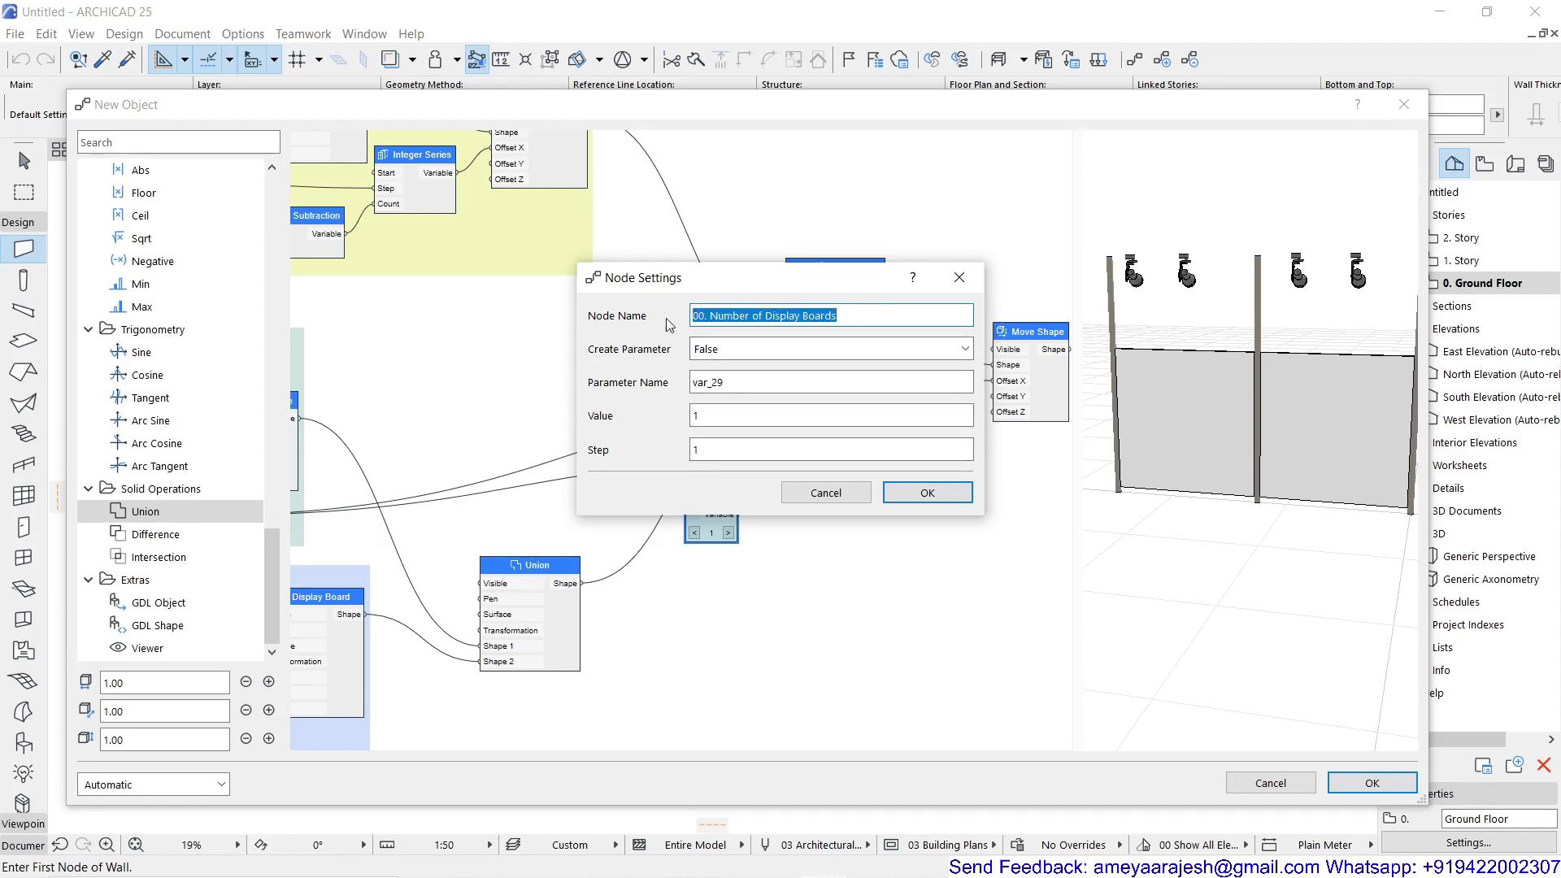
Make the Integer node a created parameter, reusing "00. Number of Display Boards" as the parameter name
click(741, 349)
click(741, 364)
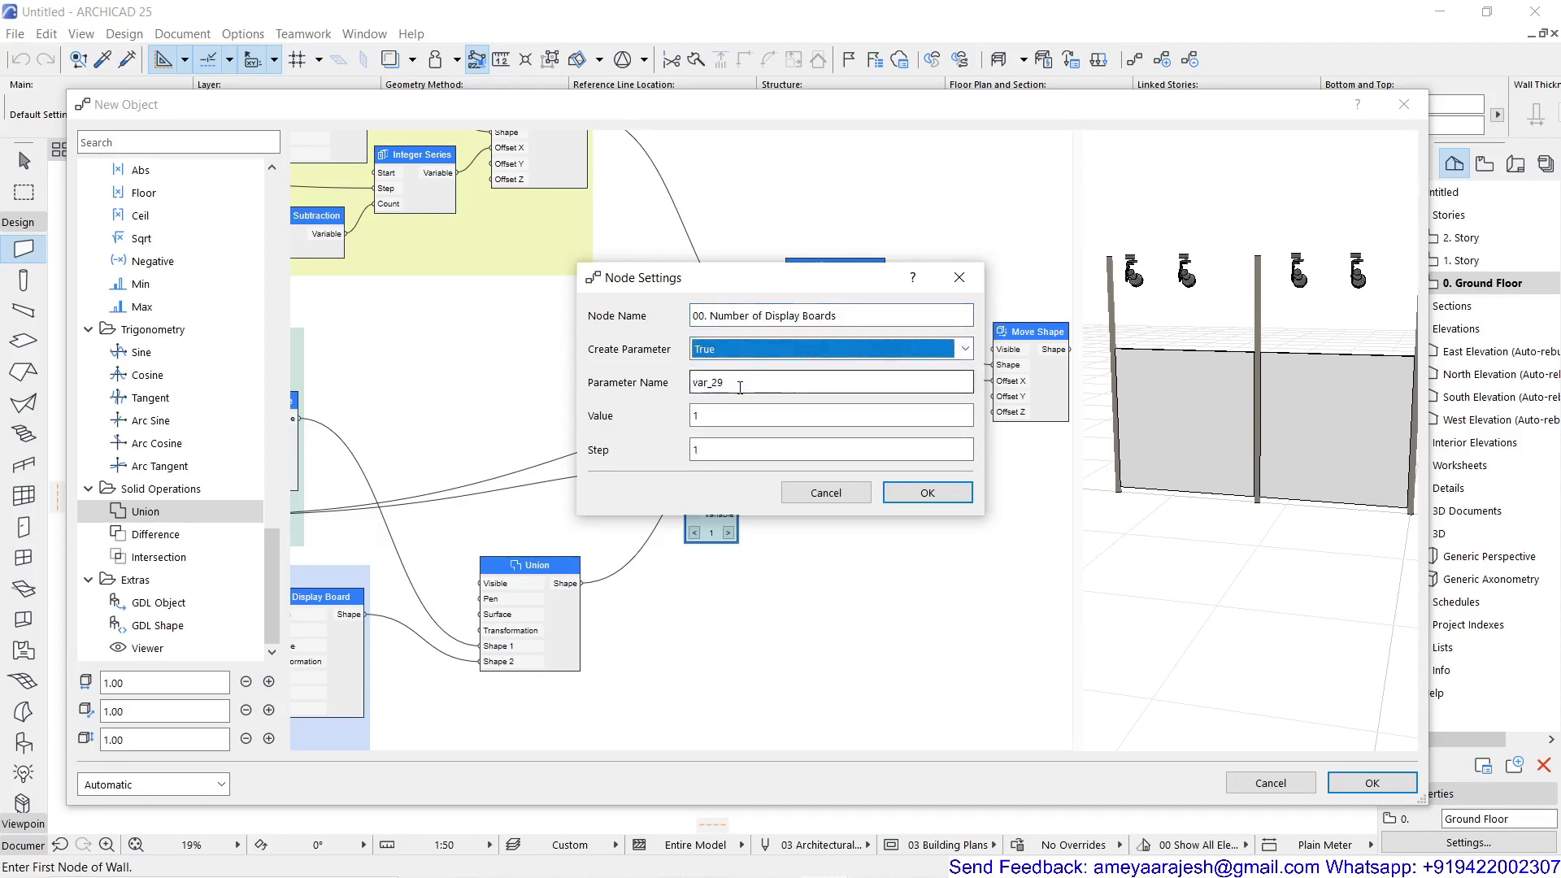
double_click(740, 387)
key(ctrl+v)
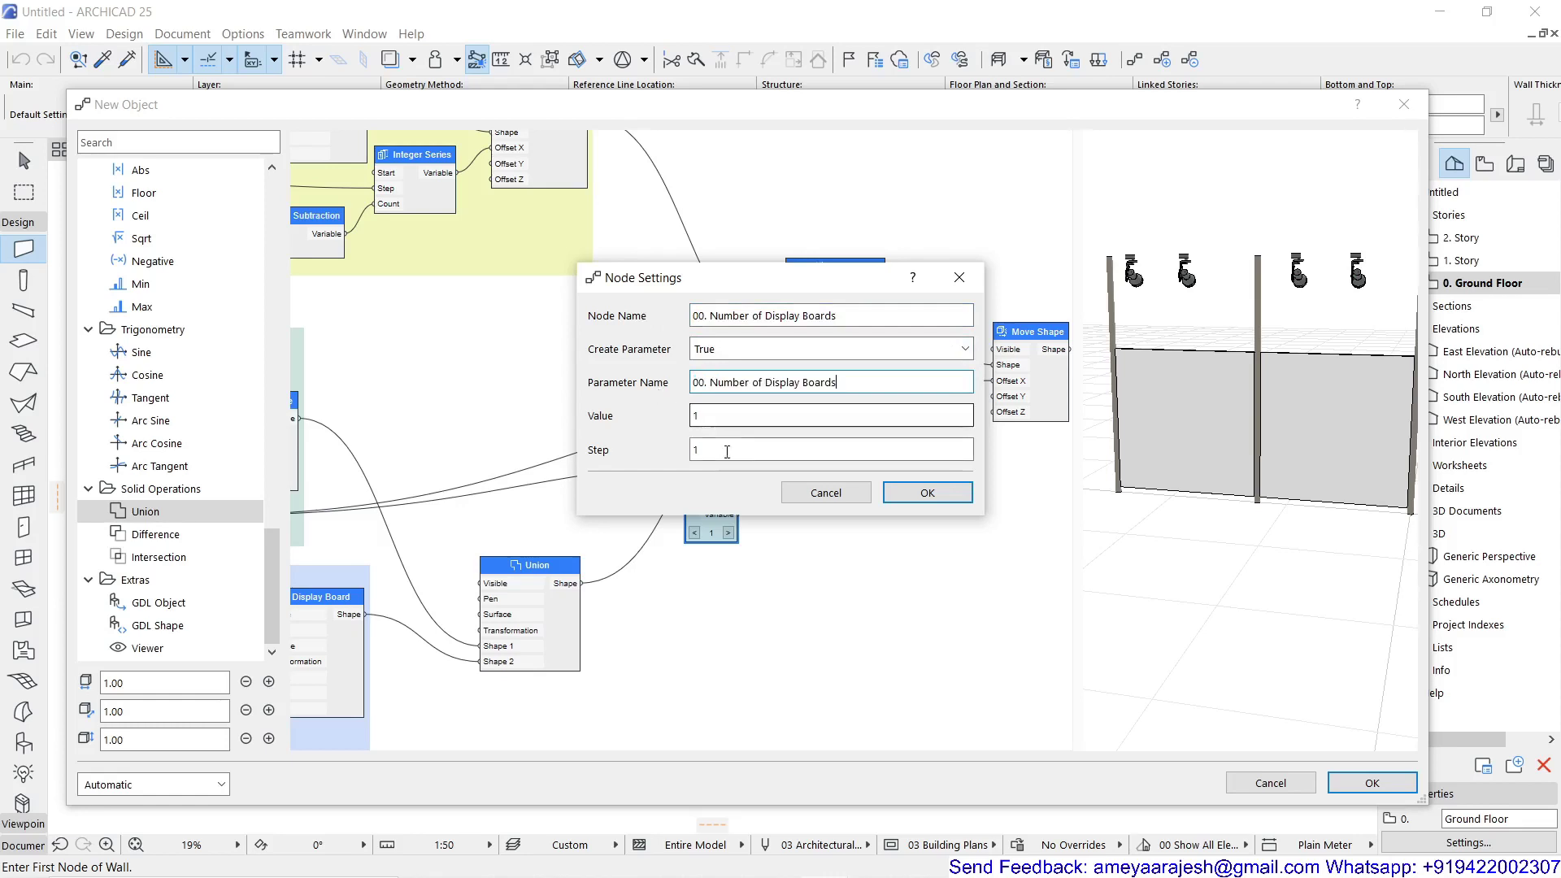
click(711, 413)
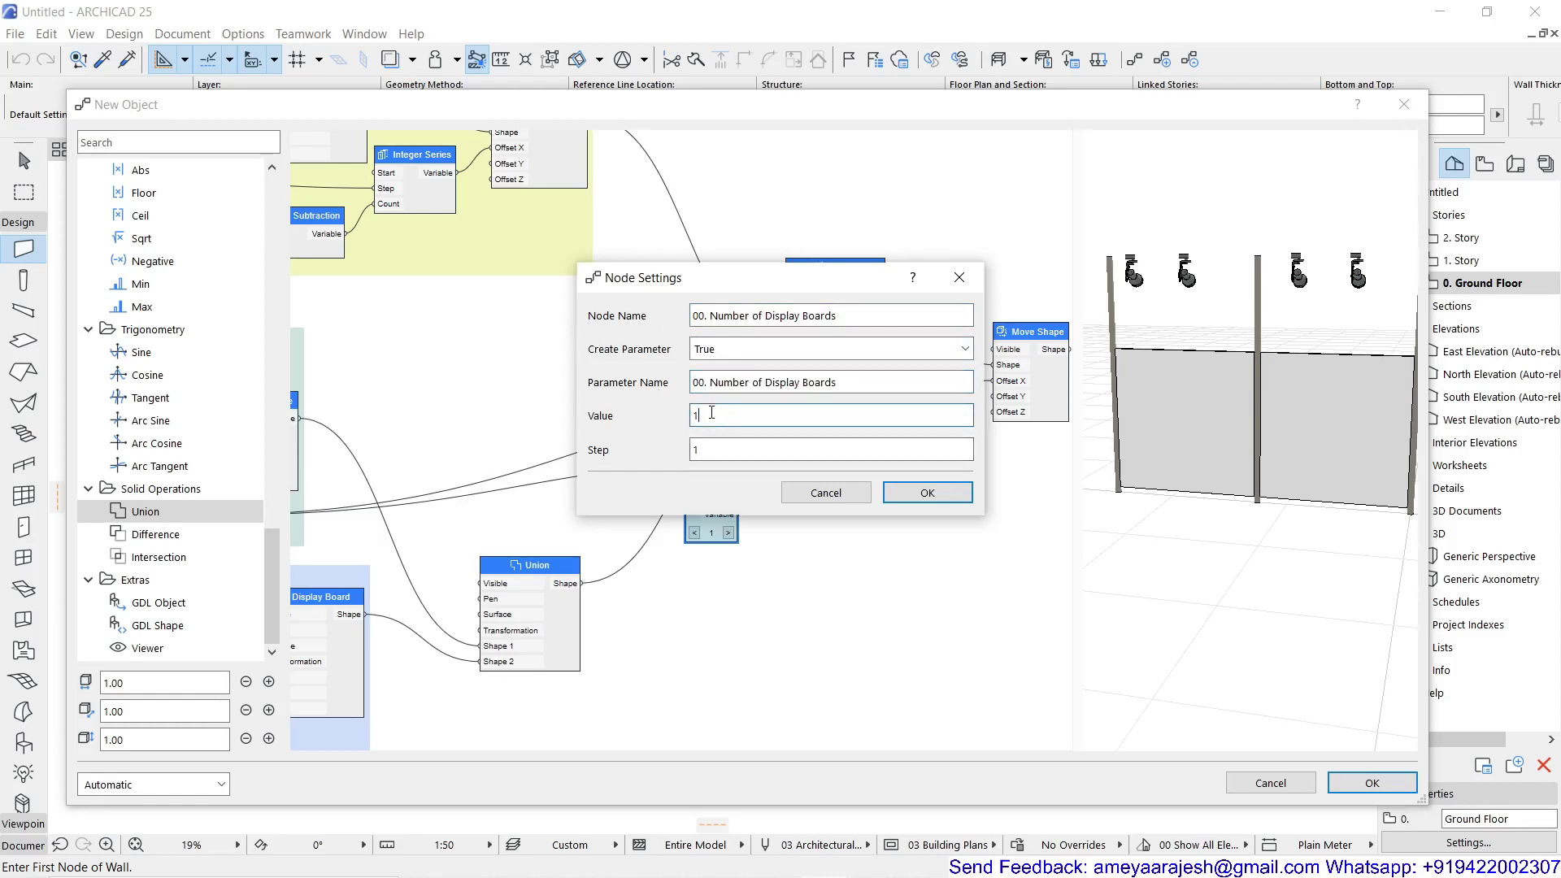
click(926, 493)
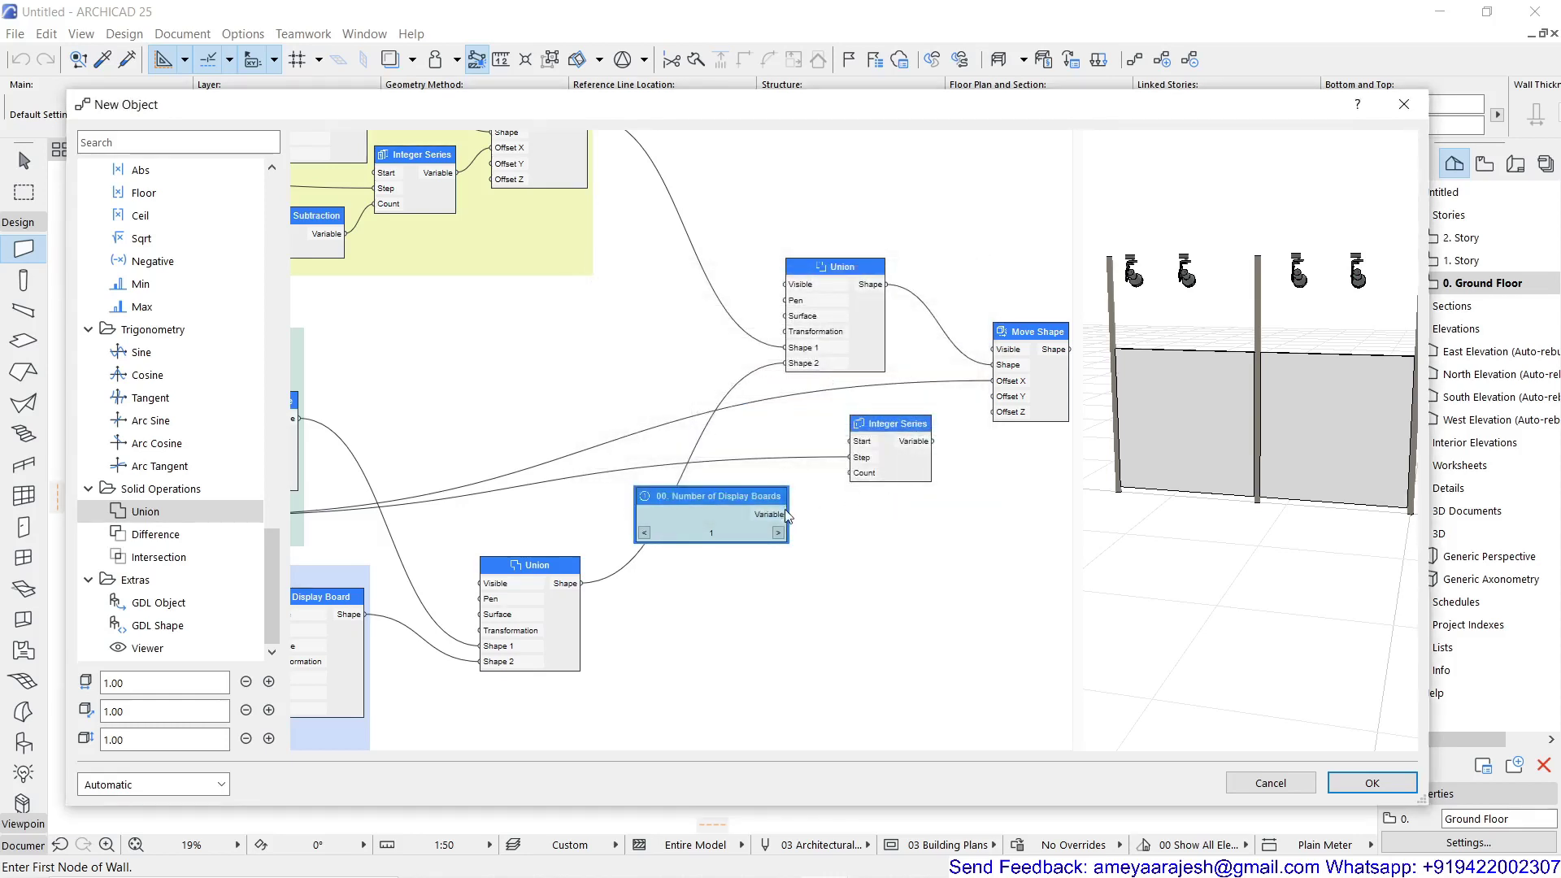
Connect the board number node to the Integer Series' Count and the series' output to the final Move Shape's Offset X
drag(787, 514, 851, 473)
drag(933, 441, 995, 382)
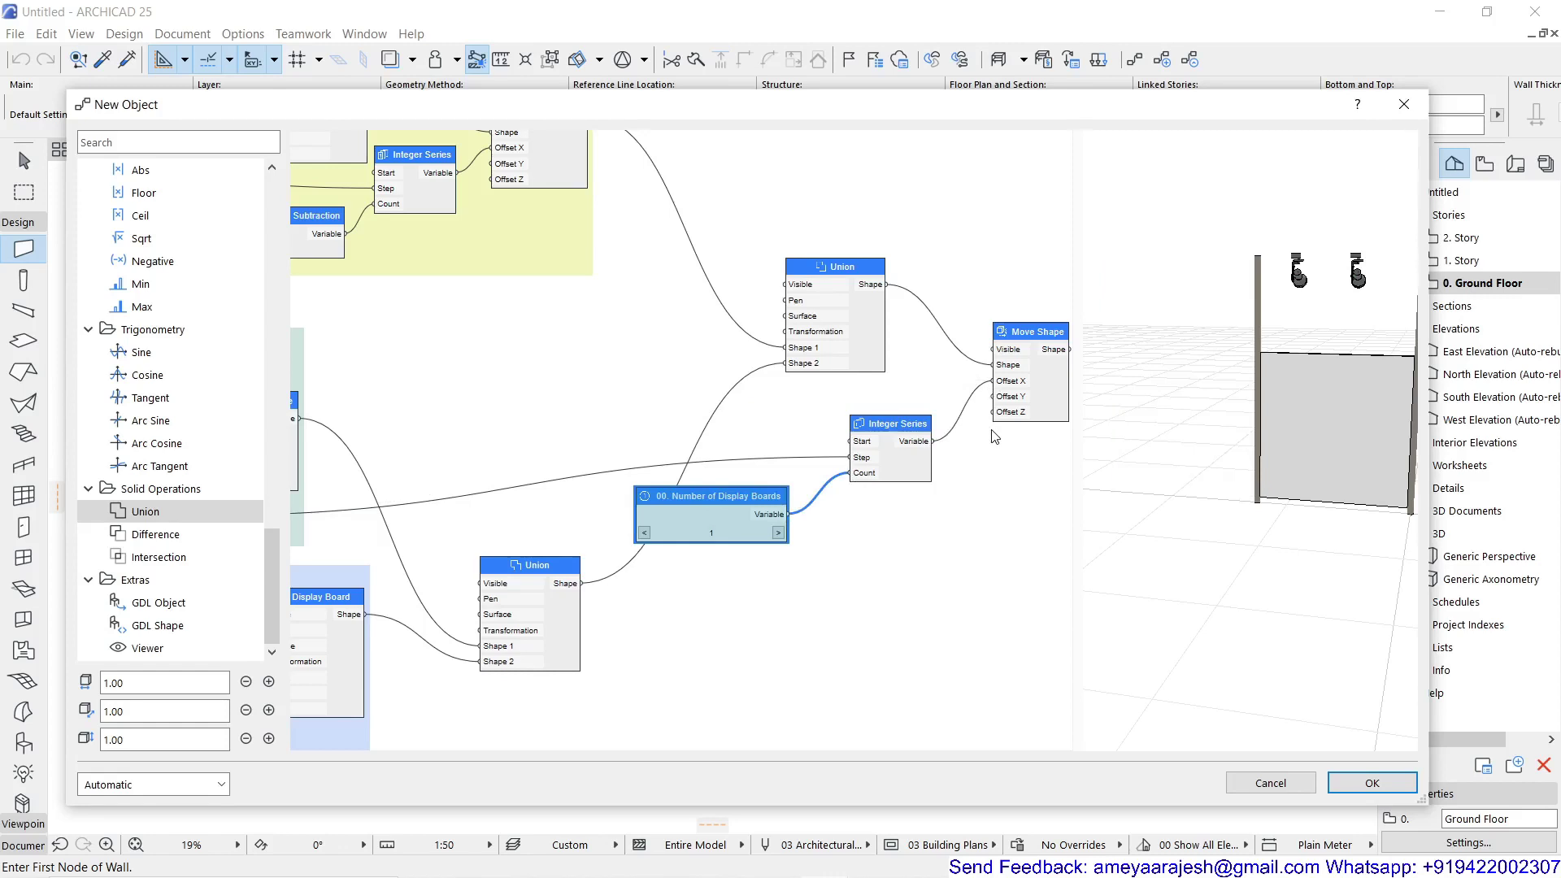
Set the number of display boards to 3 in its node
click(777, 534)
scroll(1122, 496, down, 3)
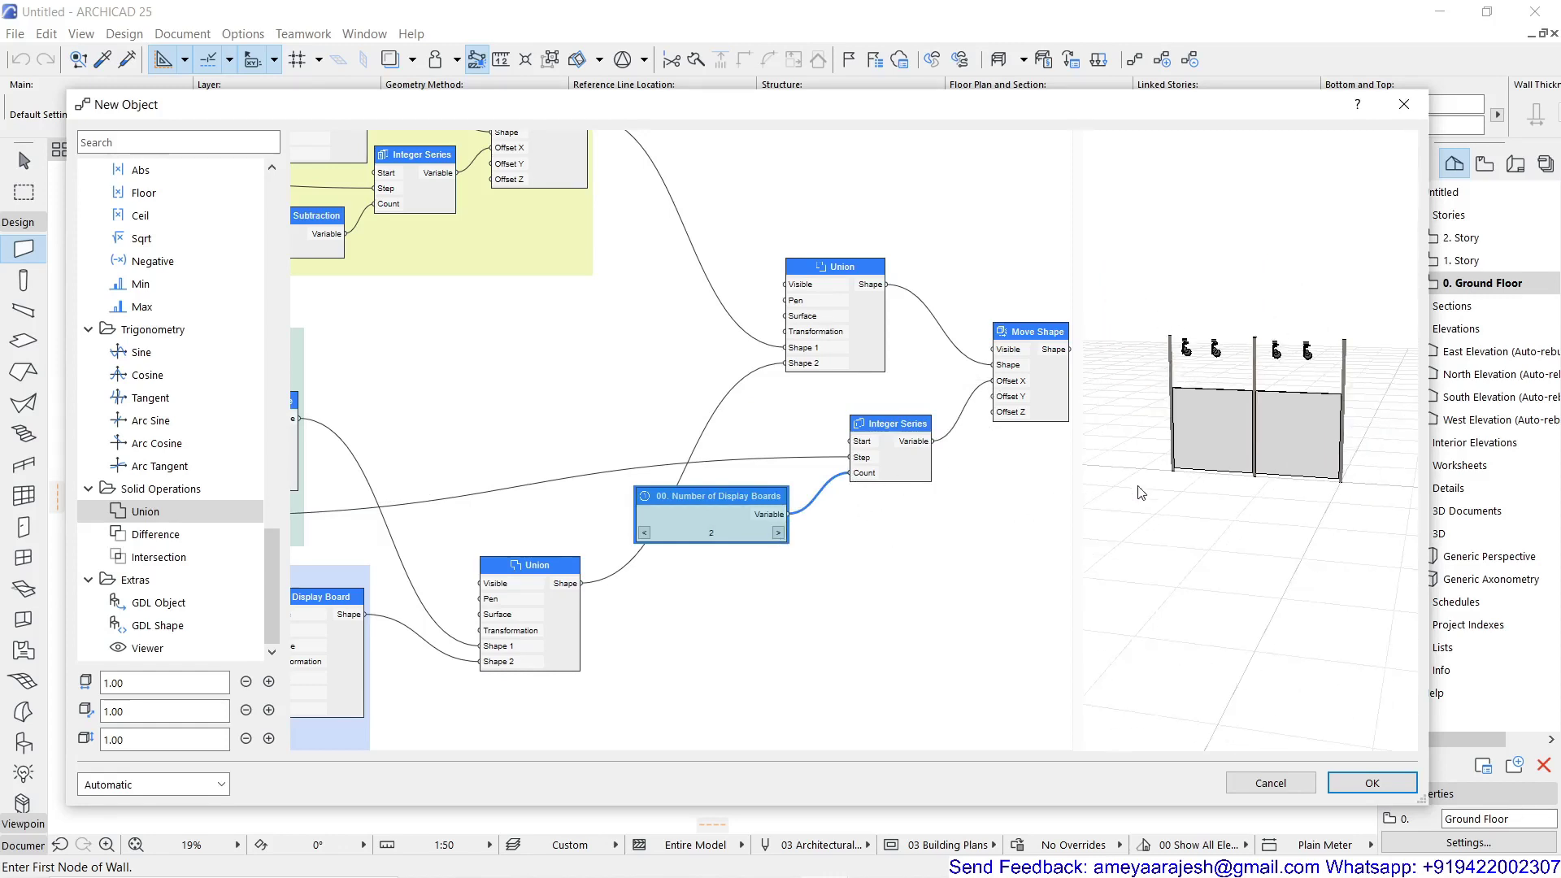
click(778, 534)
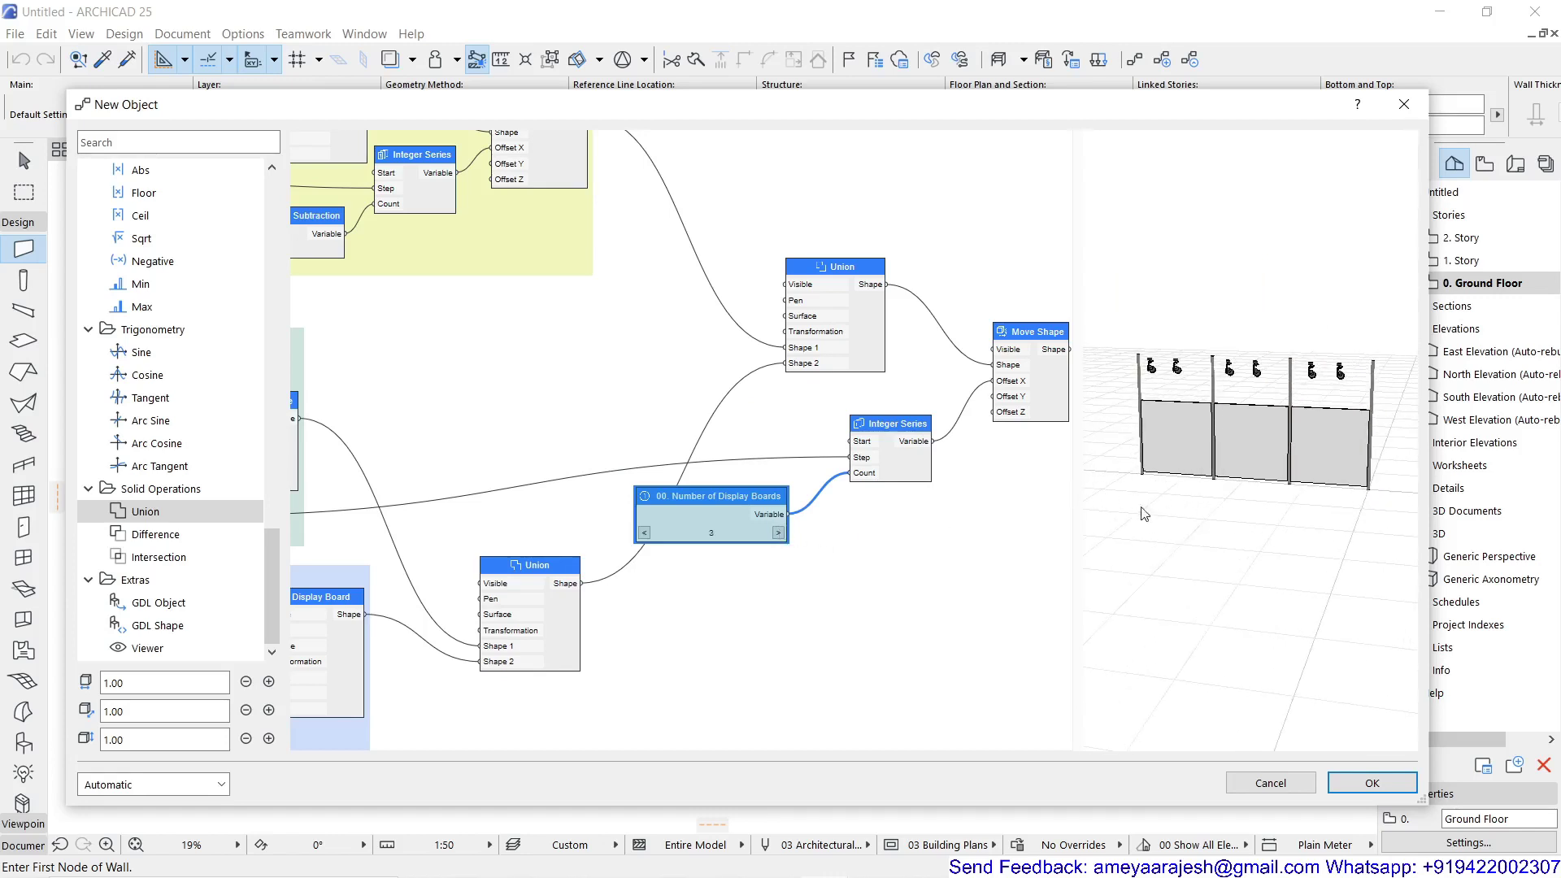
Move both Unions, the Integer Series, the board number node and the final Move Shape closer to the existing groups and group them
scroll(841, 513, down, 3)
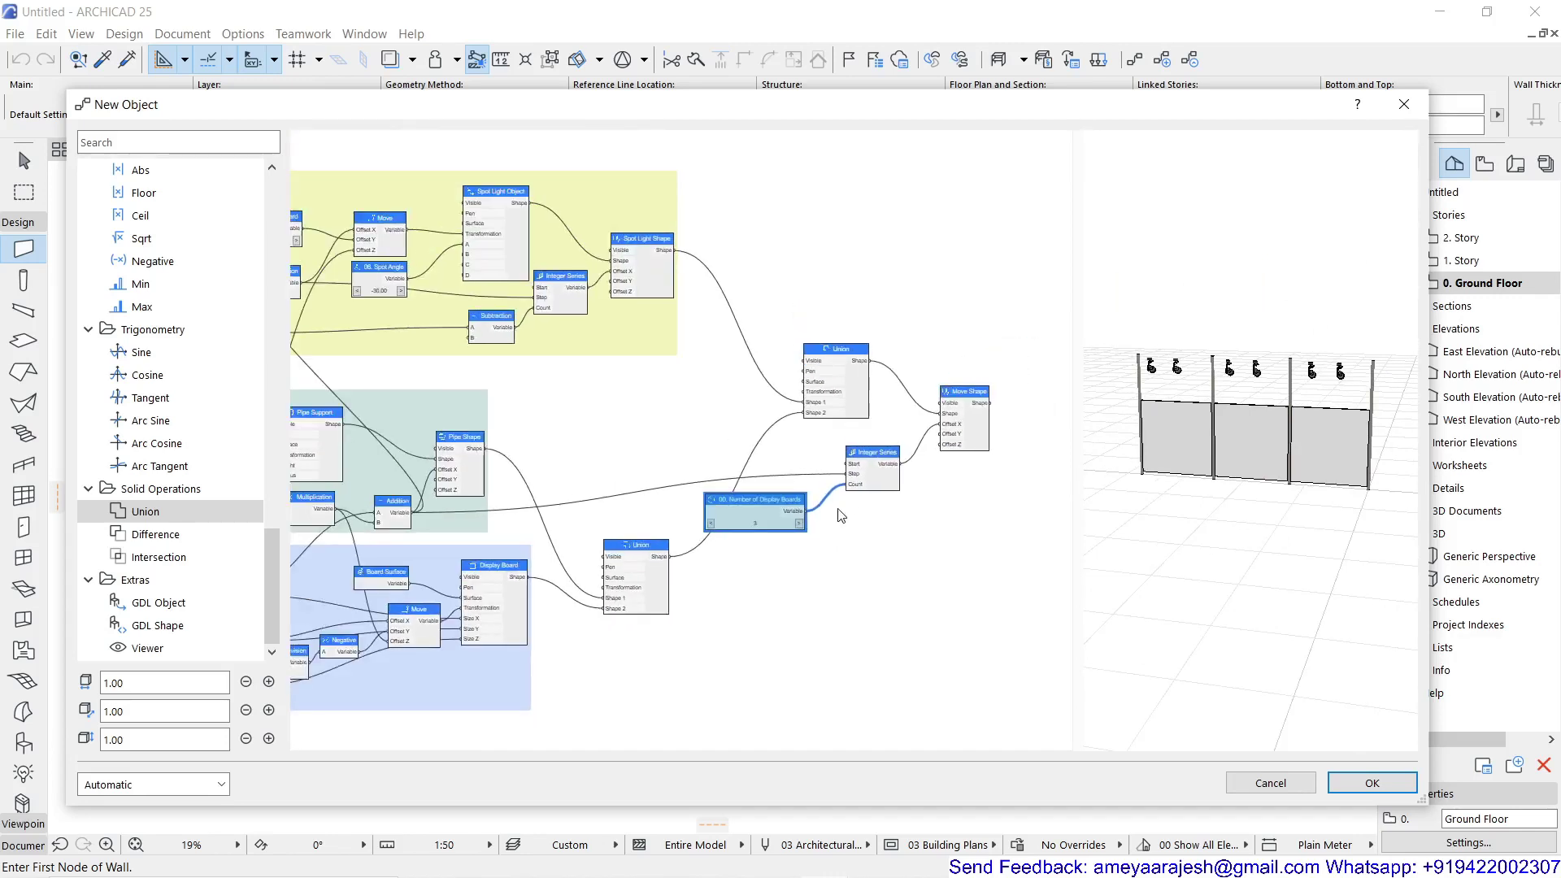
drag(550, 367, 914, 580)
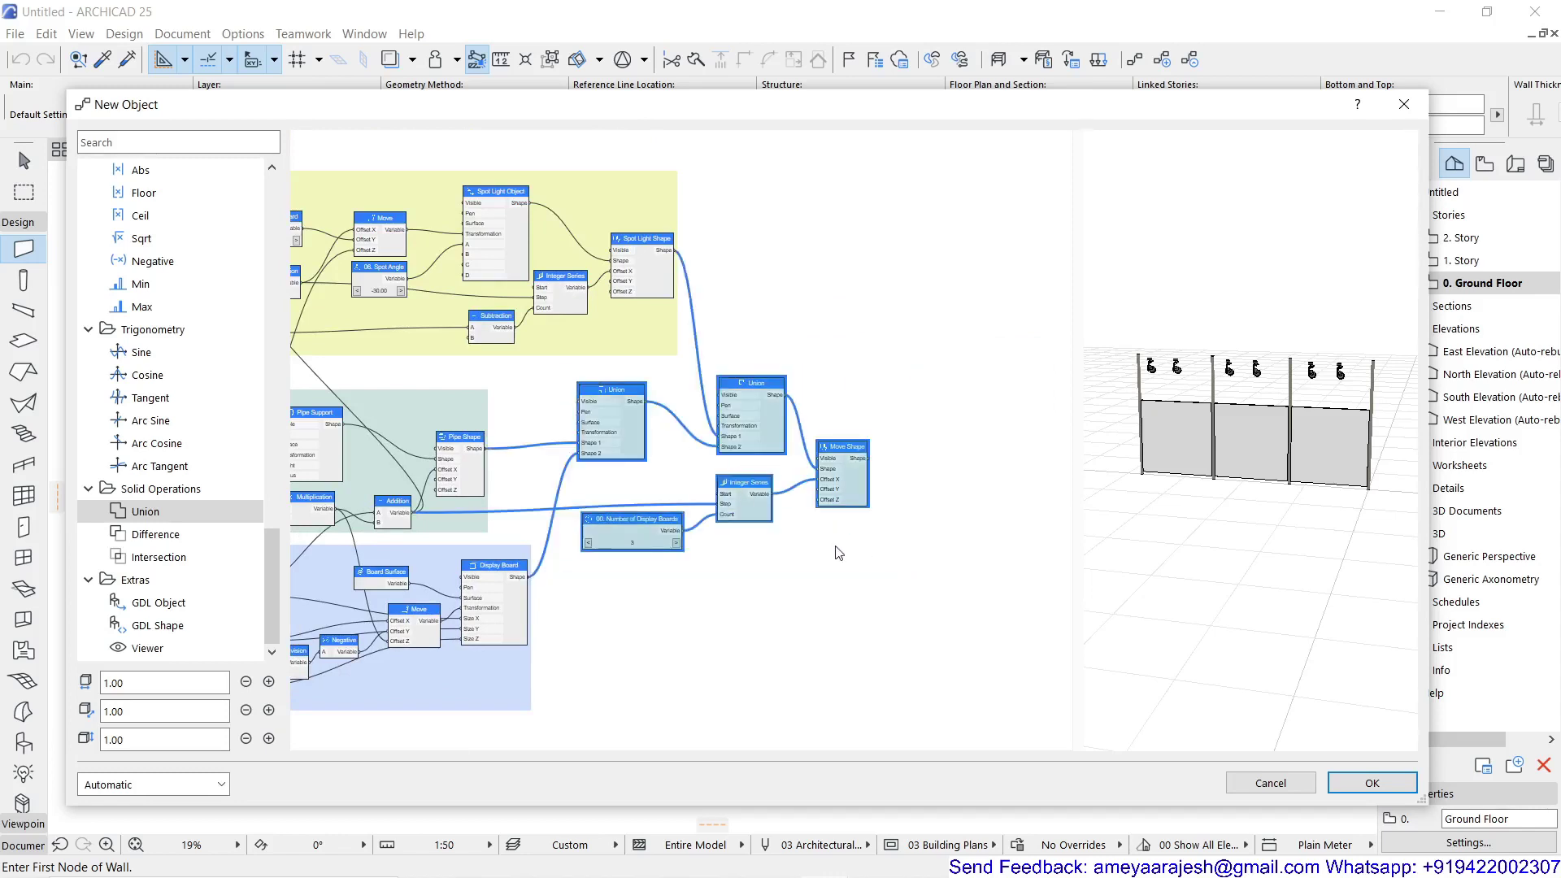
key(ctrl+g)
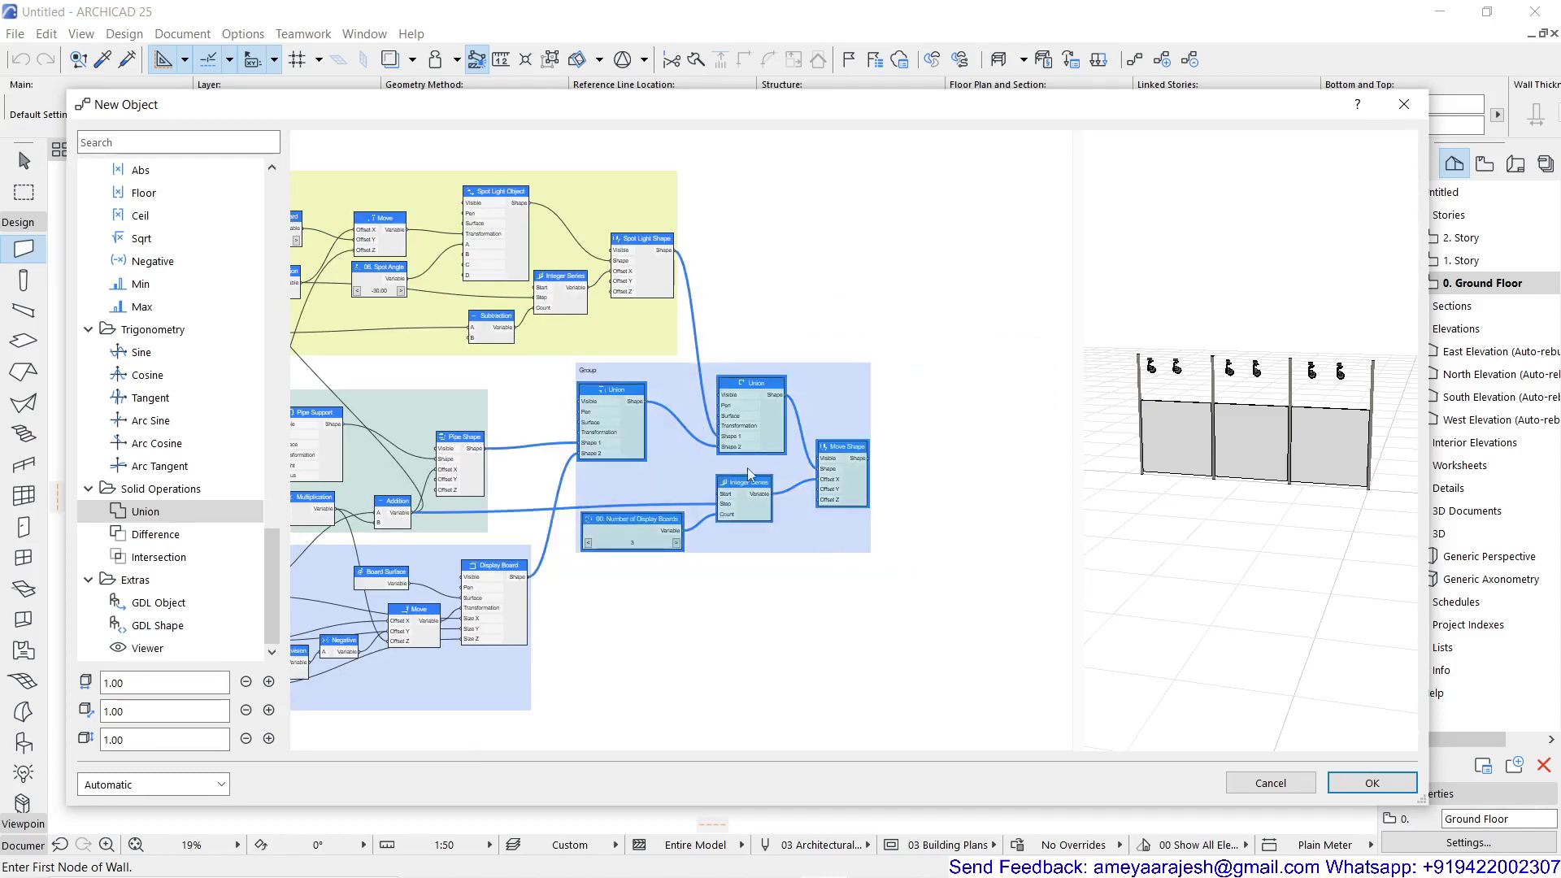
Name the new group "Display Board & Spot Light Group" and set its color to Pink
double_click(583, 370)
click(821, 348)
click(913, 434)
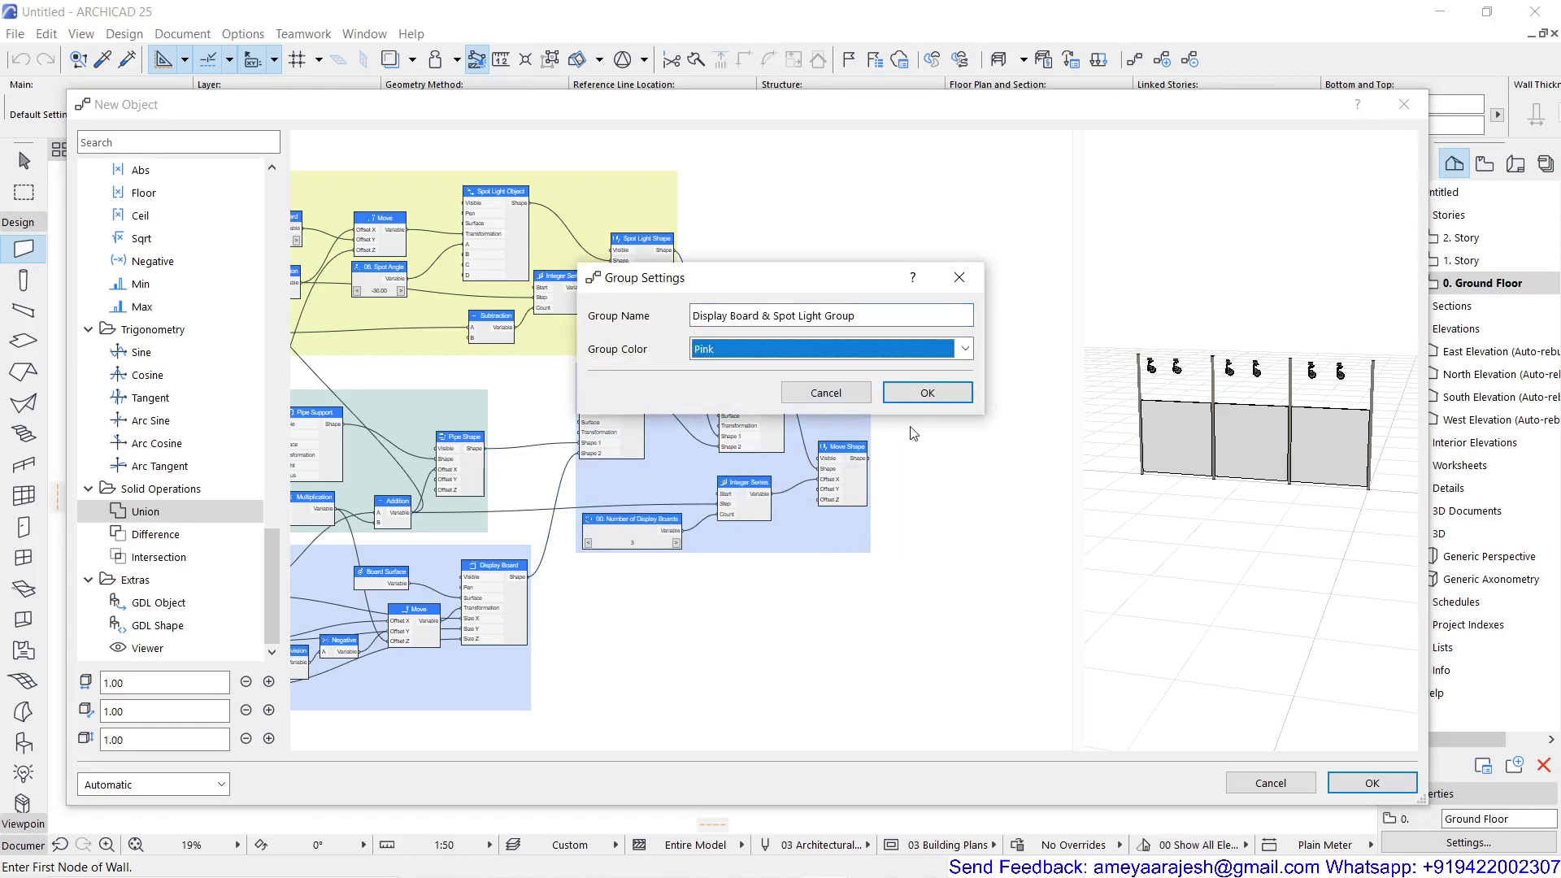
click(925, 392)
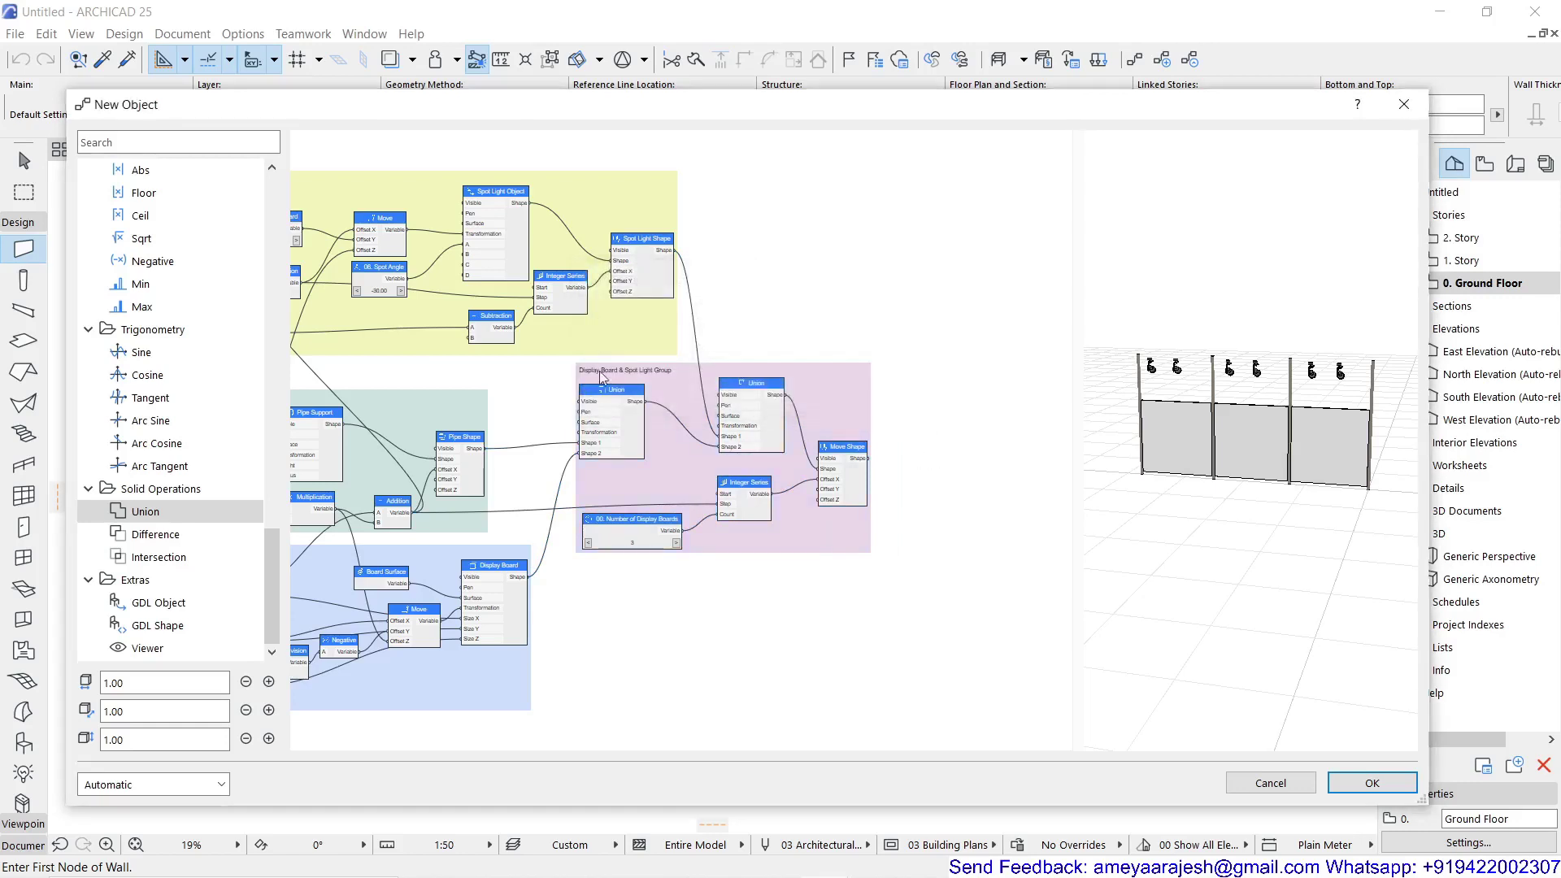
Finish the node graph and save the object as "Hanging Display Board 01" in the embedded library
scroll(598, 371, down, 2)
middle_drag(598, 371, 737, 387)
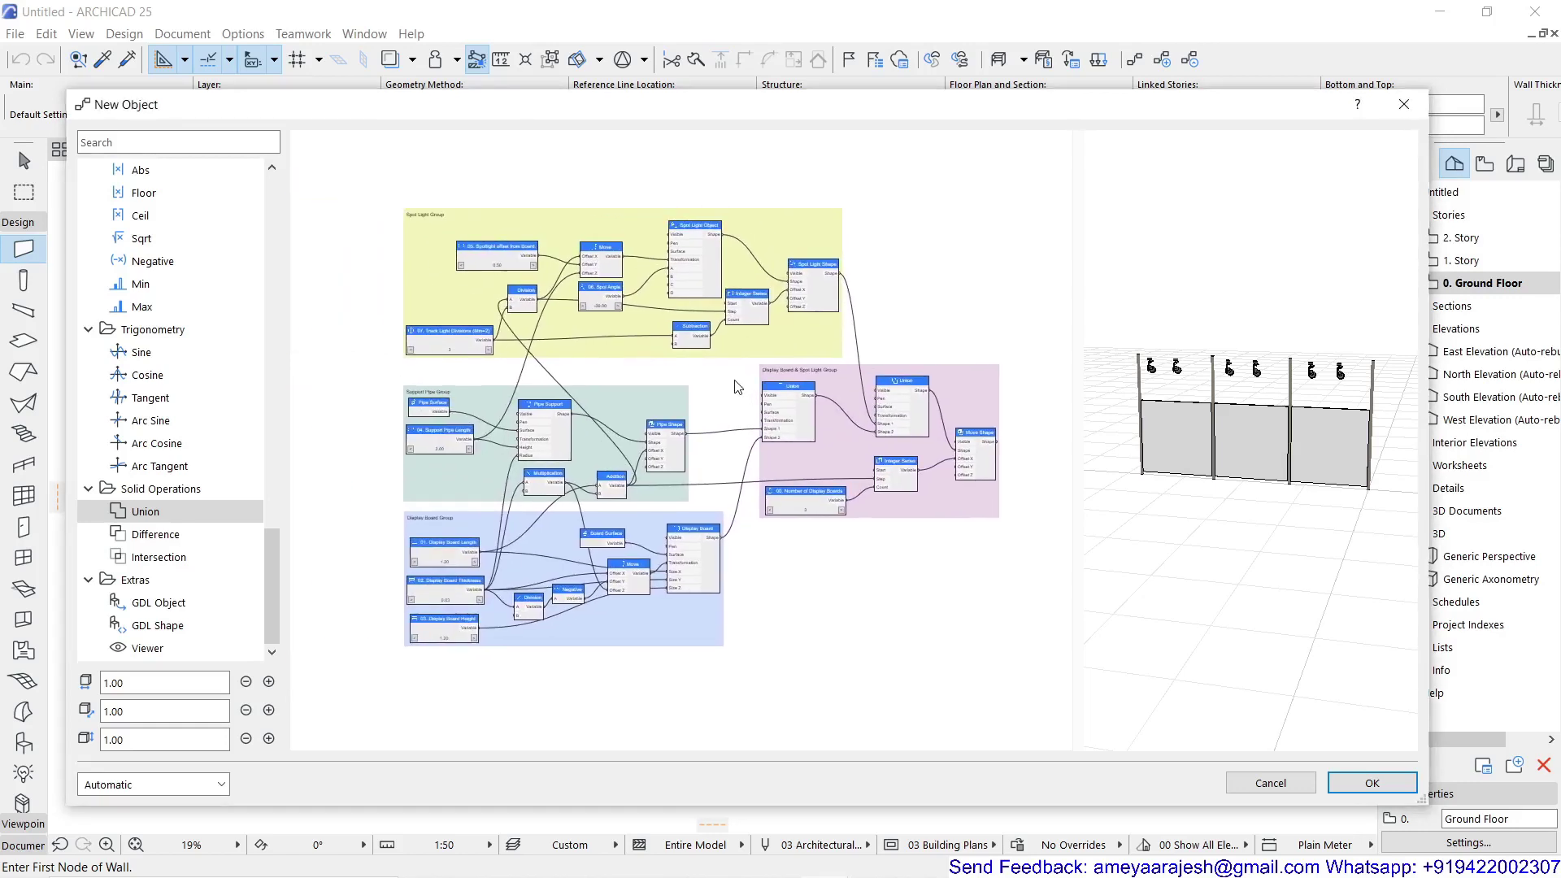
scroll(738, 387, up, 2)
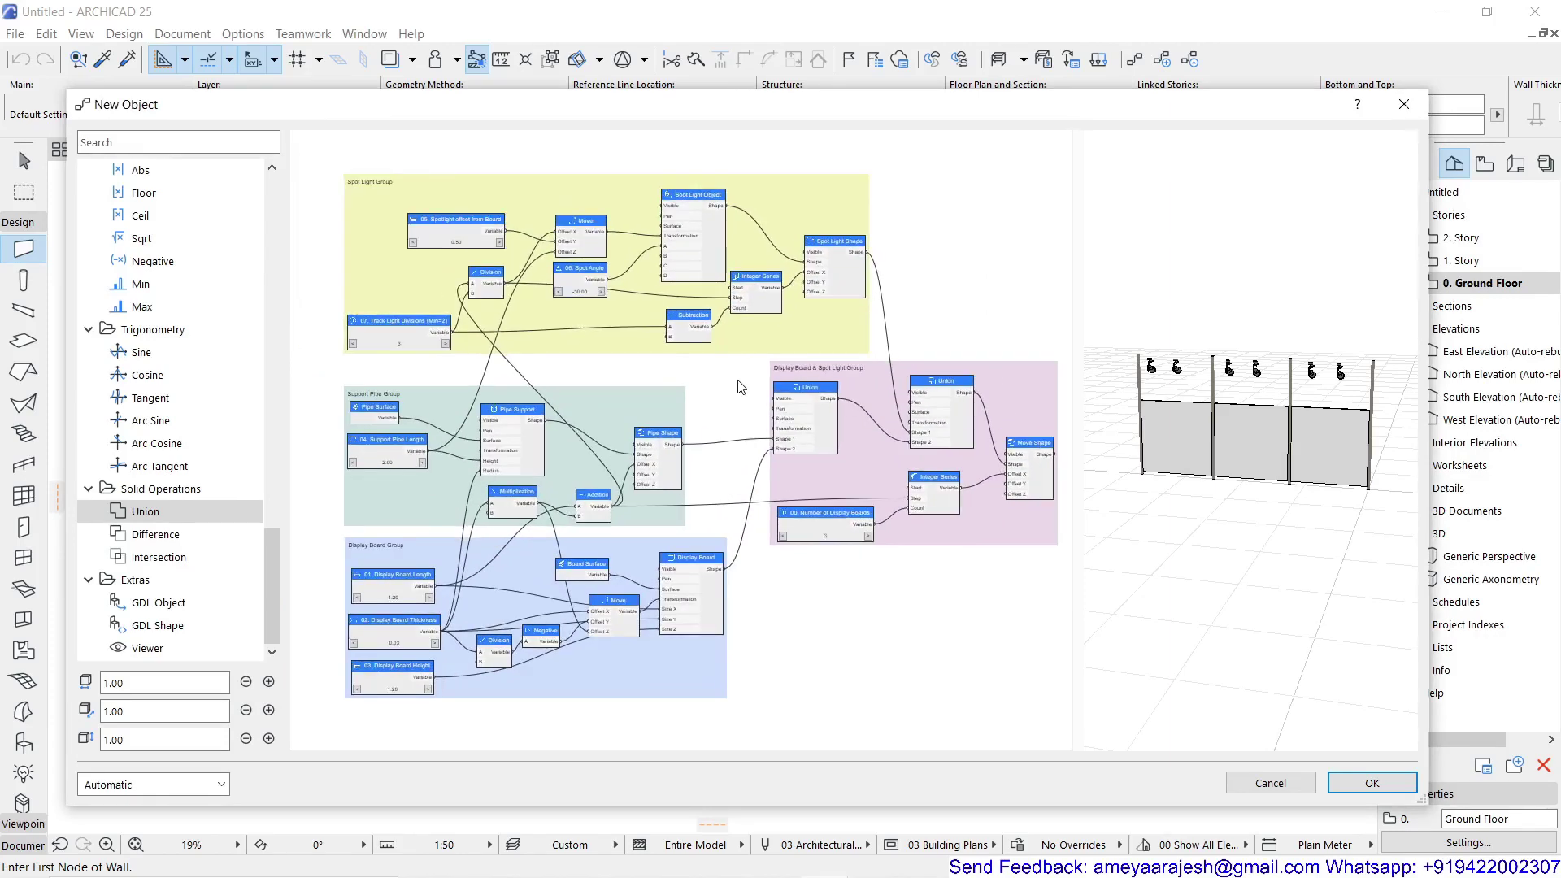
click(1384, 785)
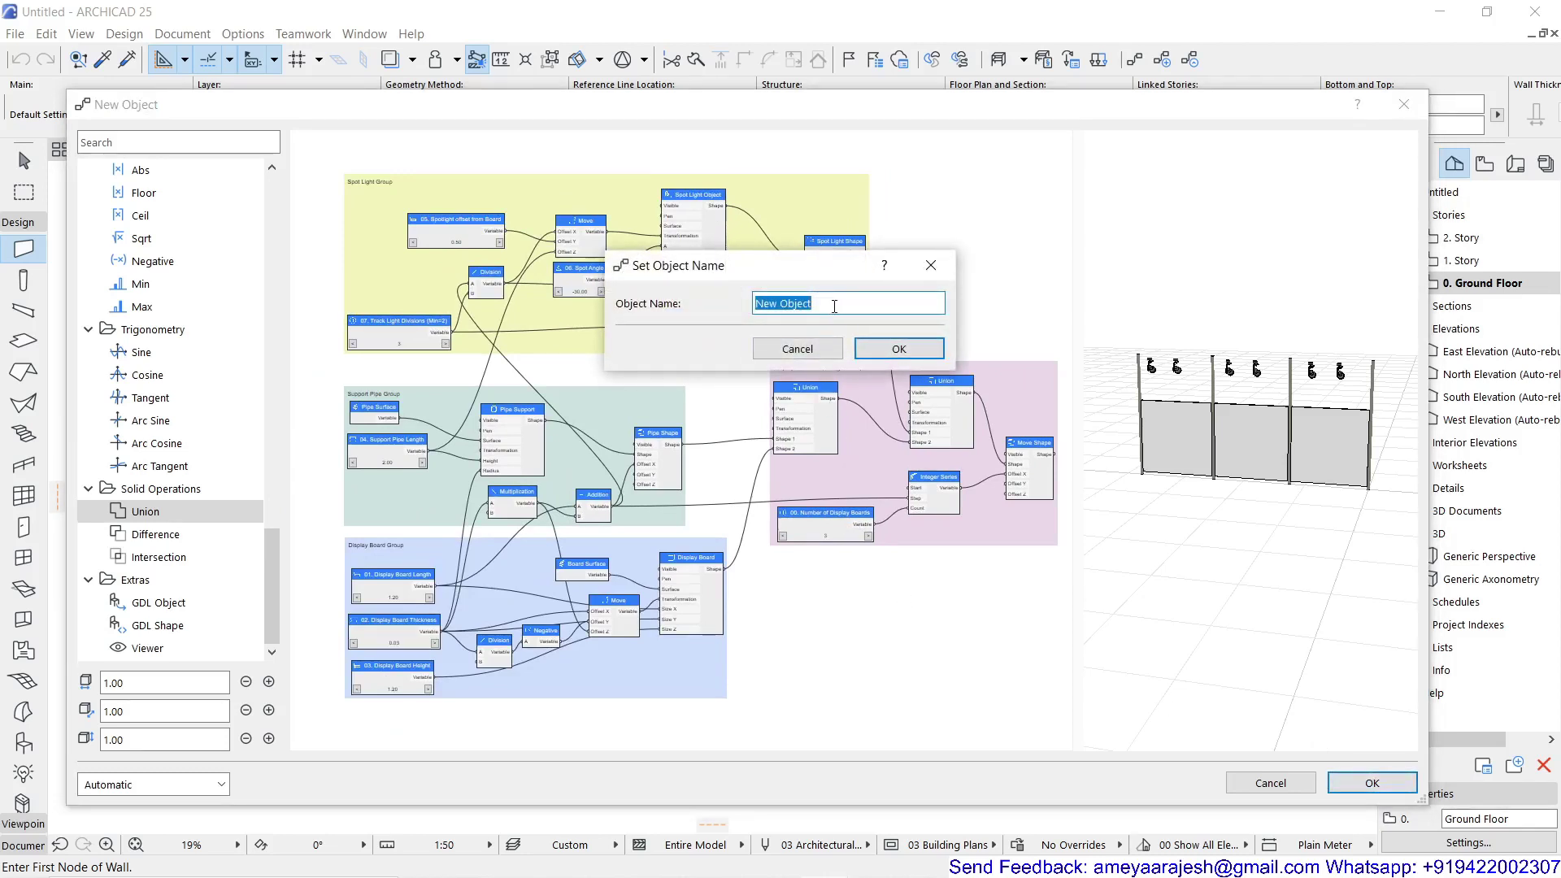
text(Hanging Display Board 01)
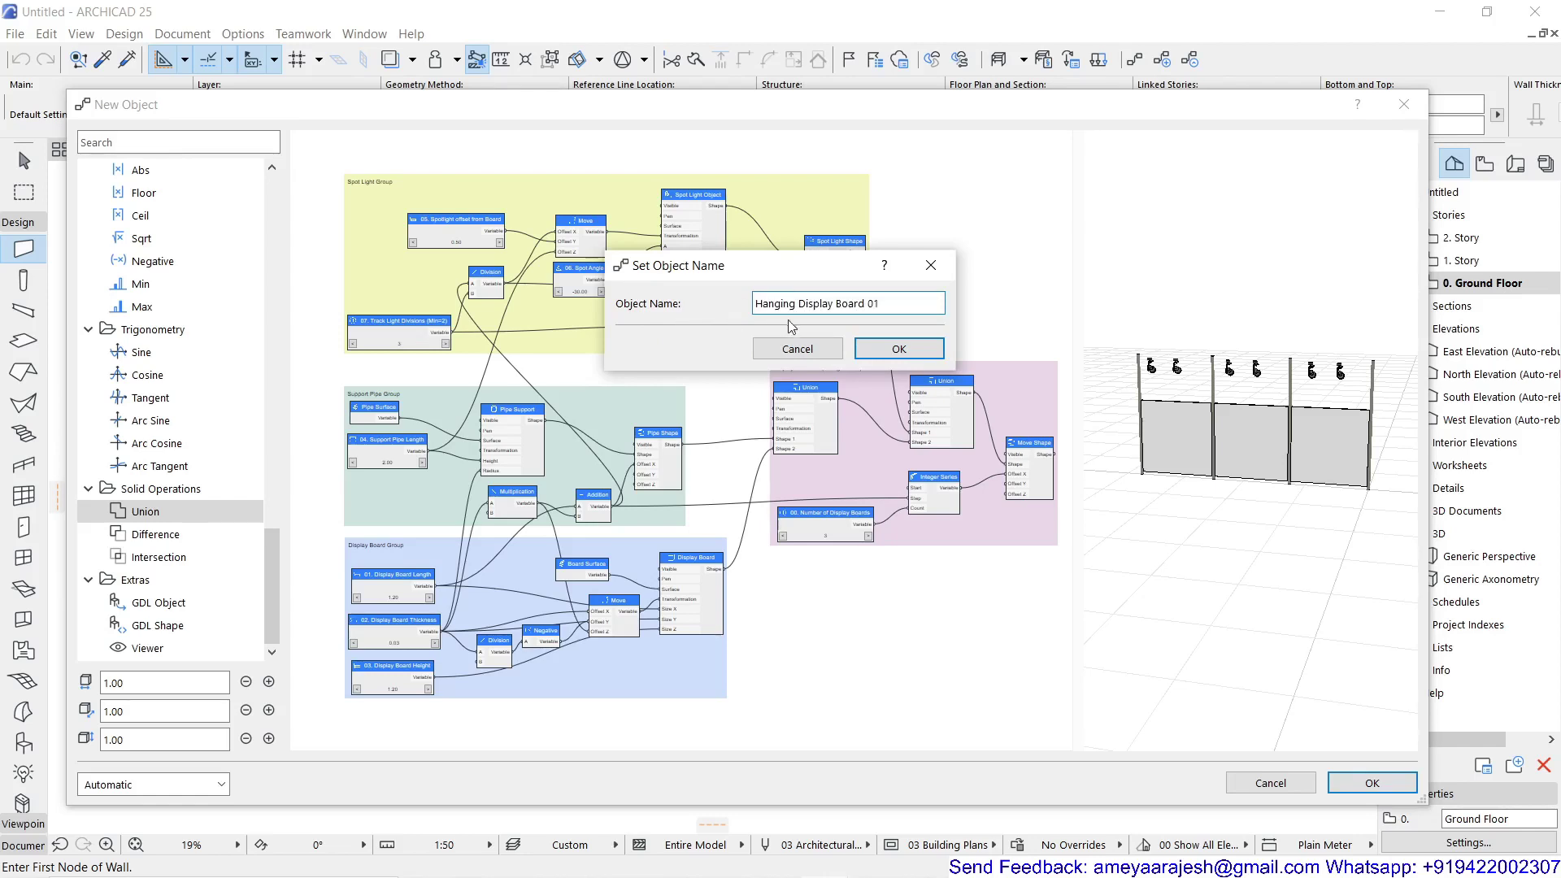
click(932, 351)
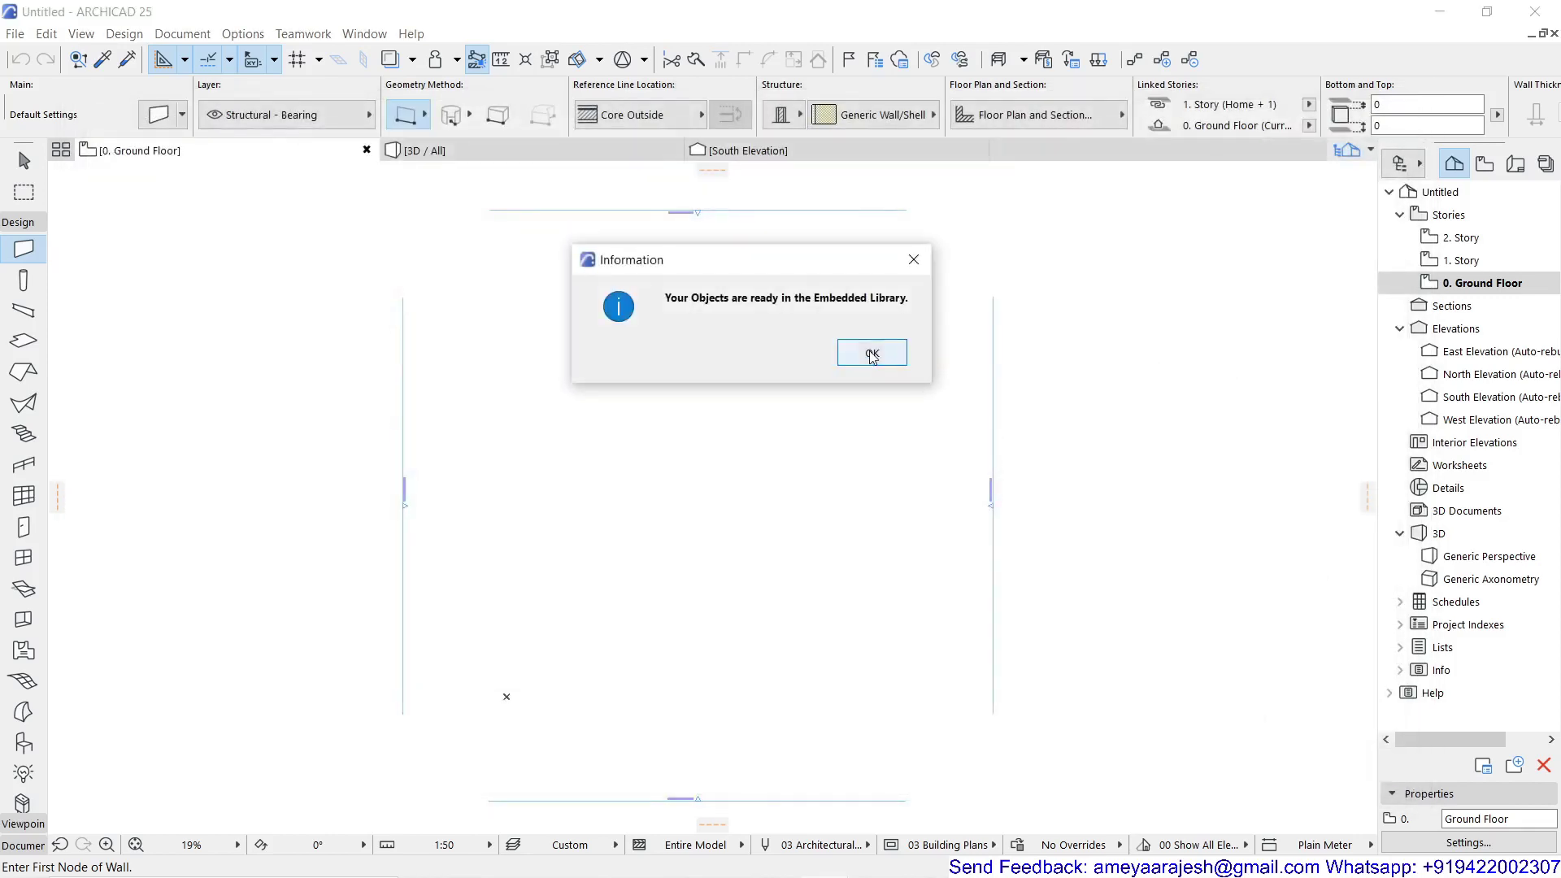
click(872, 354)
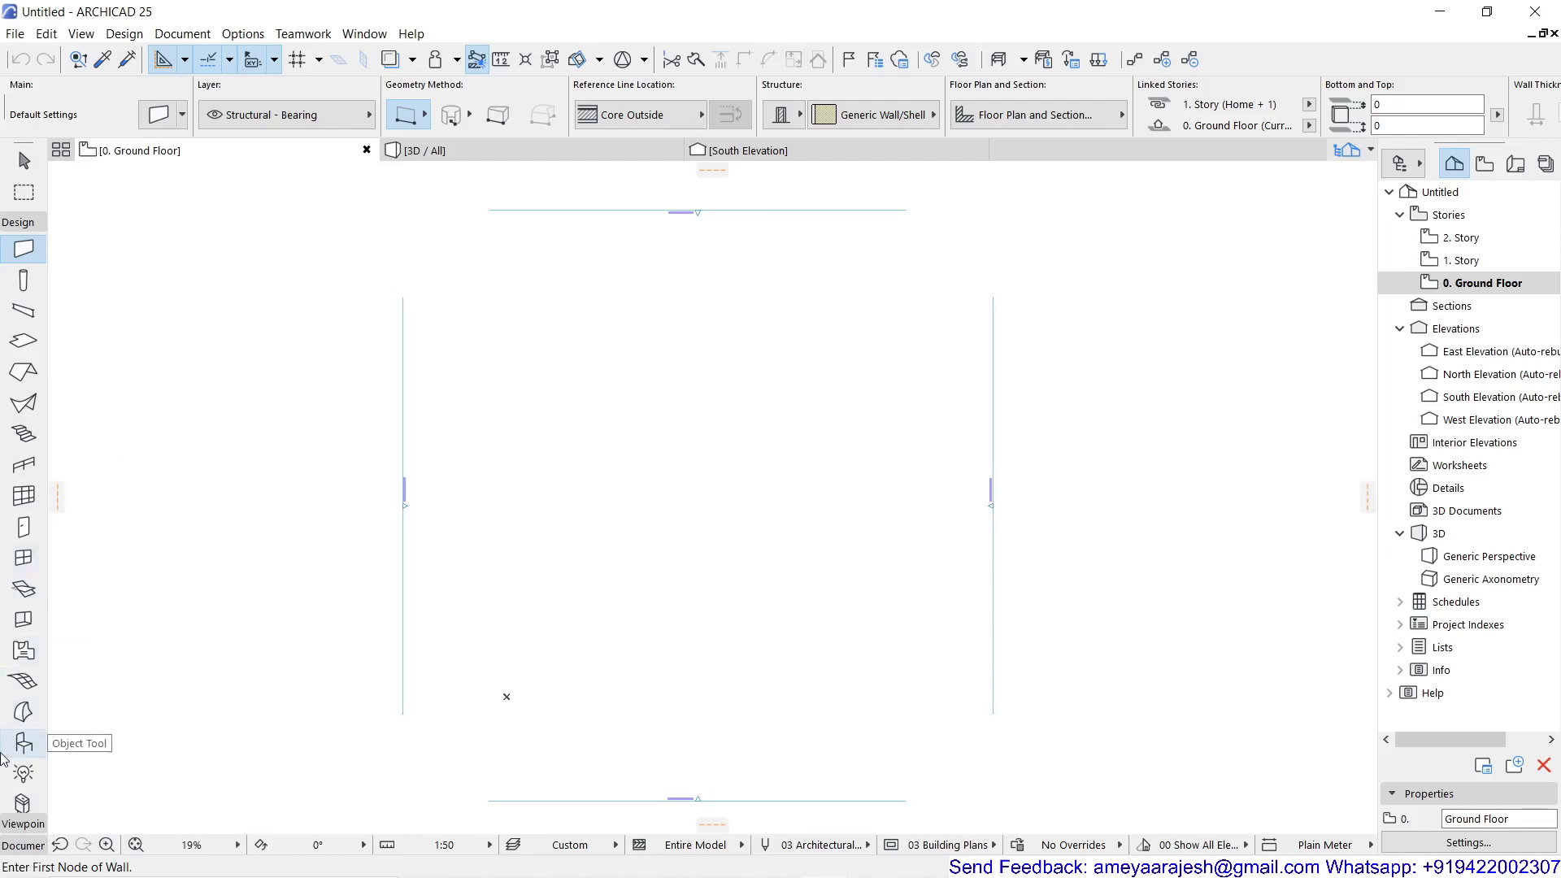
Place the Hanging Display Board 01 object on the ground floor plan with its default three boards
double_click(23, 743)
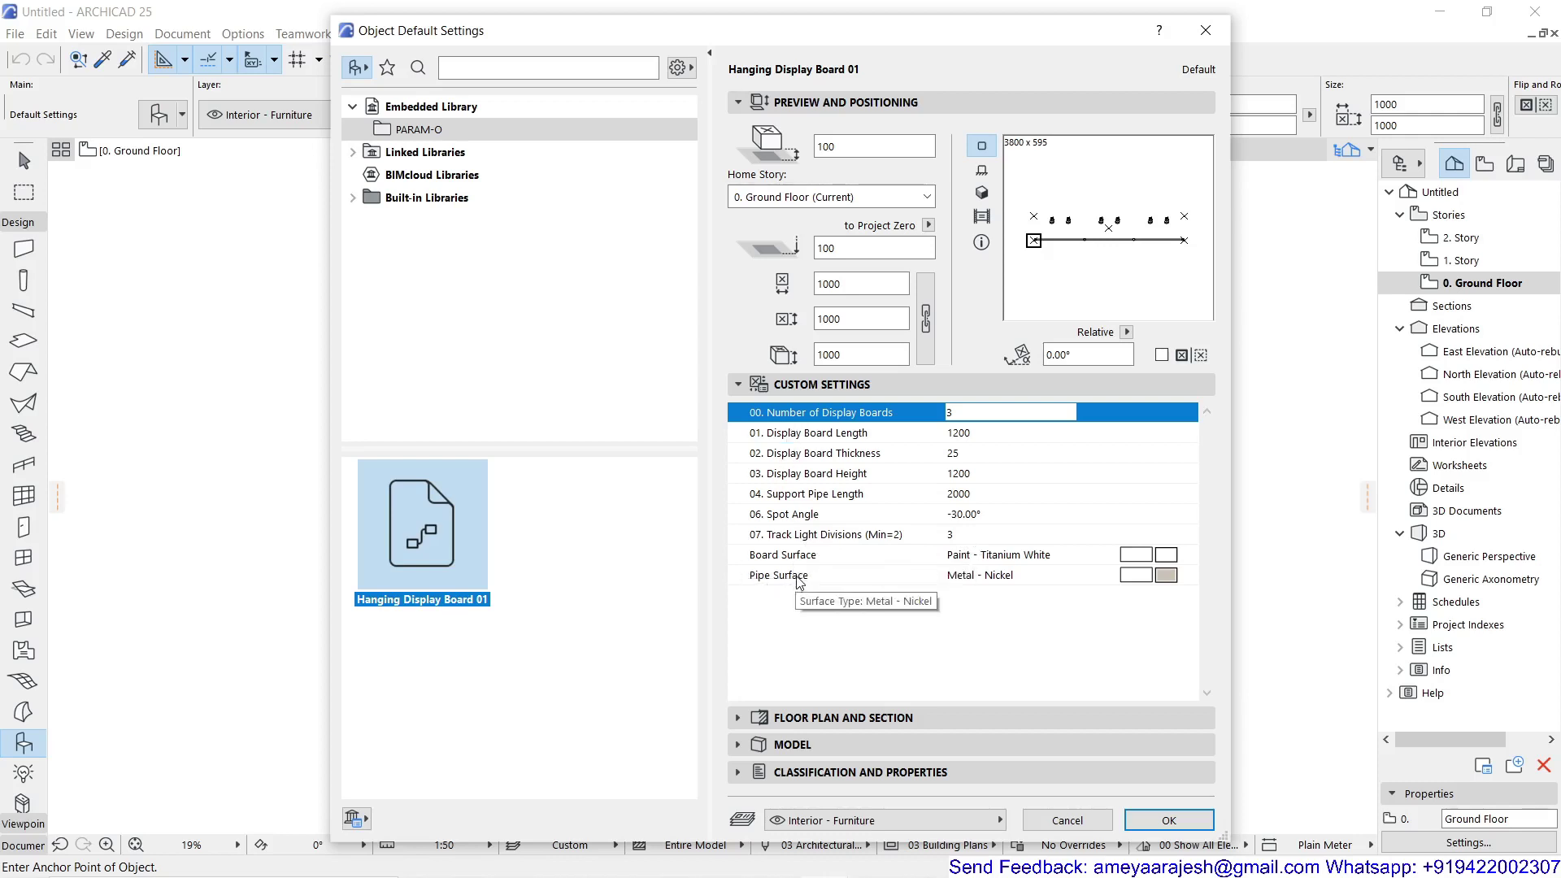
click(986, 198)
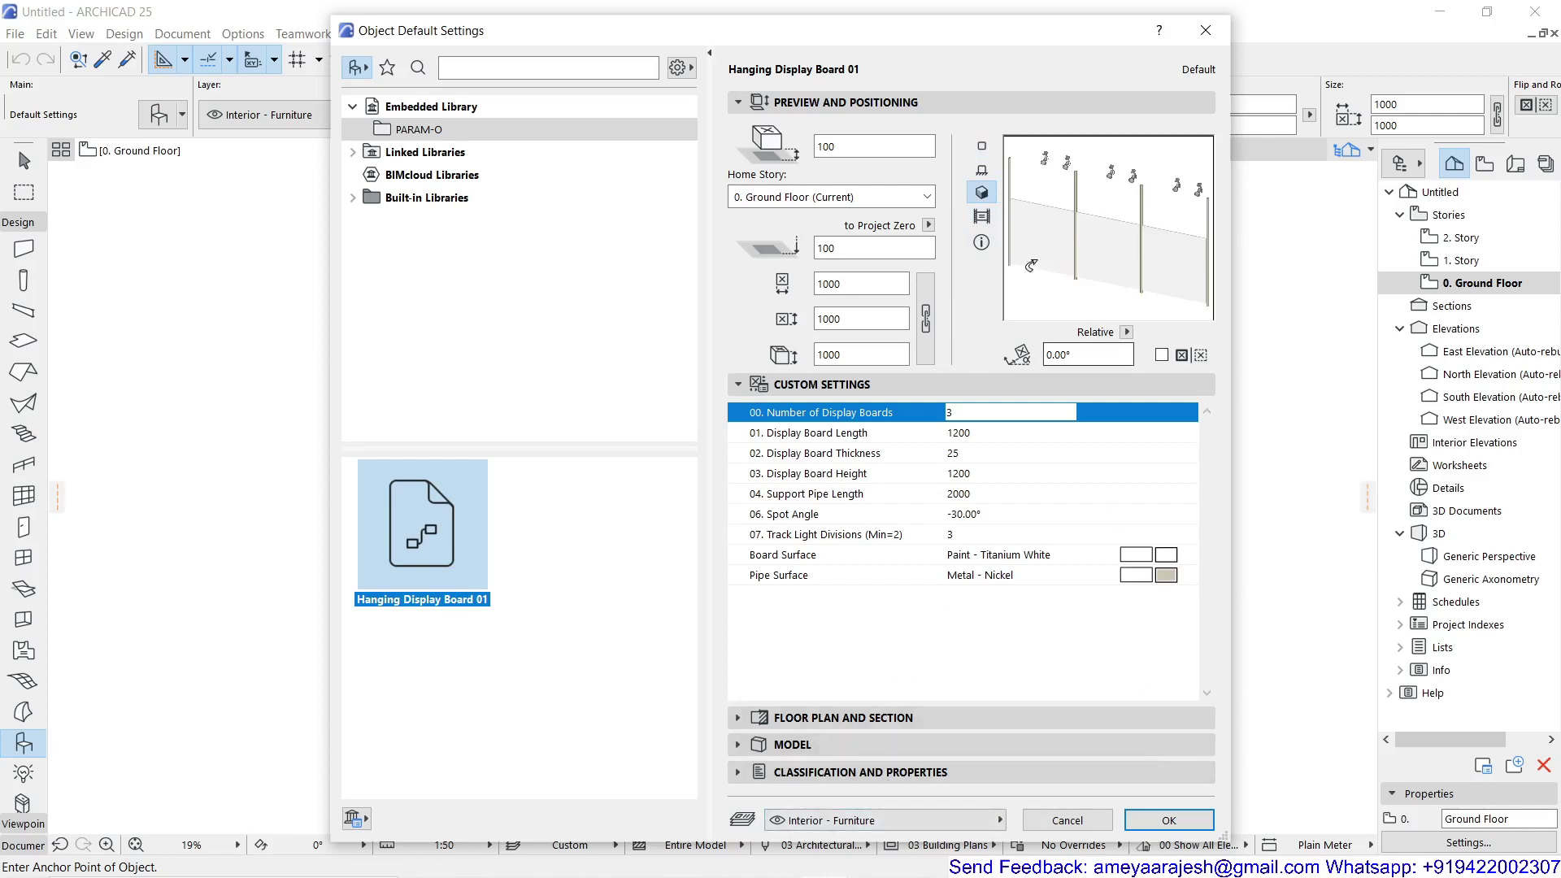
click(981, 145)
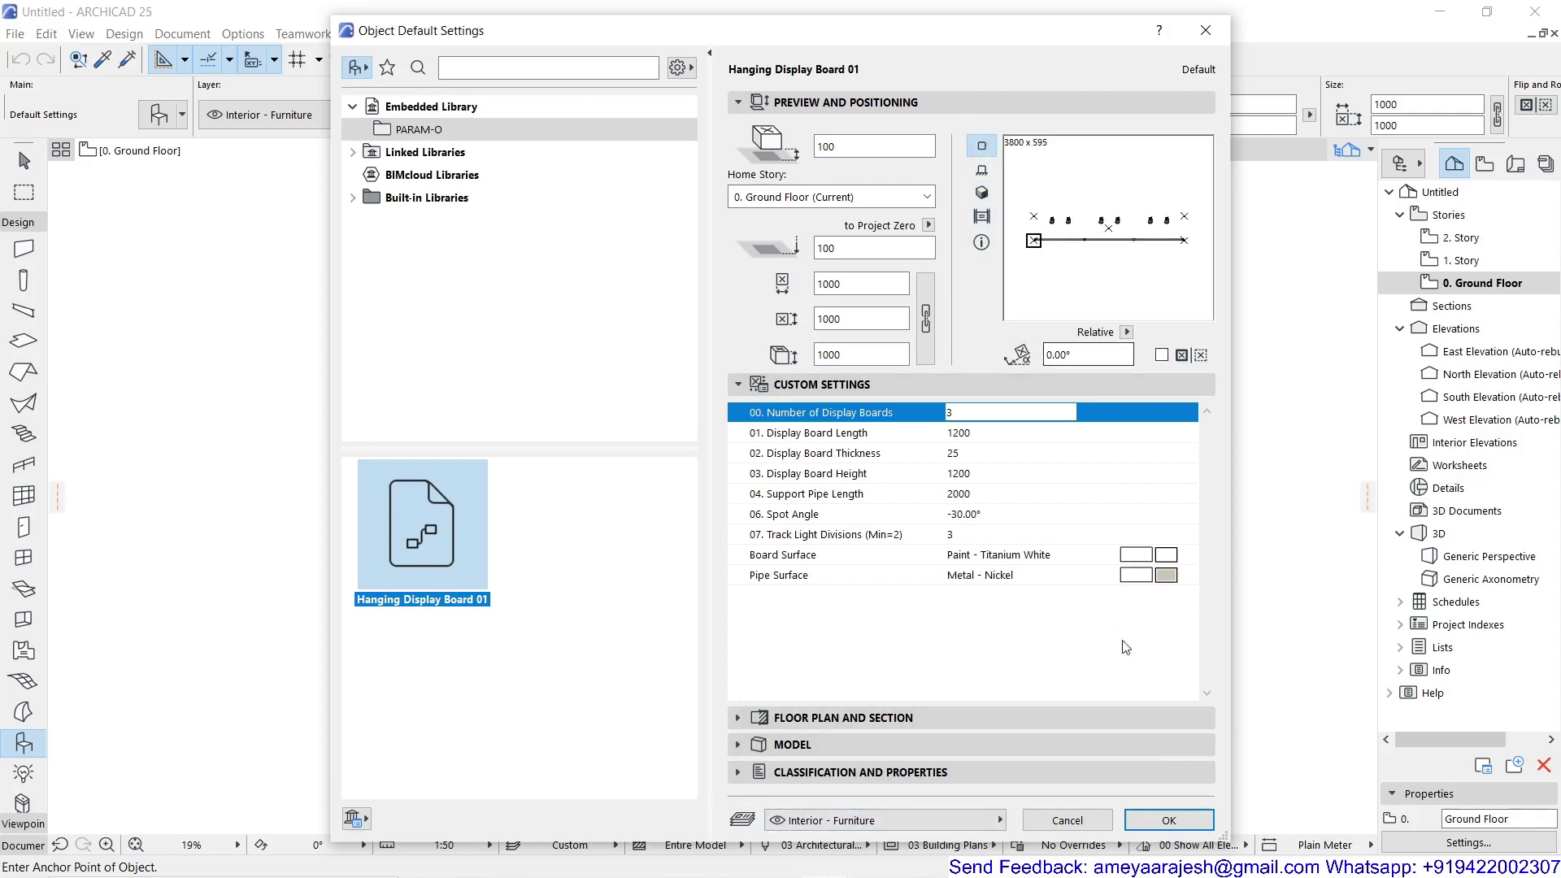
click(1168, 821)
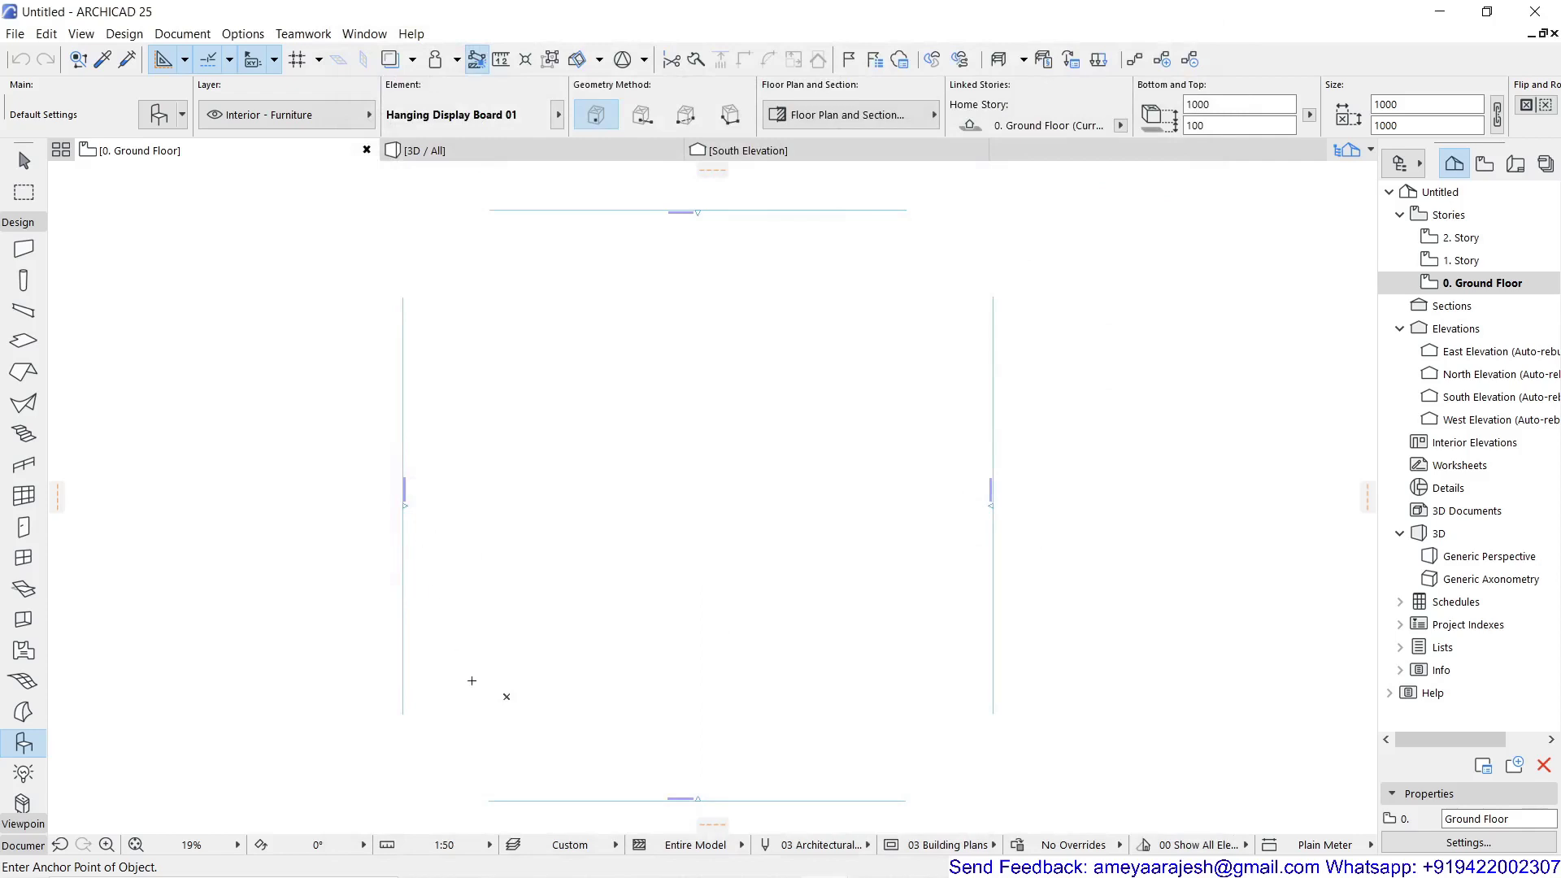
scroll(510, 699, up, 5)
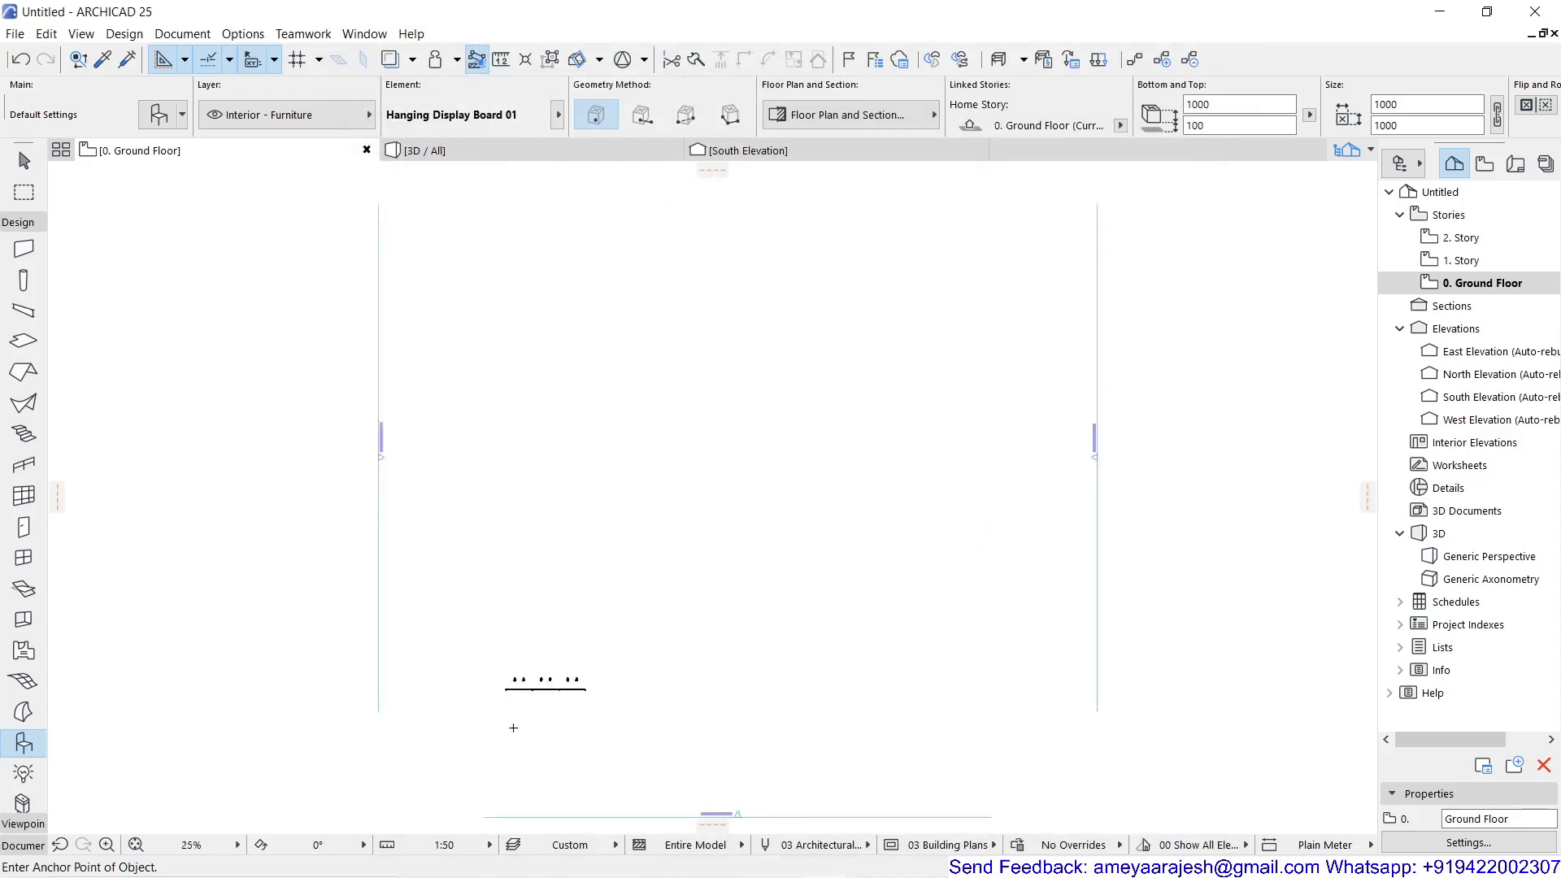
scroll(513, 724, up, 4)
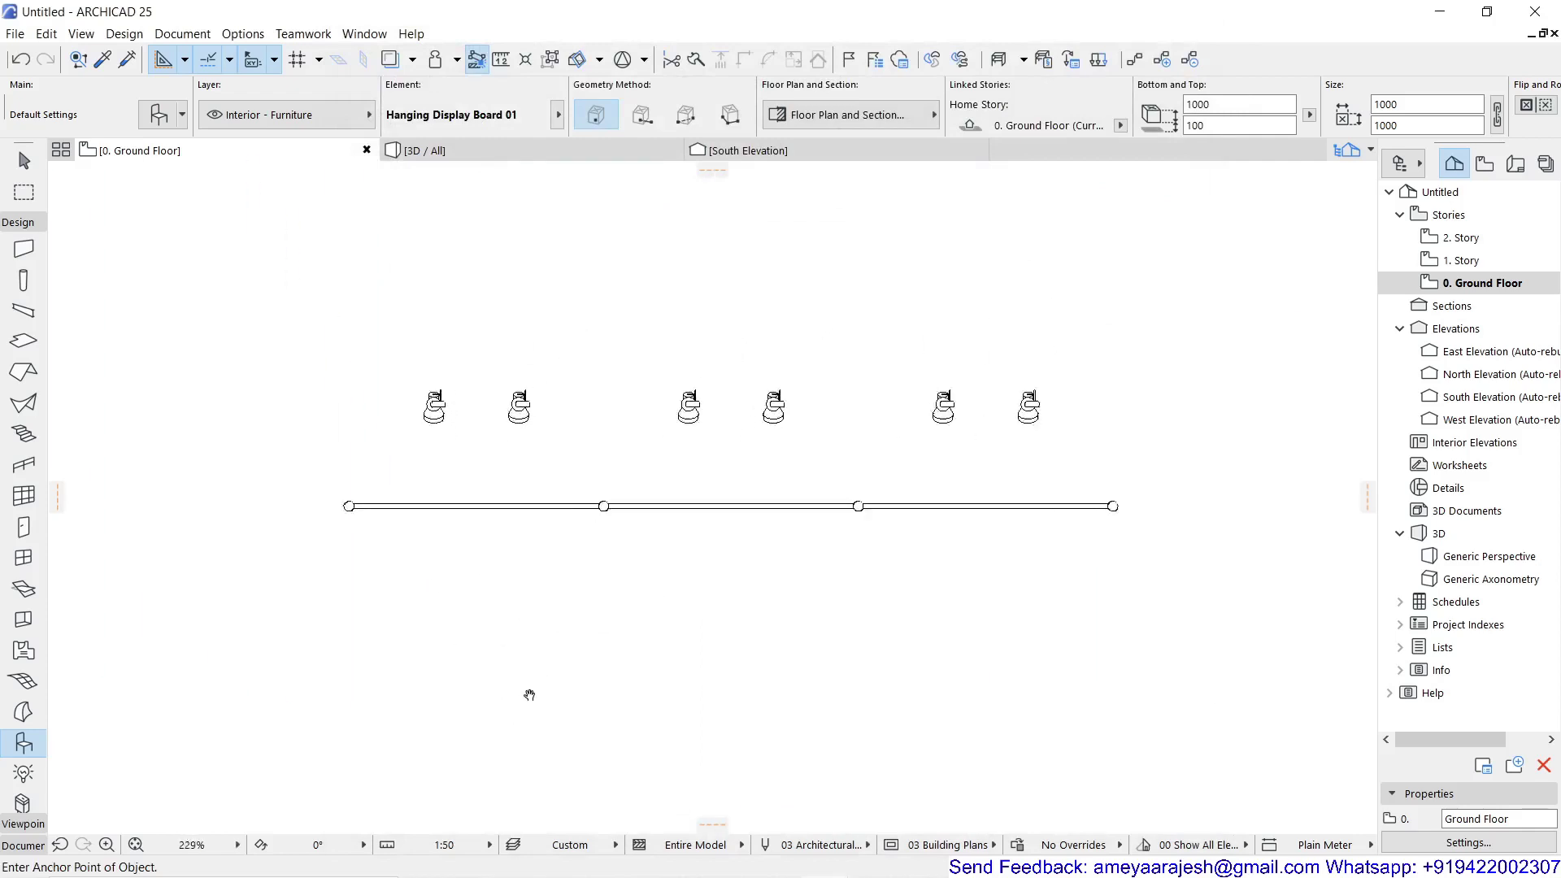
Show the placed display board in 3D and set its bottom elevation to 900
key(F3)
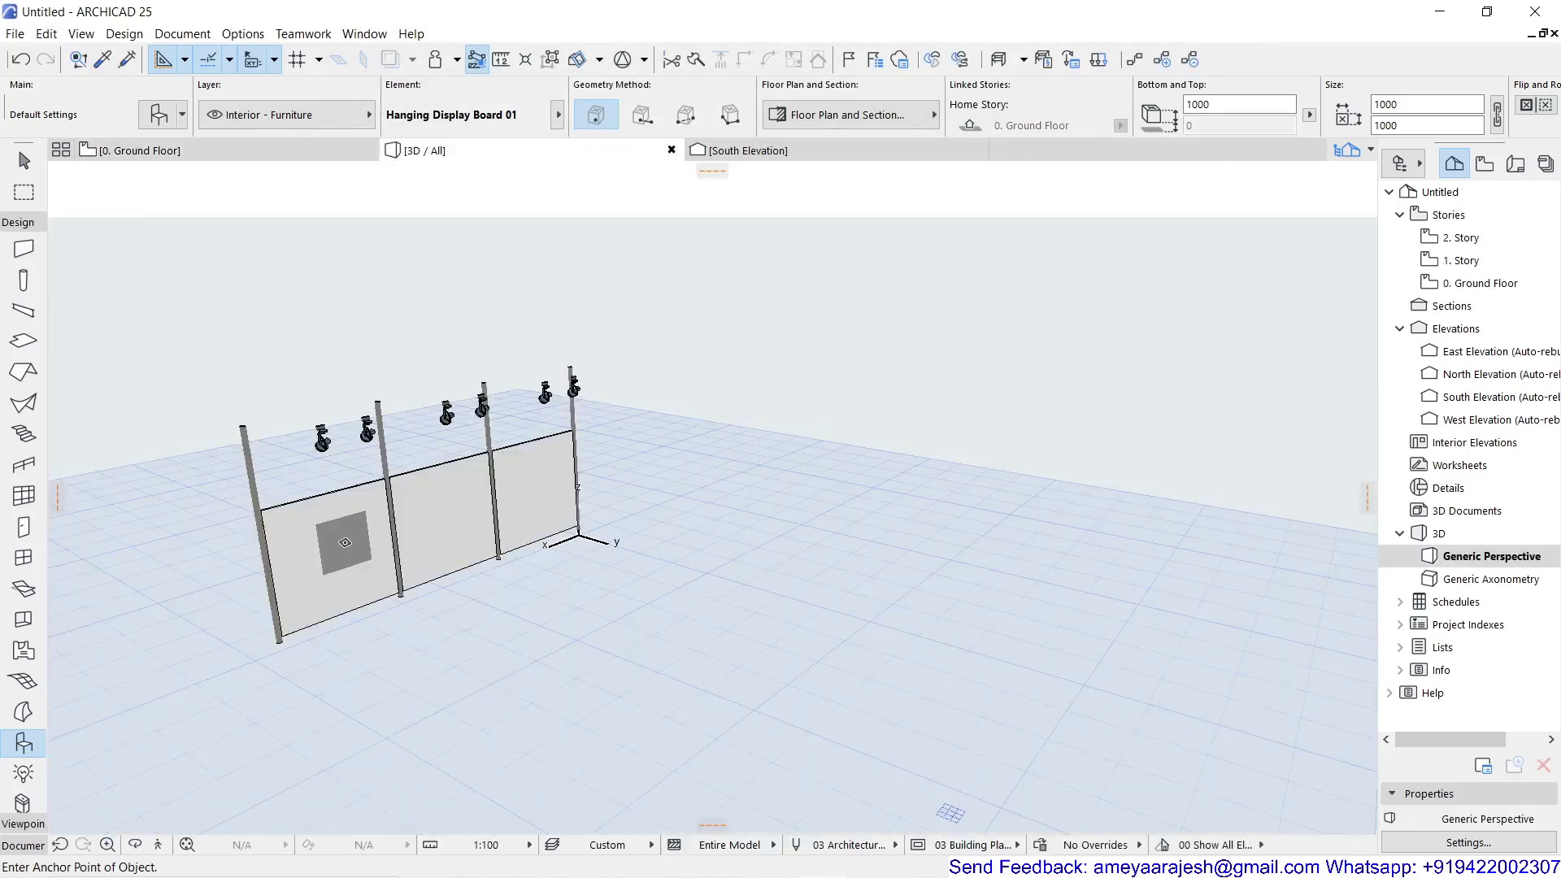
key(shift)
click(394, 479)
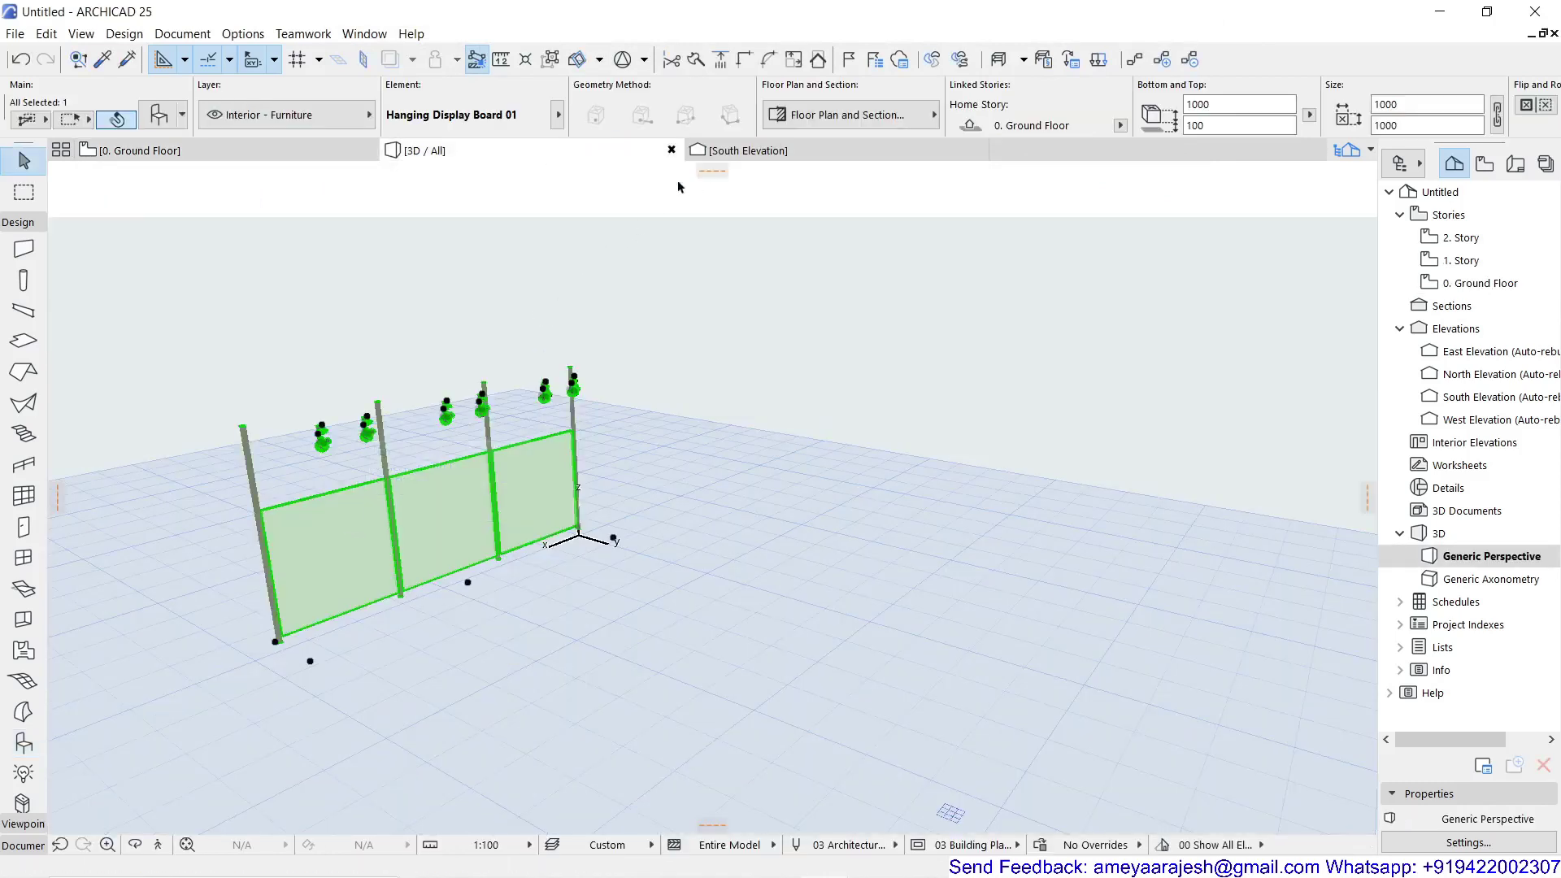
click(1221, 122)
text(9)
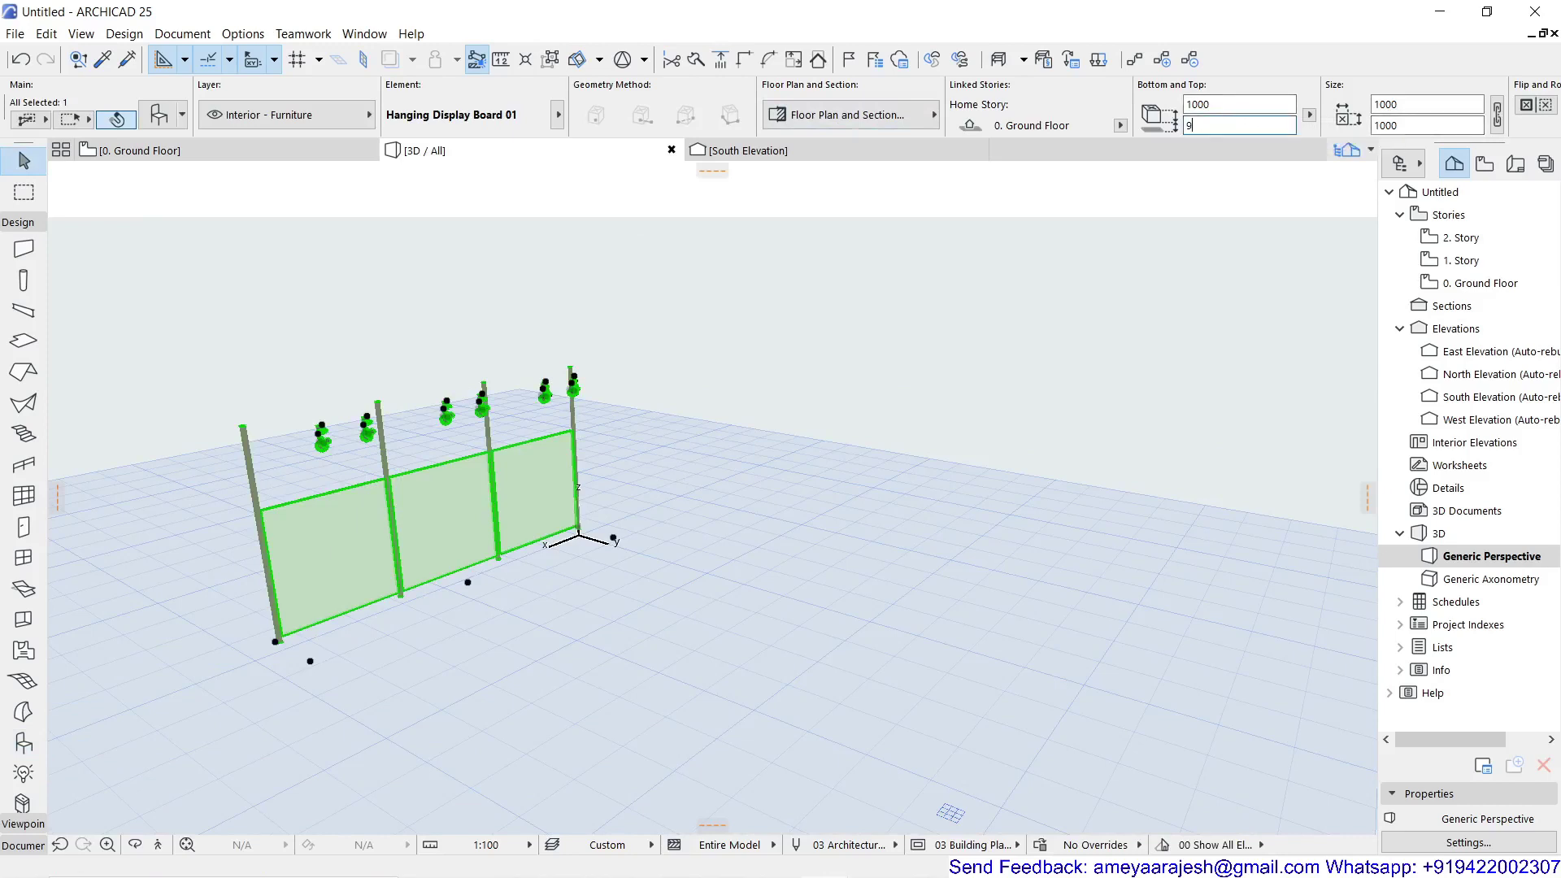
key(Return)
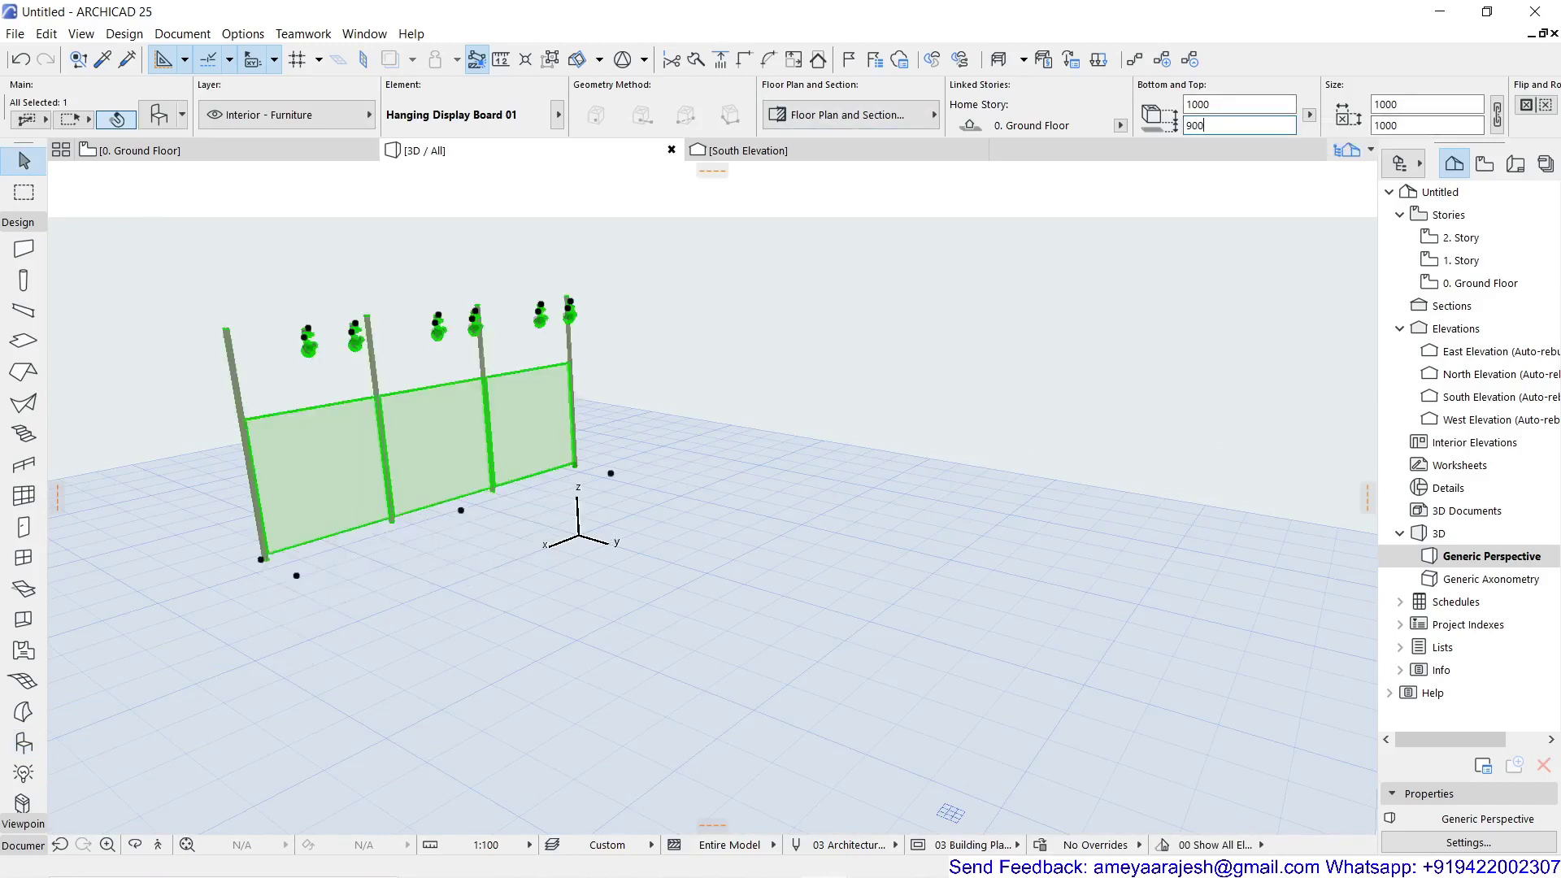
click(809, 344)
Set the number of display boards of the placed object to 4
scroll(1070, 456, down, 3)
scroll(927, 529, up, 3)
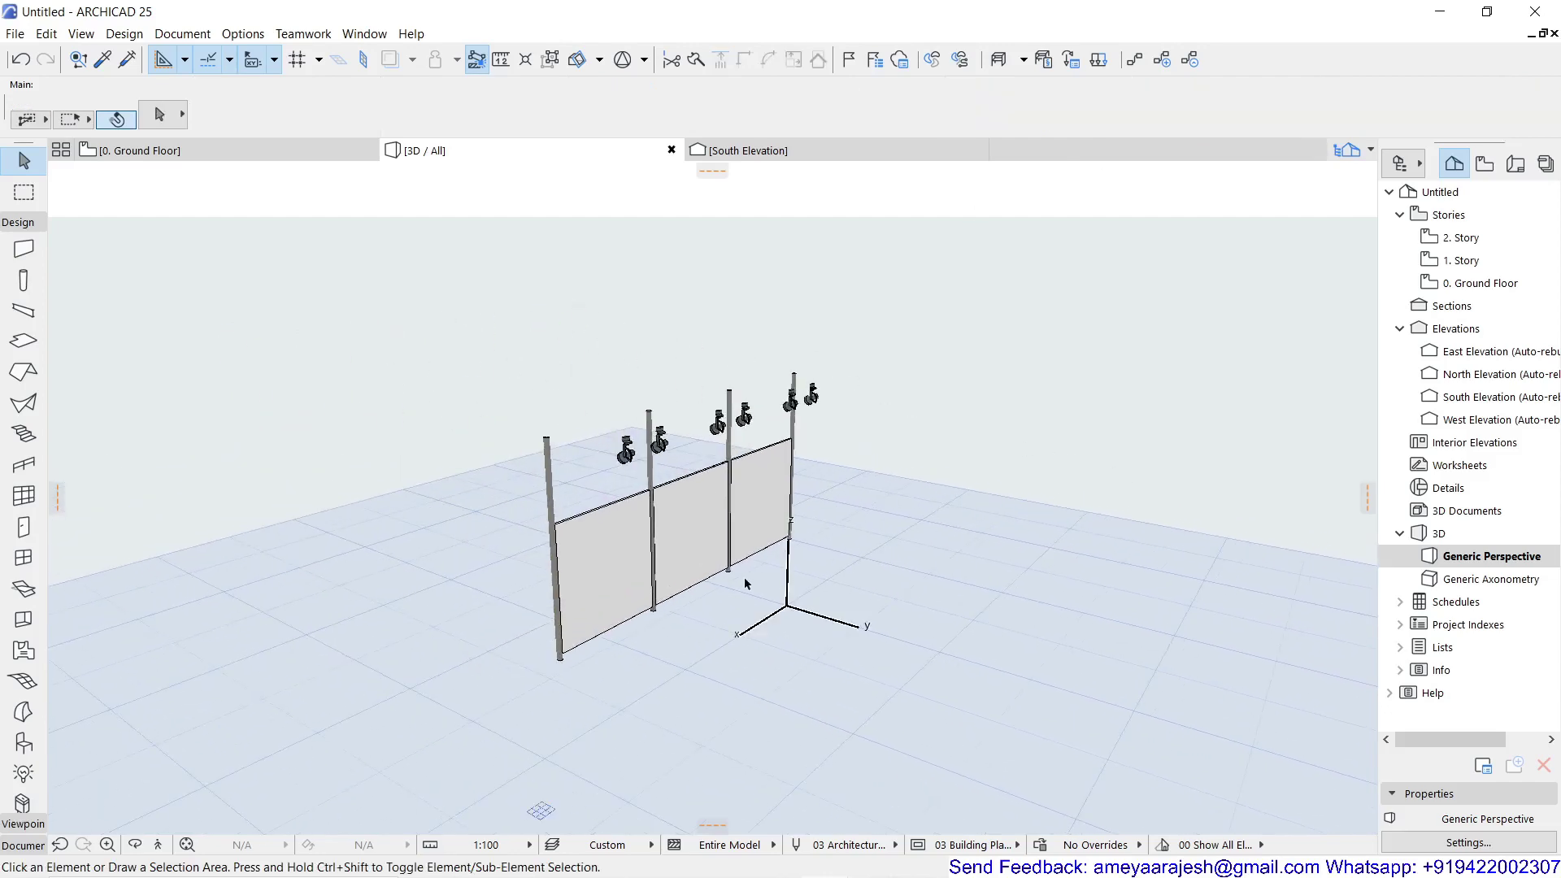
drag(741, 568, 567, 520)
click(537, 497)
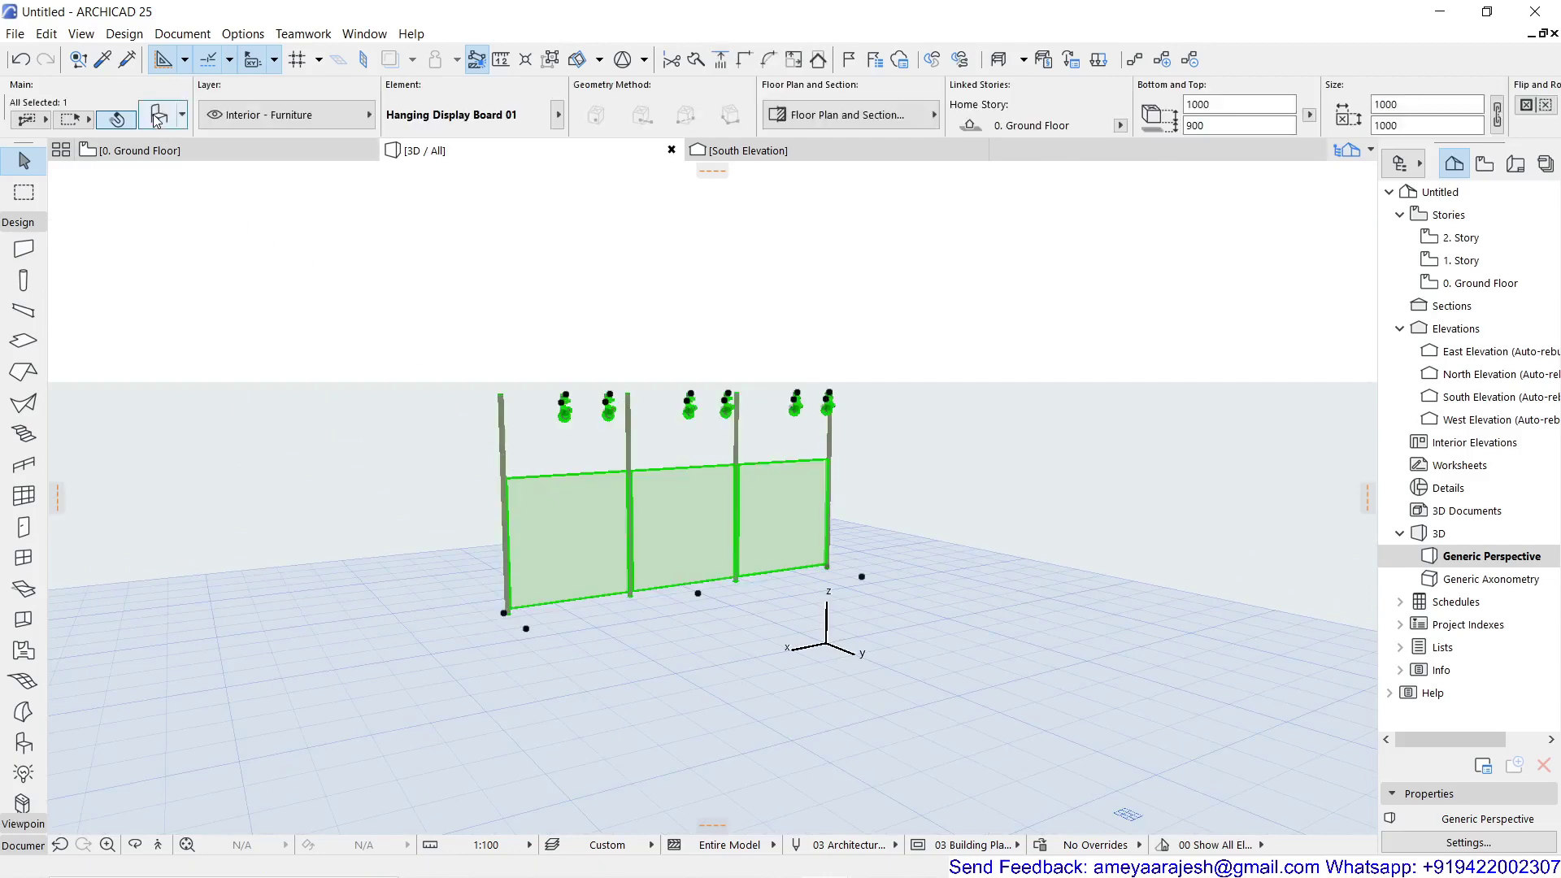
double_click(788, 480)
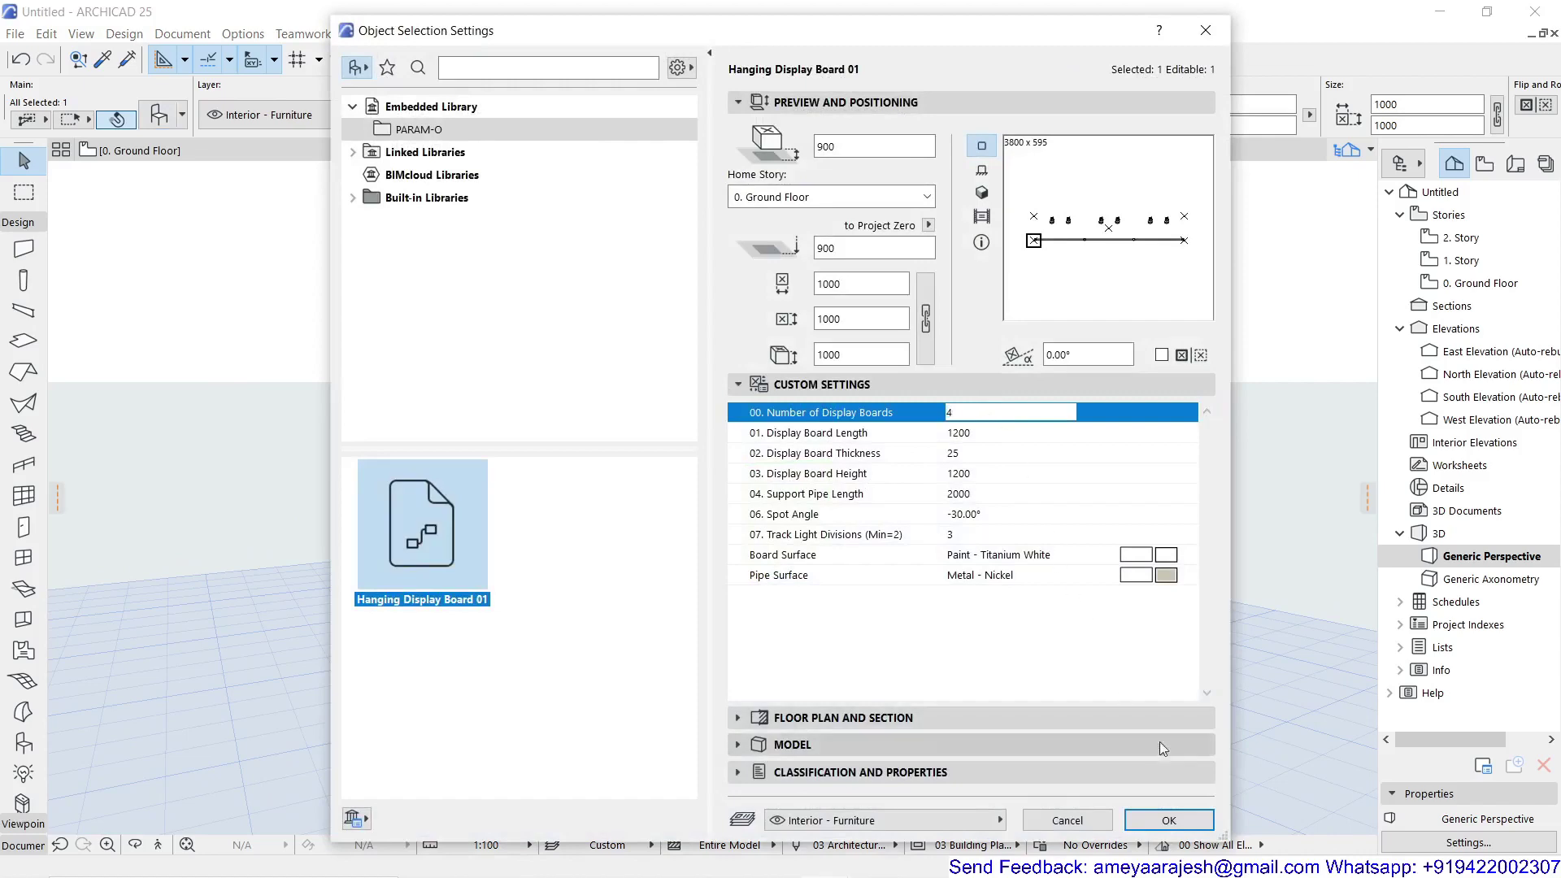
click(1186, 822)
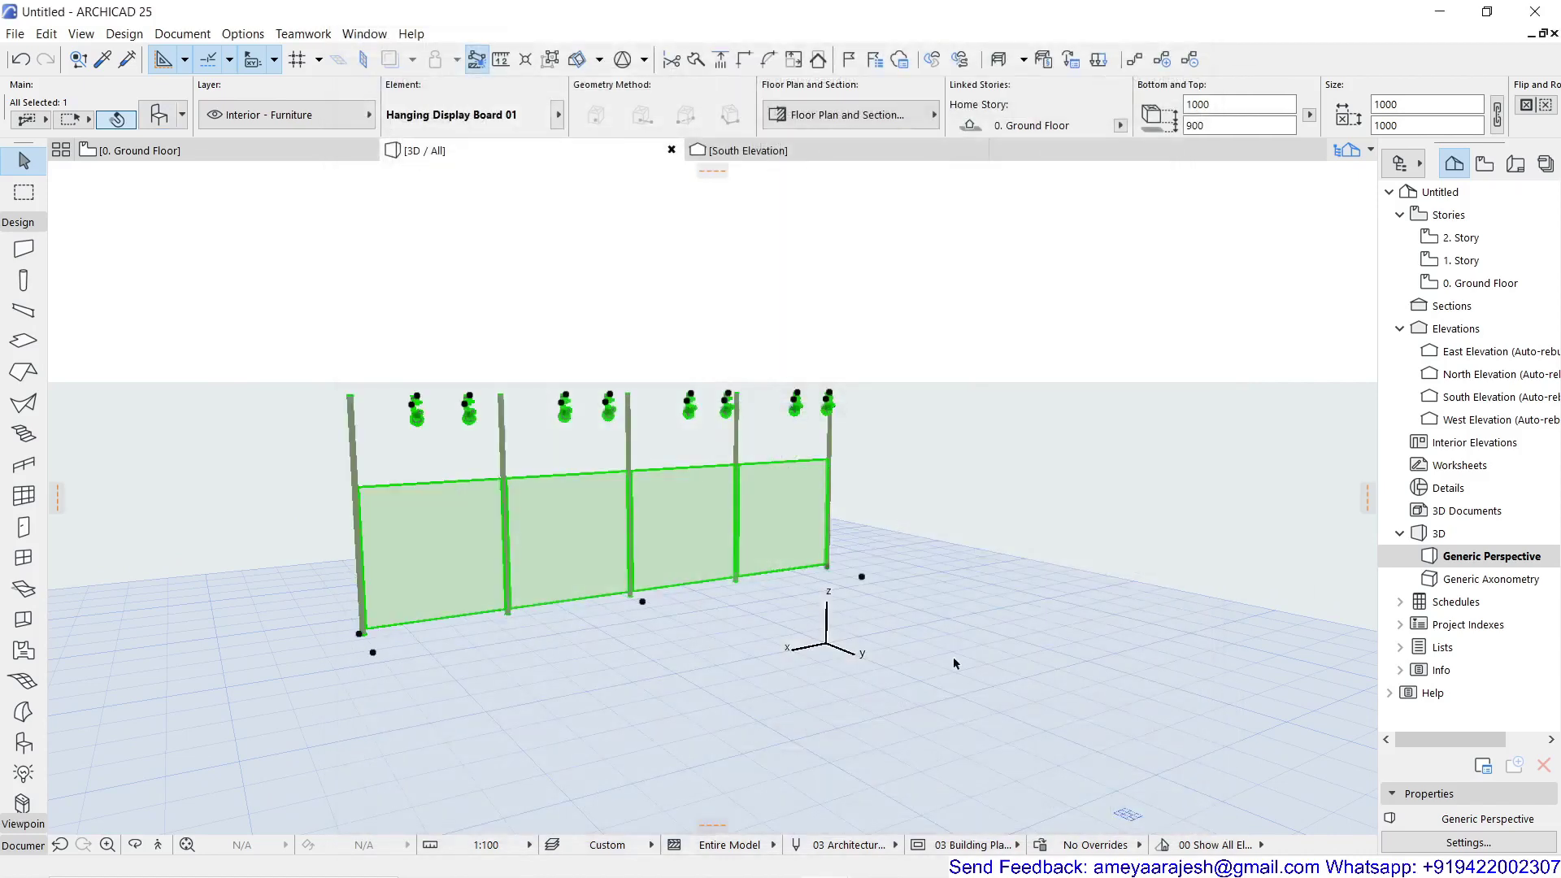
click(604, 360)
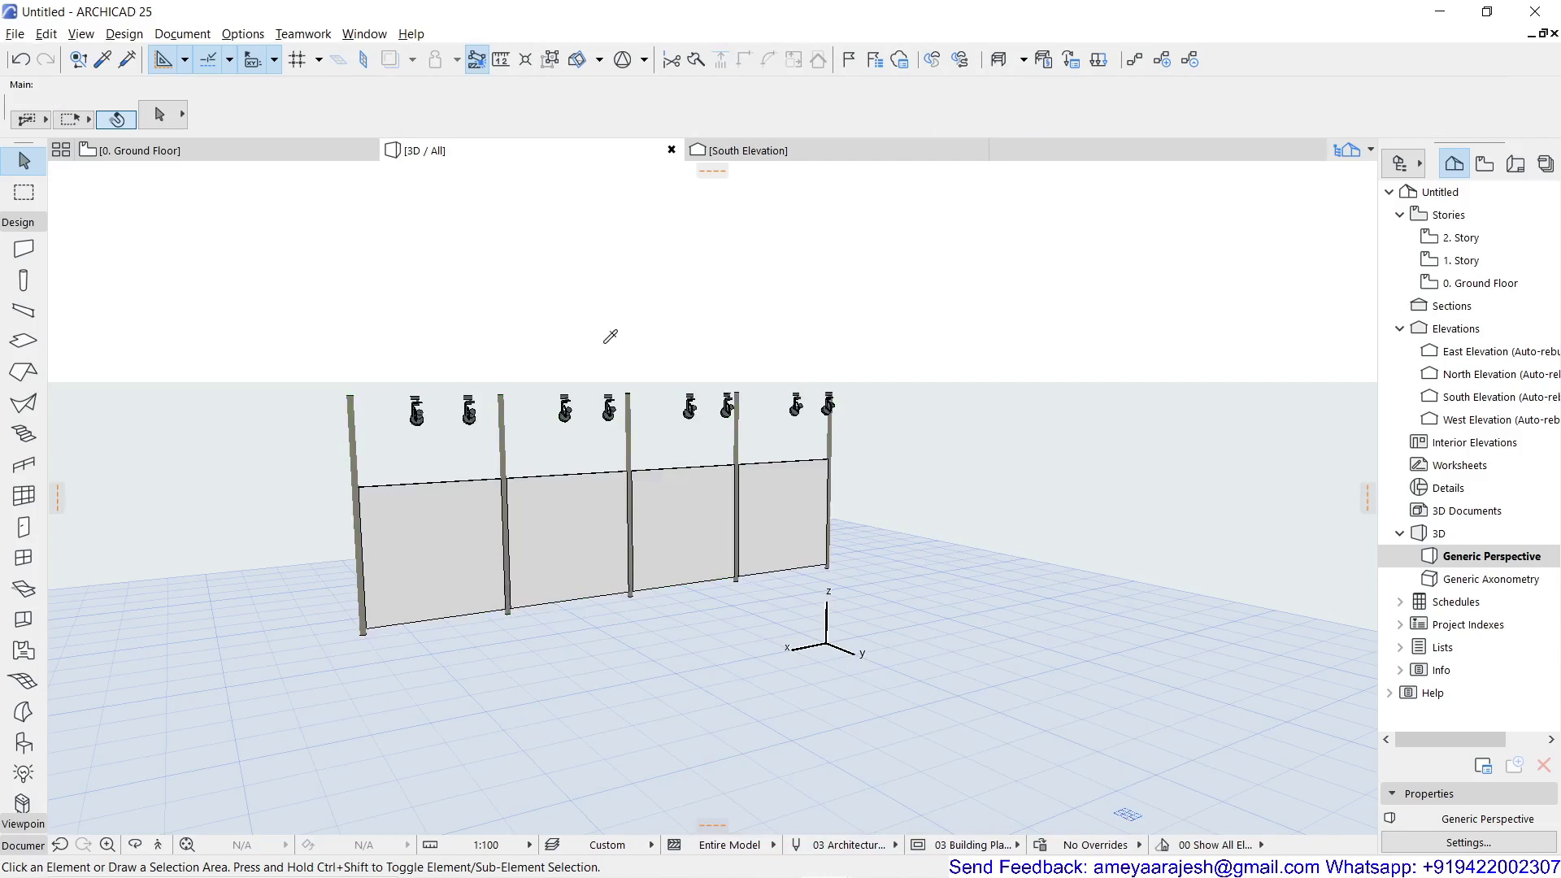
In the ground floor plan, set the object's default number of display boards to 2 and board length to 1800
click(244, 152)
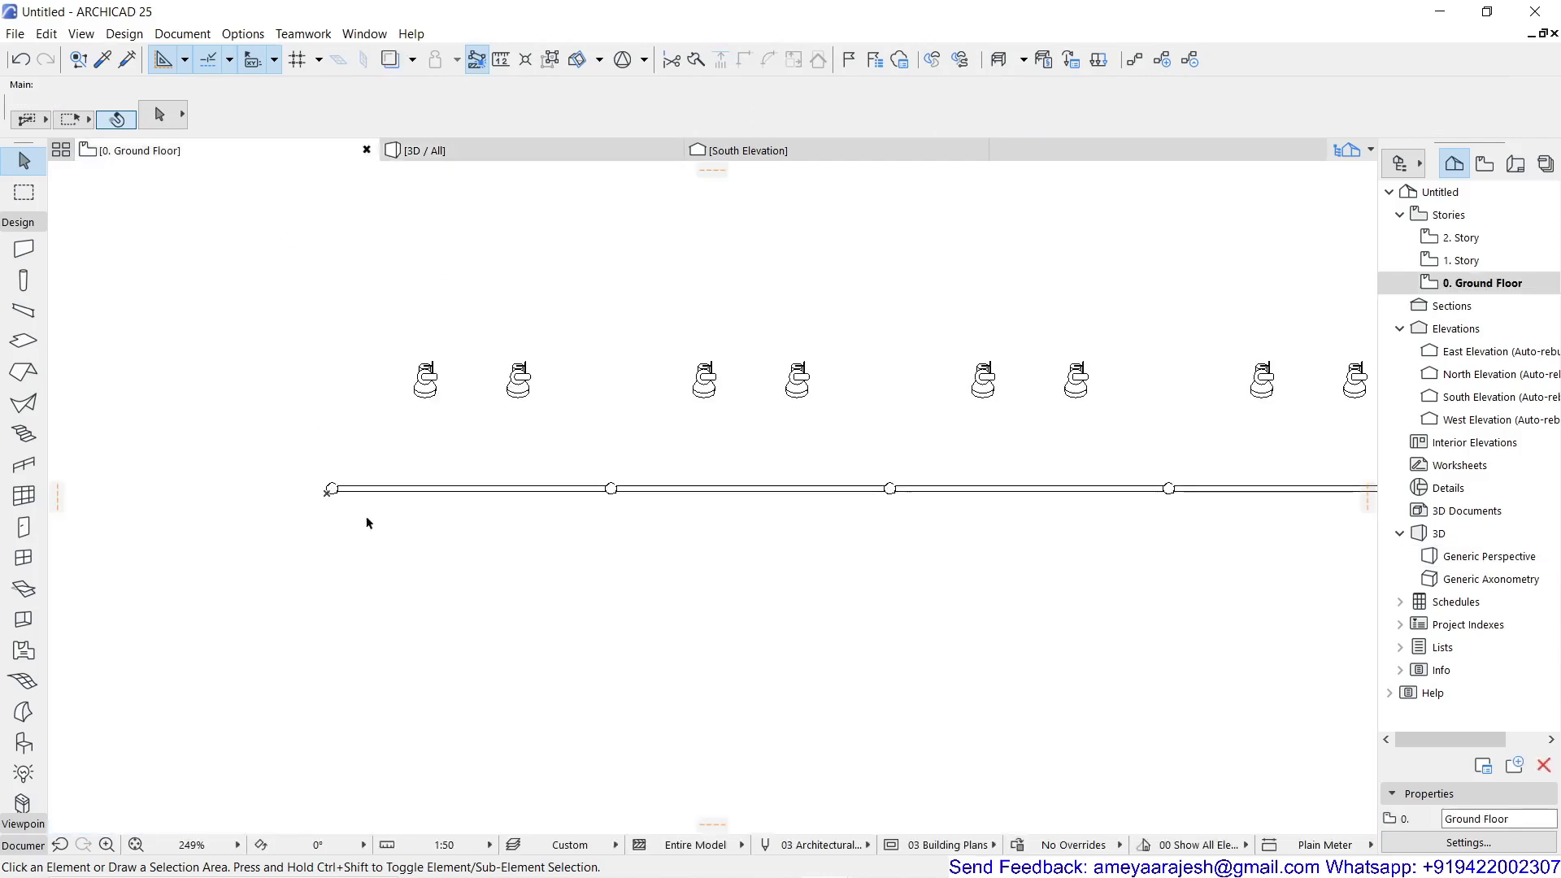
scroll(447, 403, down, 2)
scroll(447, 403, down, 1)
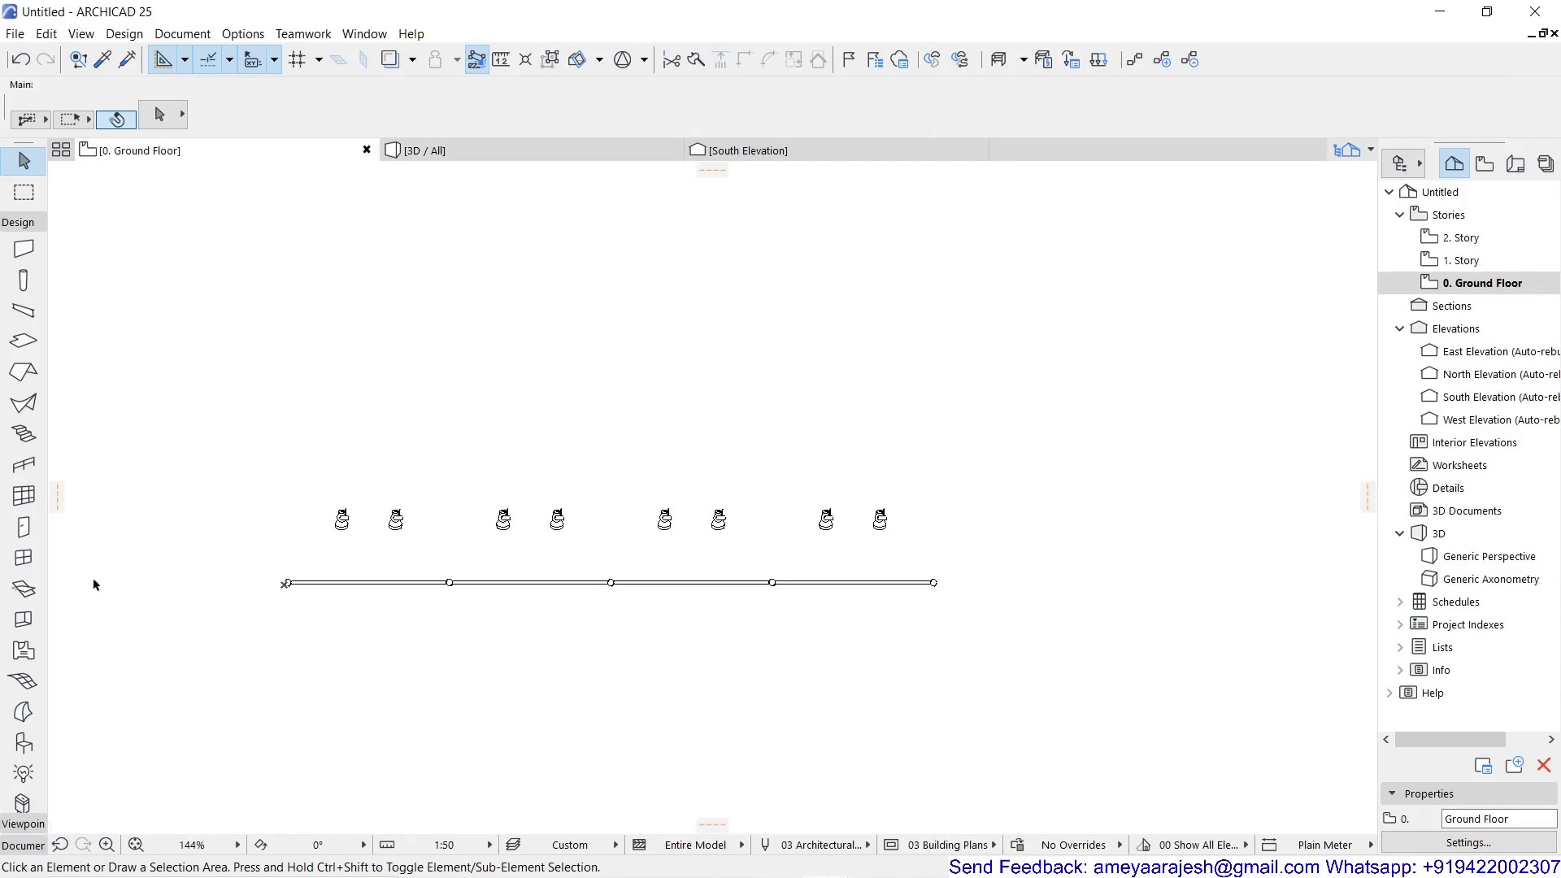
click(24, 742)
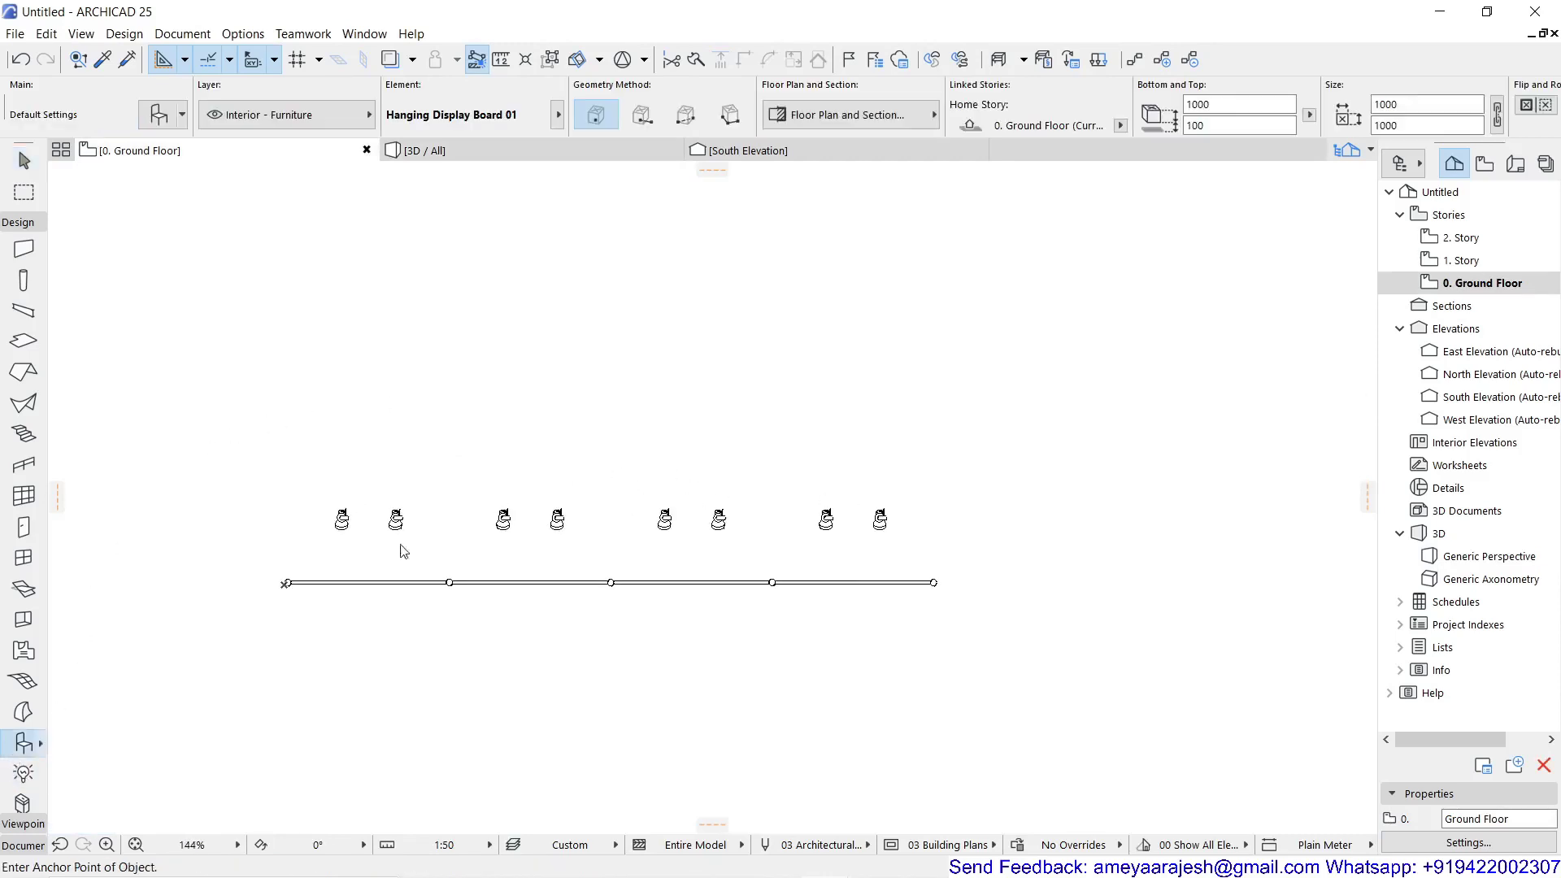
key(ctrl+t)
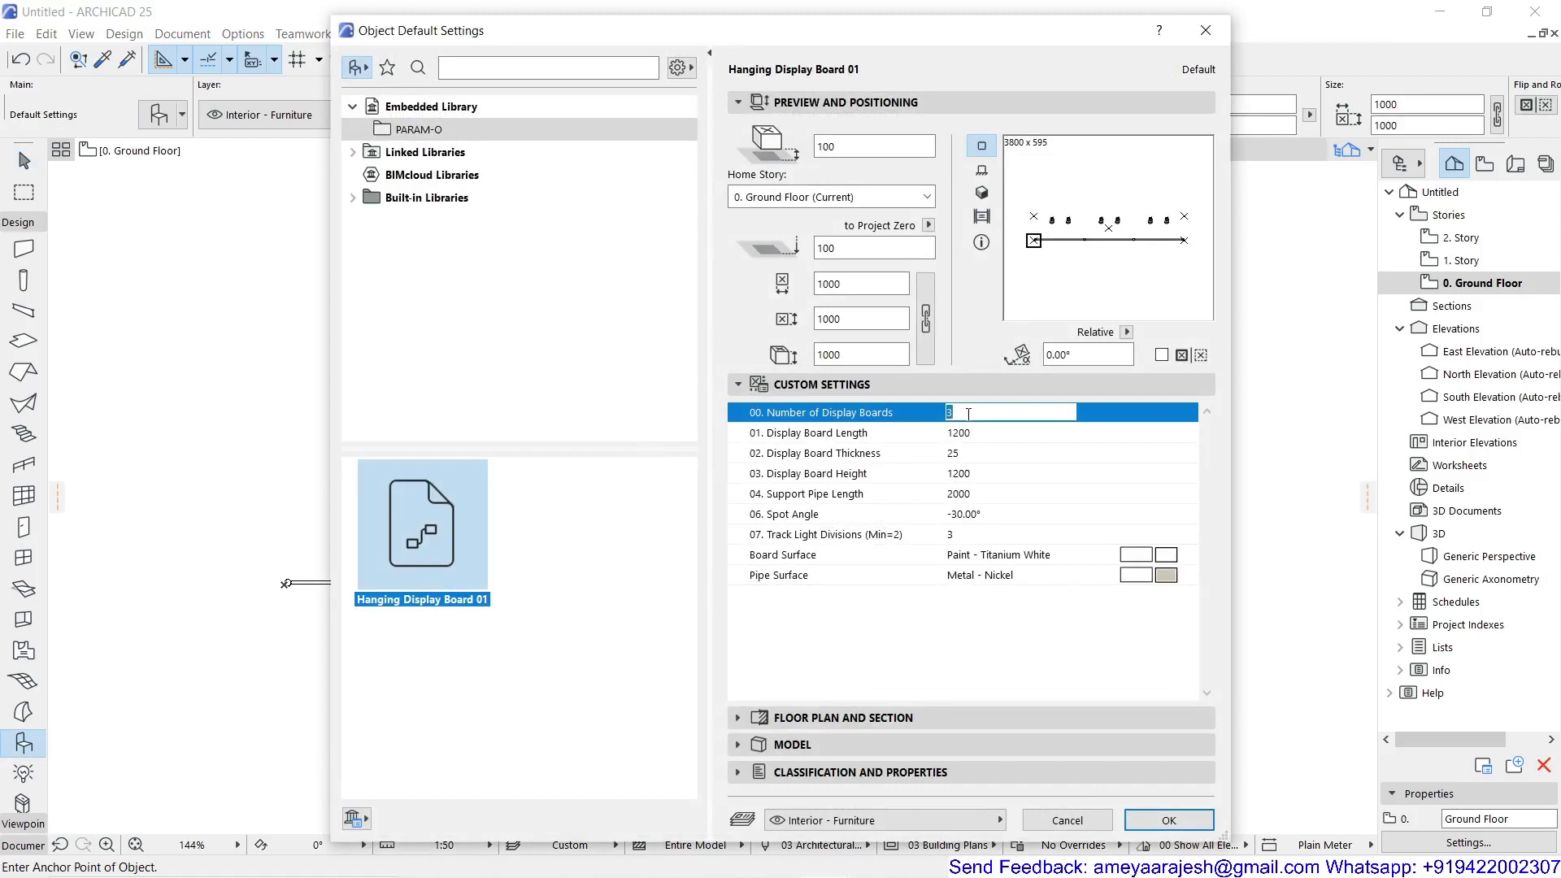
text(2)
click(970, 434)
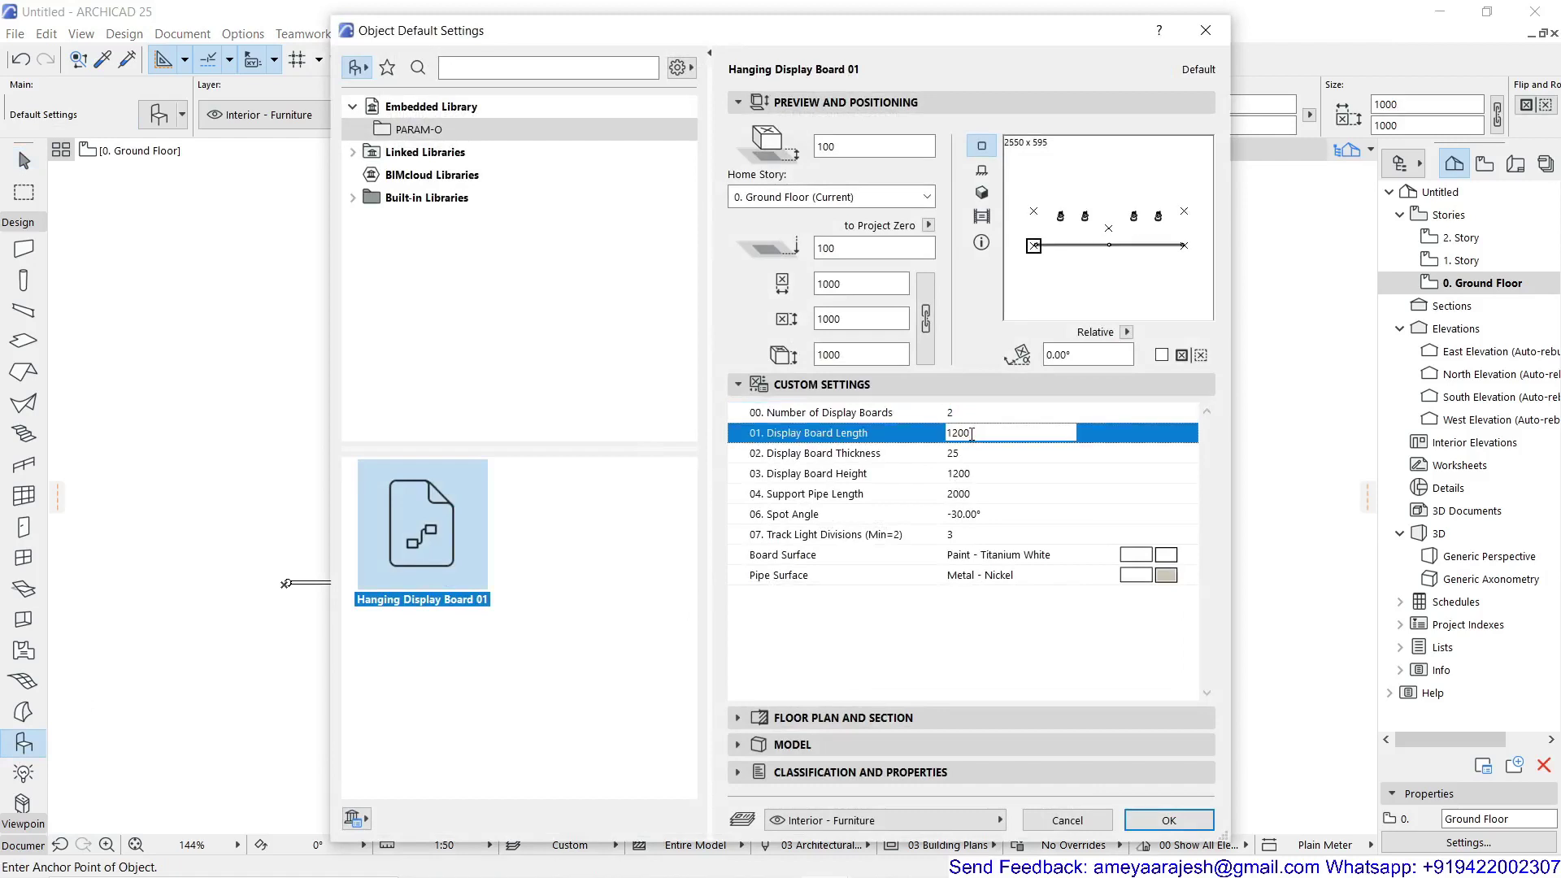
drag(970, 433, 947, 432)
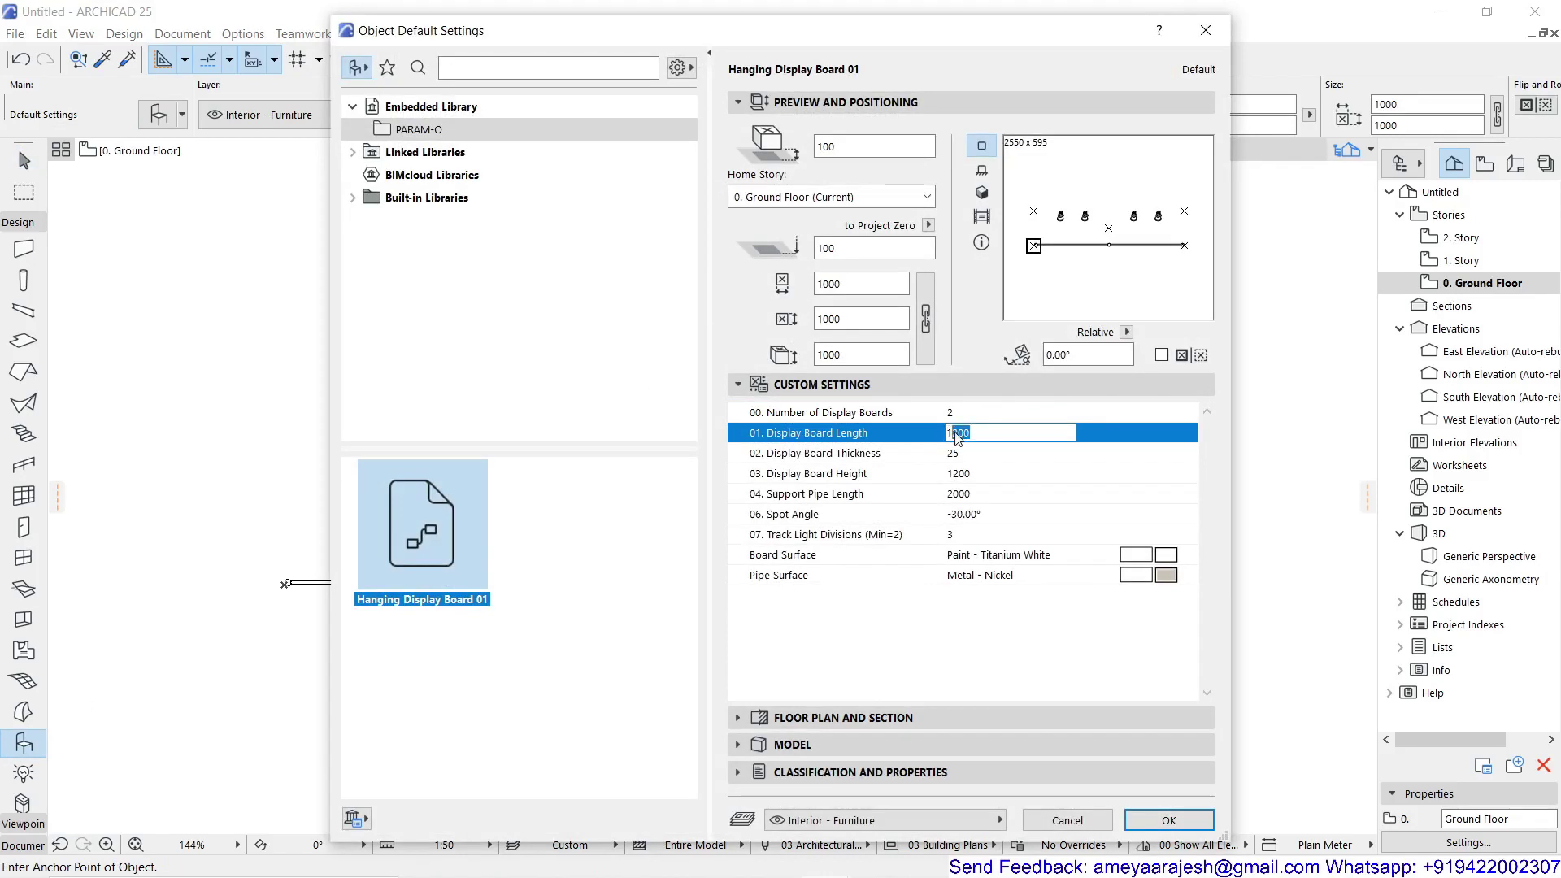
text(8)
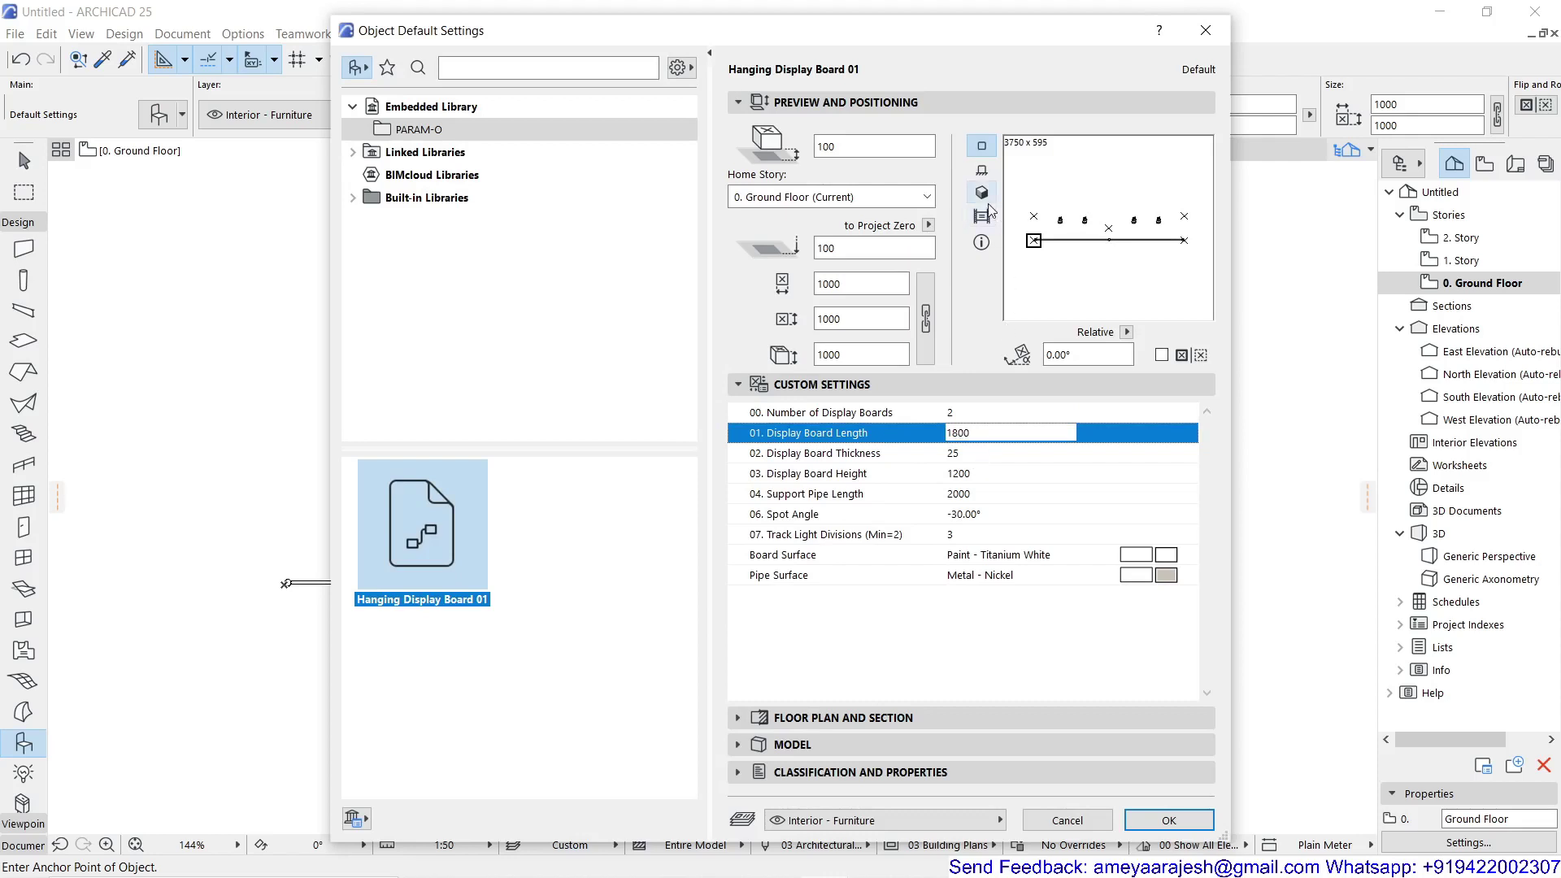
Set the default track light divisions to 4 and the object's elevation to 900, previewing it in 3D
click(964, 534)
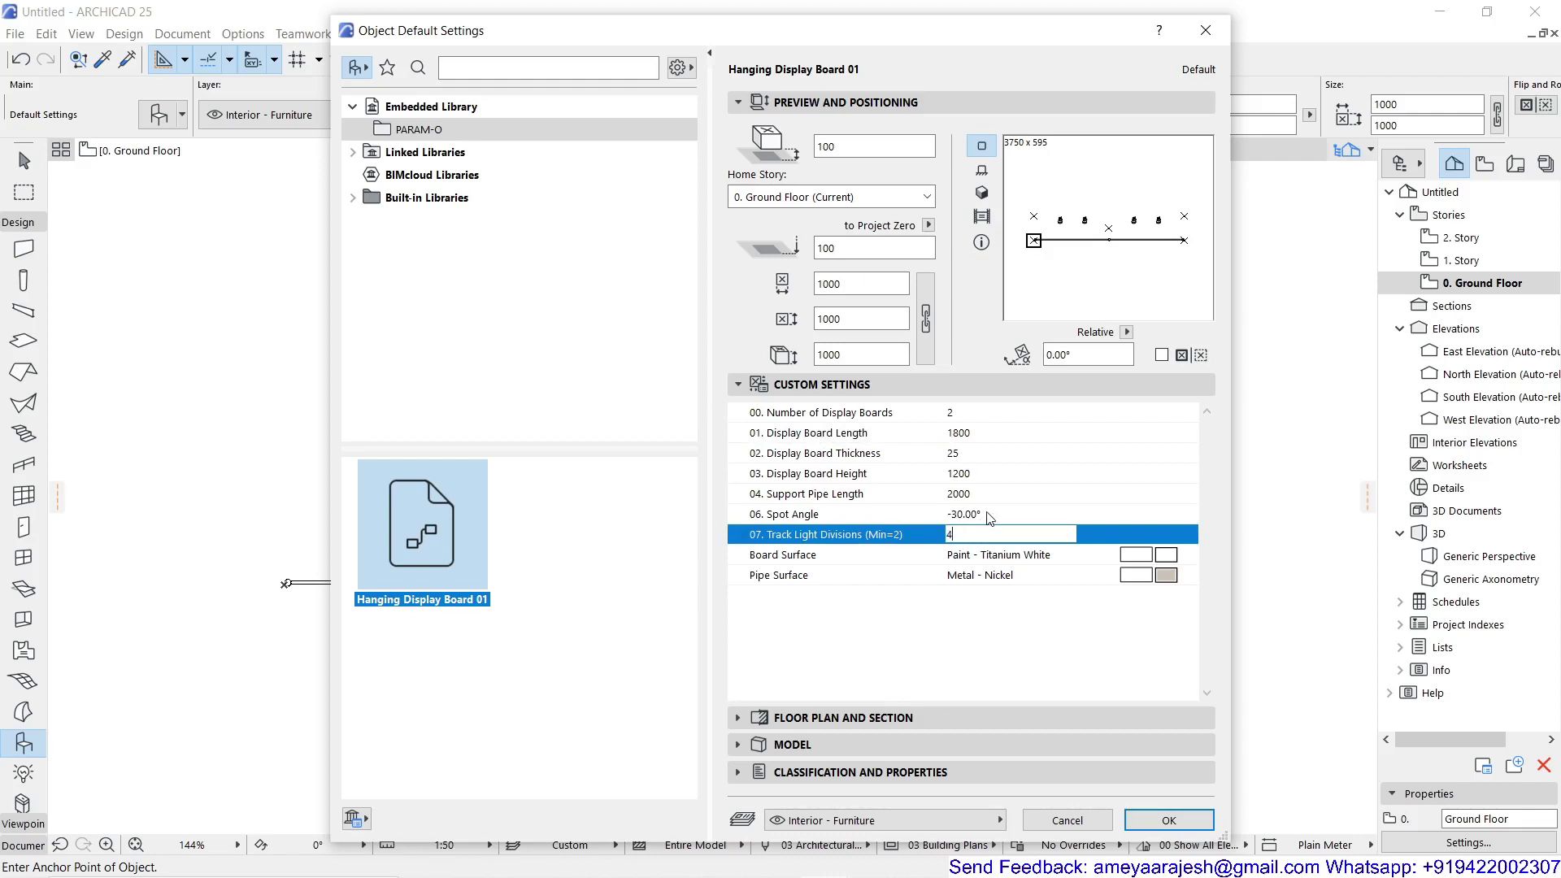
click(988, 195)
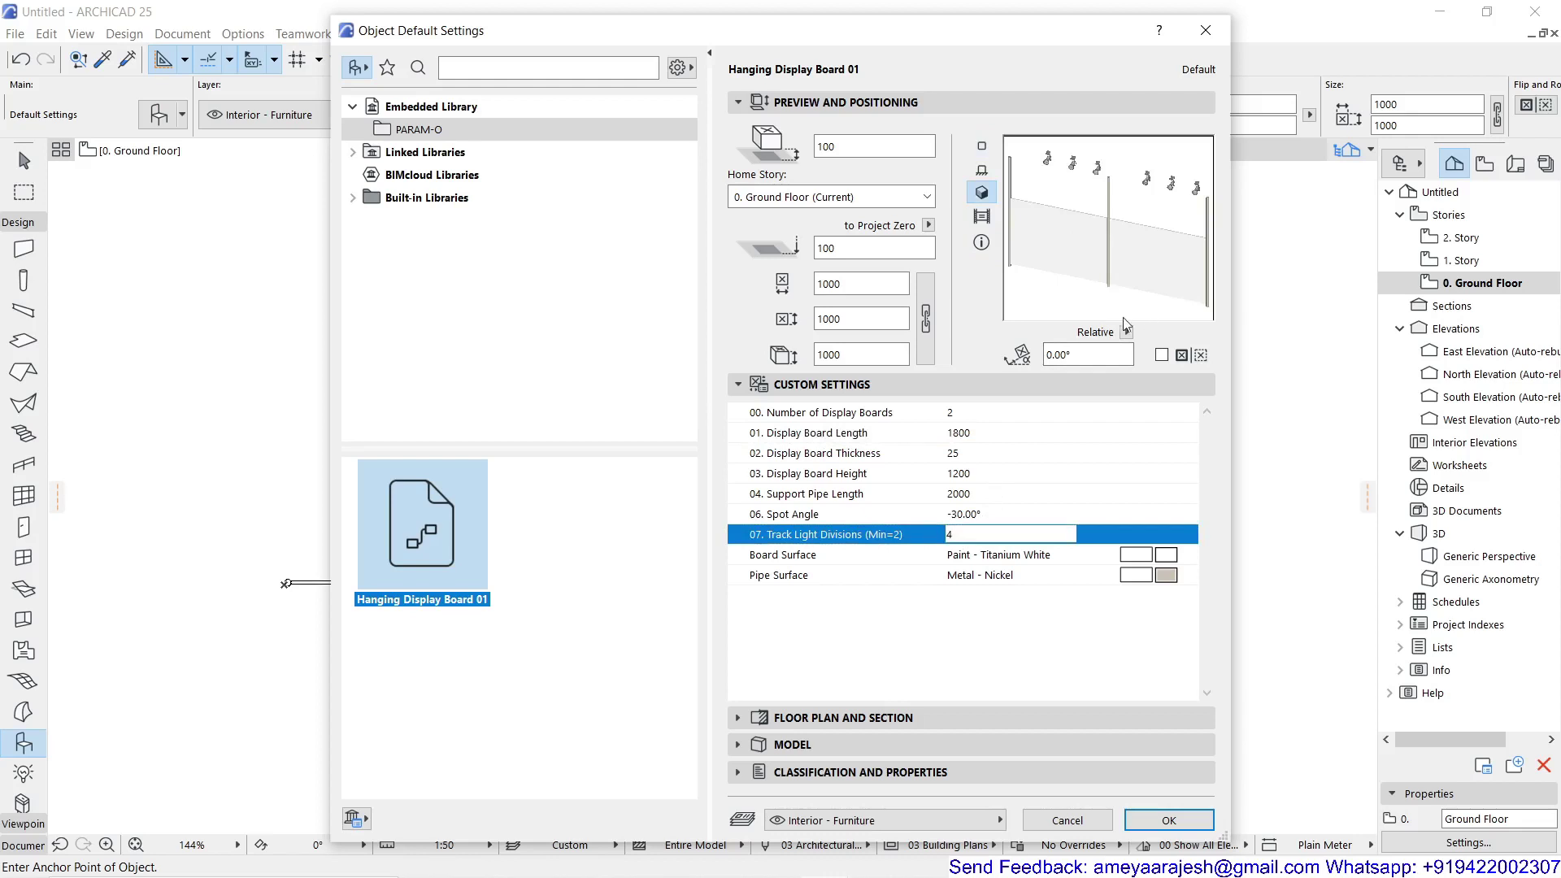
double_click(851, 147)
text(9)
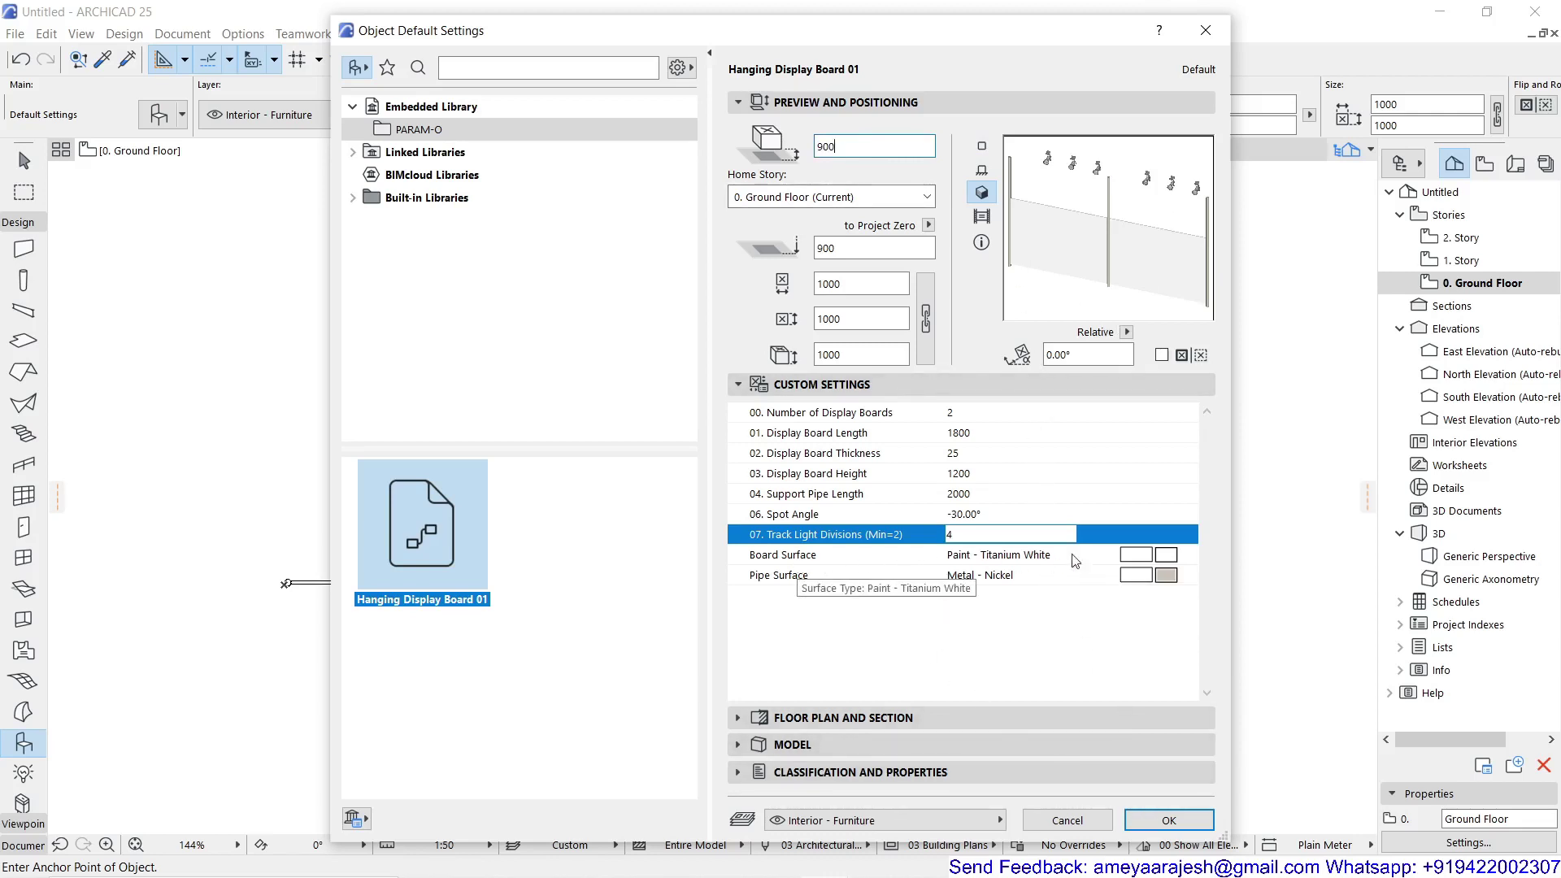
Try Textile - 01 as the default board surface and settle on Textile - 02
click(1168, 555)
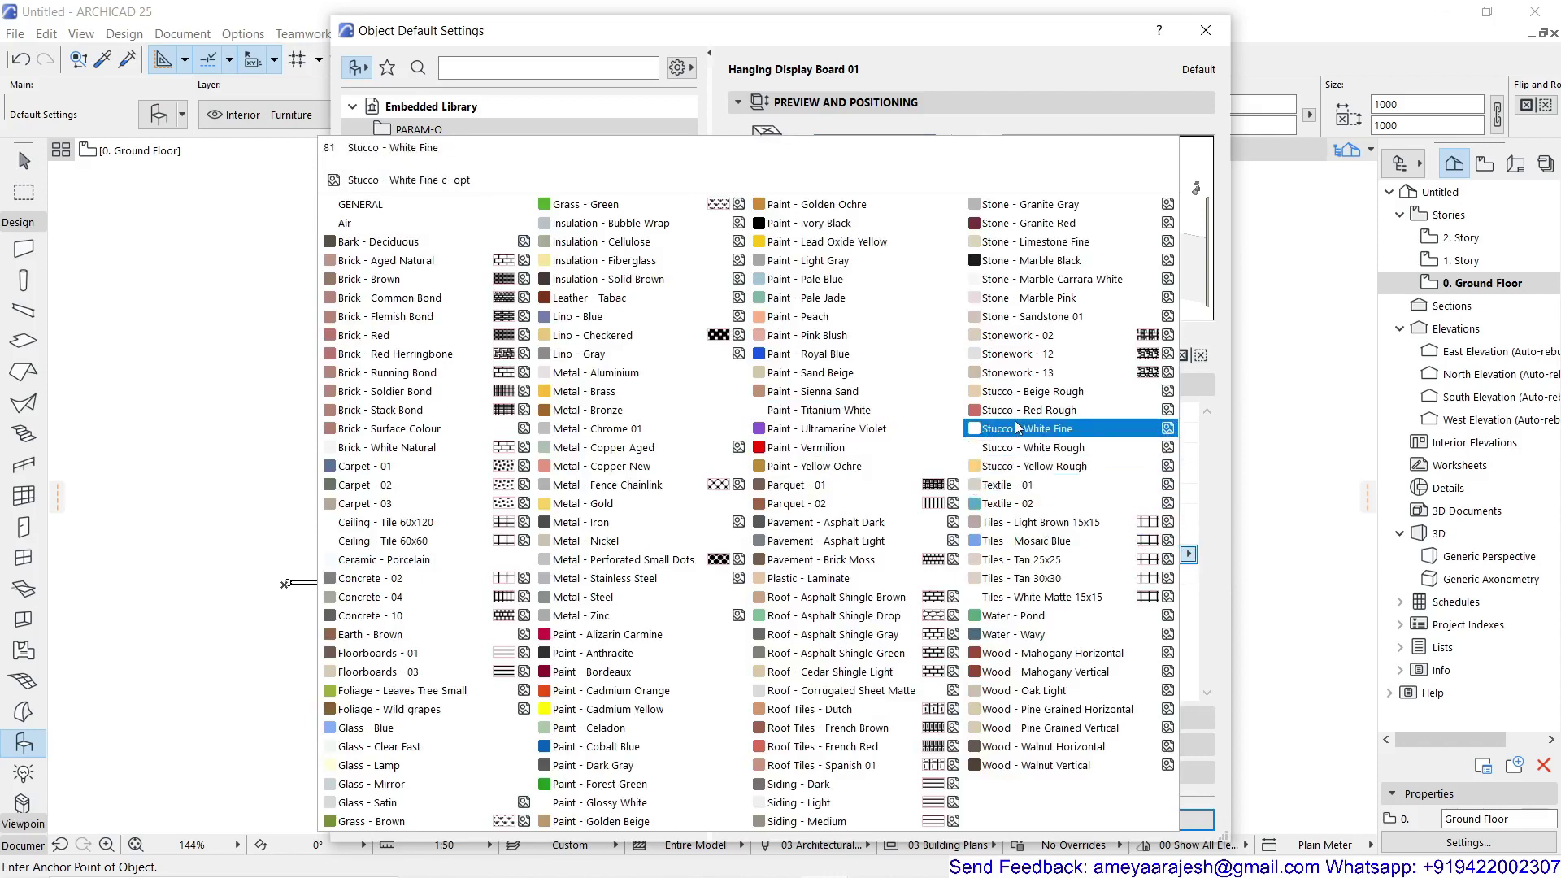
click(1029, 485)
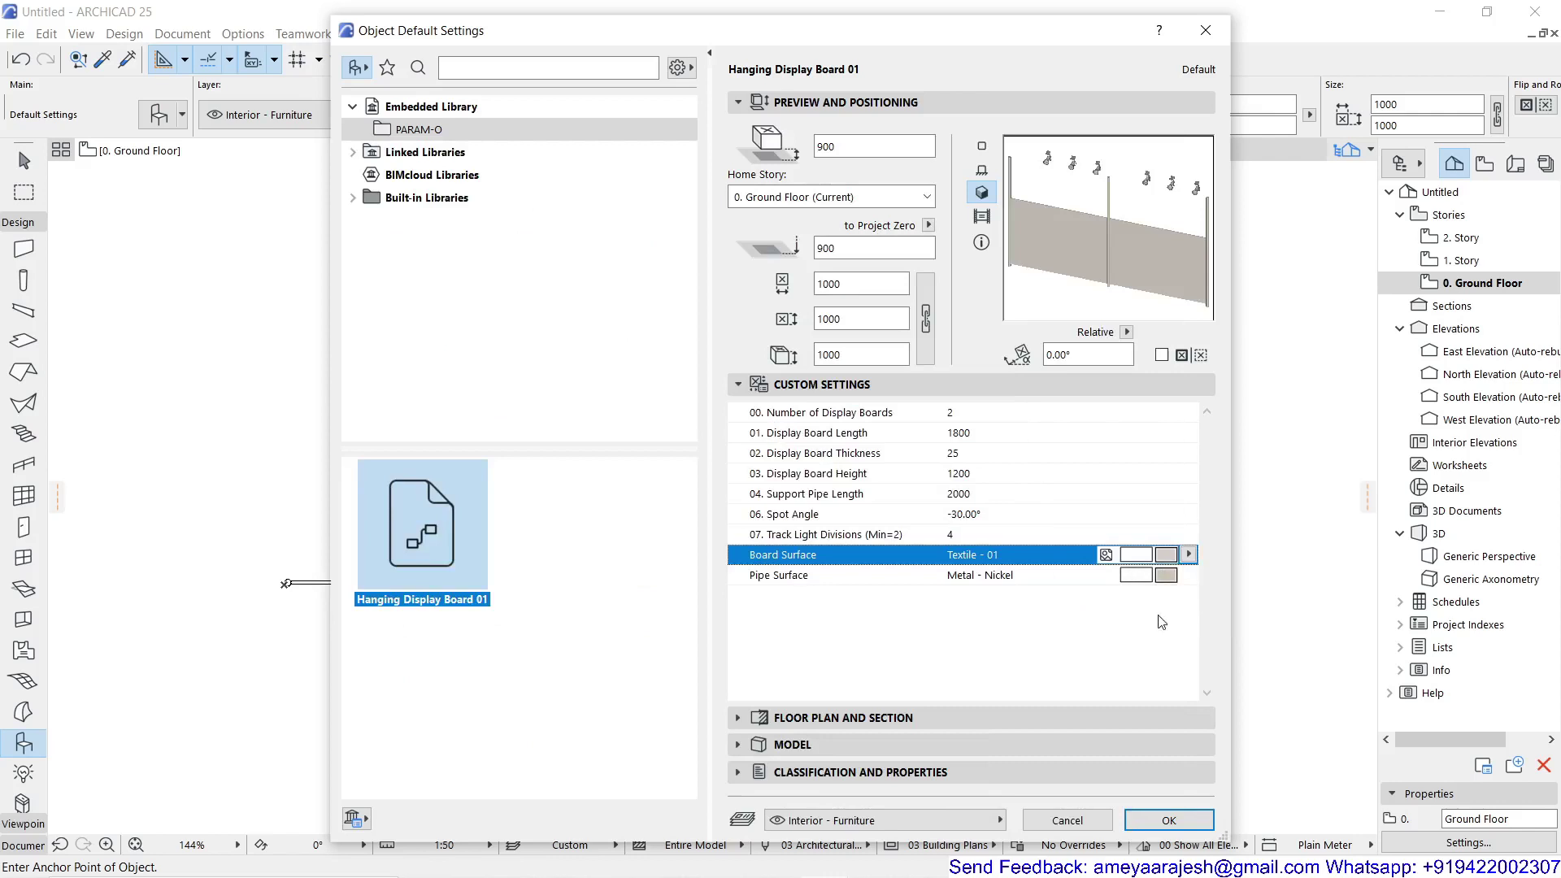
click(1166, 552)
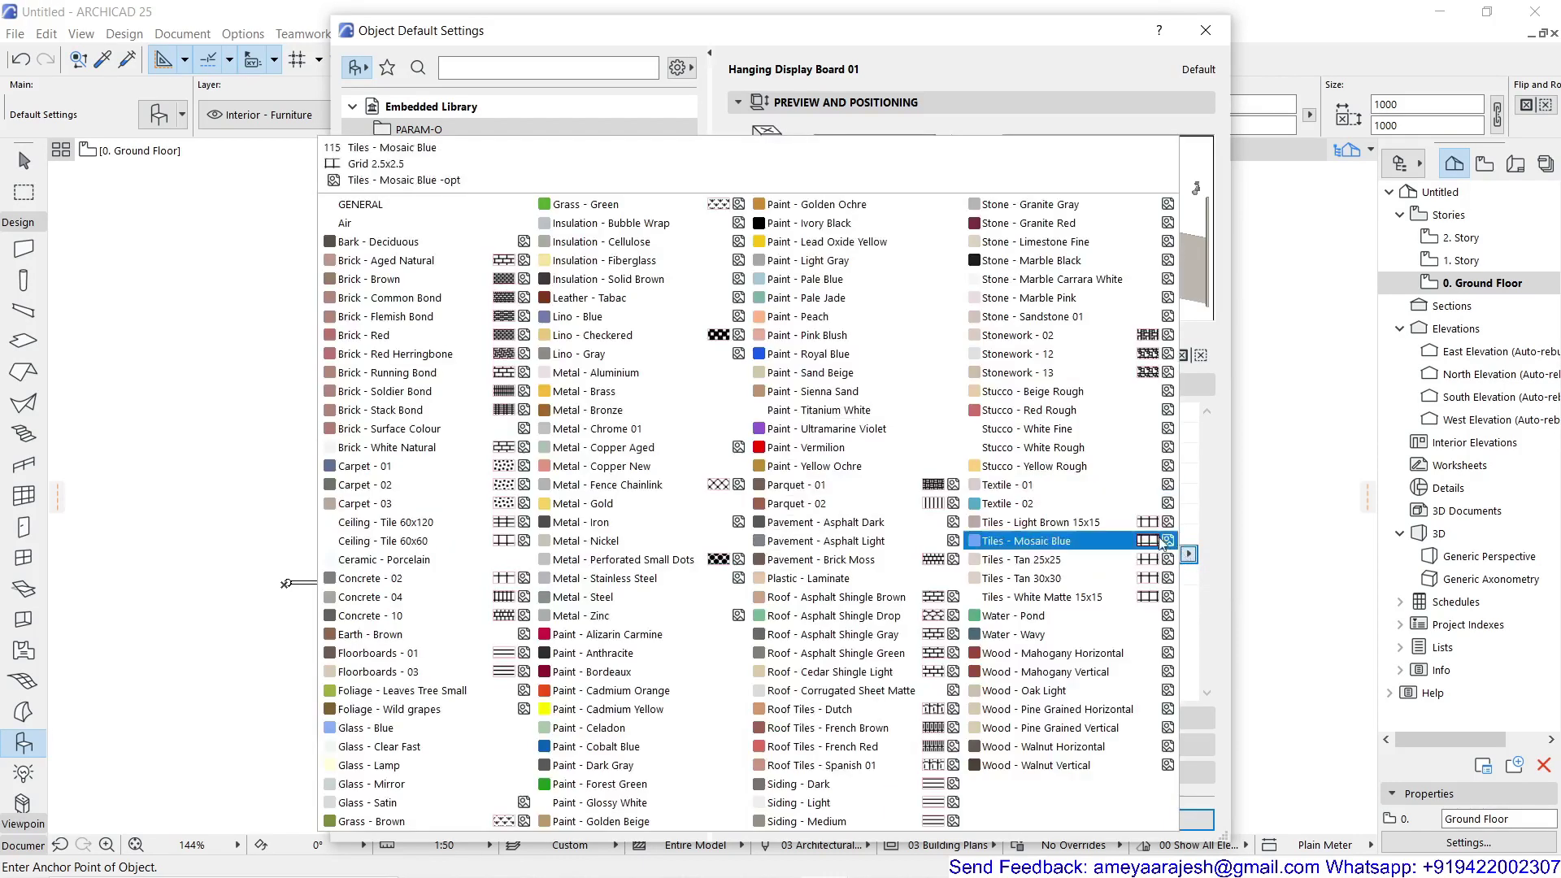
click(1086, 507)
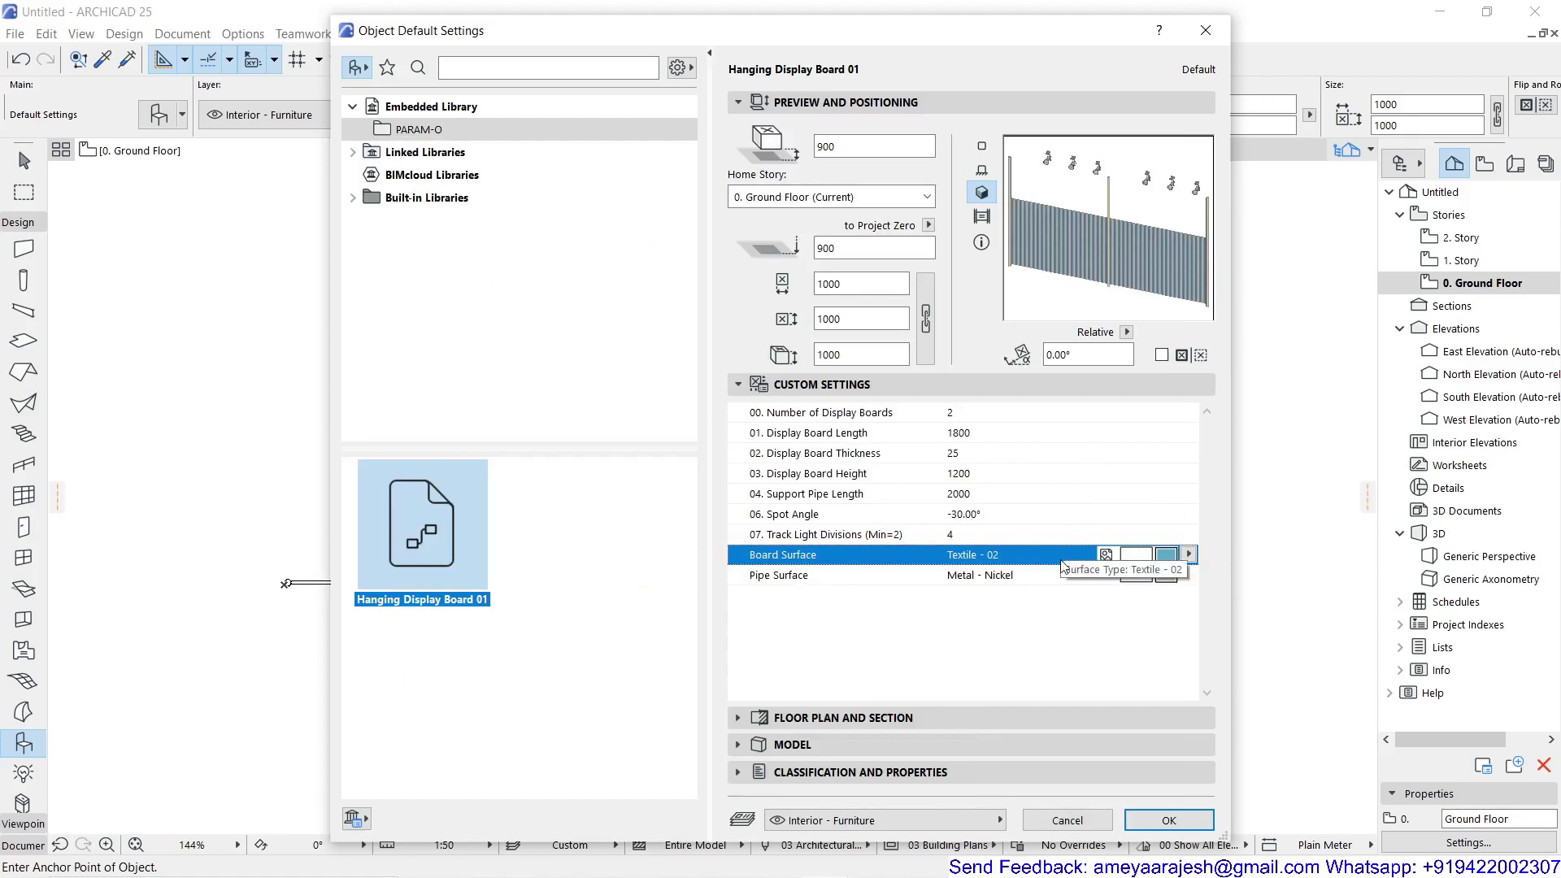
click(1162, 820)
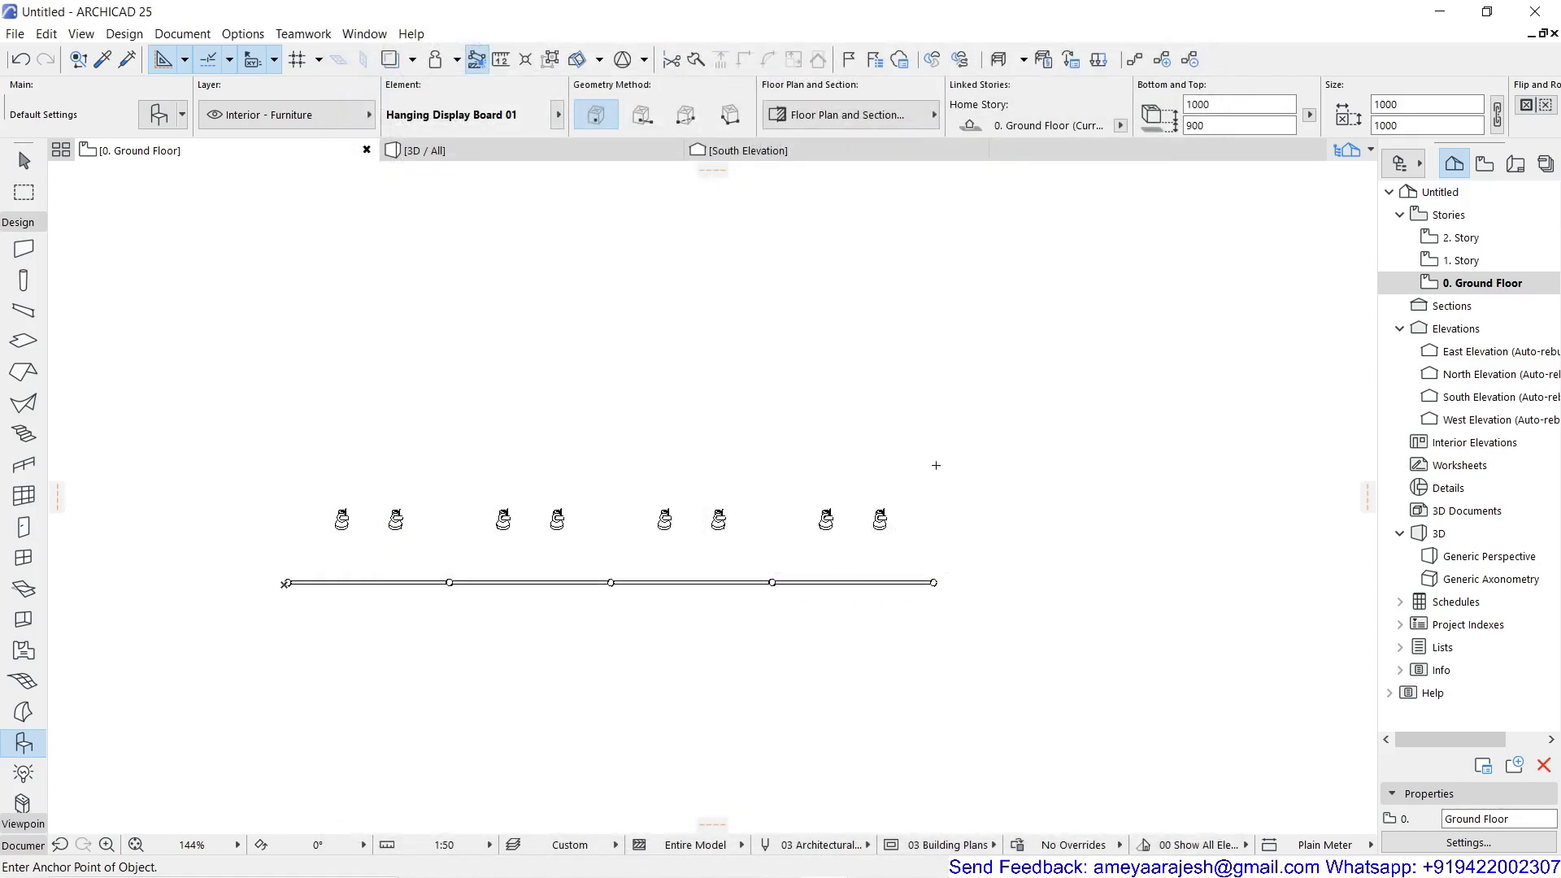
Place a second display board above the existing one in the floor plan and view both in 3D
click(120, 237)
middle_drag(305, 313, 449, 517)
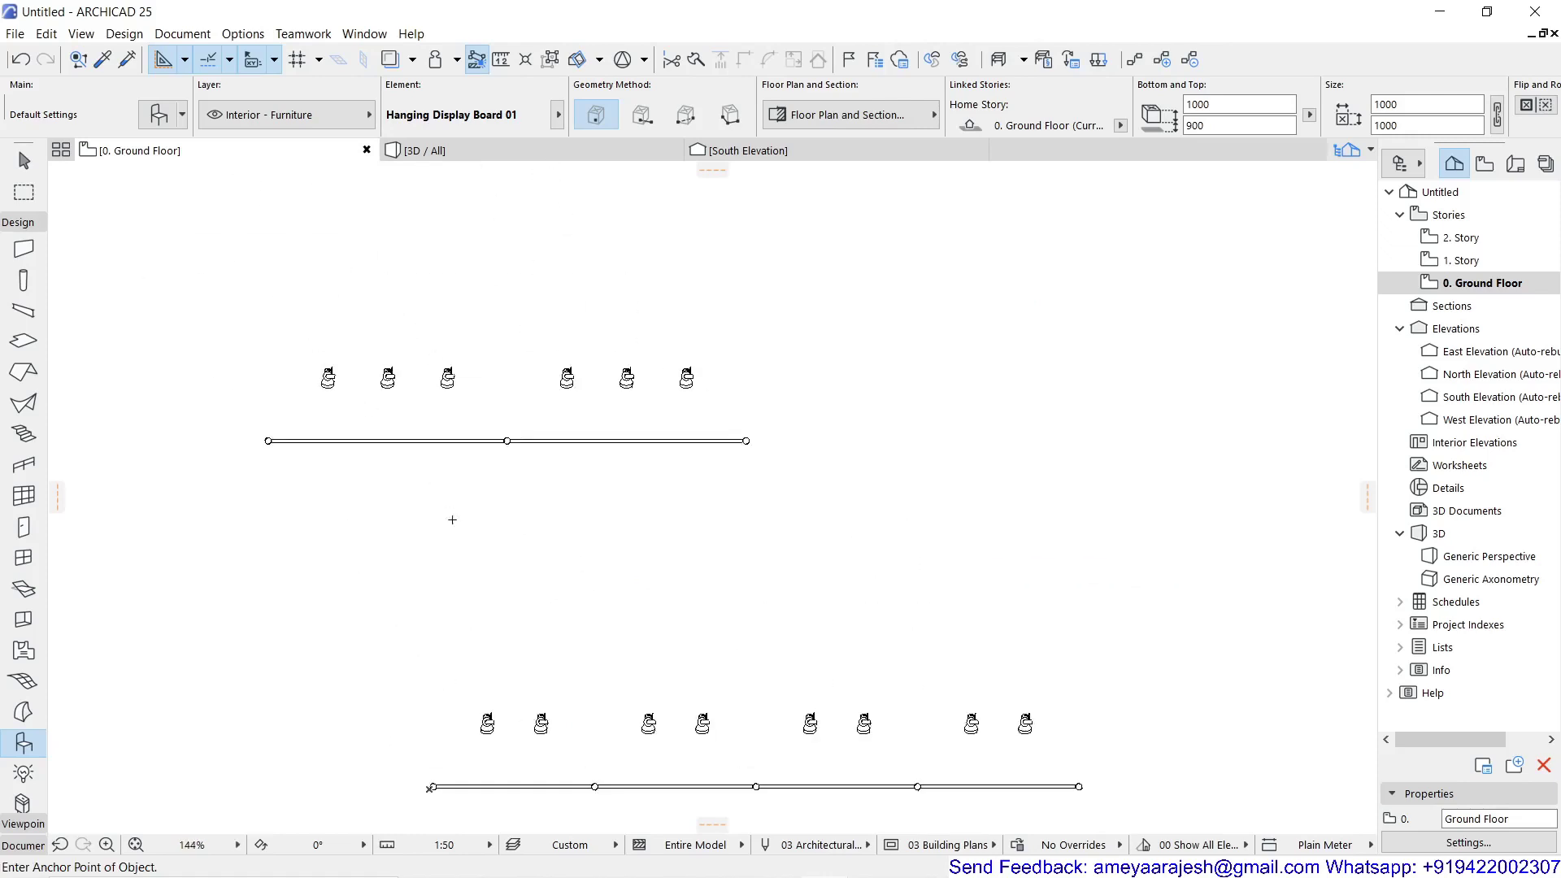
click(532, 153)
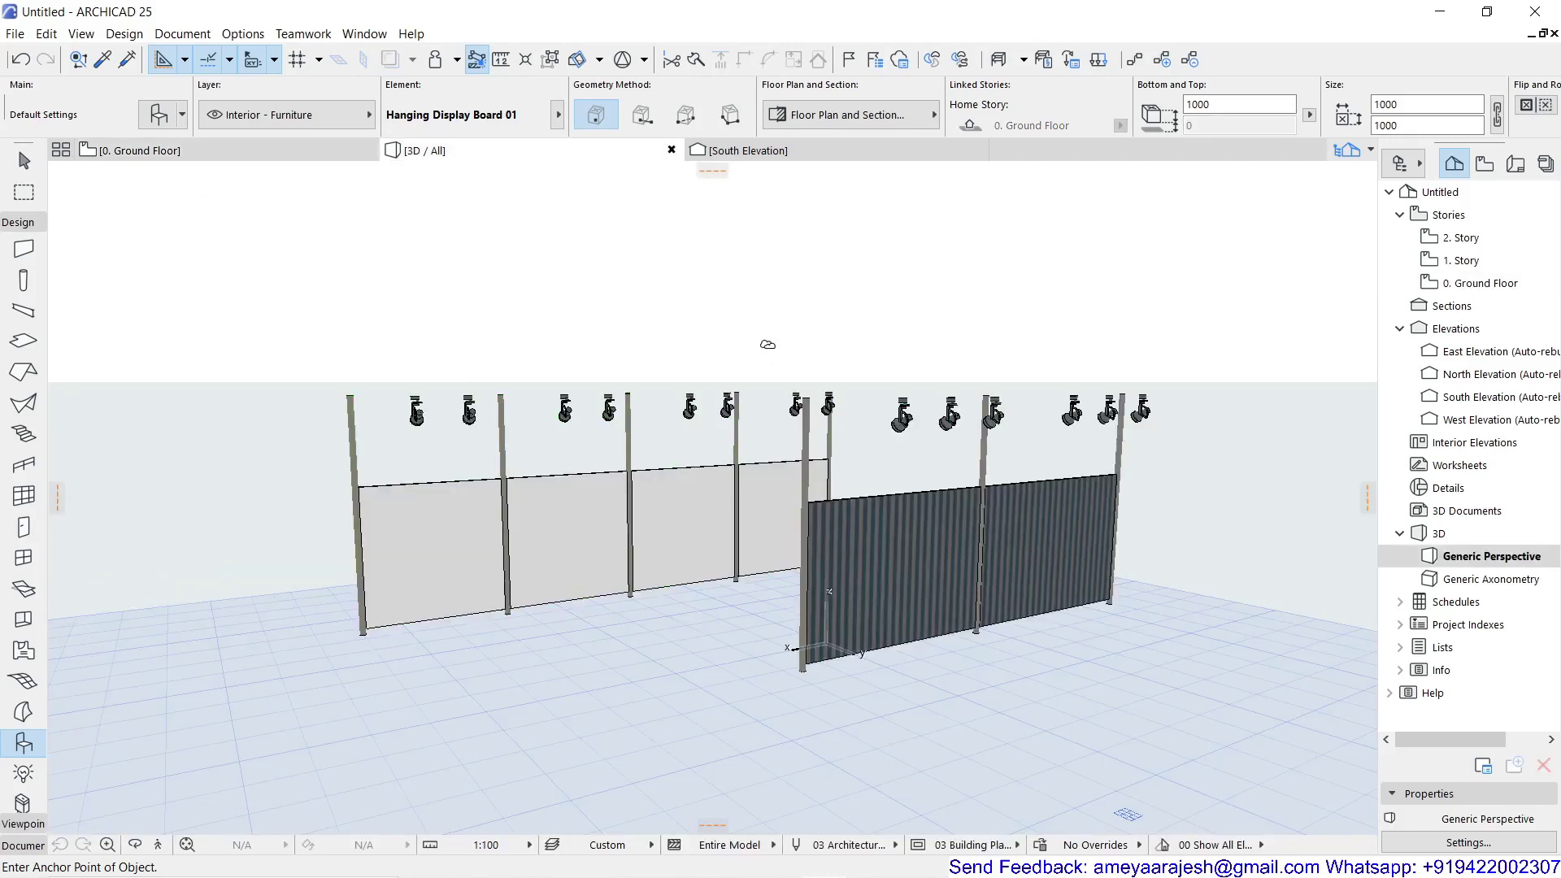
key(Escape)
scroll(930, 483, up, 3)
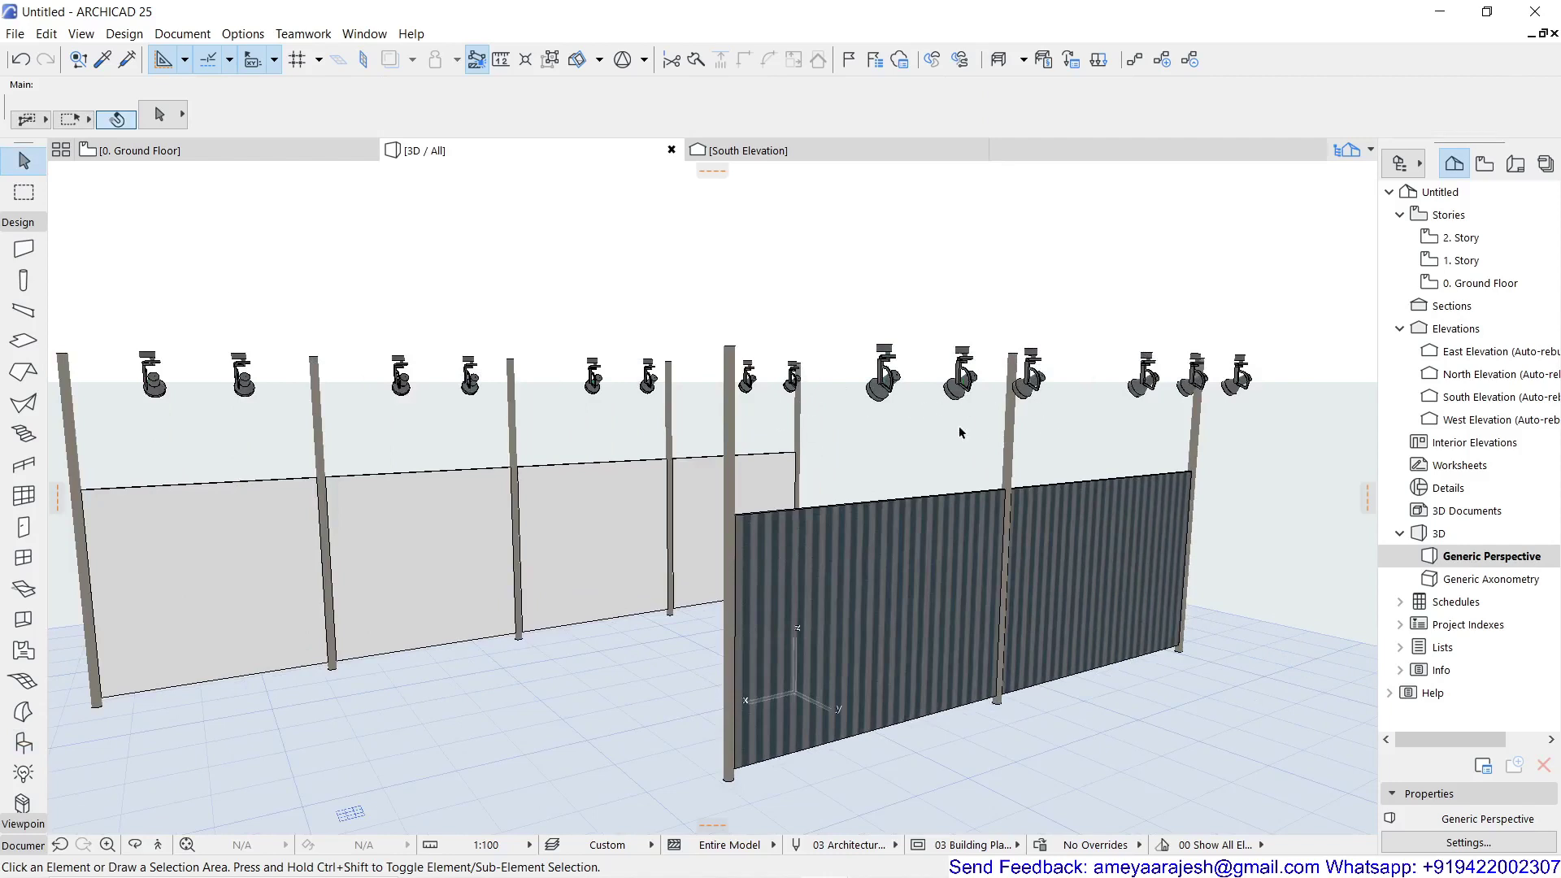
drag(967, 453, 868, 386)
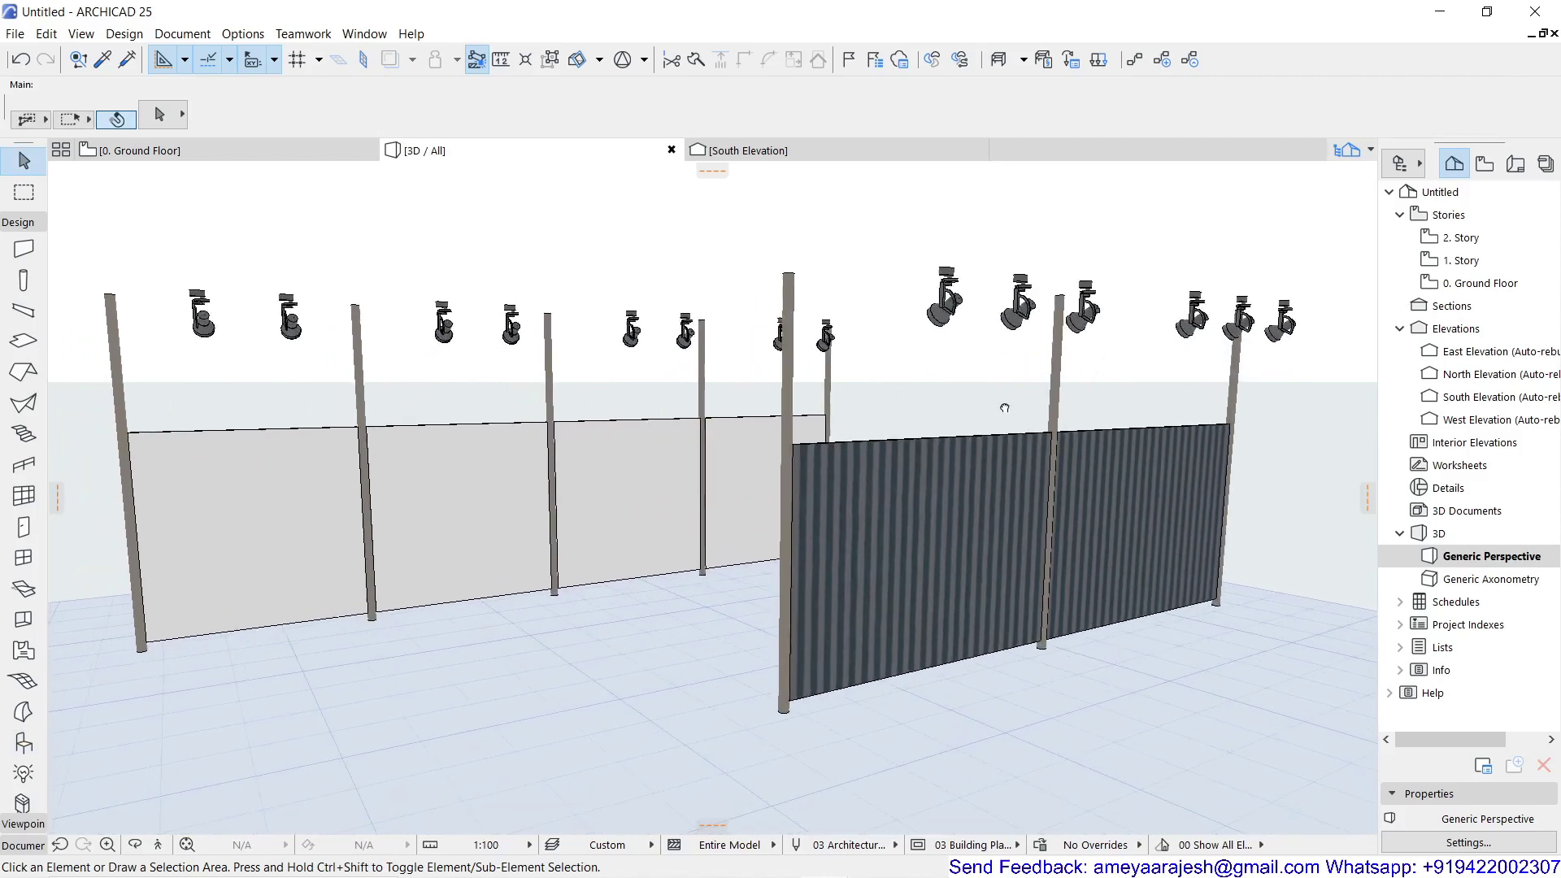